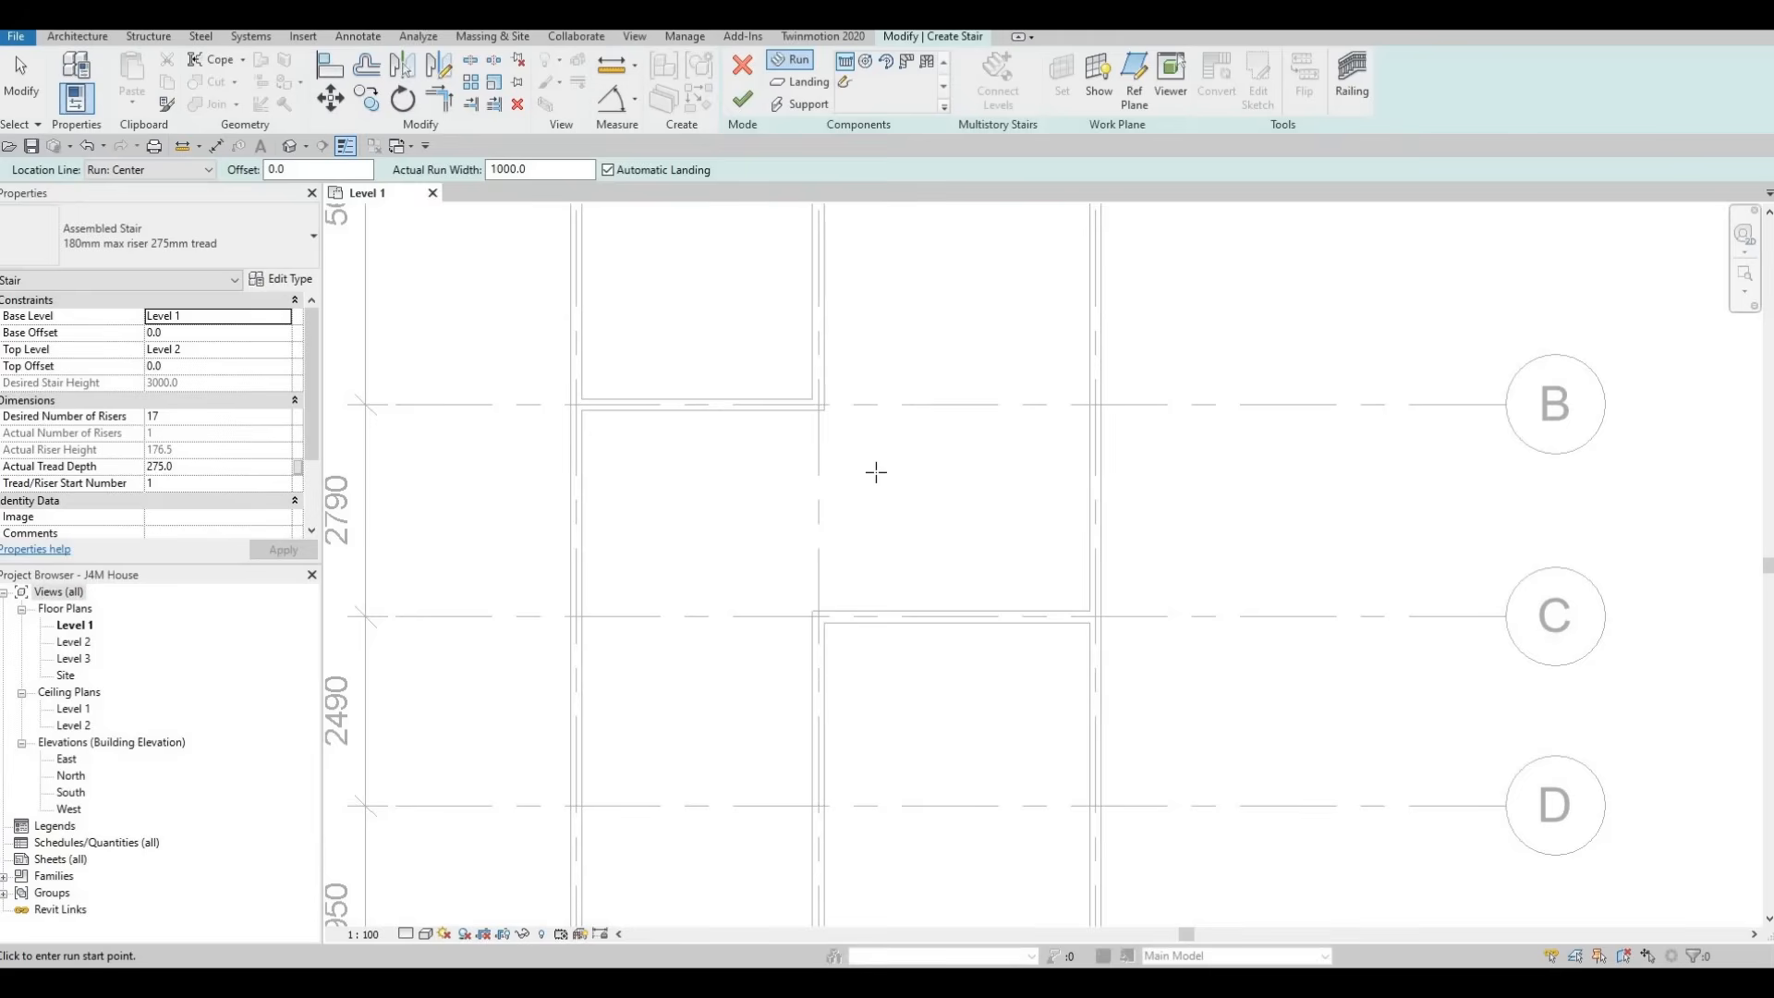
# Set the stair's desired number of risers to 14 and accept the riser height warning
pyautogui.press('F1')
pyautogui.click(198, 417)
pyautogui.write('1')
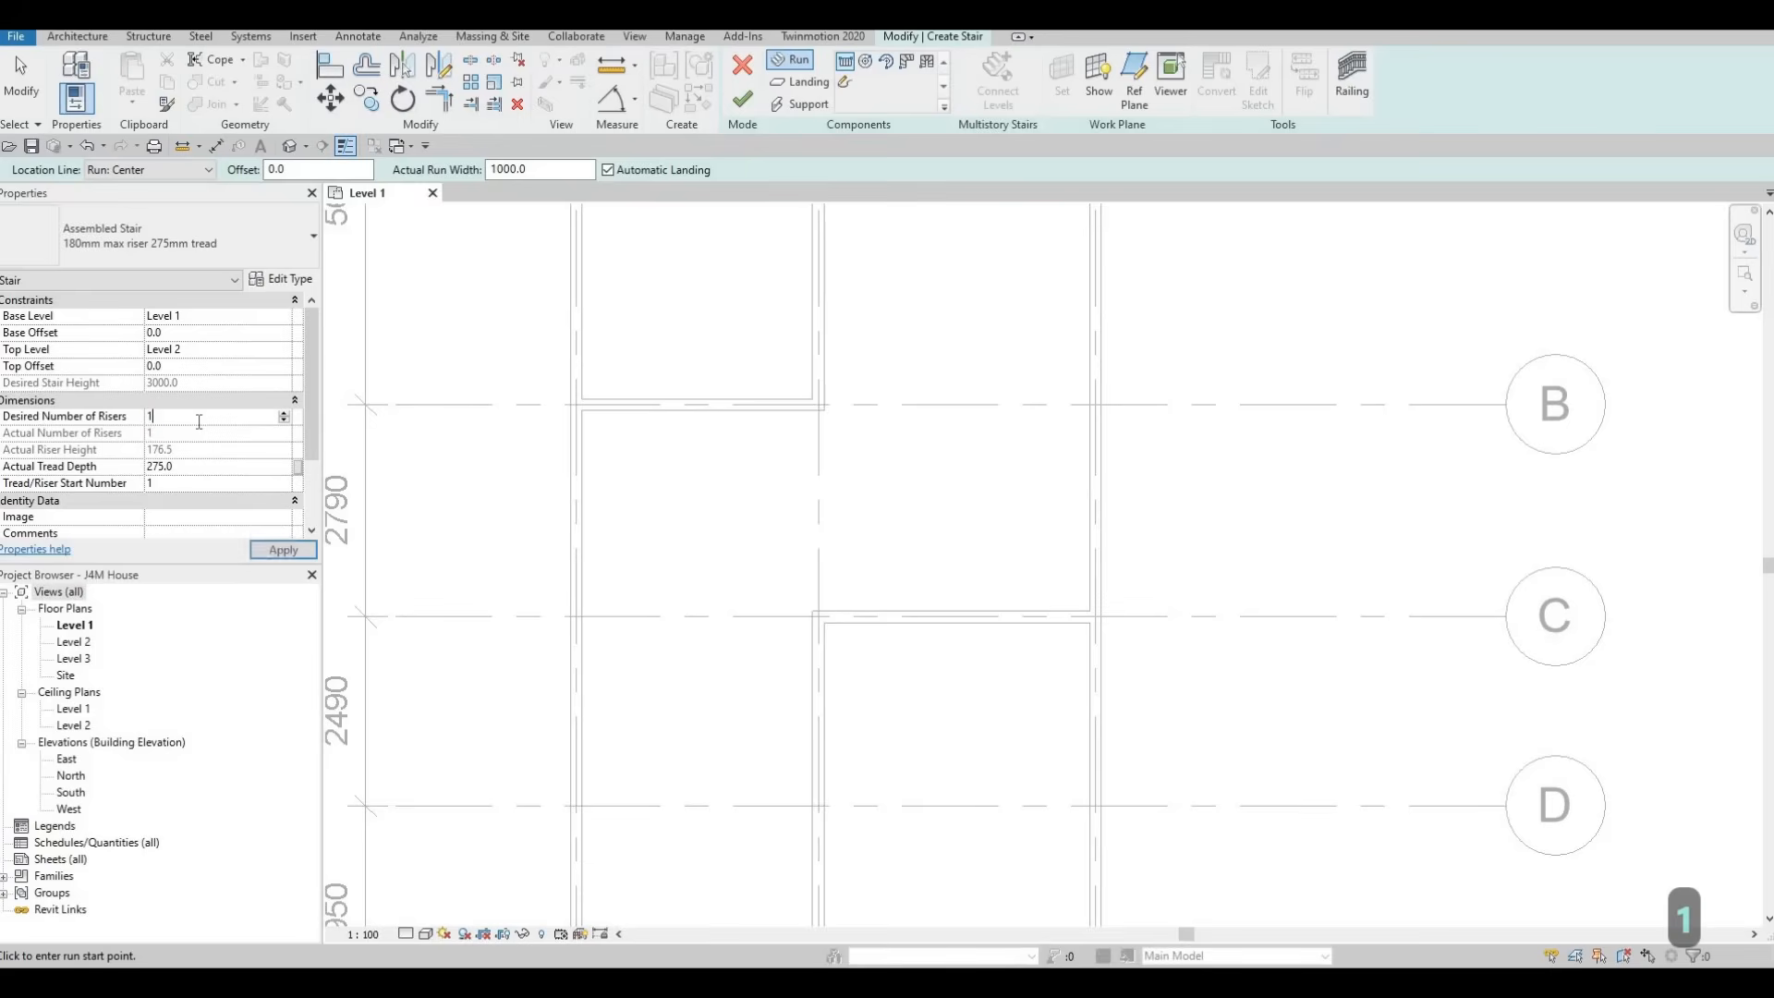
pyautogui.write('4')
pyautogui.press('Return')
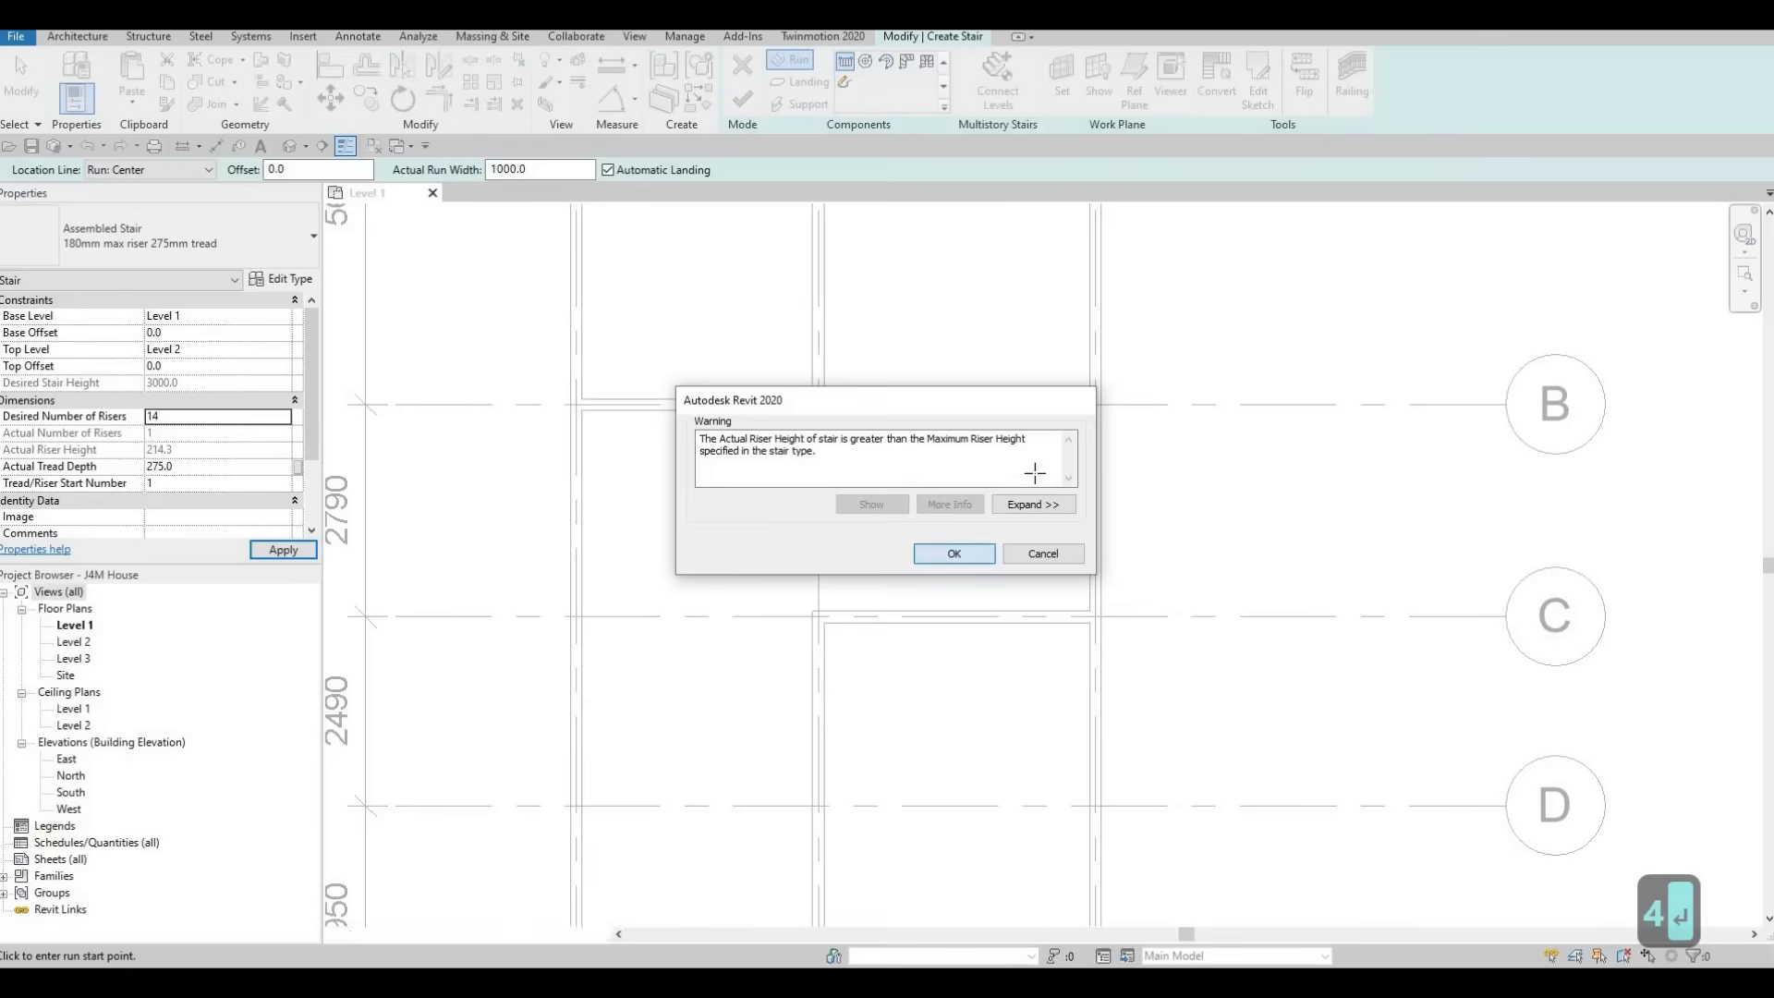
pyautogui.click(955, 553)
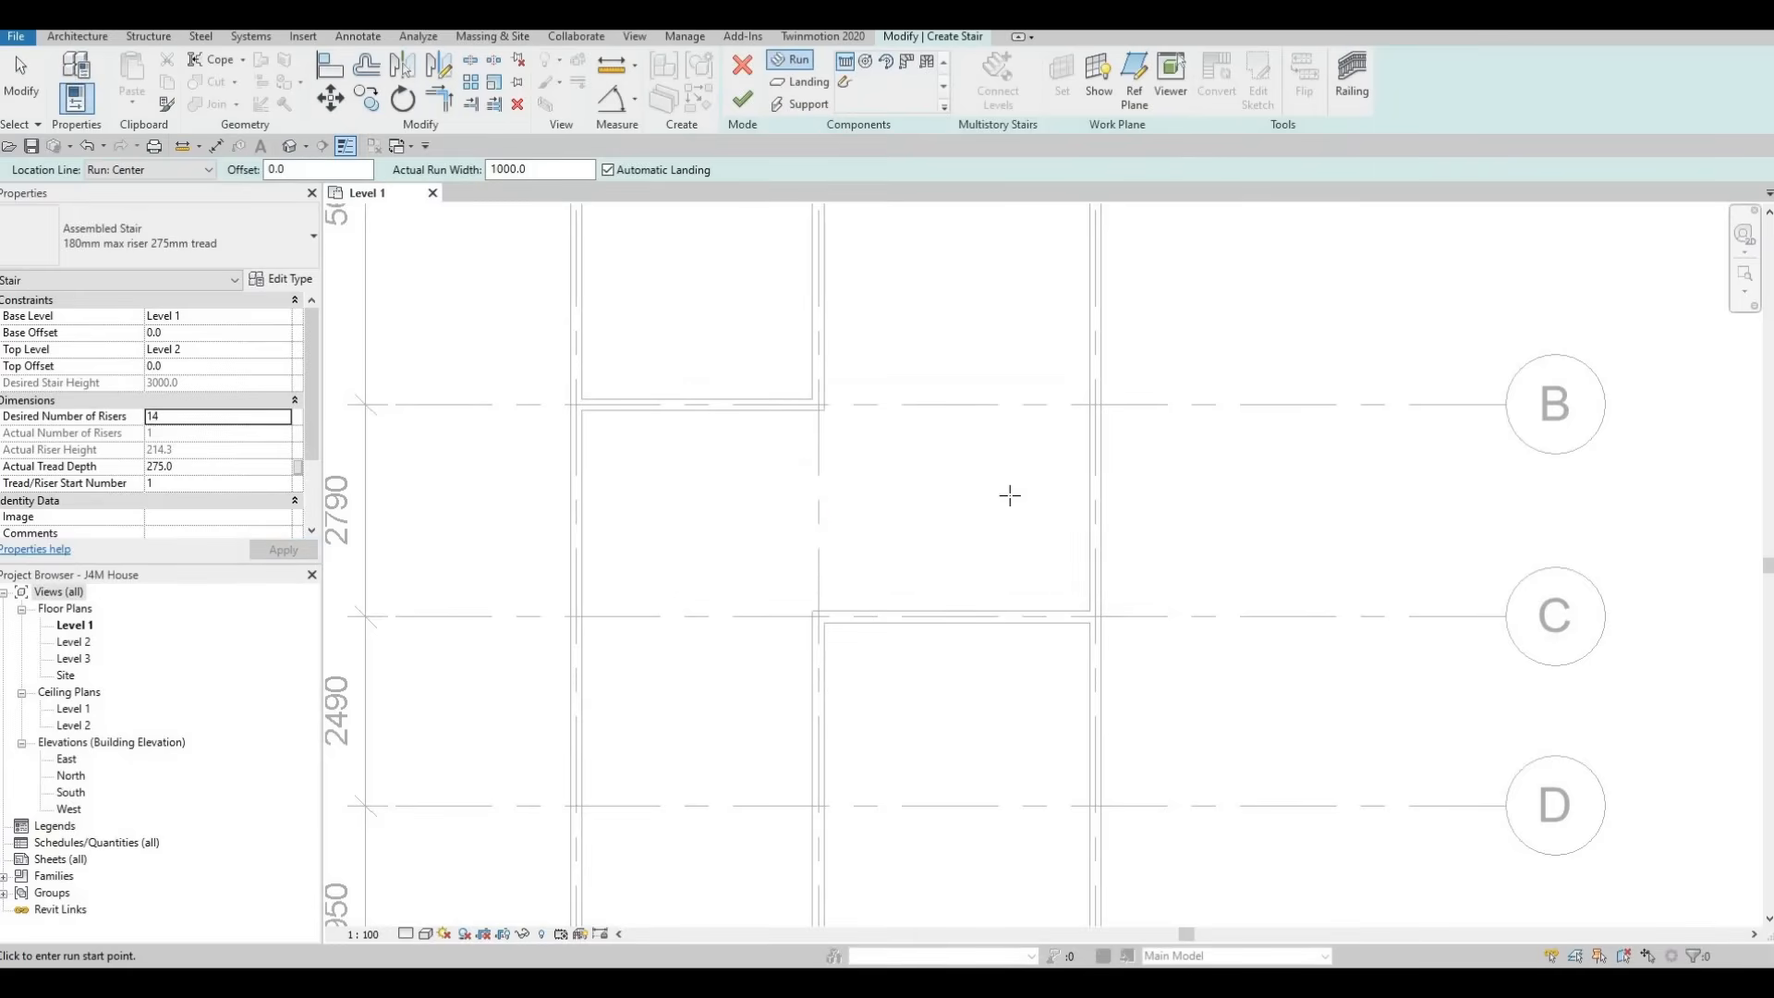
# Draw a U-shaped stair between grids B and C with two parallel seven-riser runs and an automatic landing, and finish it
pyautogui.click(881, 472)
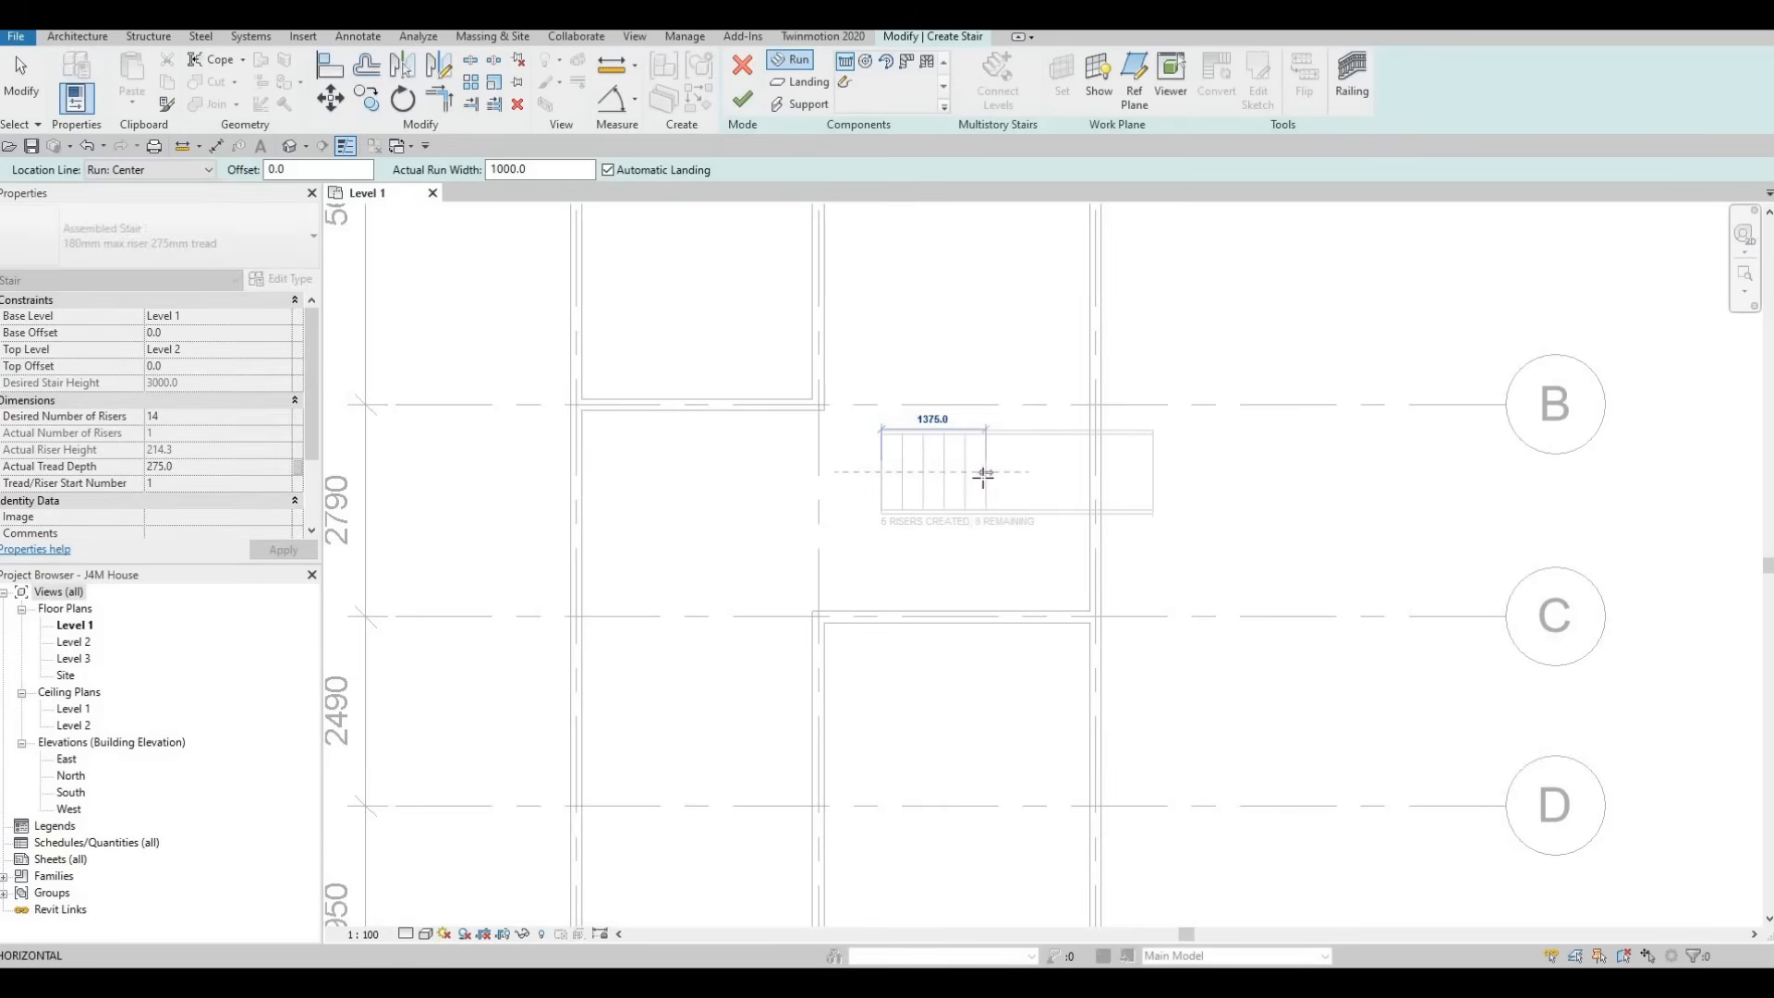
pyautogui.scroll(5, 983, 474)
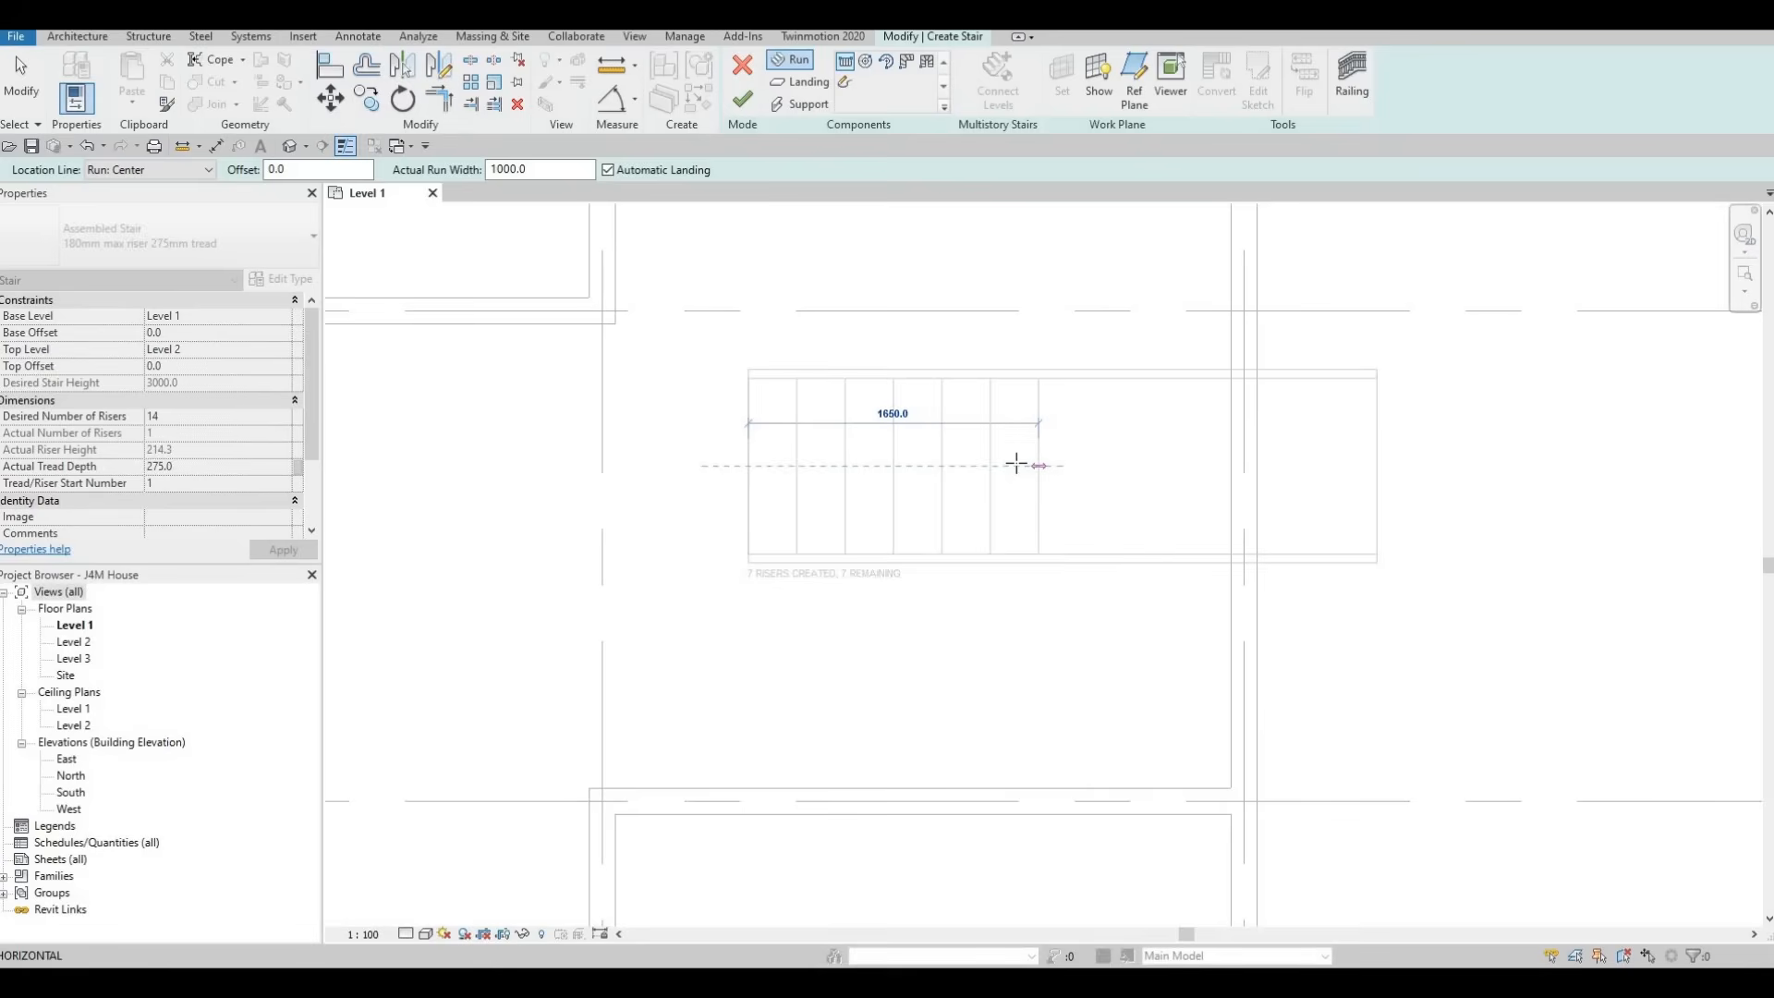
pyautogui.click(1032, 545)
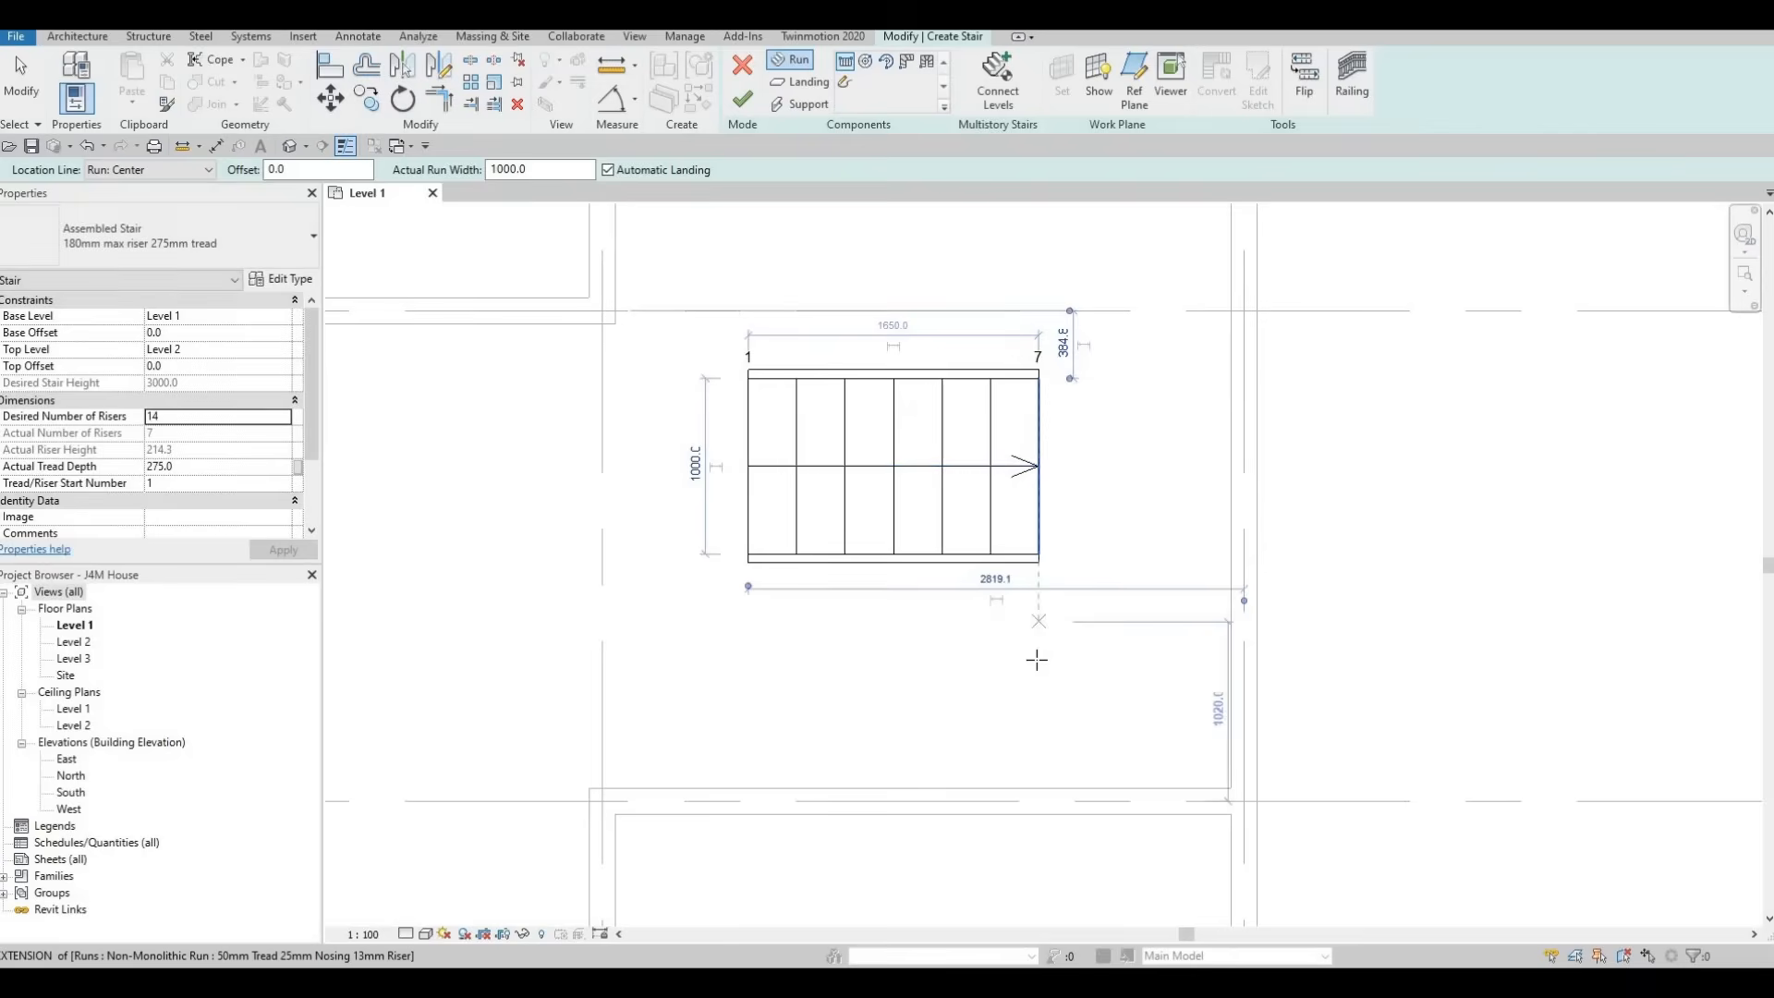
pyautogui.click(1037, 659)
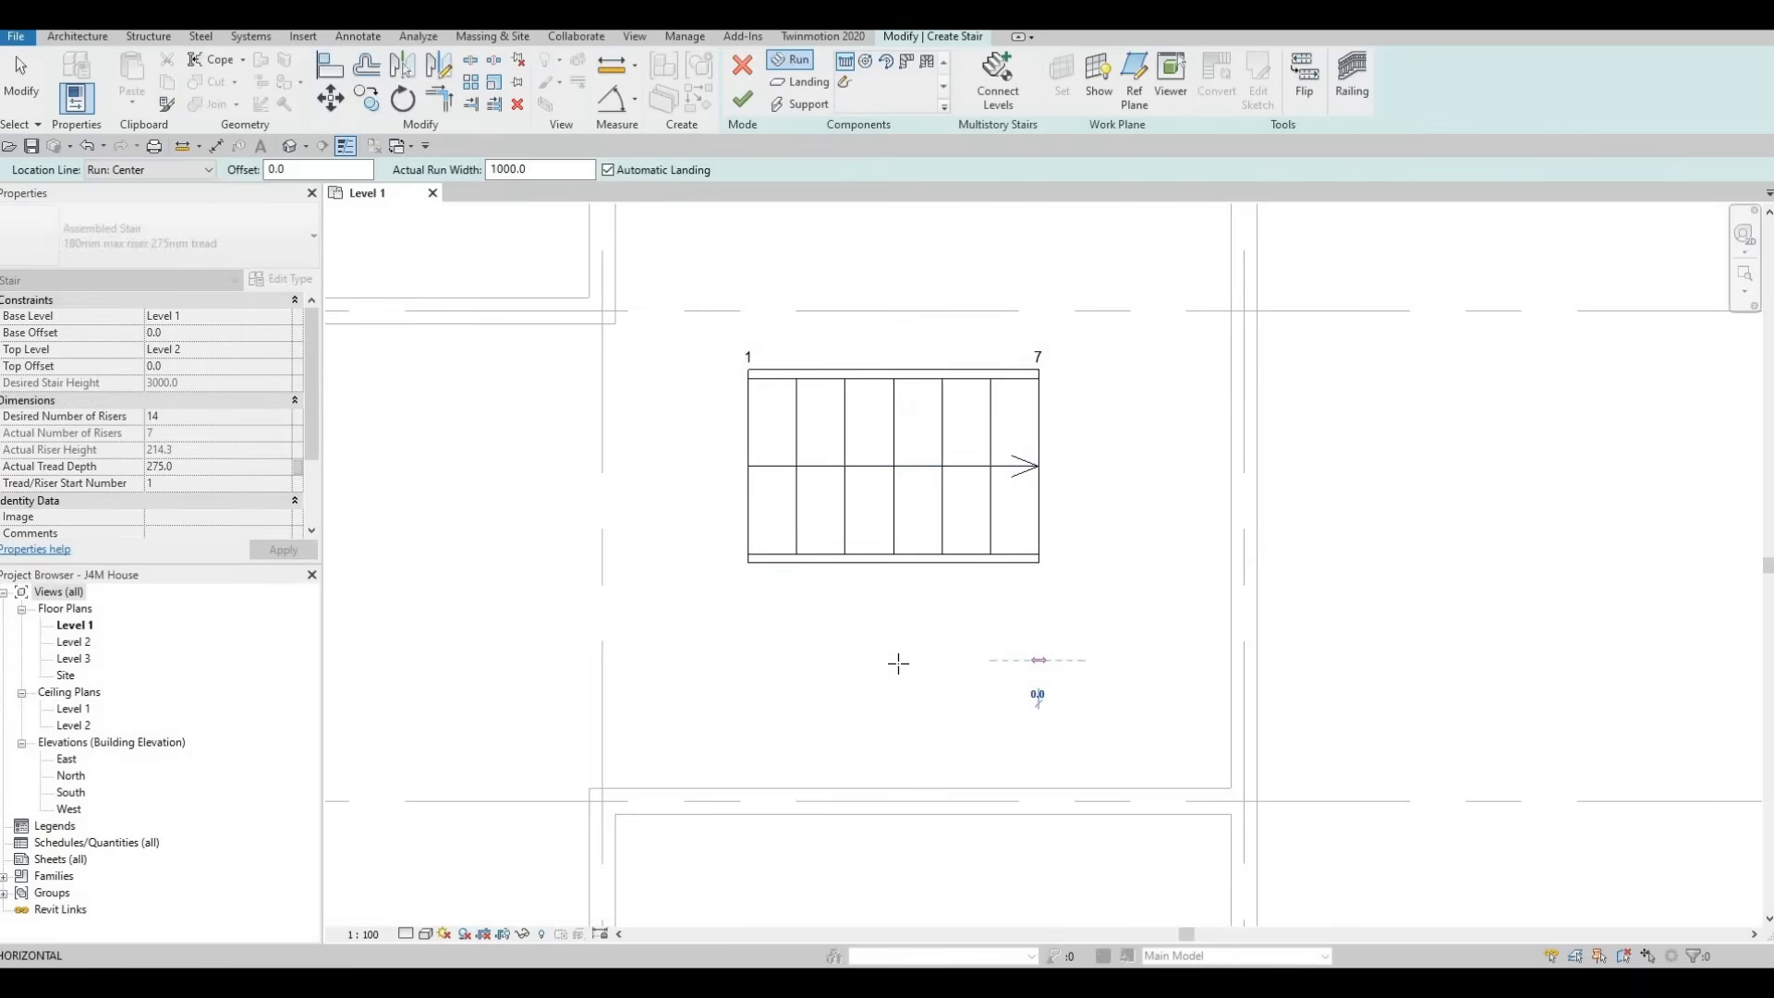
pyautogui.click(647, 658)
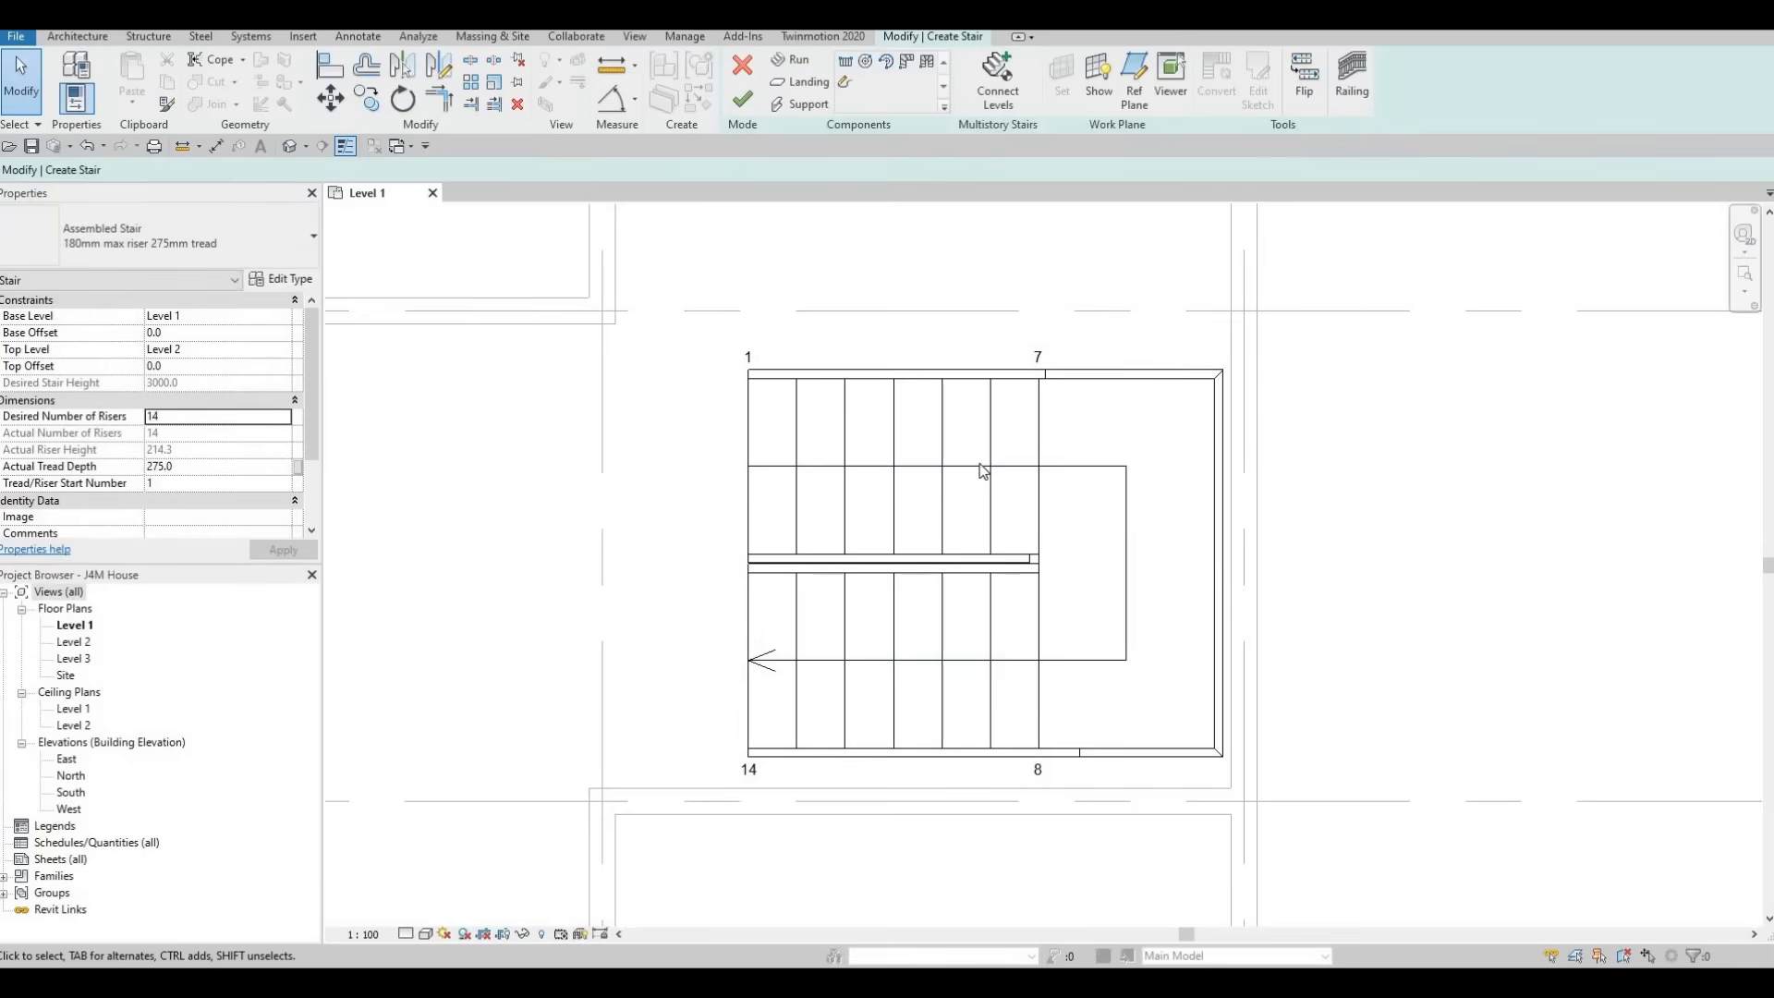
pyautogui.scroll(-3, 982, 472)
pyautogui.click(978, 385)
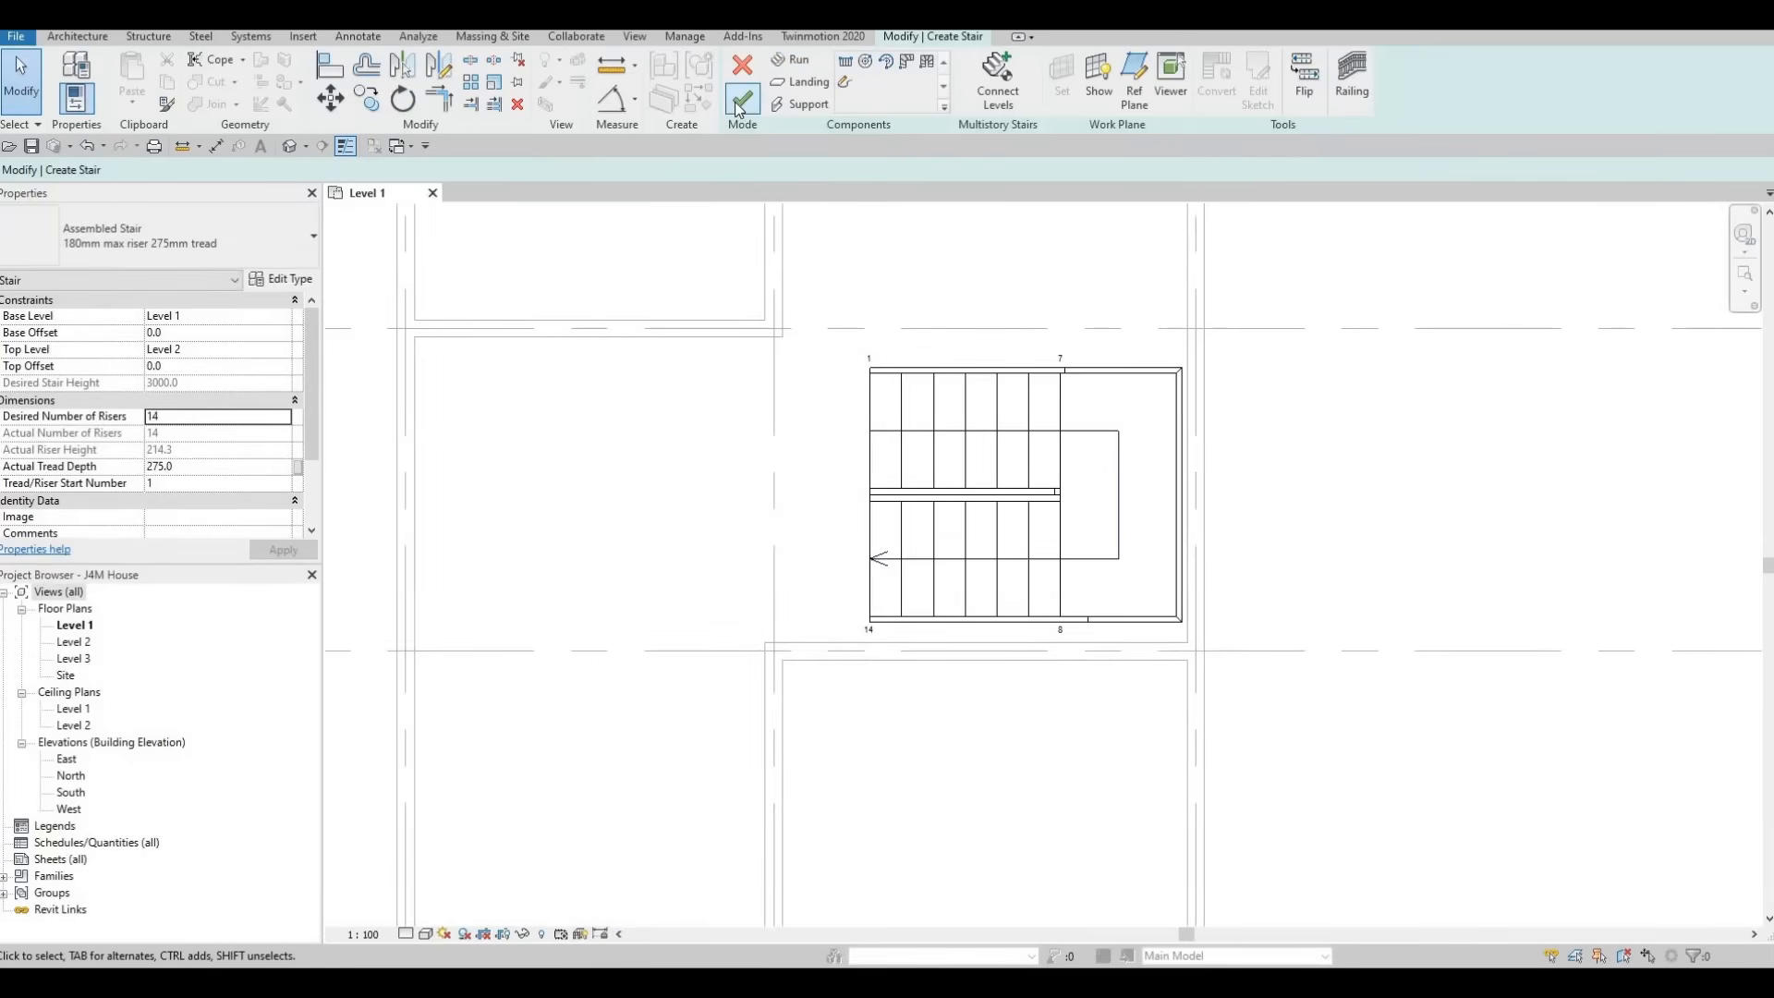
pyautogui.click(739, 103)
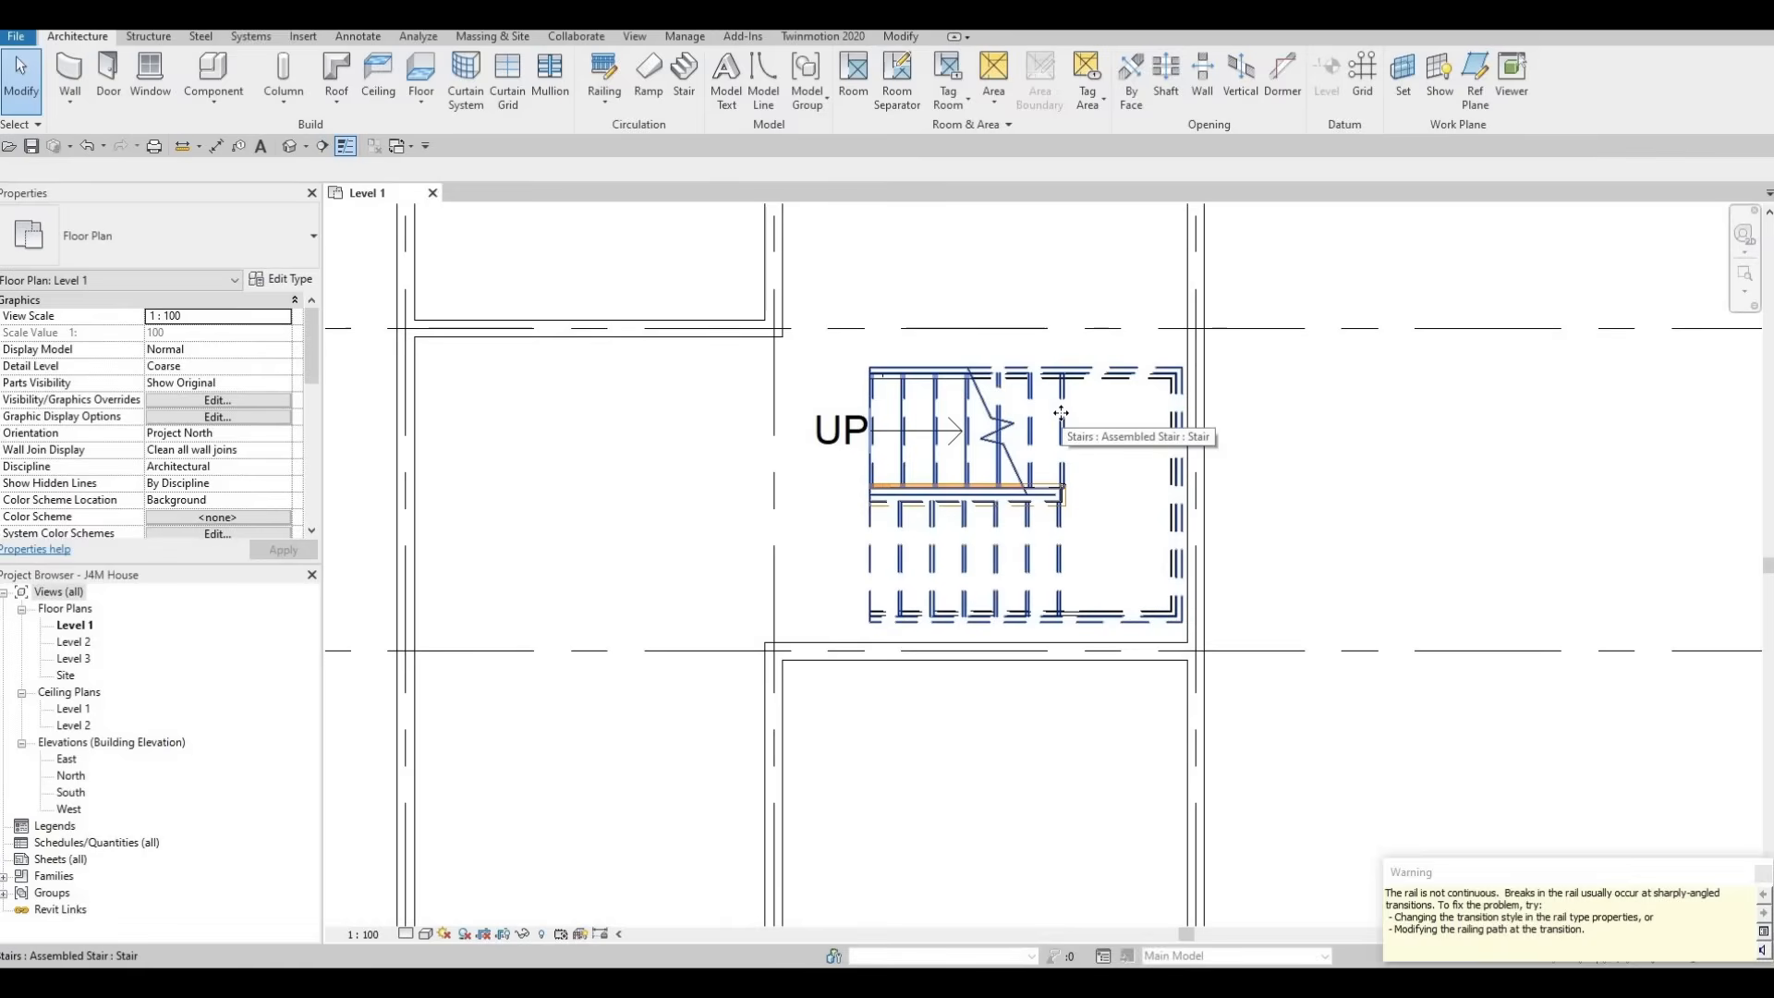
# Nudge the finished stair down and to the right, closer to the surrounding walls on the Level 1 plan
pyautogui.click(1061, 412)
pyautogui.press('Down')
pyautogui.press('Down')
pyautogui.press('Down')
pyautogui.press('Down')
pyautogui.press('Down')
pyautogui.press('Down')
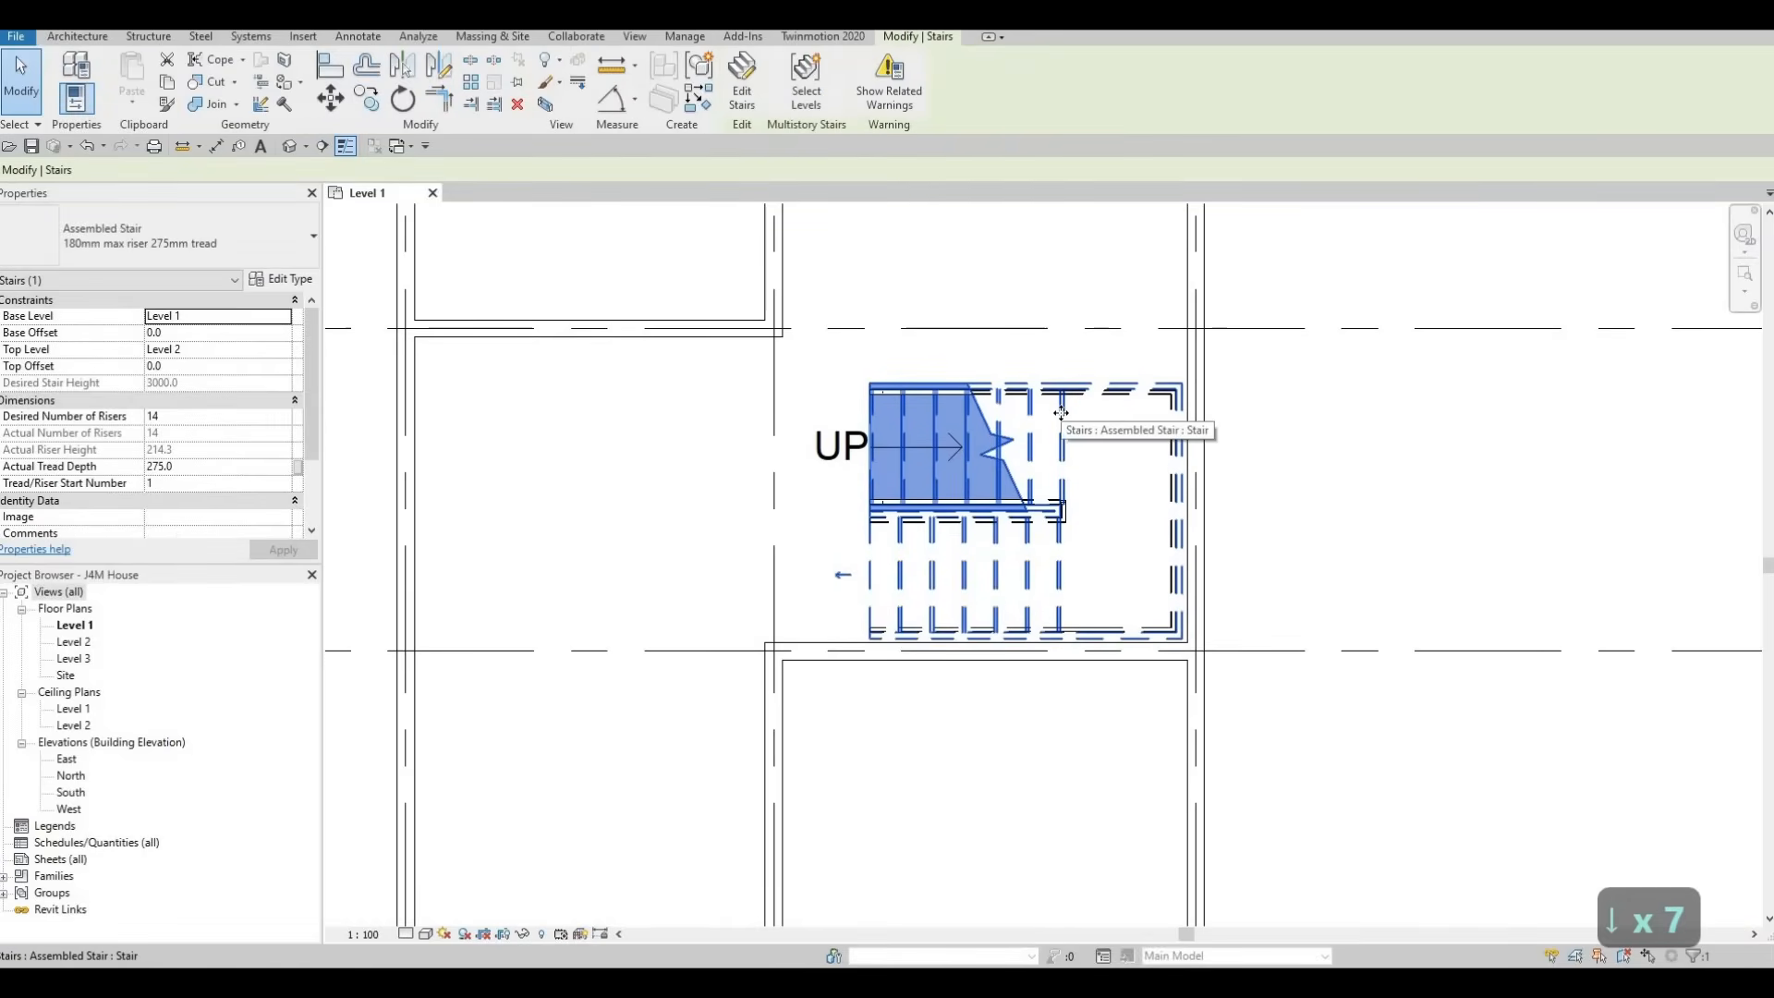
pyautogui.press('Right')
pyautogui.press('Right')
pyautogui.press('Escape')
pyautogui.press('Escape')
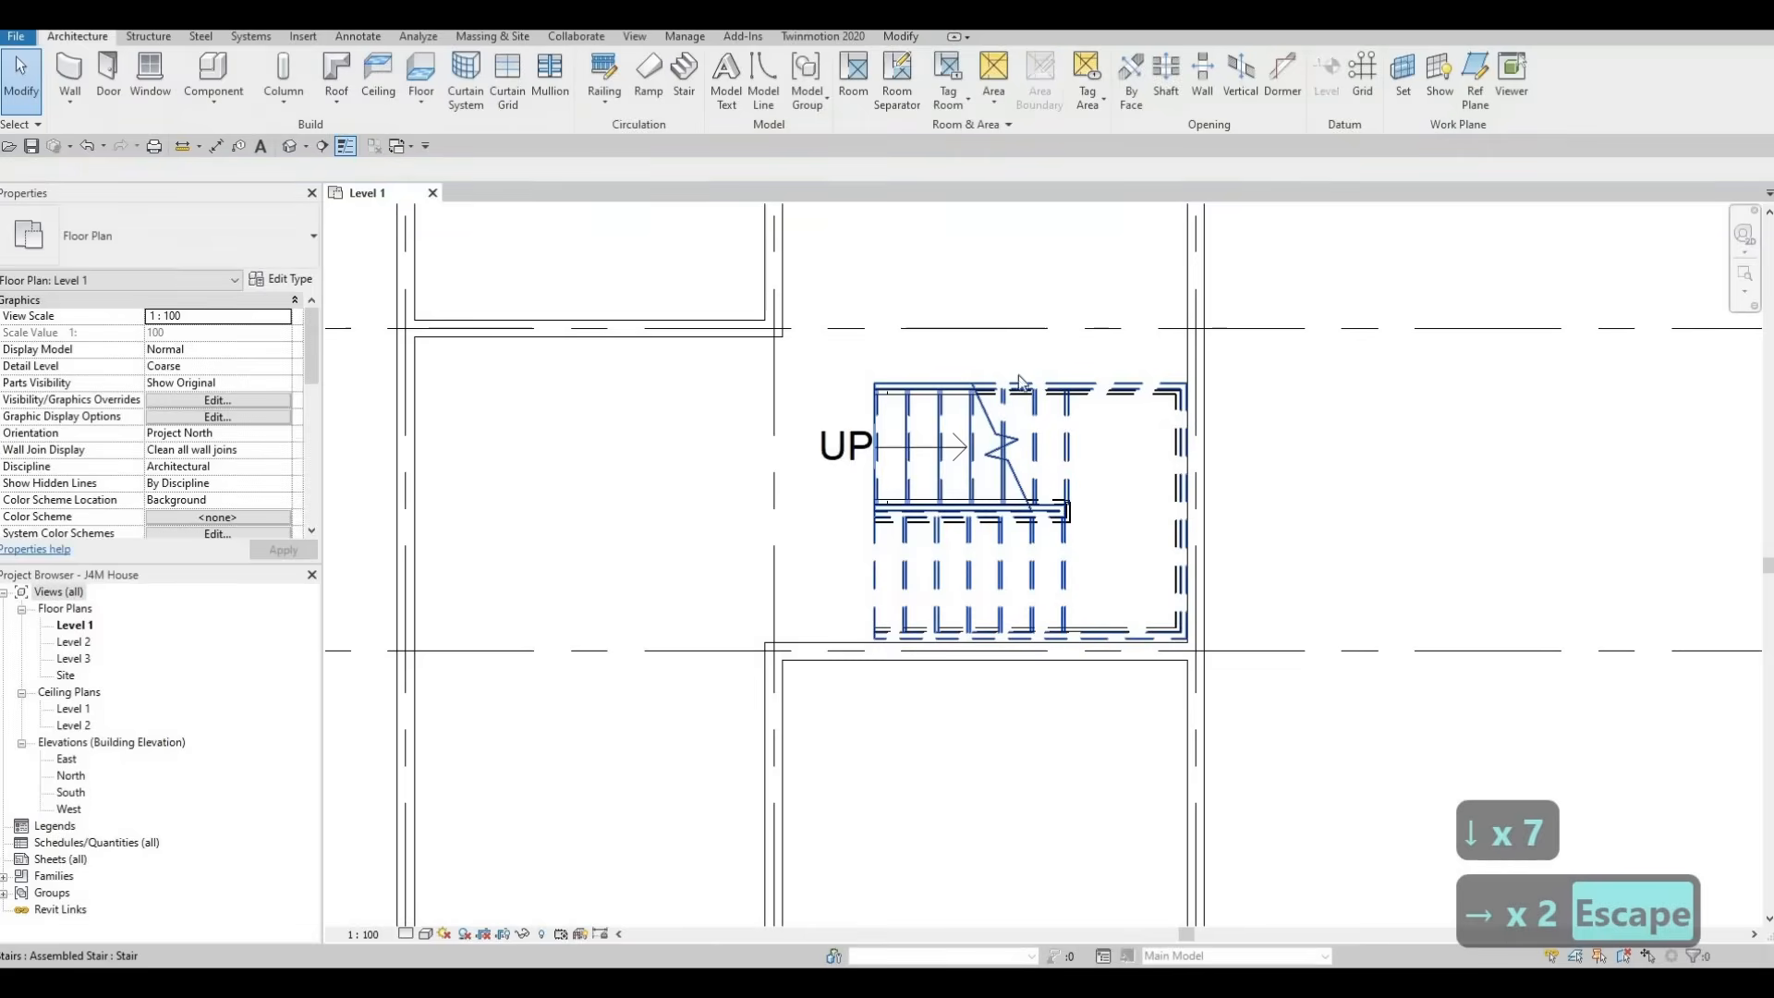
# Delete the stair's outer railing along the walls, working from the 3D view
pyautogui.click(1106, 447)
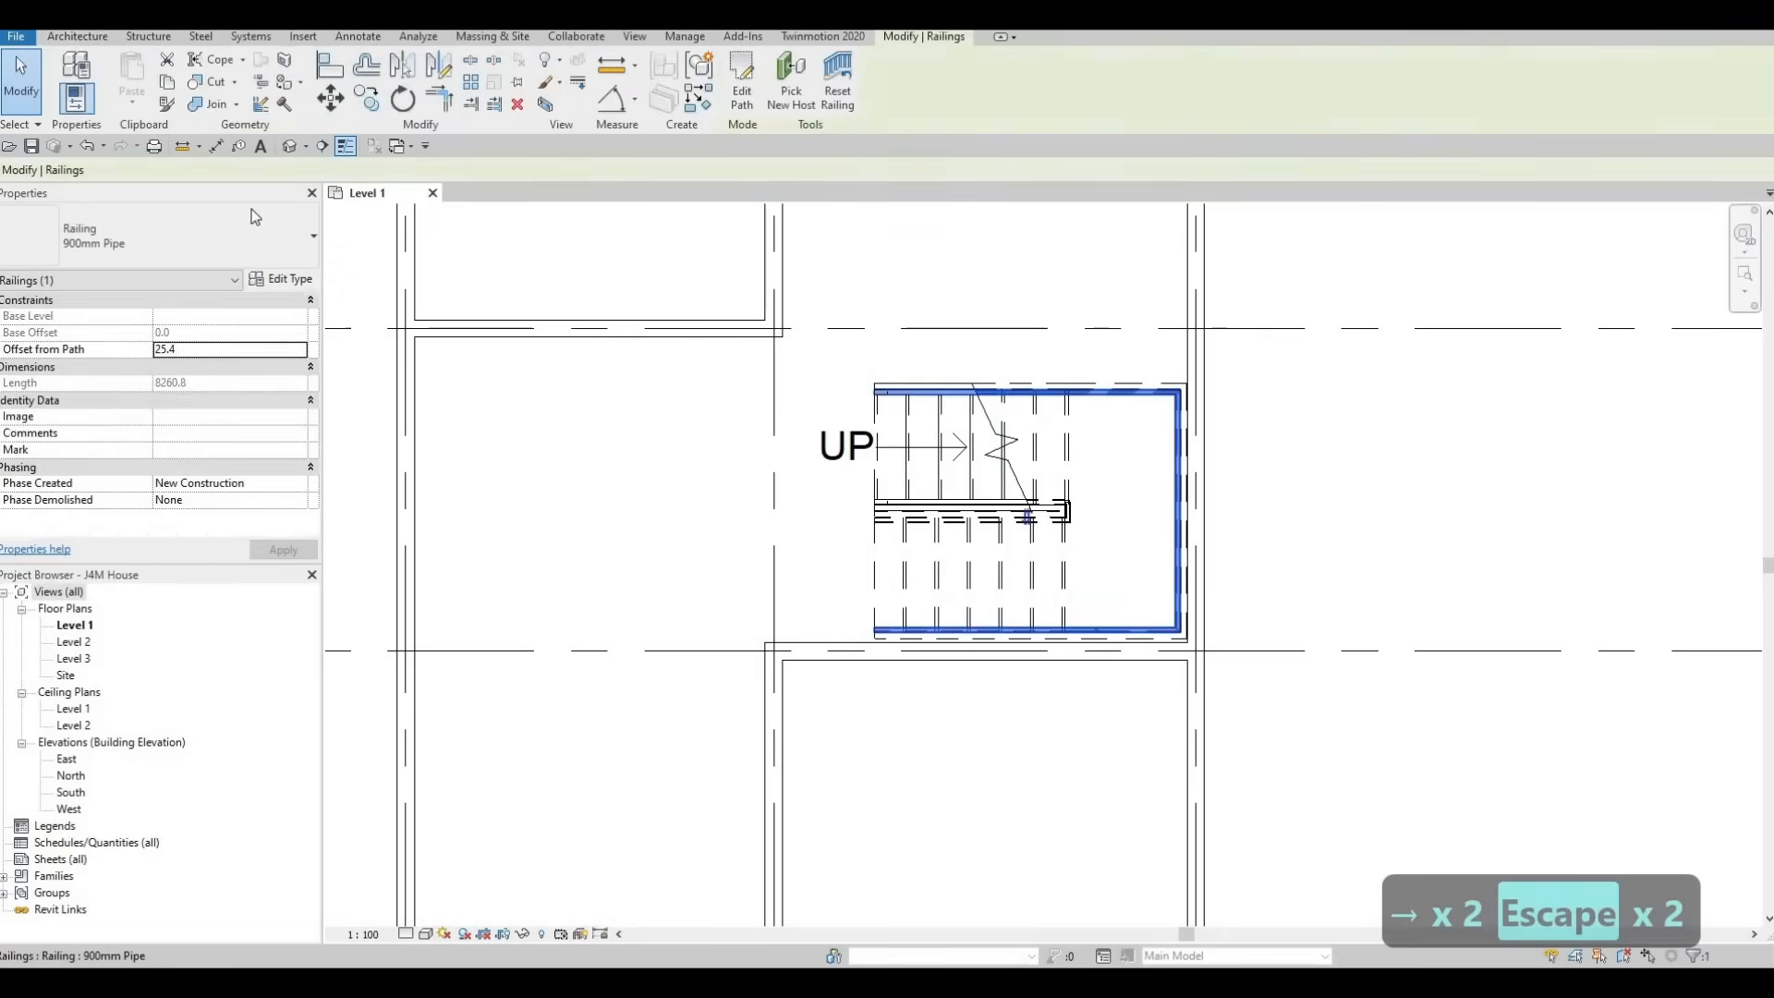
pyautogui.press('Escape')
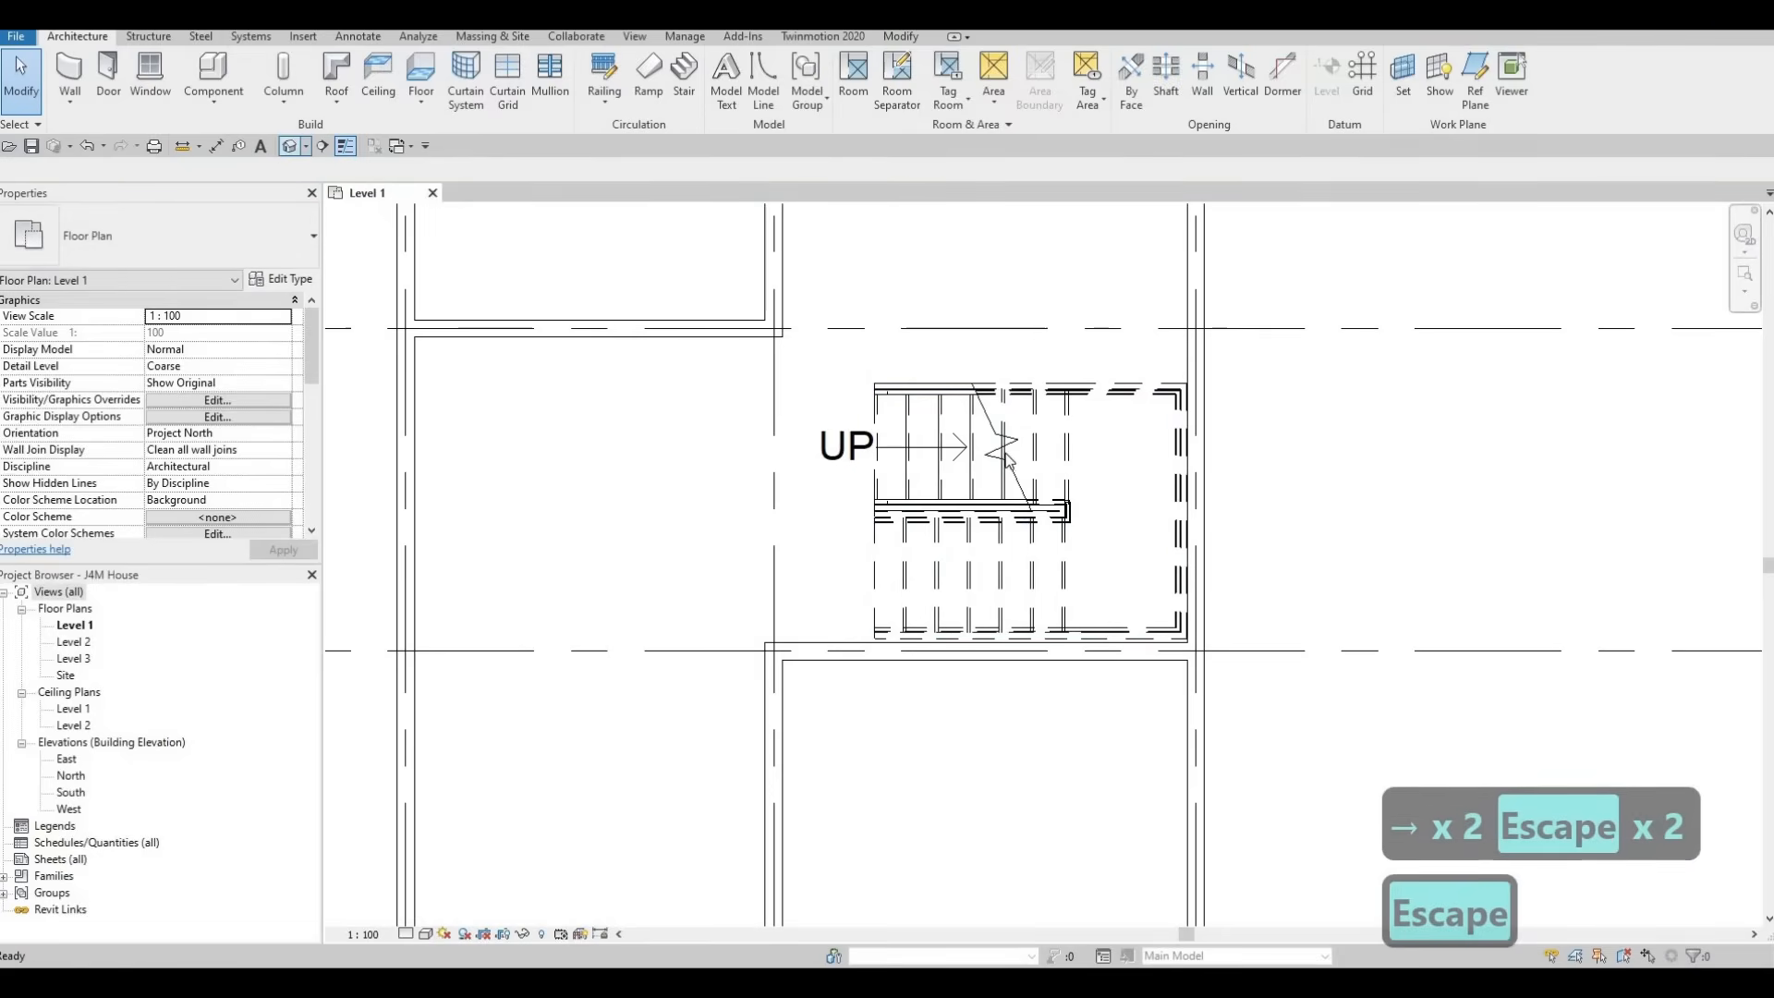
pyautogui.click(289, 146)
pyautogui.keyDown('shift'); pyautogui.moveTo(942, 504); pyautogui.dragTo(1271, 545, button='middle'); pyautogui.keyUp('shift')
pyautogui.scroll(5, 1081, 473)
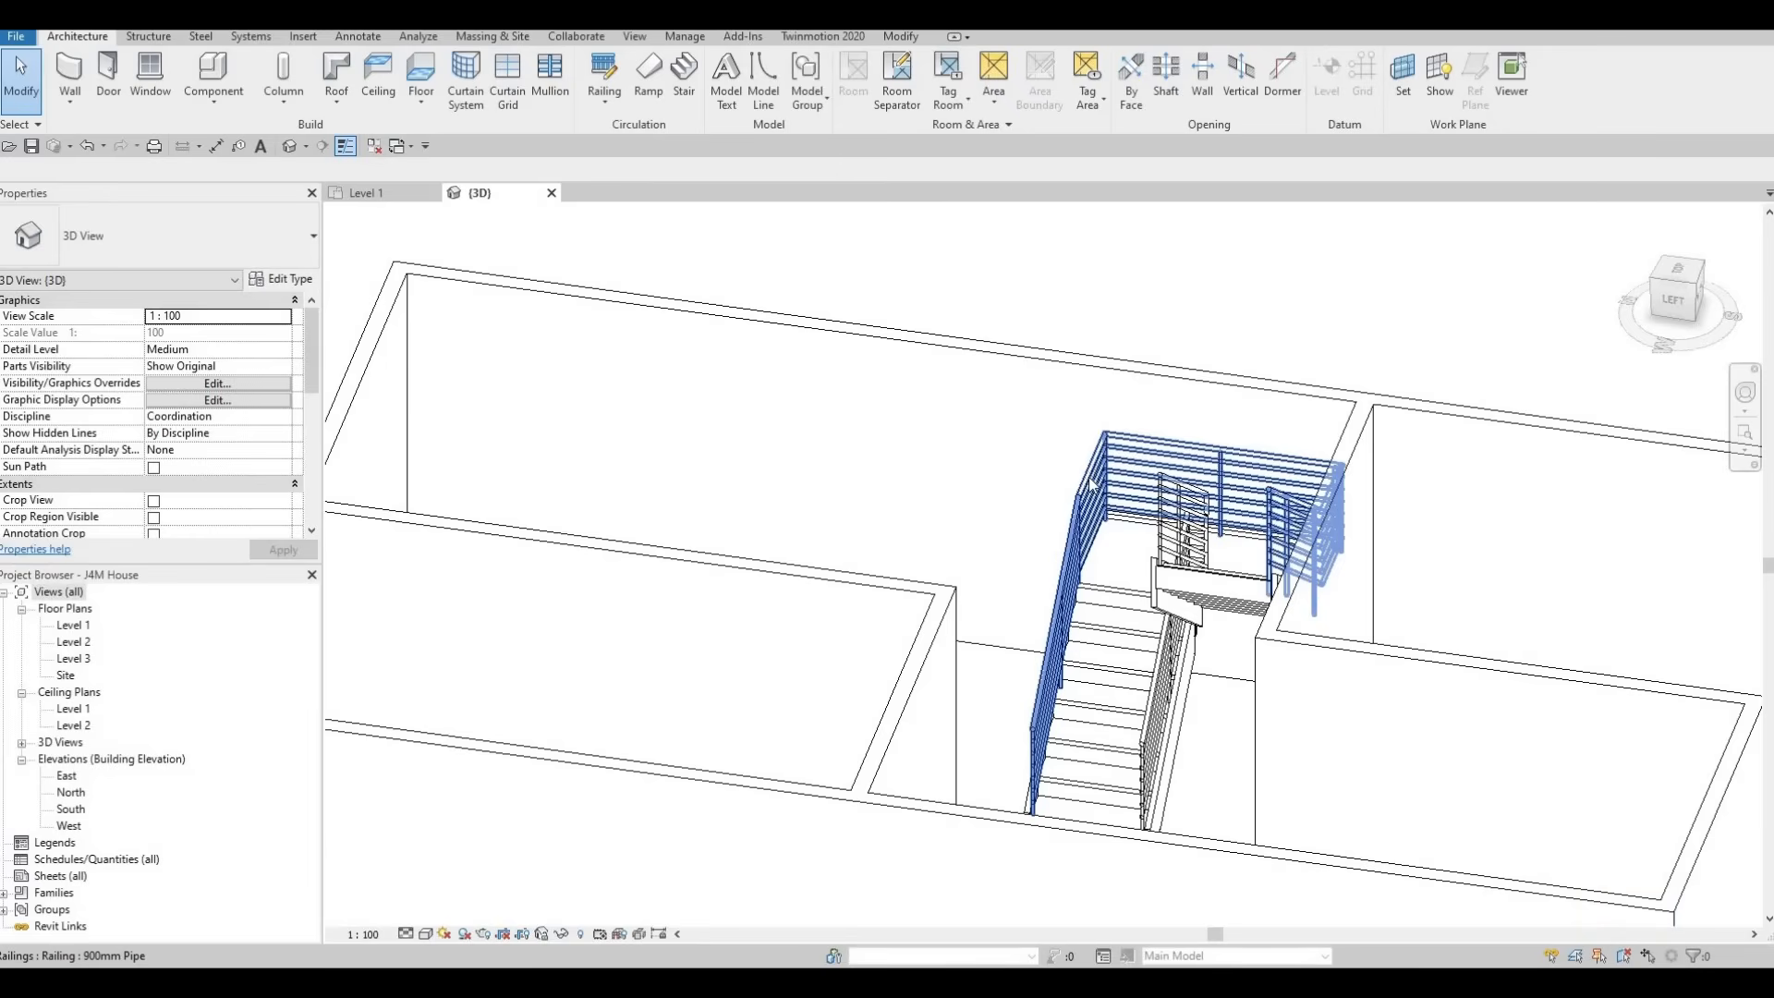
pyautogui.click(1090, 482)
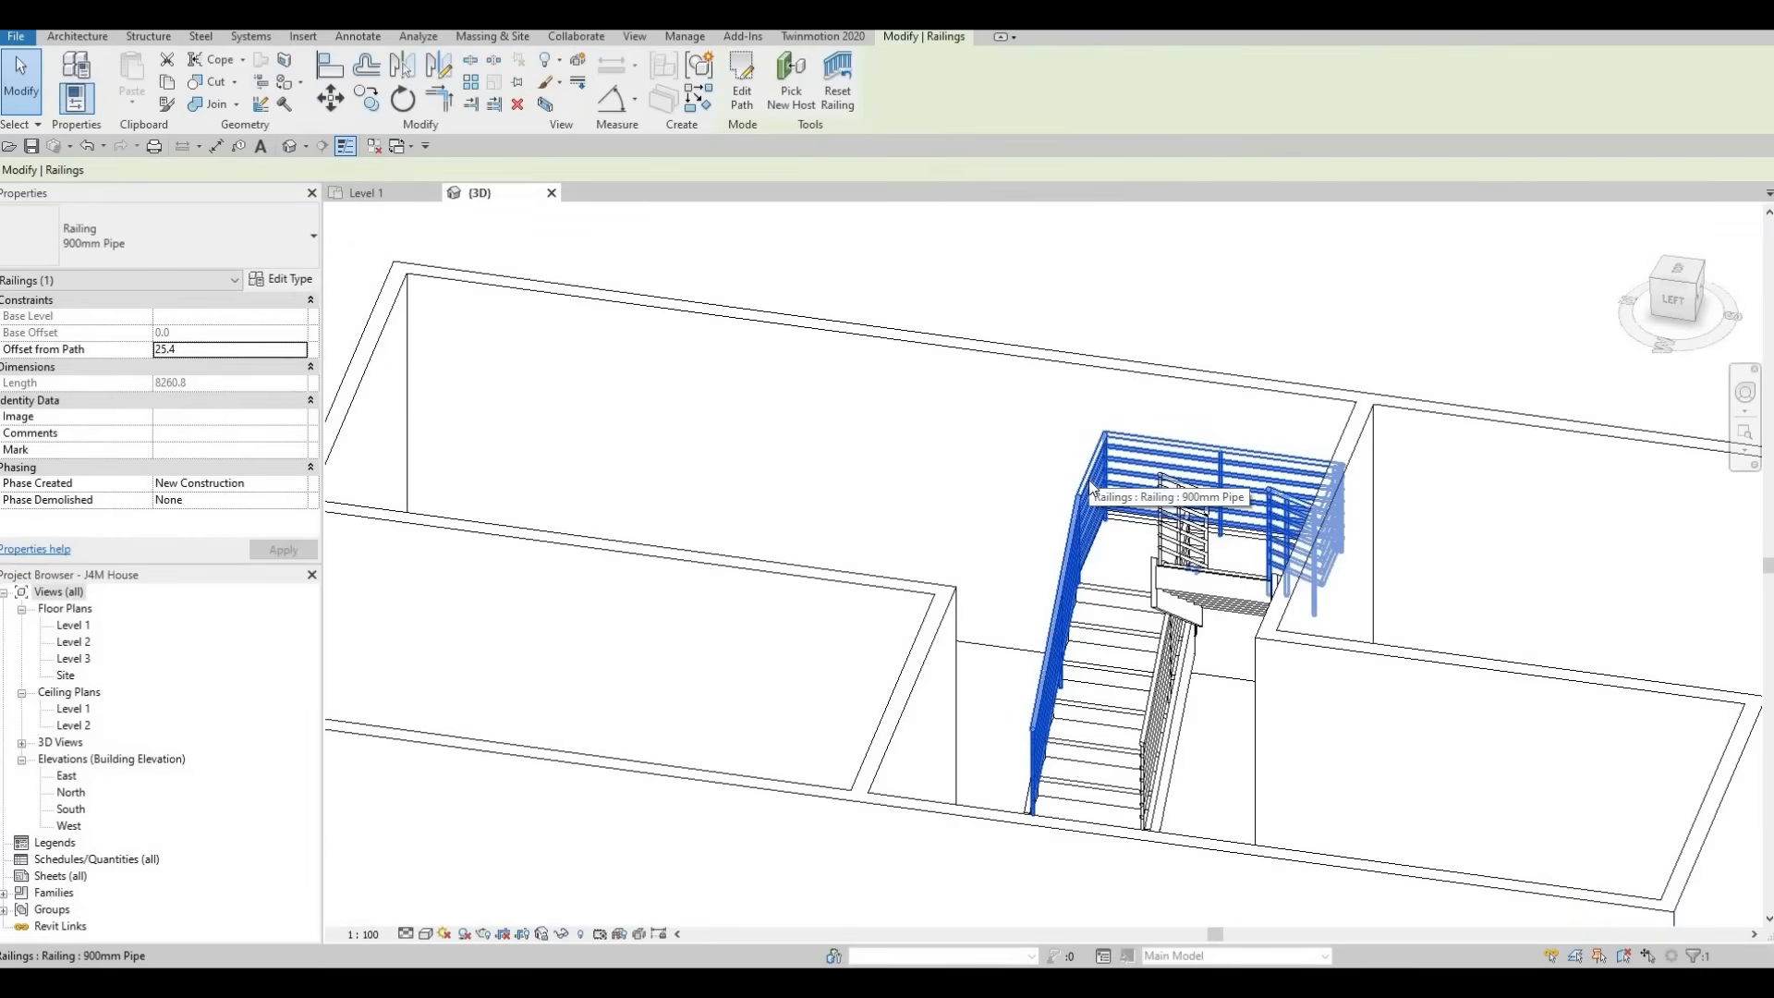
pyautogui.press('Delete')
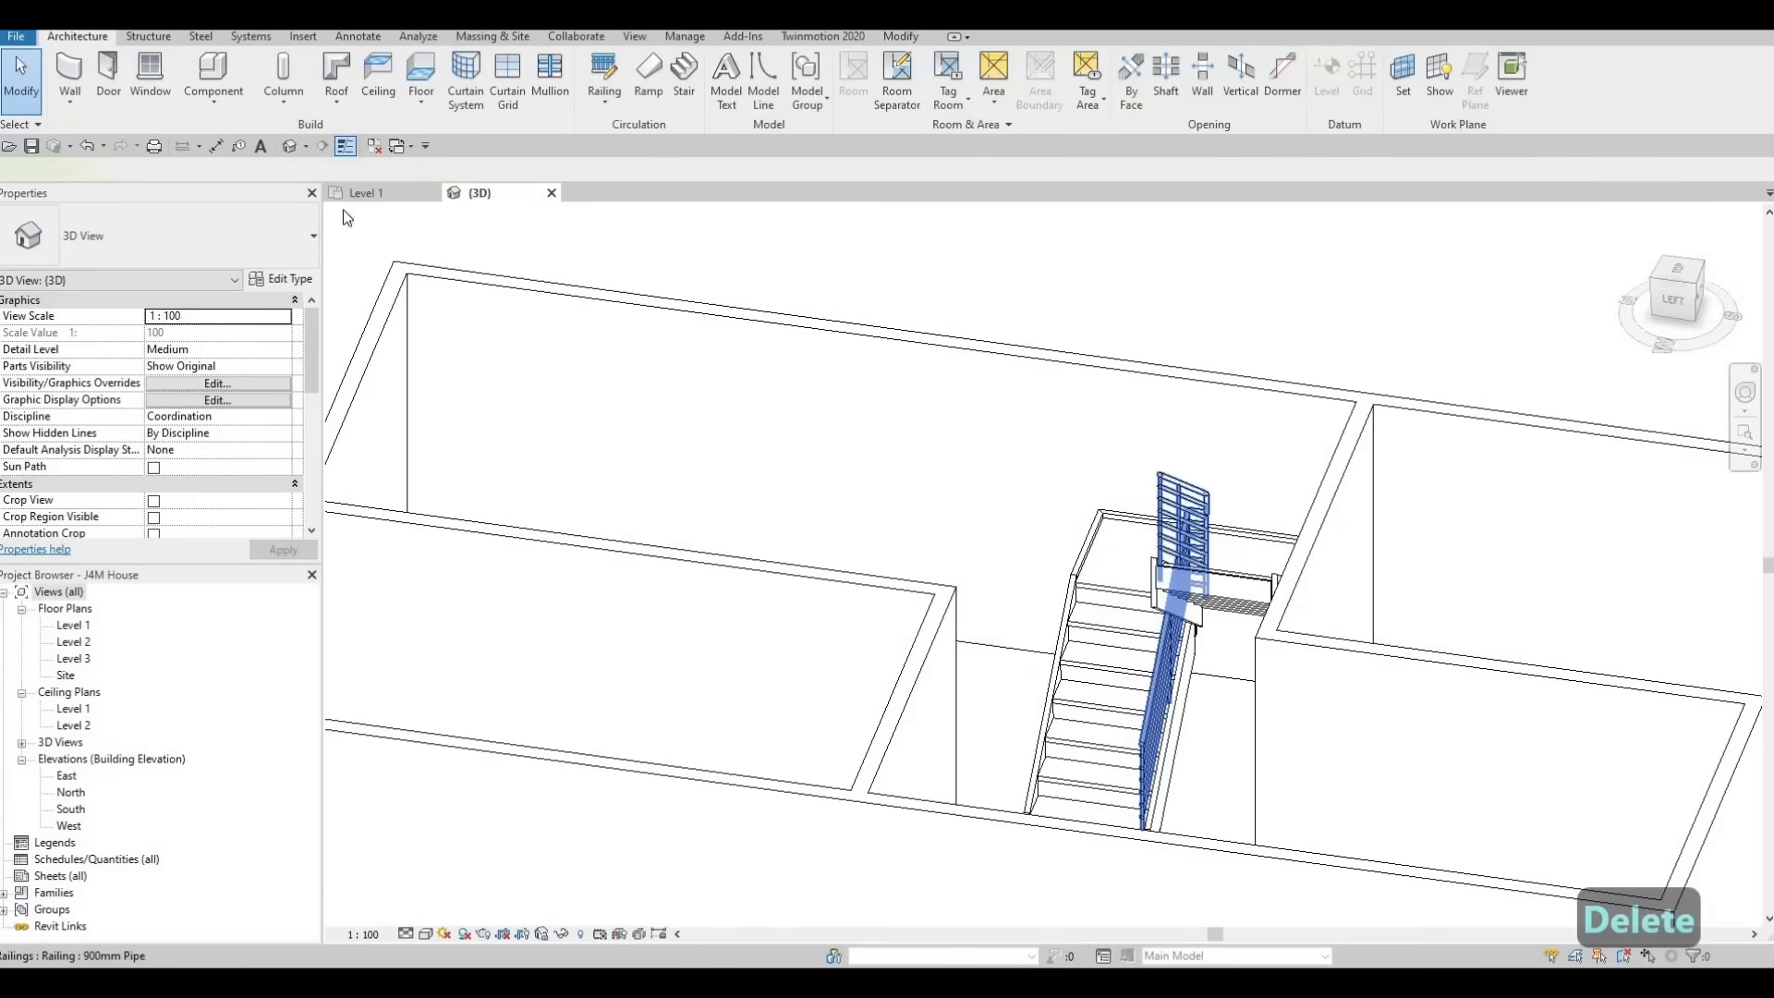
# Change the stair's remaining inner railing to the Glass Panel - Bottom Fill type
pyautogui.click(171, 242)
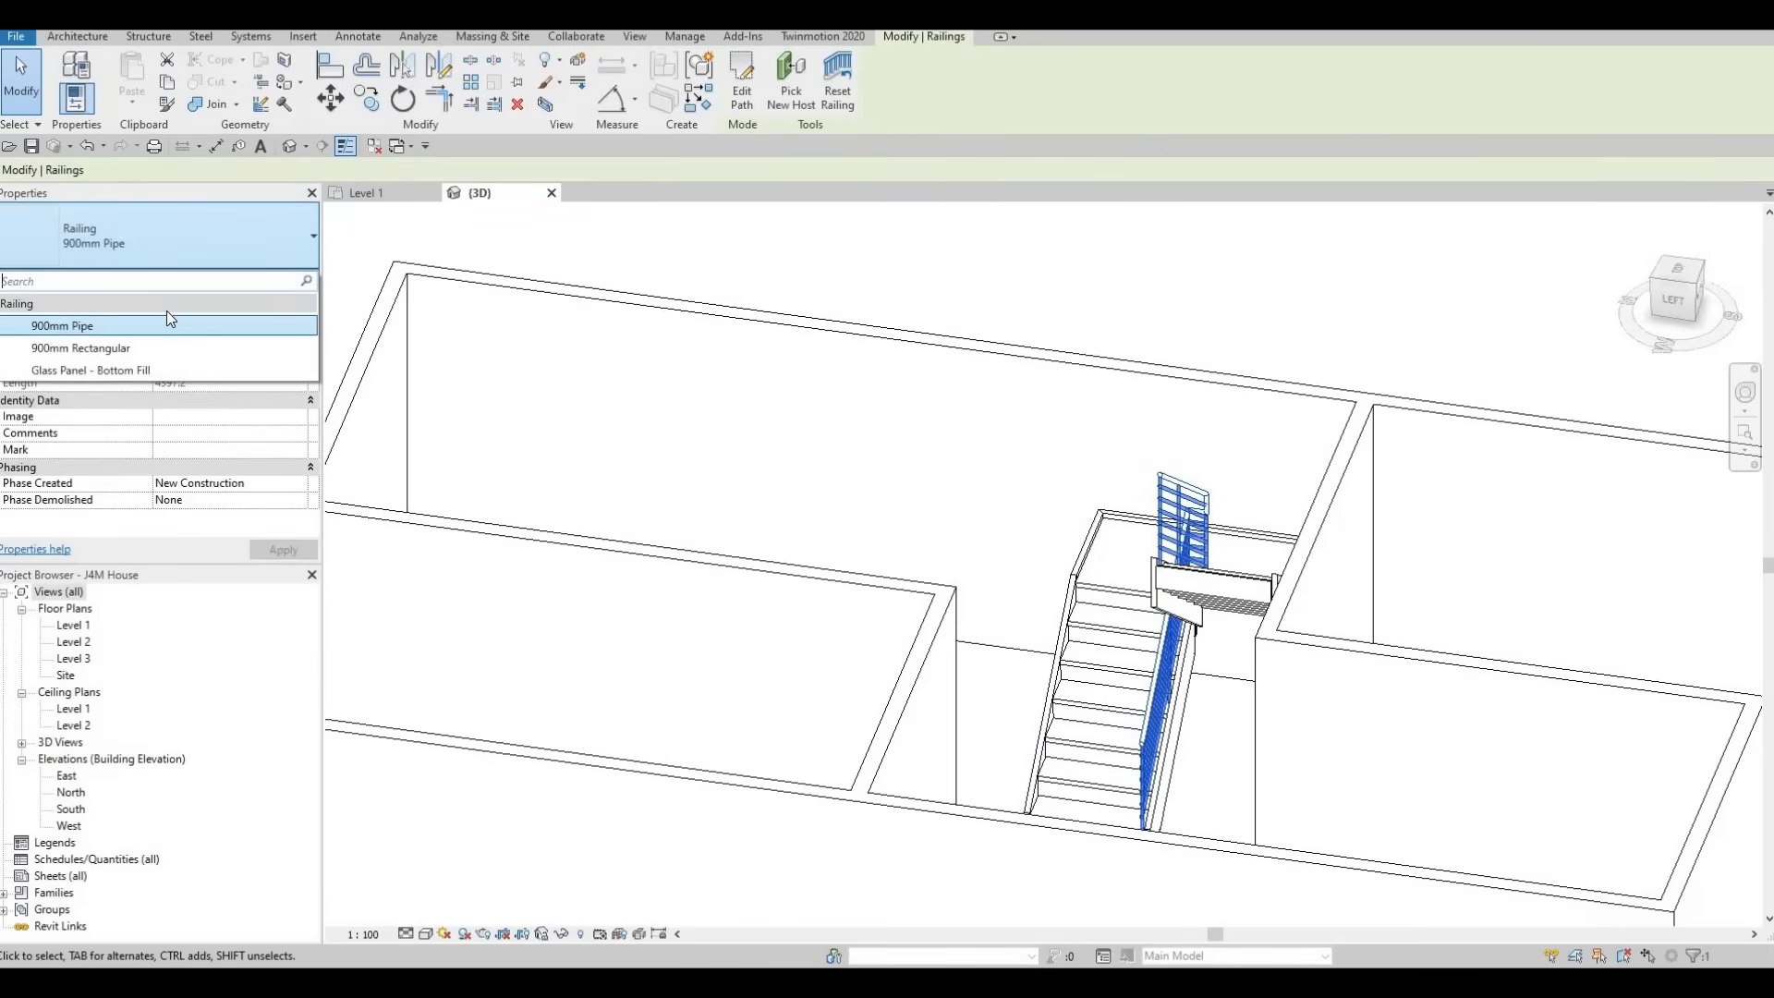
pyautogui.click(125, 370)
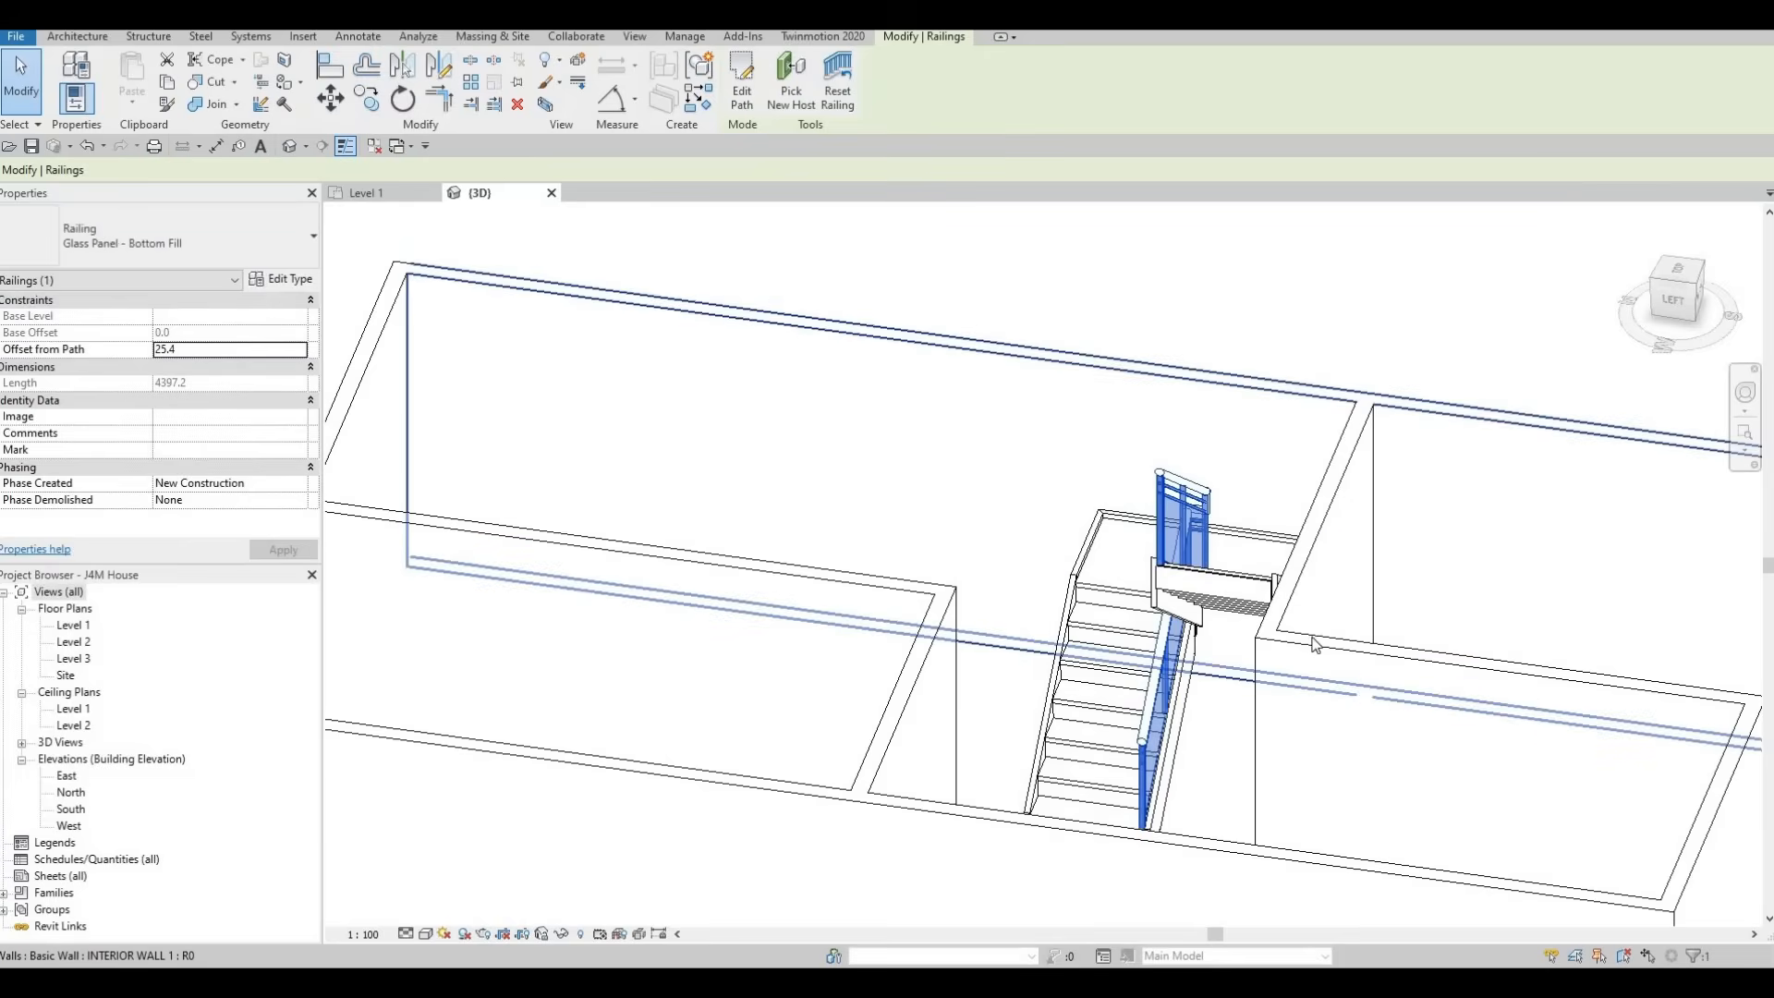
pyautogui.click(1104, 610)
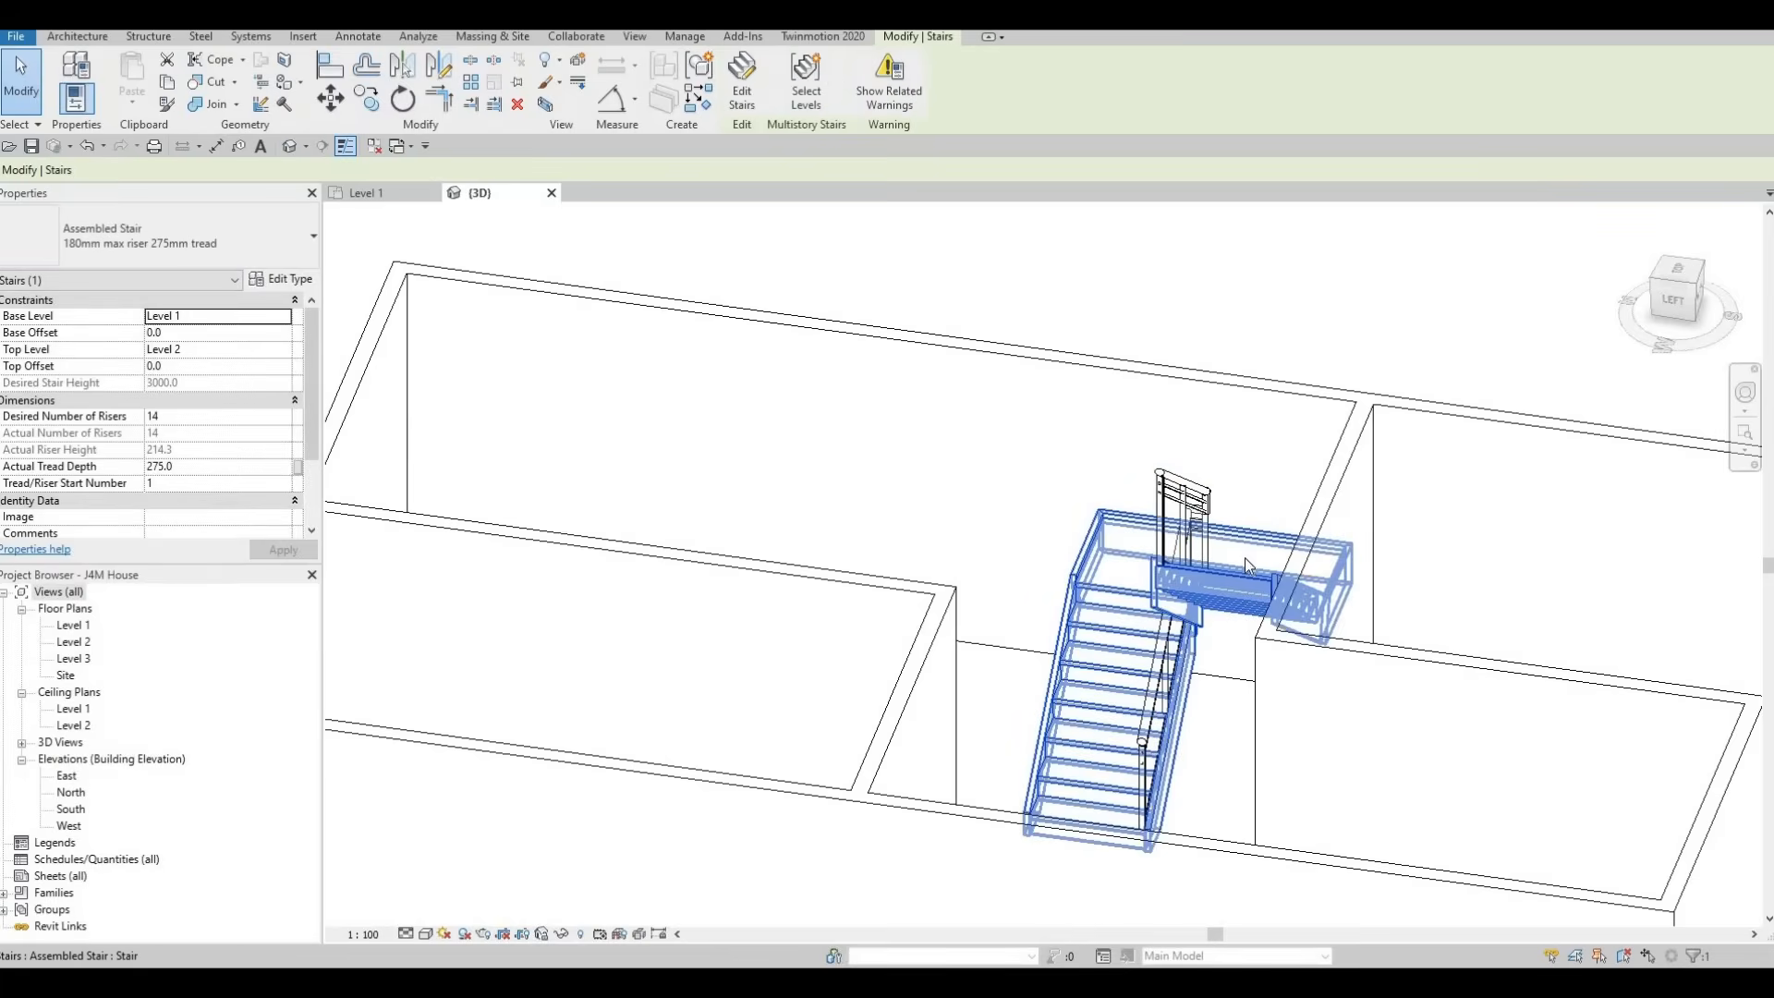
# On the Level 1 plan, align the stair's lower edge with the face of the interior wall along grid C
pyautogui.doubleClick(74, 629)
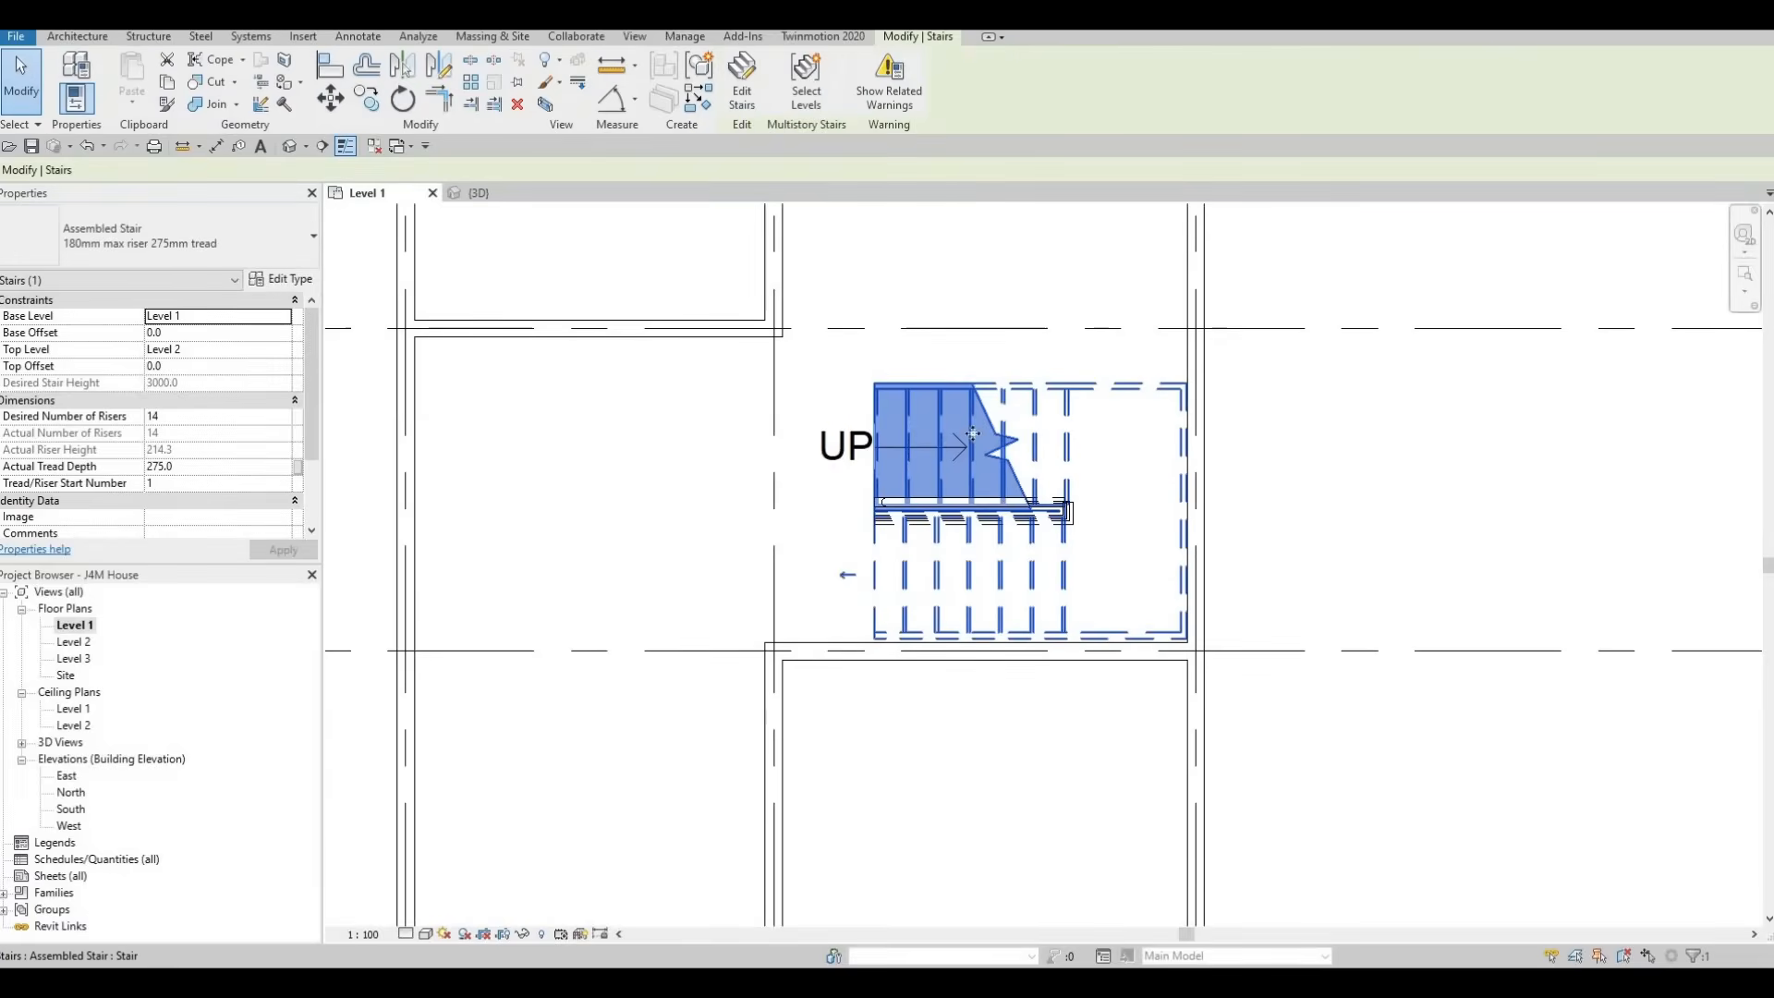
pyautogui.moveTo(822, 547); pyautogui.dragTo(973, 509, button='middle')
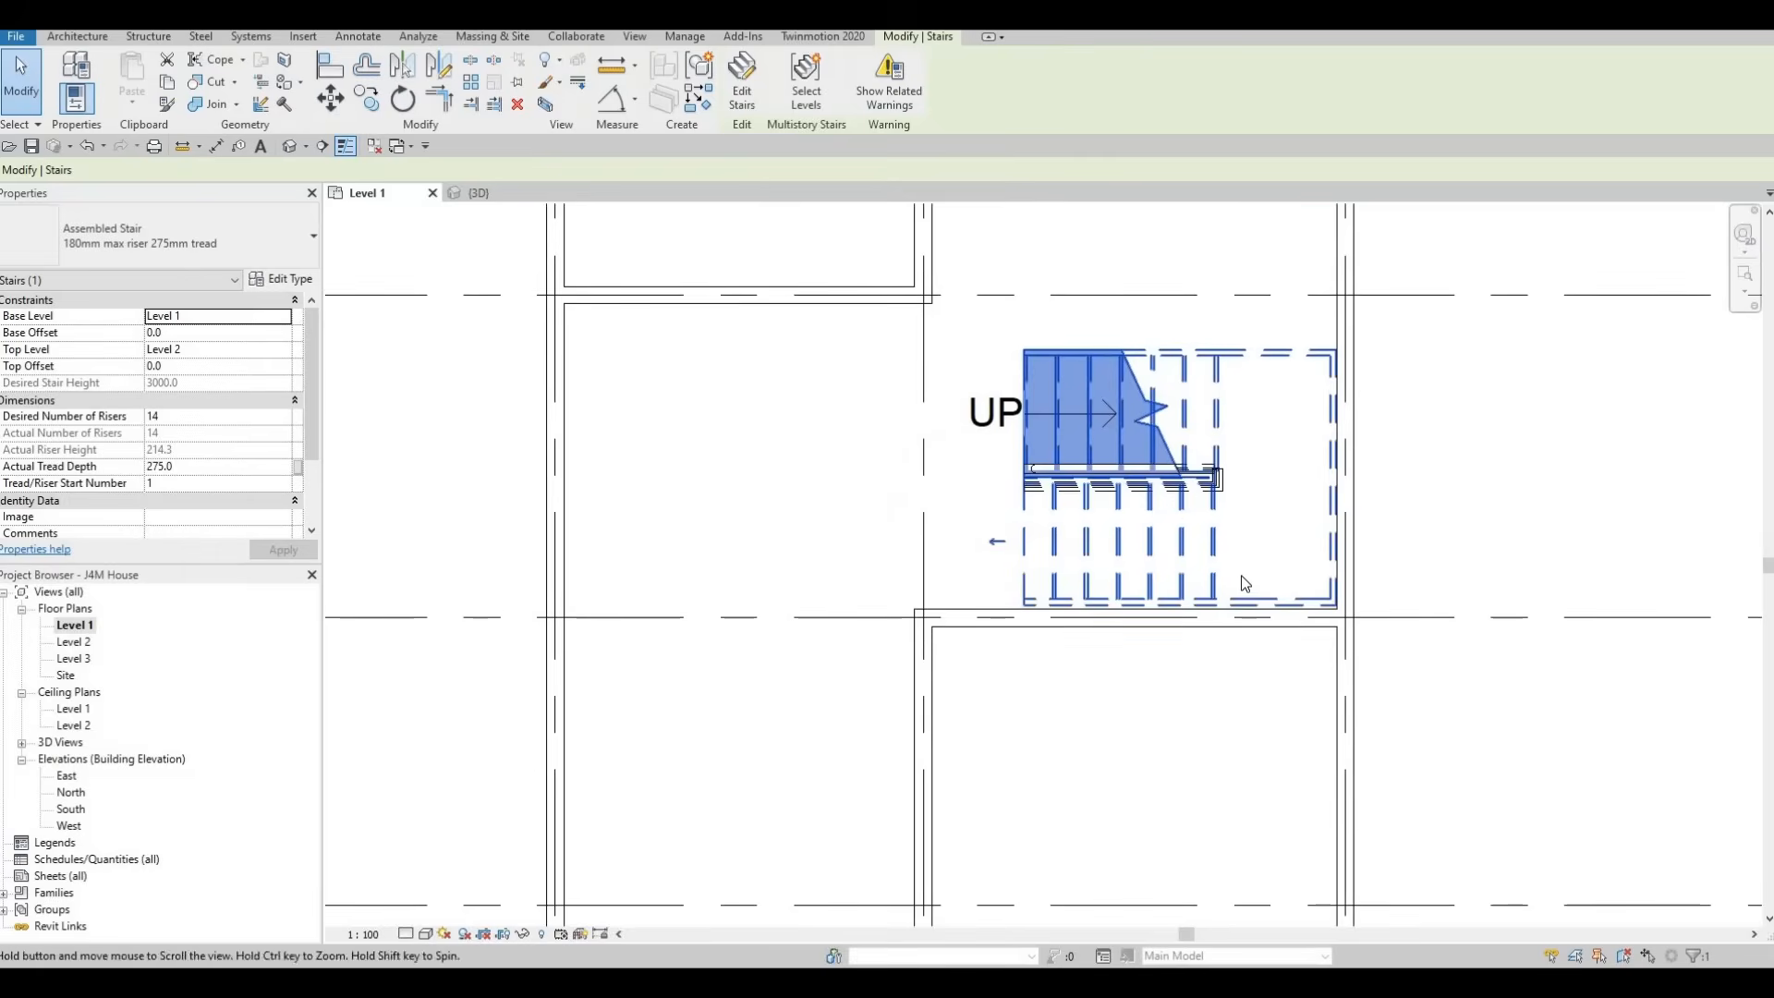
pyautogui.scroll(1, 1255, 556)
pyautogui.scroll(1, 1238, 610)
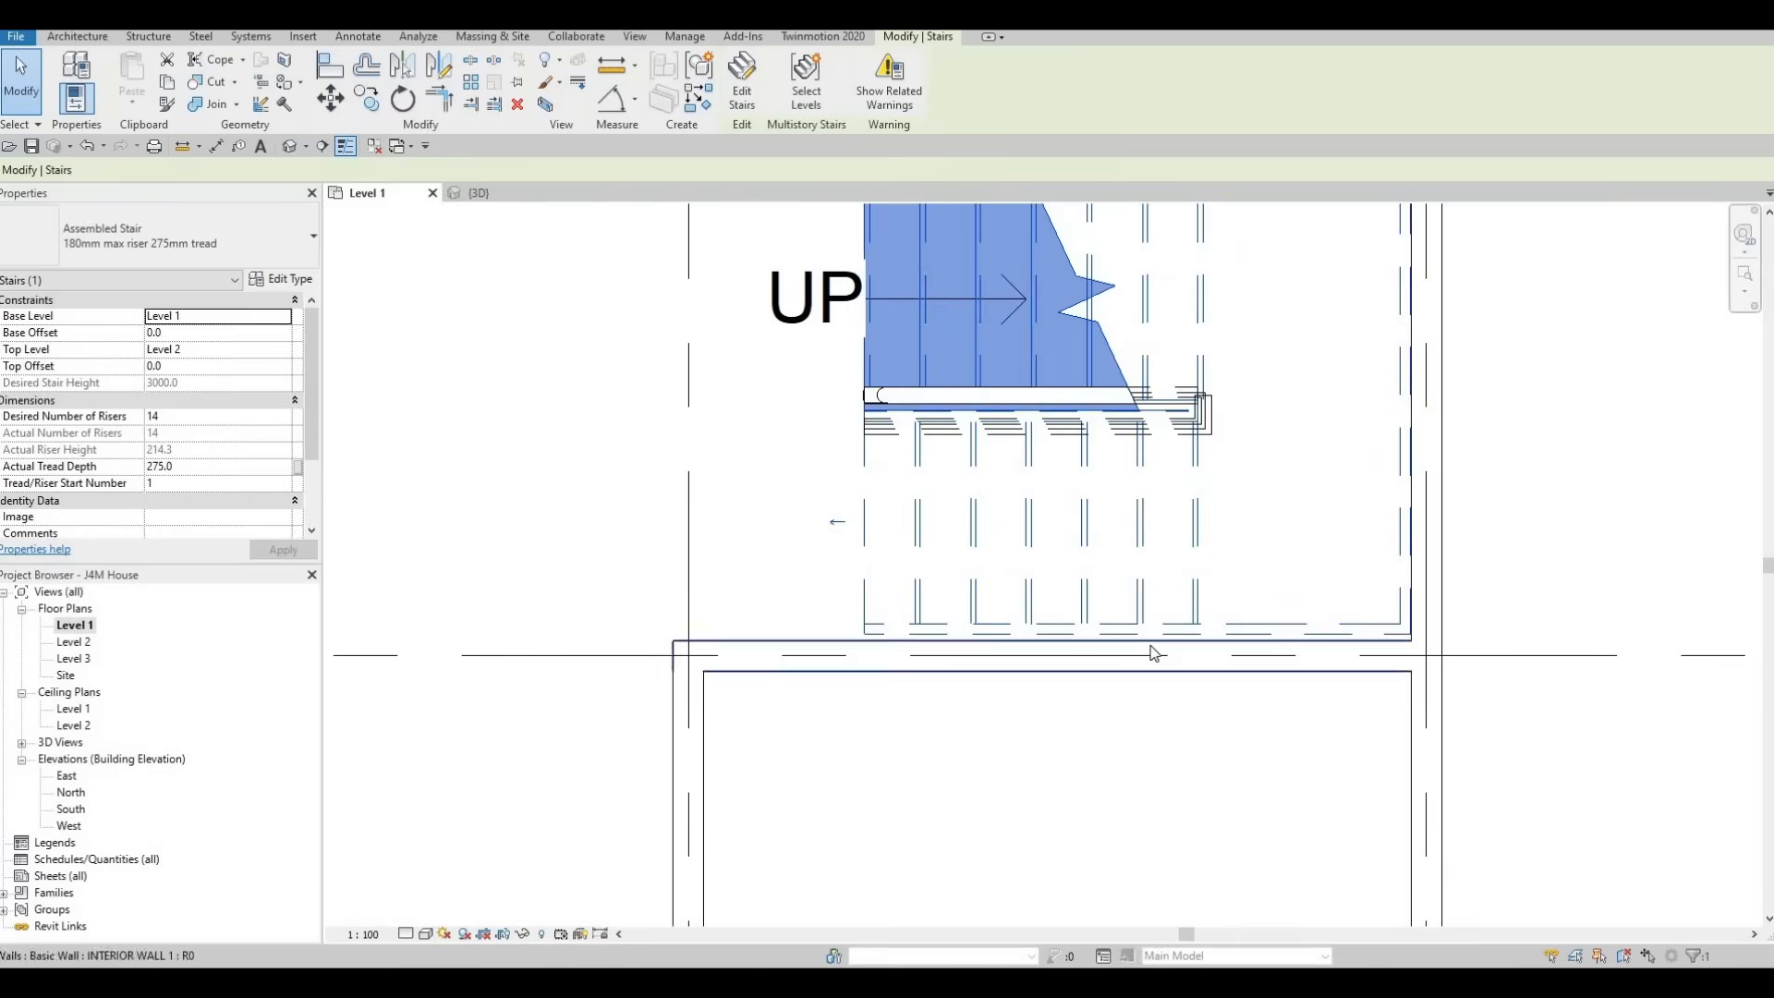
pyautogui.press('a')
pyautogui.press('l')
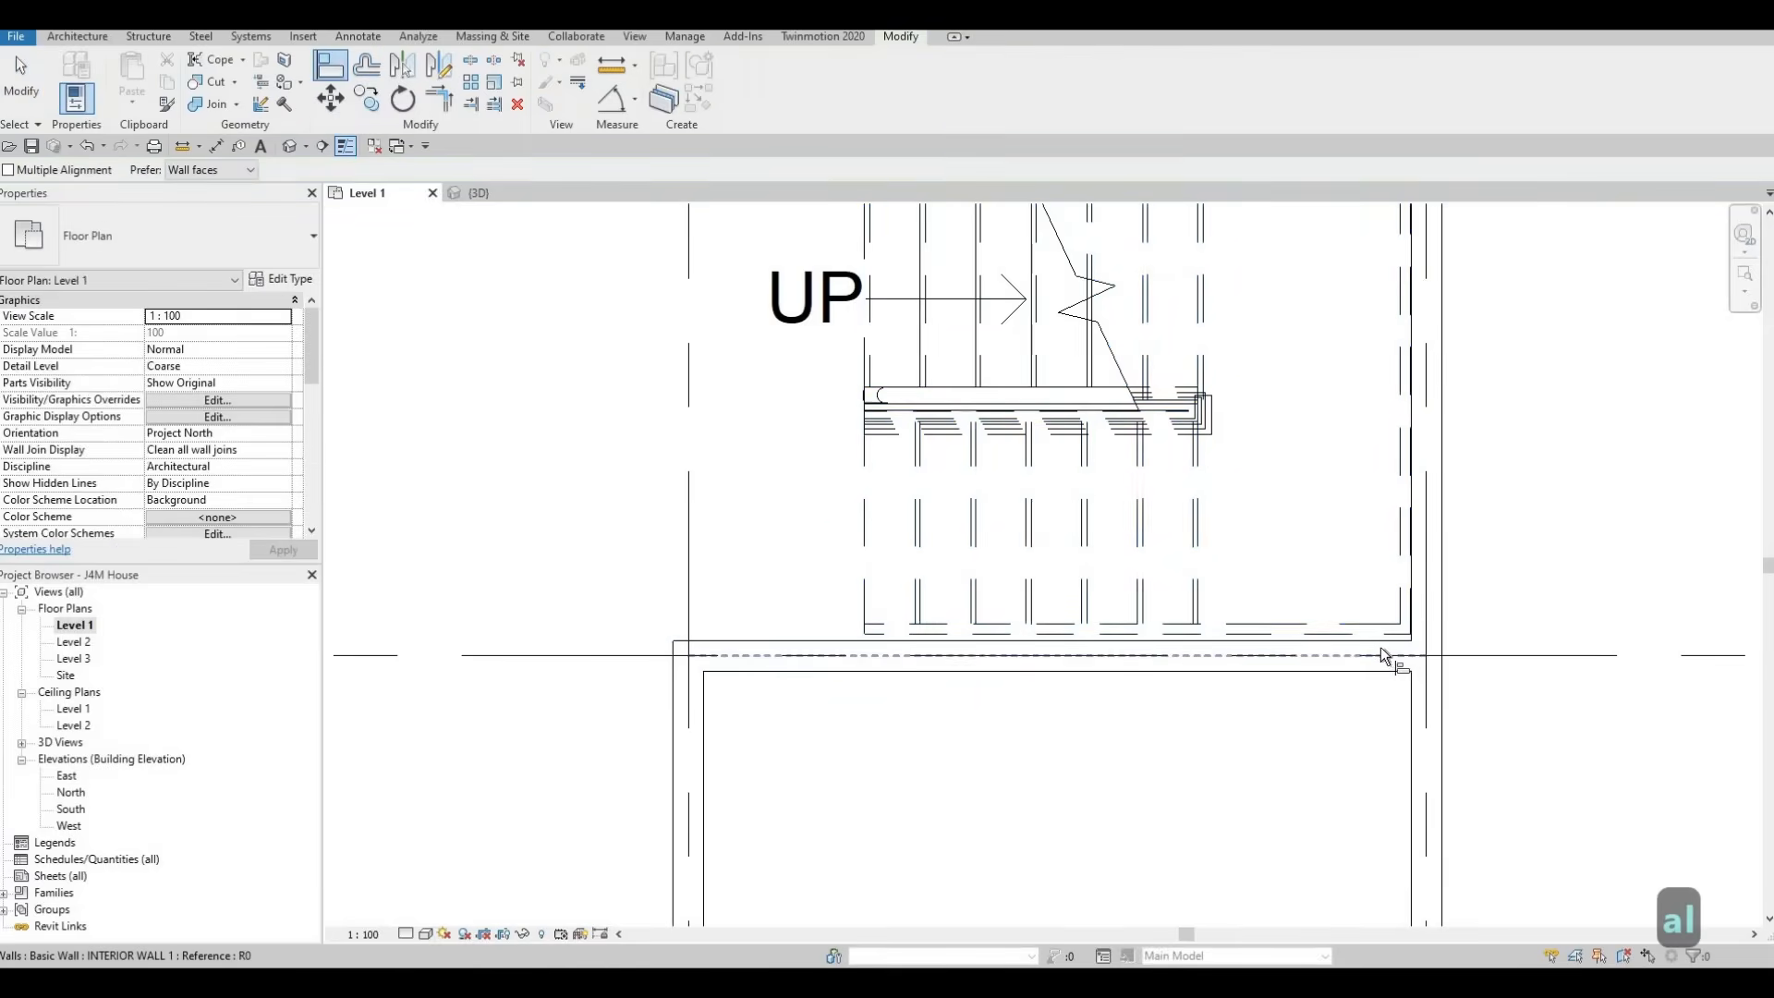
pyautogui.scroll(2, 1386, 653)
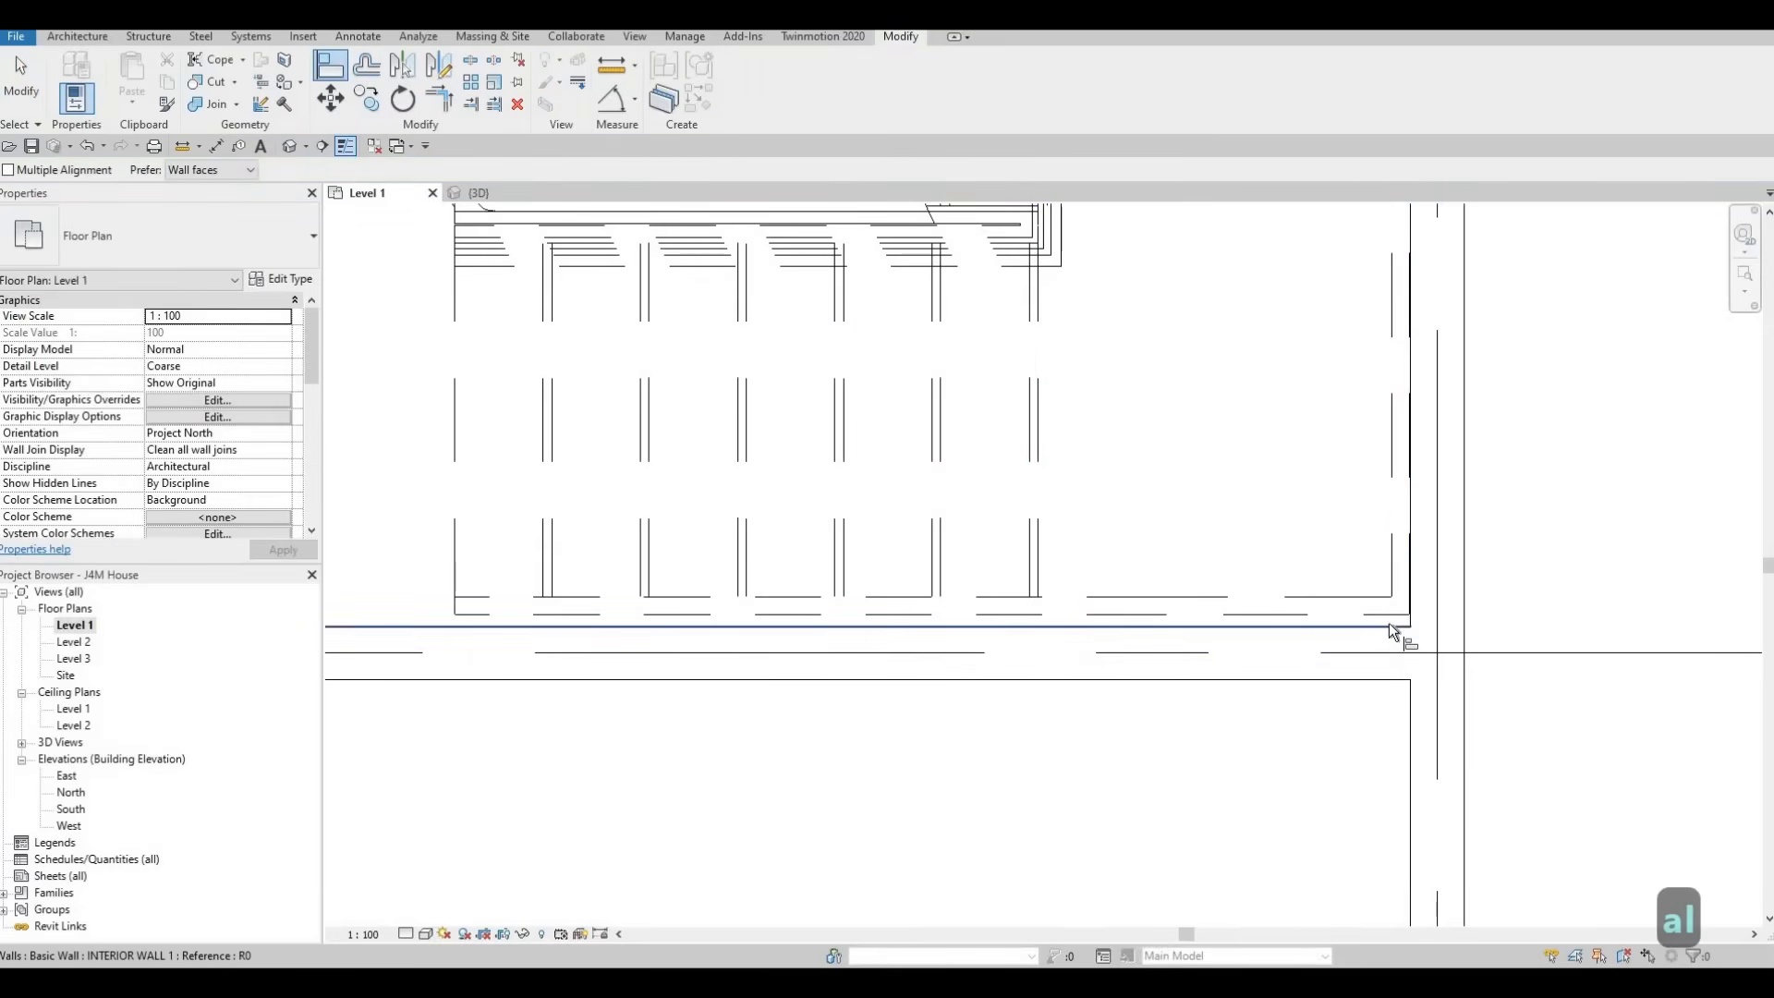
pyautogui.click(1392, 625)
pyautogui.click(1393, 614)
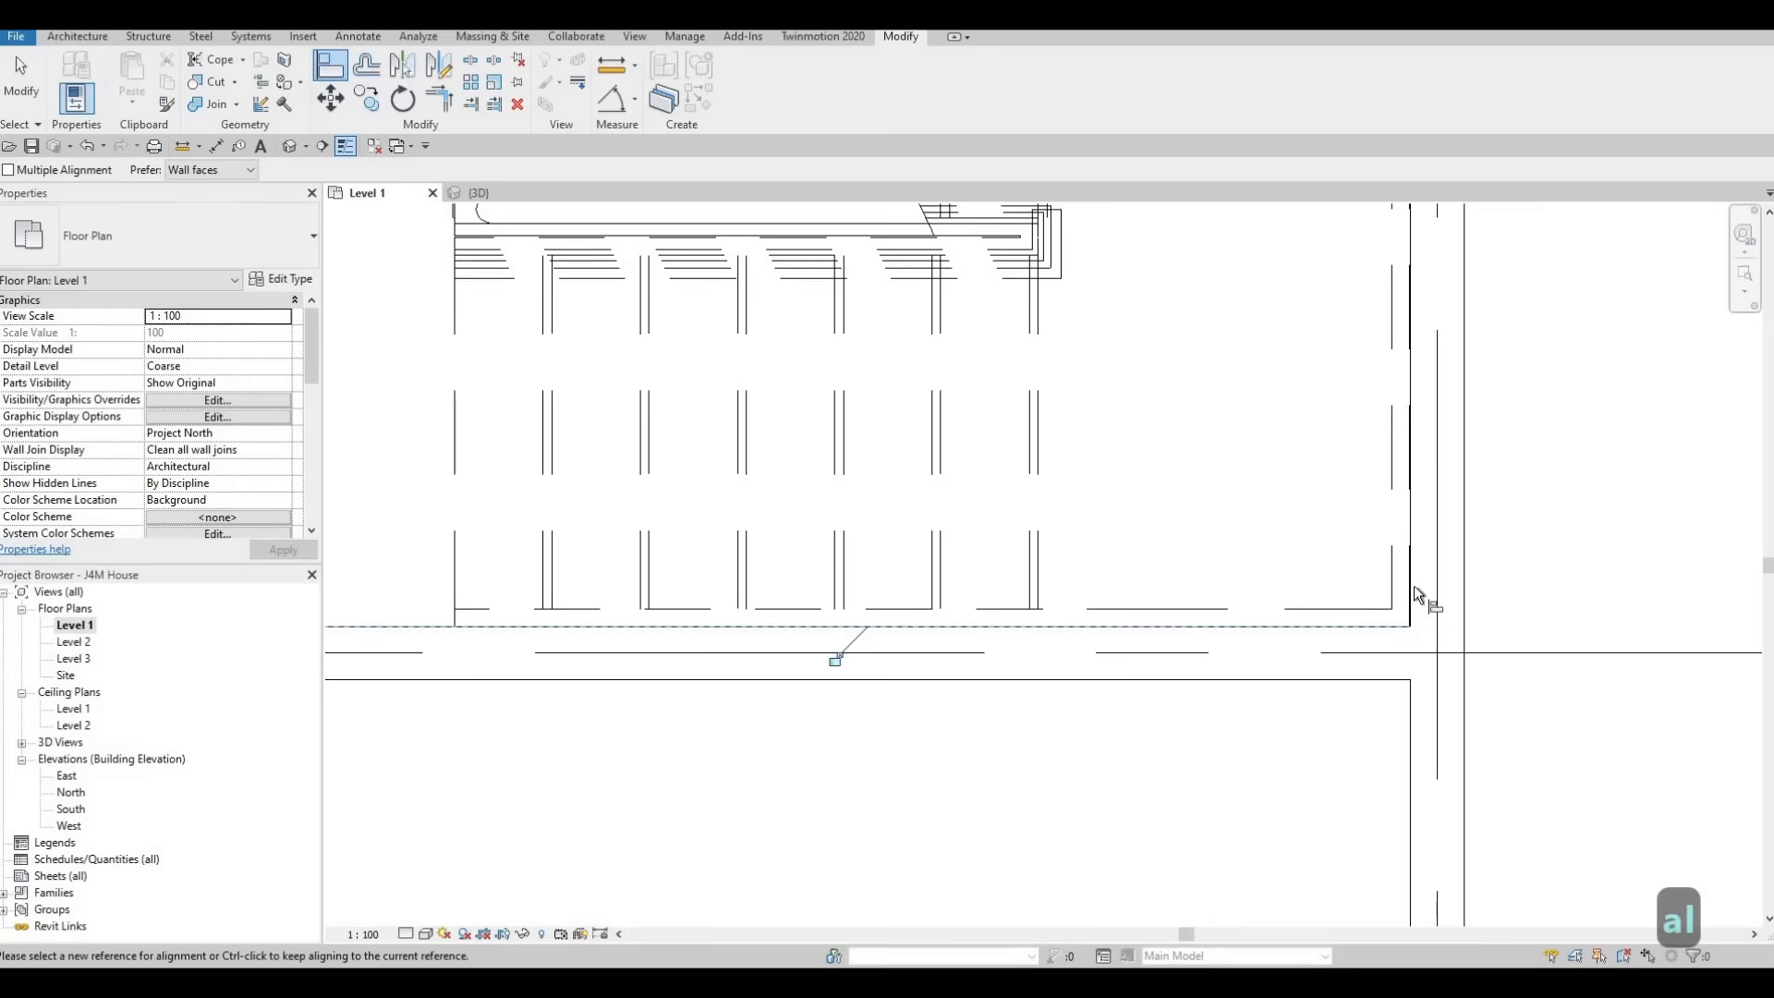
pyautogui.scroll(3, 1411, 471)
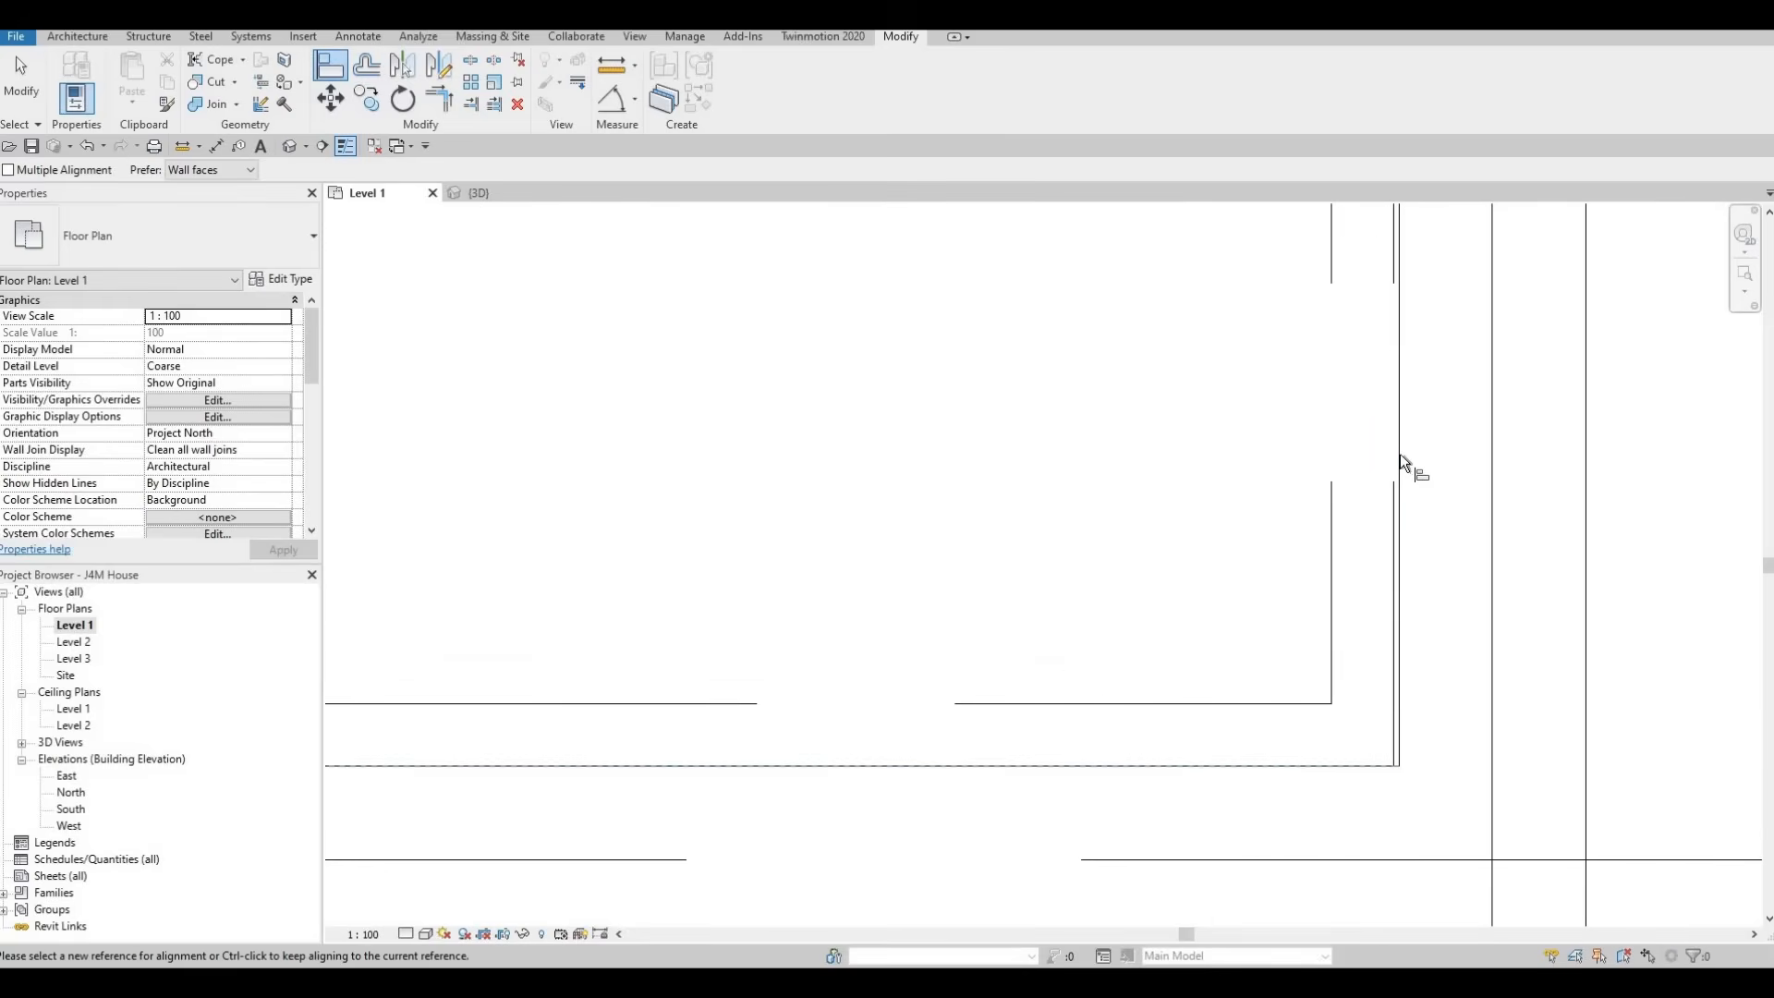
pyautogui.press('Escape')
pyautogui.press('Escape')
pyautogui.press('a')
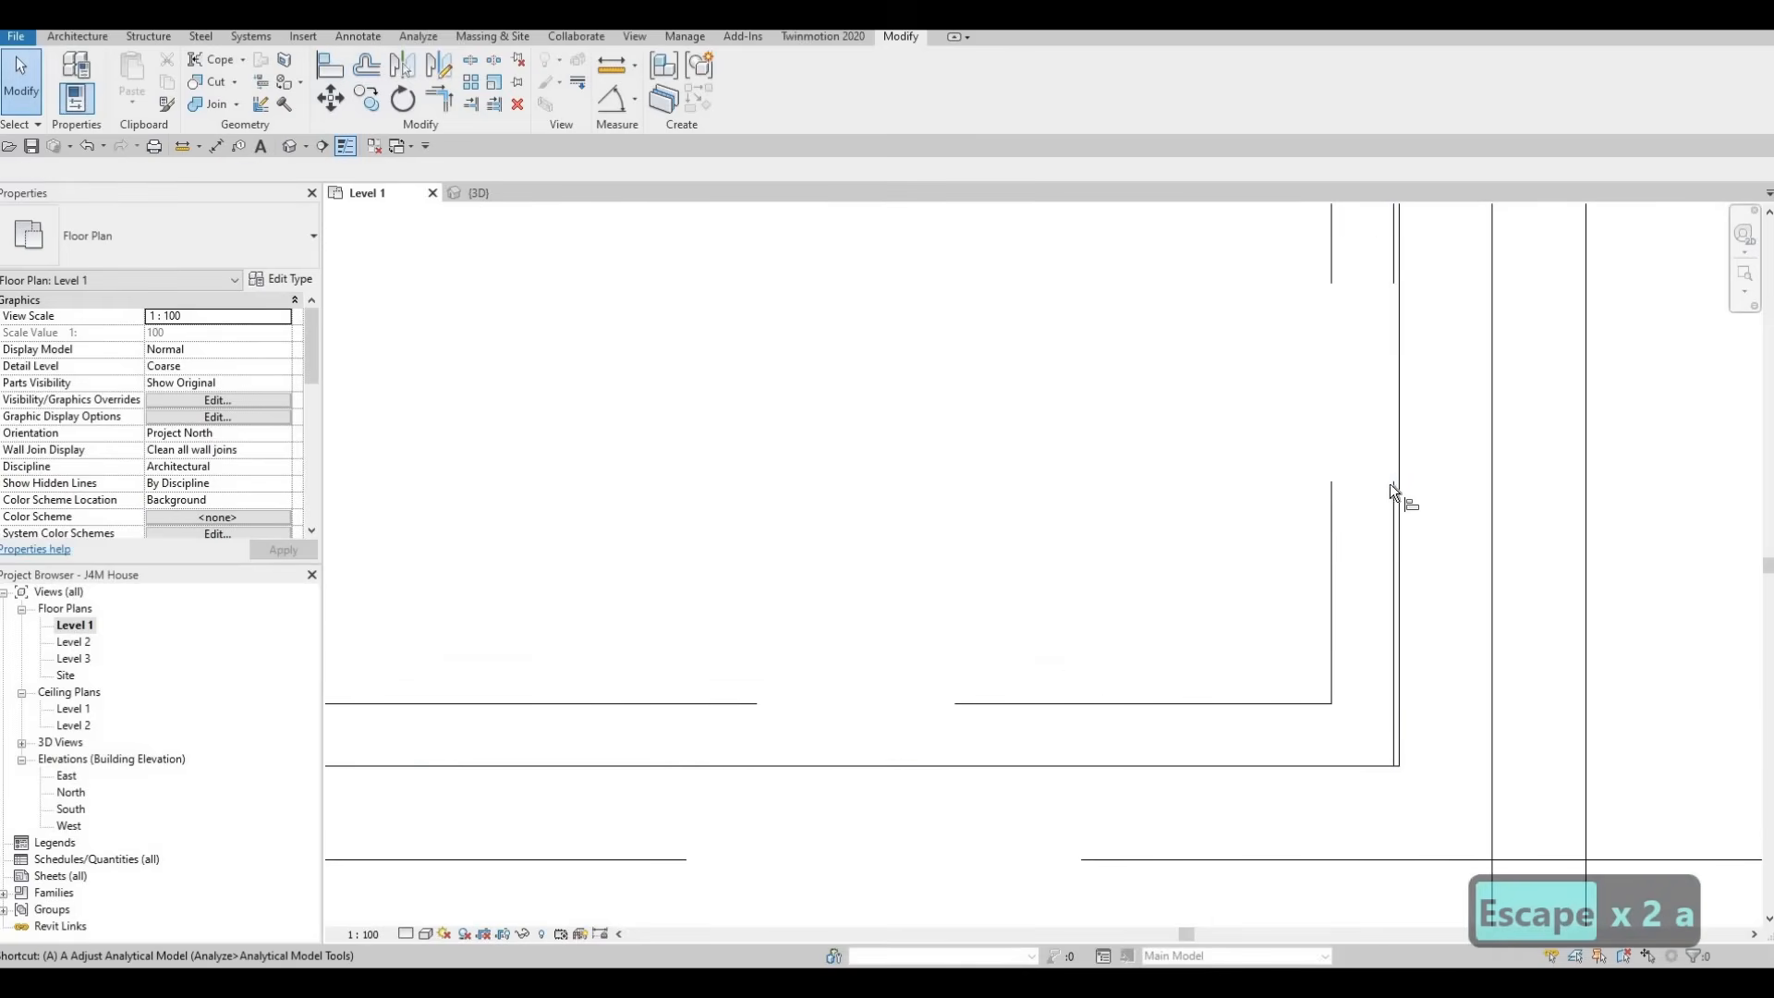
pyautogui.press('l')
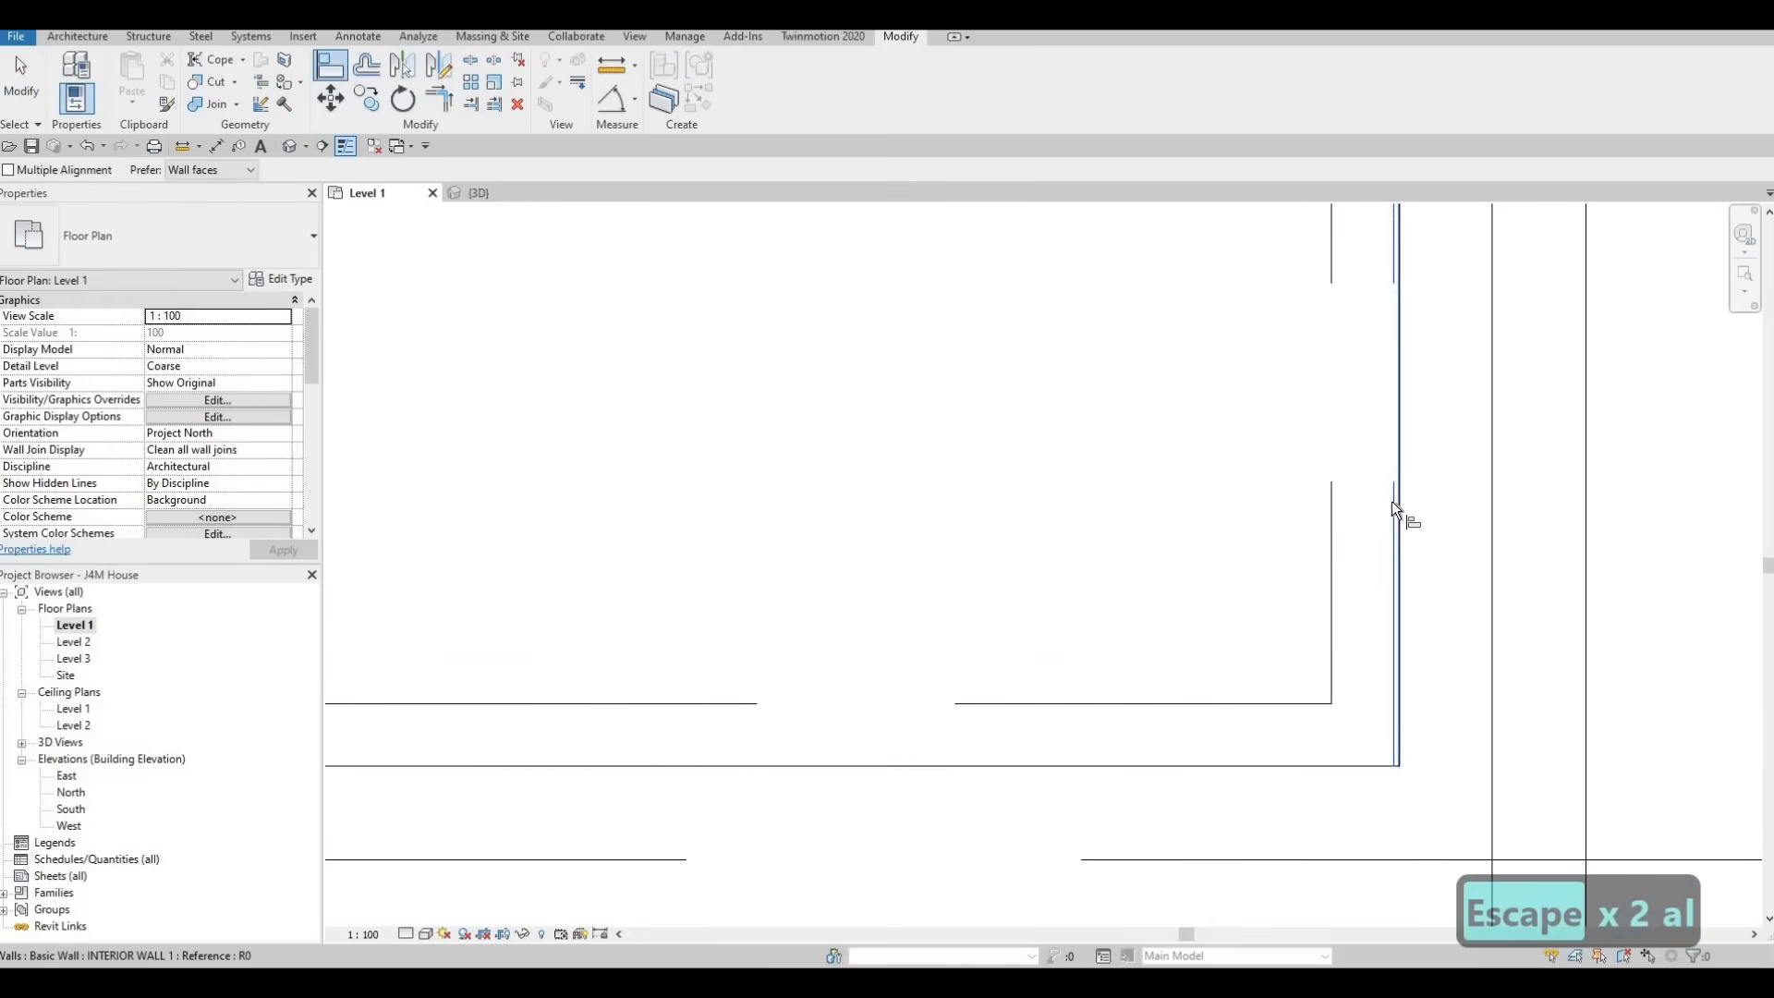
pyautogui.click(1391, 502)
pyautogui.press('Escape')
pyautogui.press('Escape')
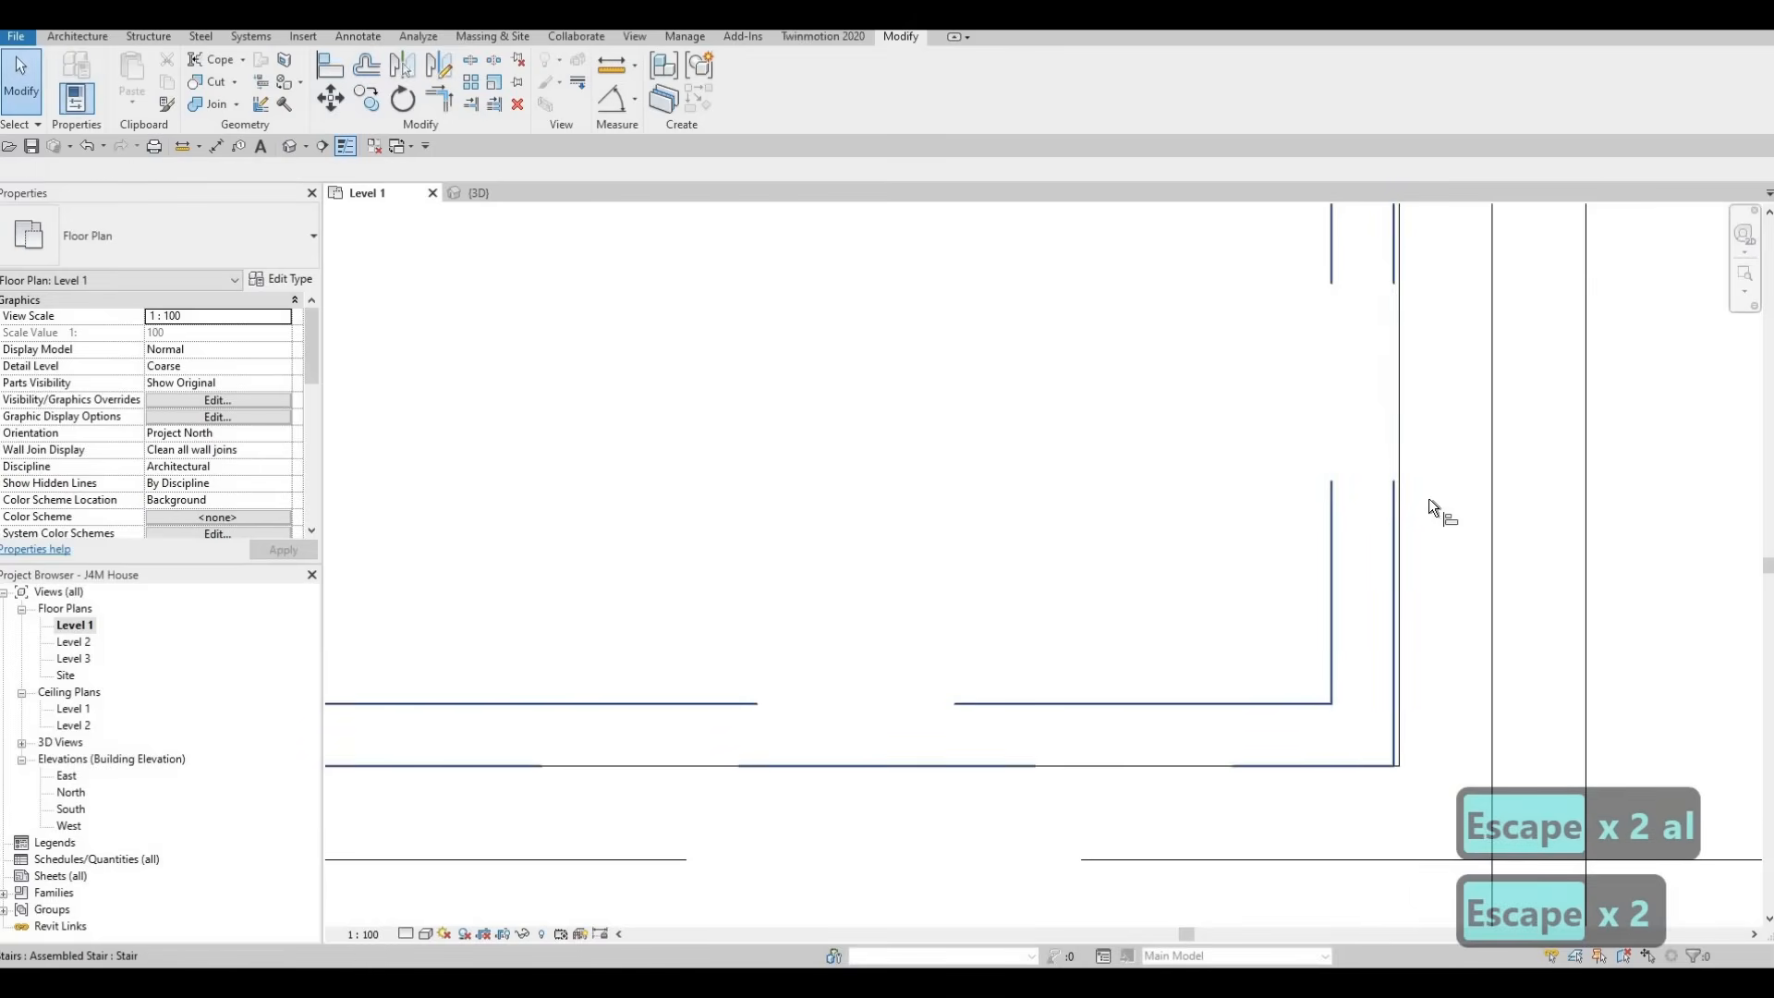
# Align the outer edge of the stair's landing with the inner face of the vertical interior wall beside it
pyautogui.press('a')
pyautogui.press('l')
pyautogui.click(1400, 426)
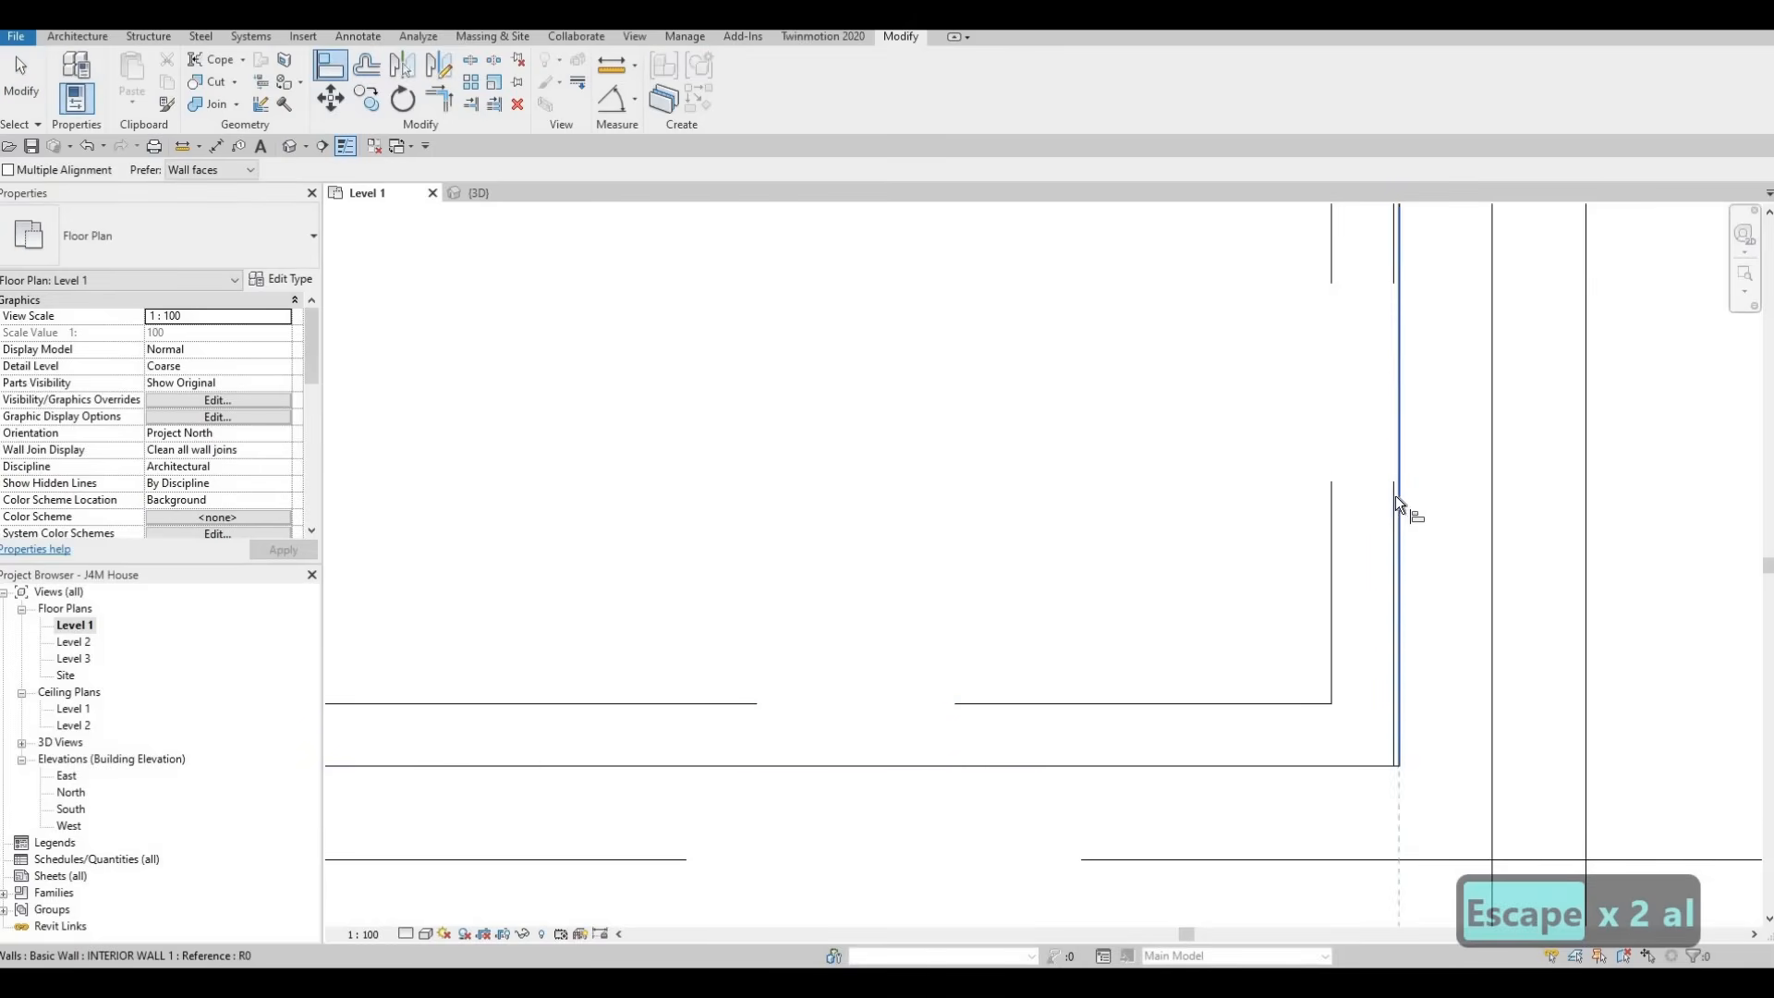
pyautogui.click(1396, 496)
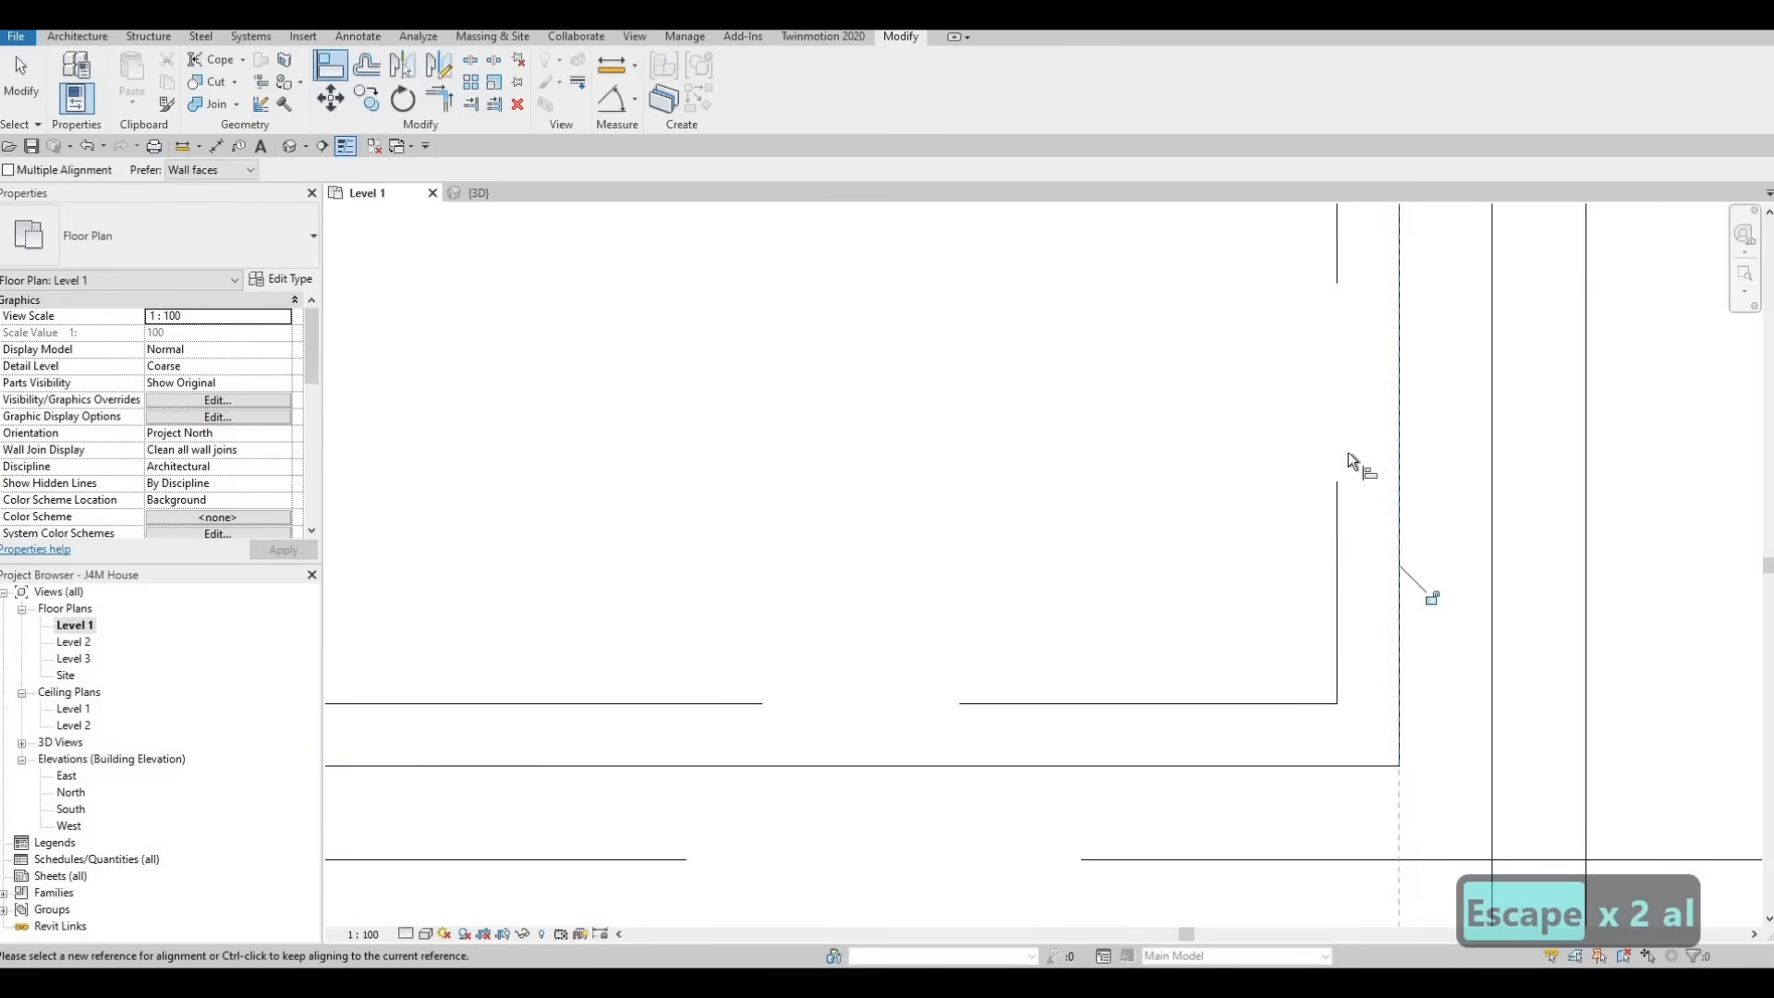
pyautogui.scroll(-4, 1351, 455)
pyautogui.scroll(-5, 1293, 443)
pyautogui.moveTo(1124, 539); pyautogui.dragTo(1175, 715, button='middle')
pyautogui.scroll(-2, 1175, 716)
pyautogui.press('Escape')
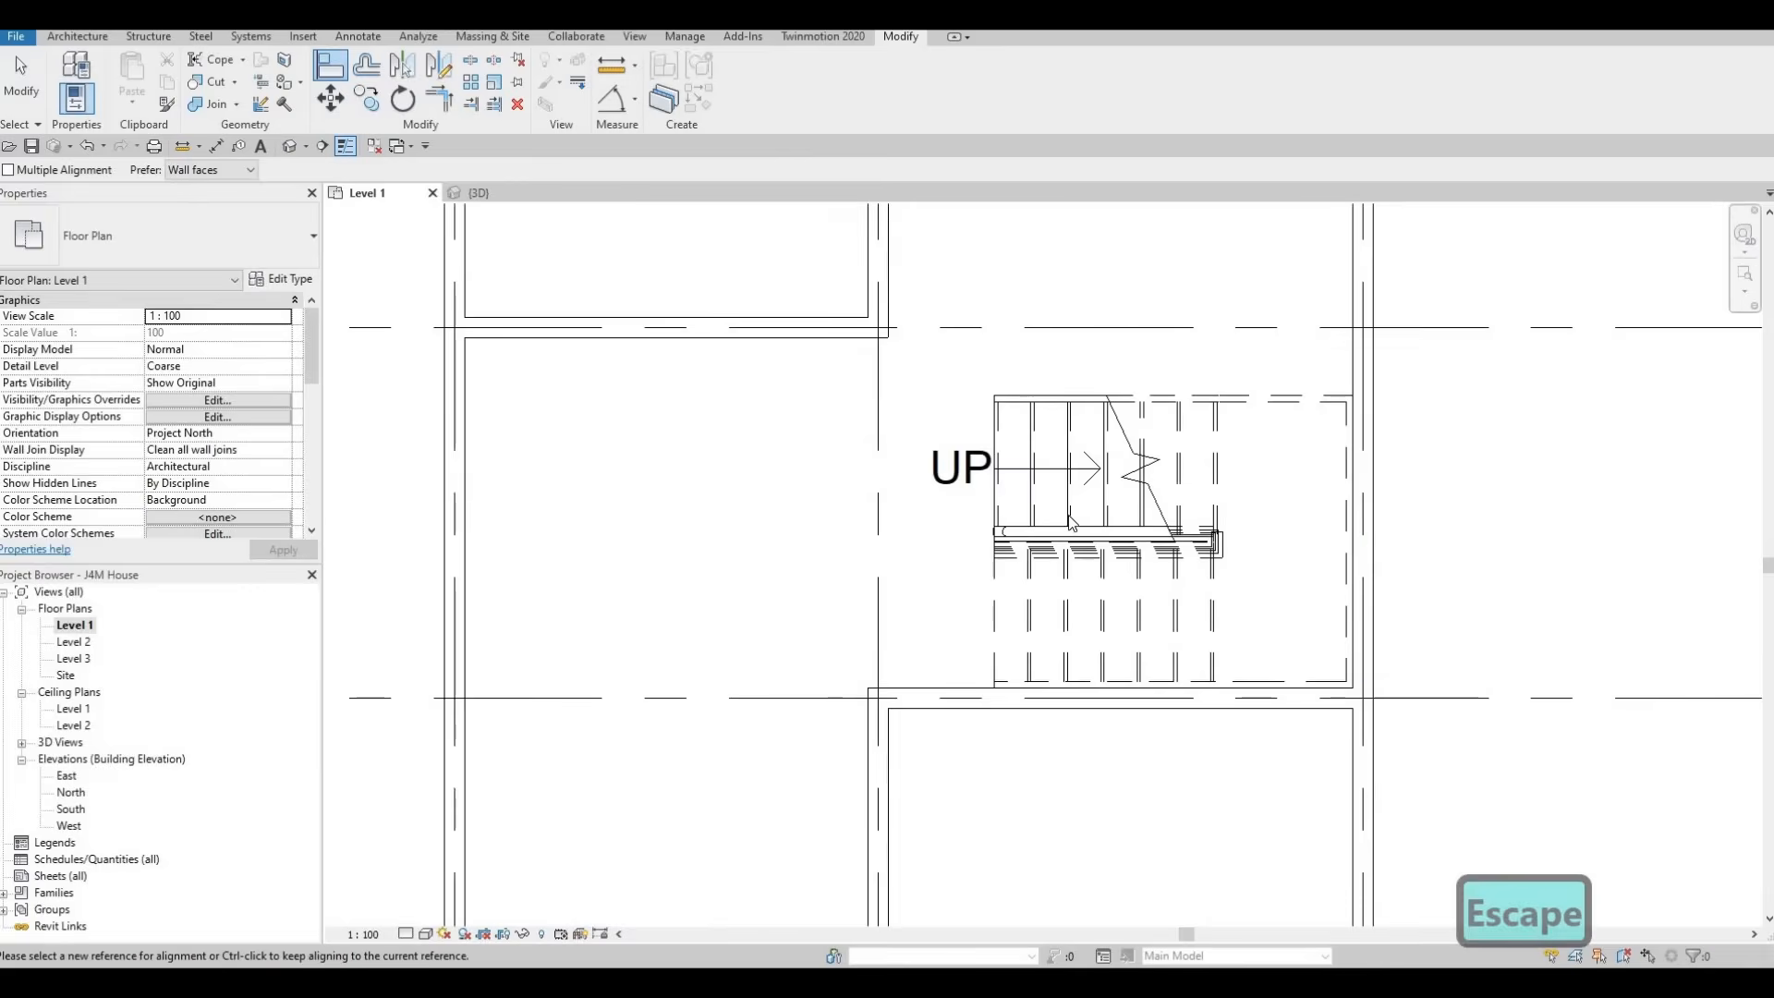
pyautogui.press('Escape')
pyautogui.scroll(3, 1113, 555)
pyautogui.scroll(2, 1016, 531)
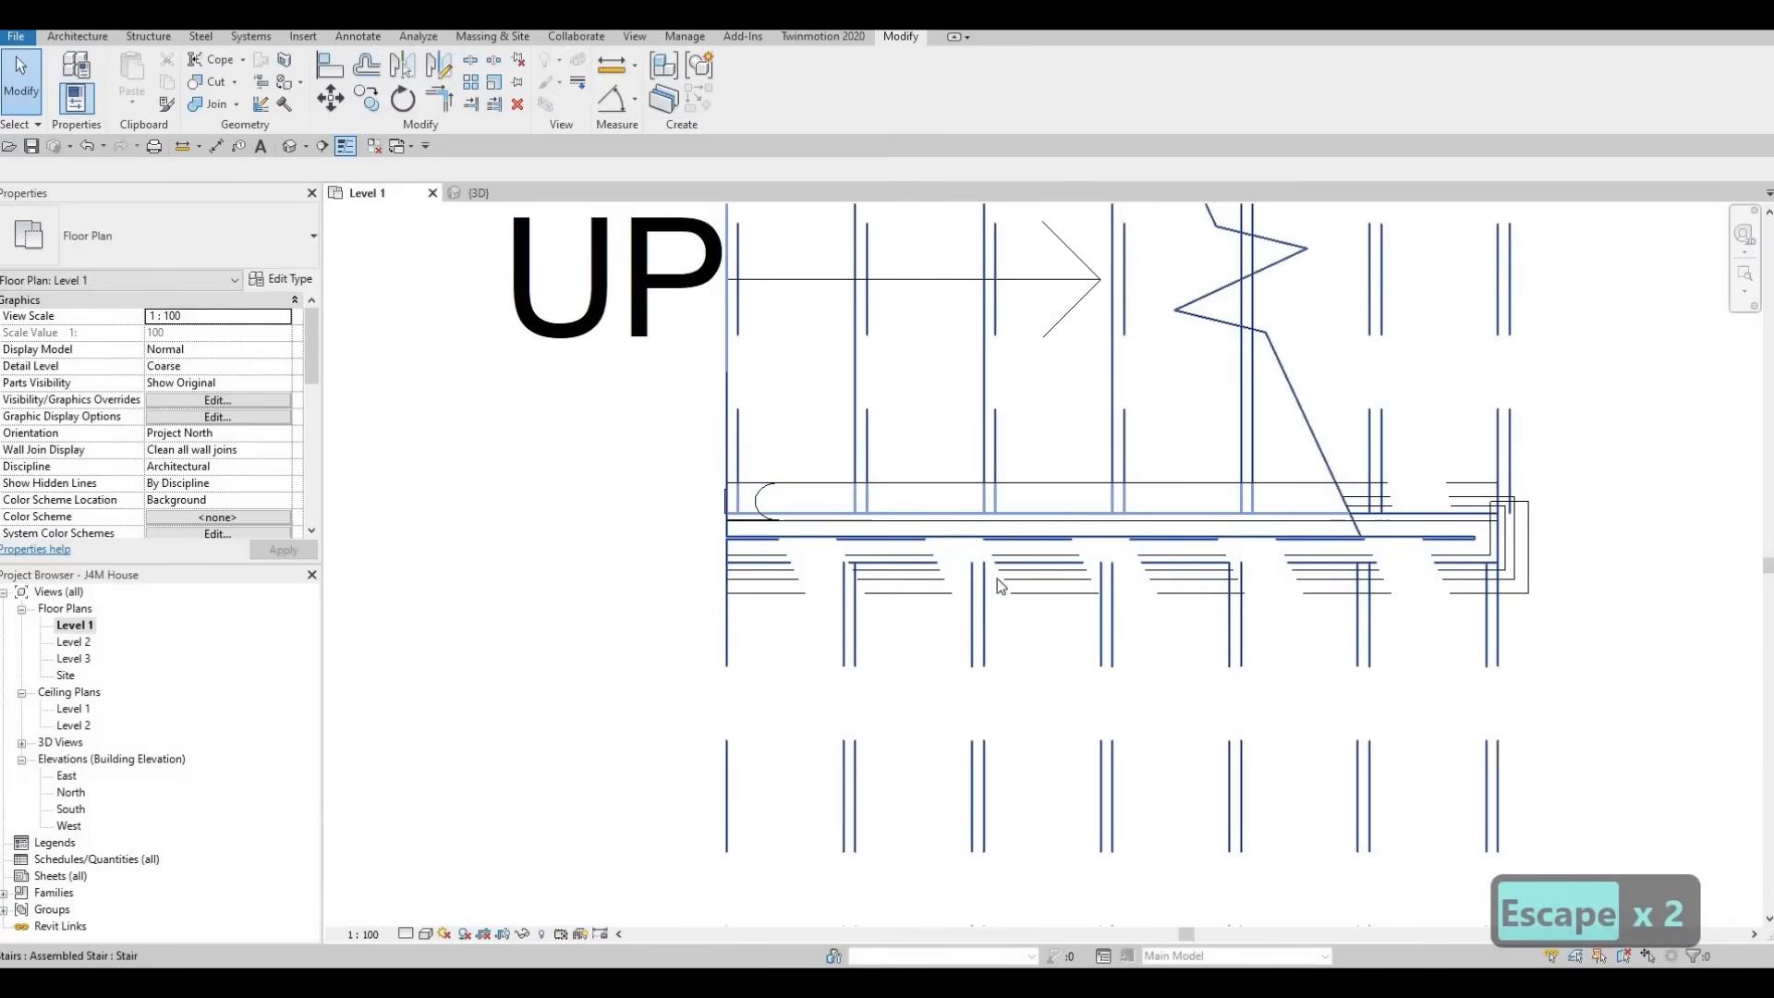
pyautogui.scroll(-4, 1007, 592)
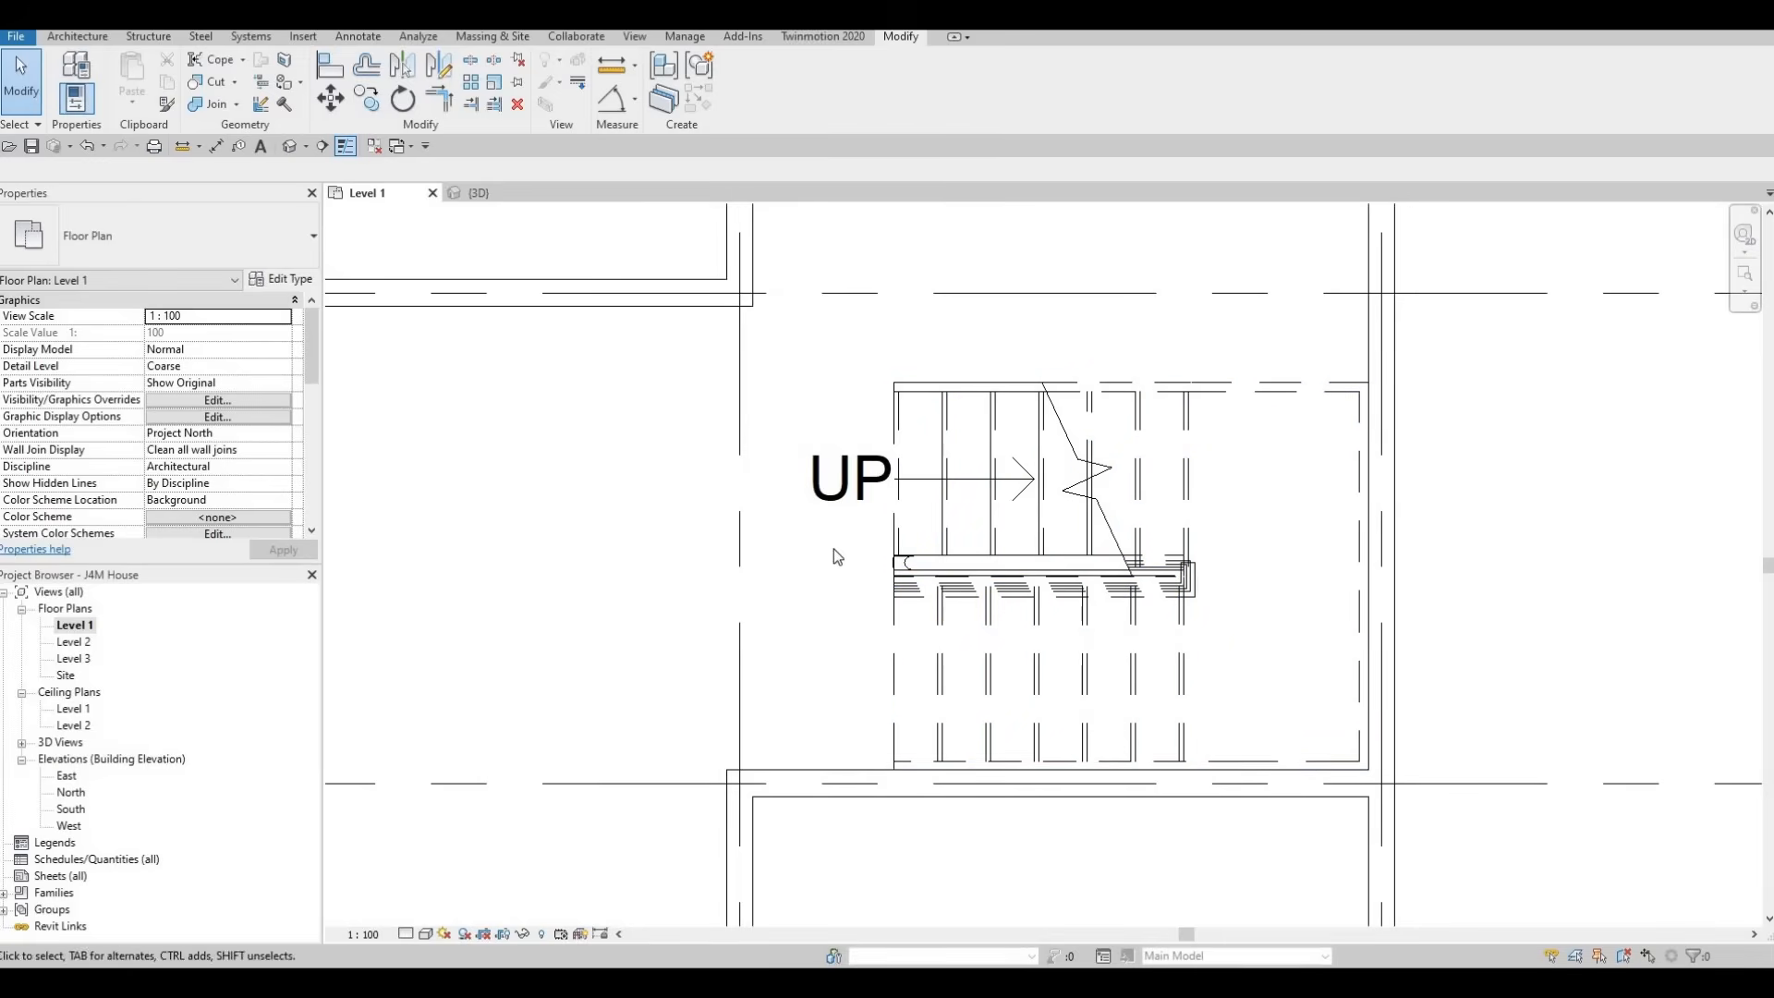
pyautogui.moveTo(814, 624); pyautogui.dragTo(824, 625, button='middle')
pyautogui.moveTo(924, 526); pyautogui.dragTo(1021, 553, button='middle')
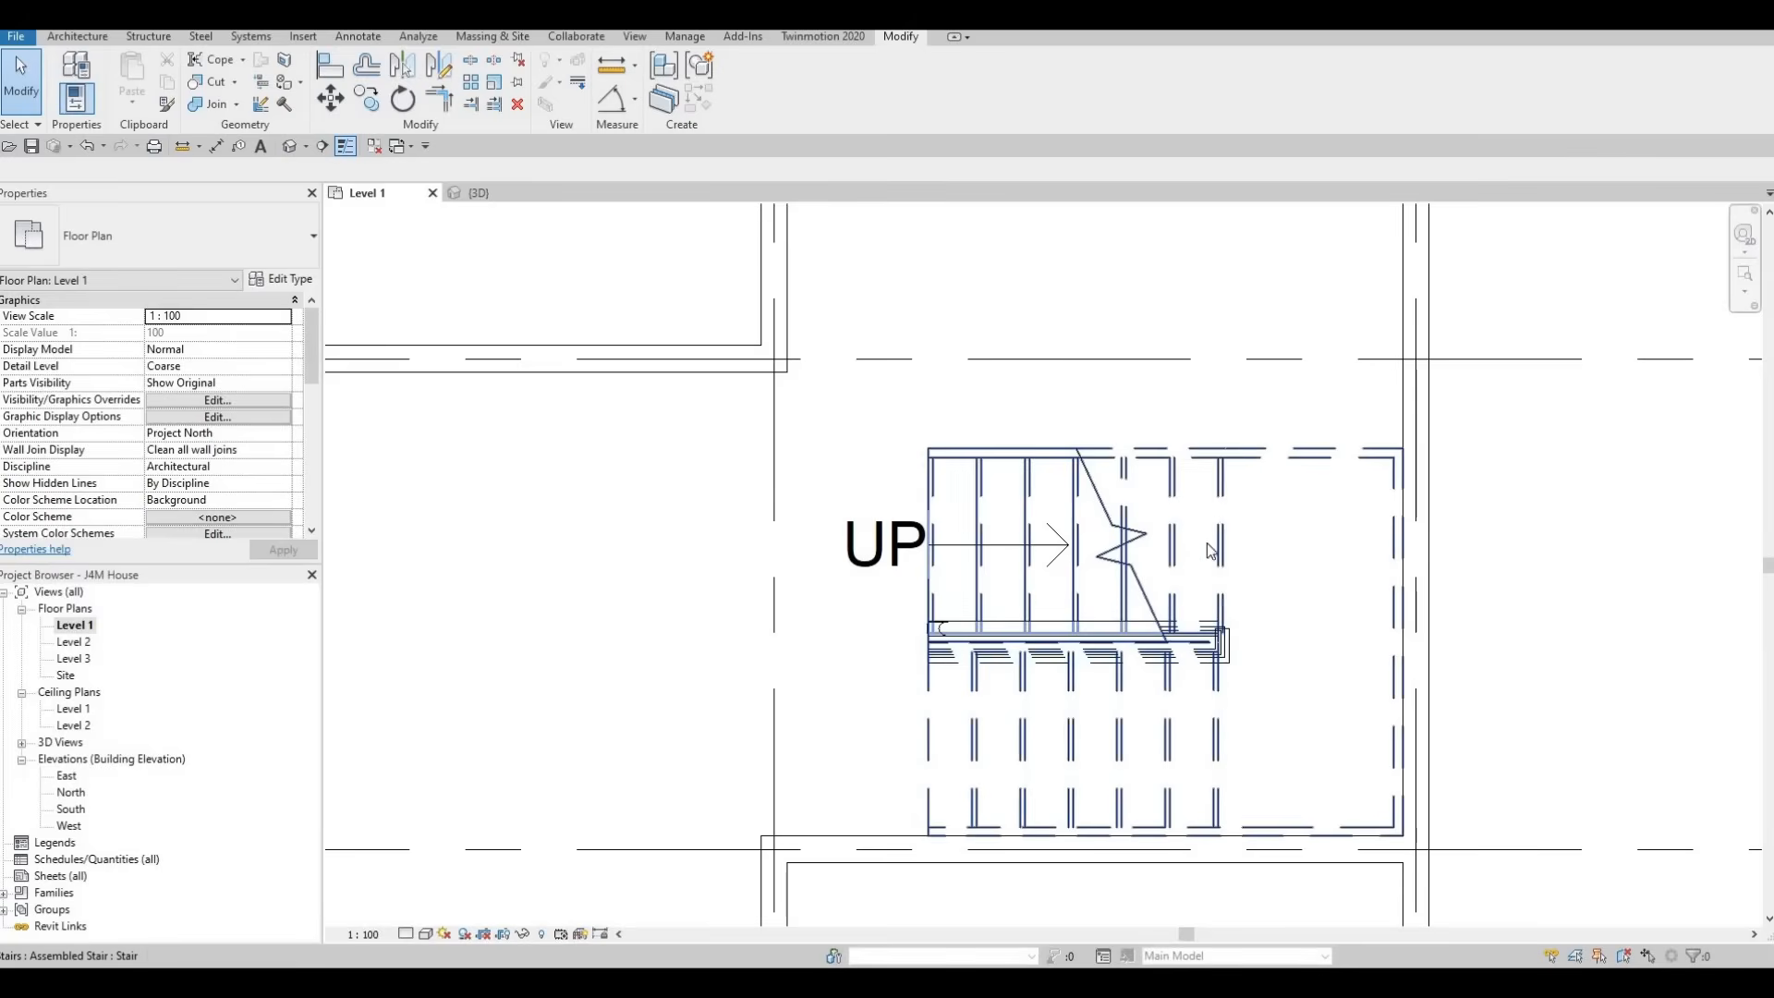
pyautogui.moveTo(1150, 536); pyautogui.dragTo(1150, 561, button='middle')
pyautogui.press('Escape')
pyautogui.press('Escape')
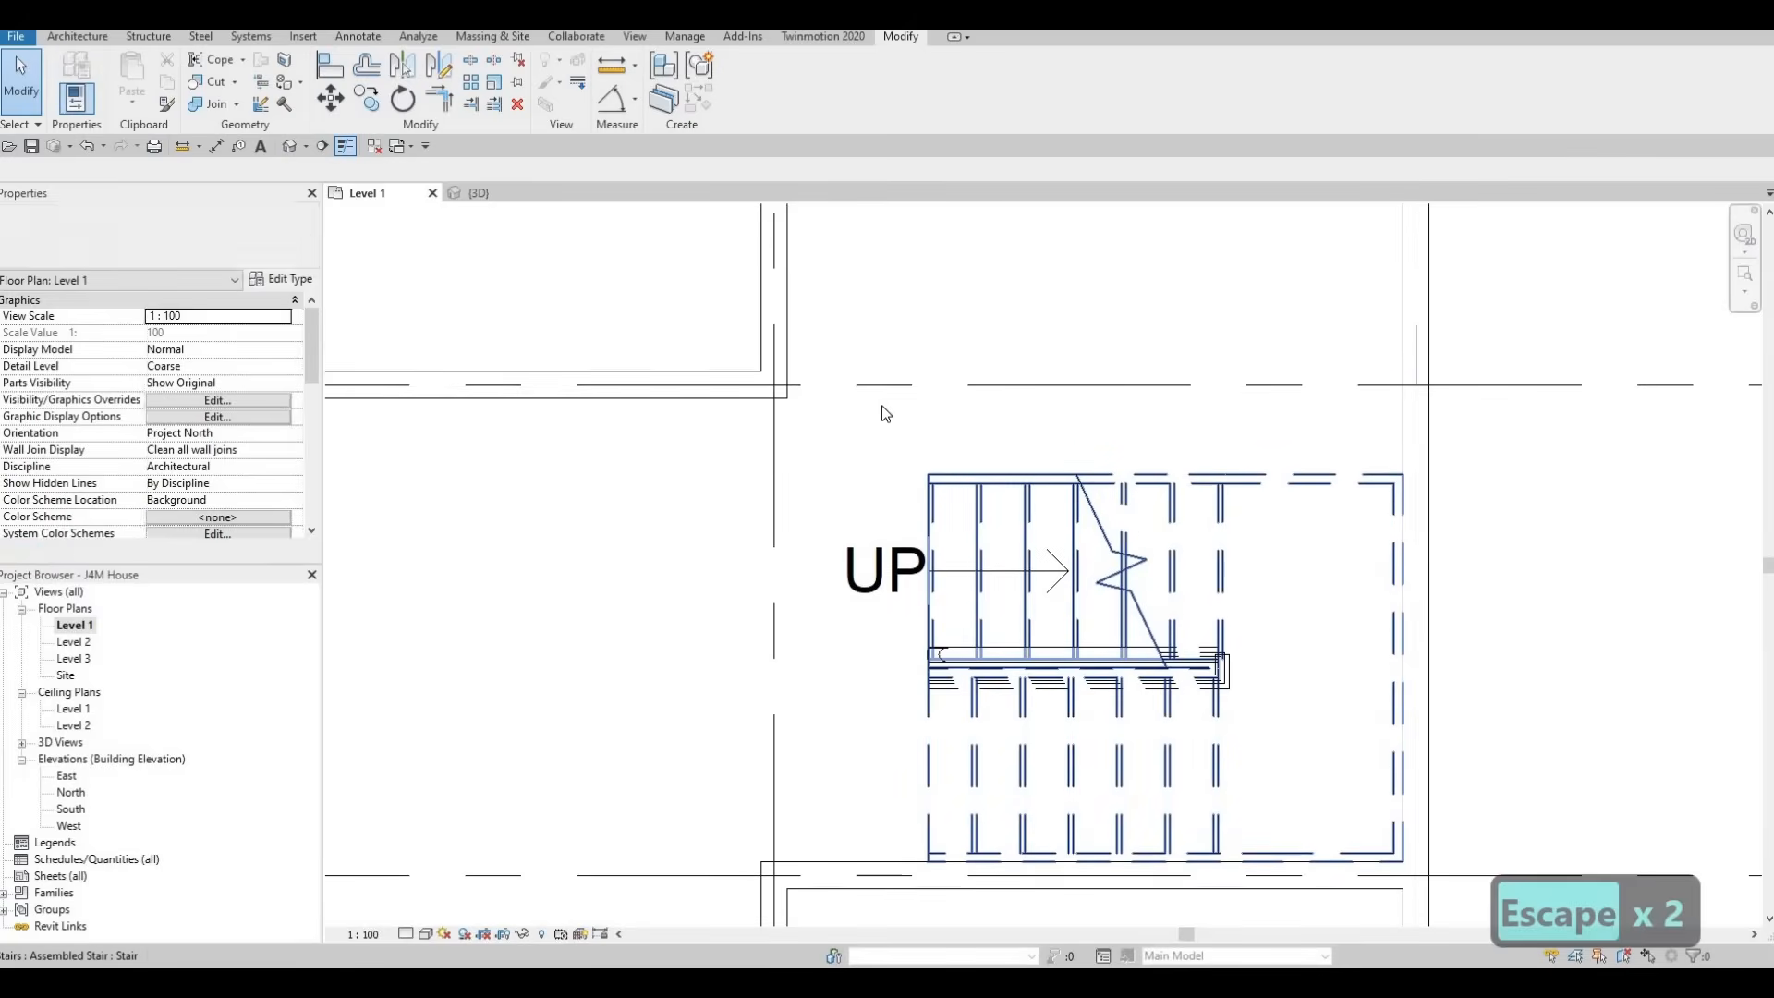
pyautogui.click(65, 37)
pyautogui.scroll(-3, 513, 462)
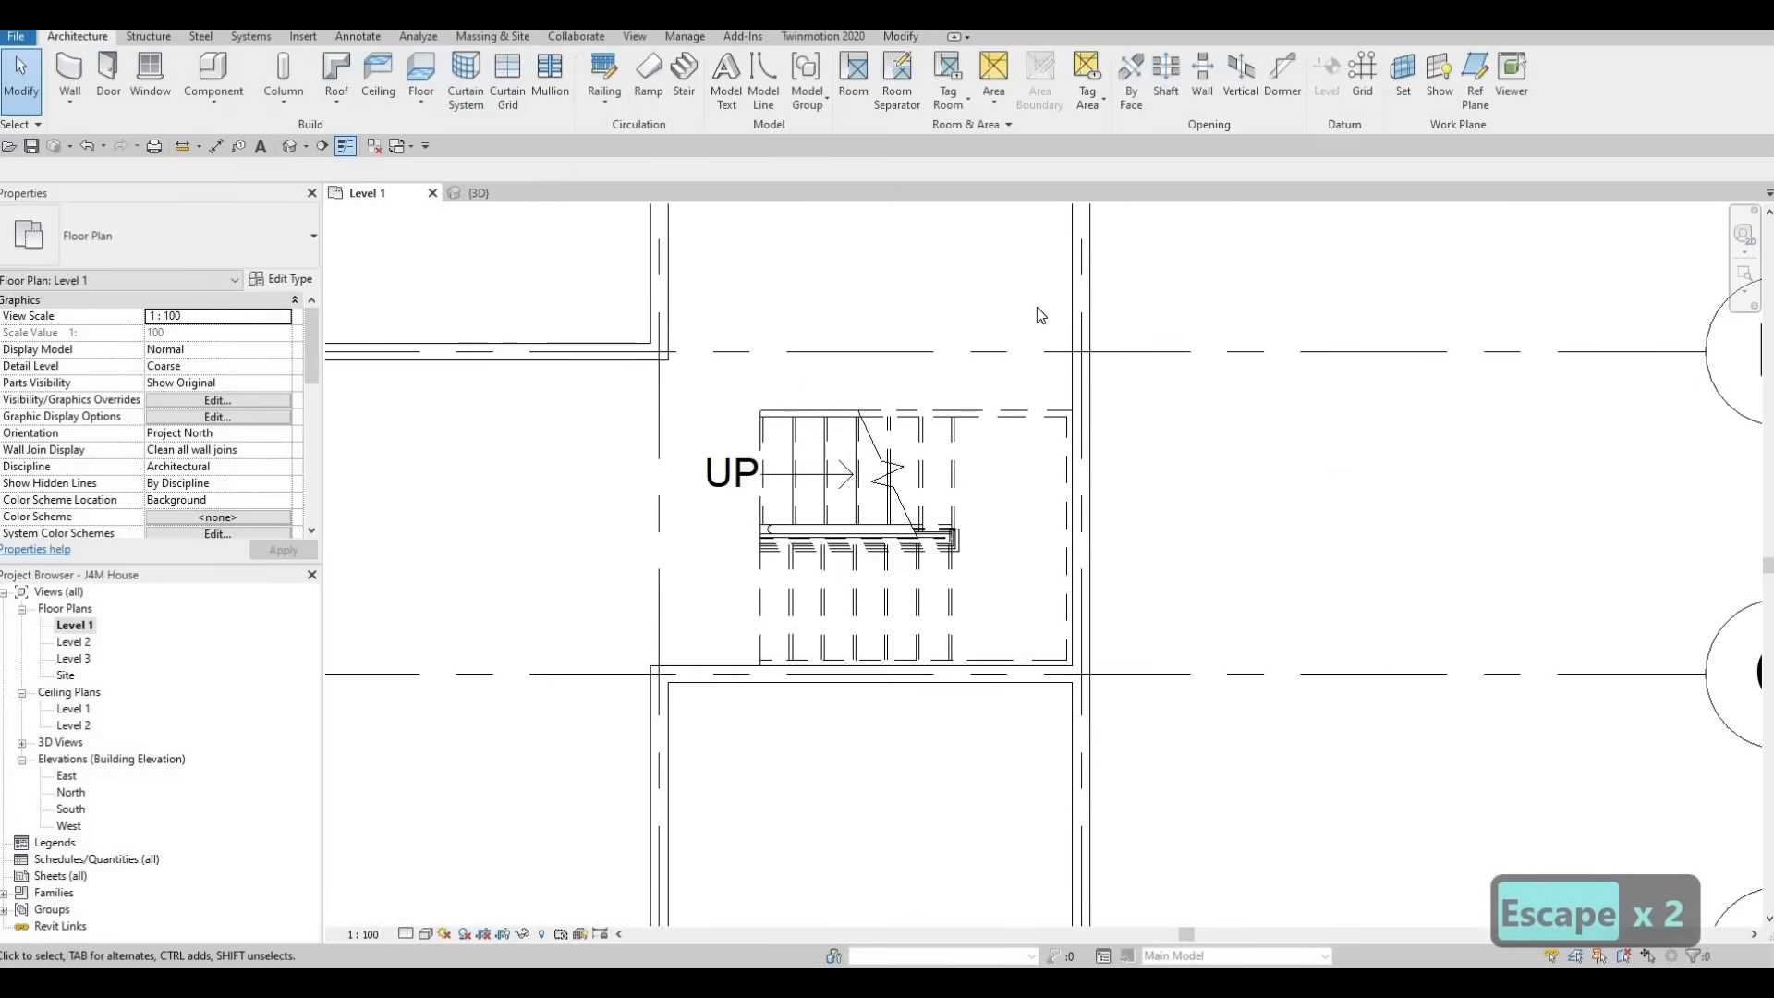
pyautogui.moveTo(678, 691); pyautogui.dragTo(1070, 490, button='middle')
pyautogui.scroll(-1, 1070, 490)
# Draw an INTERIOR WALL 1 wall about 2700 mm long just above the stair, from the vertical interior wall to the first riser
pyautogui.click(1072, 496)
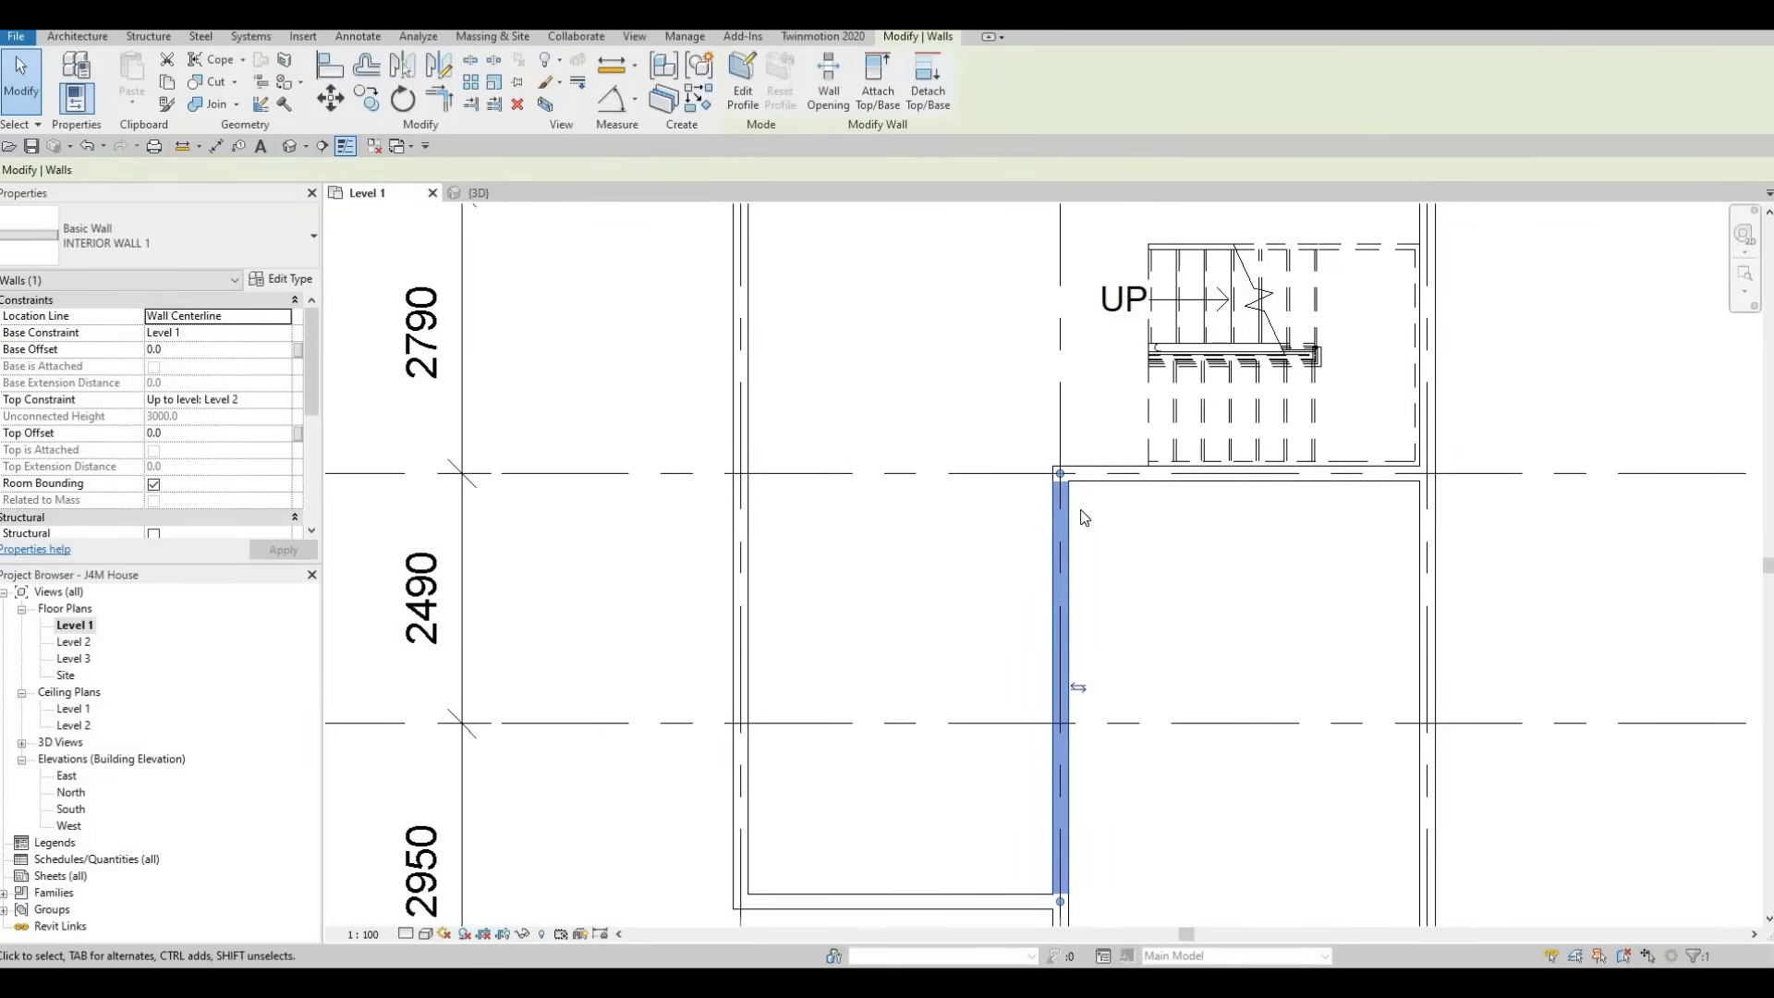
pyautogui.press('c')
pyautogui.press('s')
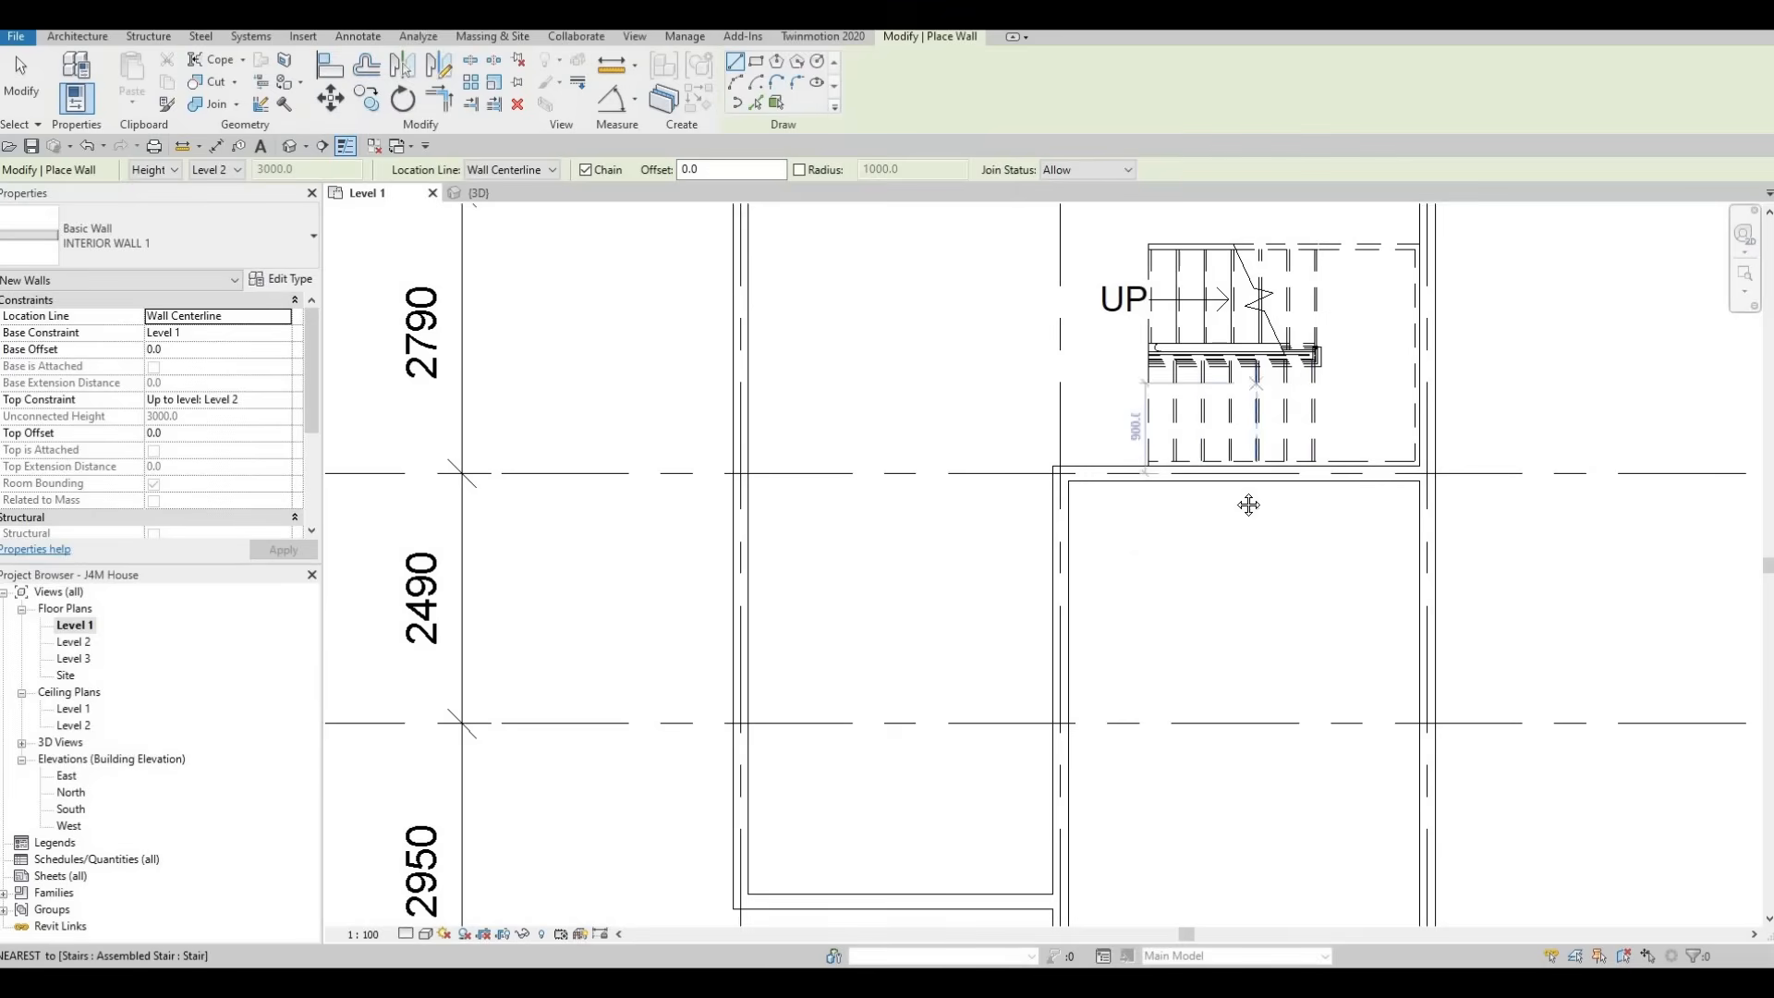
pyautogui.moveTo(1241, 429); pyautogui.dragTo(1189, 641, button='middle')
pyautogui.scroll(-4, 1190, 641)
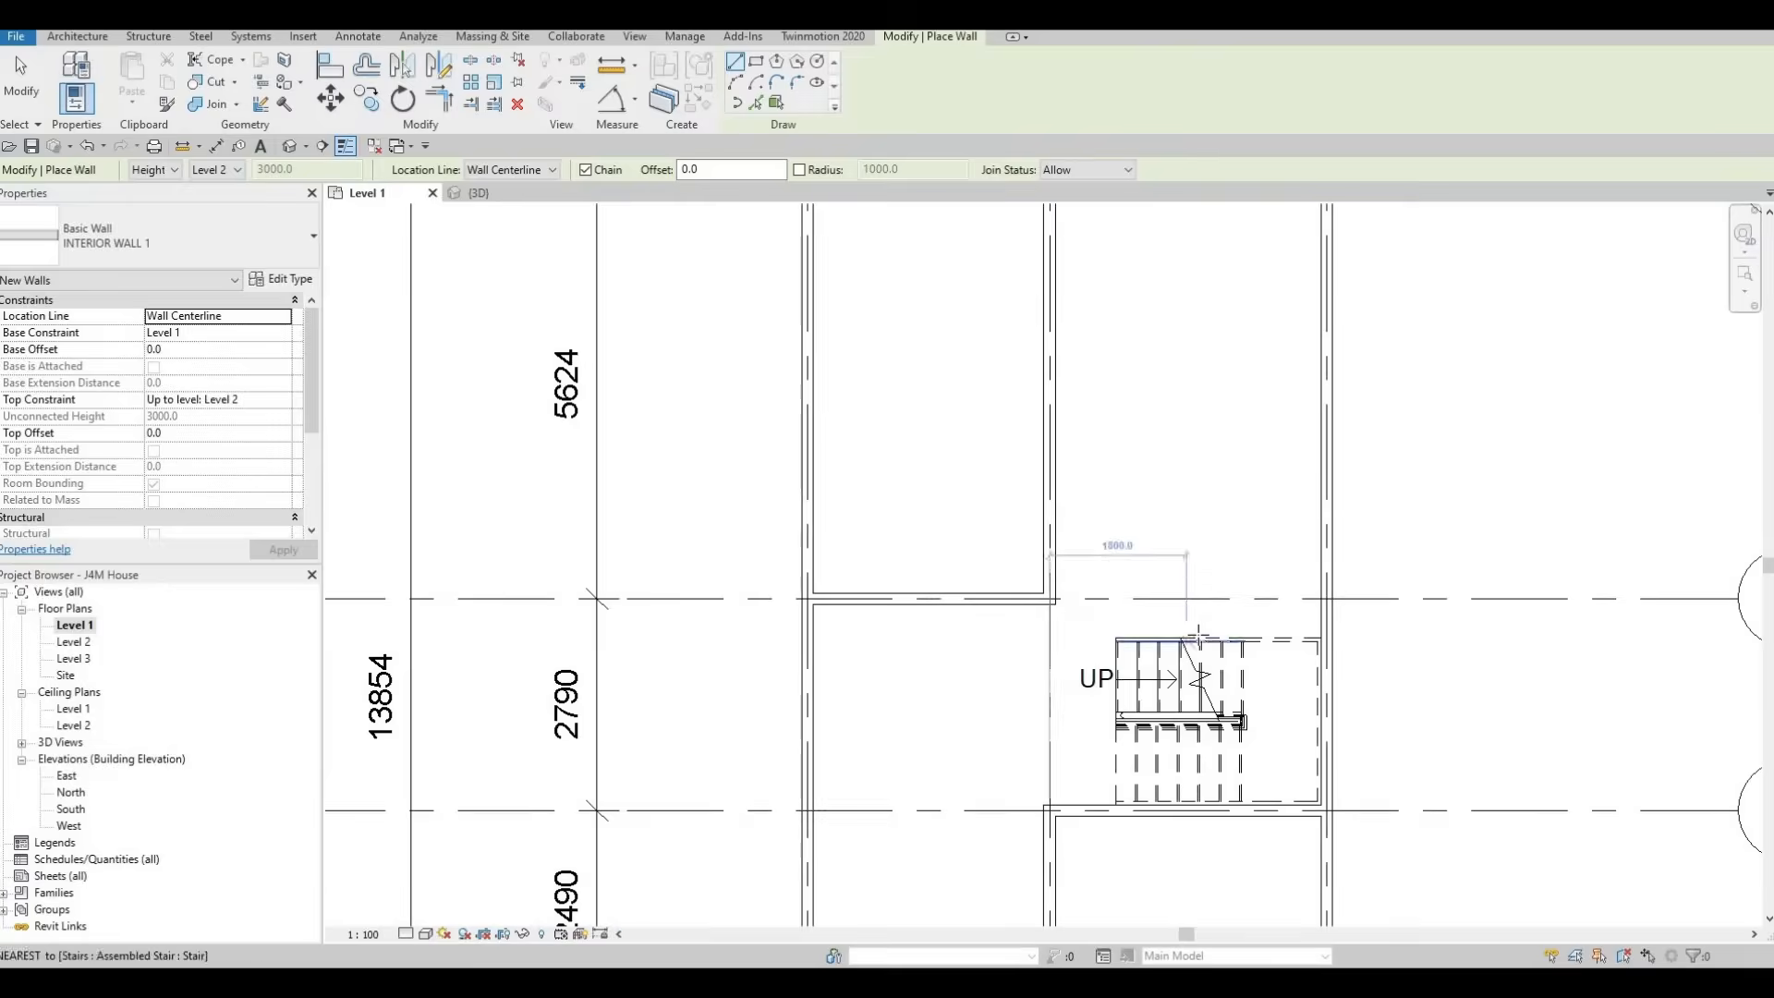
pyautogui.scroll(5, 1217, 598)
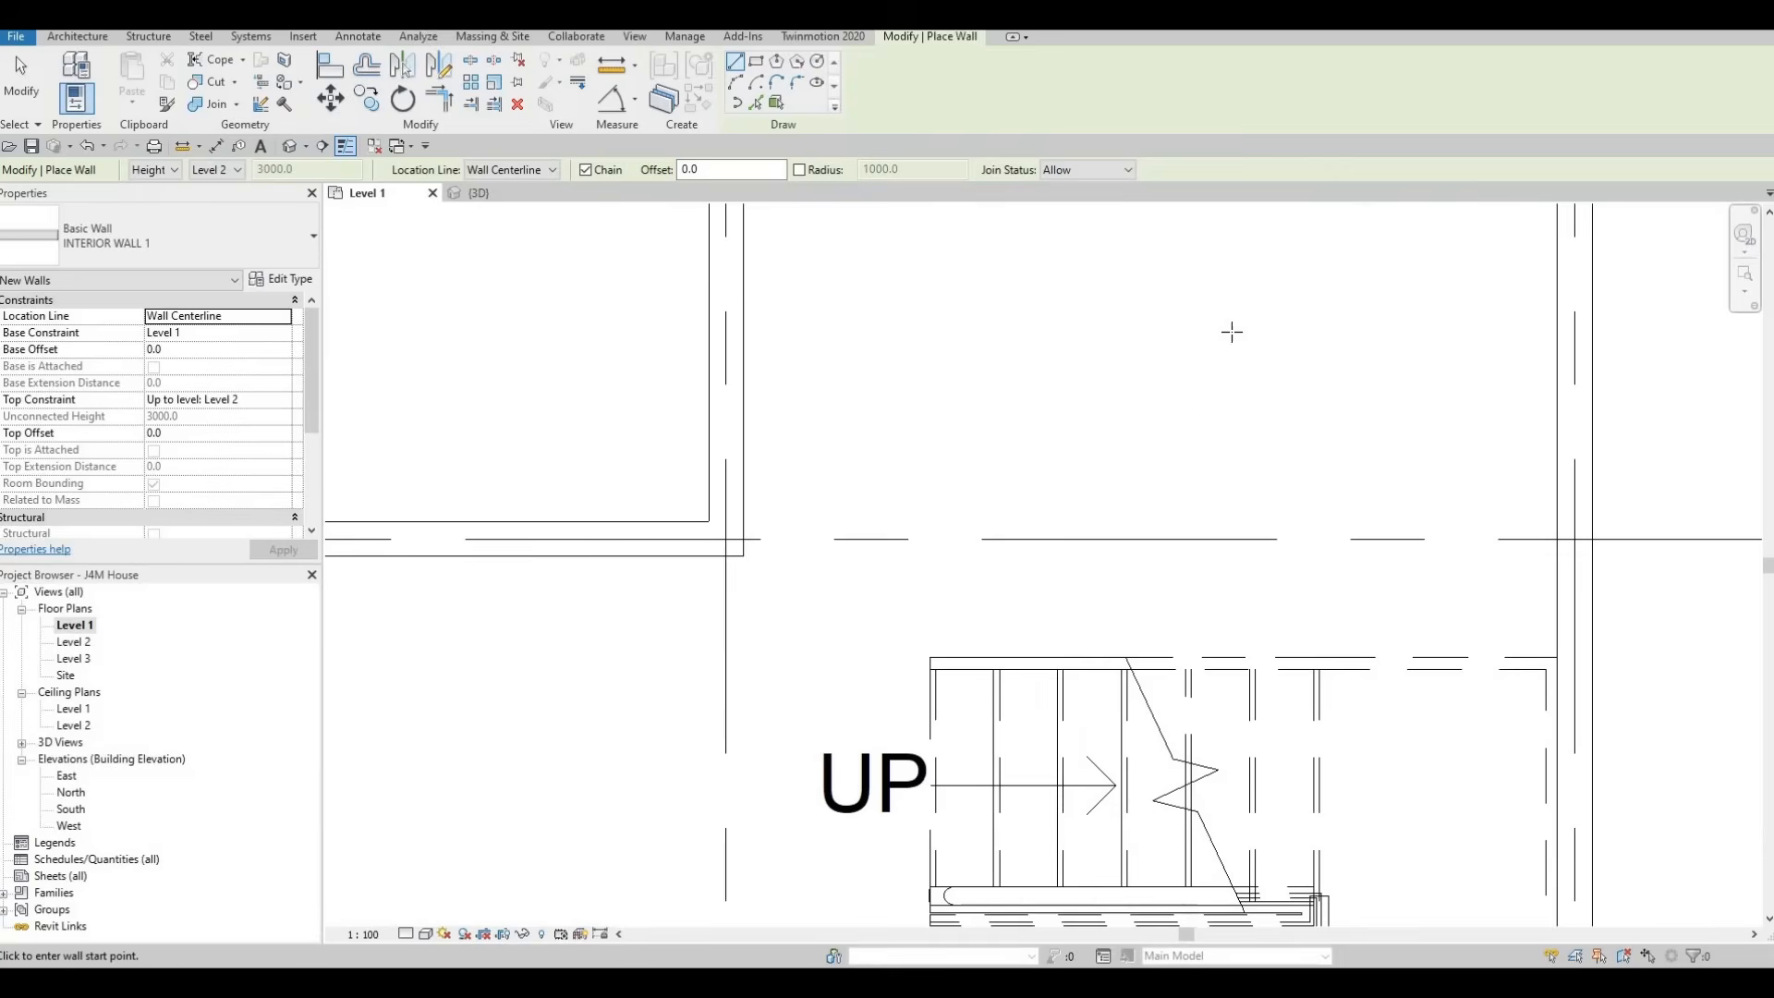
pyautogui.moveTo(1000, 813); pyautogui.dragTo(1099, 498, button='middle')
pyautogui.scroll(-2, 1098, 498)
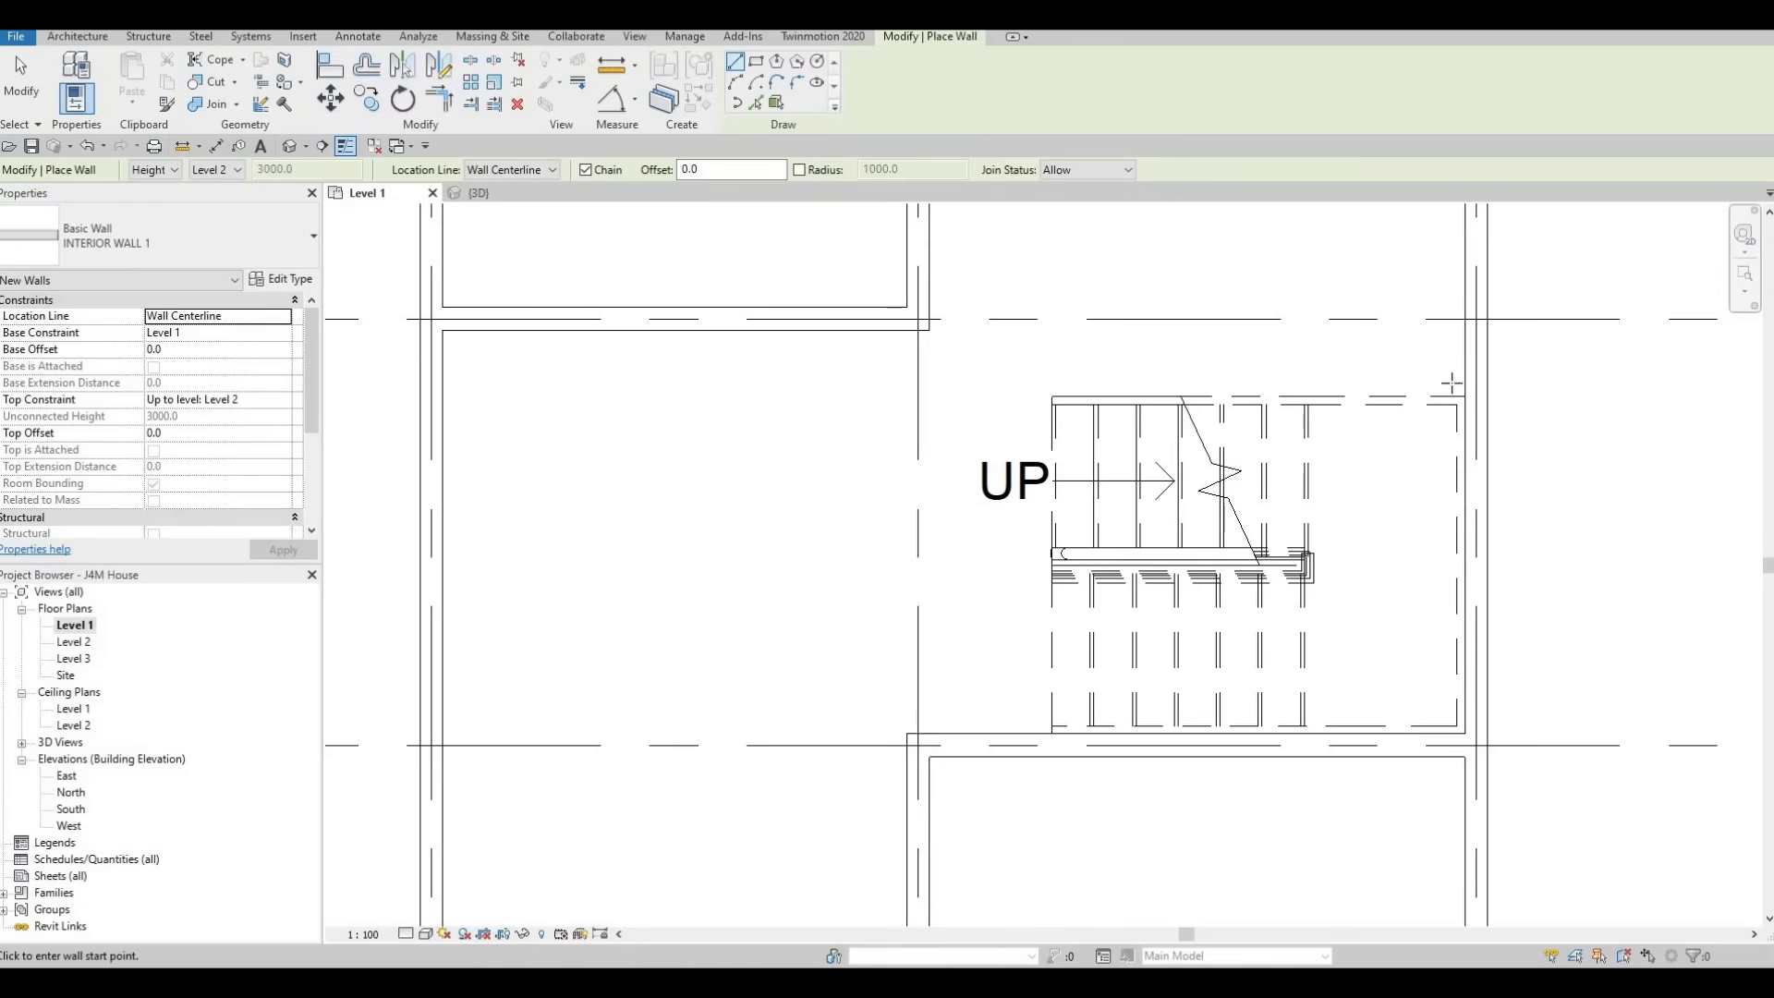
pyautogui.scroll(2, 1459, 384)
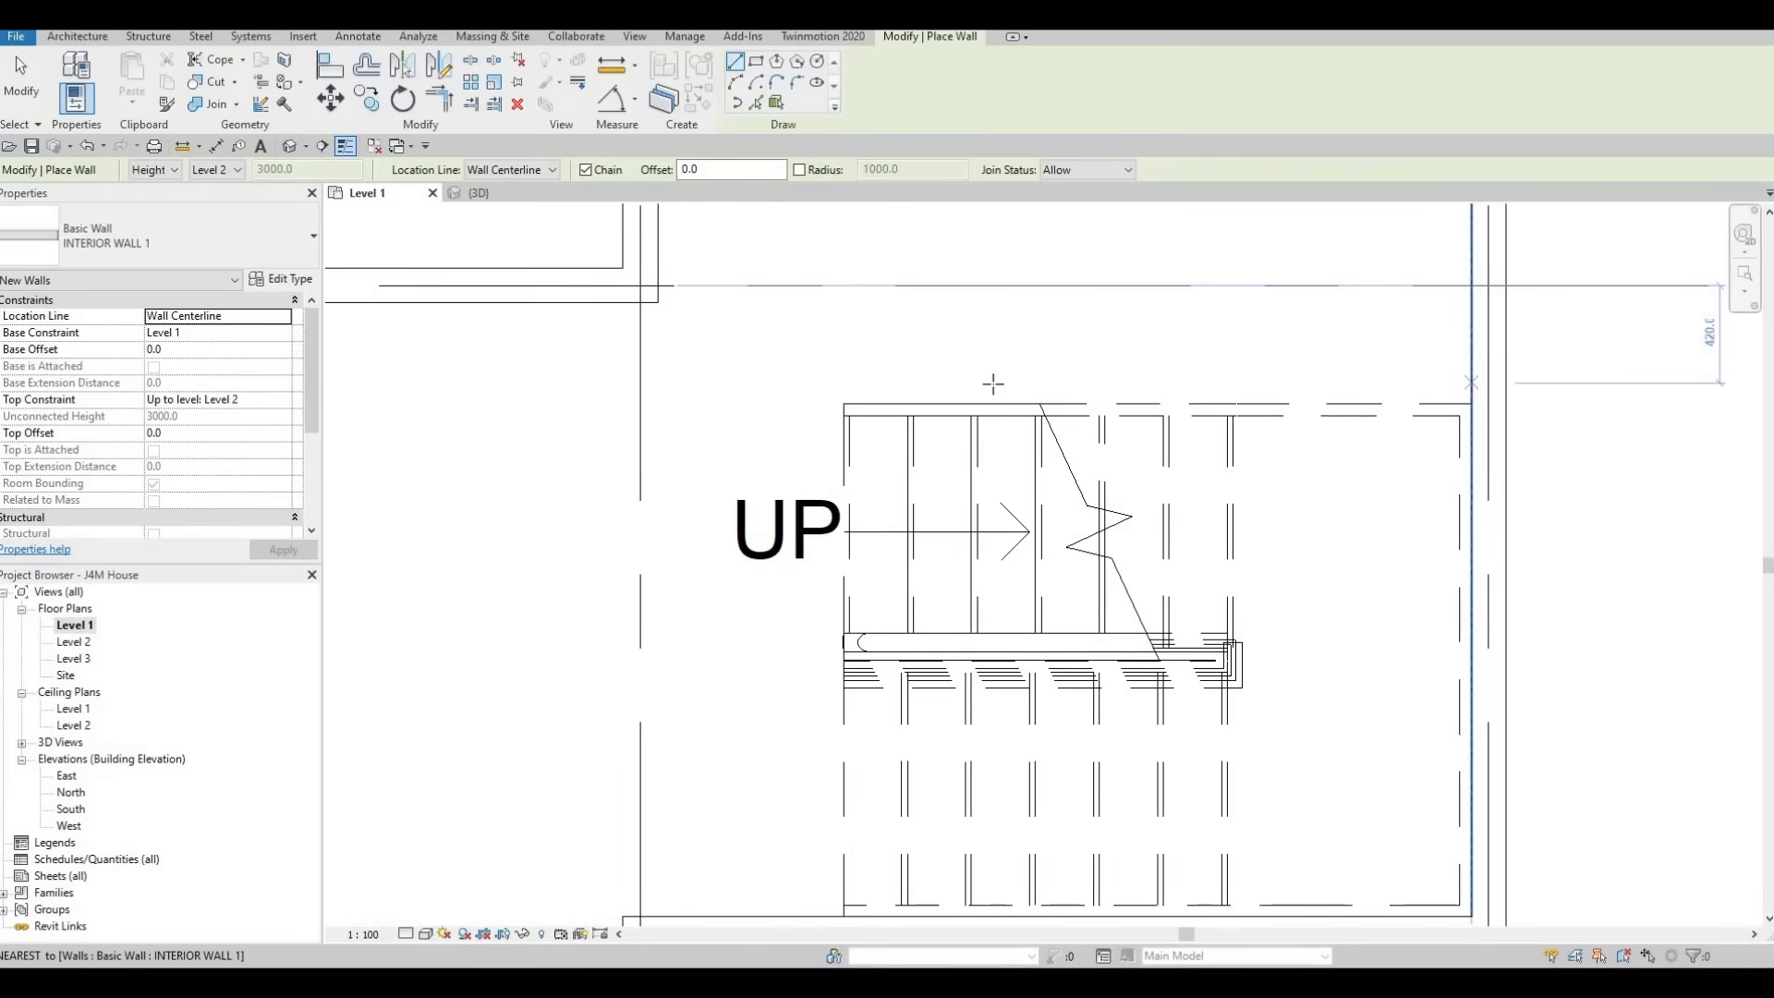
pyautogui.click(1455, 383)
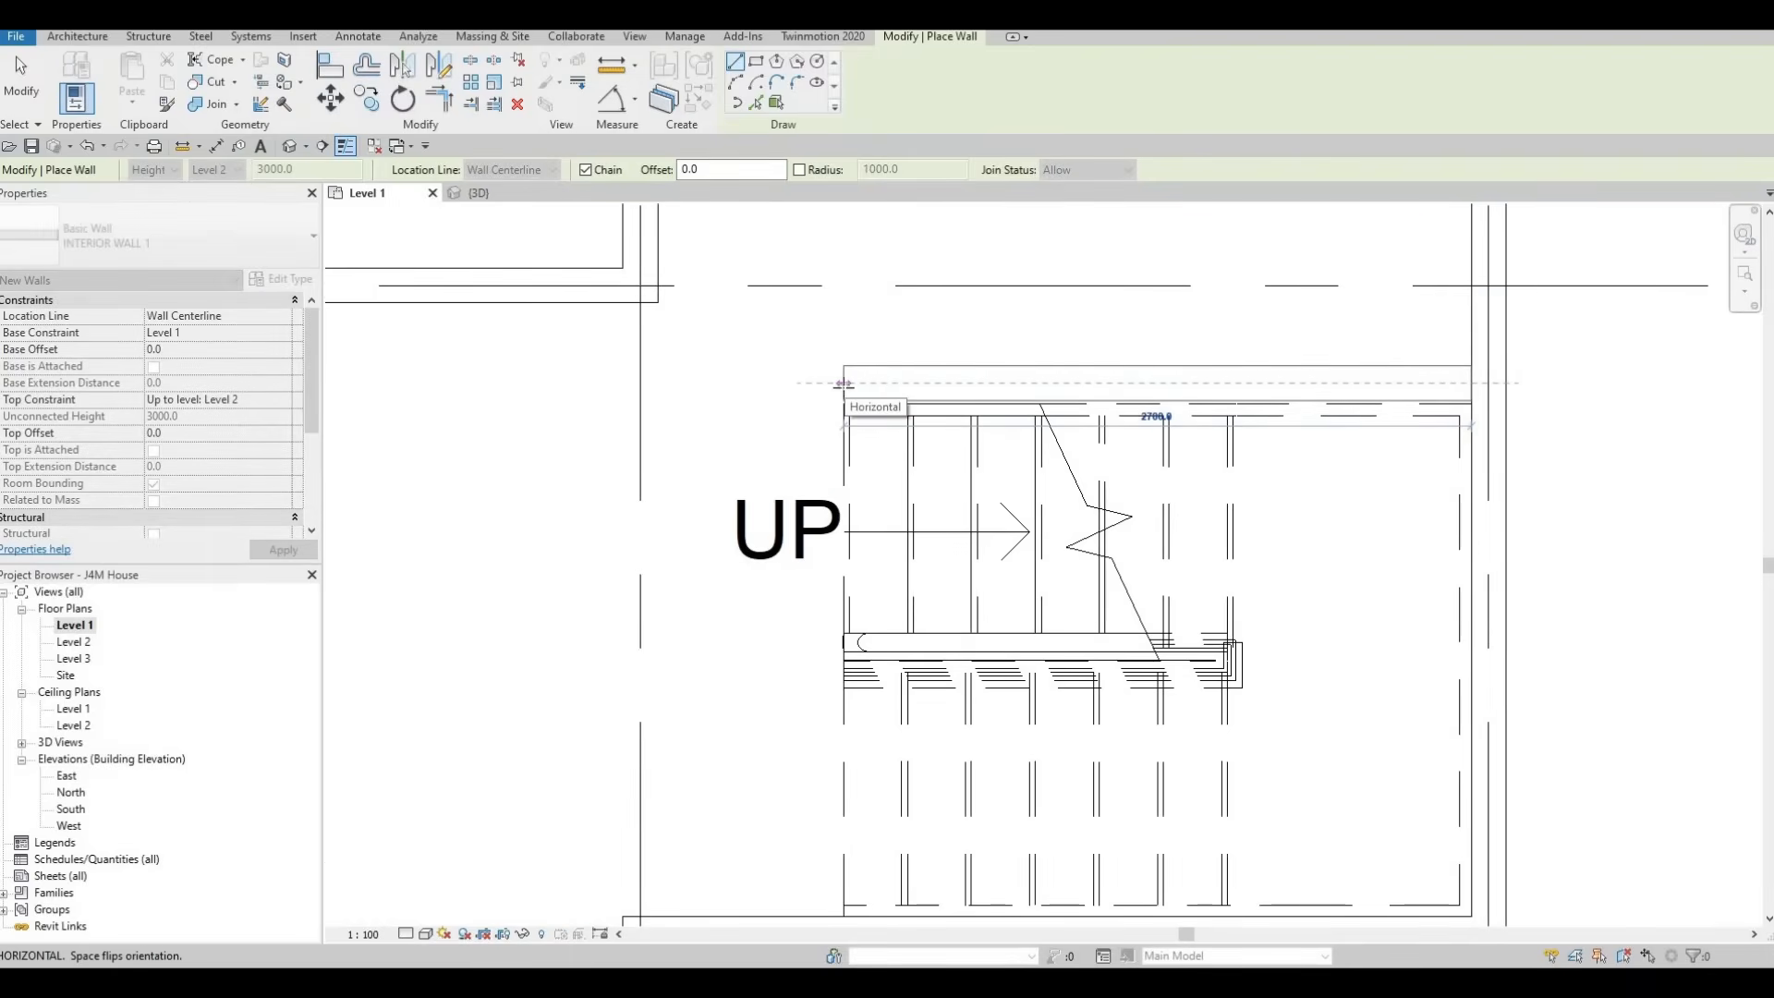
pyautogui.press('Return')
pyautogui.scroll(2, 1066, 347)
pyautogui.press('Escape')
pyautogui.press('Escape')
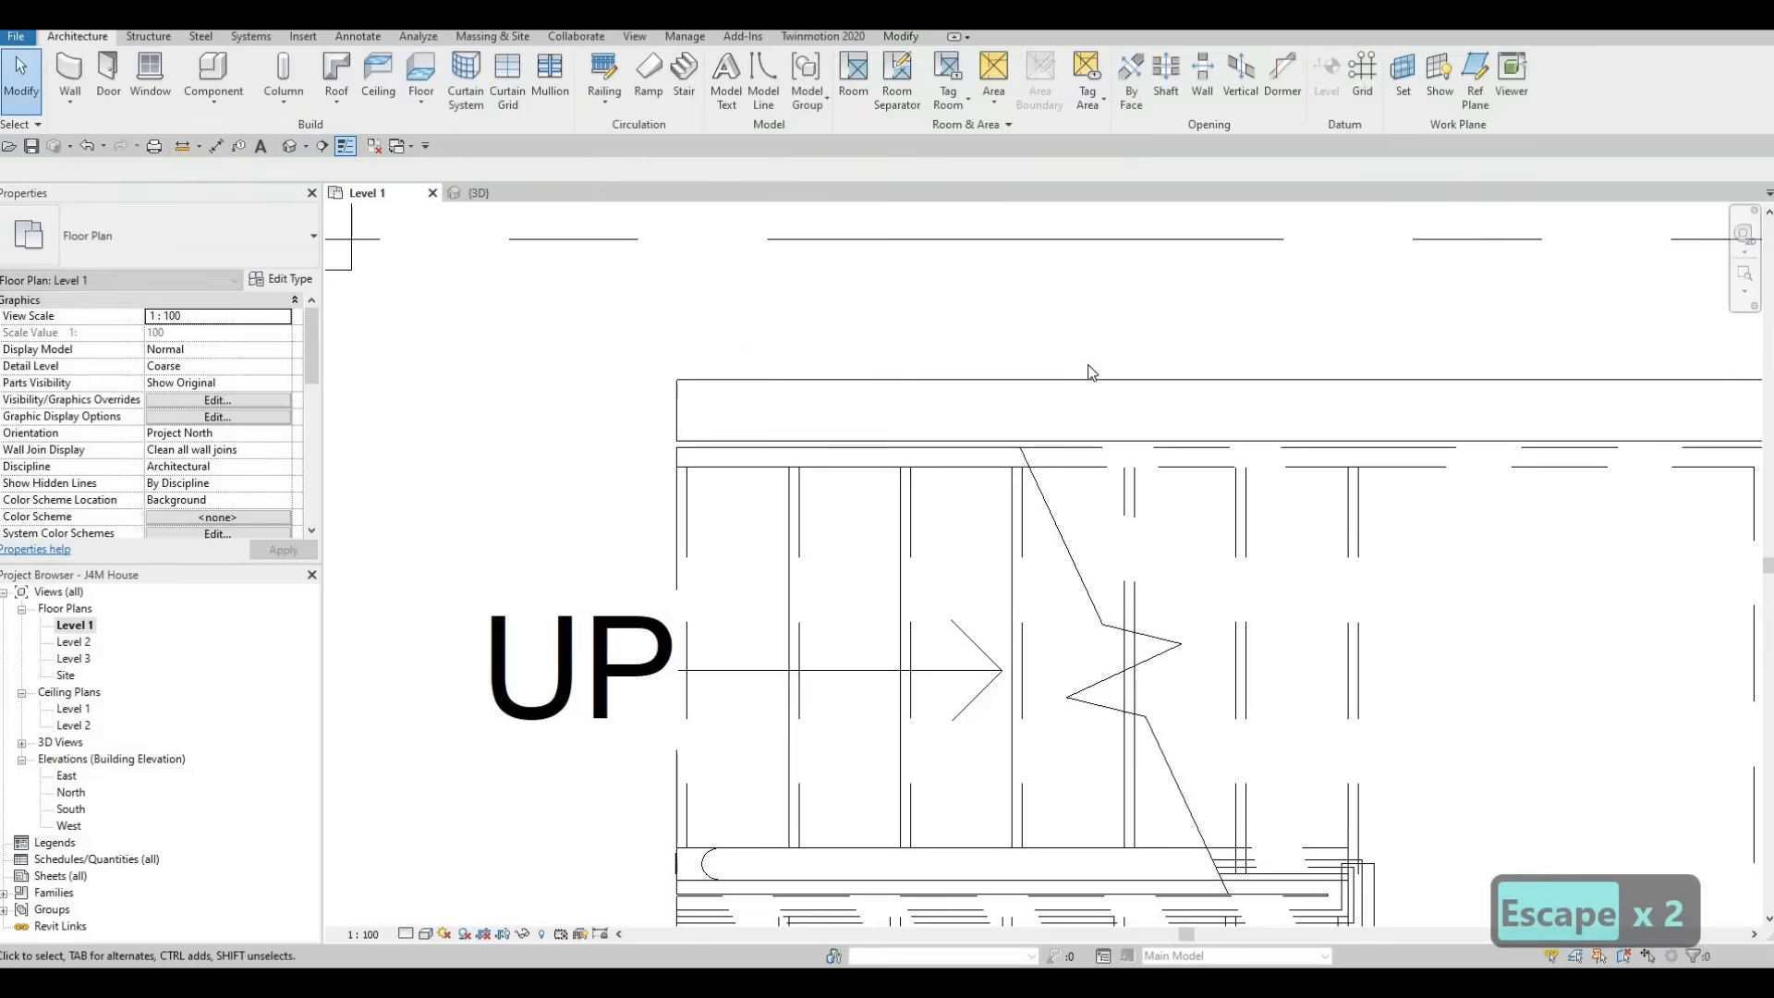
# Align the lower face of the new horizontal wall with the upper edge of the stair
pyautogui.press('a')
pyautogui.press('l')
pyautogui.scroll(2, 902, 475)
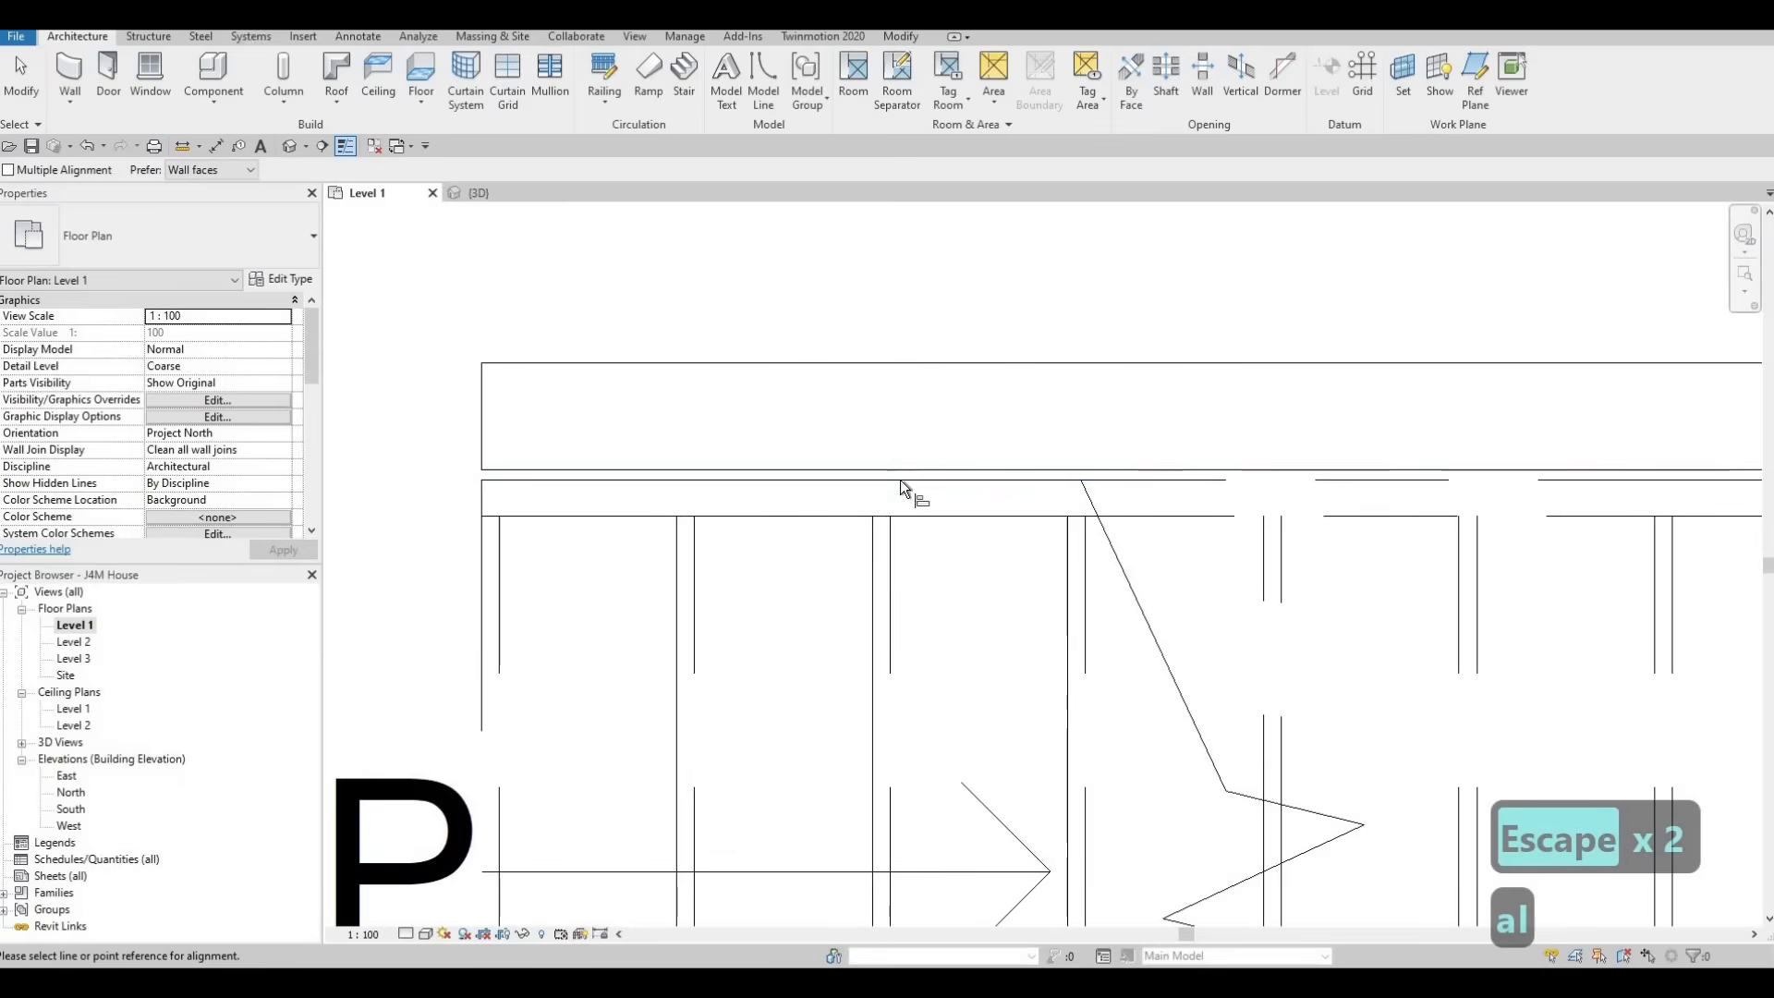
pyautogui.click(902, 463)
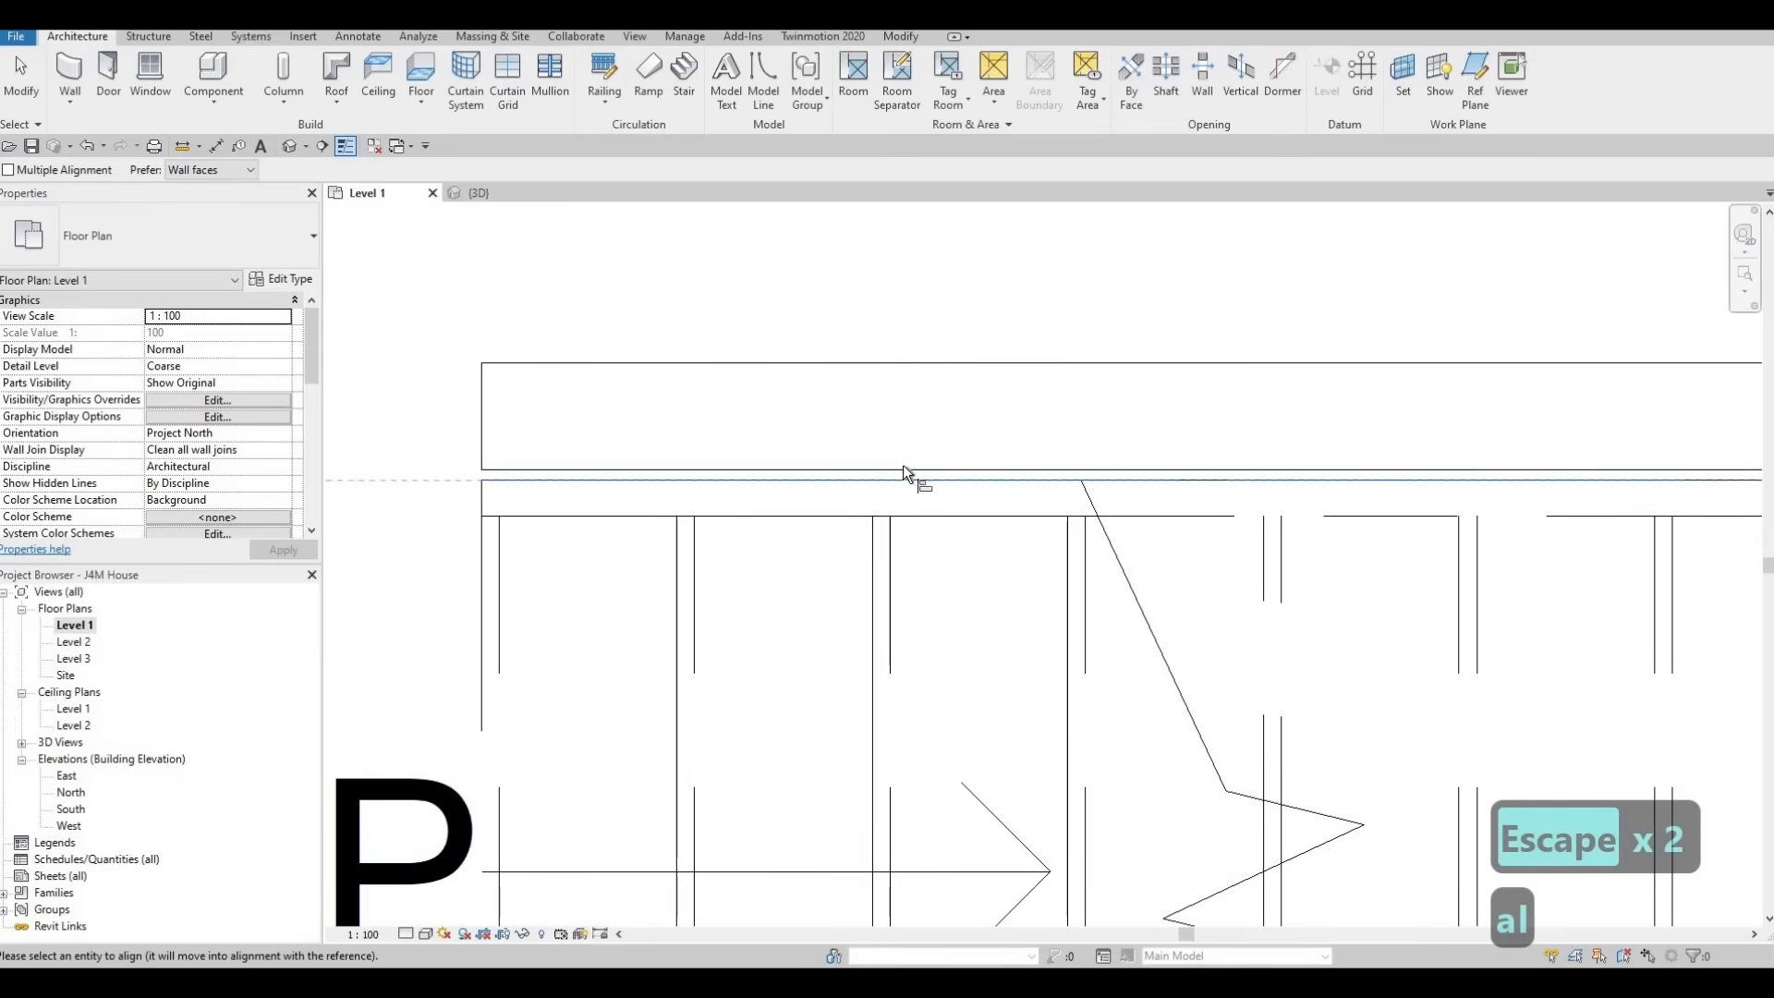
pyautogui.click(913, 397)
pyautogui.scroll(-4, 913, 397)
pyautogui.press('Escape')
pyautogui.press('Escape')
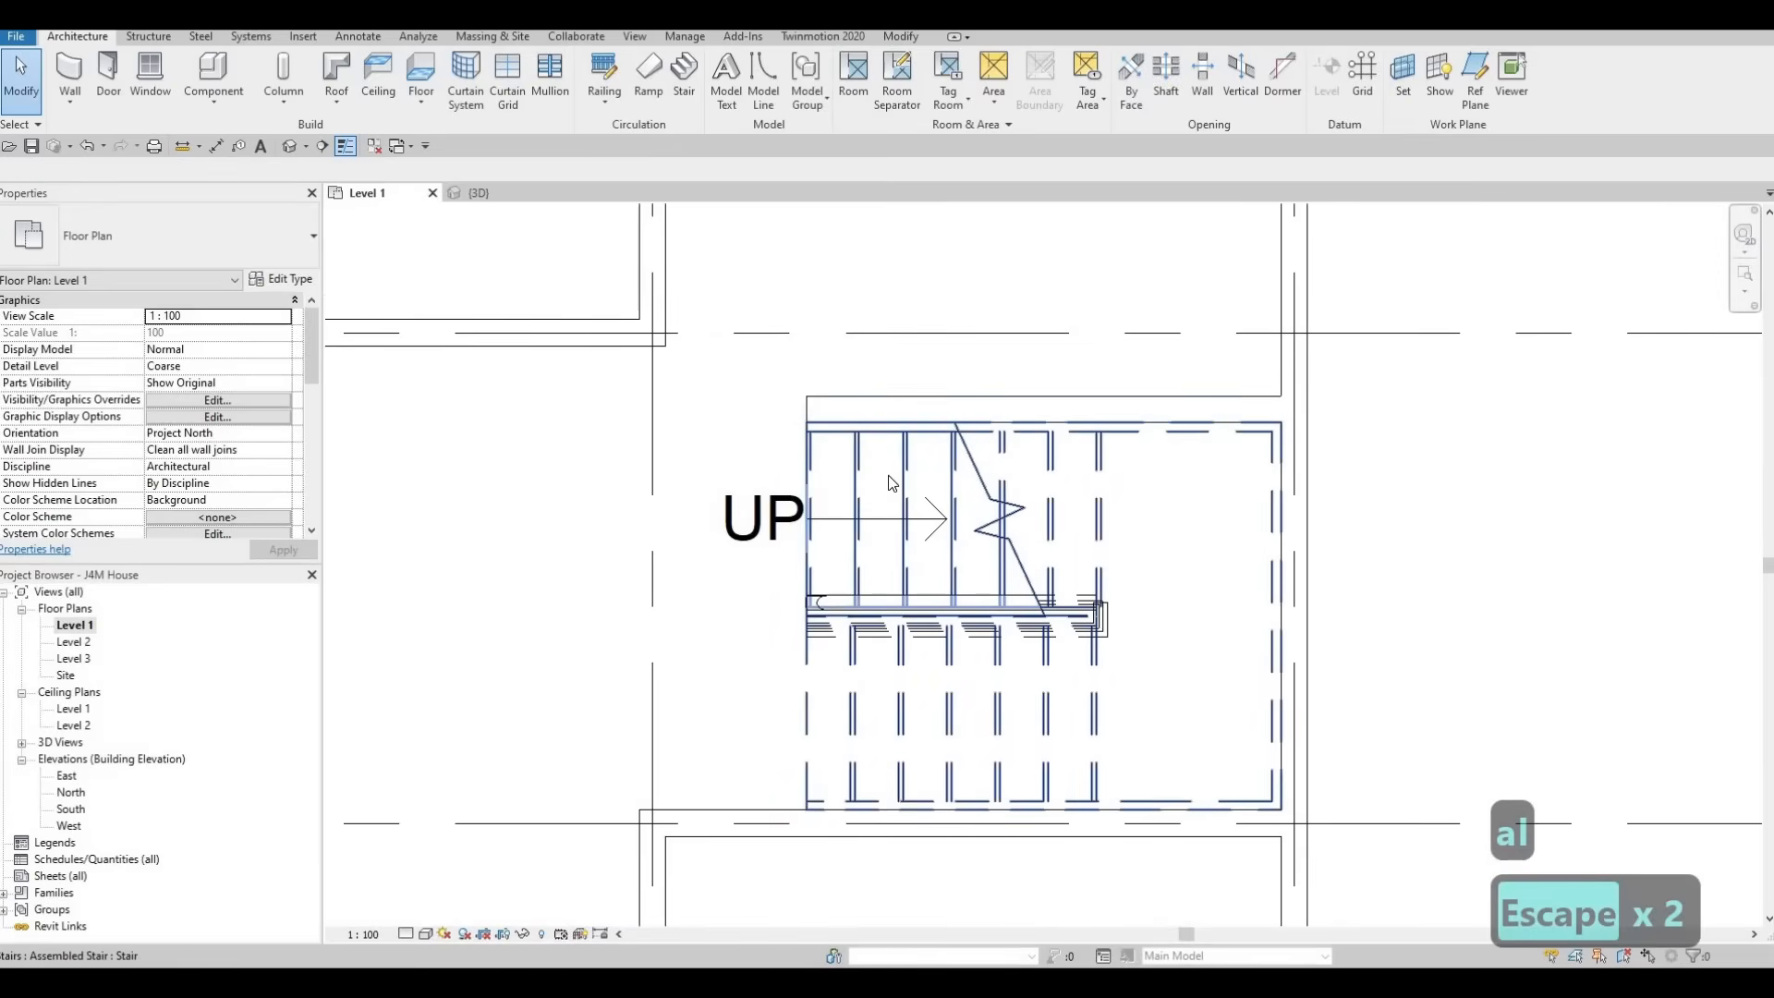
pyautogui.moveTo(974, 423); pyautogui.dragTo(1130, 354, button='middle')
pyautogui.scroll(-1, 1129, 355)
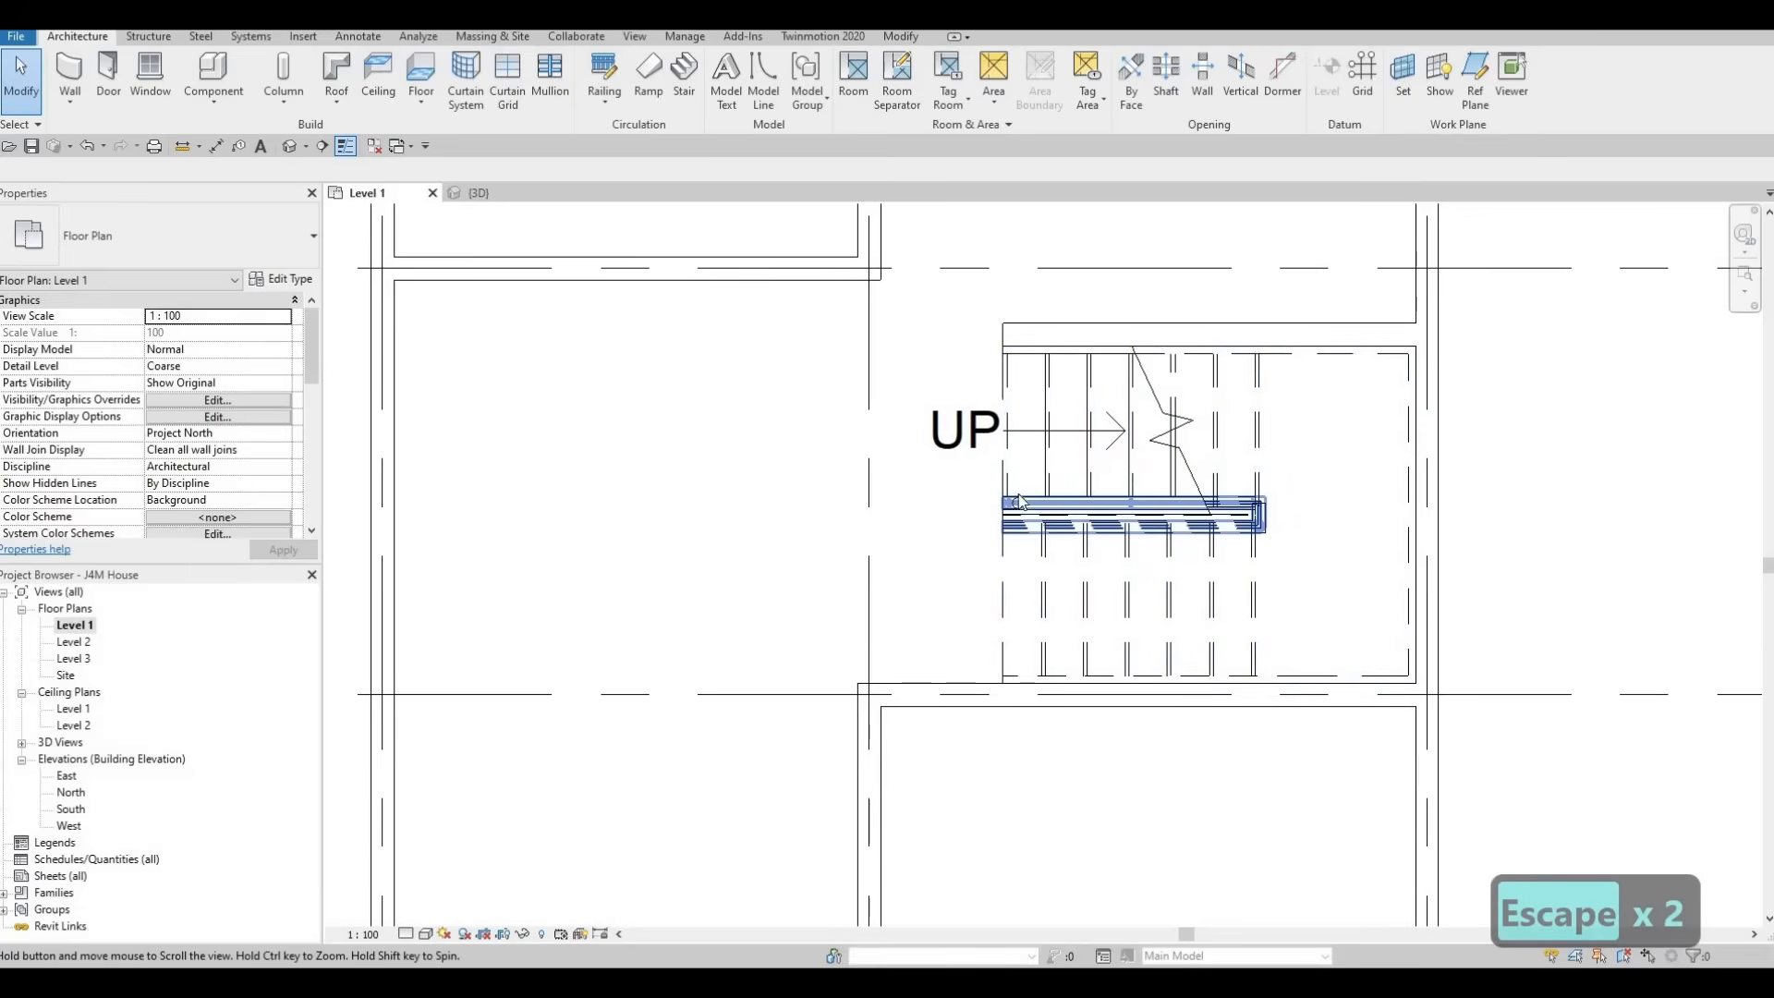
pyautogui.moveTo(1016, 549); pyautogui.dragTo(1018, 513, button='middle')
pyautogui.press('F1')
pyautogui.scroll(-3, 1018, 513)
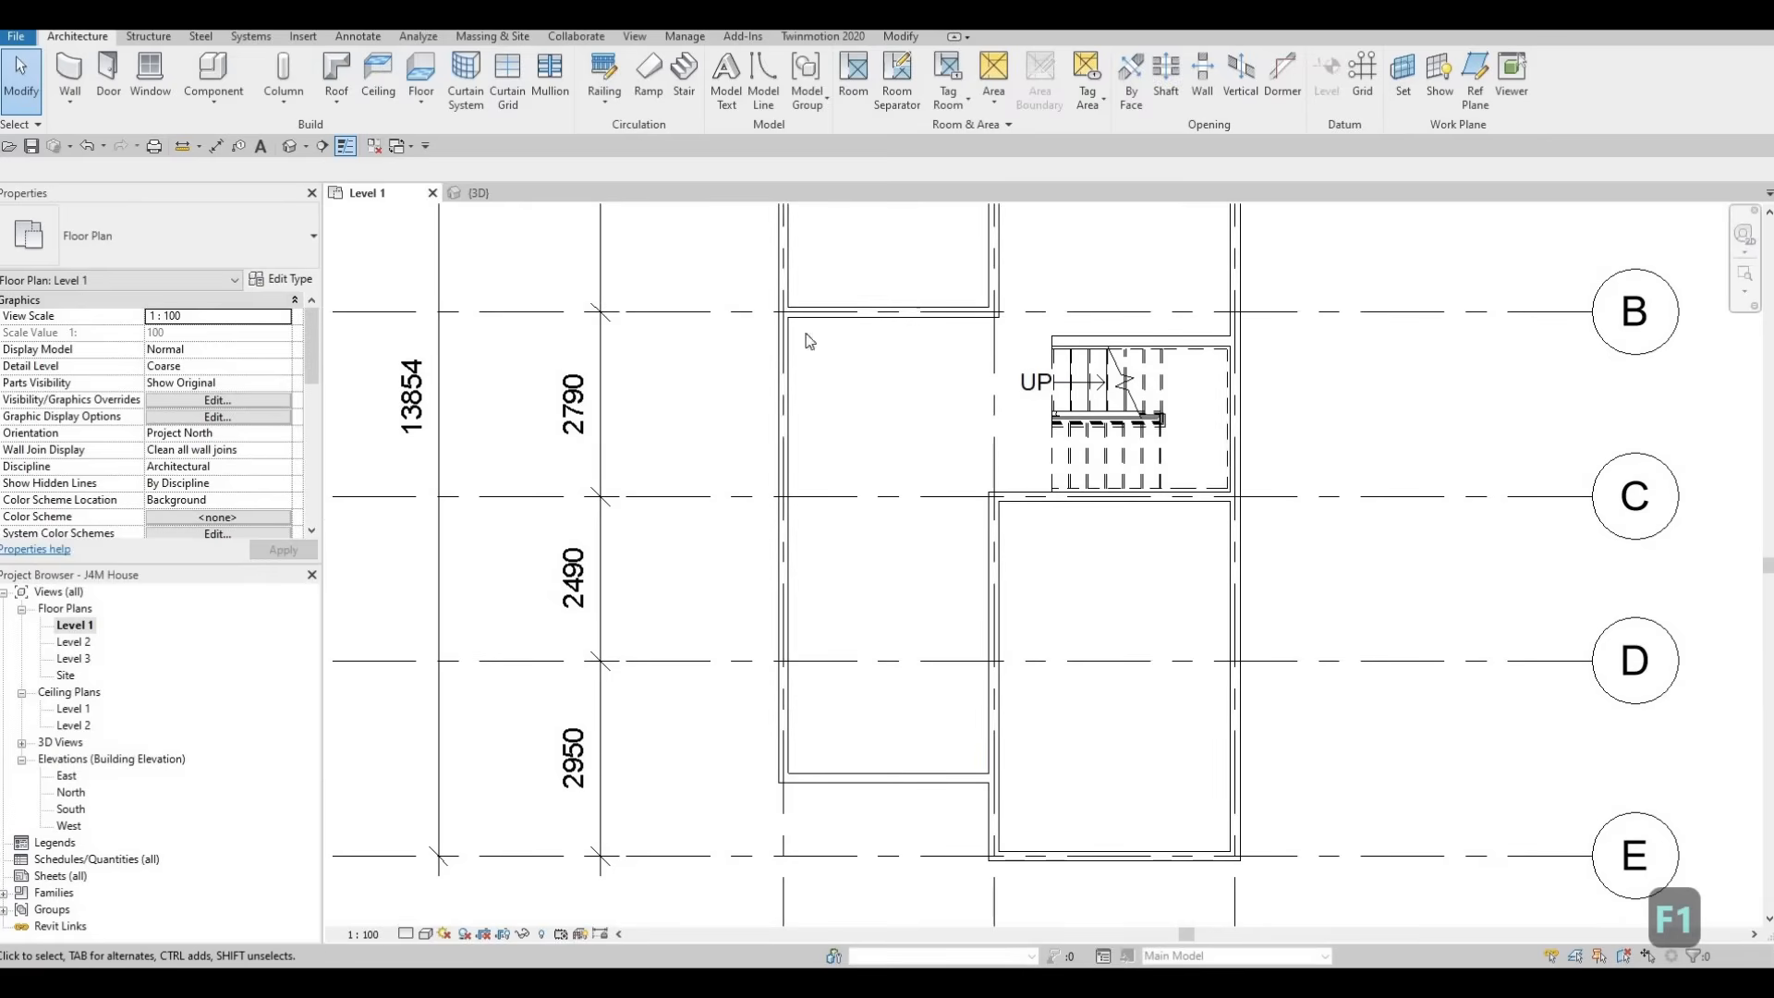
# Load the M_Sofa-Corbu family from the library's Furniture > Seating folder
pyautogui.click(299, 37)
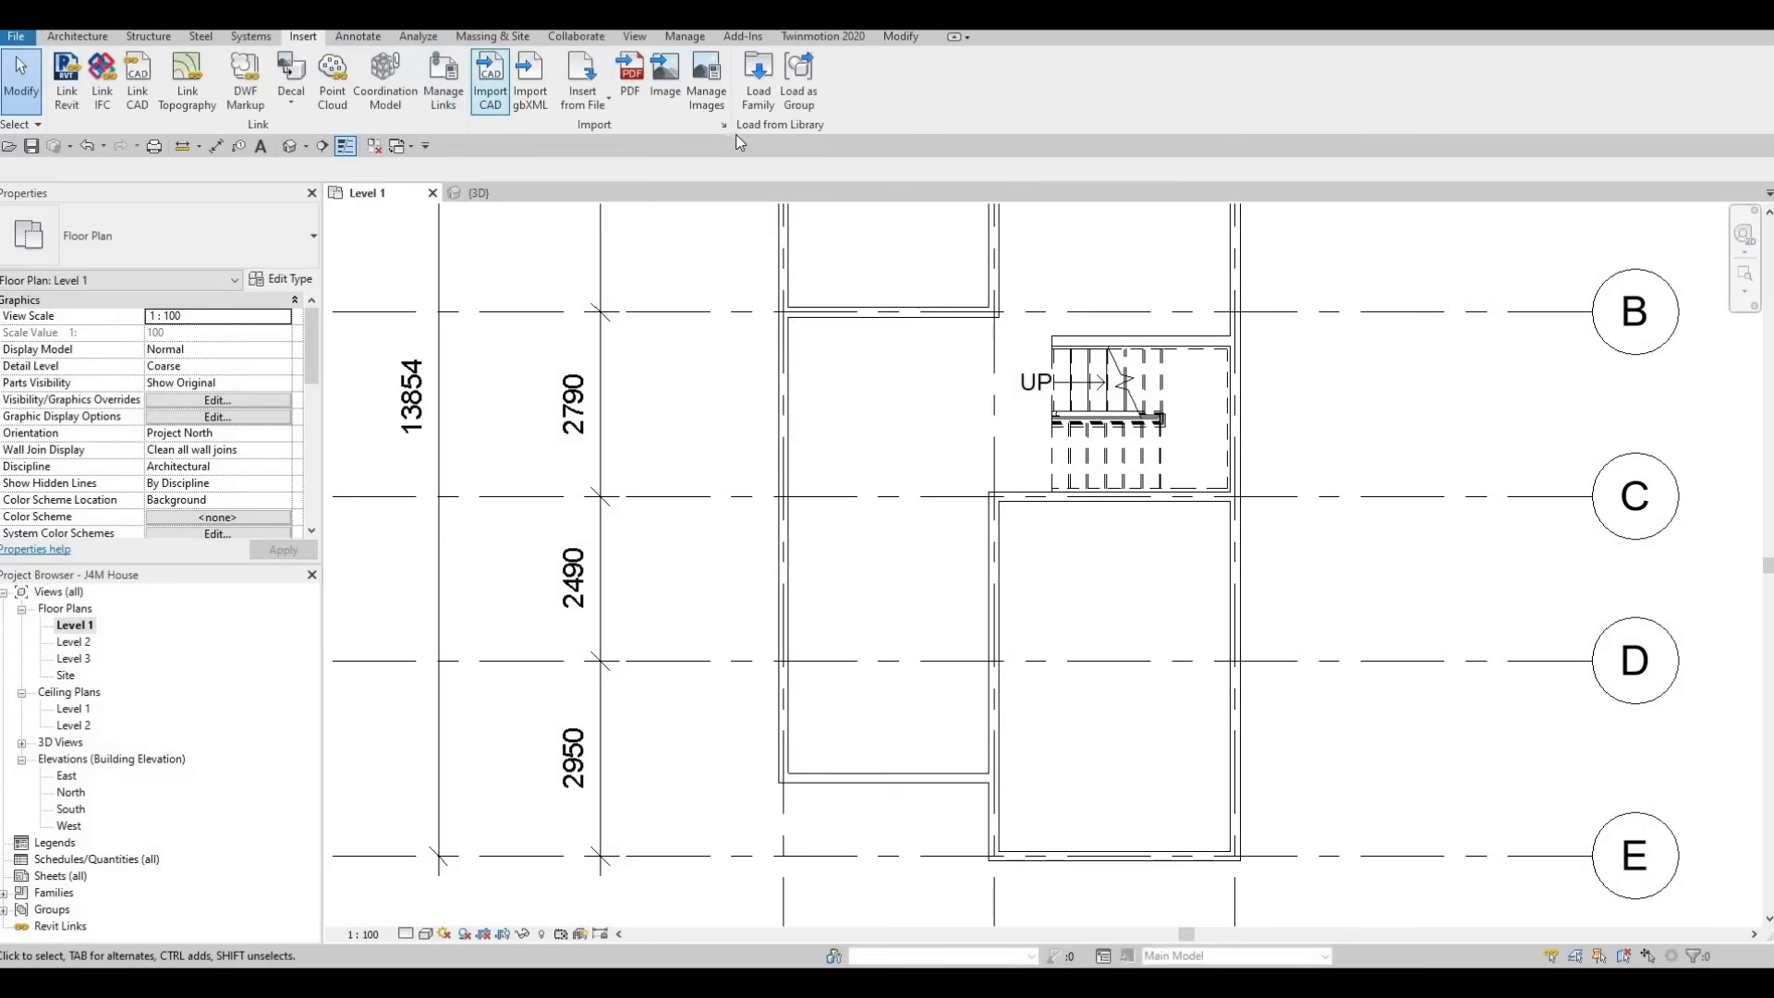
pyautogui.click(756, 96)
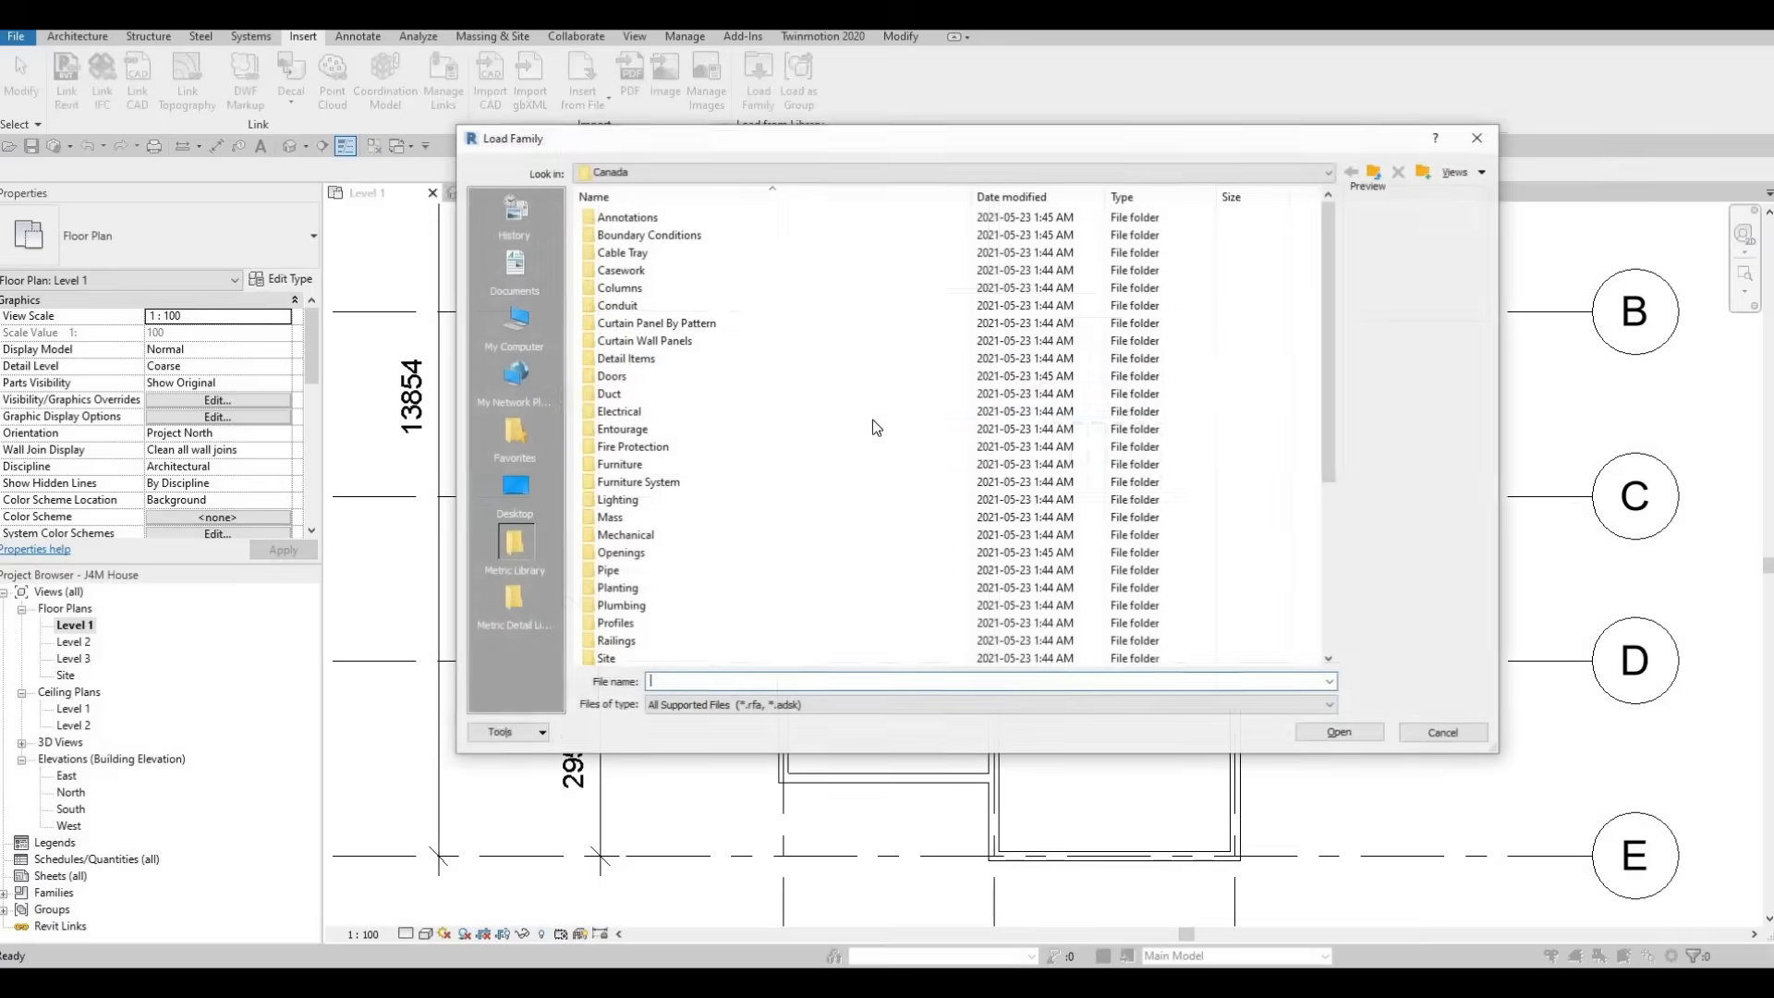
pyautogui.doubleClick(619, 465)
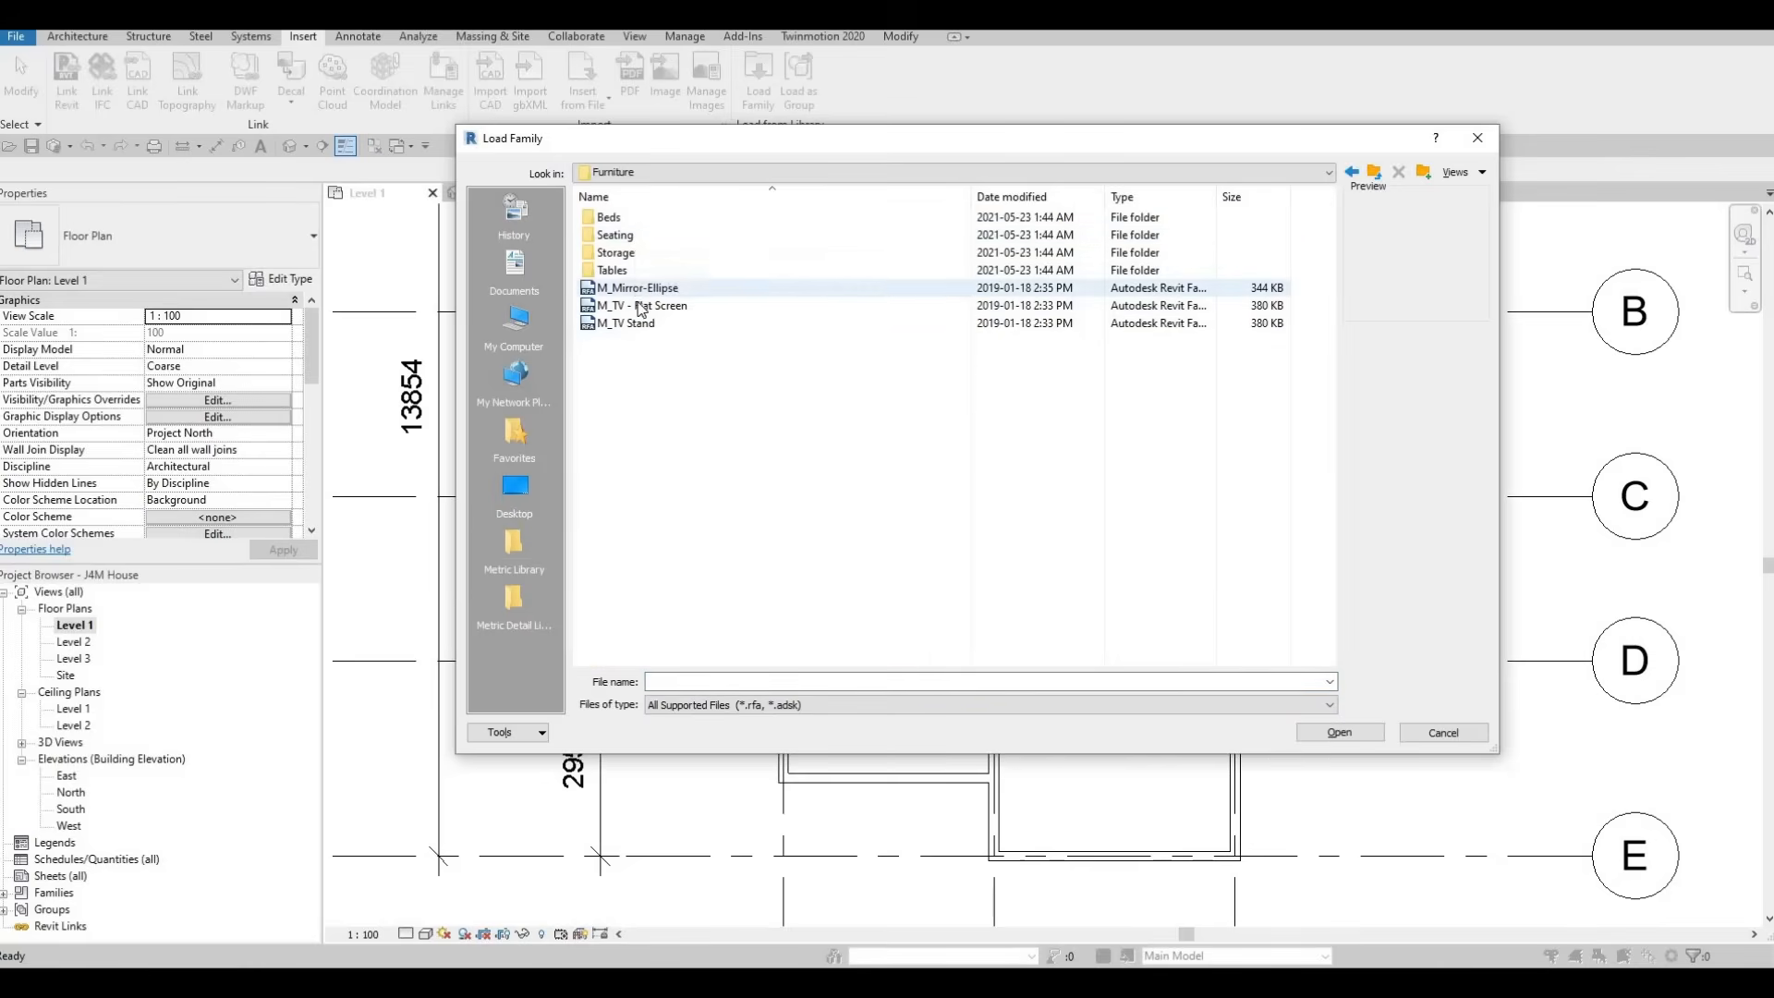
pyautogui.doubleClick(626, 239)
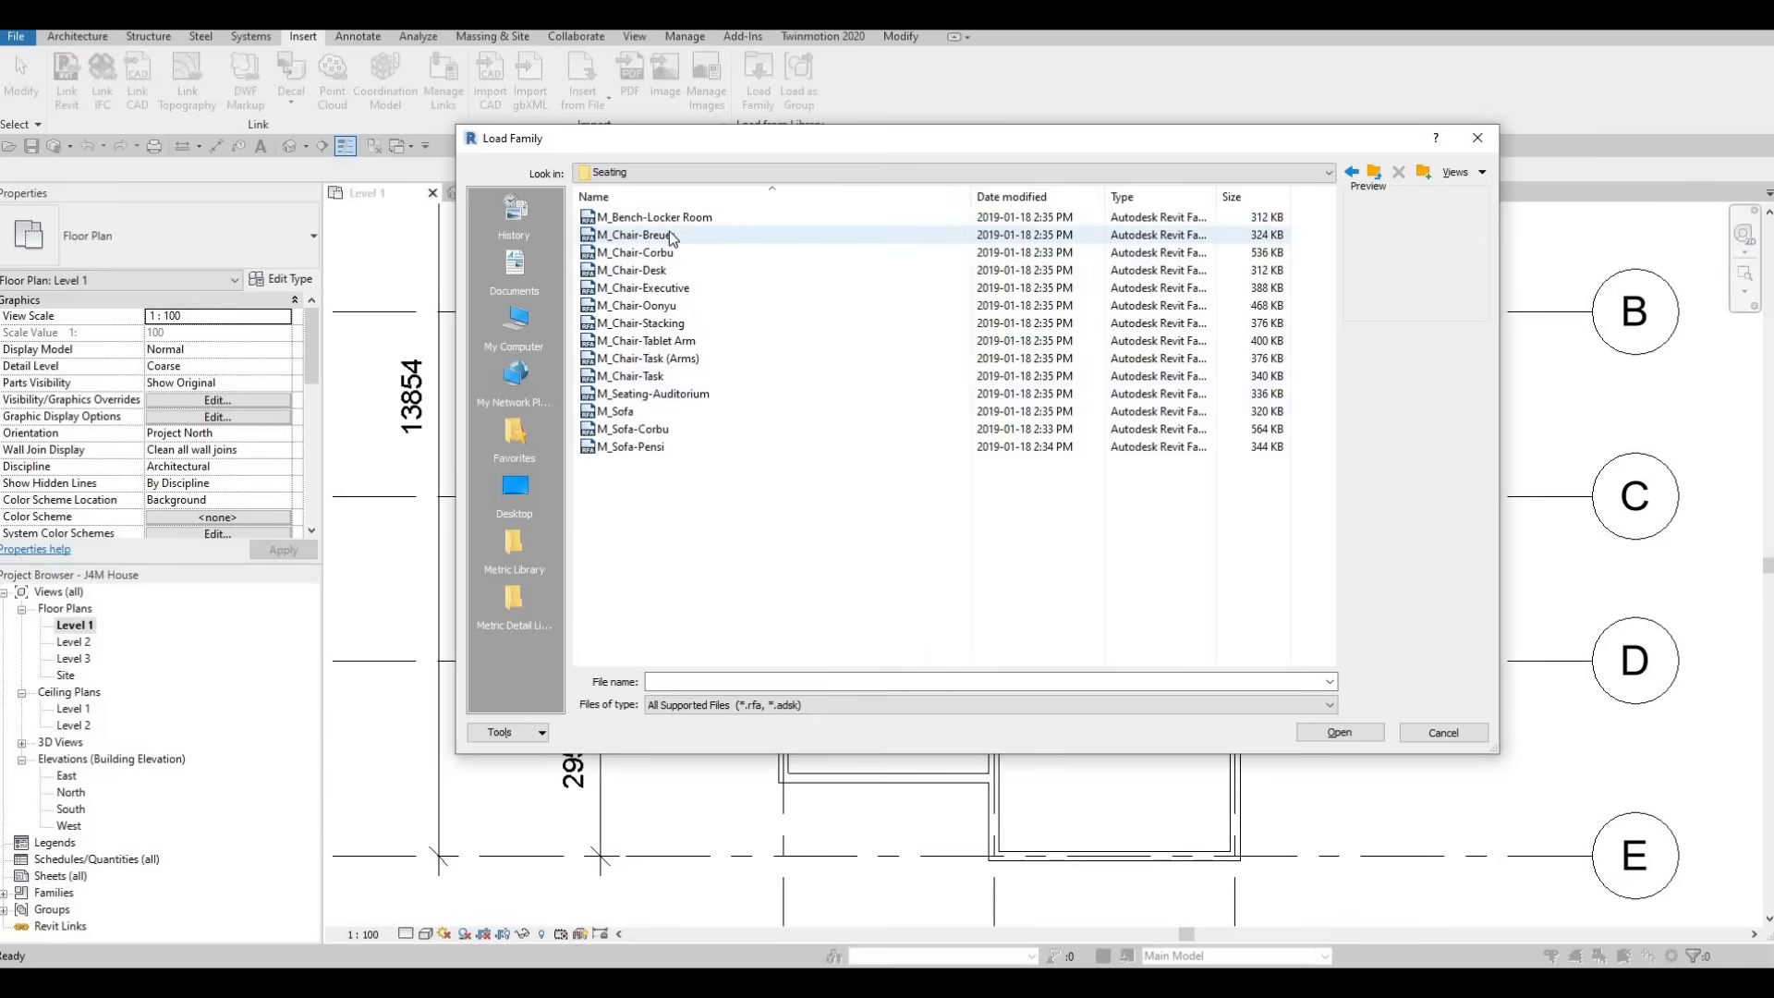
pyautogui.click(672, 235)
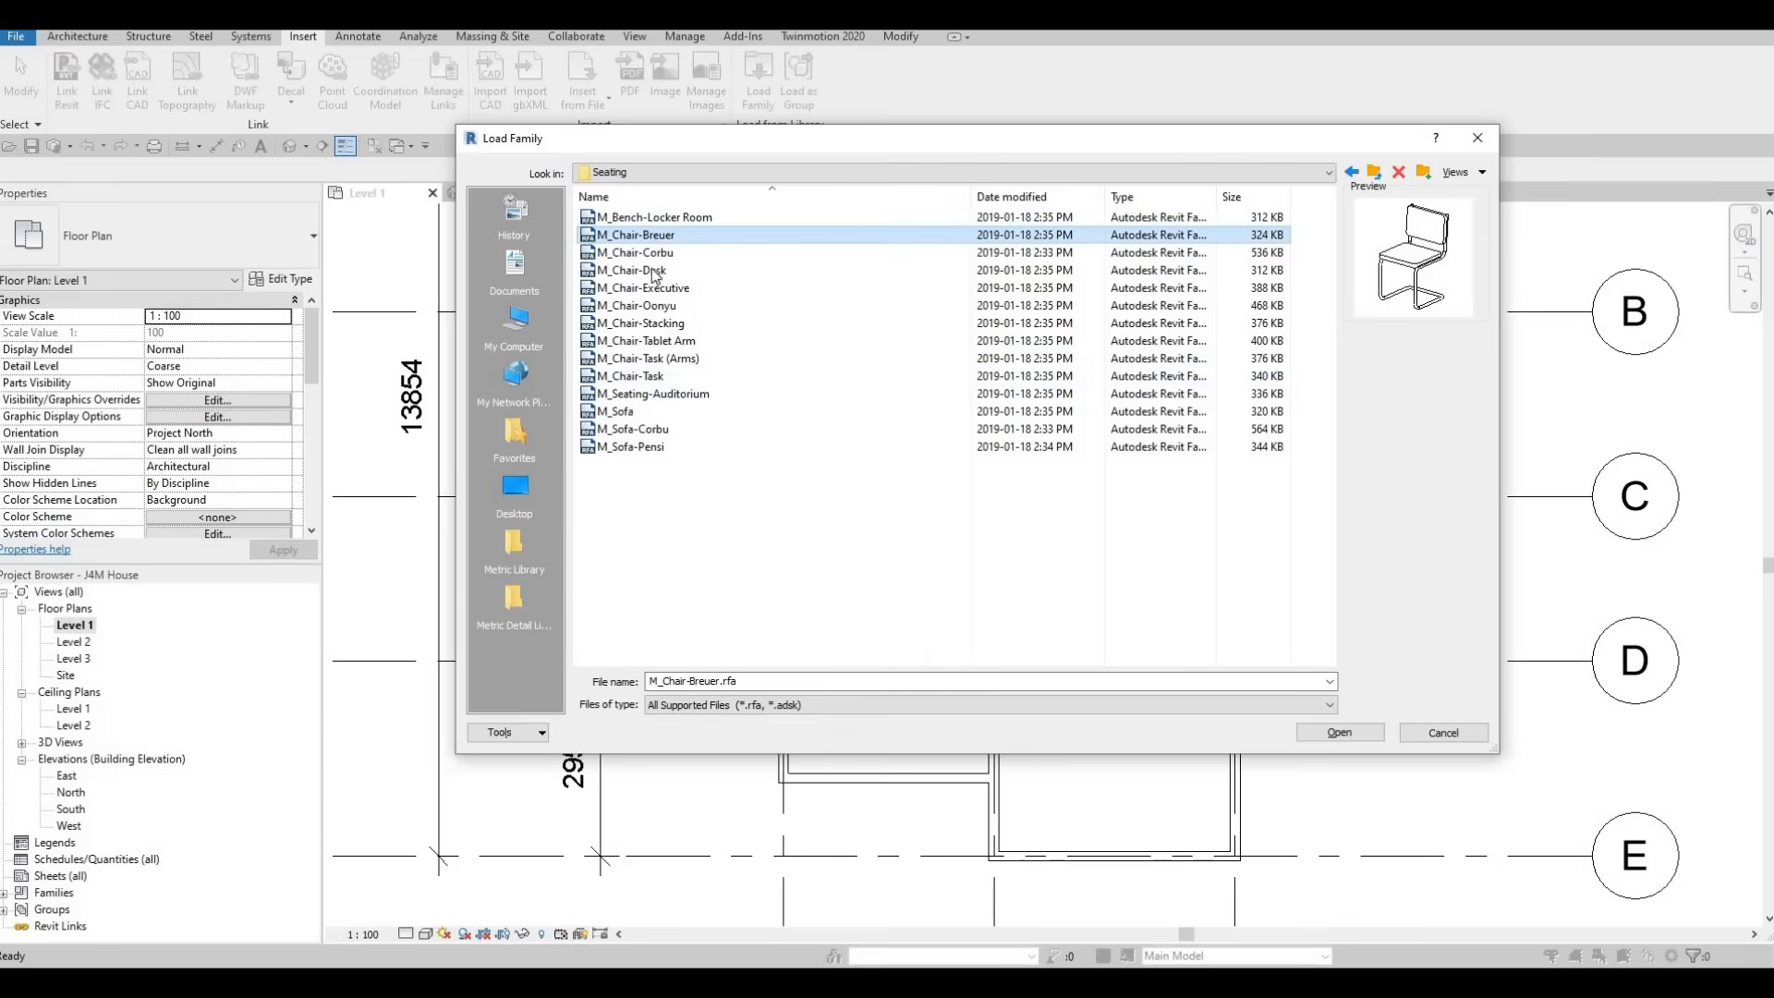
pyautogui.click(644, 431)
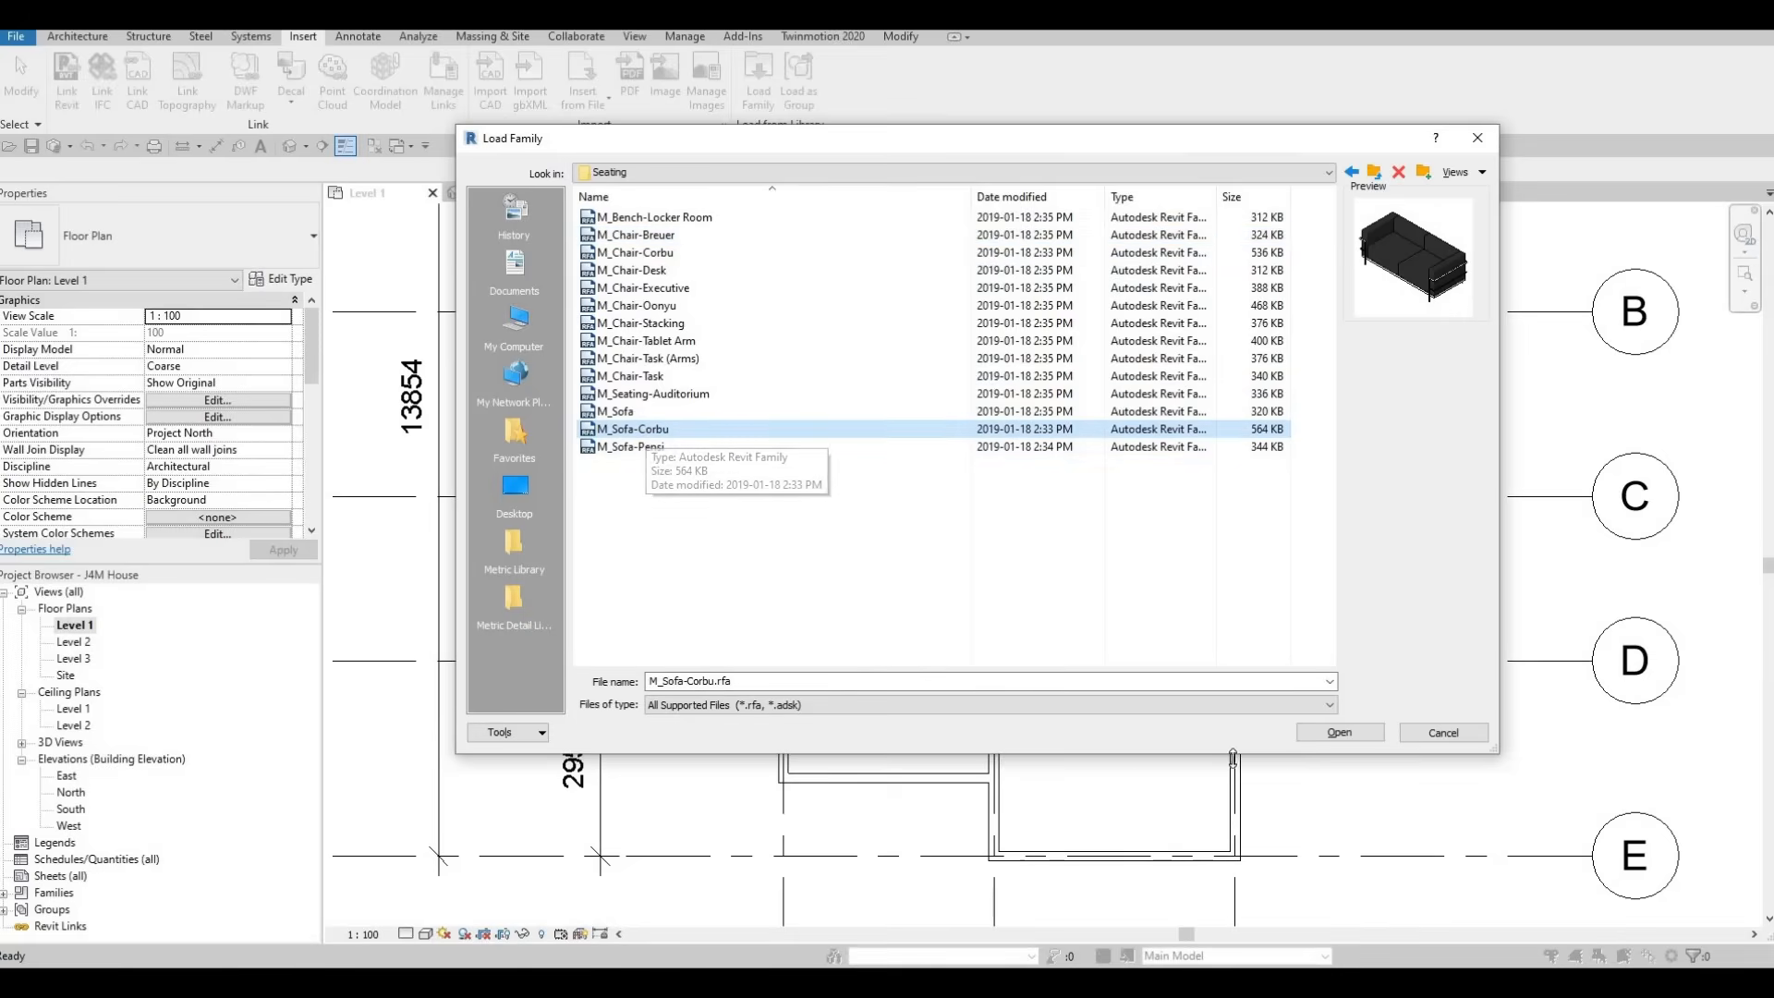
pyautogui.click(1336, 731)
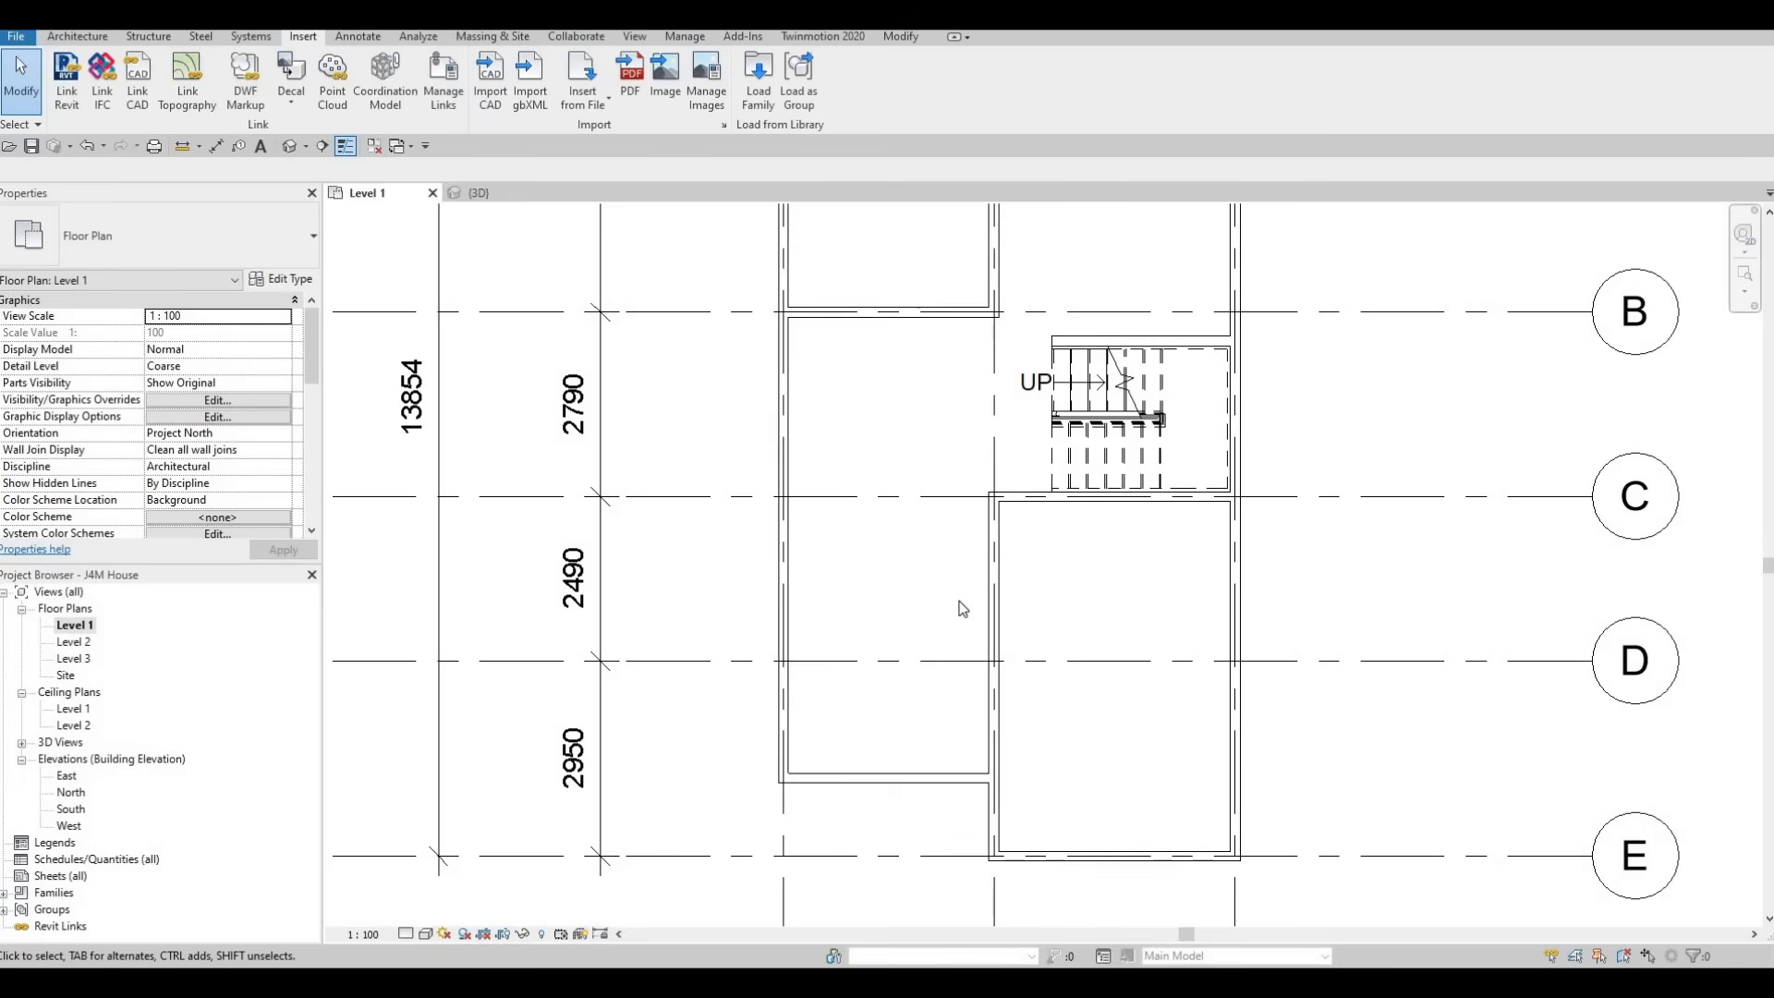
# Place the M_Sofa-Corbu sofa on Level 1, rotated with its back against the exterior wall and centred near grid D
pyautogui.press('c')
pyautogui.press('m')
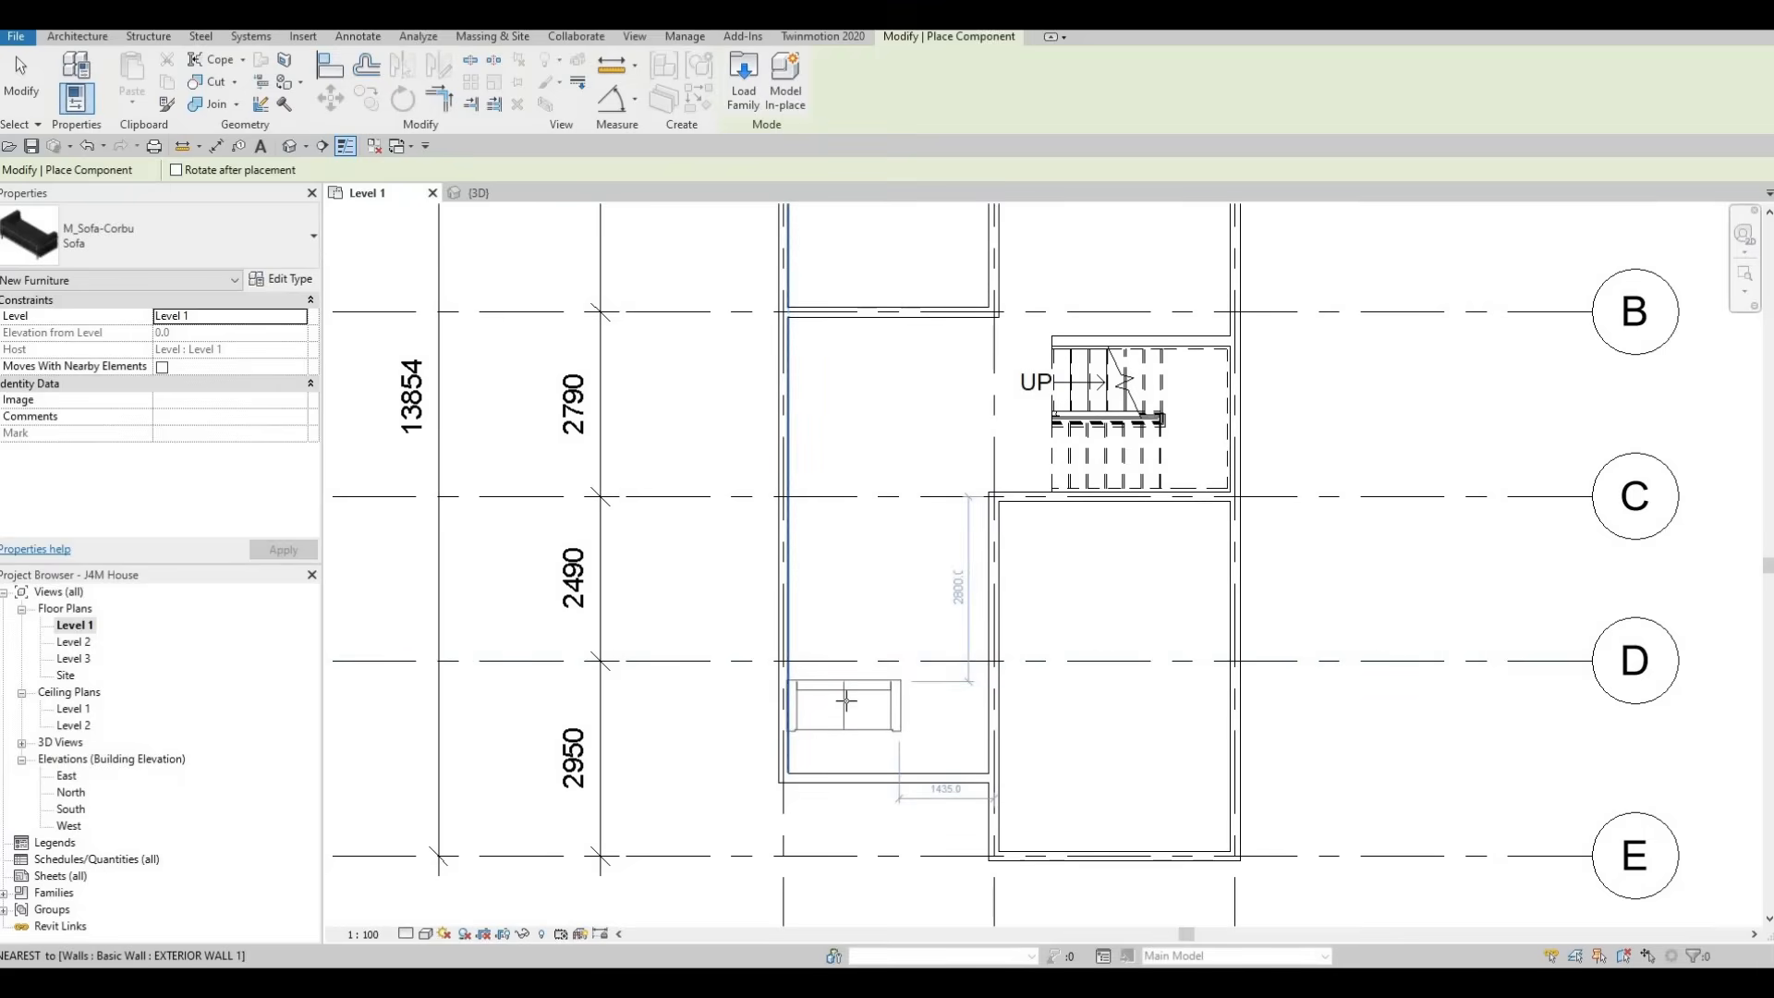
pyautogui.press('space')
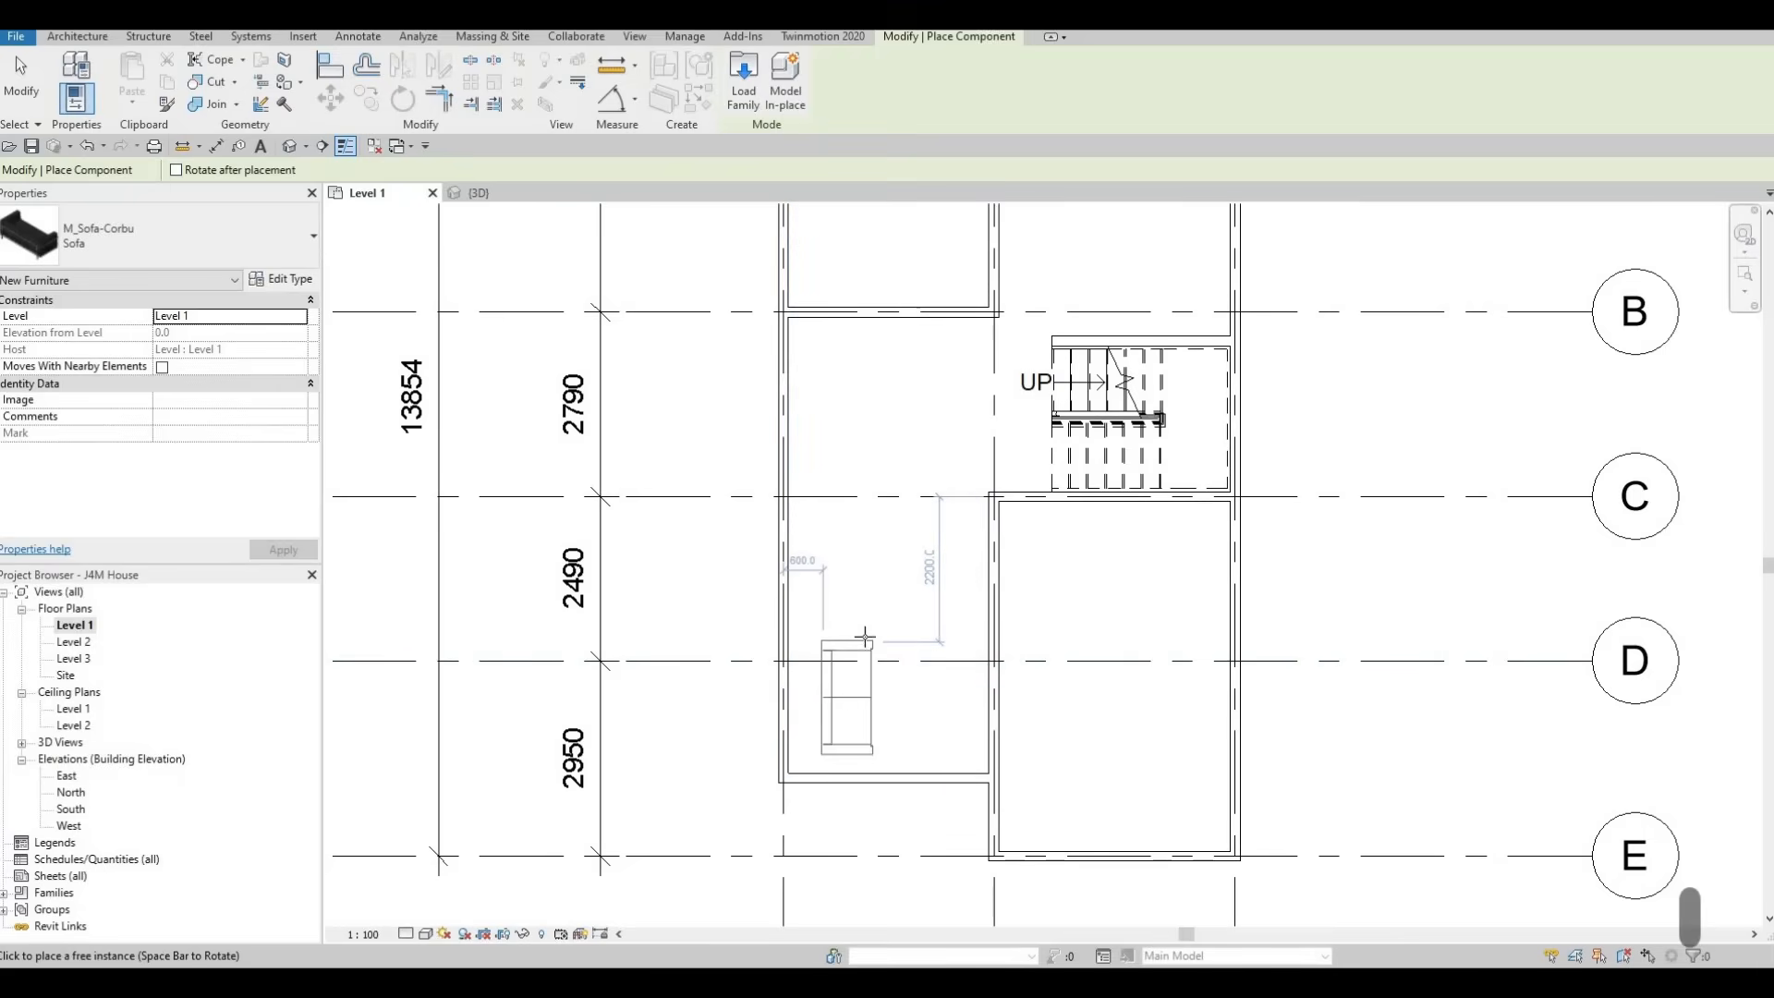
pyautogui.click(819, 663)
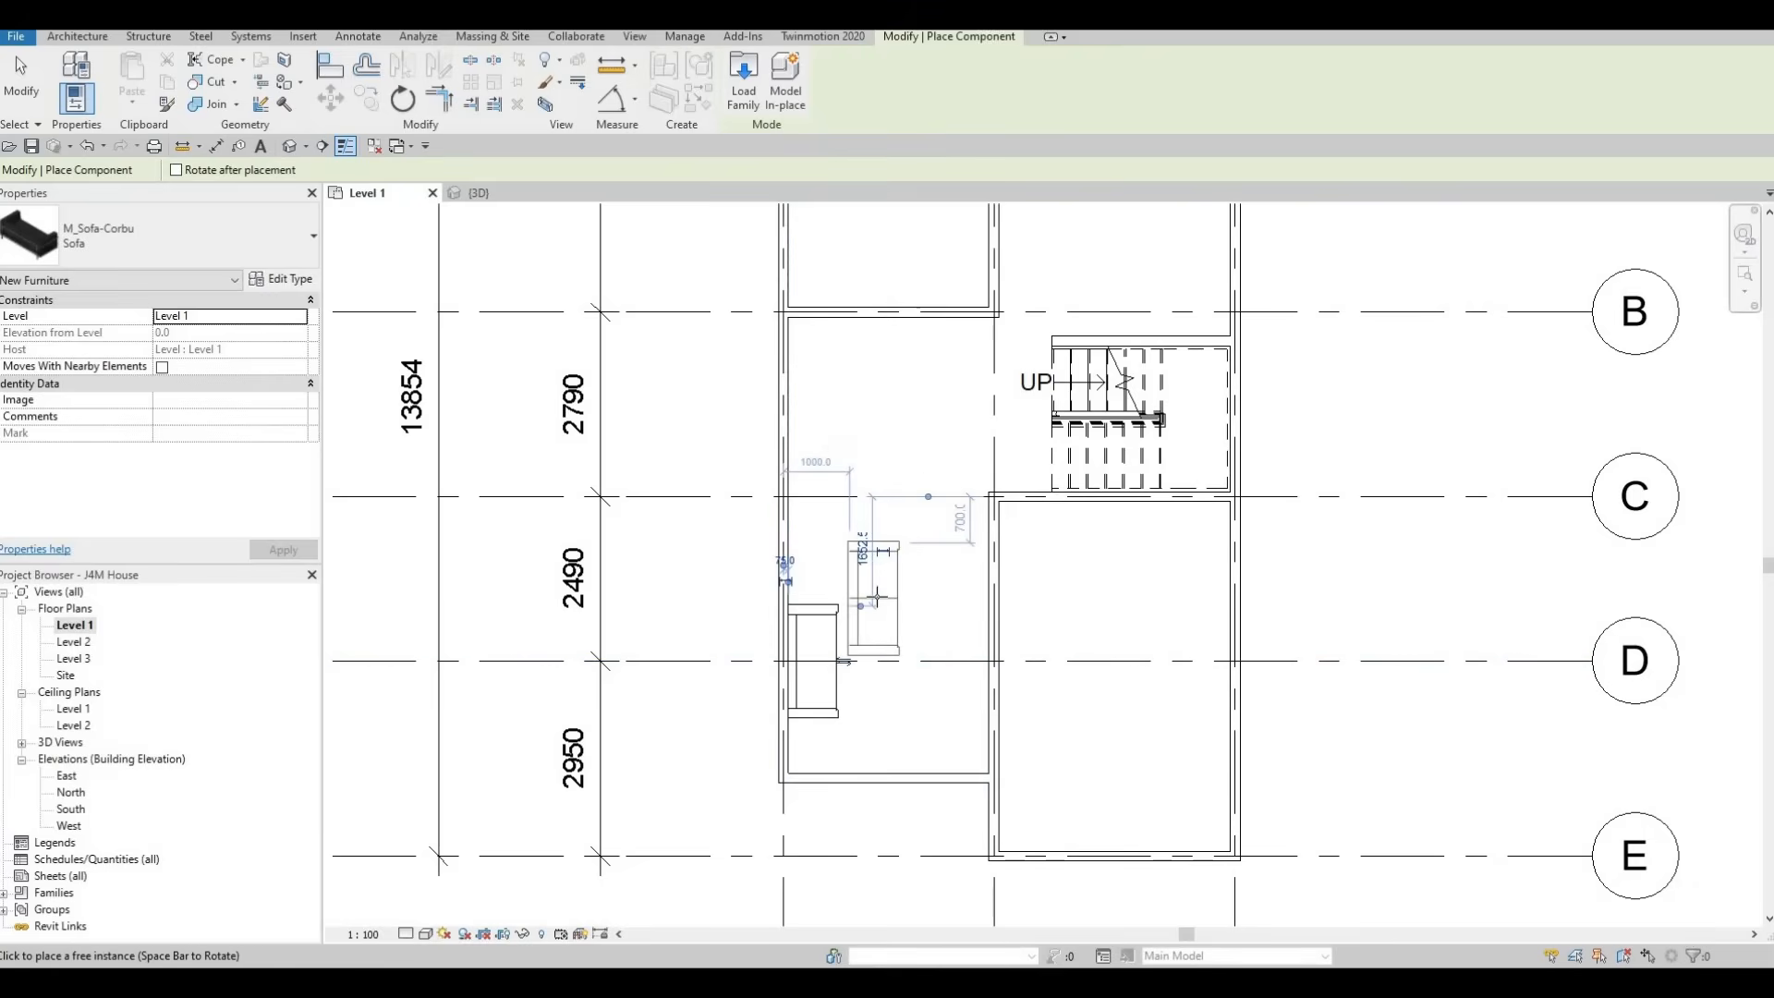
pyautogui.press('Escape')
pyautogui.press('Escape')
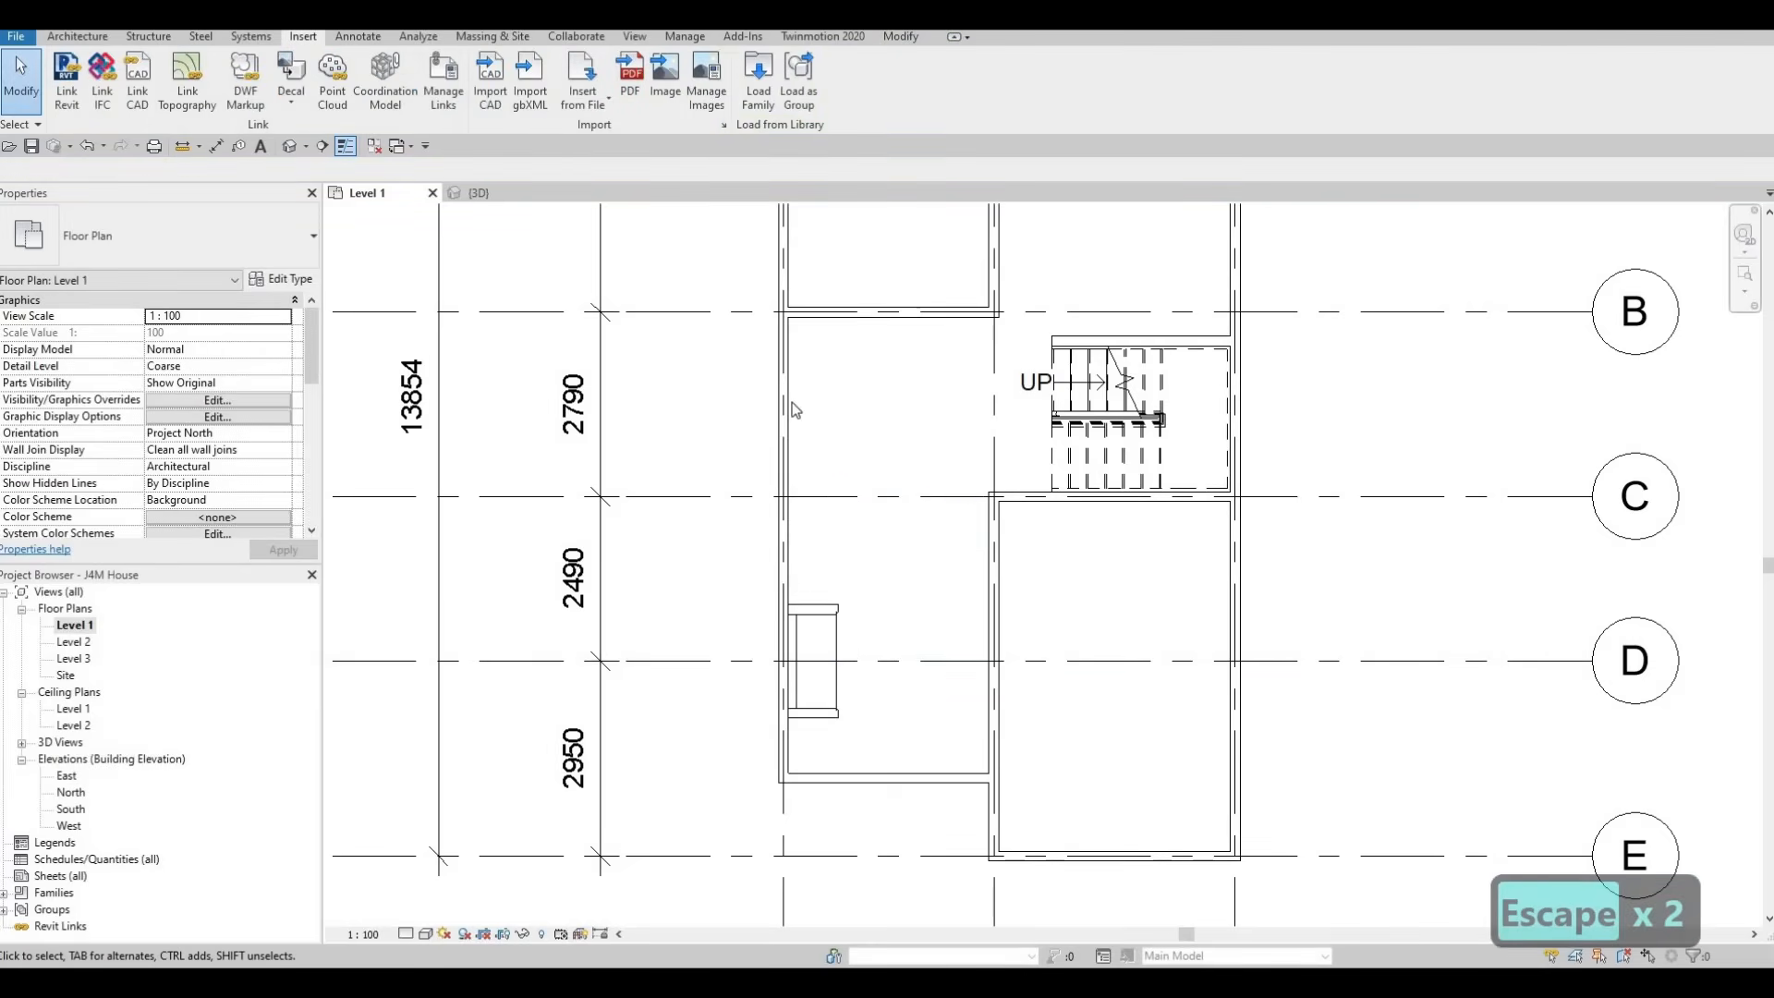
pyautogui.click(770, 106)
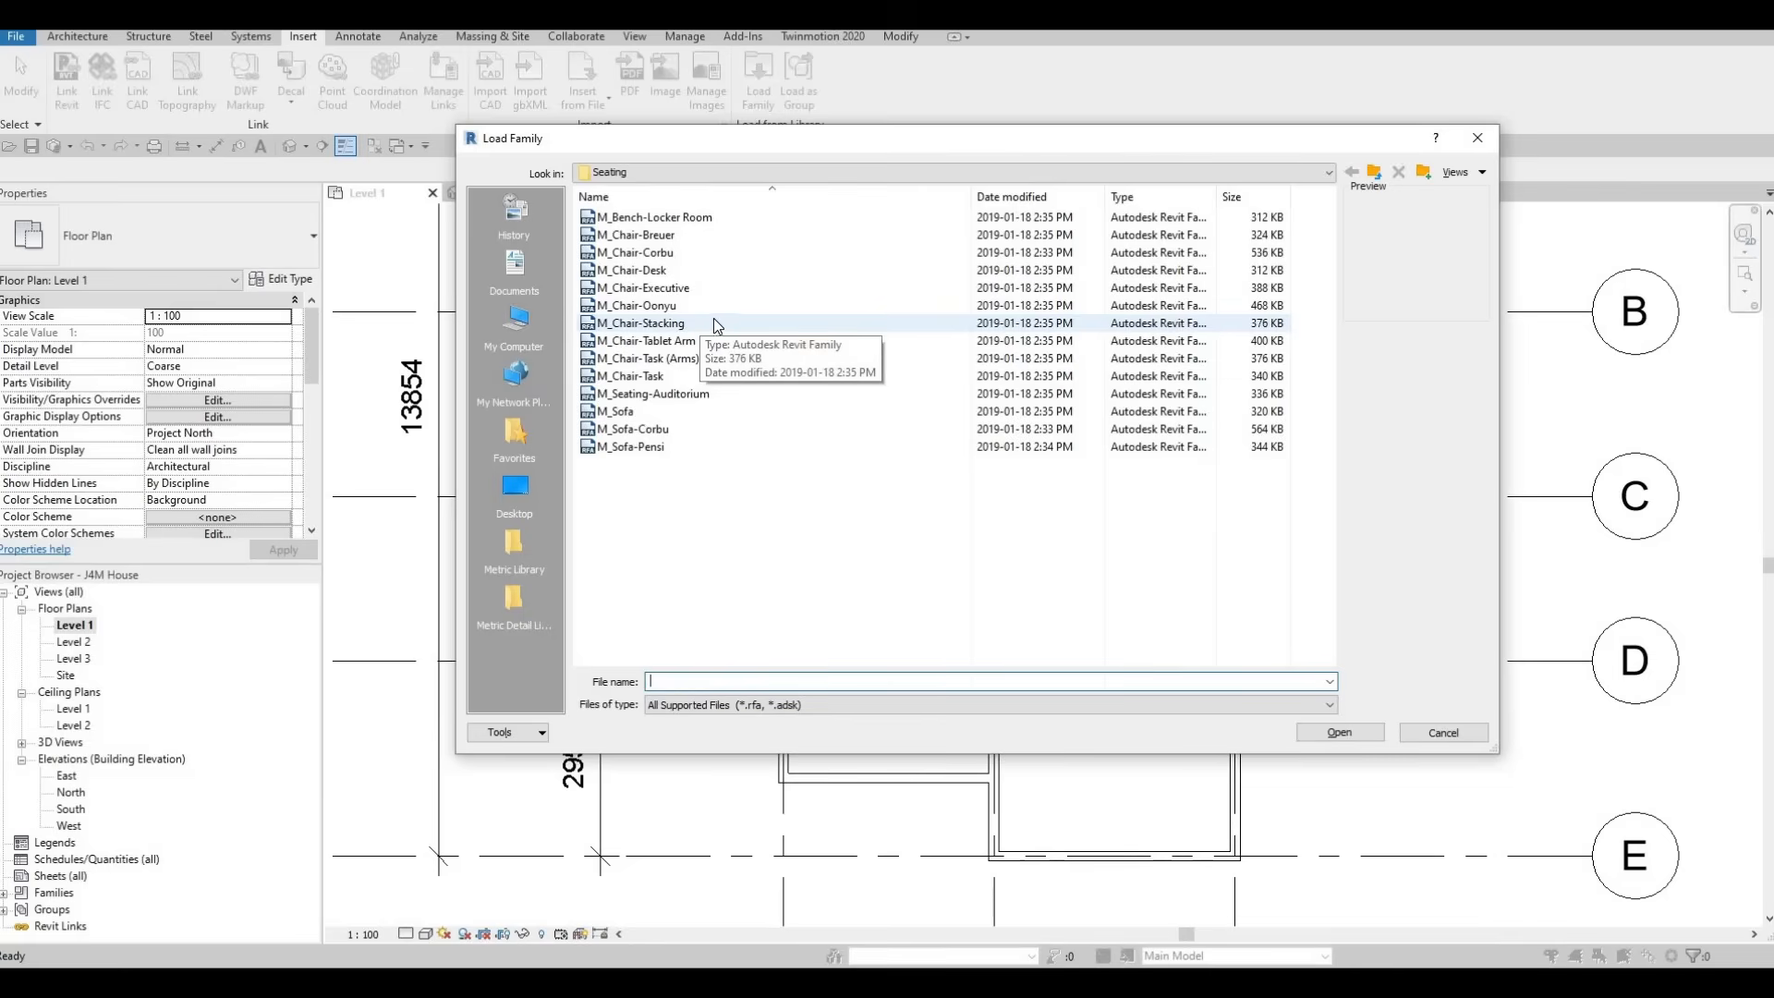
pyautogui.press('Escape')
pyautogui.press('Escape')
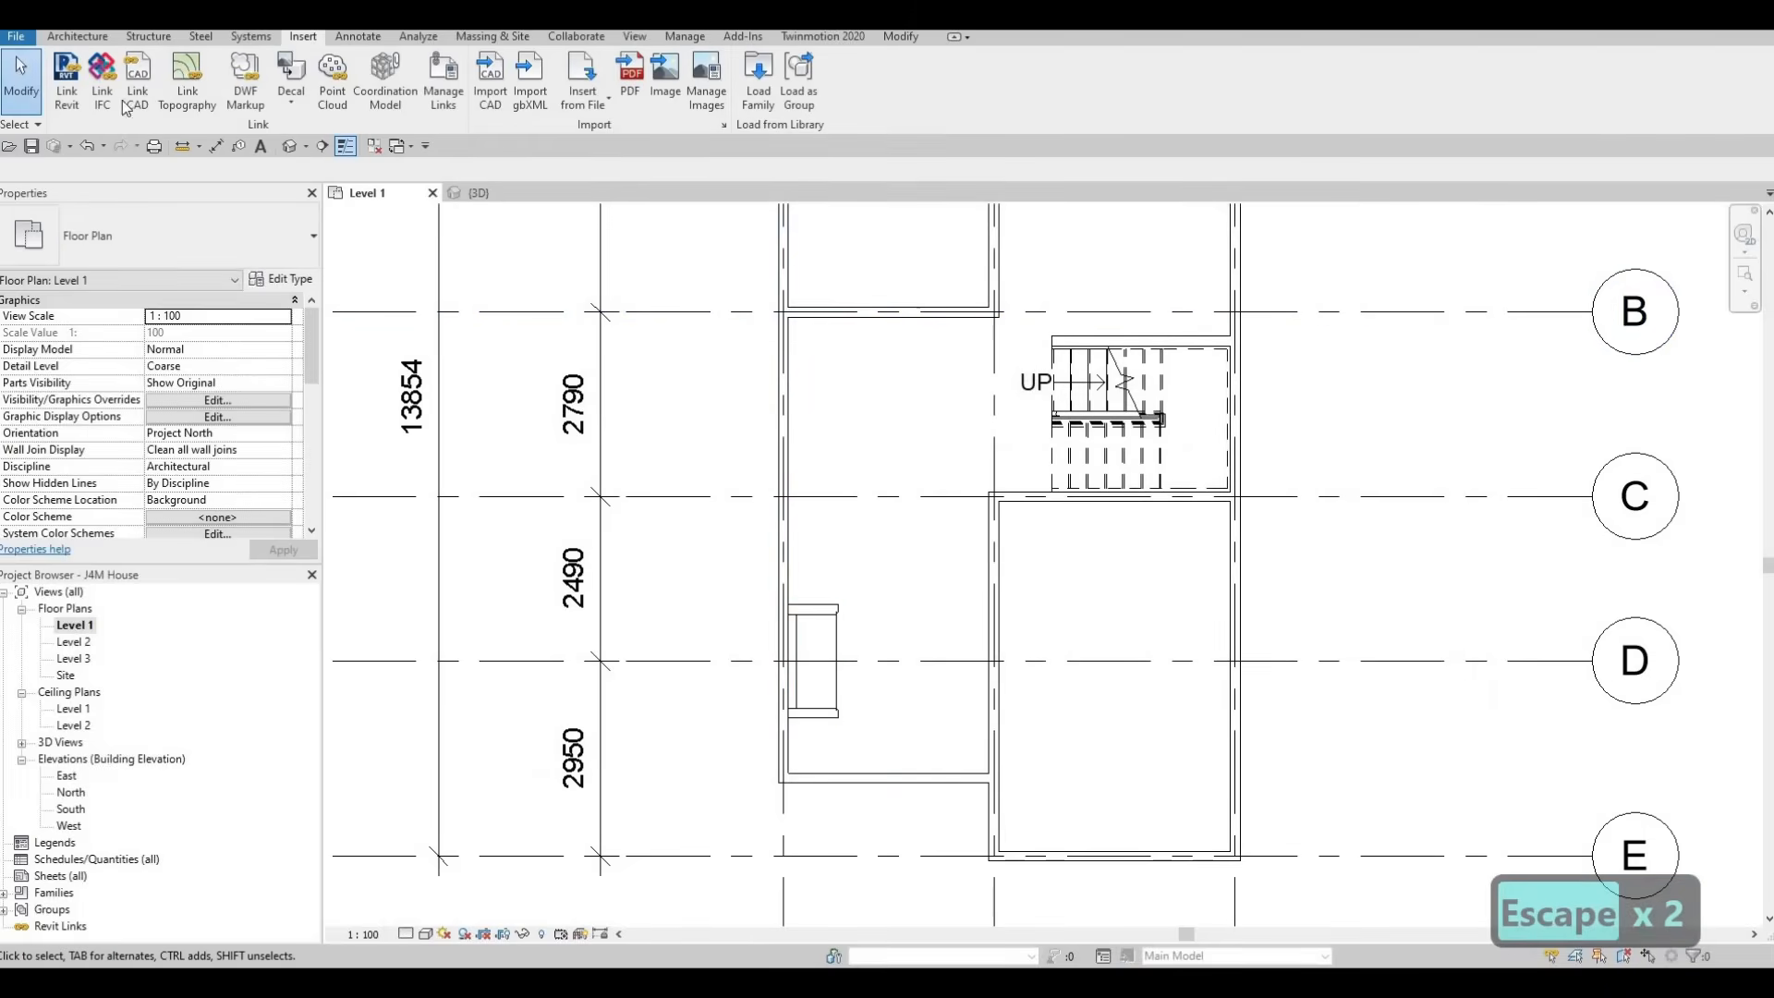
# Review the component families and types available for placement, including the M_Sofa-Corbu family
pyautogui.click(77, 36)
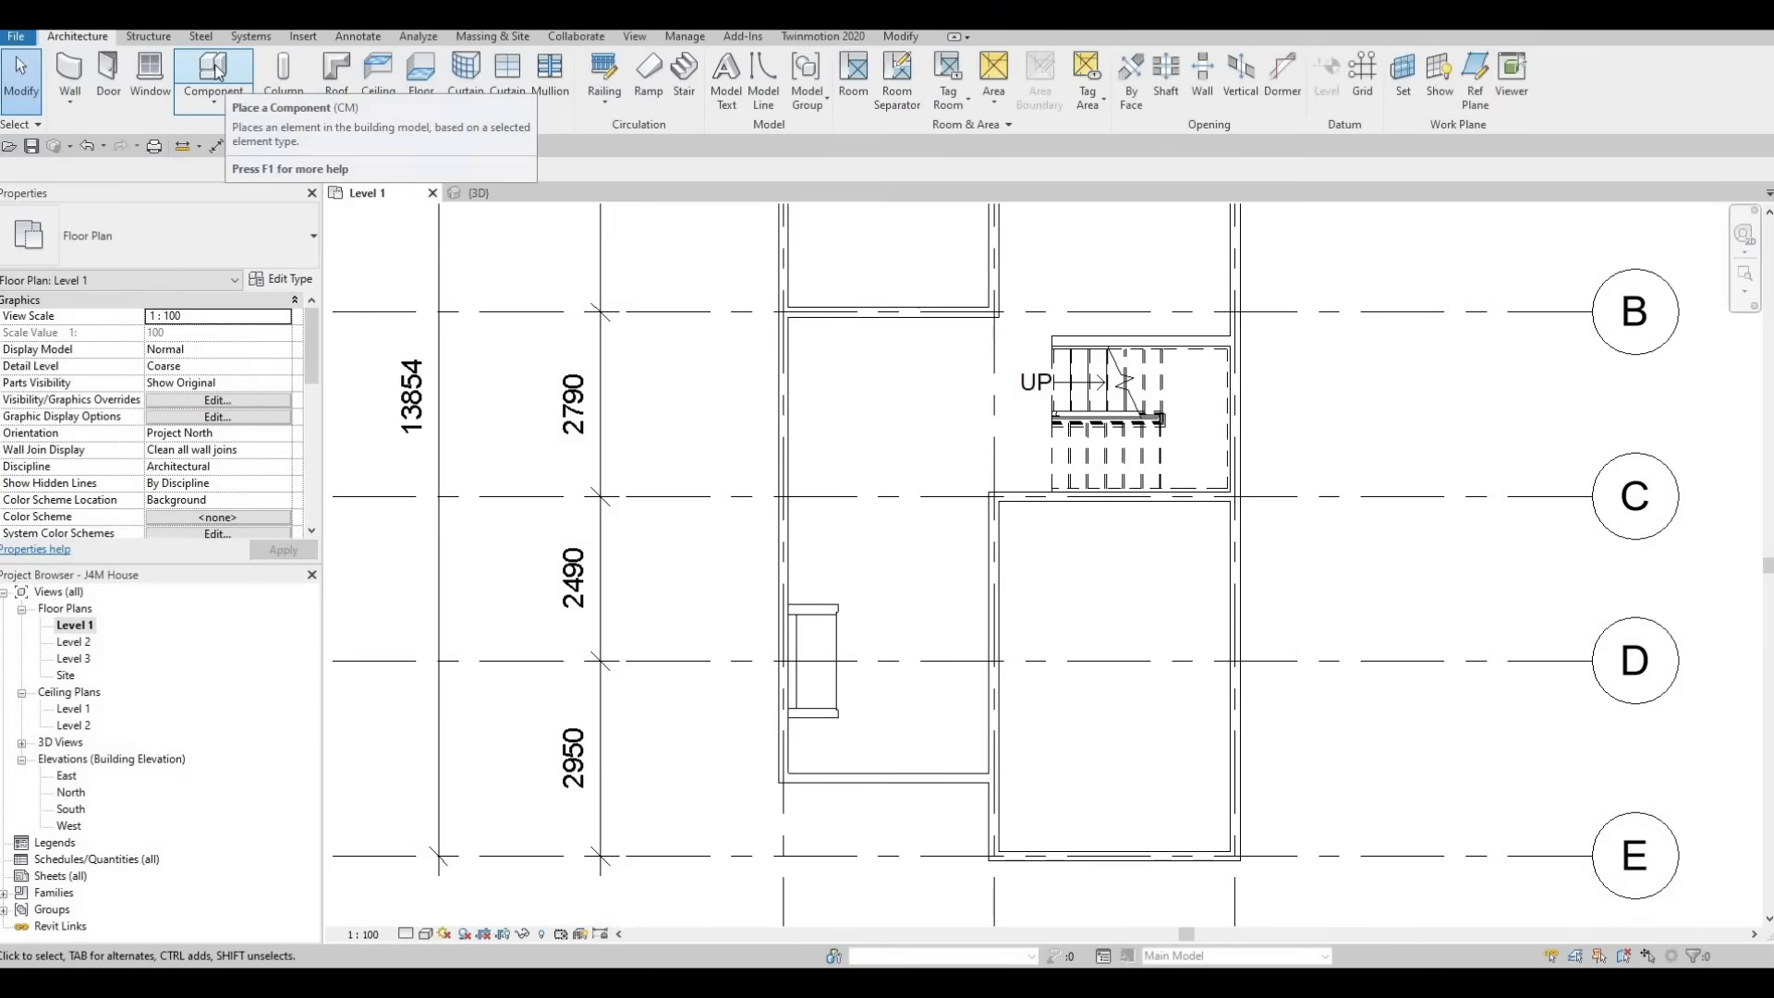
pyautogui.click(216, 94)
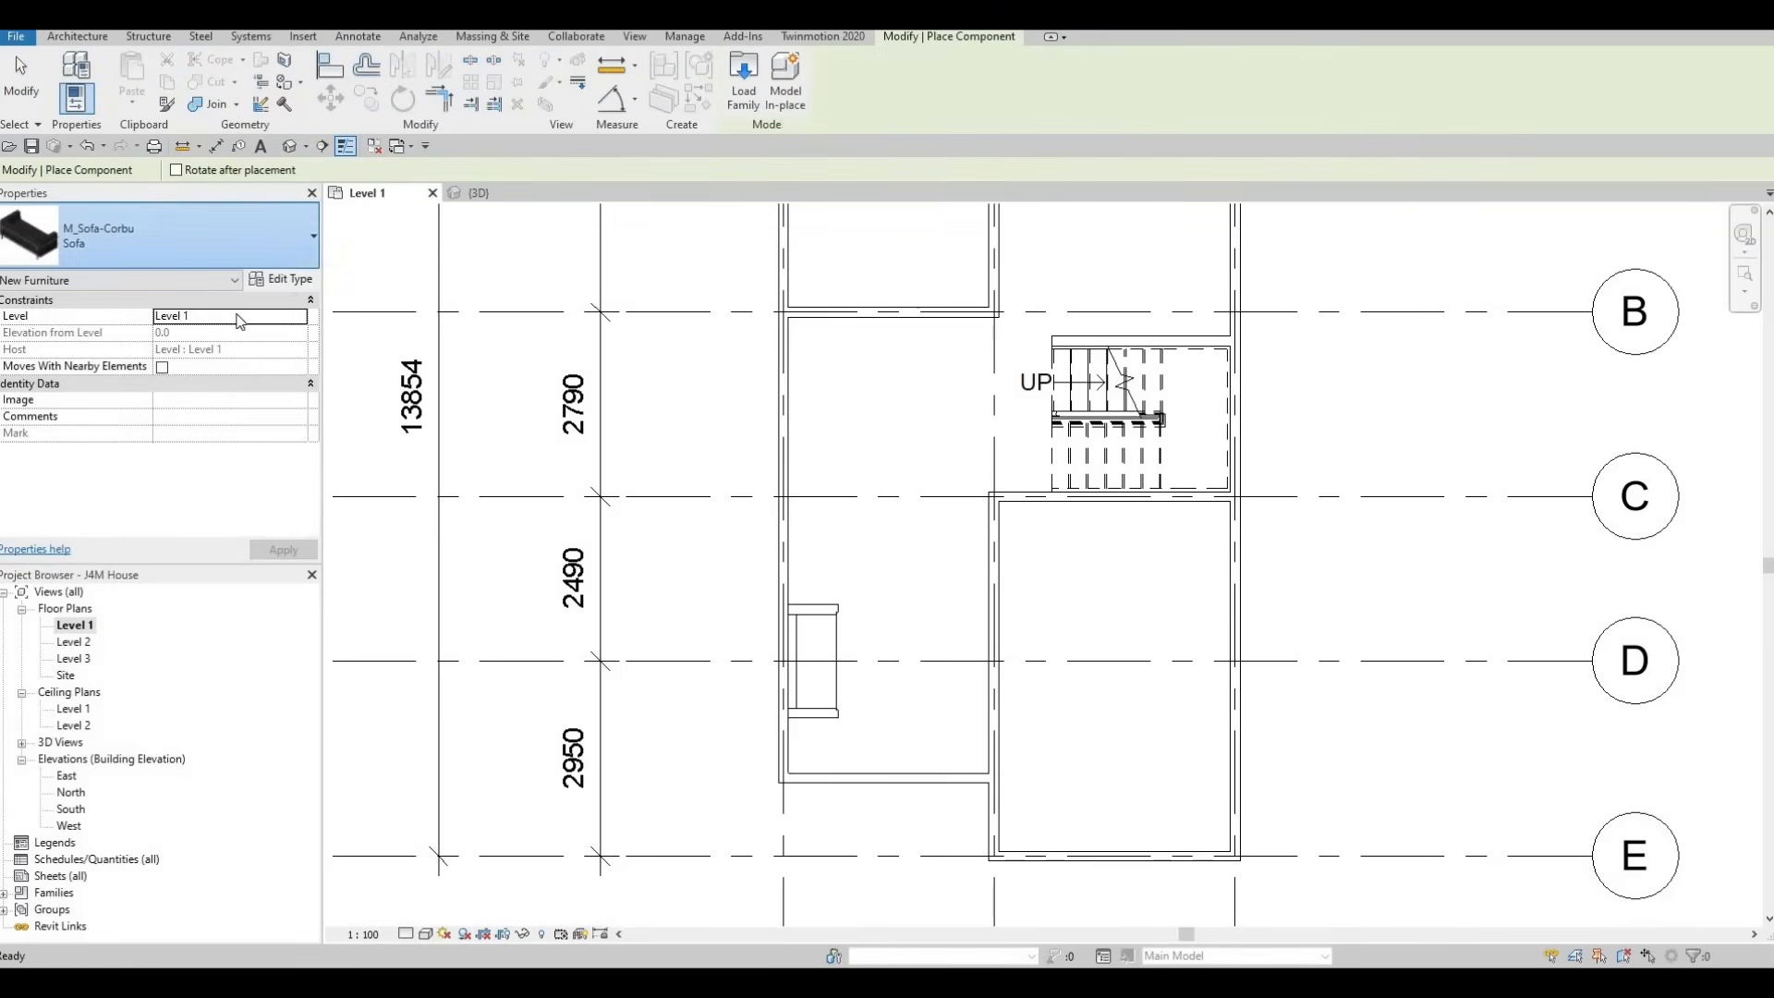
pyautogui.click(268, 236)
pyautogui.scroll(10, 158, 454)
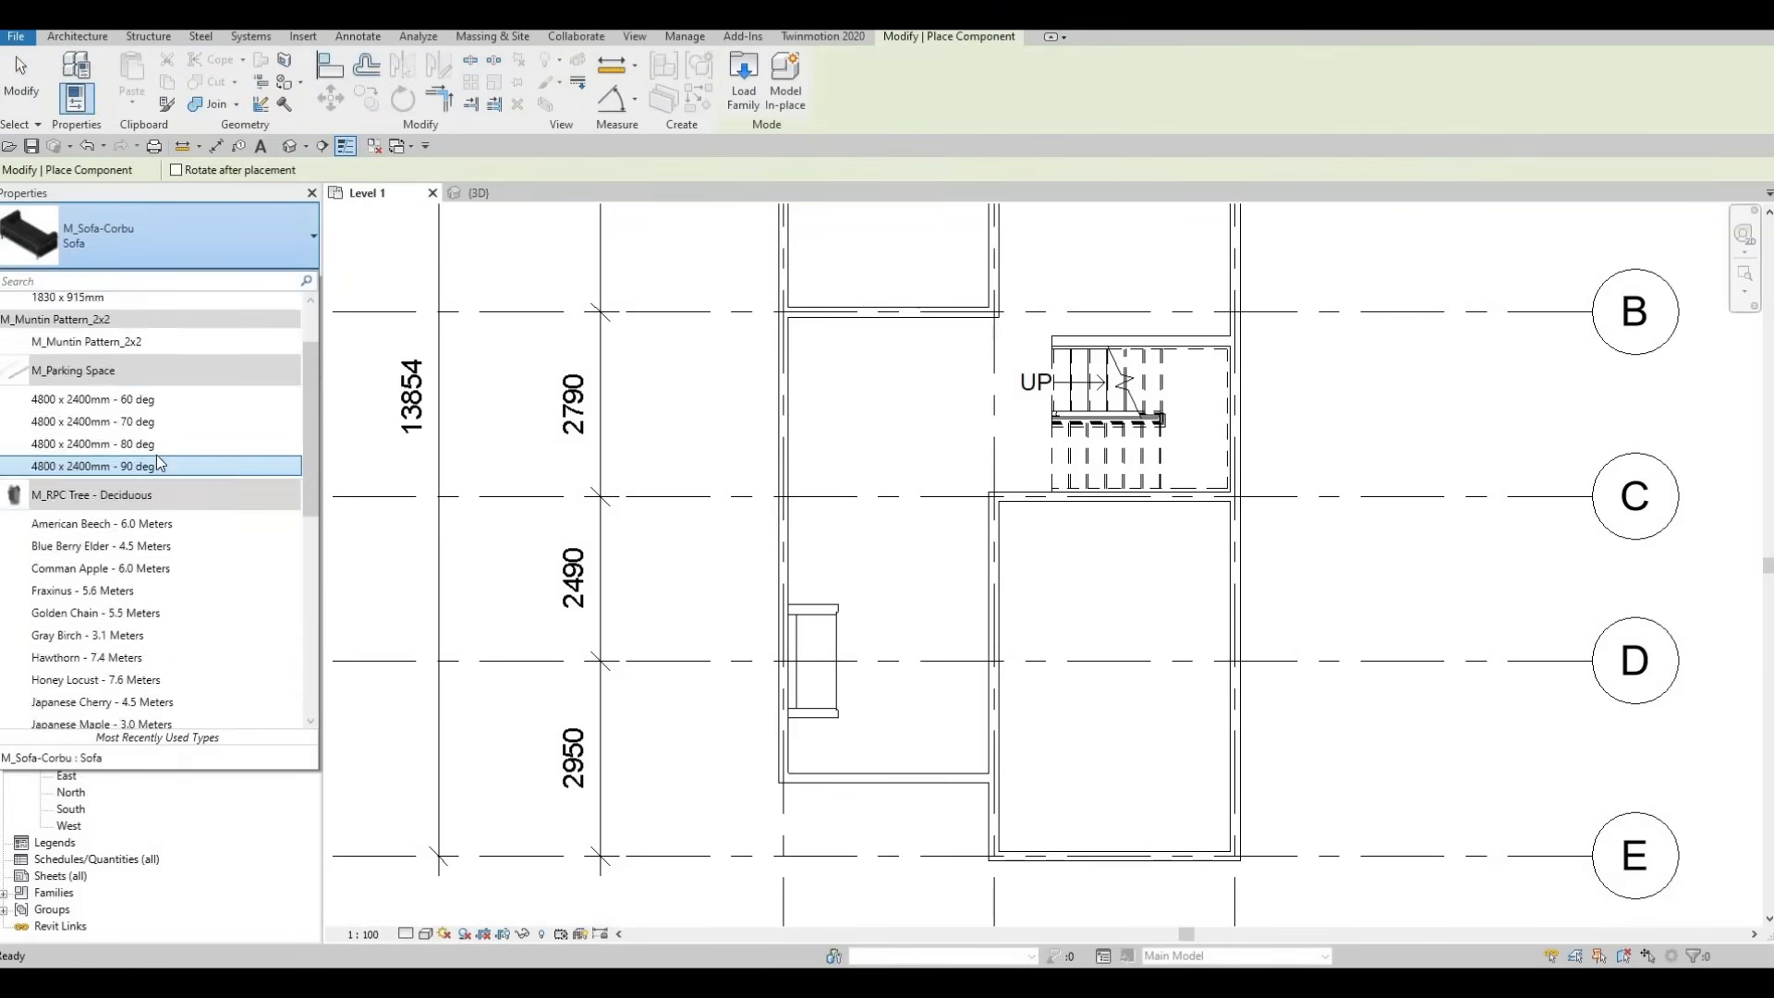
pyautogui.scroll(-8, 153, 391)
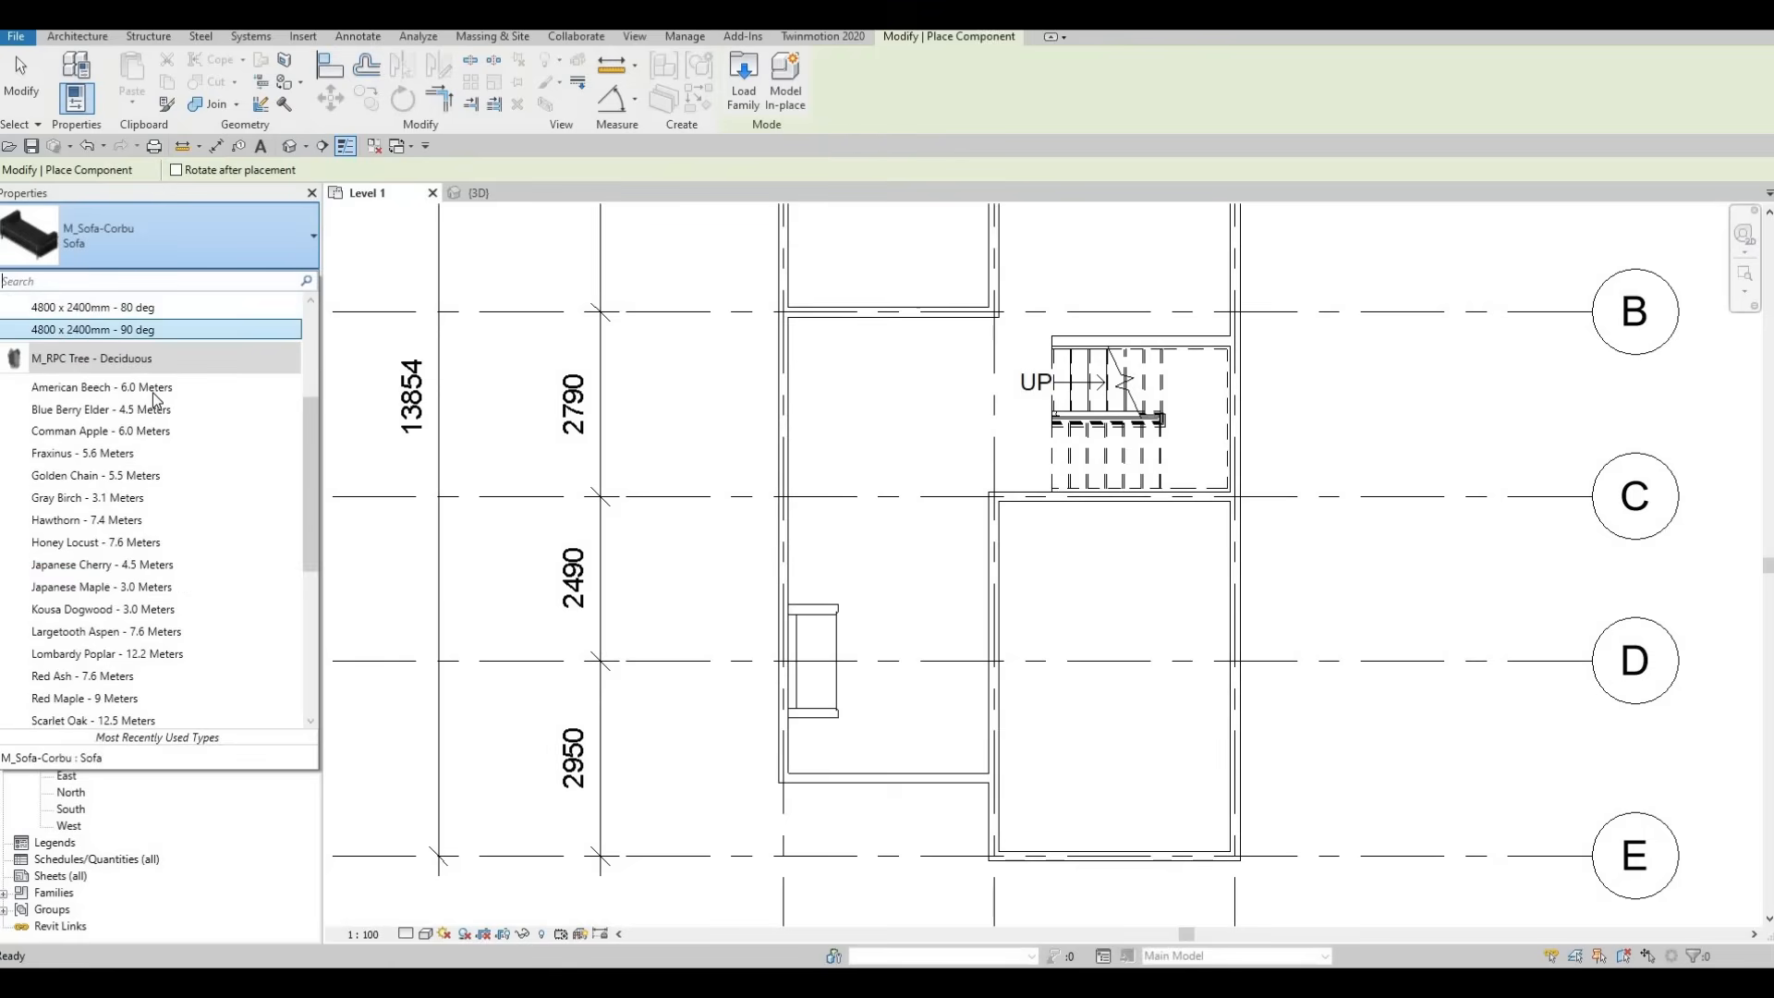
pyautogui.scroll(-2, 148, 417)
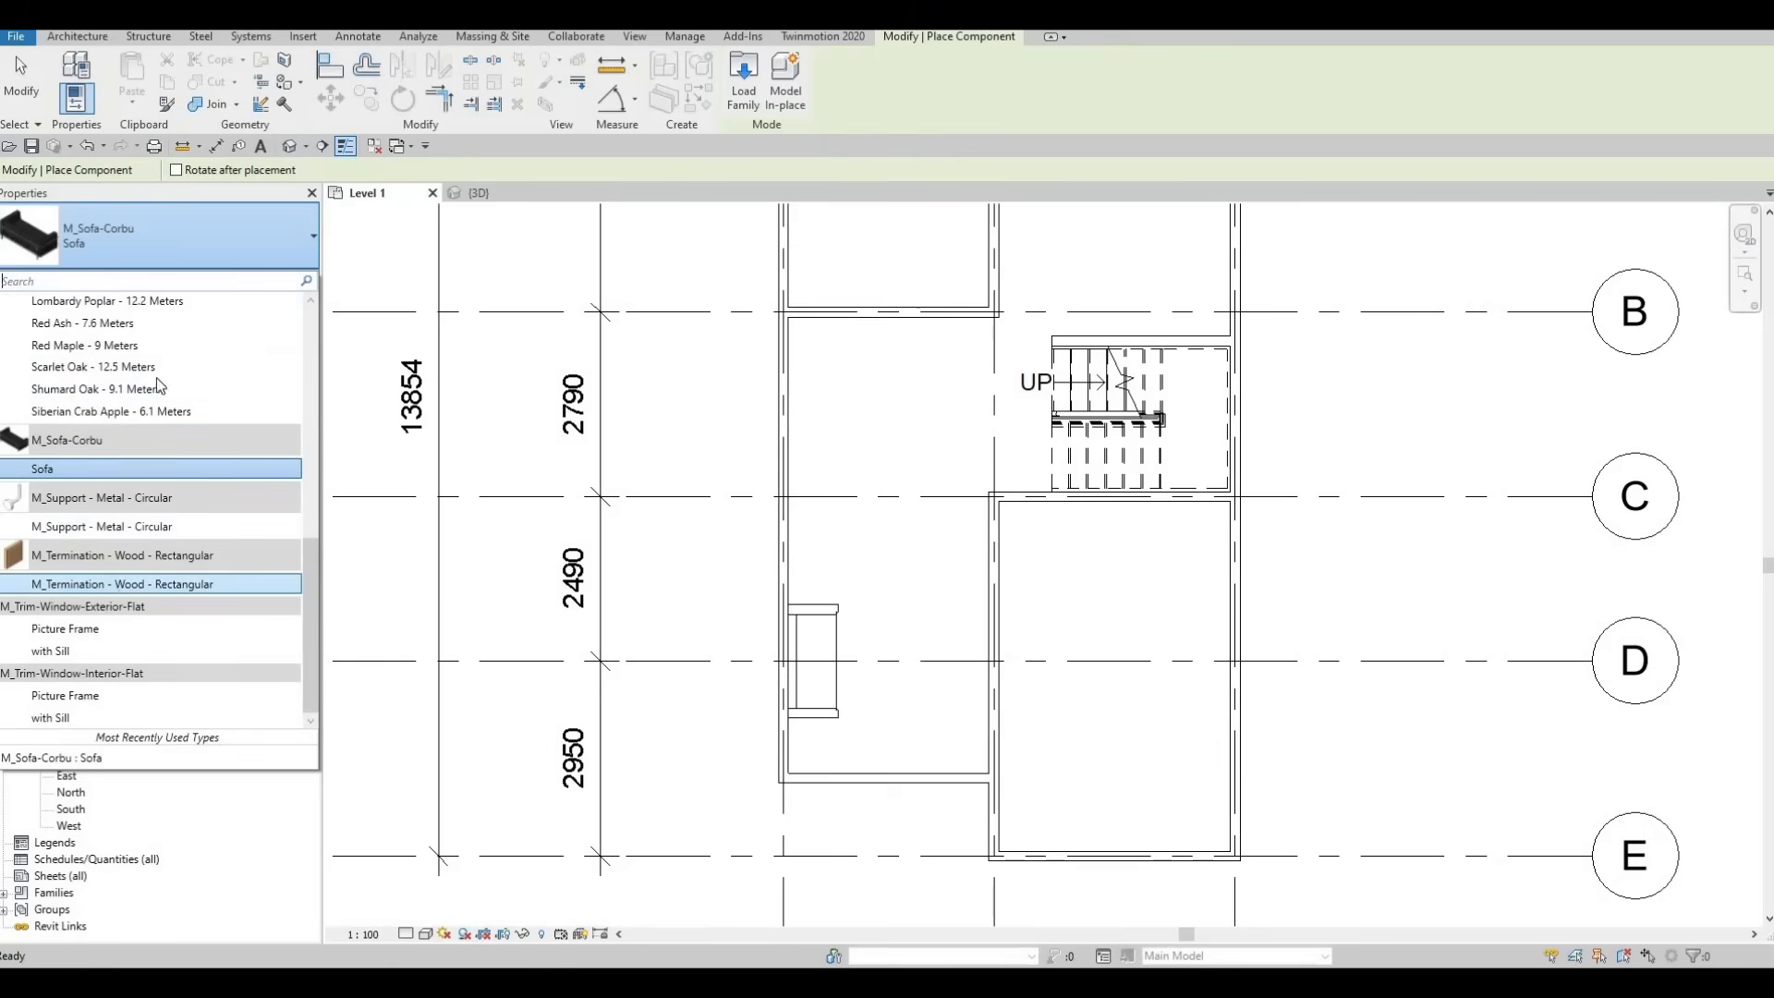
pyautogui.scroll(8, 152, 417)
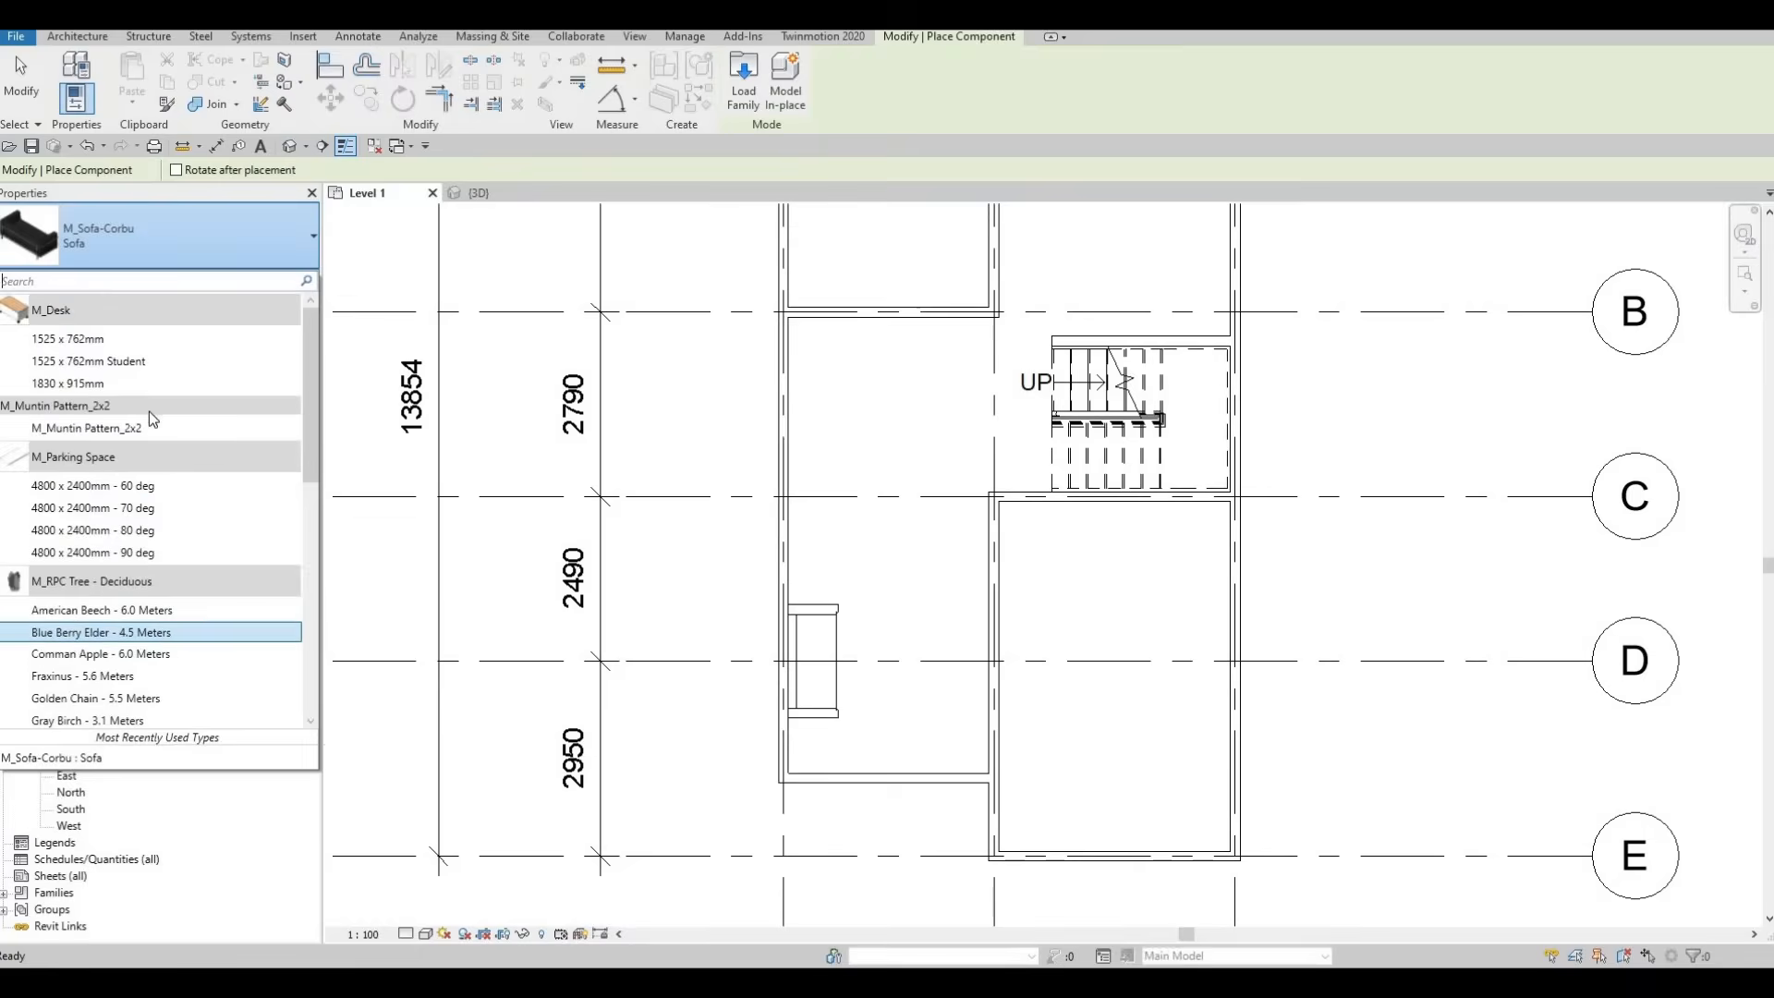
pyautogui.scroll(-8, 148, 412)
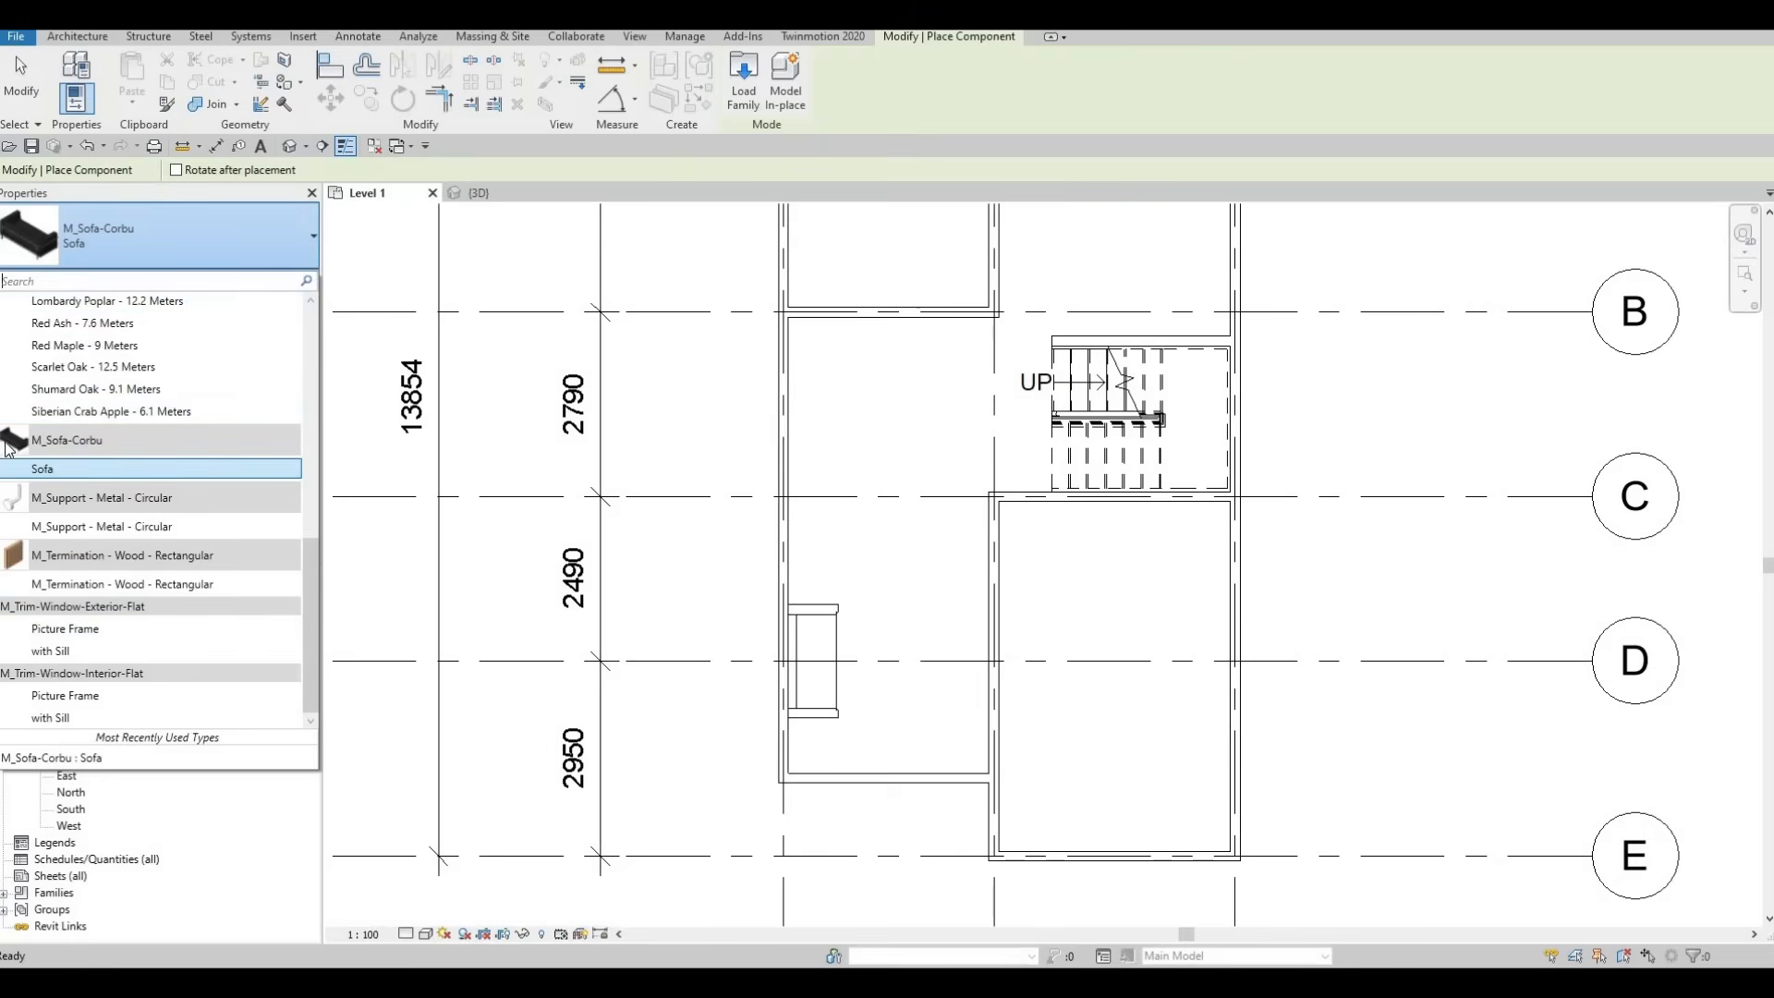
pyautogui.moveTo(19, 445)
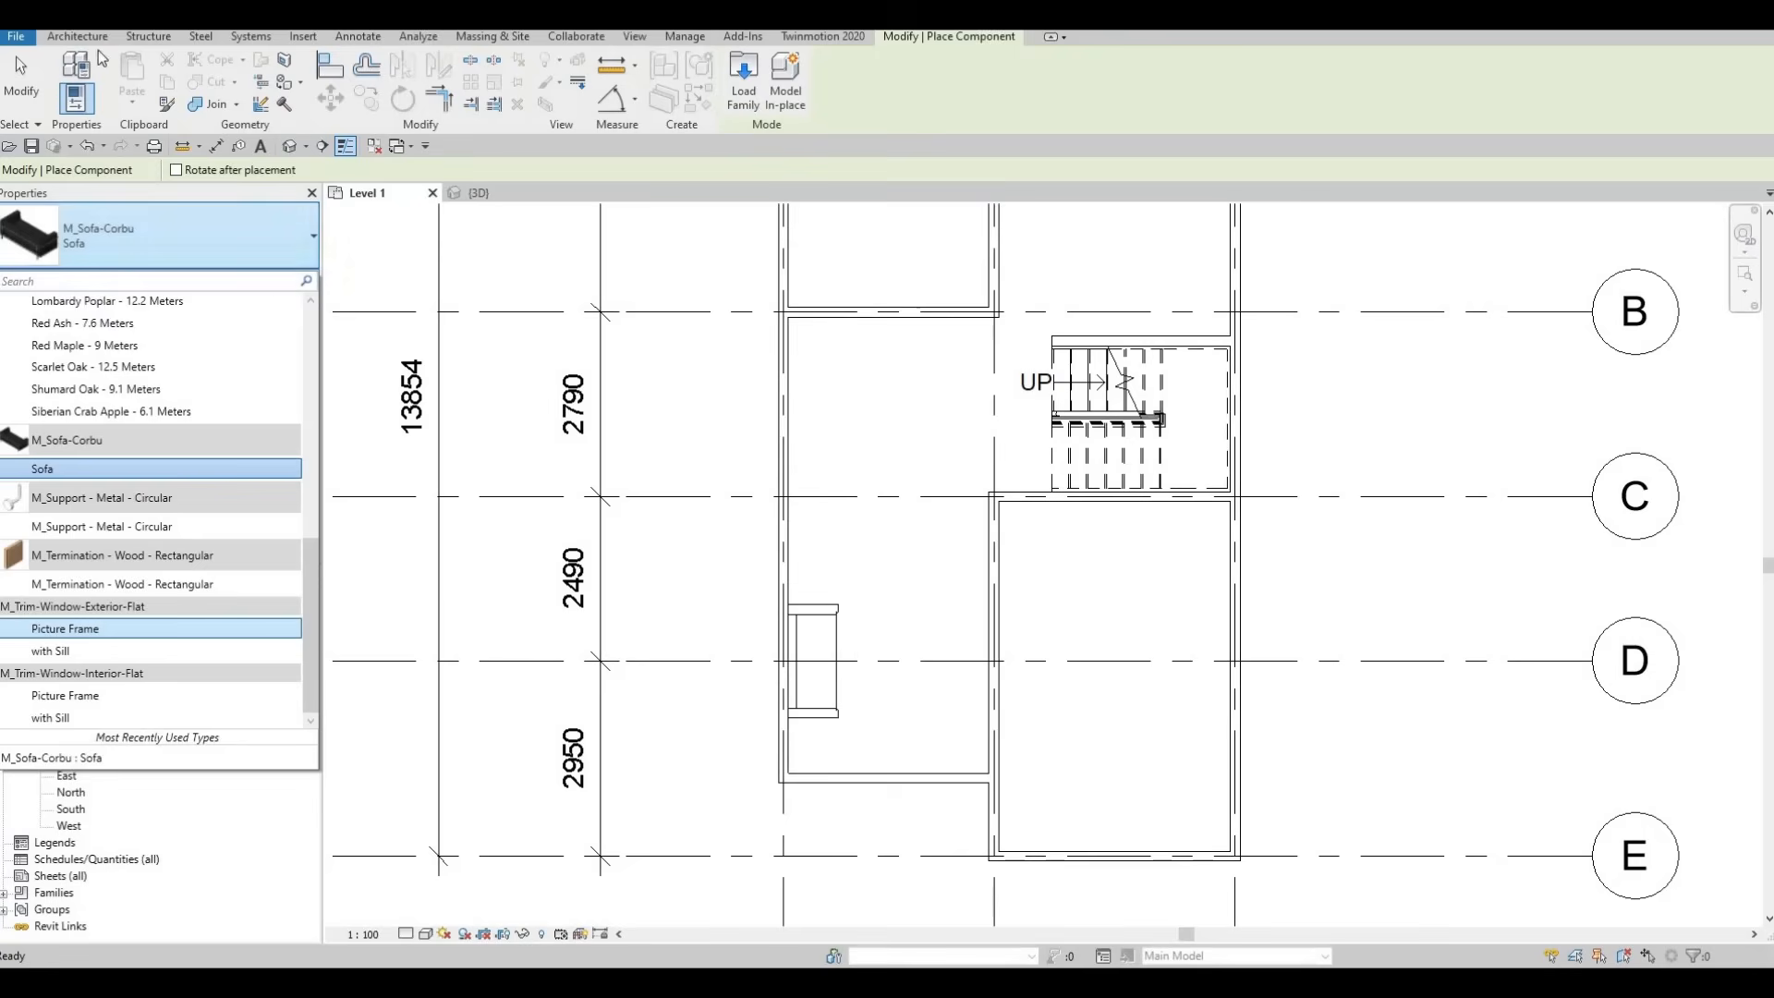
pyautogui.press('Escape')
pyautogui.press('Escape')
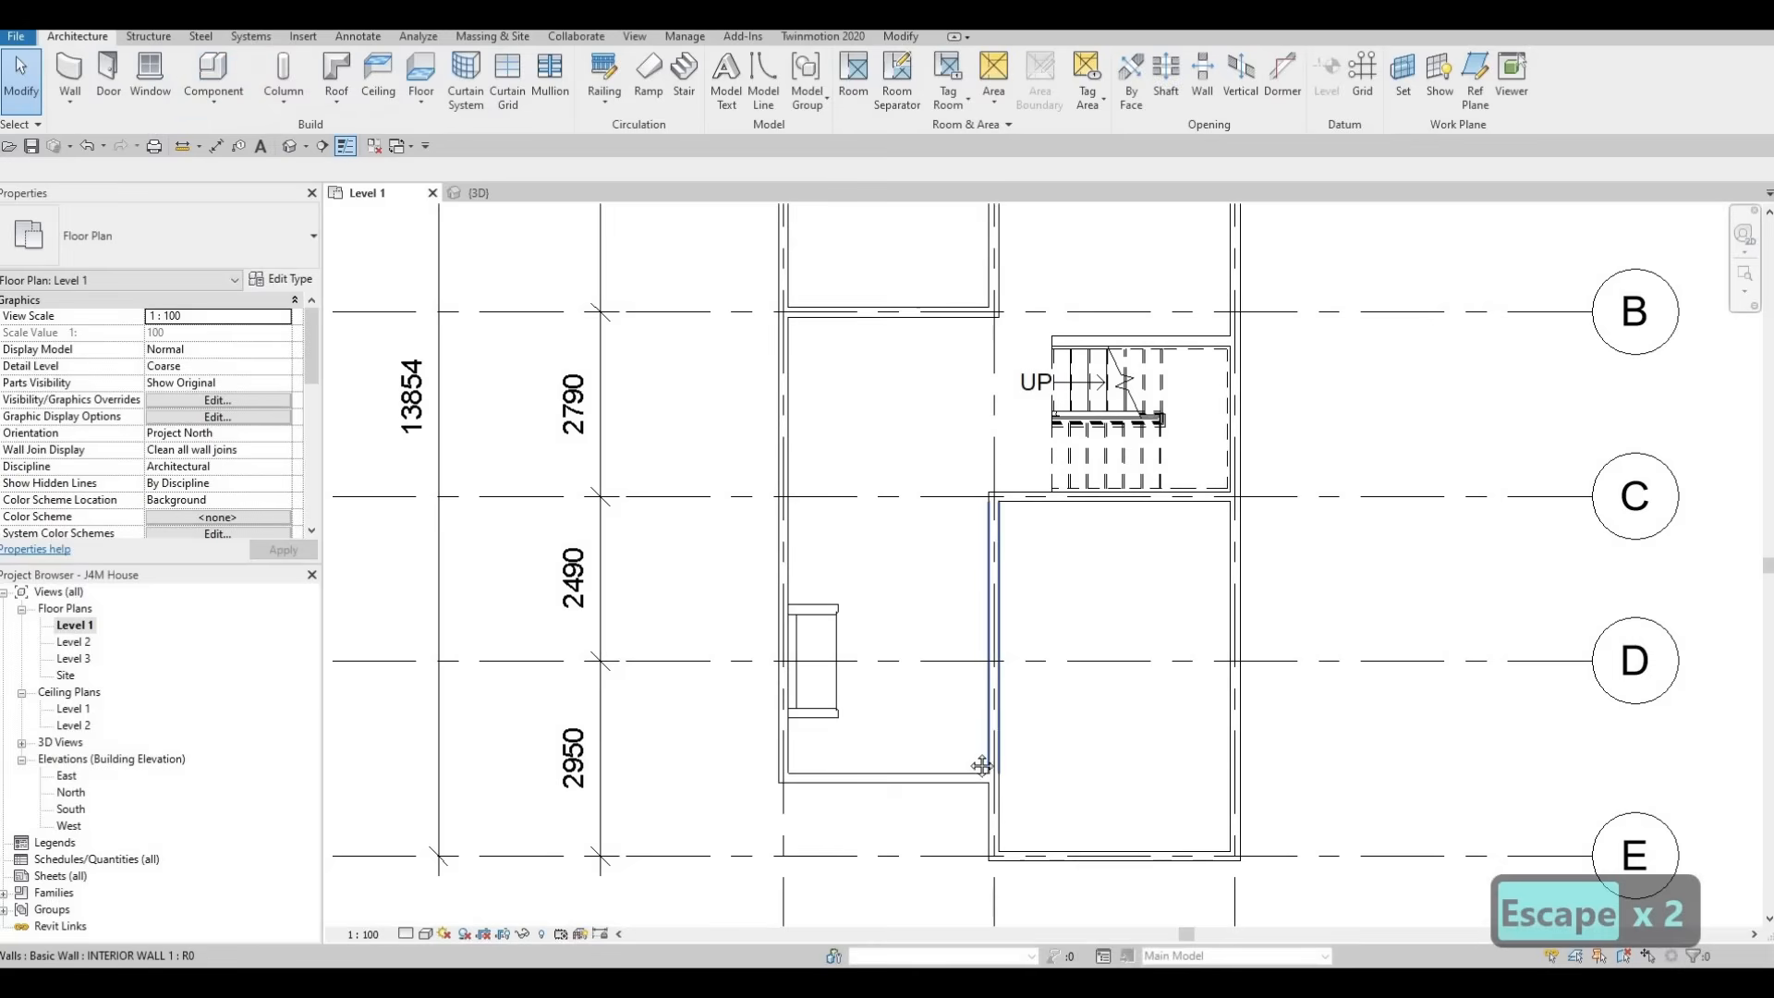
pyautogui.press('Escape')
pyautogui.press('Escape')
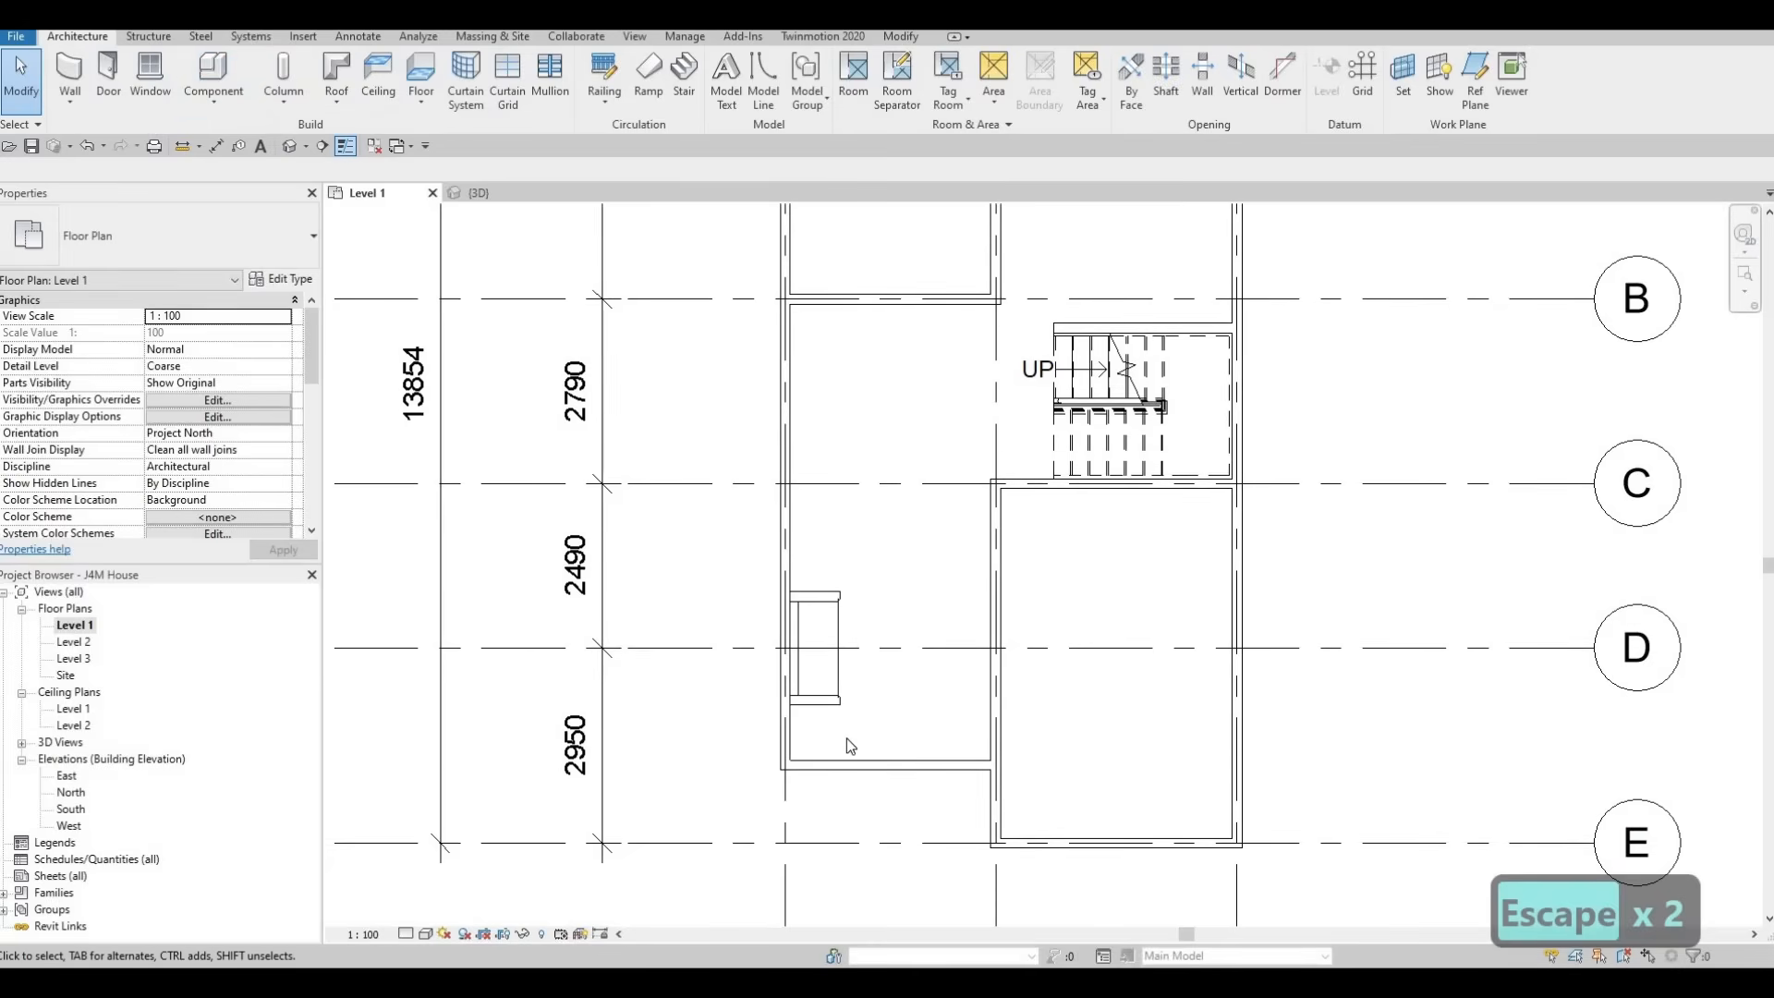
# Load the M_Chair-Corbu family from the library's Seating folder
pyautogui.click(602, 407)
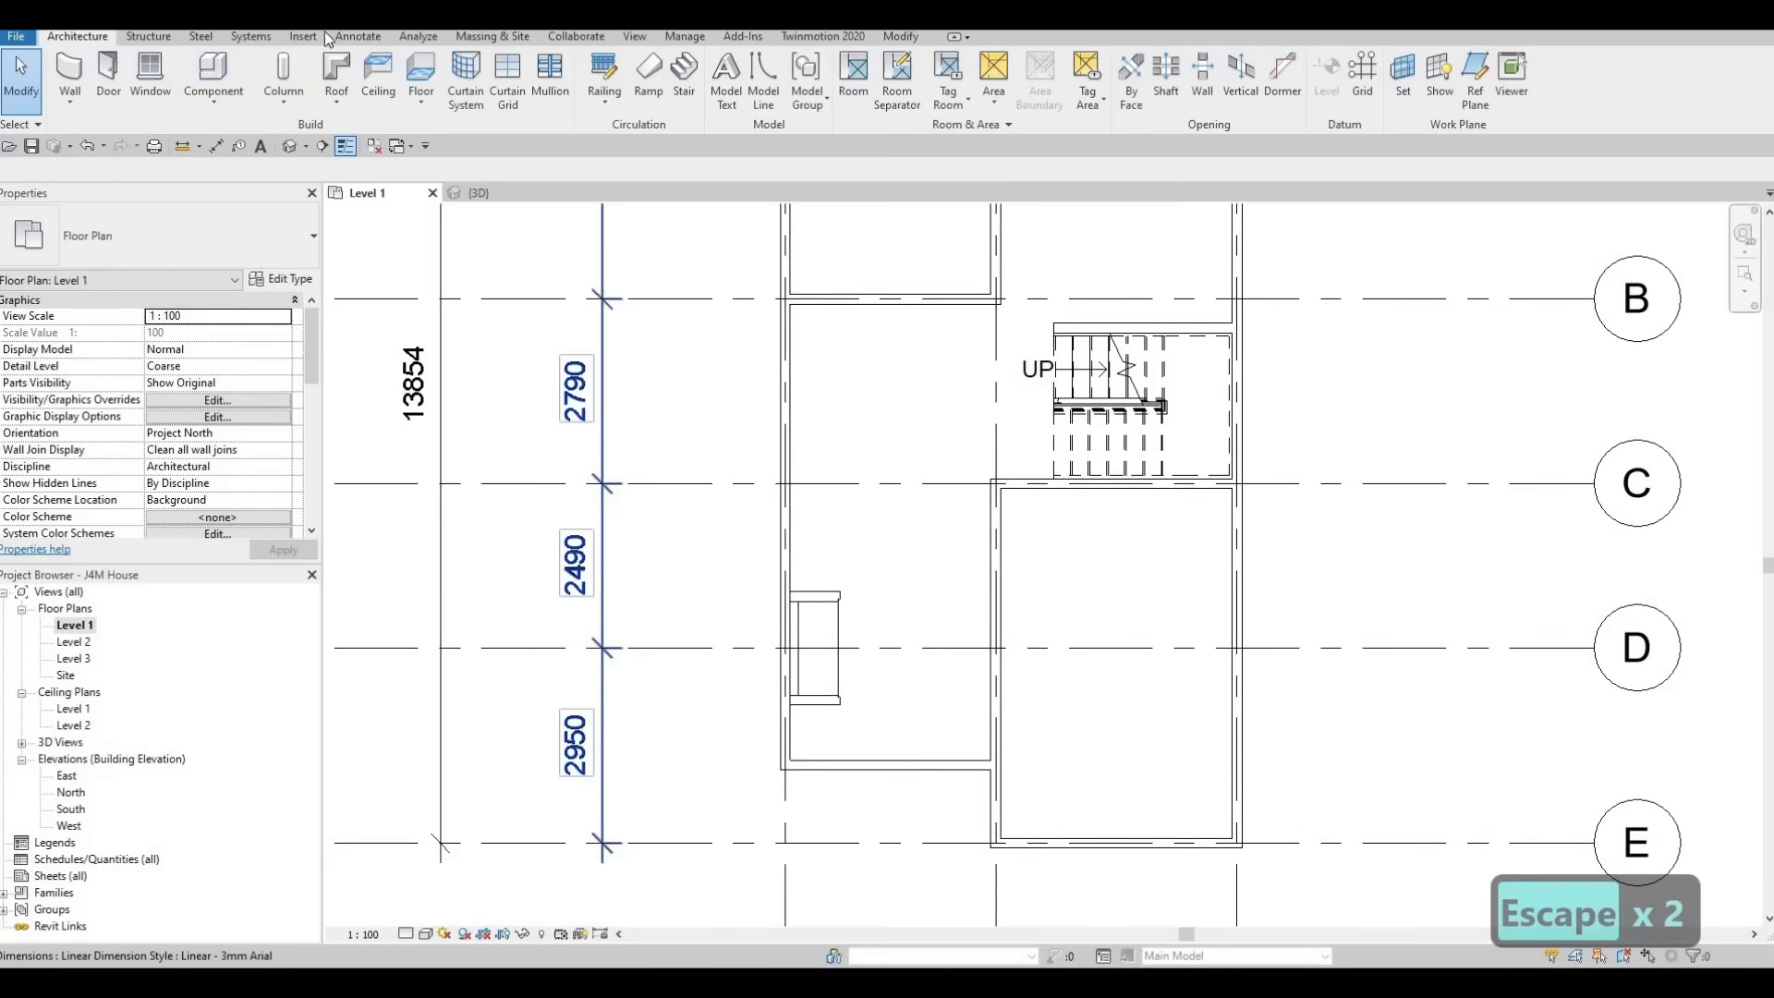
pyautogui.click(303, 36)
pyautogui.click(758, 73)
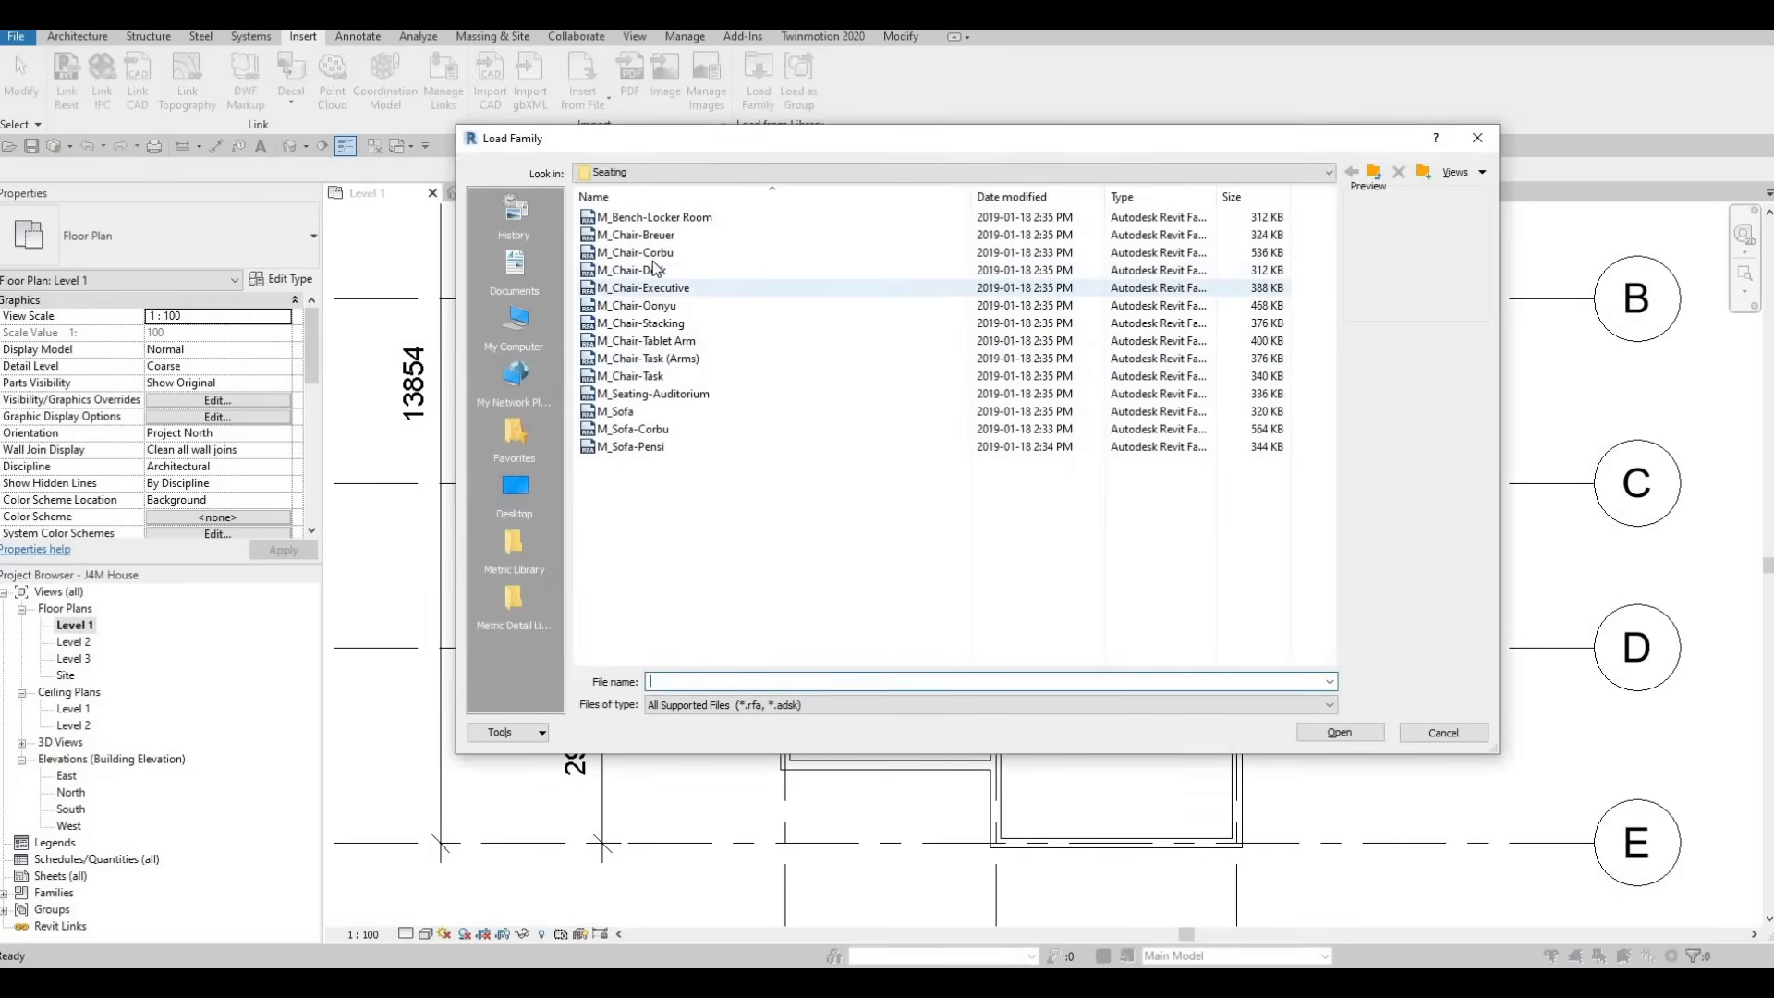
pyautogui.click(654, 254)
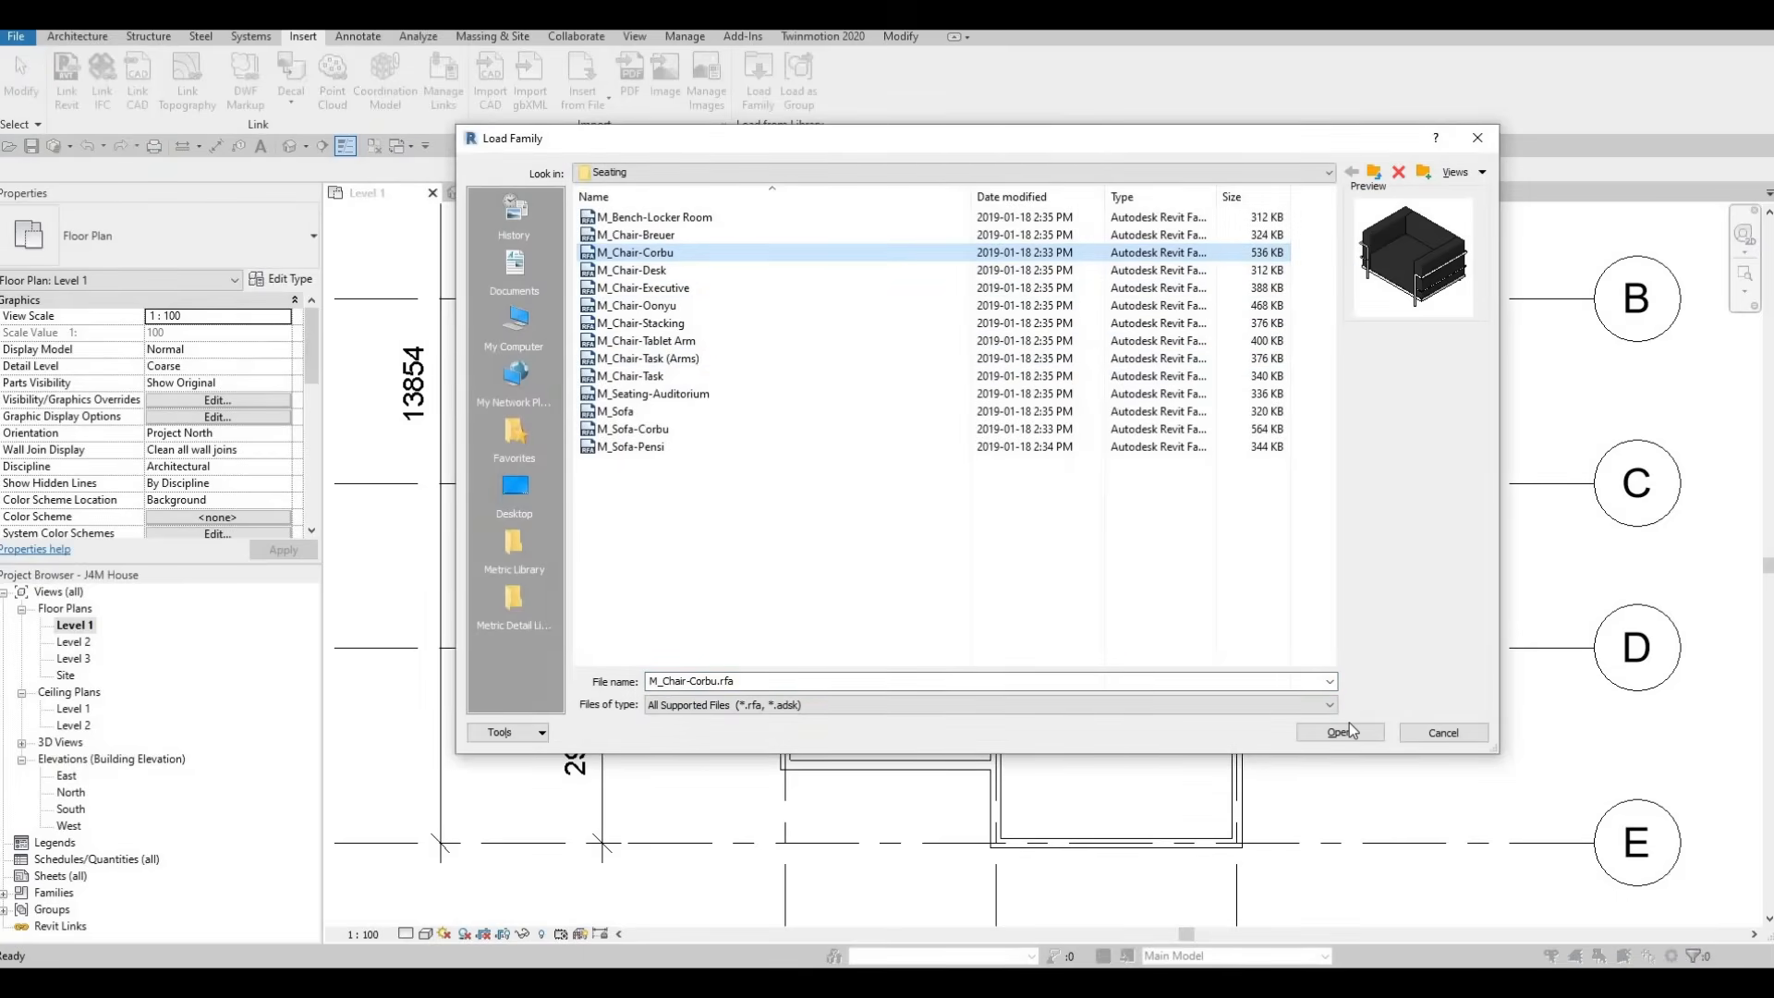
pyautogui.click(1344, 732)
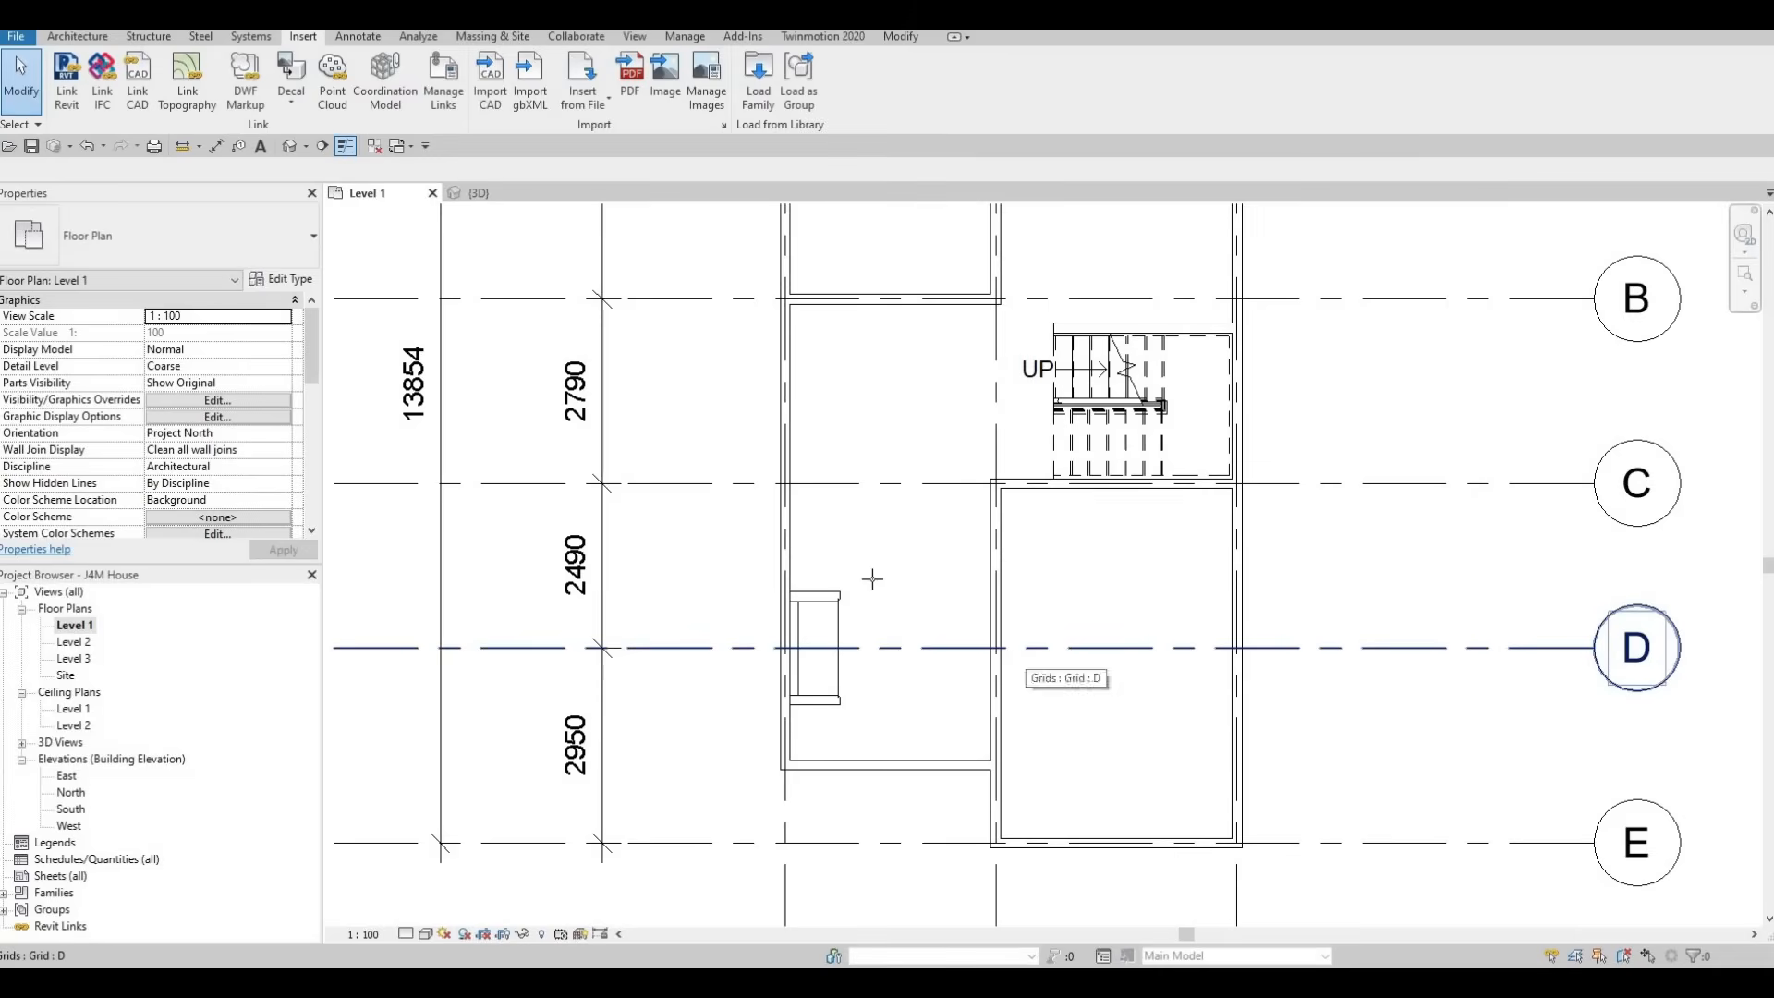
# Place the M_Chair-Corbu chair near the sofa on Level 1, about 1000 mm below grid C and 1200 mm from the interior wall
pyautogui.press('c')
pyautogui.press('m')
pyautogui.scroll(4, 874, 576)
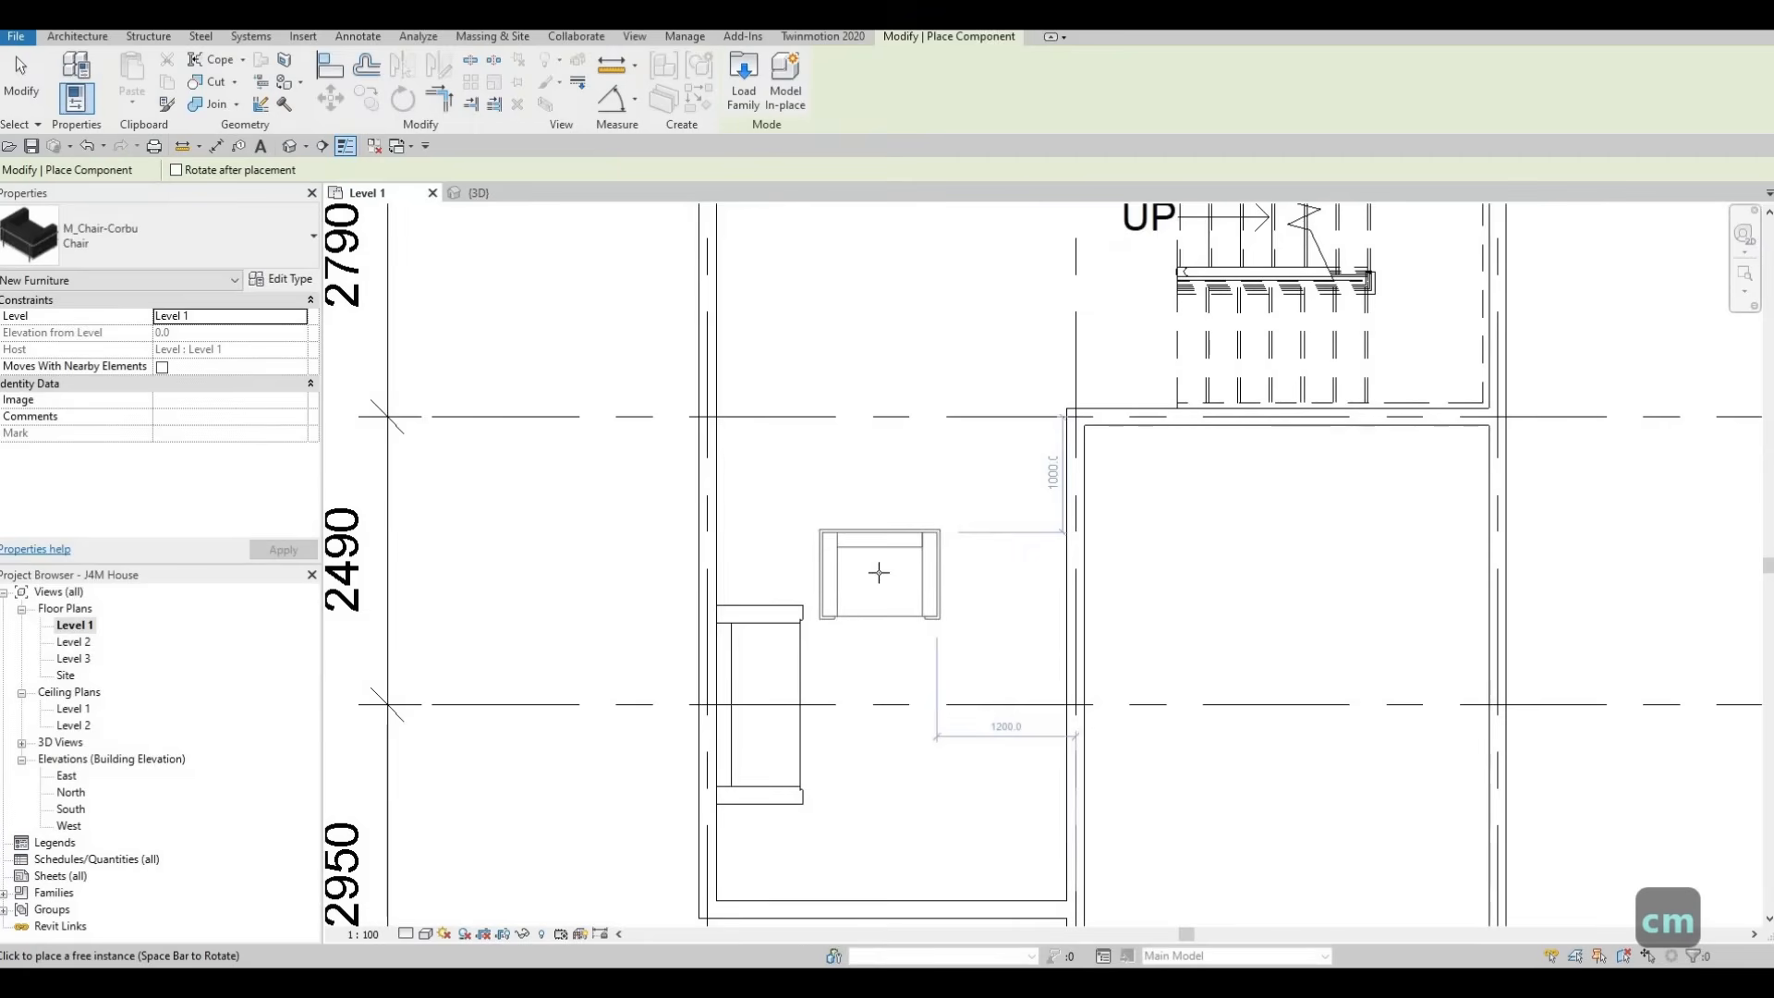
pyautogui.click(878, 573)
pyautogui.press('Escape')
pyautogui.press('Escape')
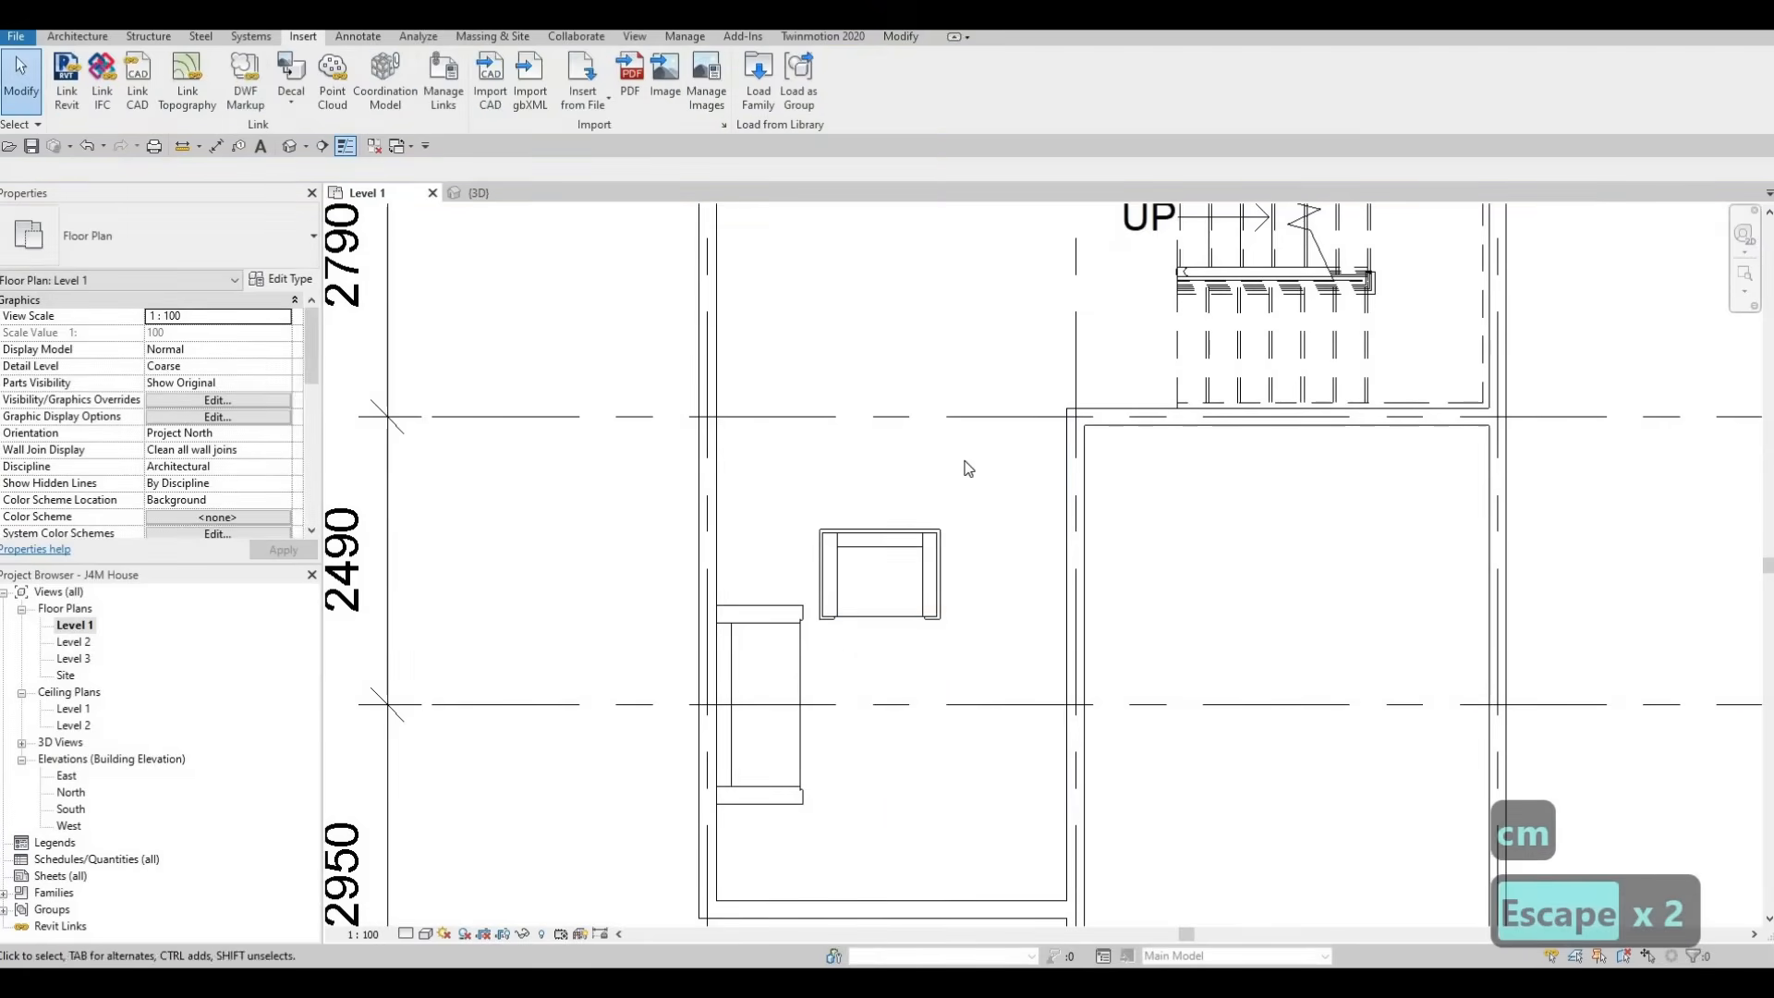
# Duplicate the M_Sofa-Corbu sofa's type as Sofa 2 and set its depth to 550 mm
pyautogui.moveTo(846, 643); pyautogui.dragTo(952, 442, button='middle')
pyautogui.scroll(-1, 911, 451)
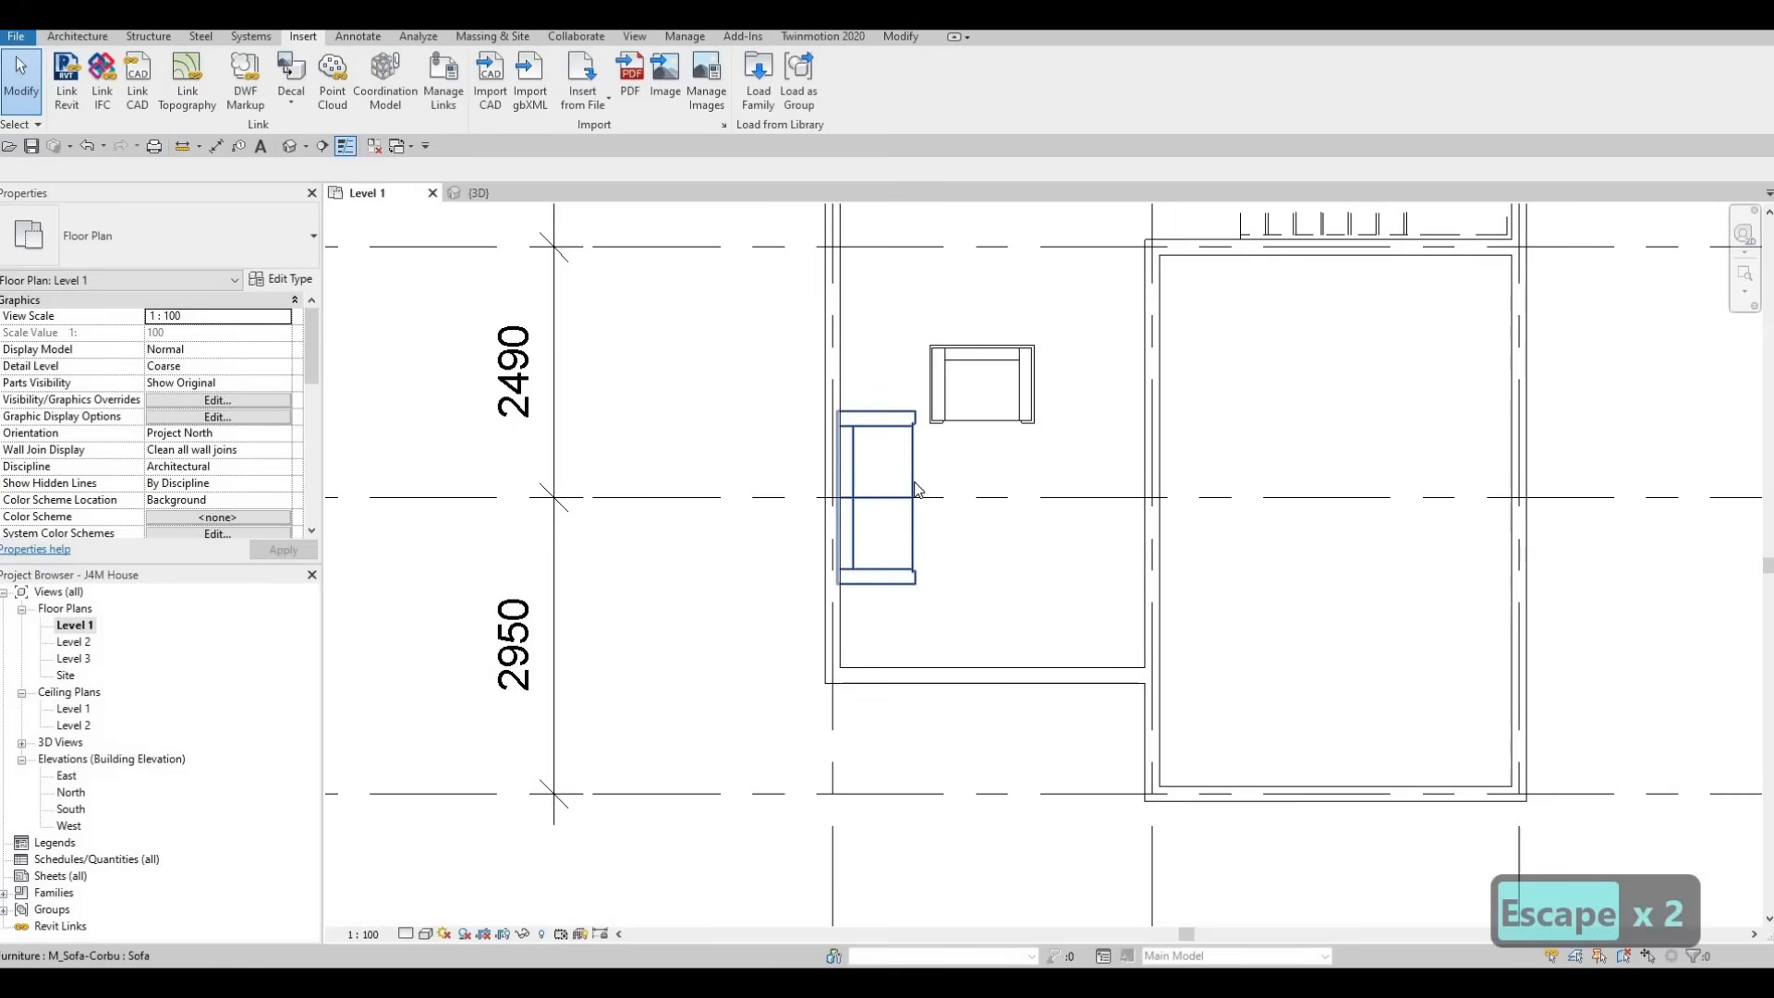
pyautogui.moveTo(925, 452); pyautogui.dragTo(903, 483, button='middle')
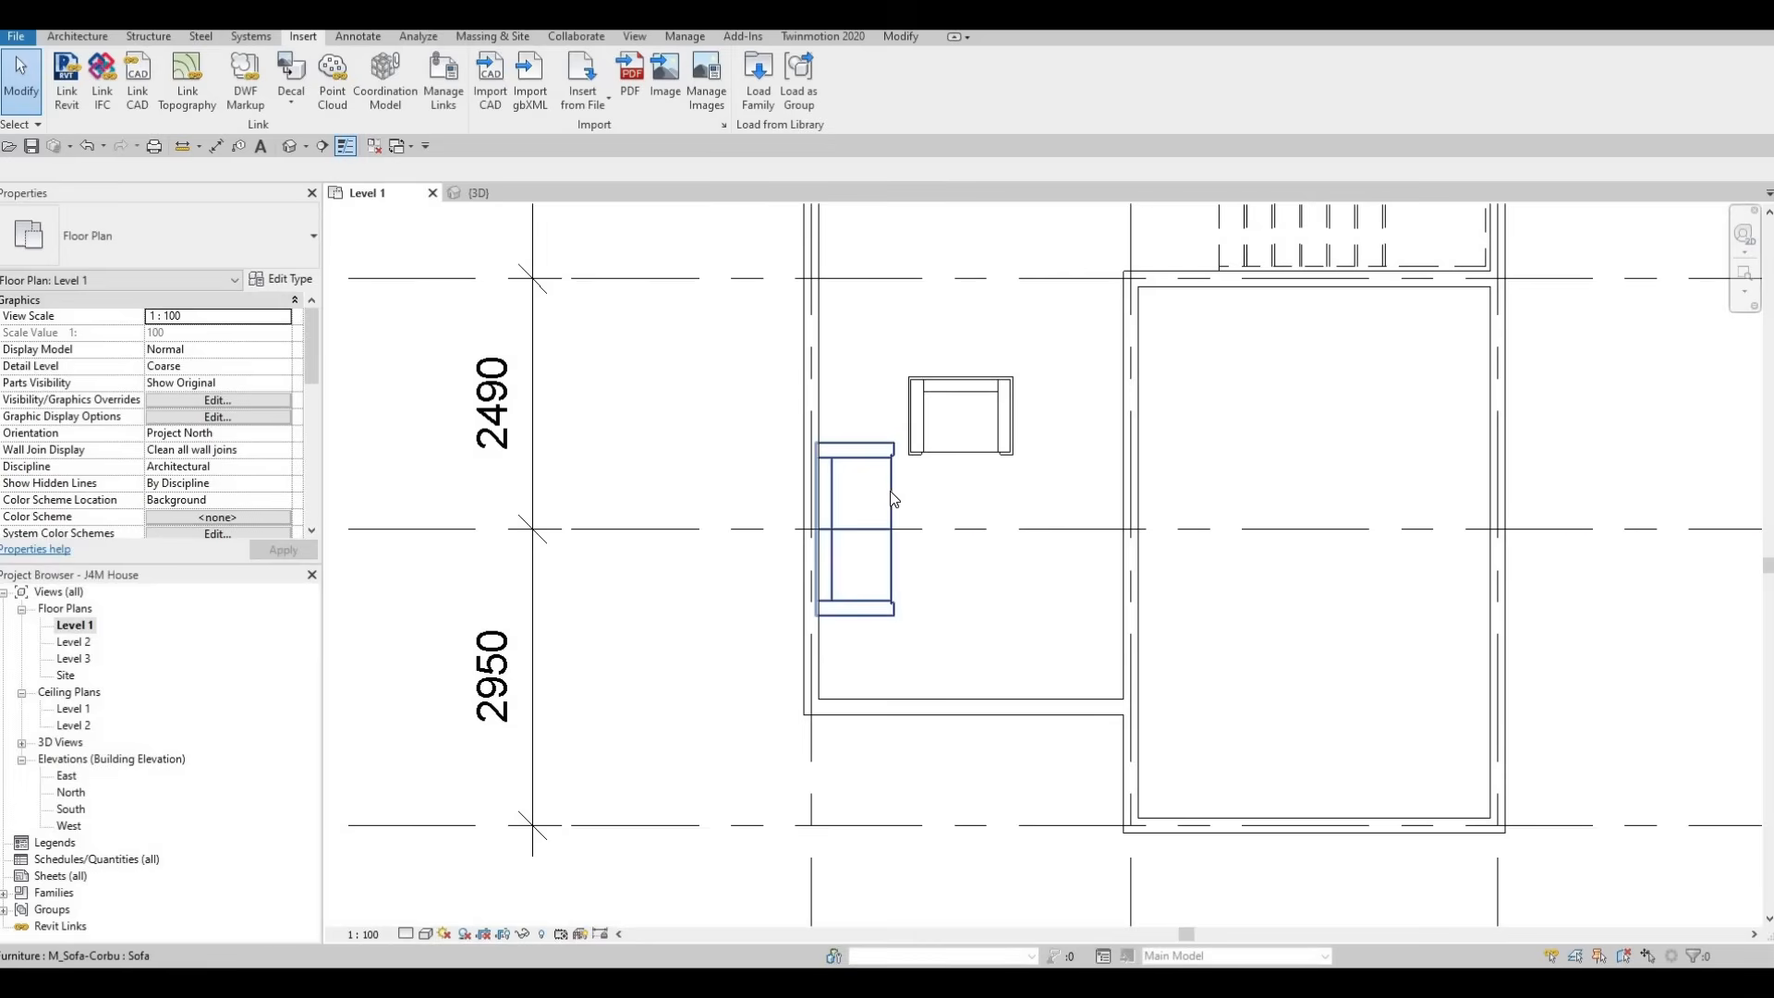
pyautogui.click(828, 499)
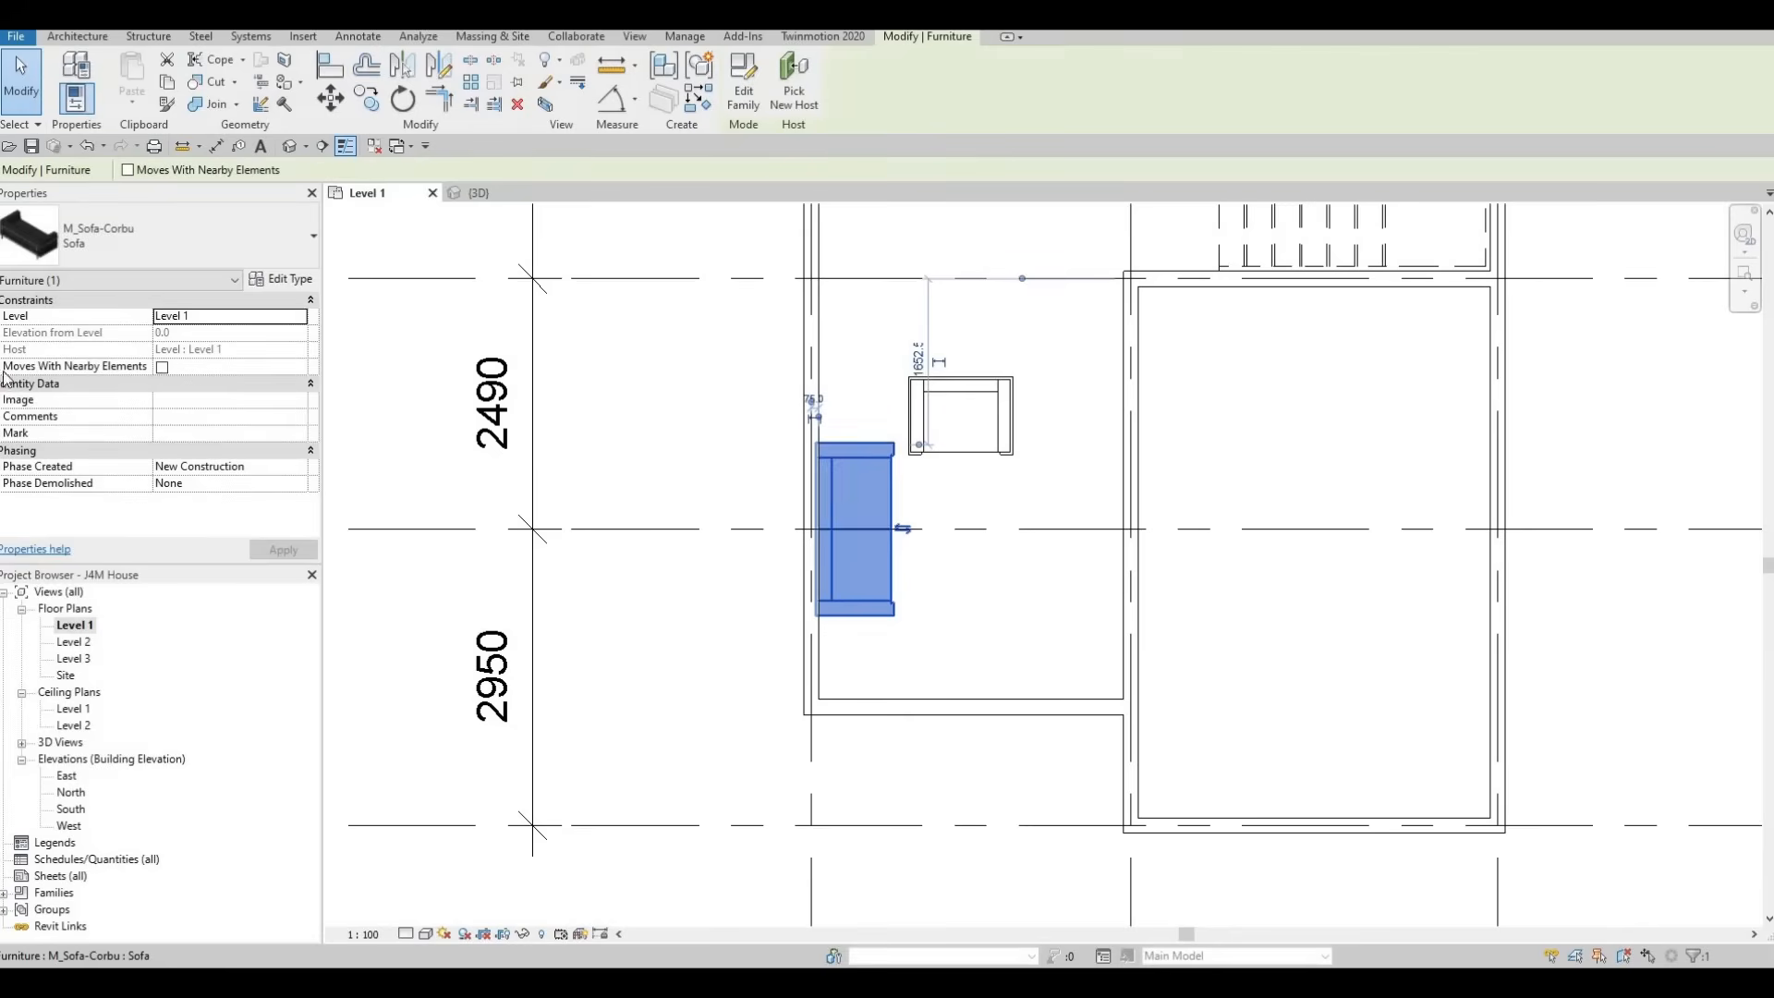
pyautogui.click(281, 280)
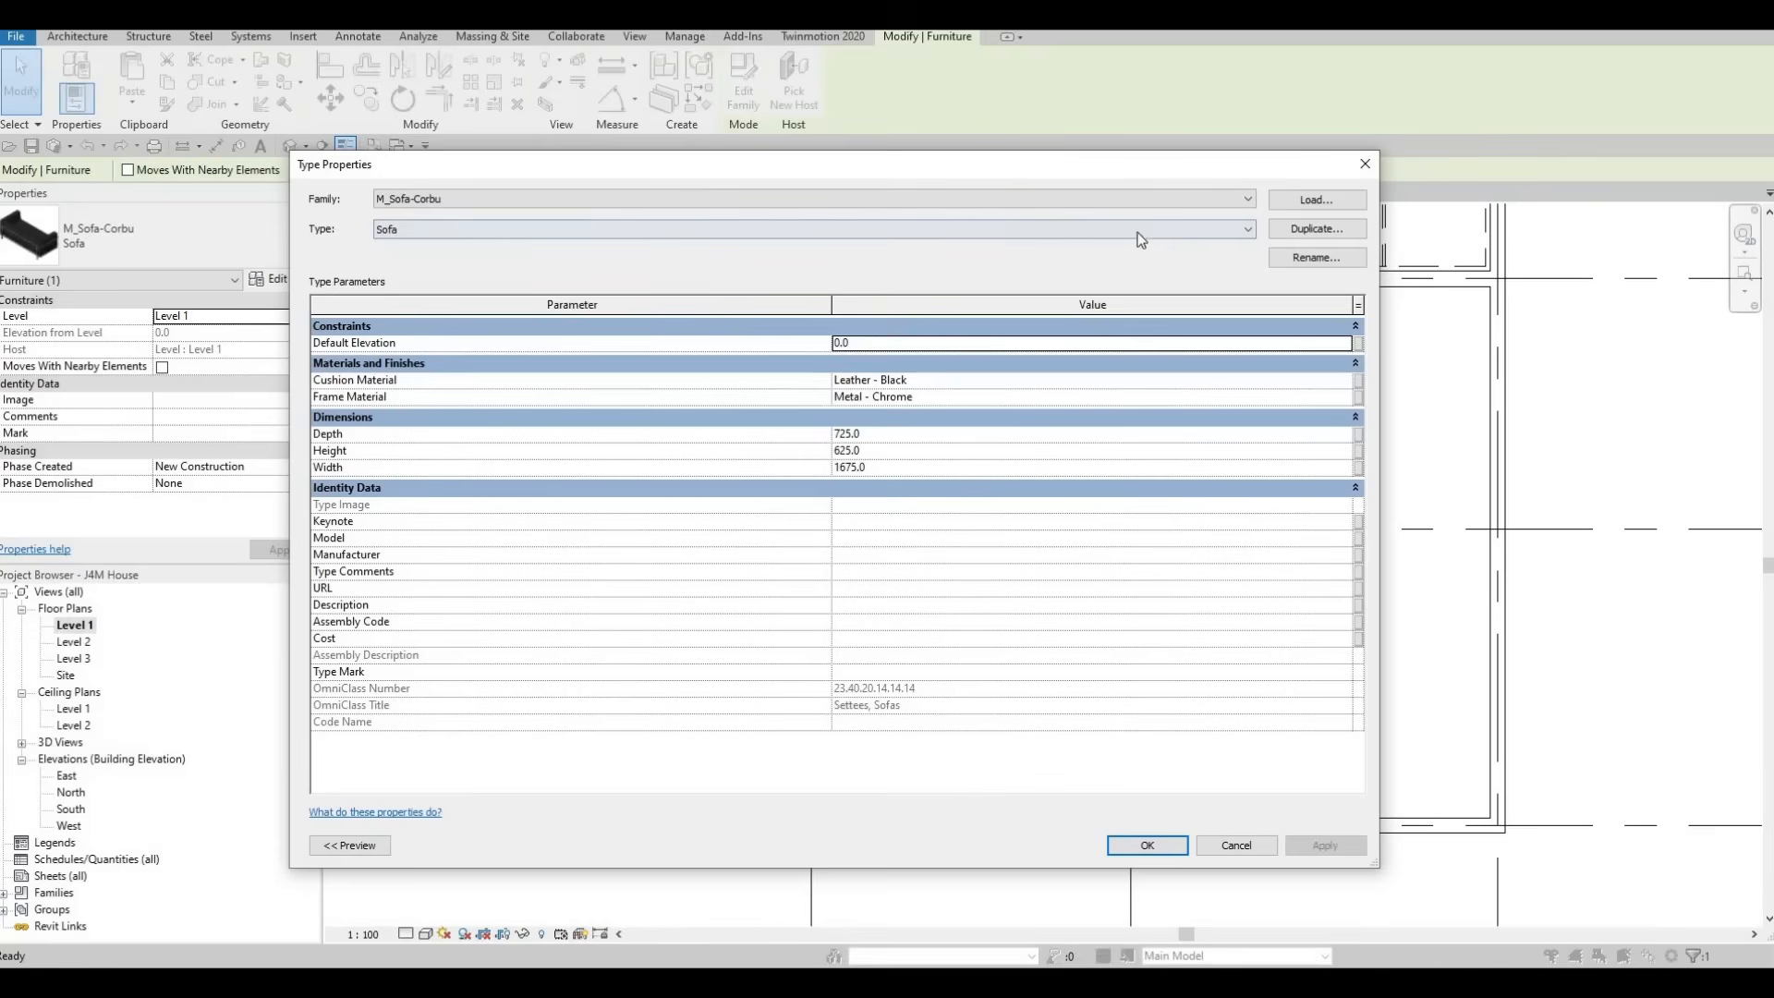
pyautogui.click(1314, 229)
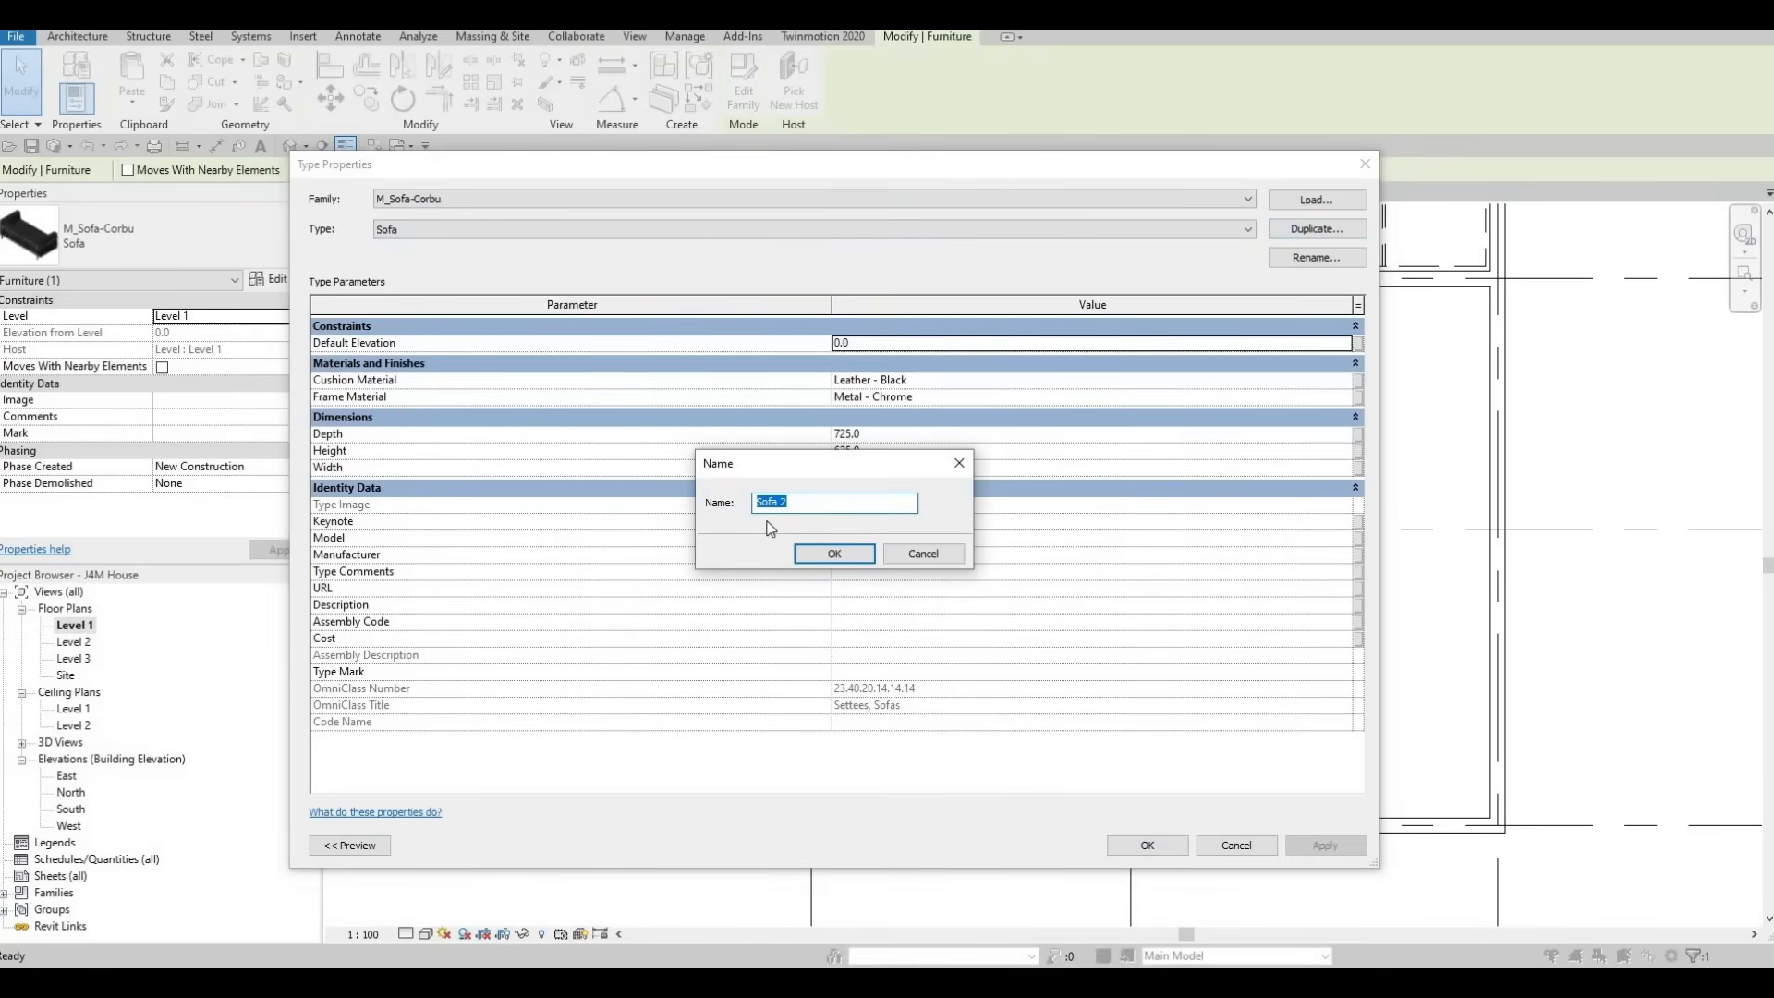
pyautogui.click(822, 555)
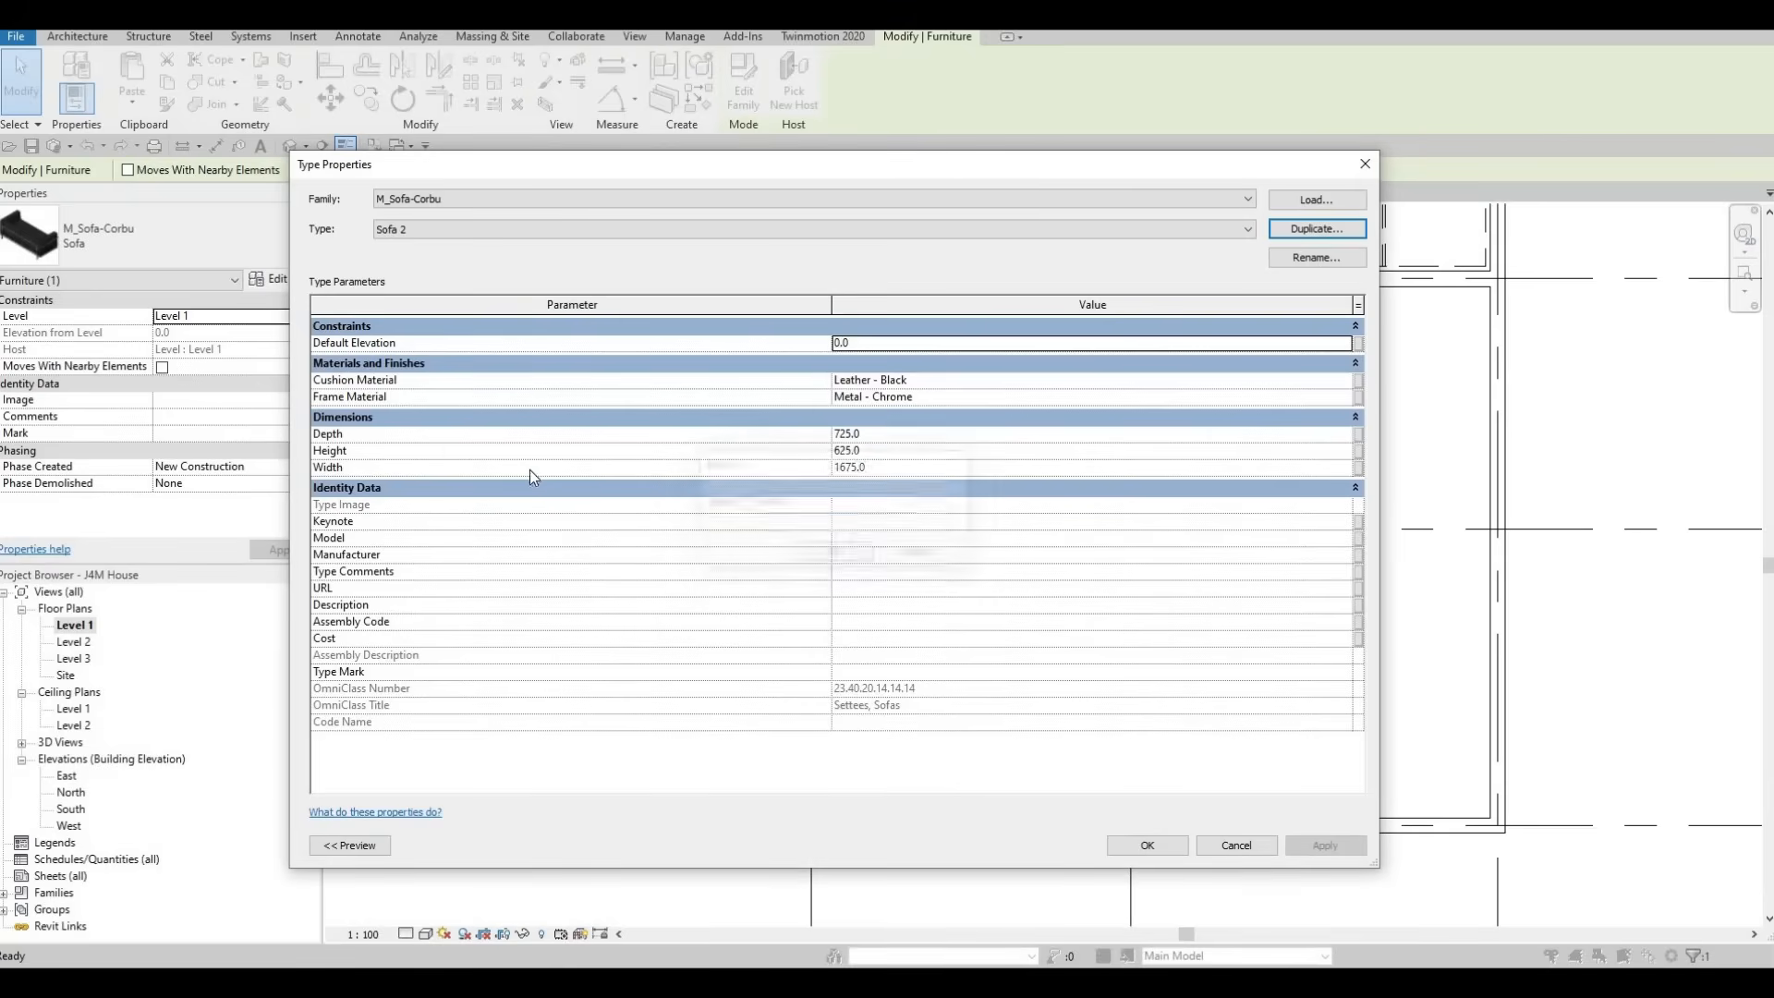
pyautogui.click(863, 434)
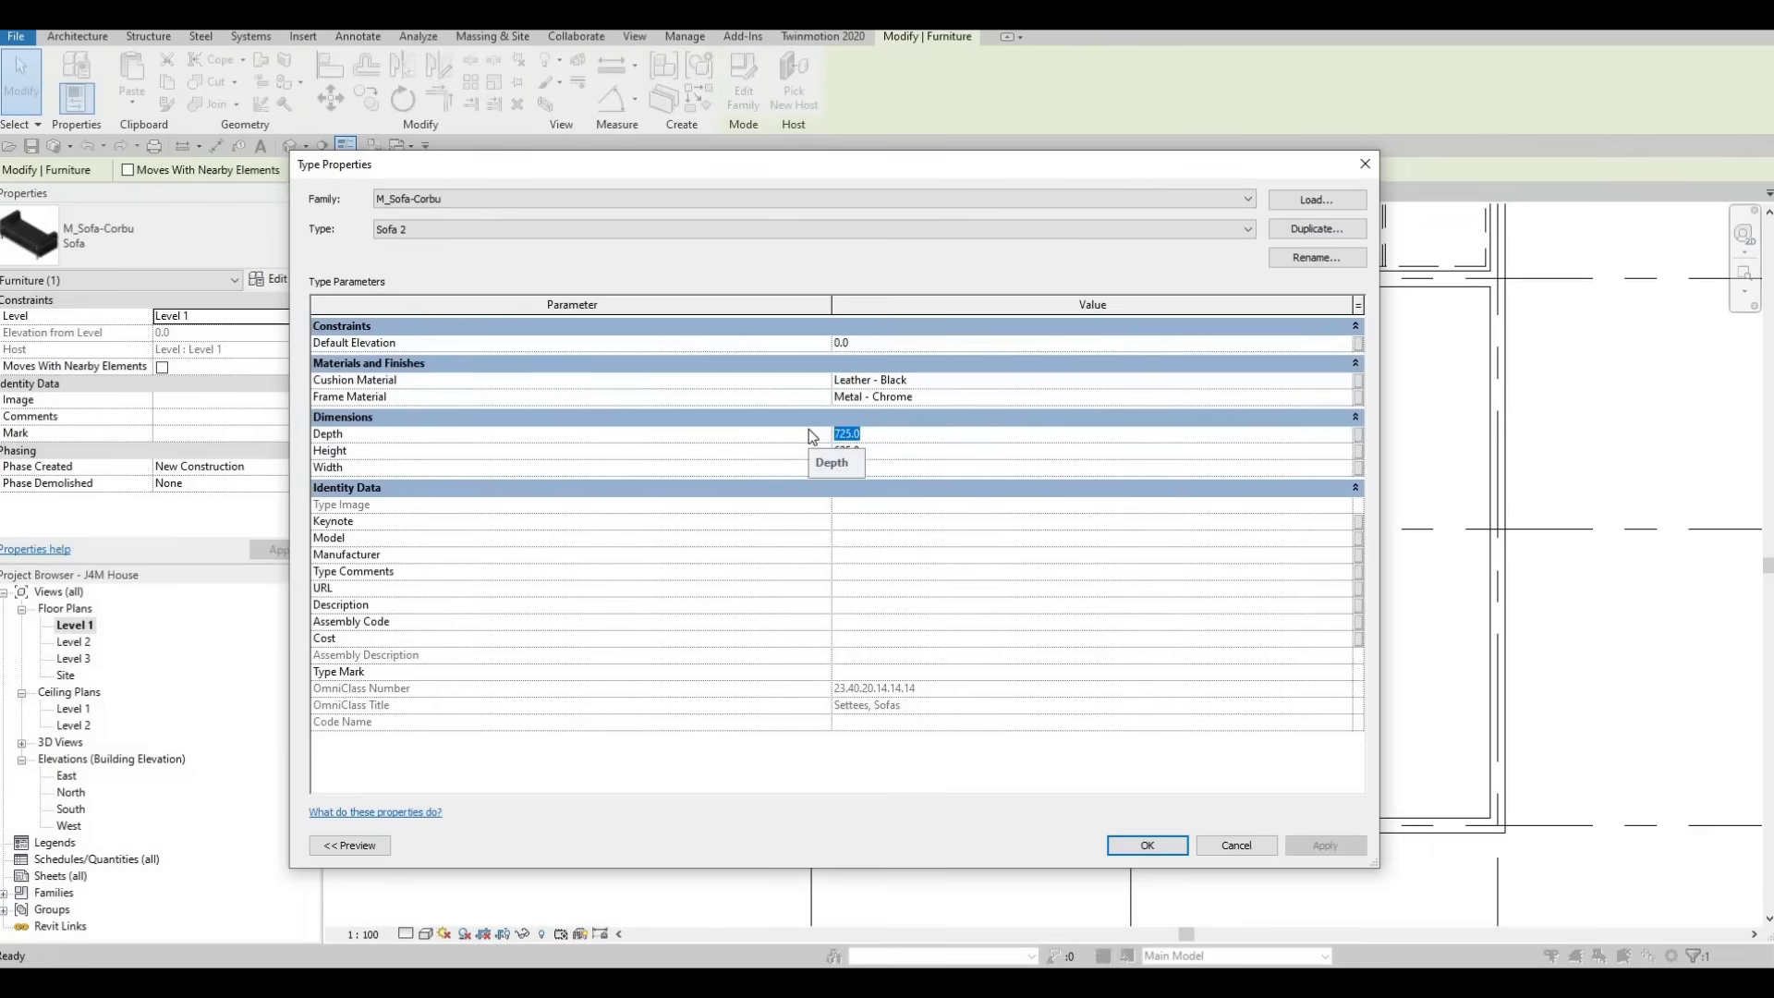
pyautogui.write('5')
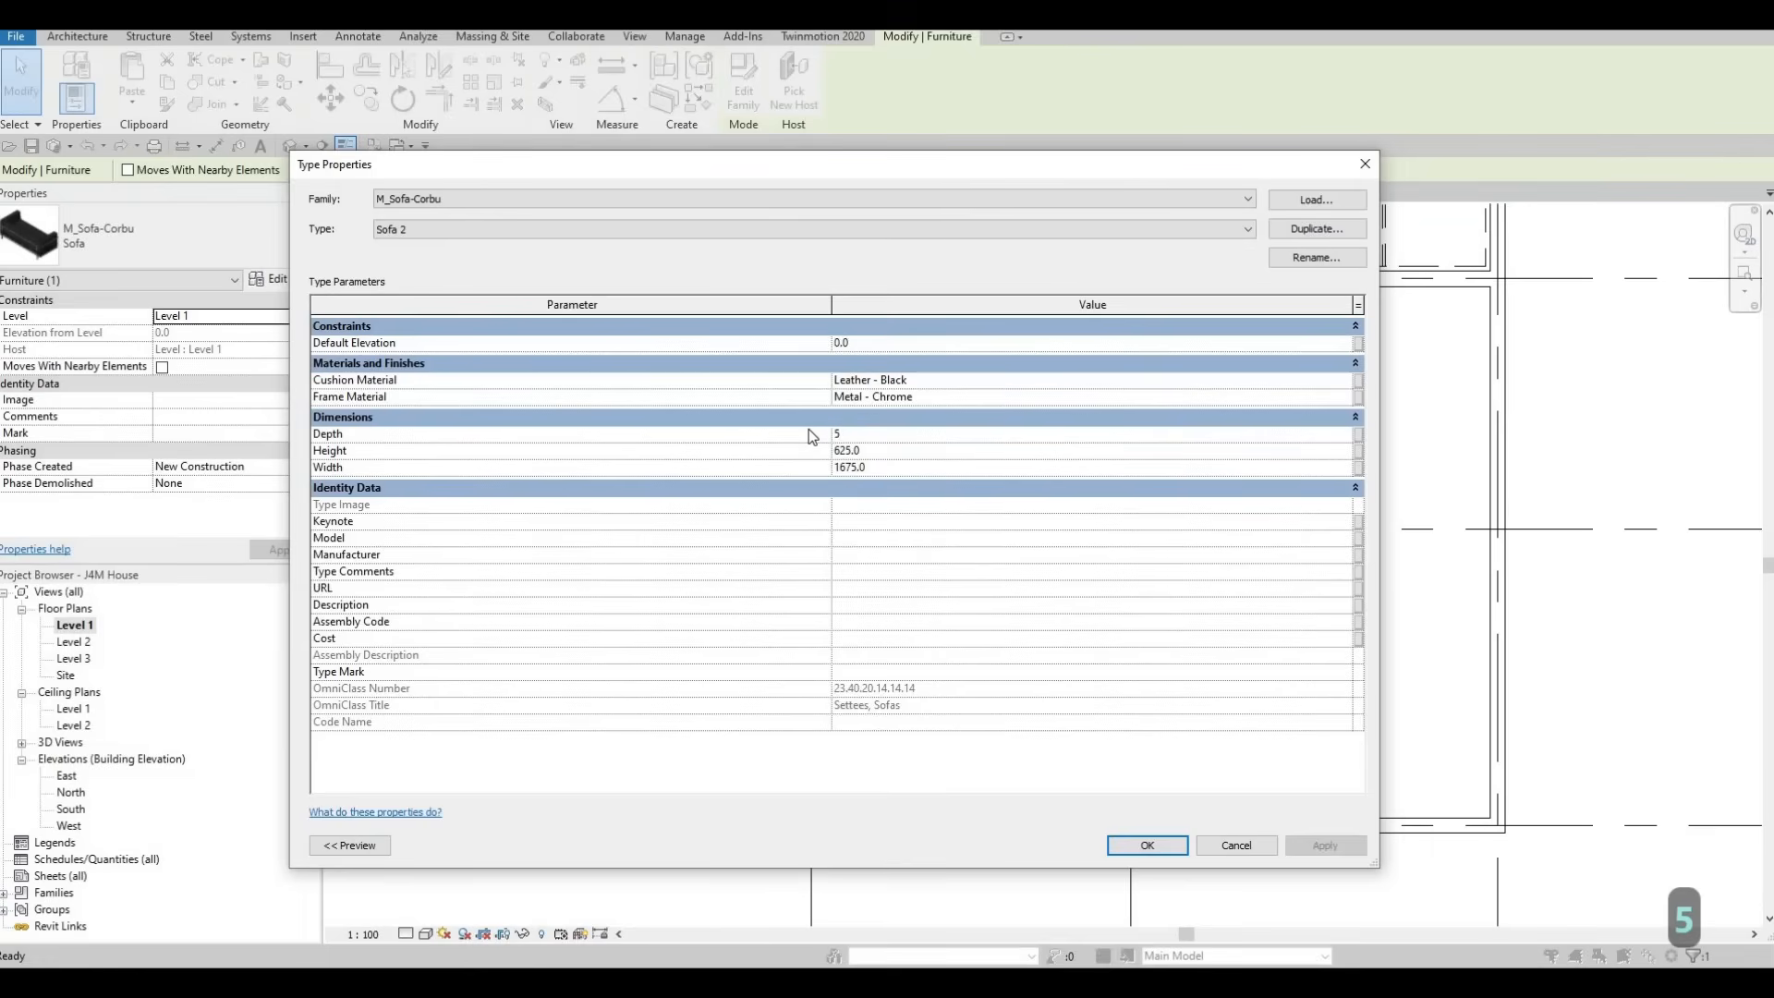
pyautogui.write('50')
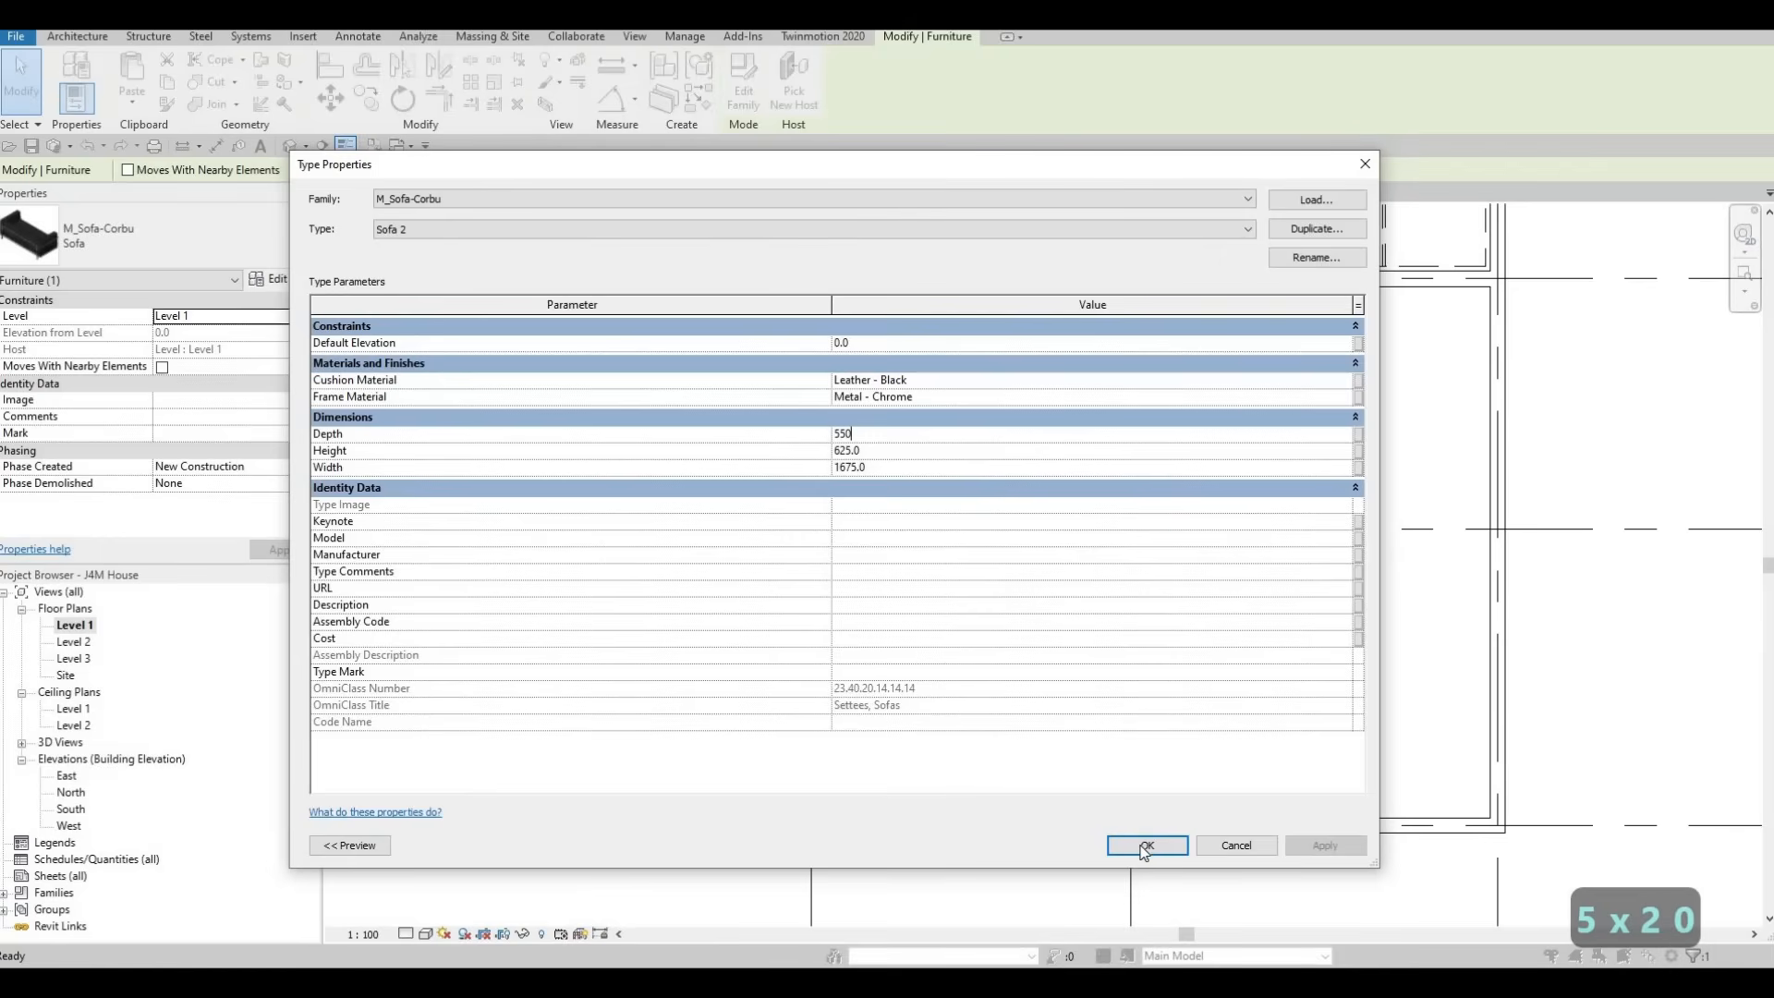
pyautogui.click(1144, 847)
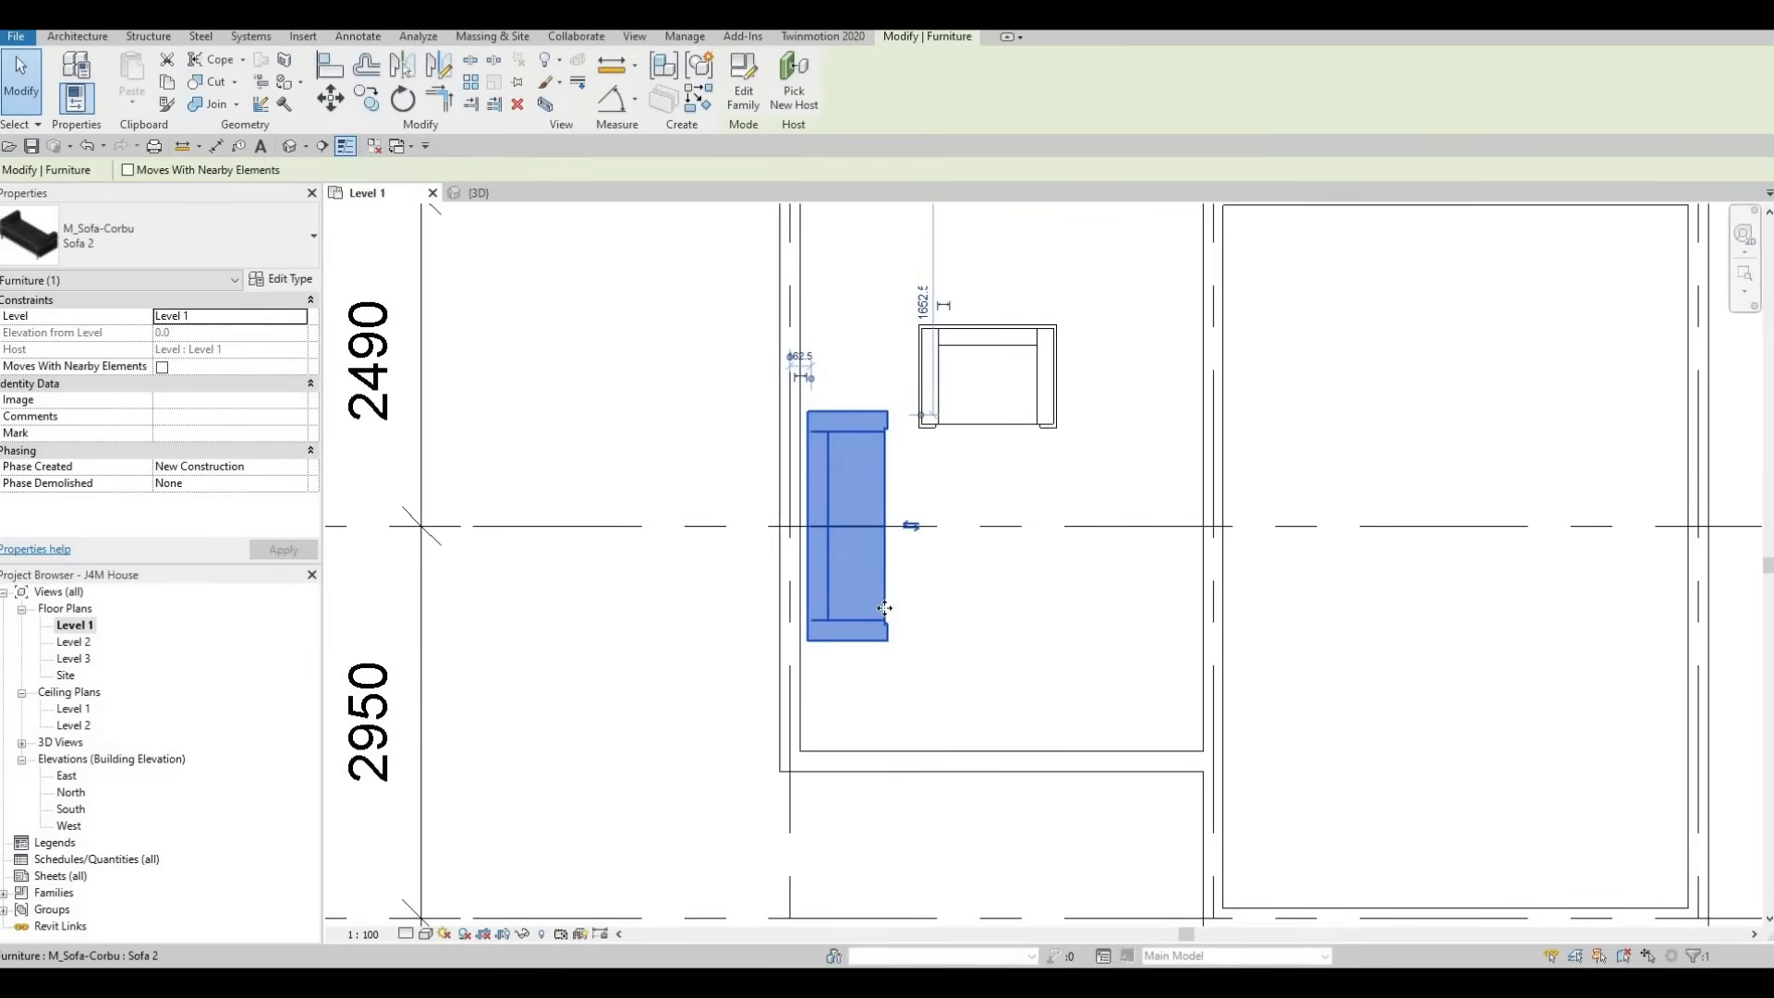
# Nudge the sofa slightly down the plan and align its back with the inner face of the exterior wall
pyautogui.press('Down')
pyautogui.press('Down')
pyautogui.press('Down')
pyautogui.press('a')
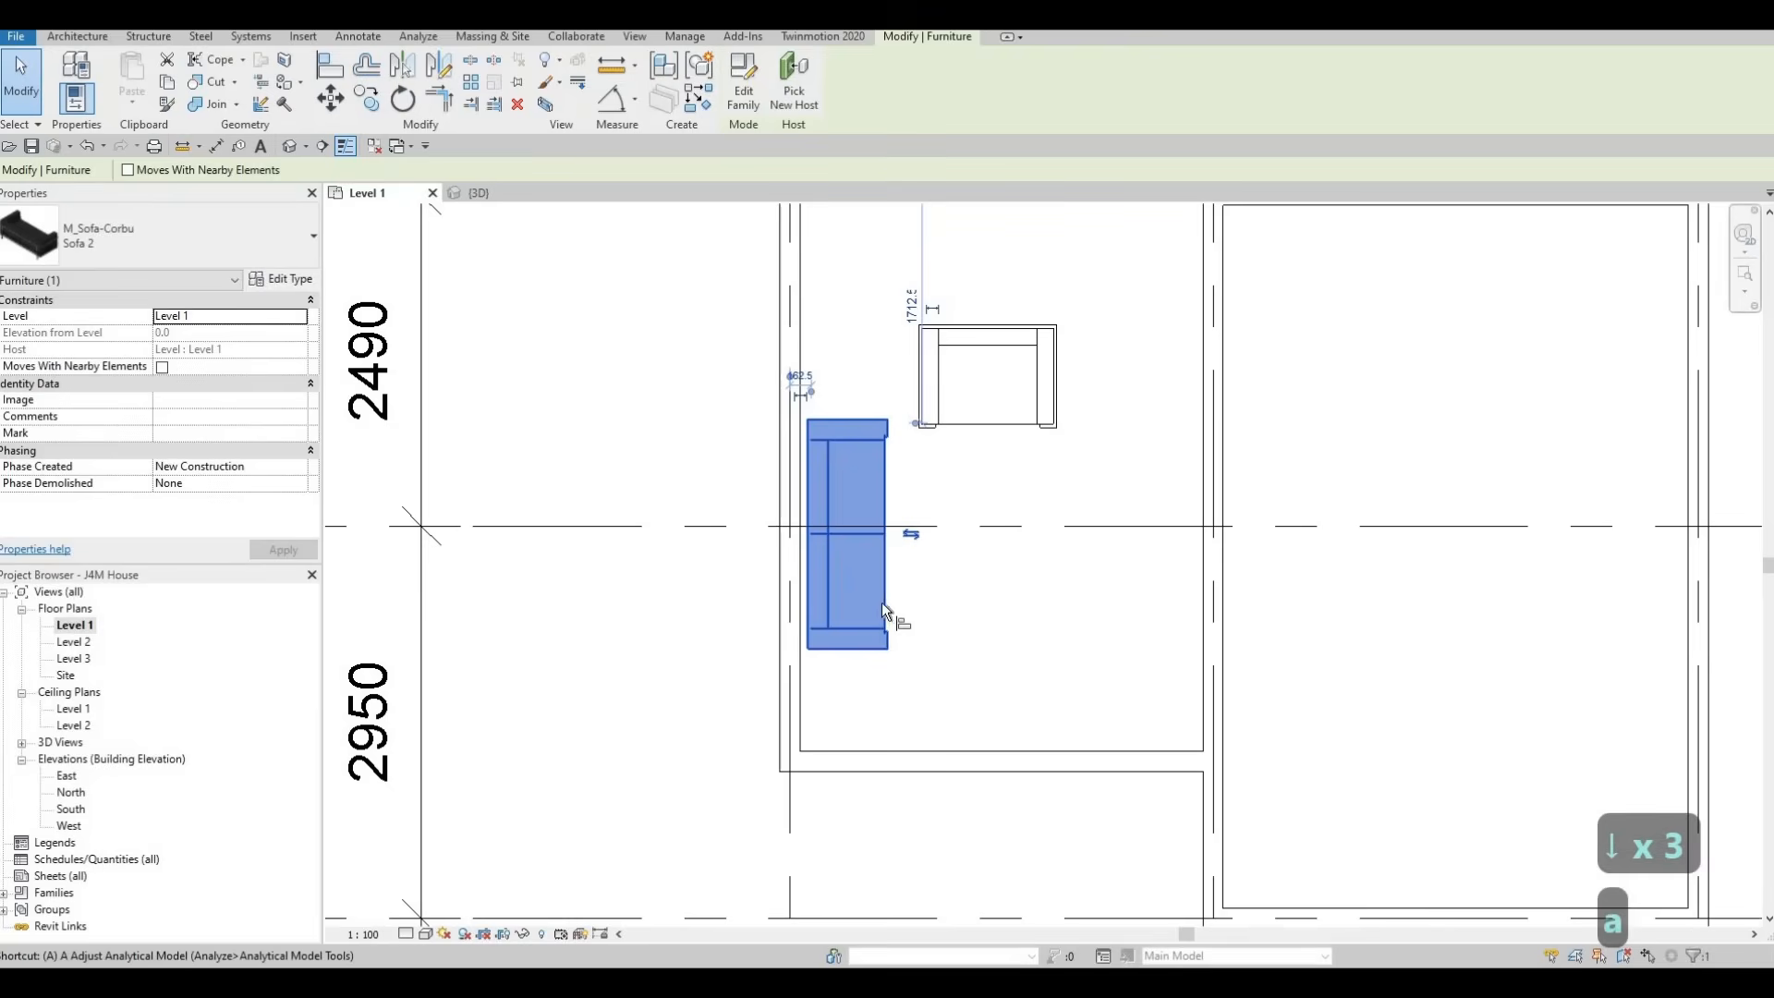
pyautogui.press('l')
pyautogui.scroll(1, 800, 552)
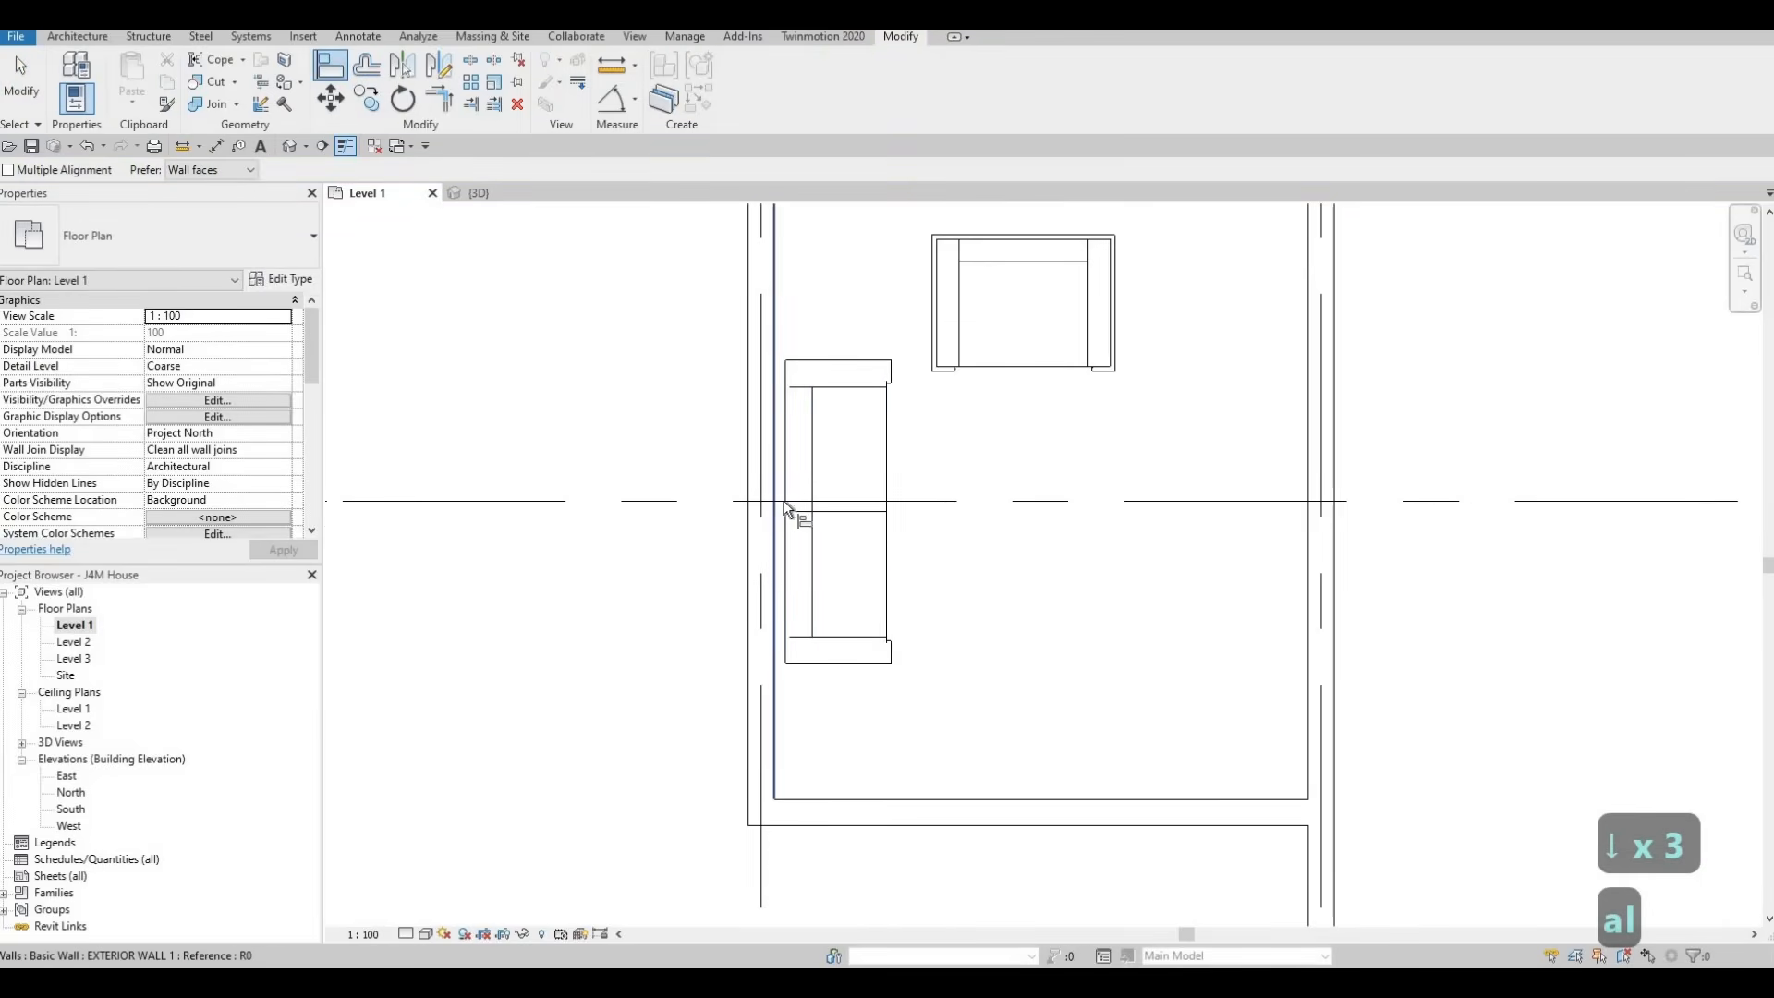
pyautogui.click(786, 503)
pyautogui.click(789, 501)
pyautogui.press('Escape')
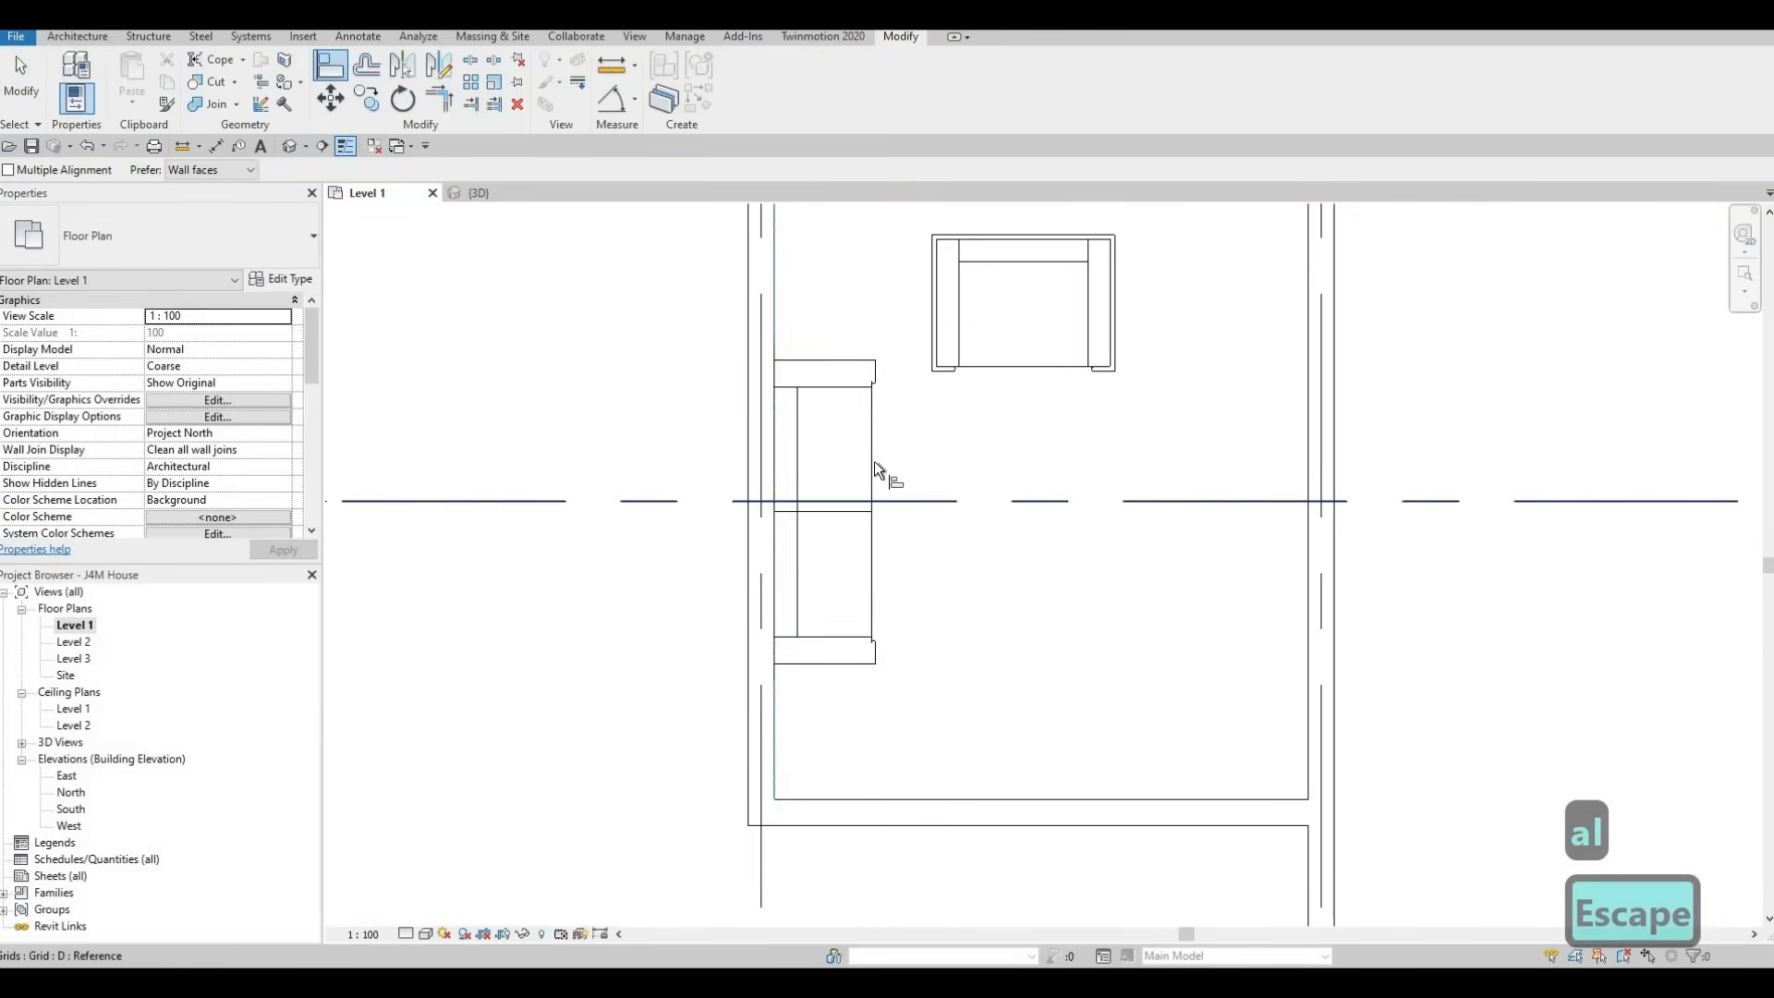
pyautogui.moveTo(913, 397); pyautogui.dragTo(896, 437, button='middle')
pyautogui.press('Escape')
pyautogui.press('Escape')
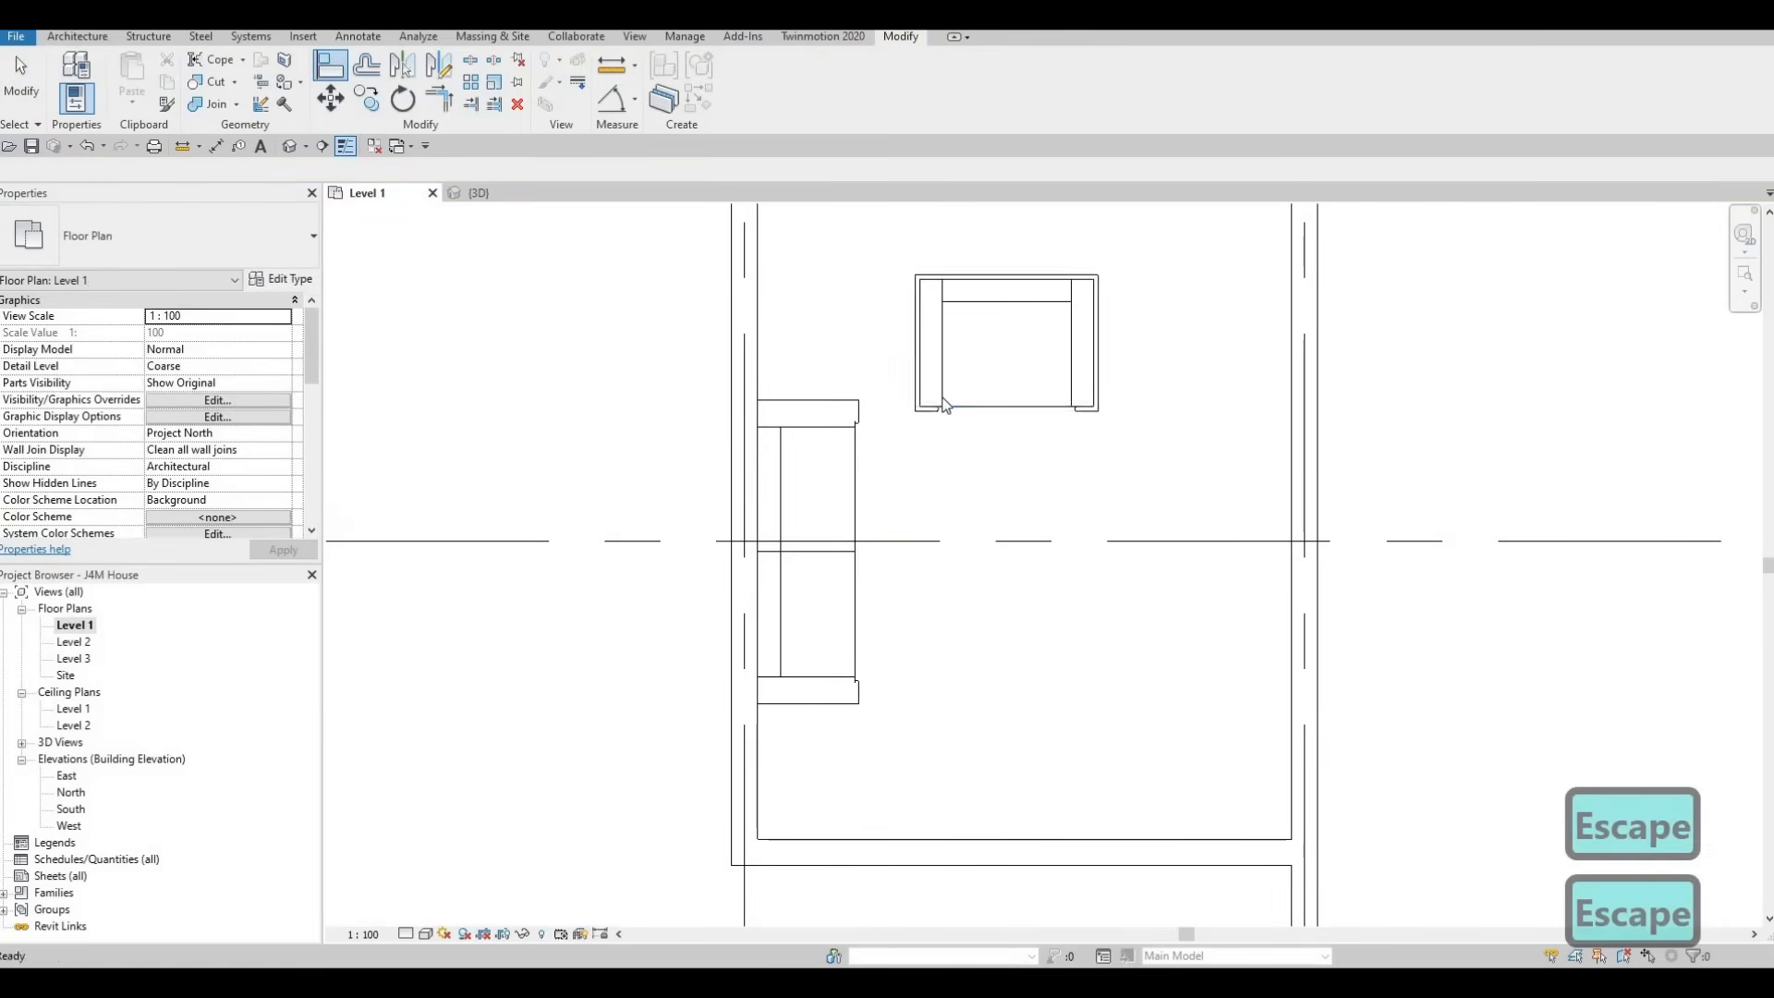
# Duplicate the M_Chair-Corbu chair's type as Chair 2 and set its depth to 550 mm
pyautogui.click(908, 391)
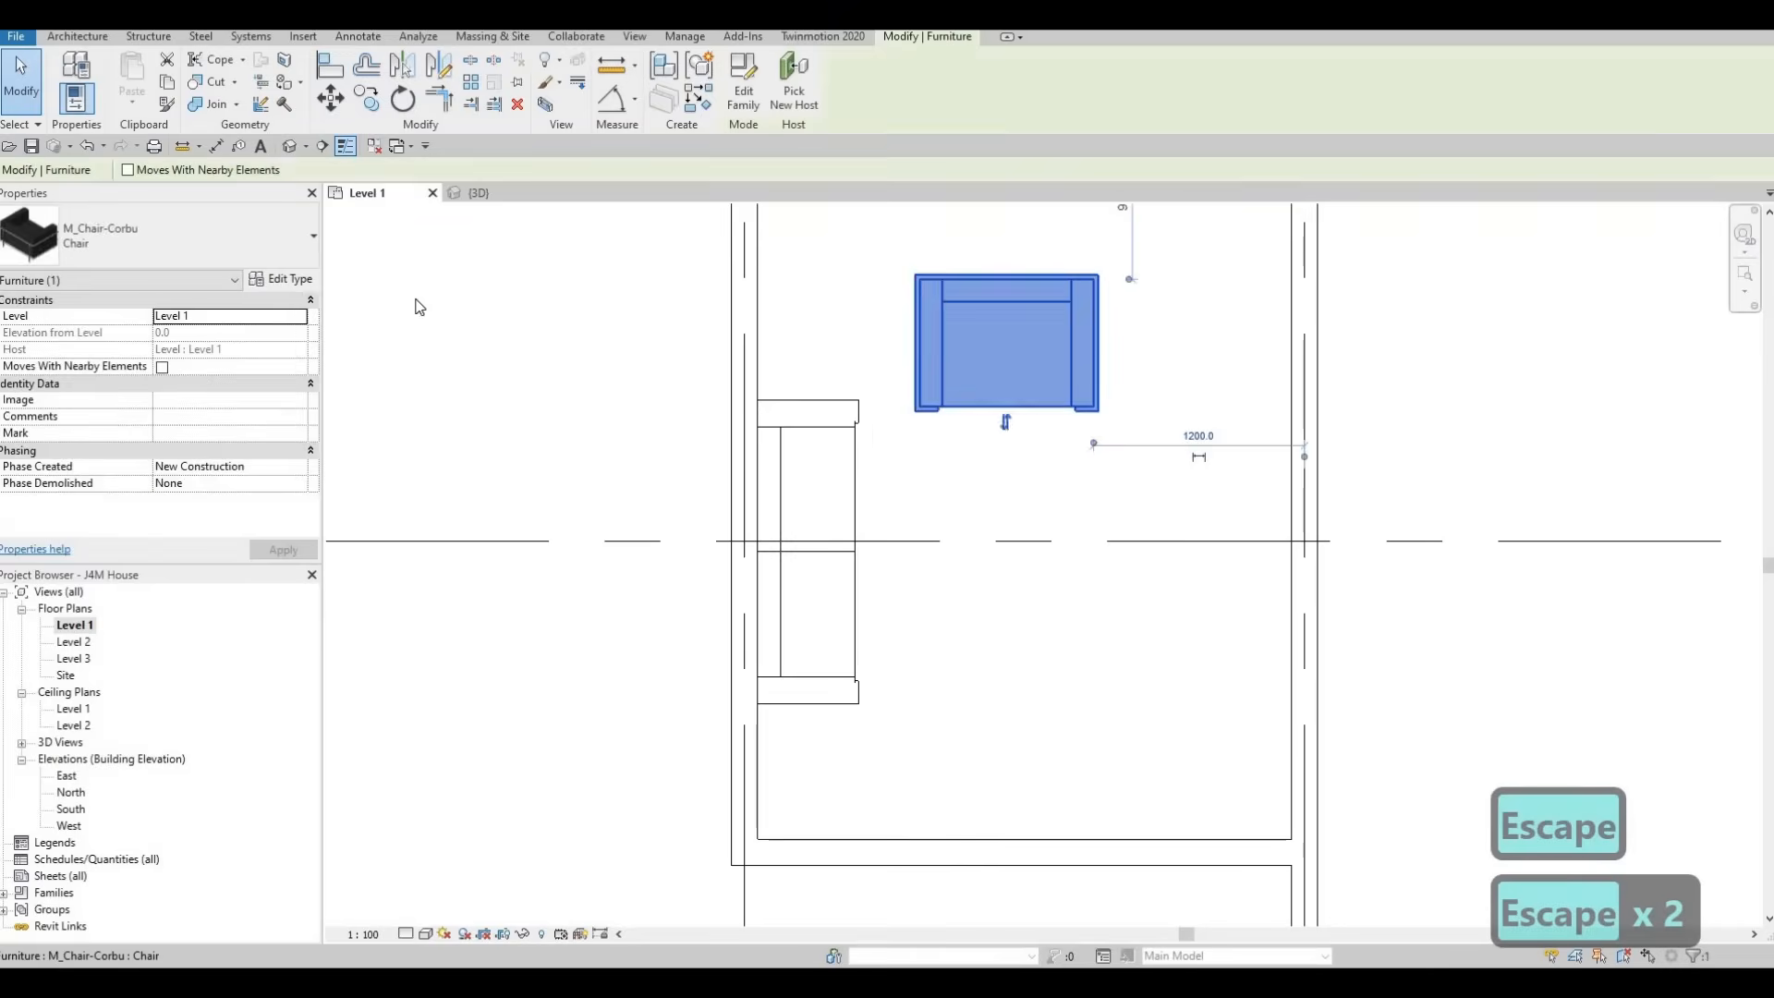
pyautogui.click(282, 278)
pyautogui.click(1317, 229)
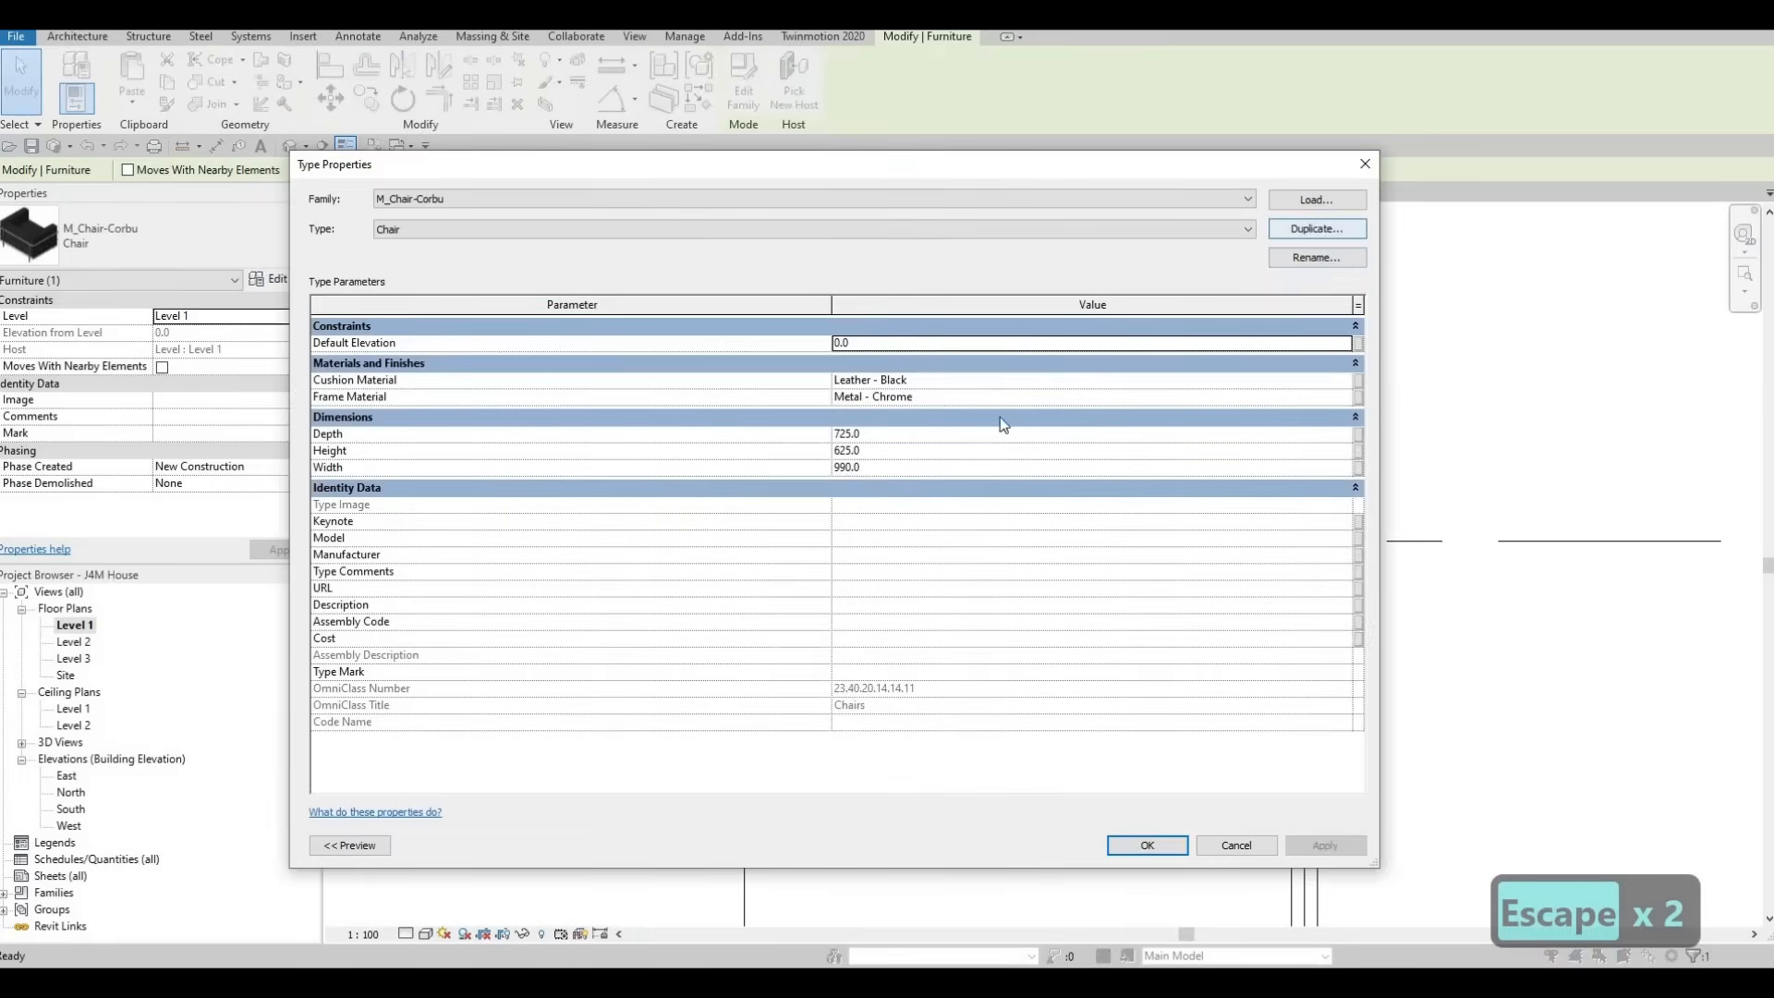
pyautogui.click(817, 558)
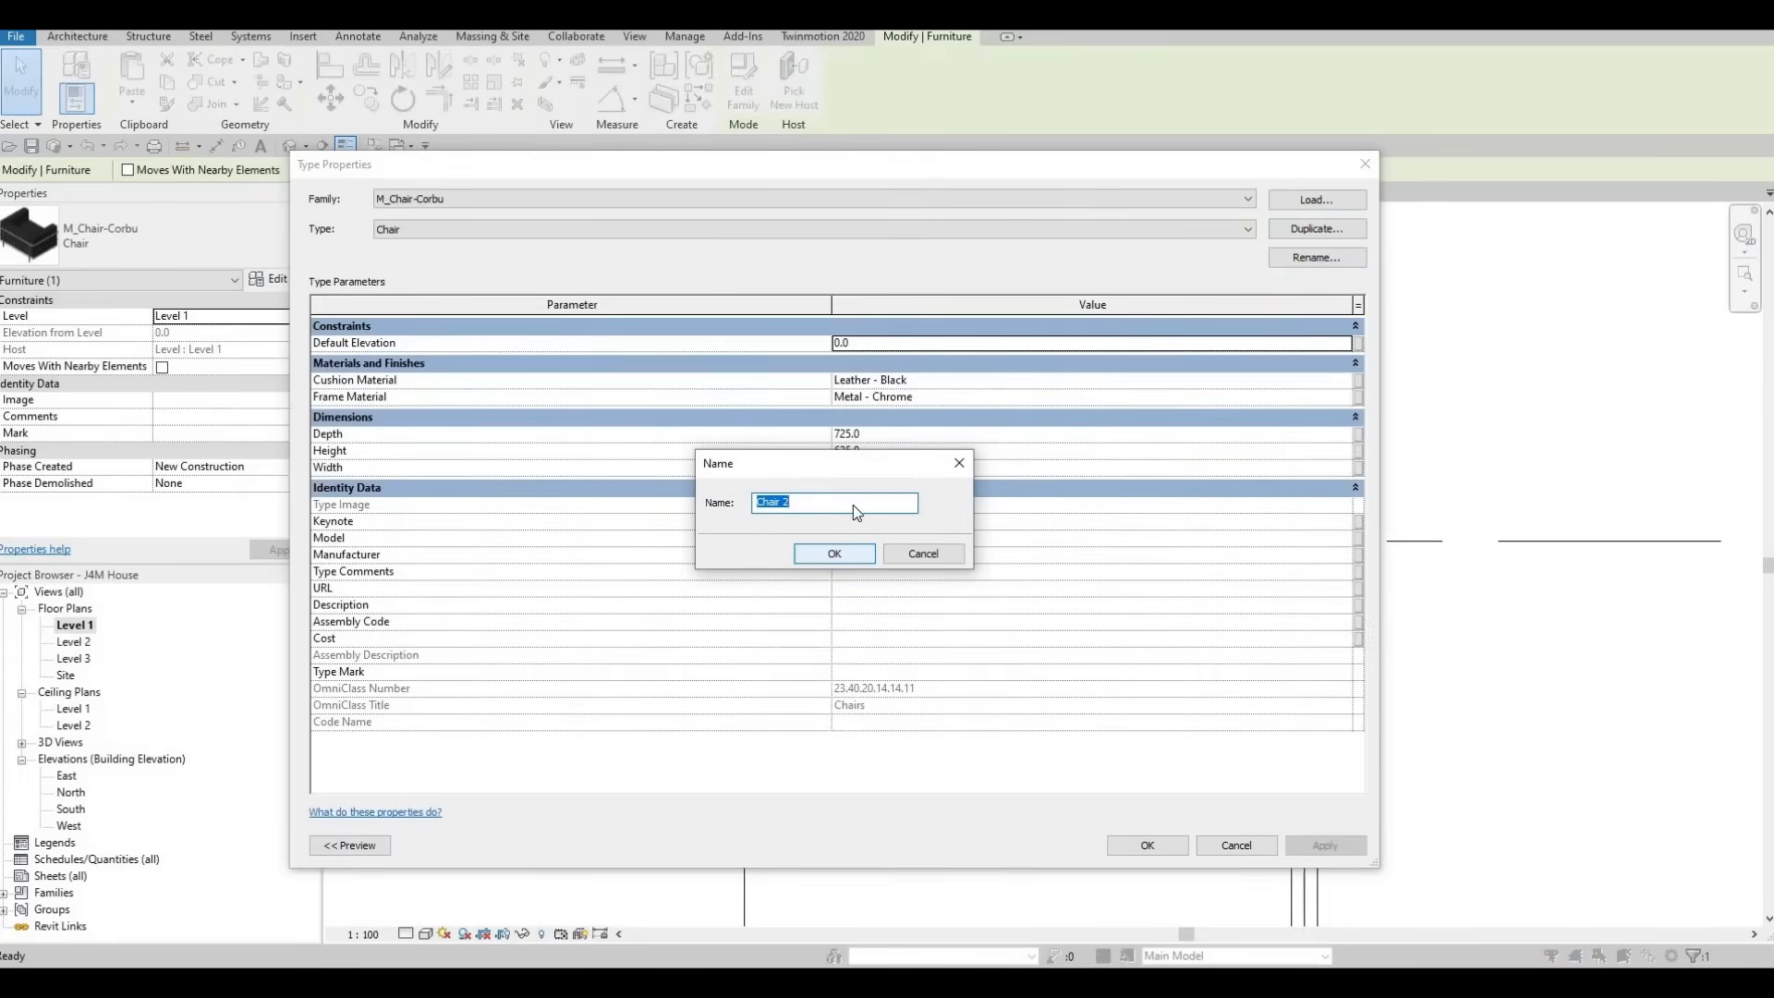
pyautogui.click(910, 432)
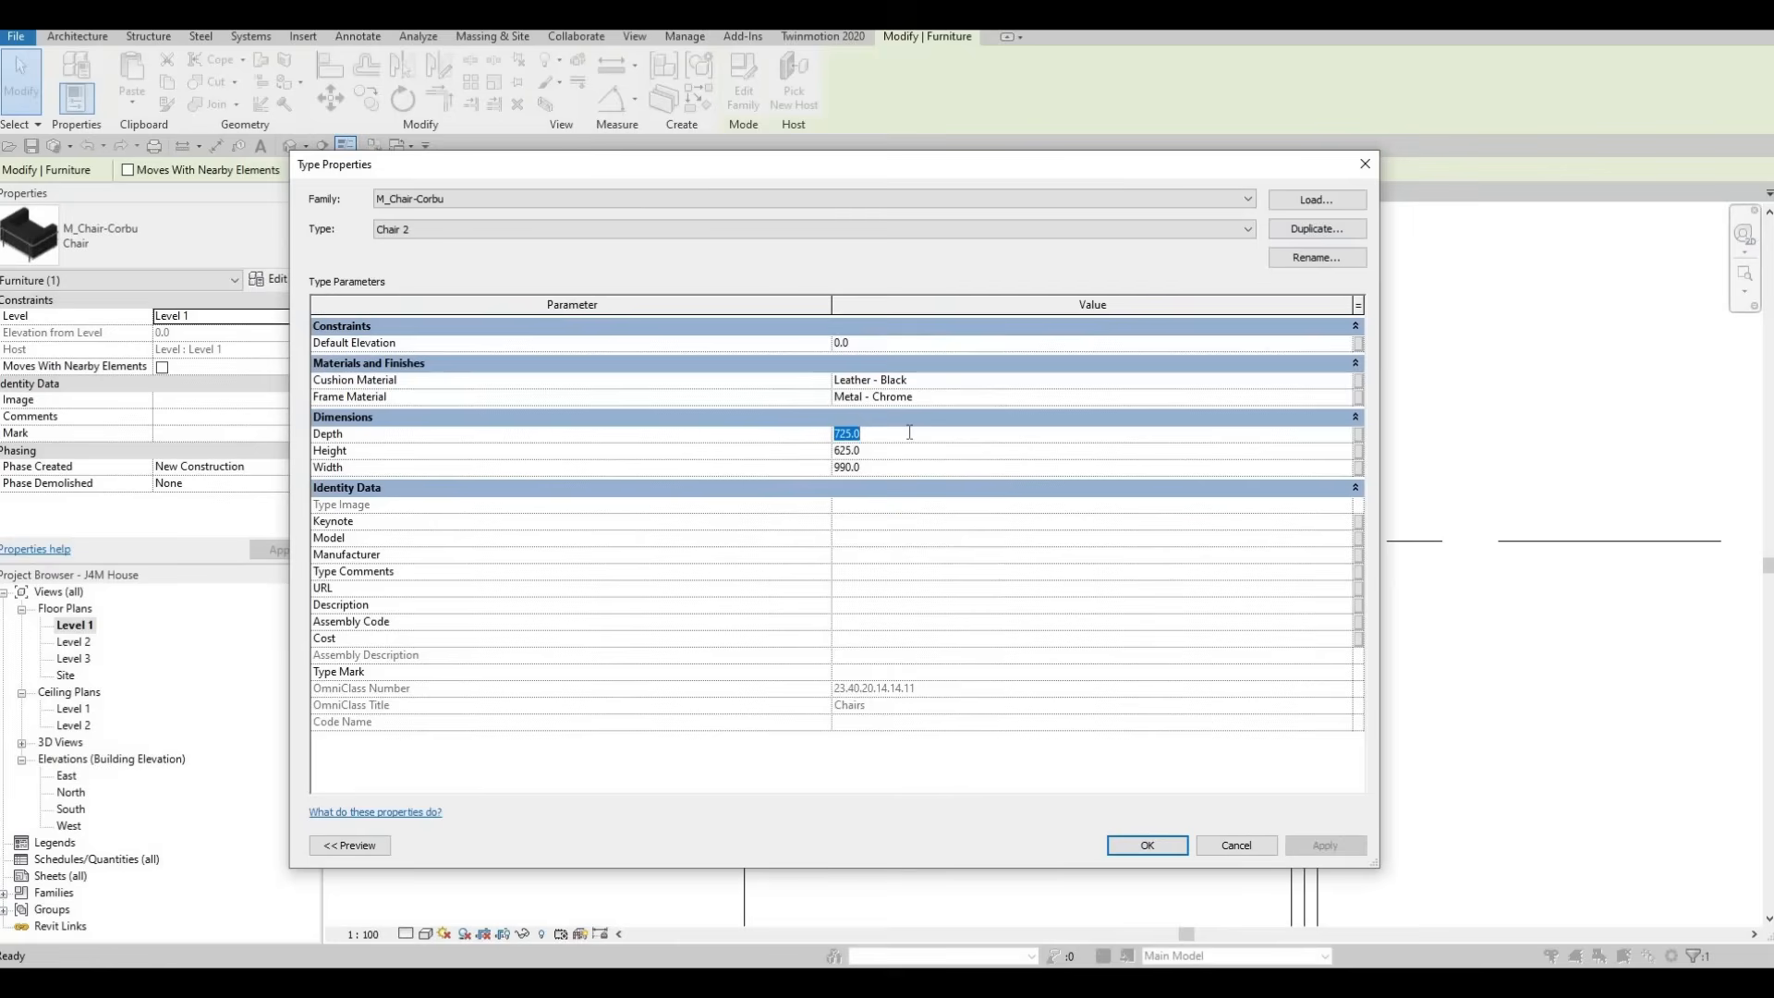
pyautogui.write('550')
pyautogui.press('Return')
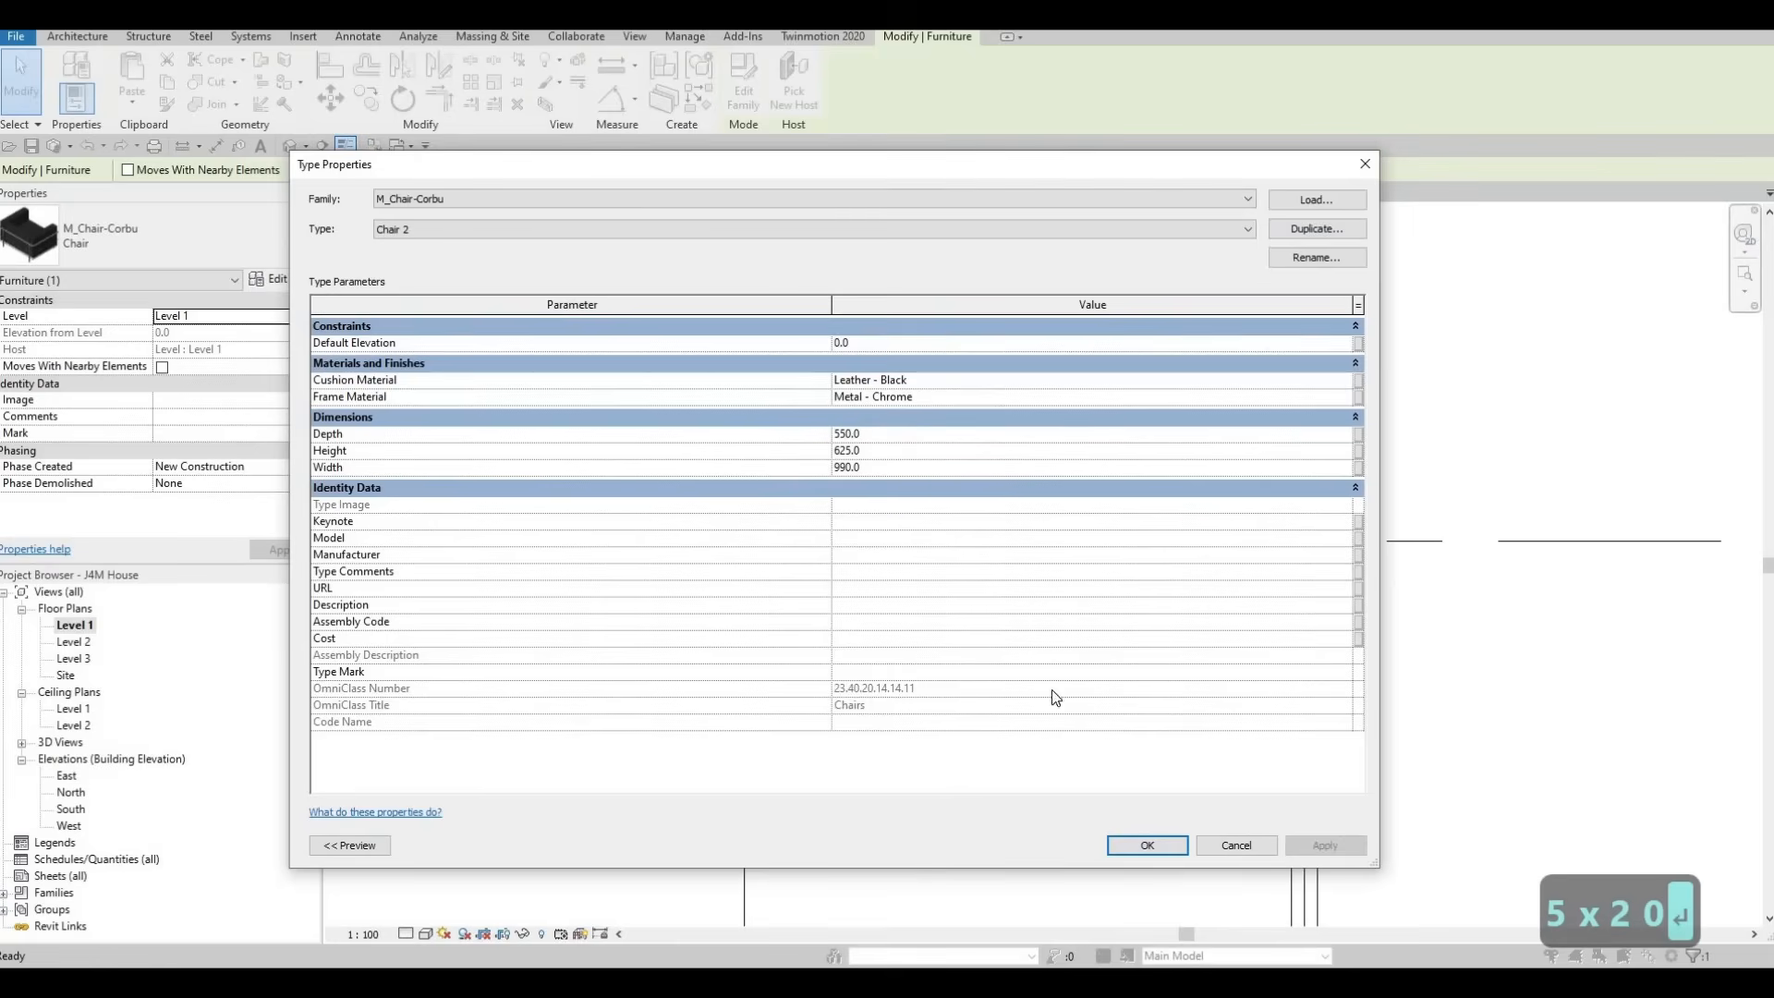
pyautogui.click(1142, 846)
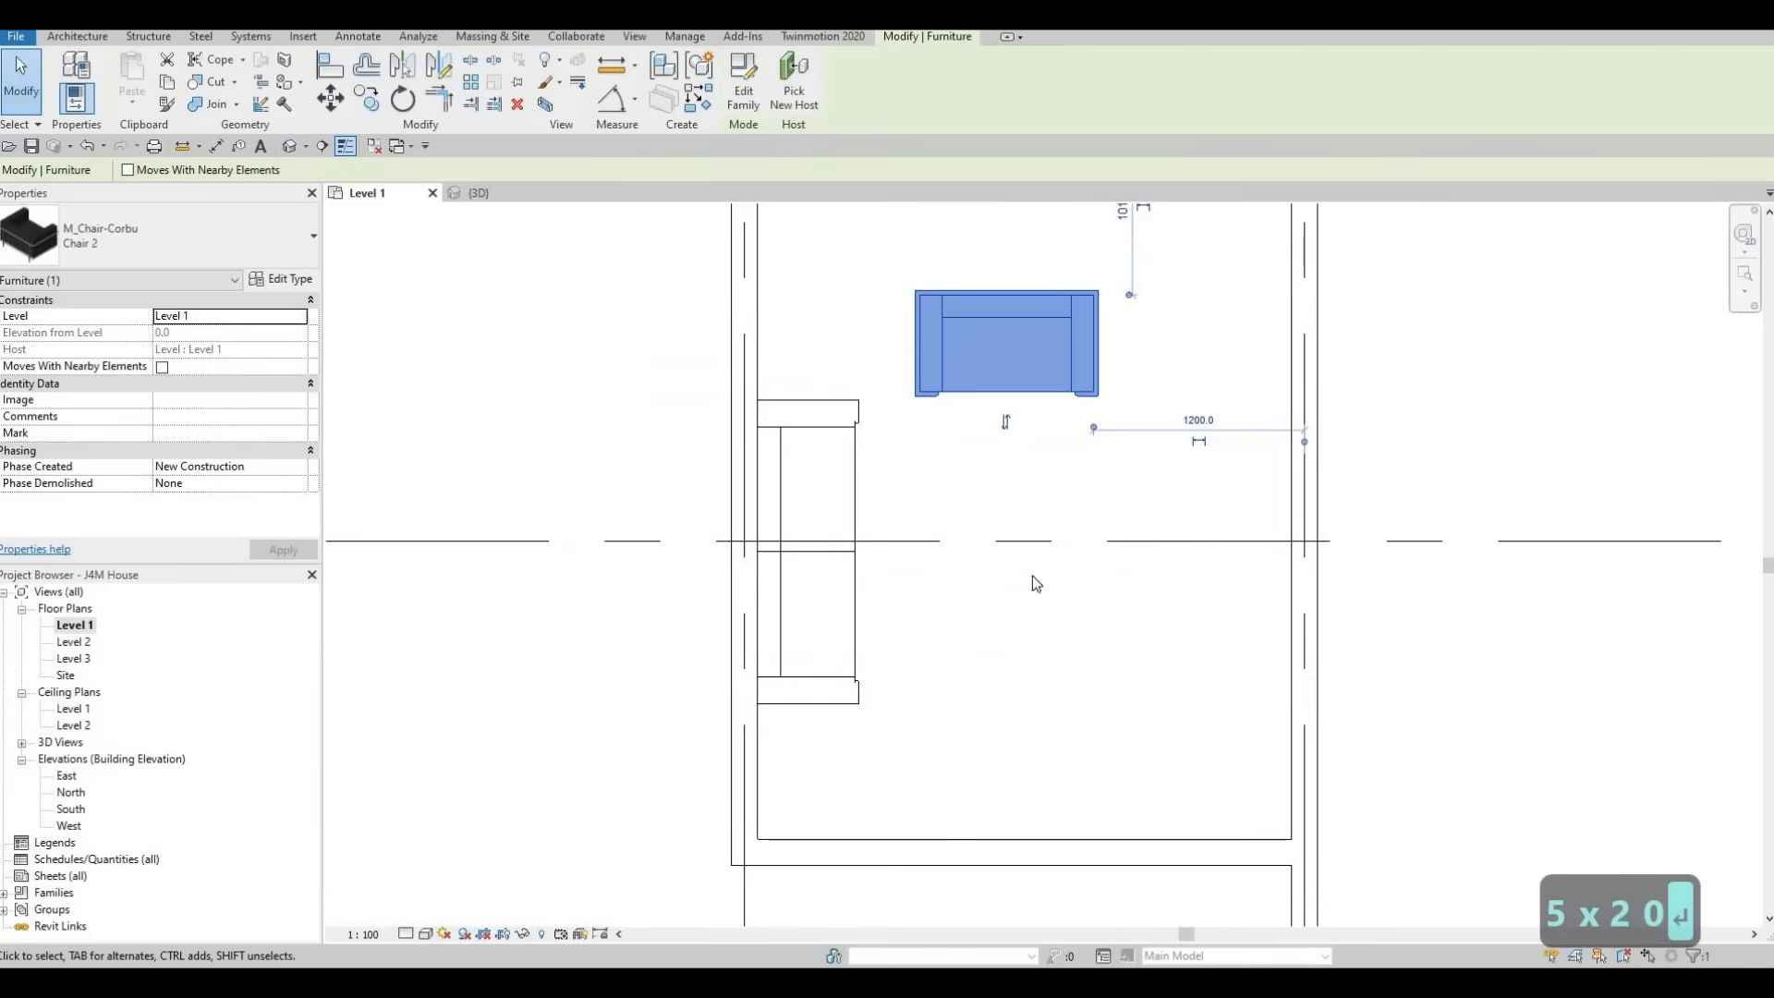
pyautogui.press('Escape')
pyautogui.press('Escape')
# Nudge the chair slightly toward the sofa side and down the plan, about 1260 mm from the interior wall
pyautogui.click(979, 487)
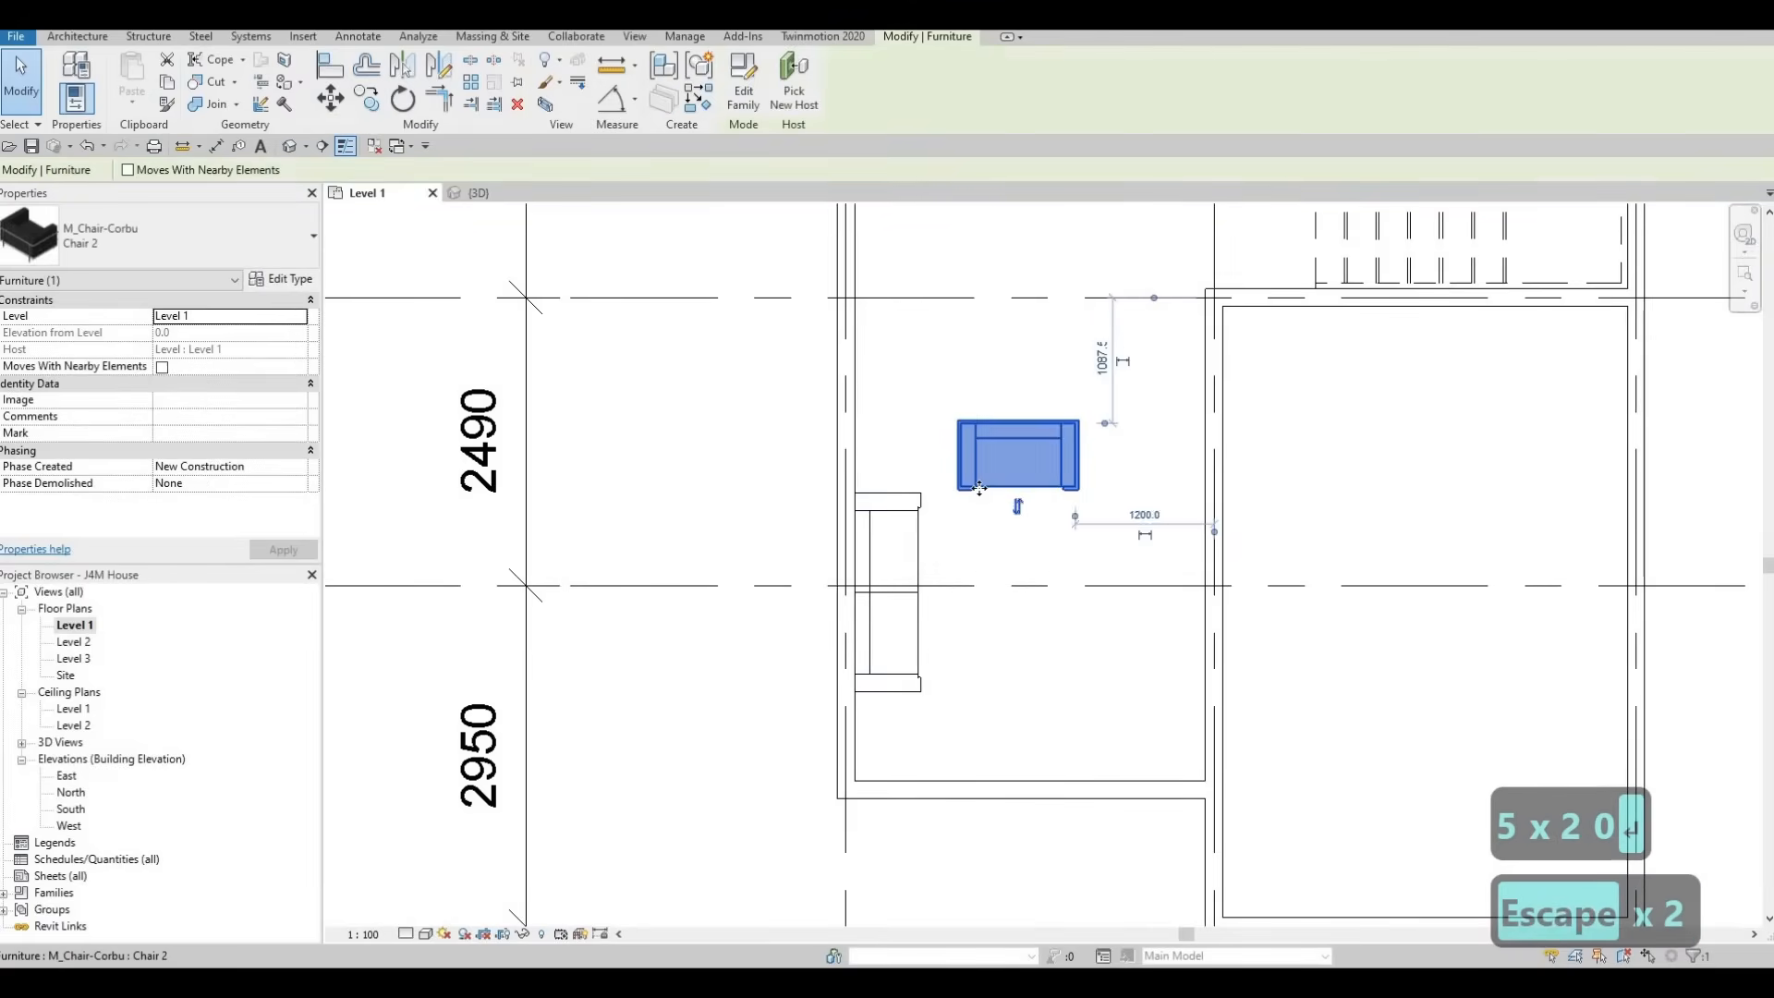
pyautogui.press('Left')
pyautogui.press('Left')
pyautogui.press('Down')
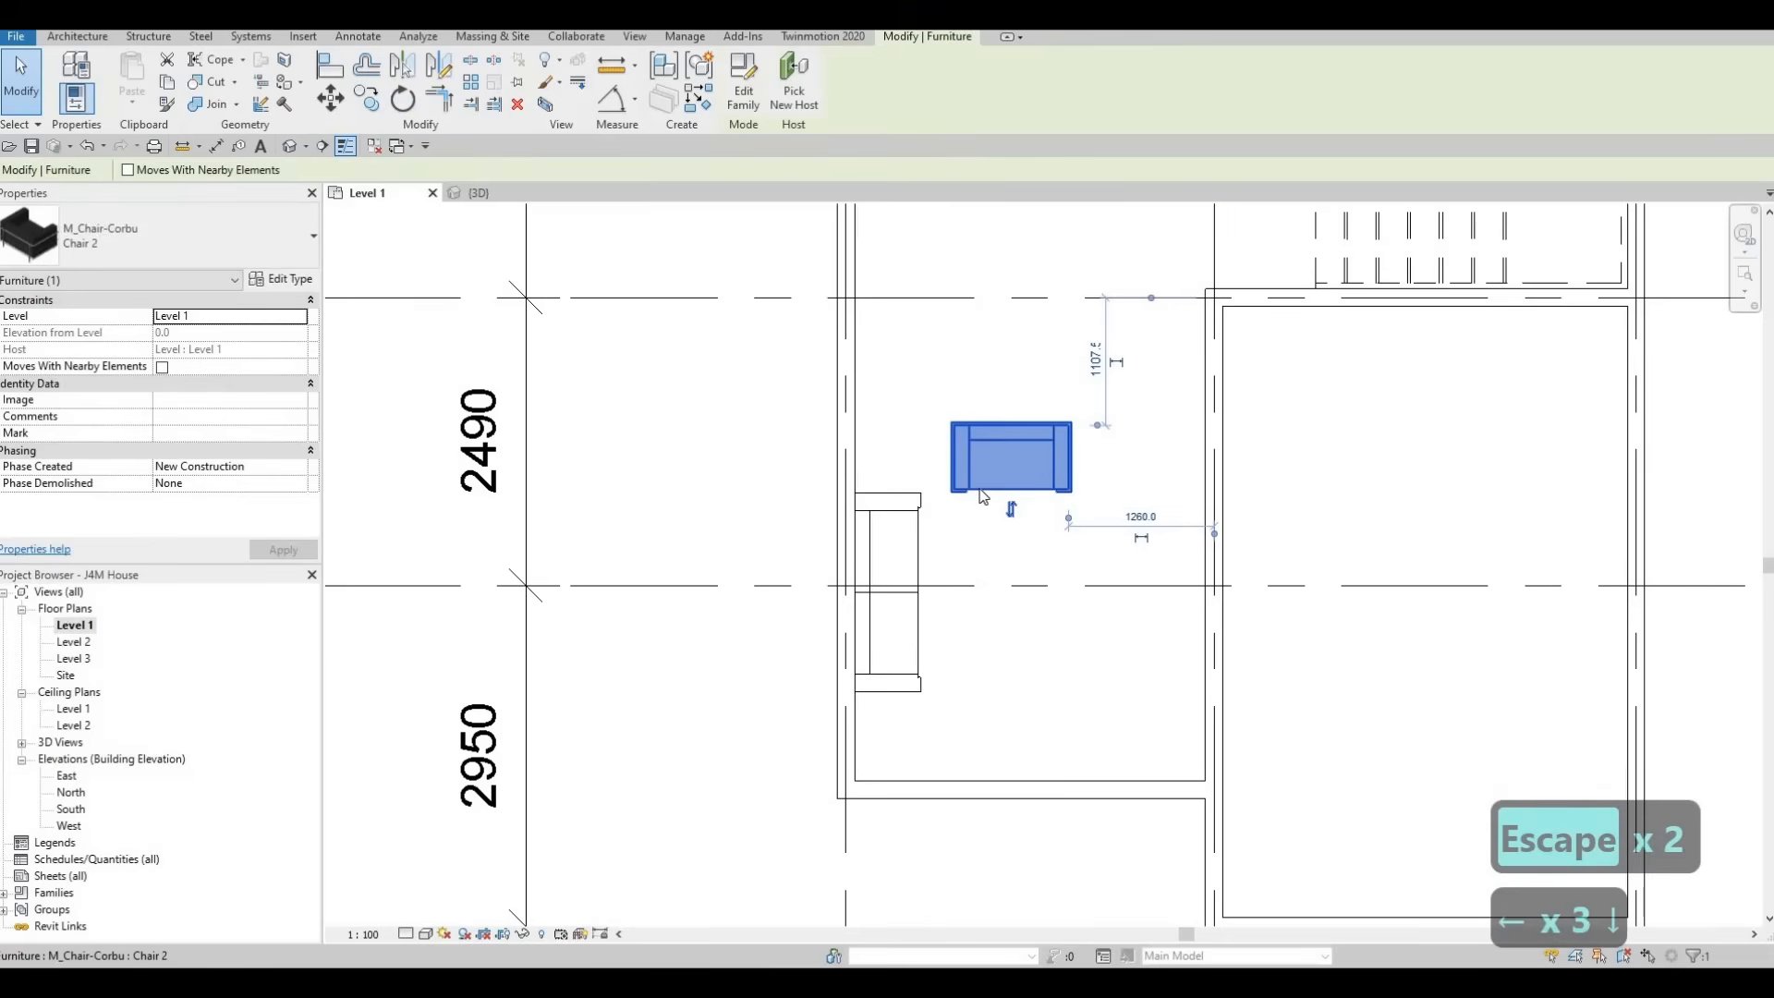
pyautogui.press('Escape')
pyautogui.press('Escape')
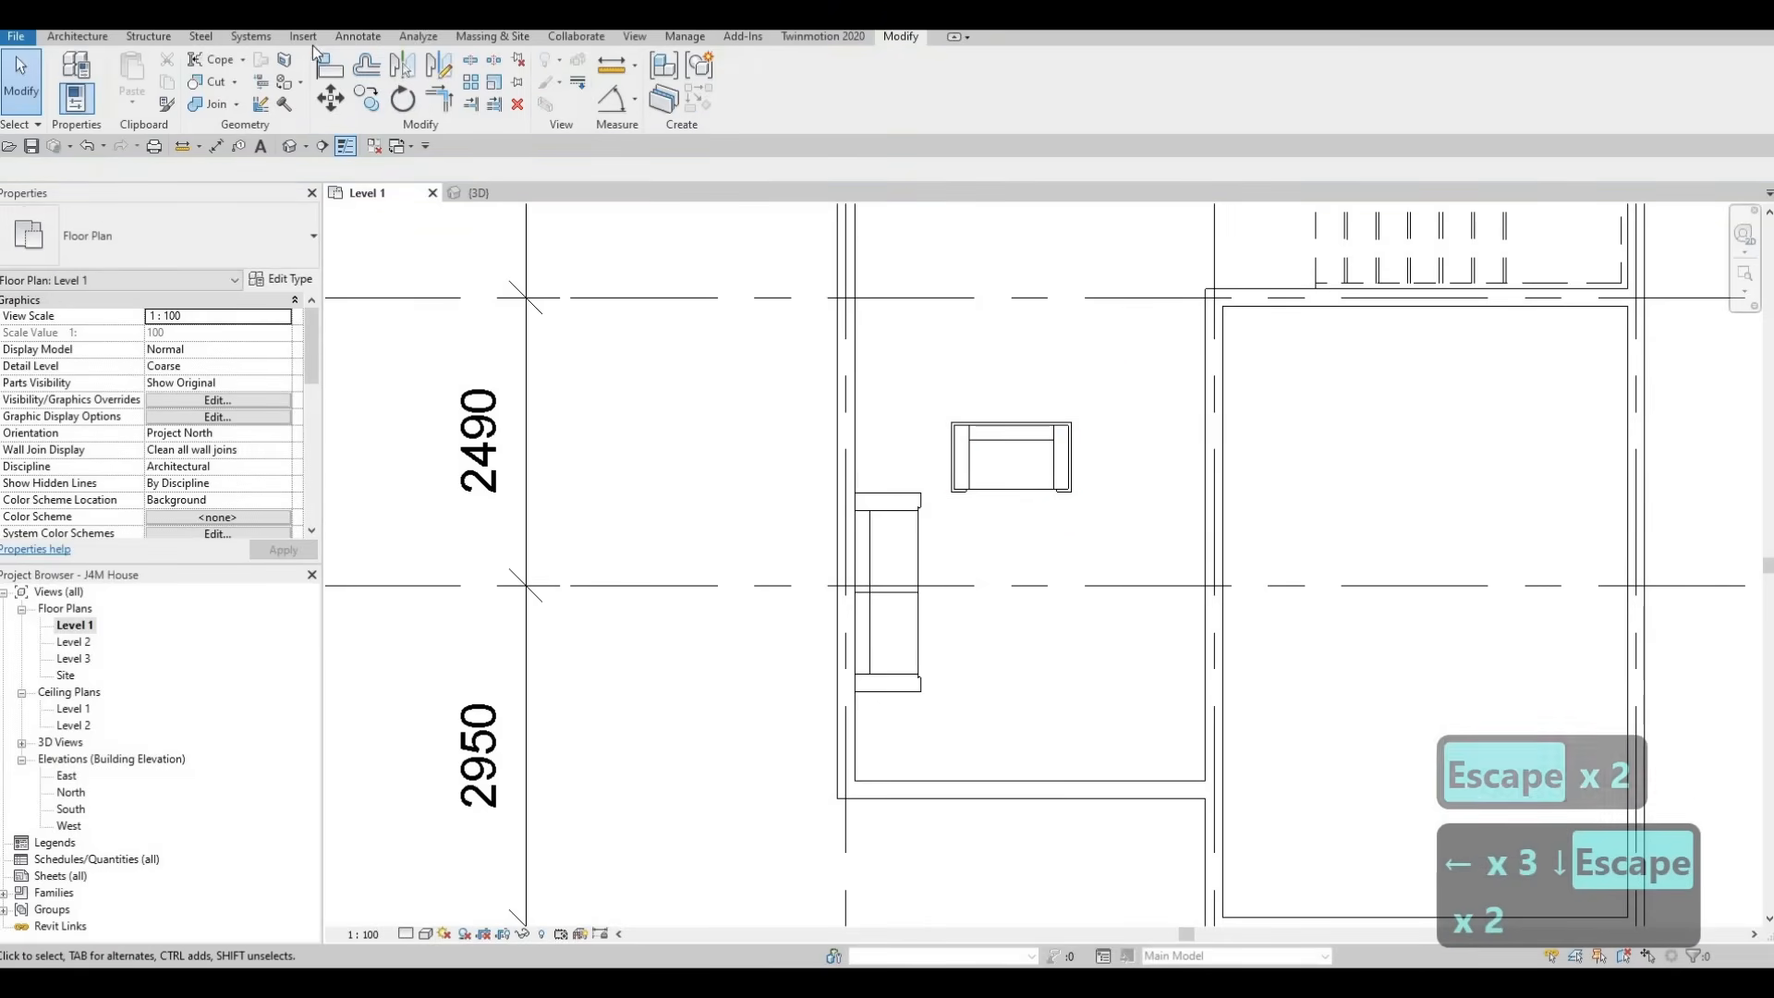
# Nudge the sofa slightly down the plan and away from the exterior wall
pyautogui.click(920, 614)
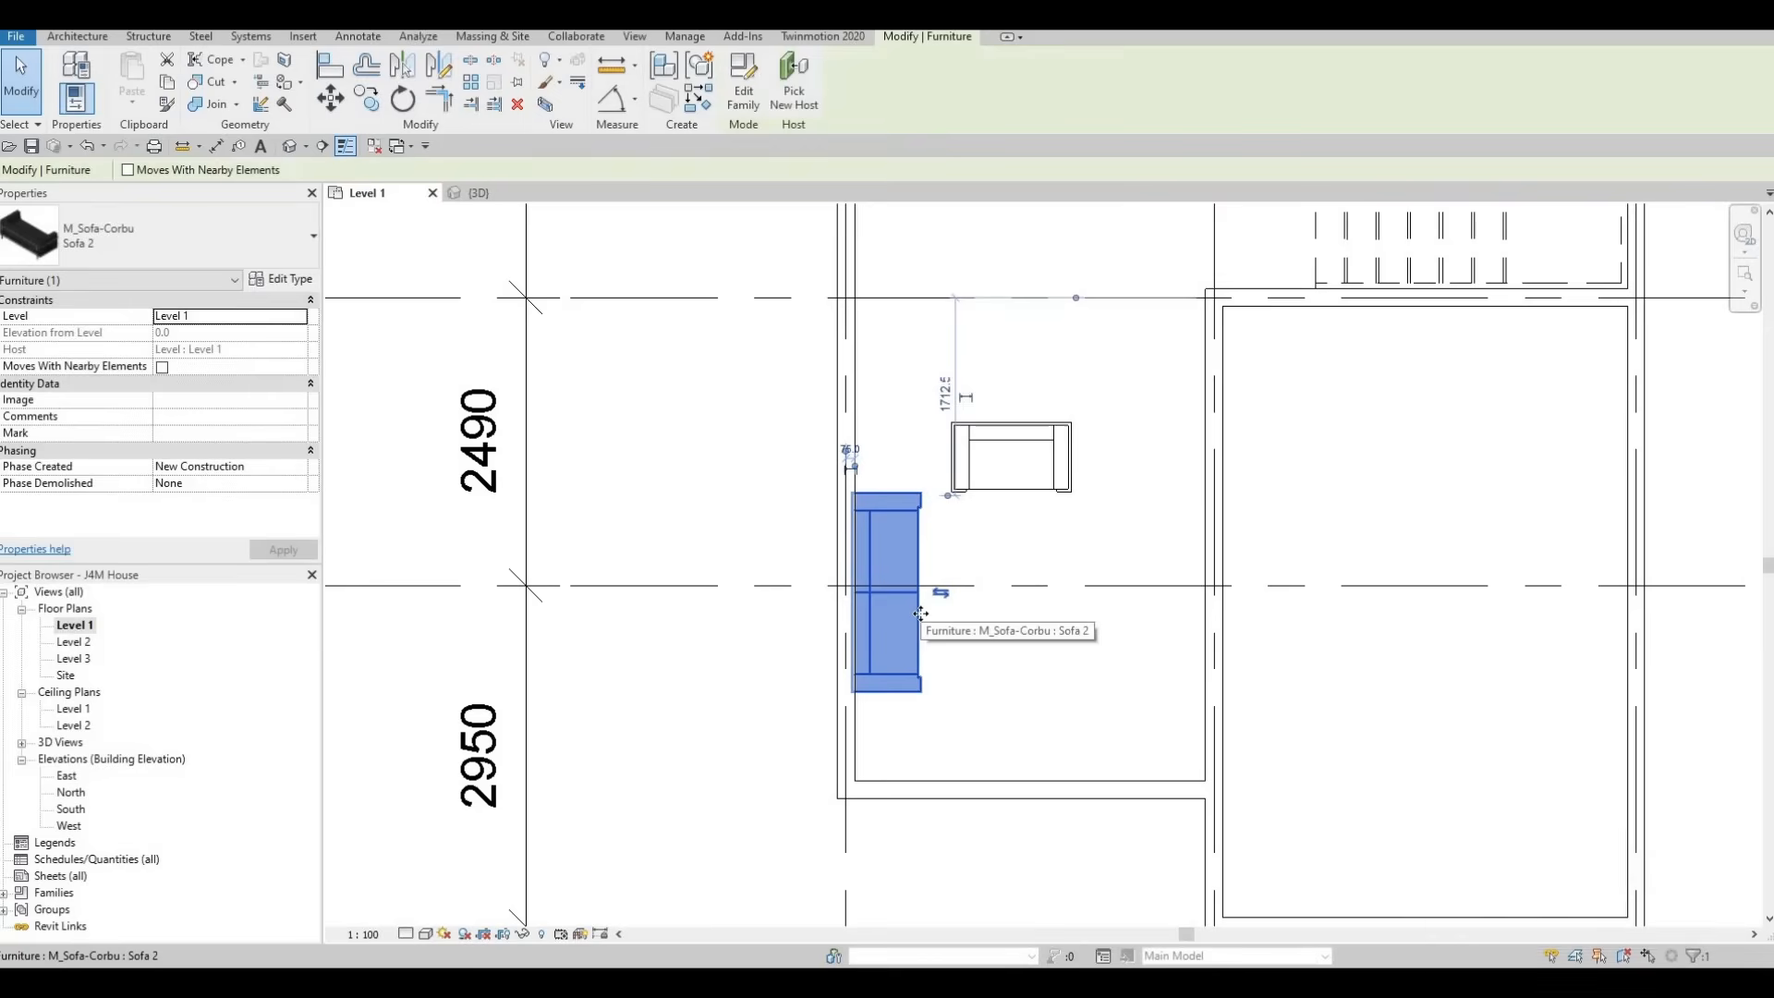
pyautogui.press('Down')
pyautogui.press('Right')
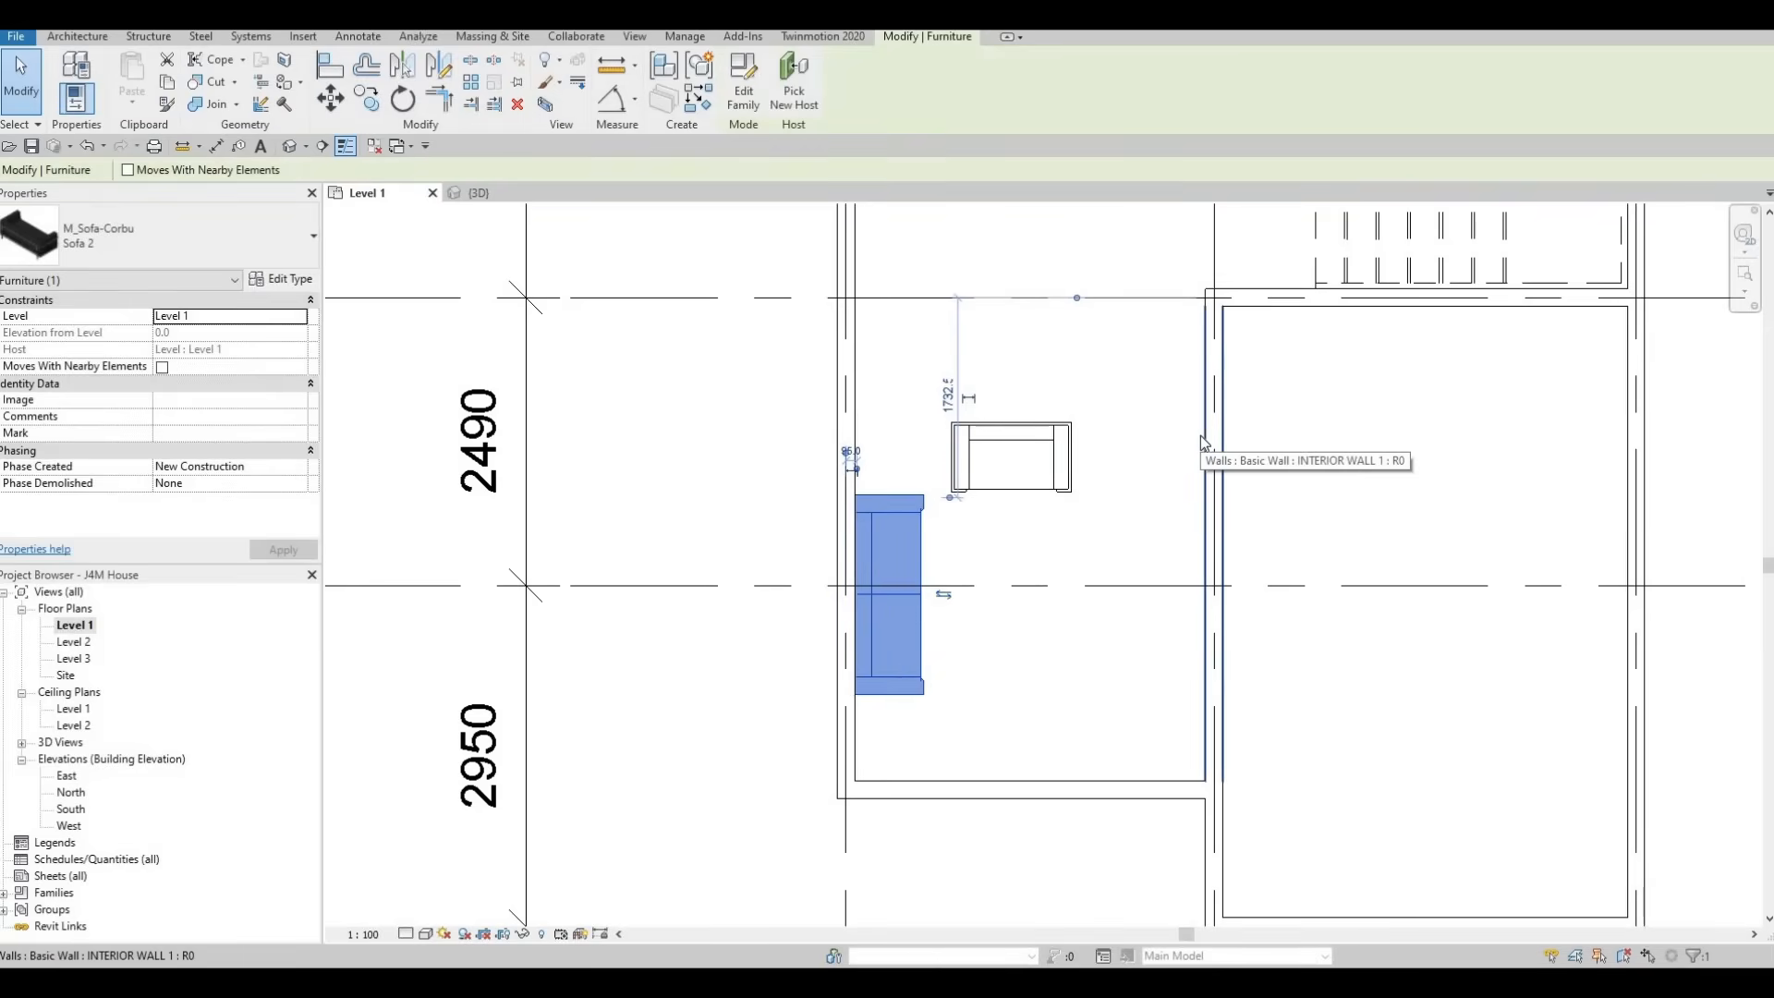
pyautogui.press('F1')
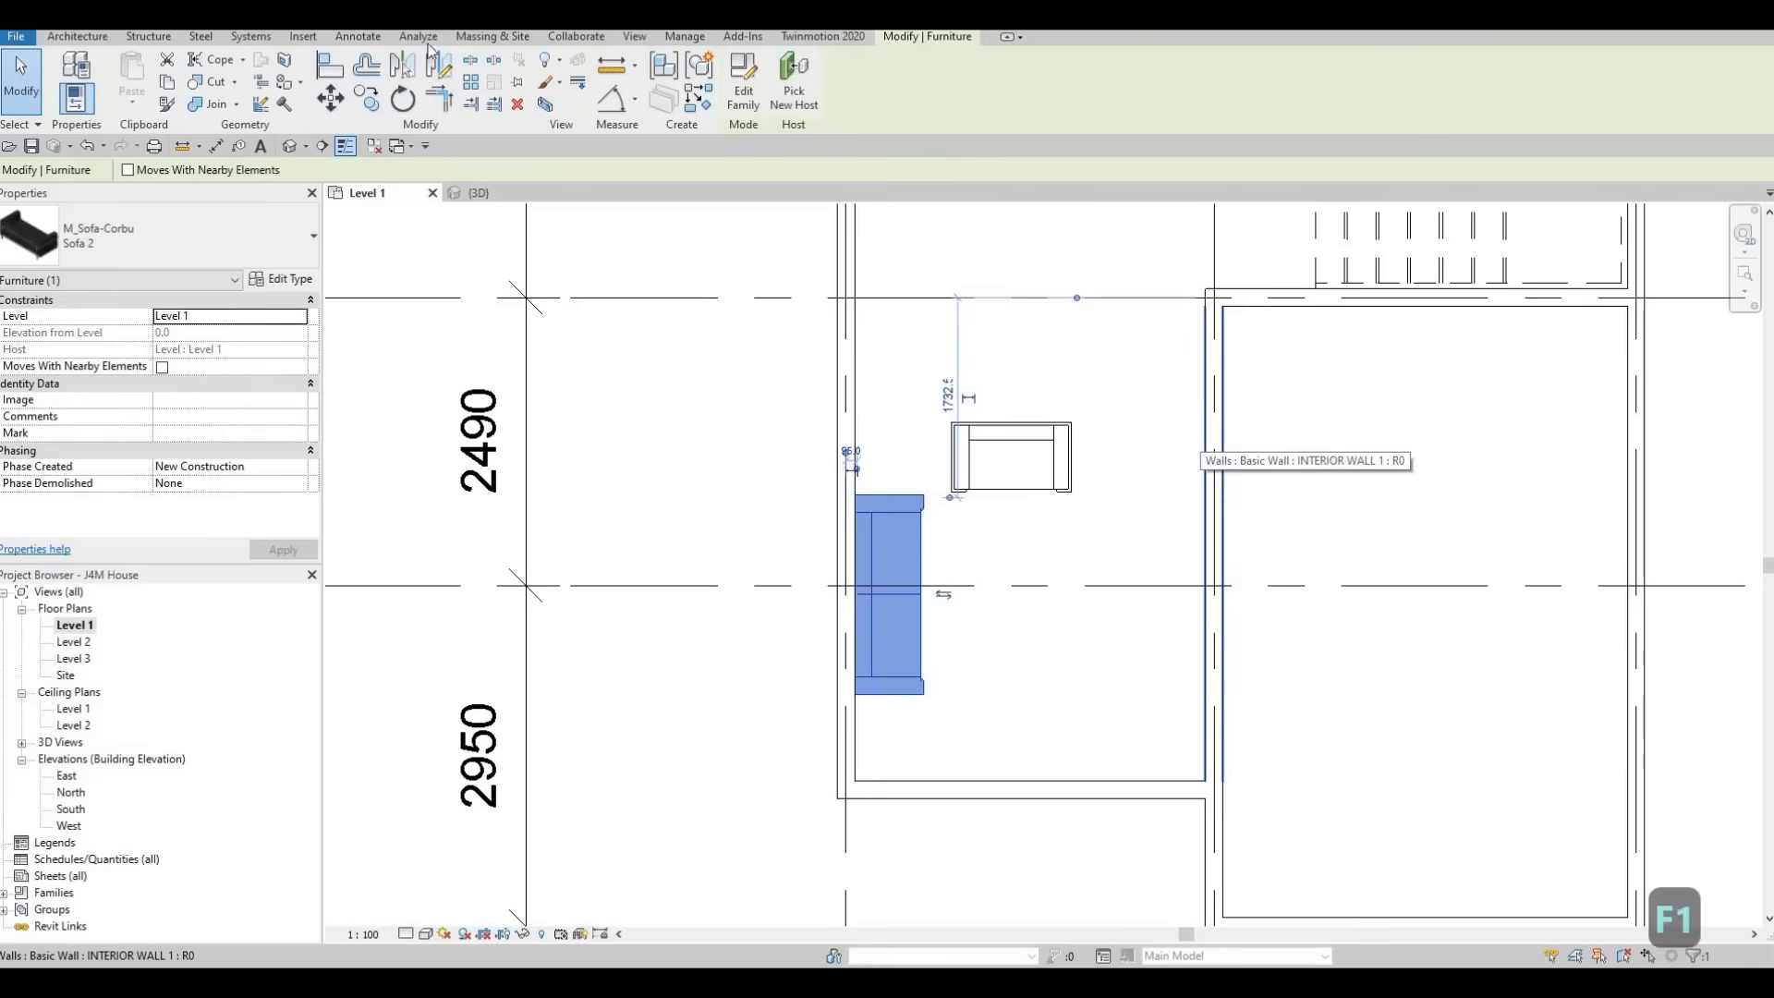
# Load the M_Table-Coffee family from the library's Furniture Tables folder
pyautogui.click(299, 38)
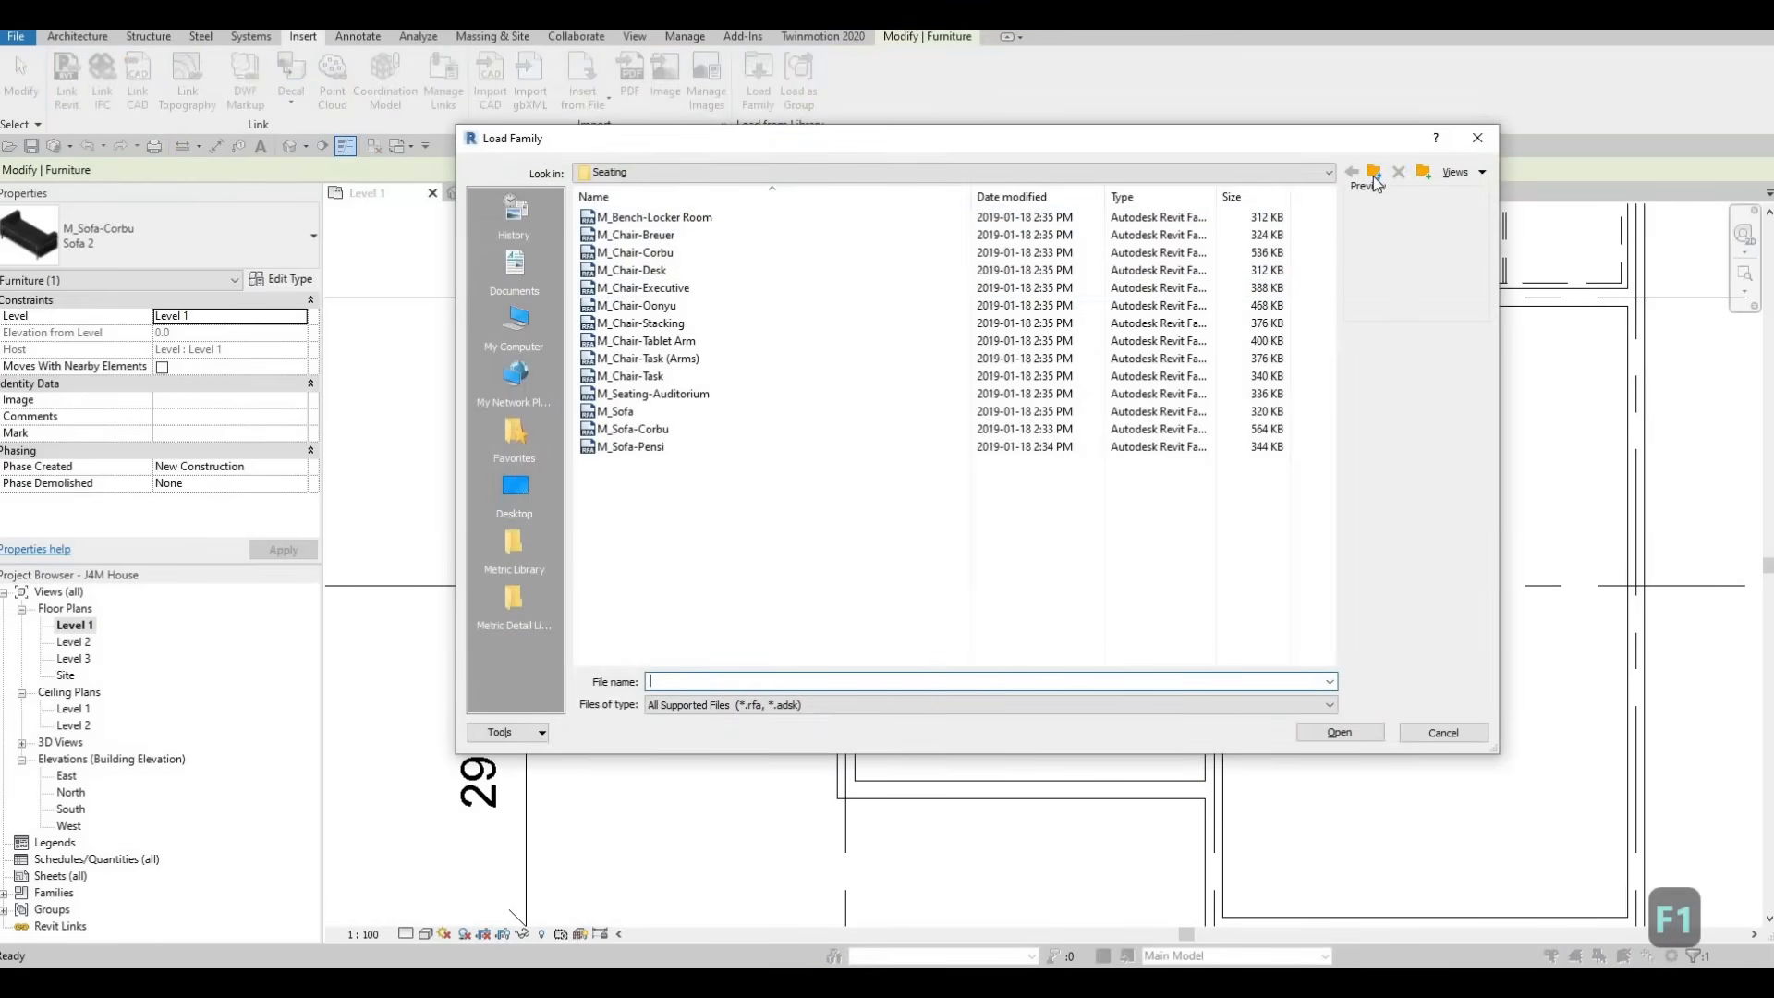
pyautogui.press('BackSpace')
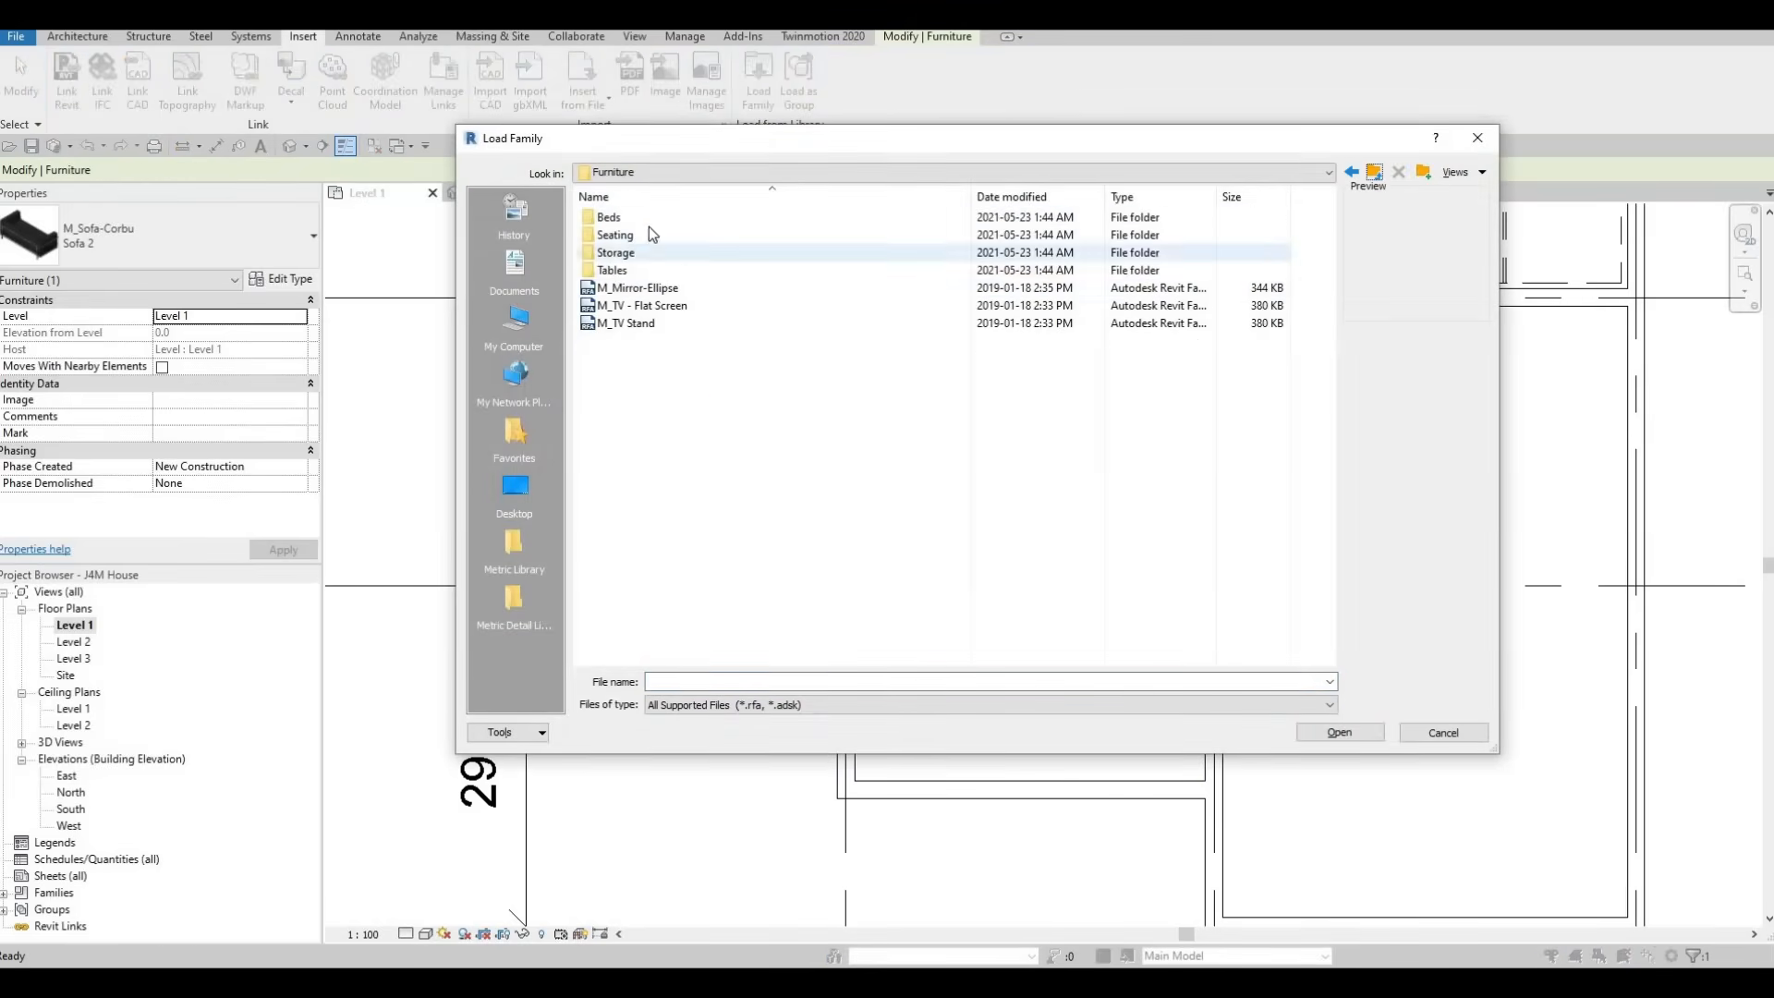
pyautogui.doubleClick(623, 273)
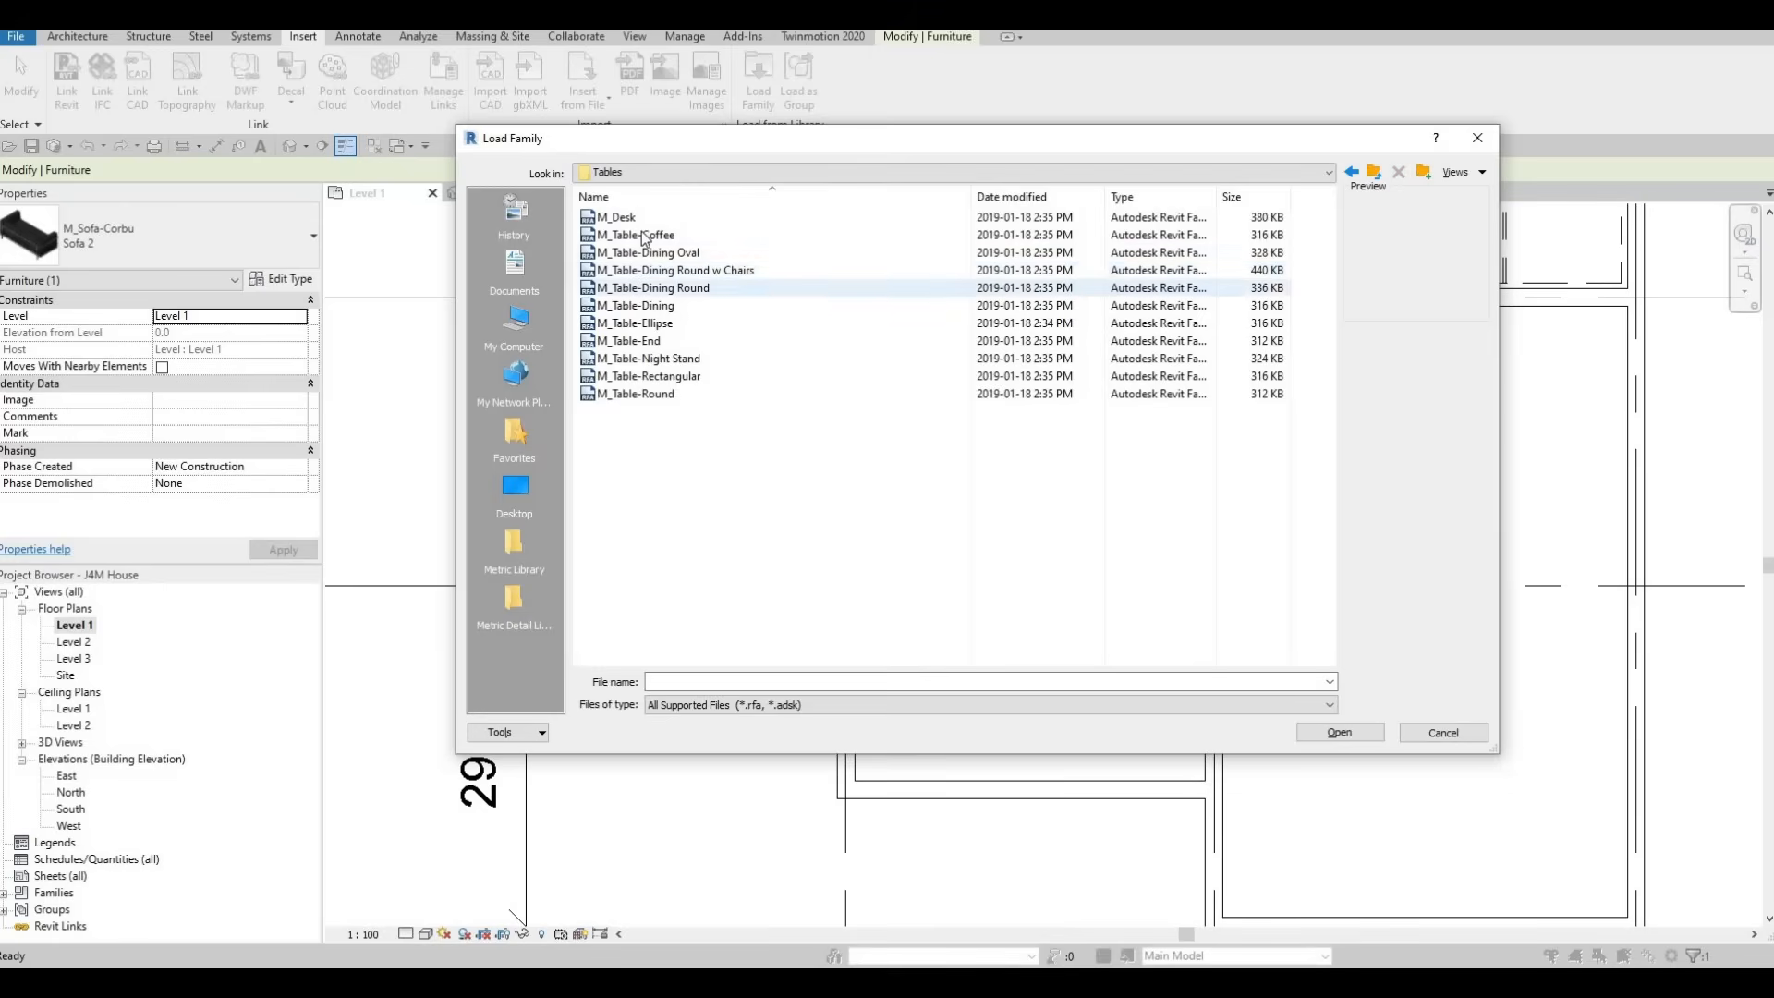
pyautogui.click(645, 236)
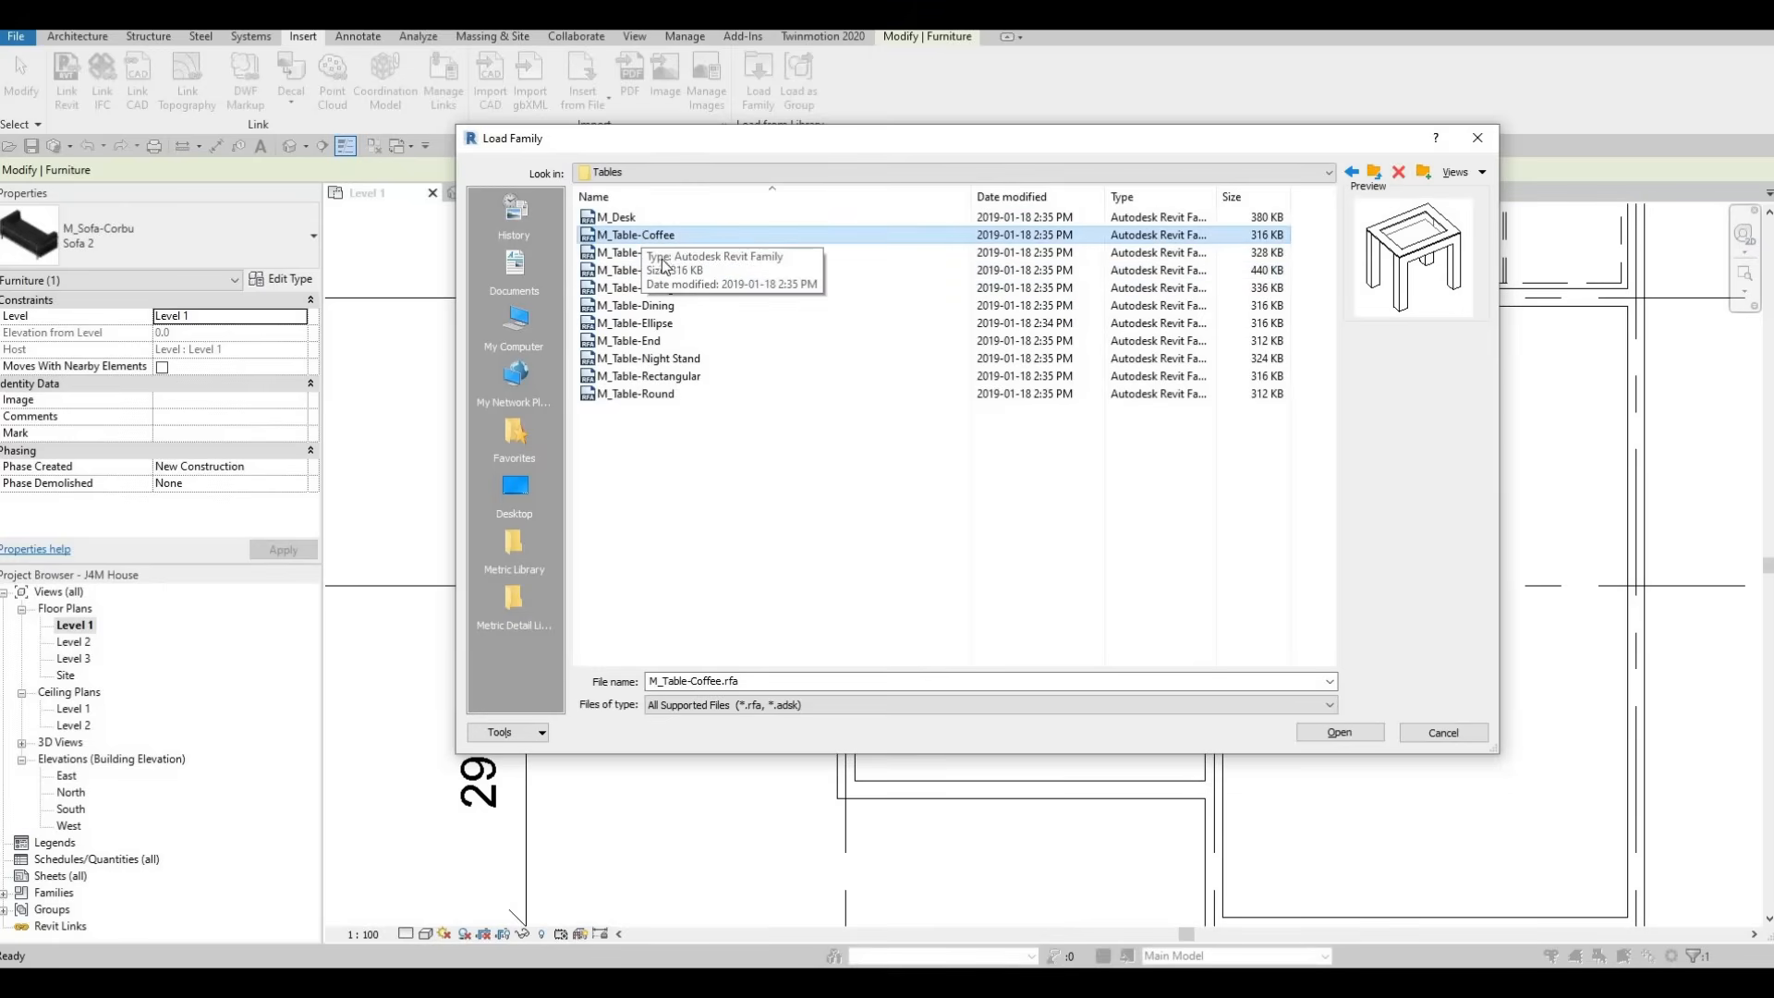
pyautogui.click(1335, 733)
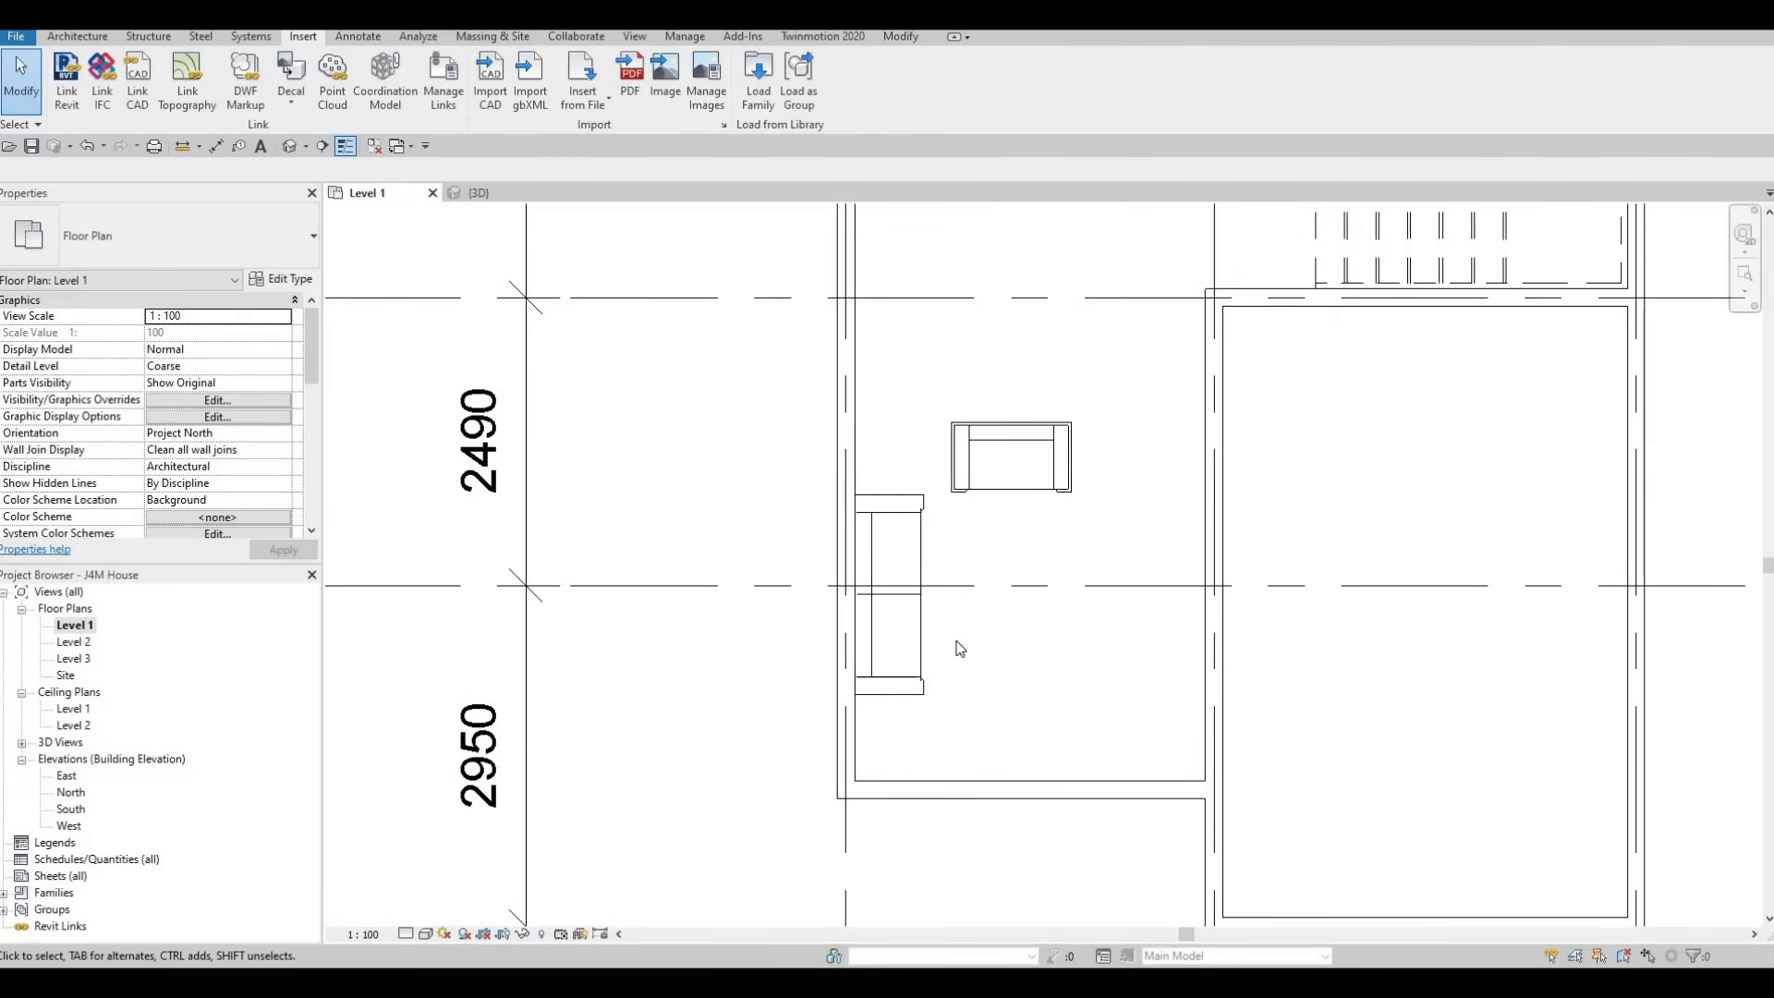
# Place one 0610 x 0610 x 0610mm coffee table beside the sofa, in line with the chair's centre and about 1755 mm from the interior wall
pyautogui.press('c')
pyautogui.press('m')
pyautogui.scroll(2, 1011, 598)
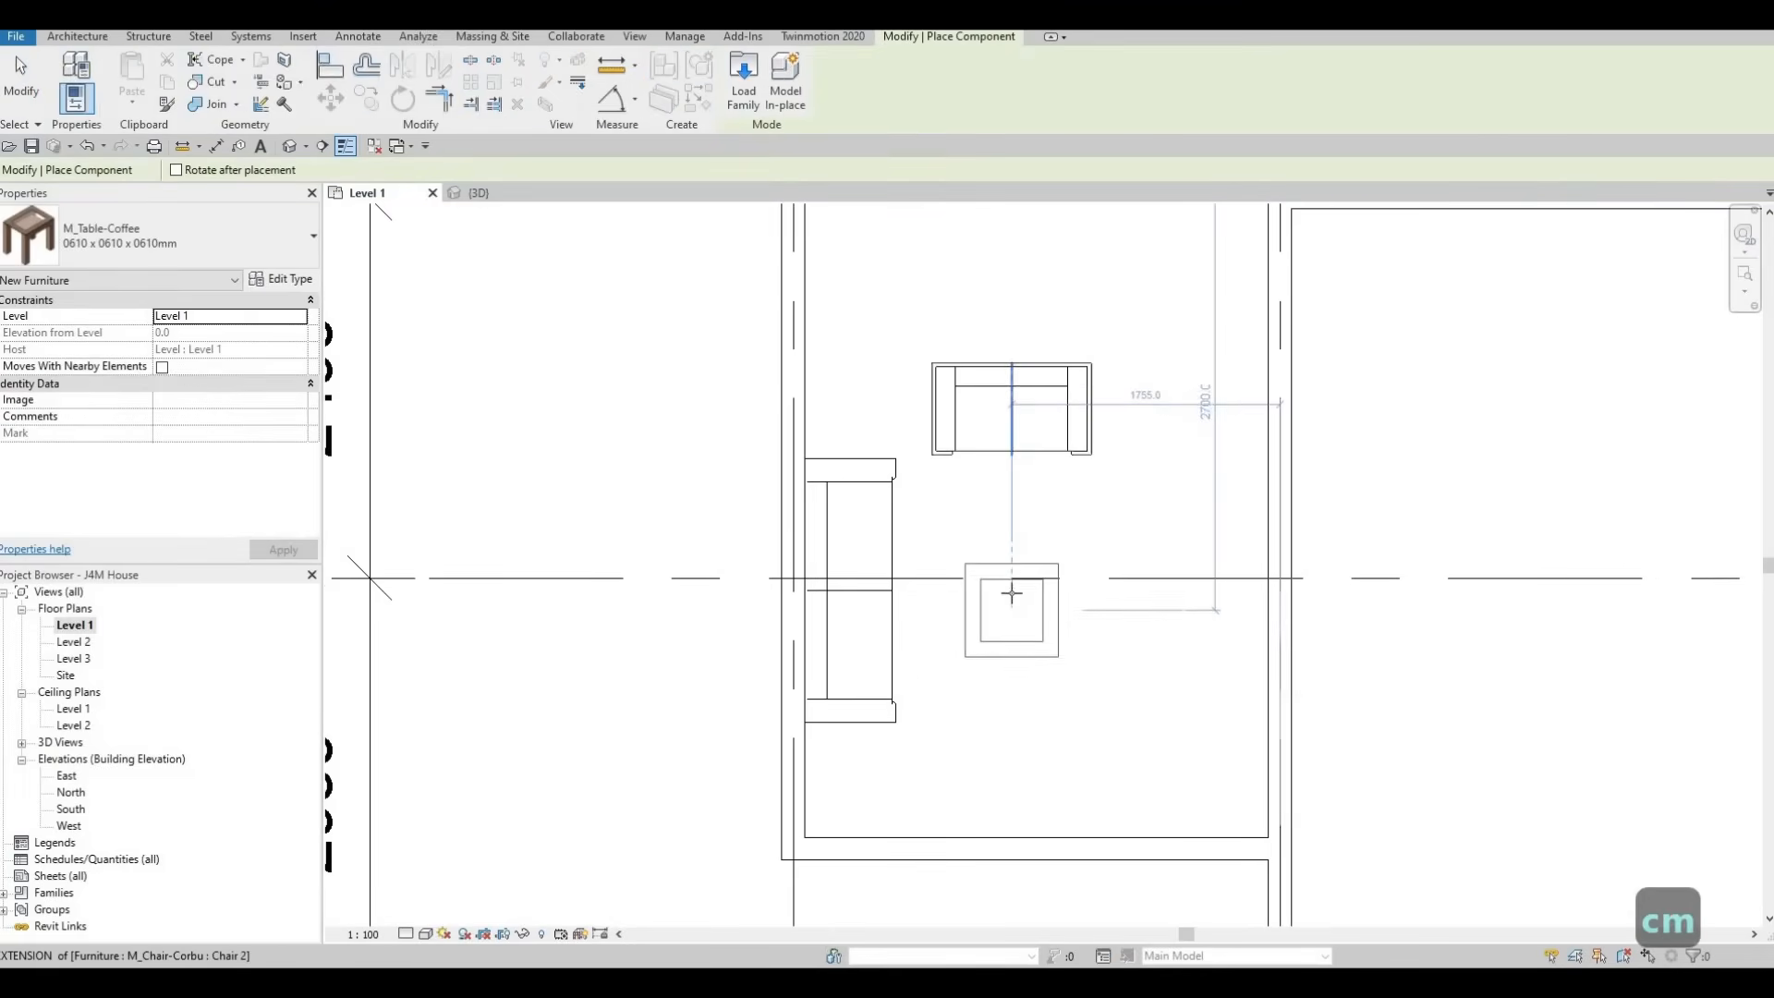
pyautogui.click(1011, 596)
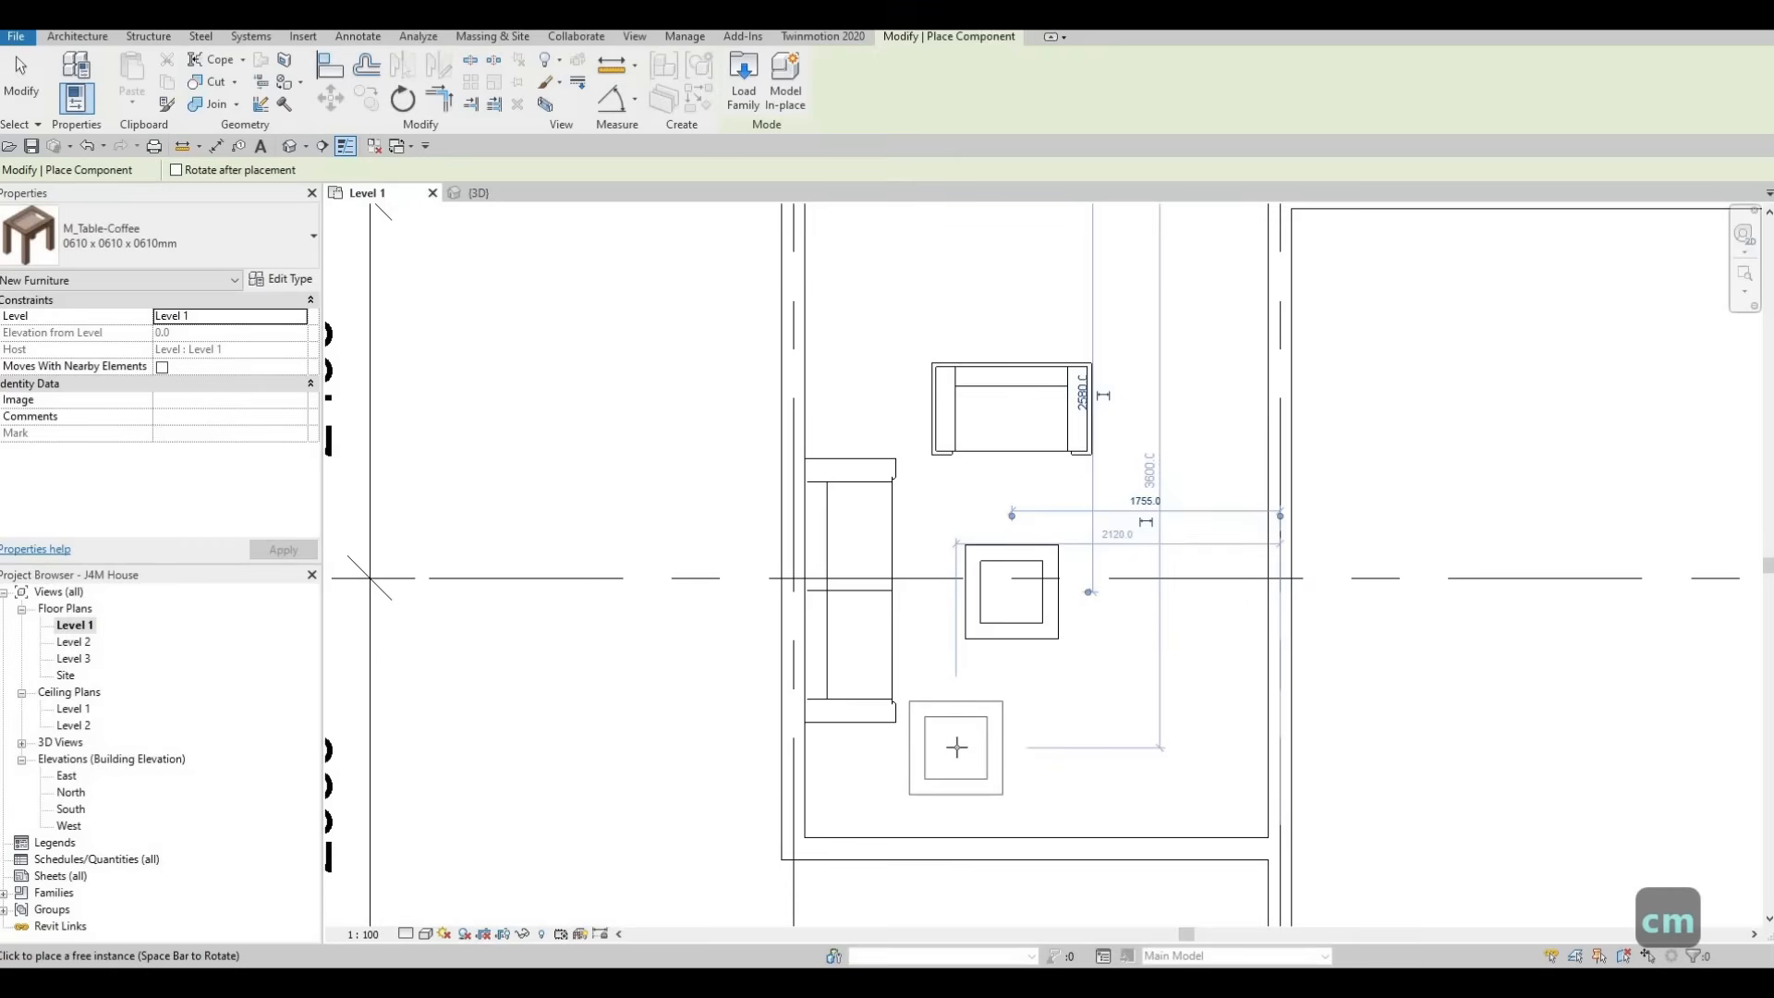
pyautogui.press('Escape')
pyautogui.press('Escape')
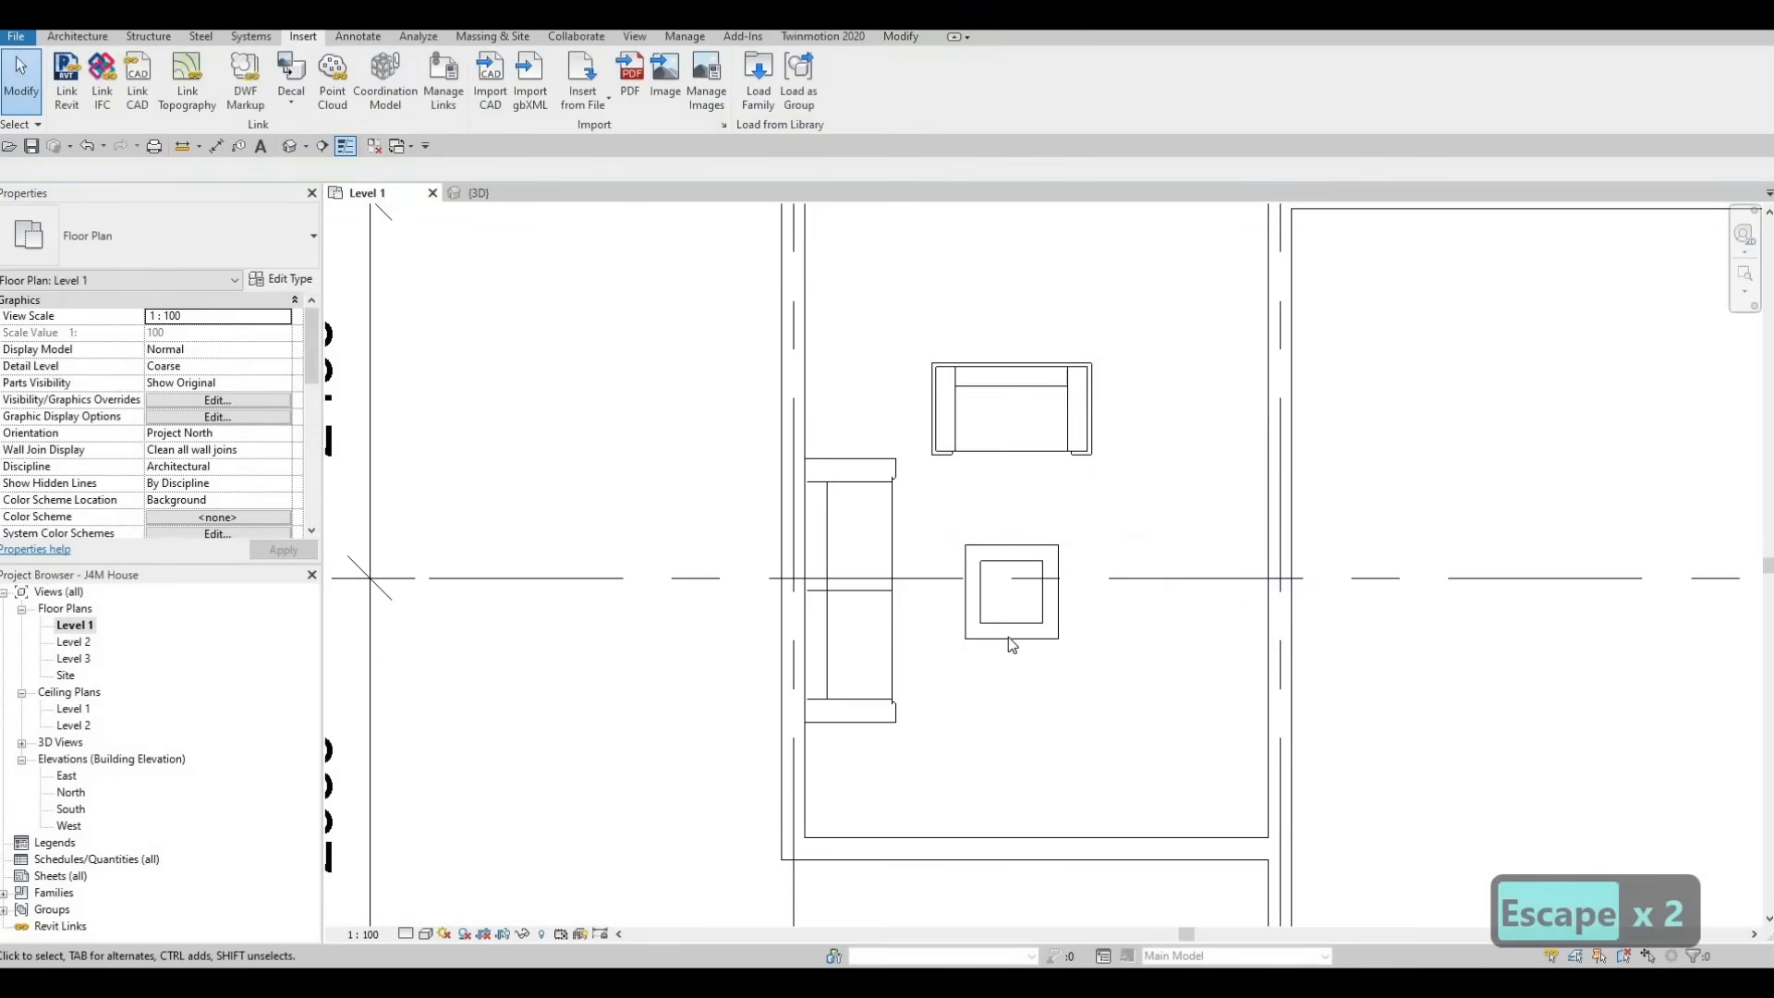
# Change the placed coffee table to the 0787 x 0711 x 0610mm type
pyautogui.click(1008, 638)
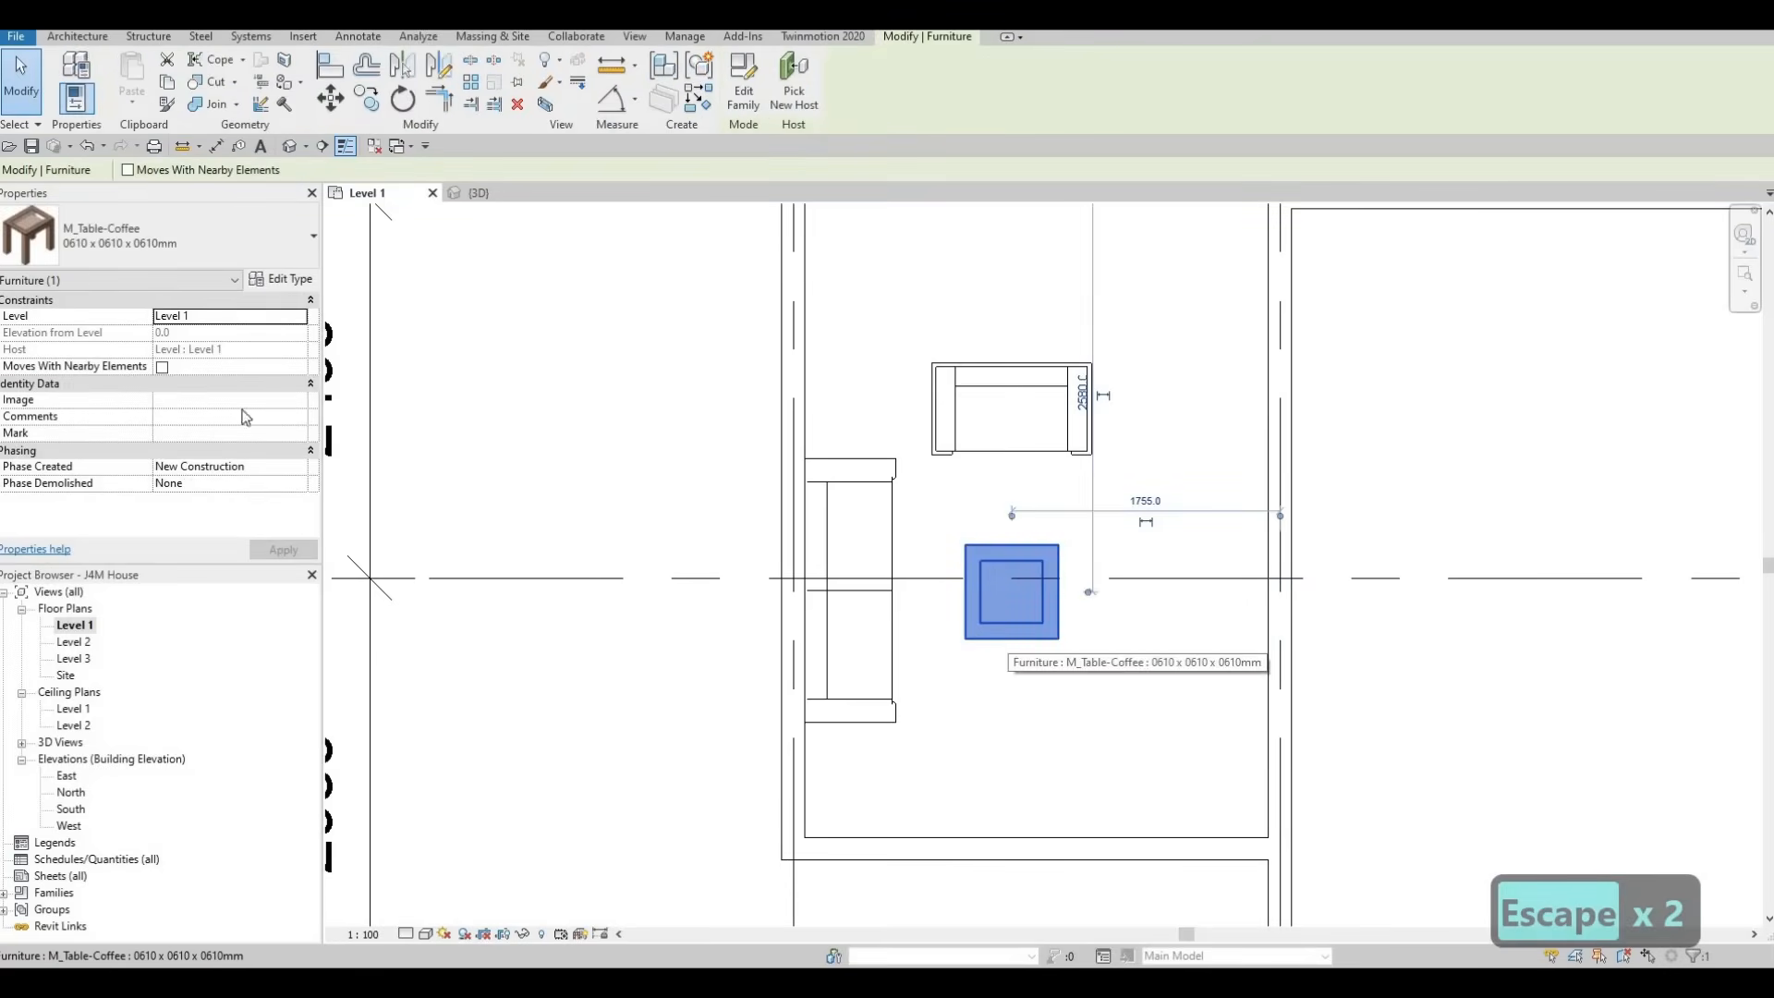
pyautogui.click(192, 248)
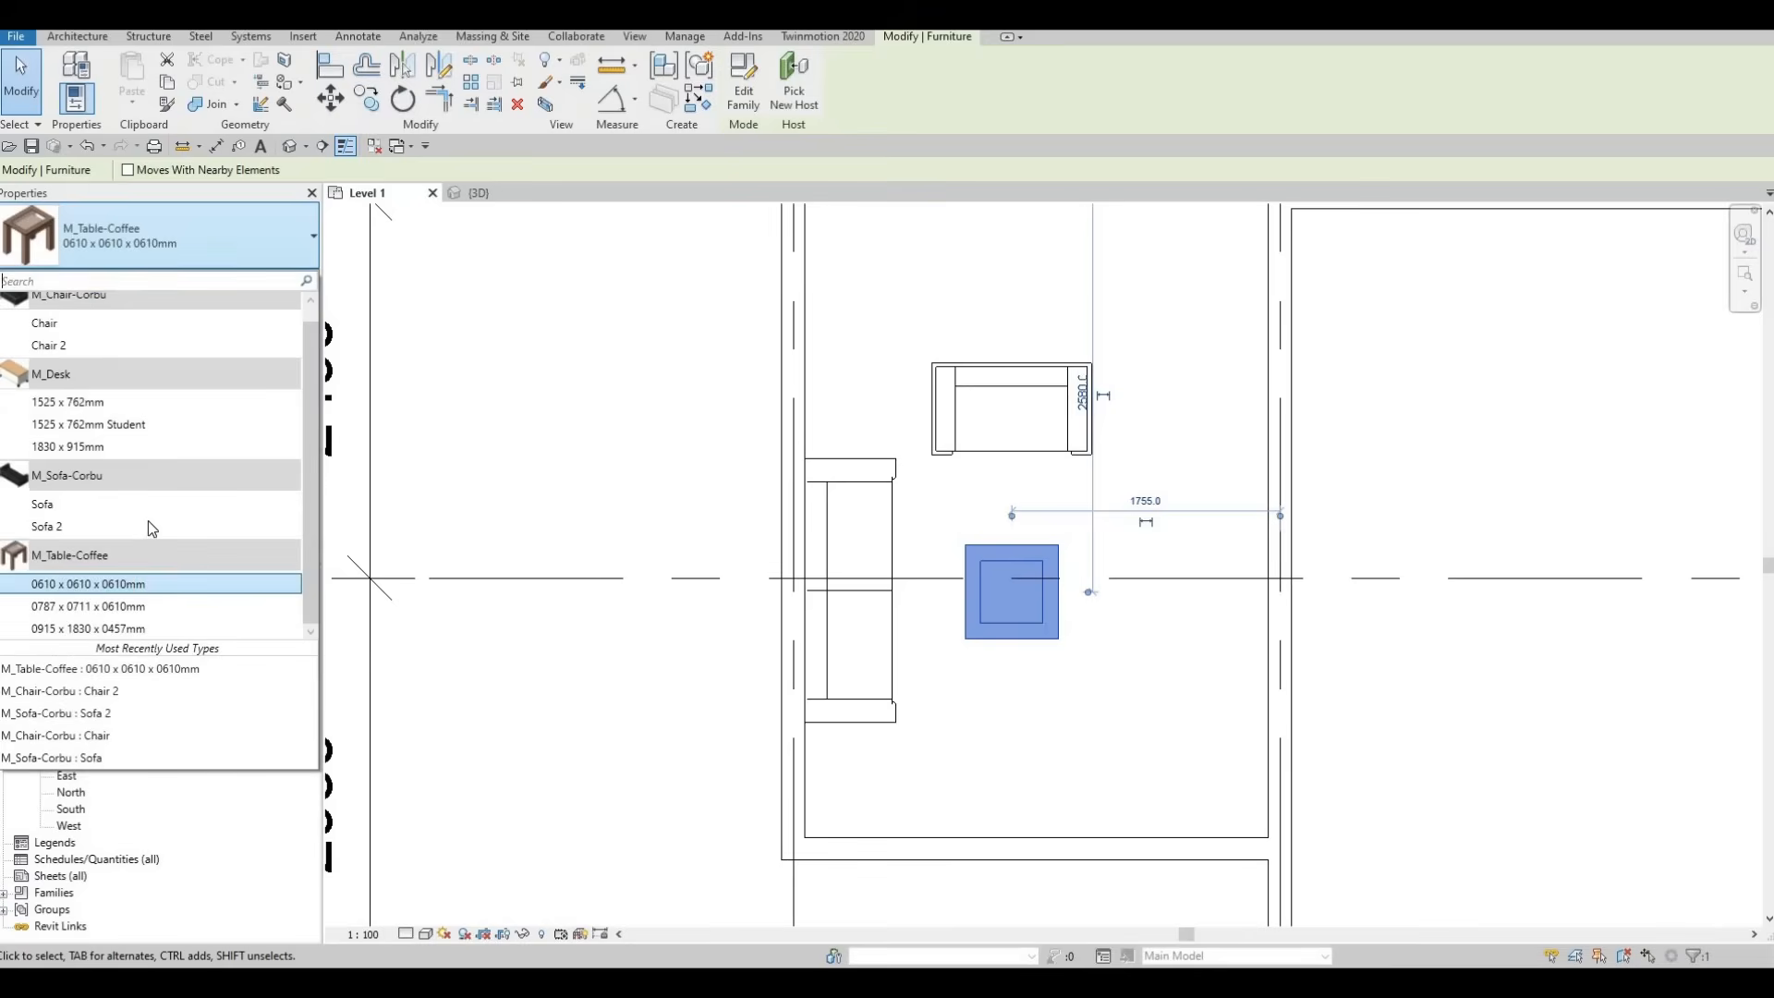
pyautogui.click(120, 606)
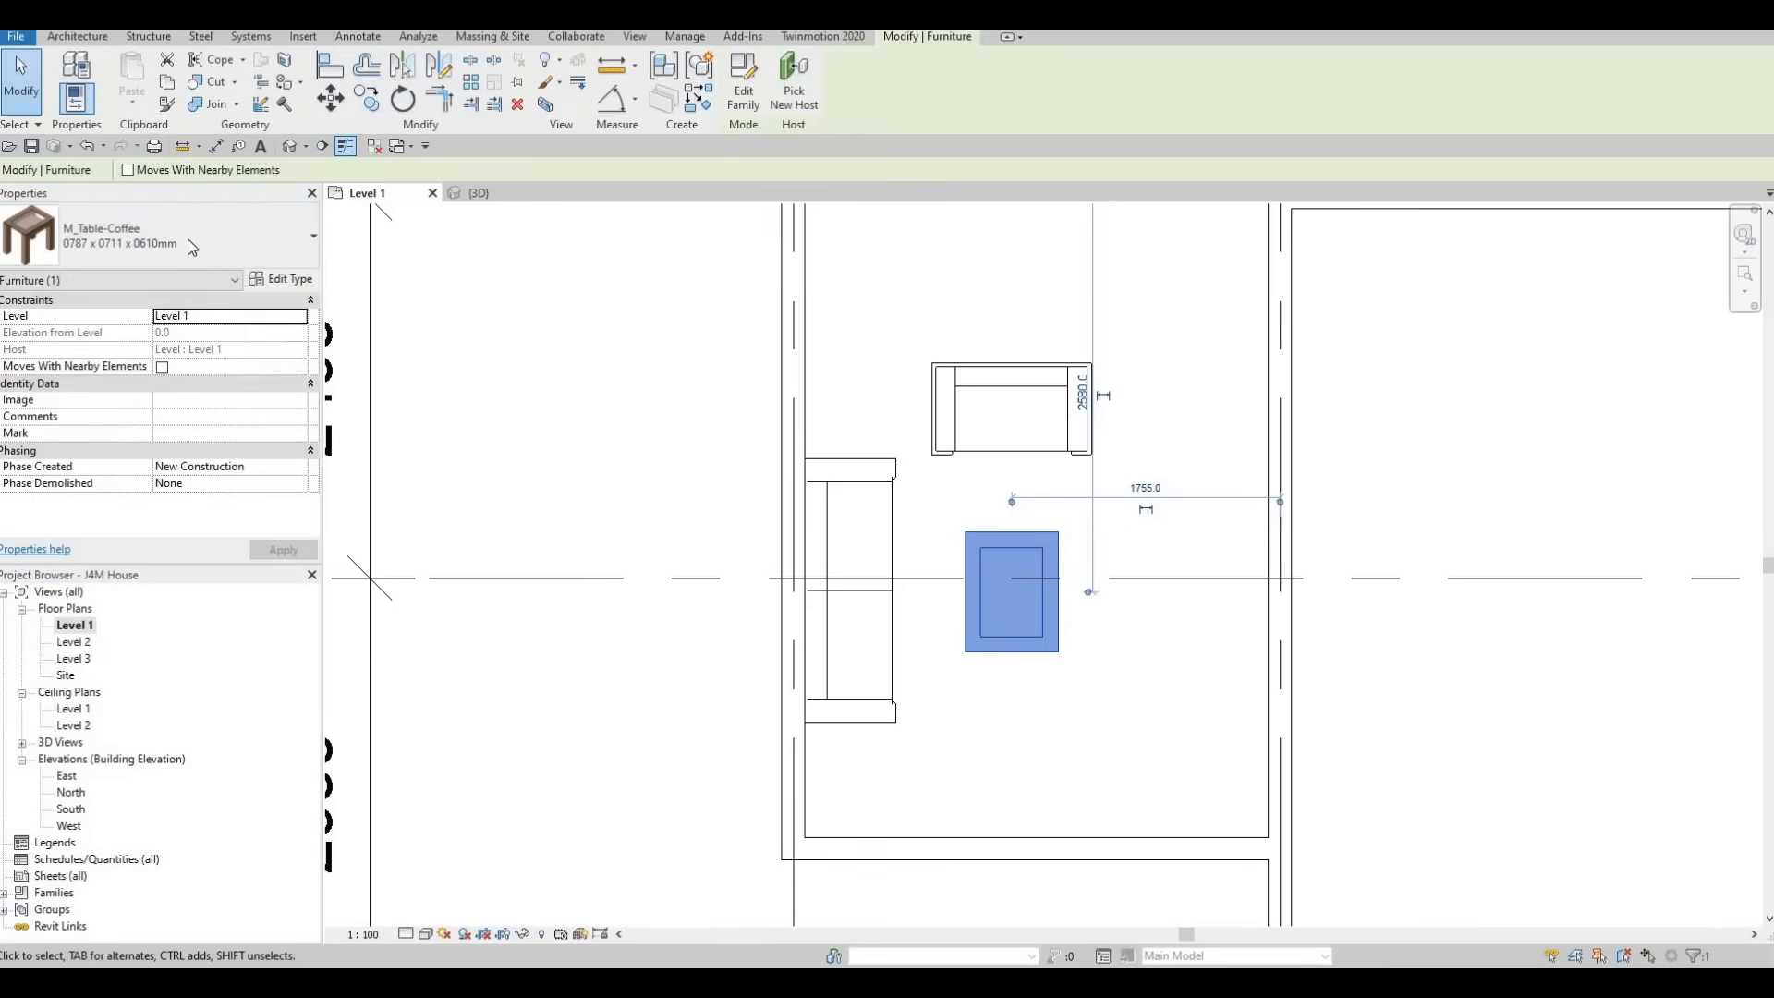
# Try the 0915 x 1830 x 0457mm type on the coffee table and return it to 0787 x 0711 x 0610mm
pyautogui.click(191, 238)
pyautogui.click(118, 604)
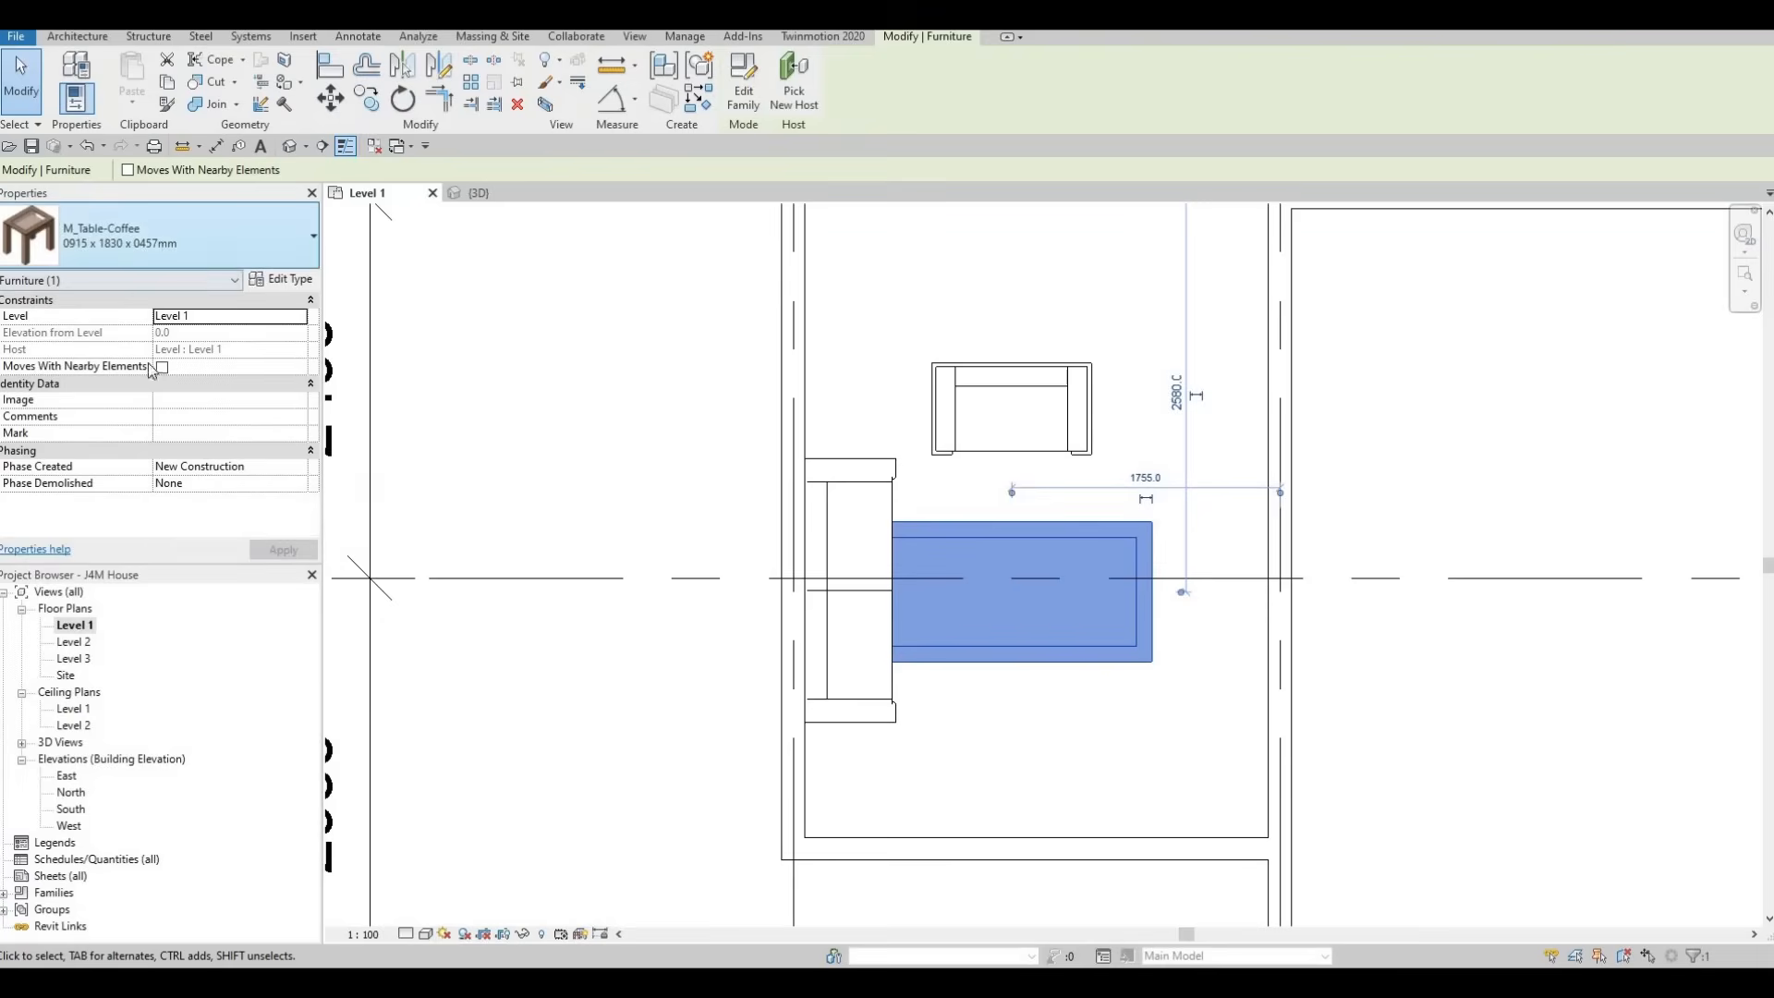
pyautogui.click(157, 240)
pyautogui.click(107, 563)
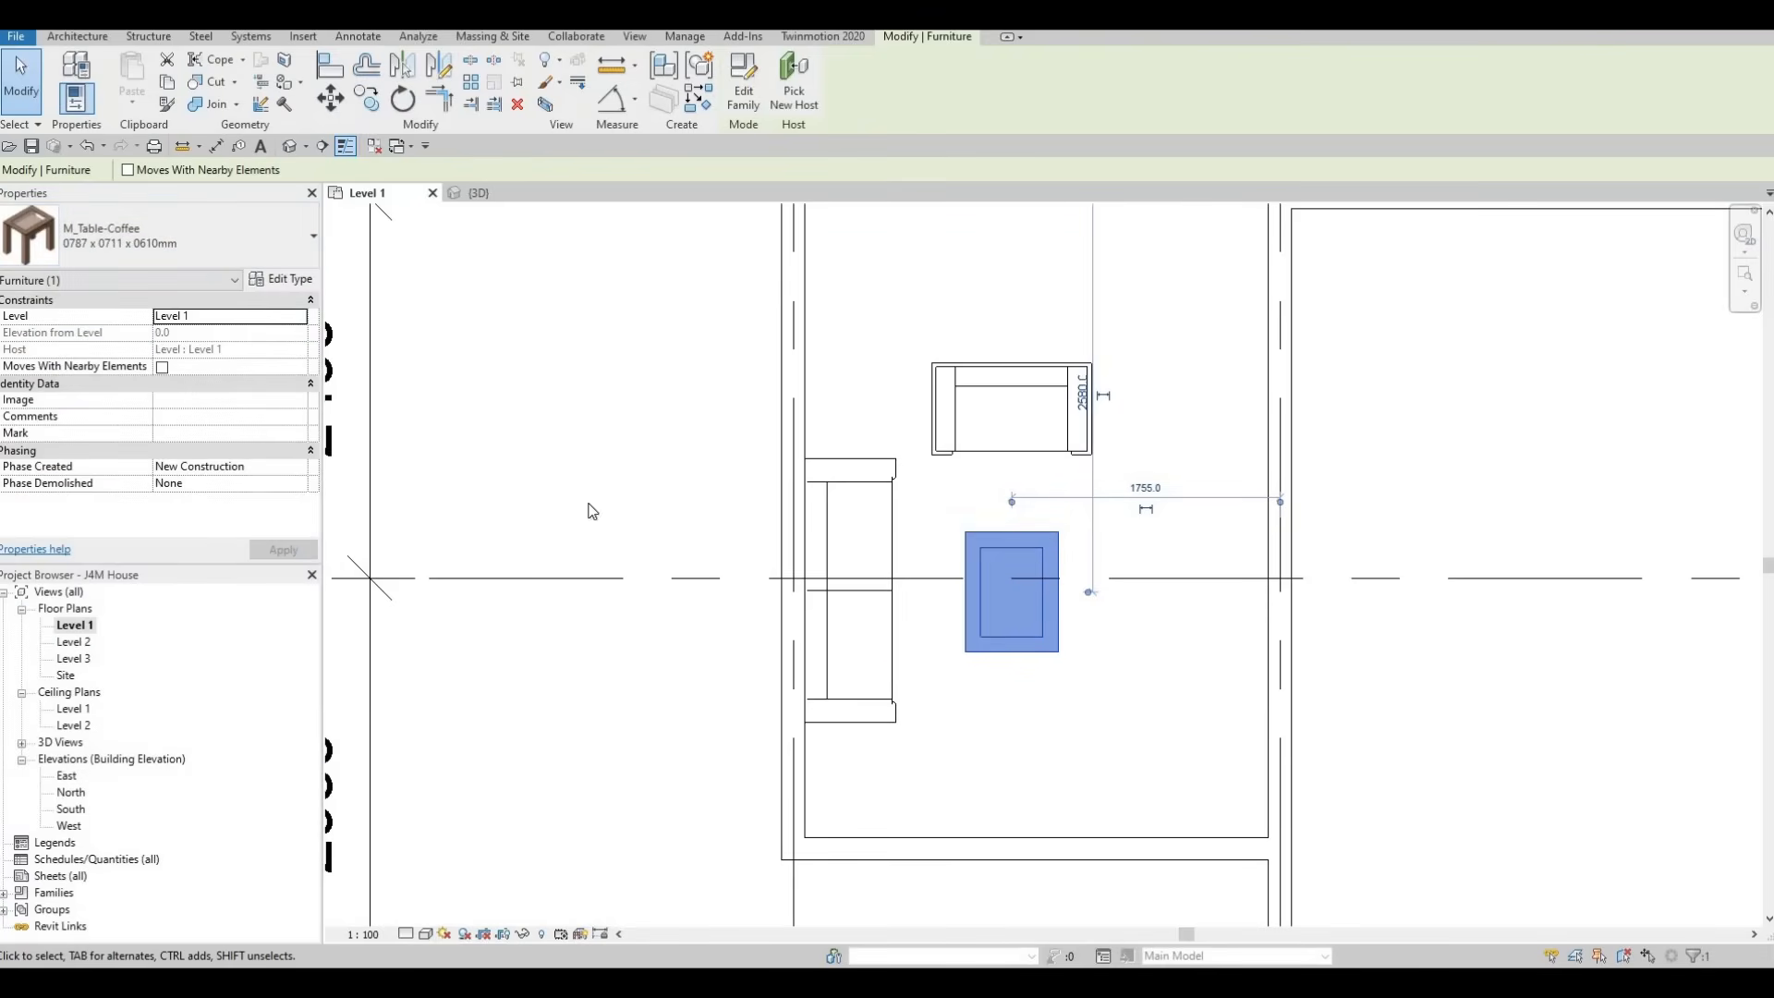
# Duplicate the coffee table's current type under the name "coffee table"
pyautogui.click(271, 284)
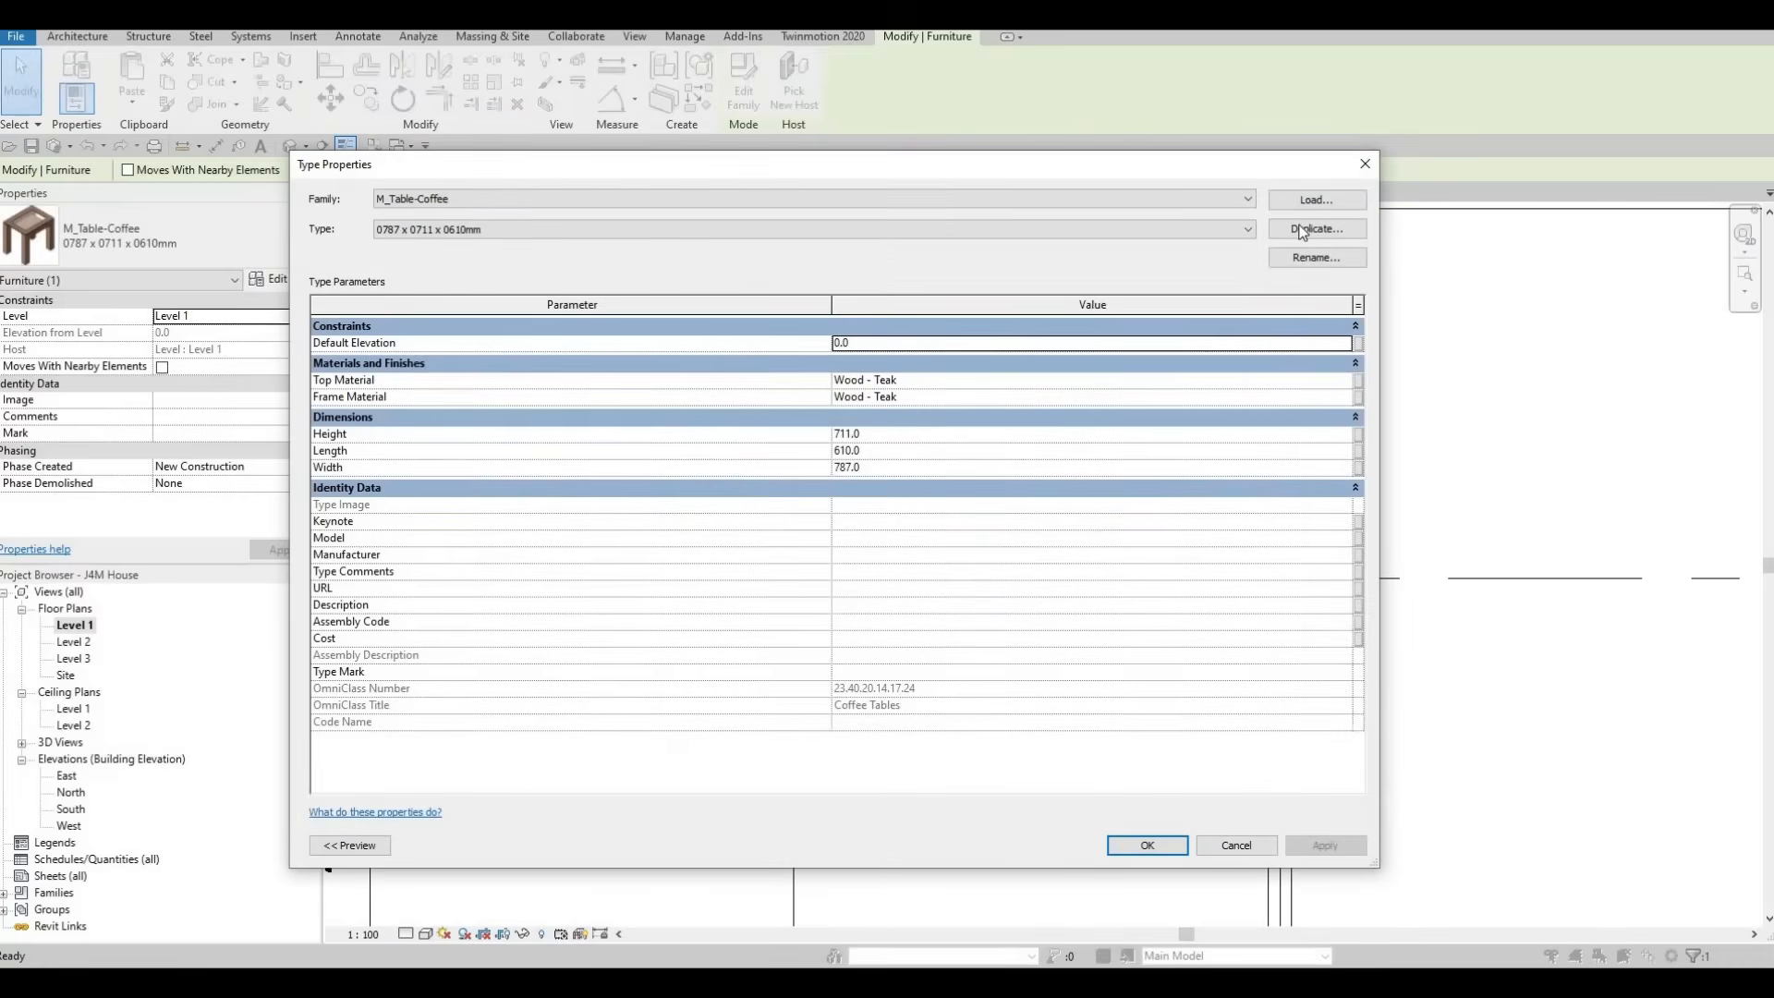
pyautogui.click(1316, 229)
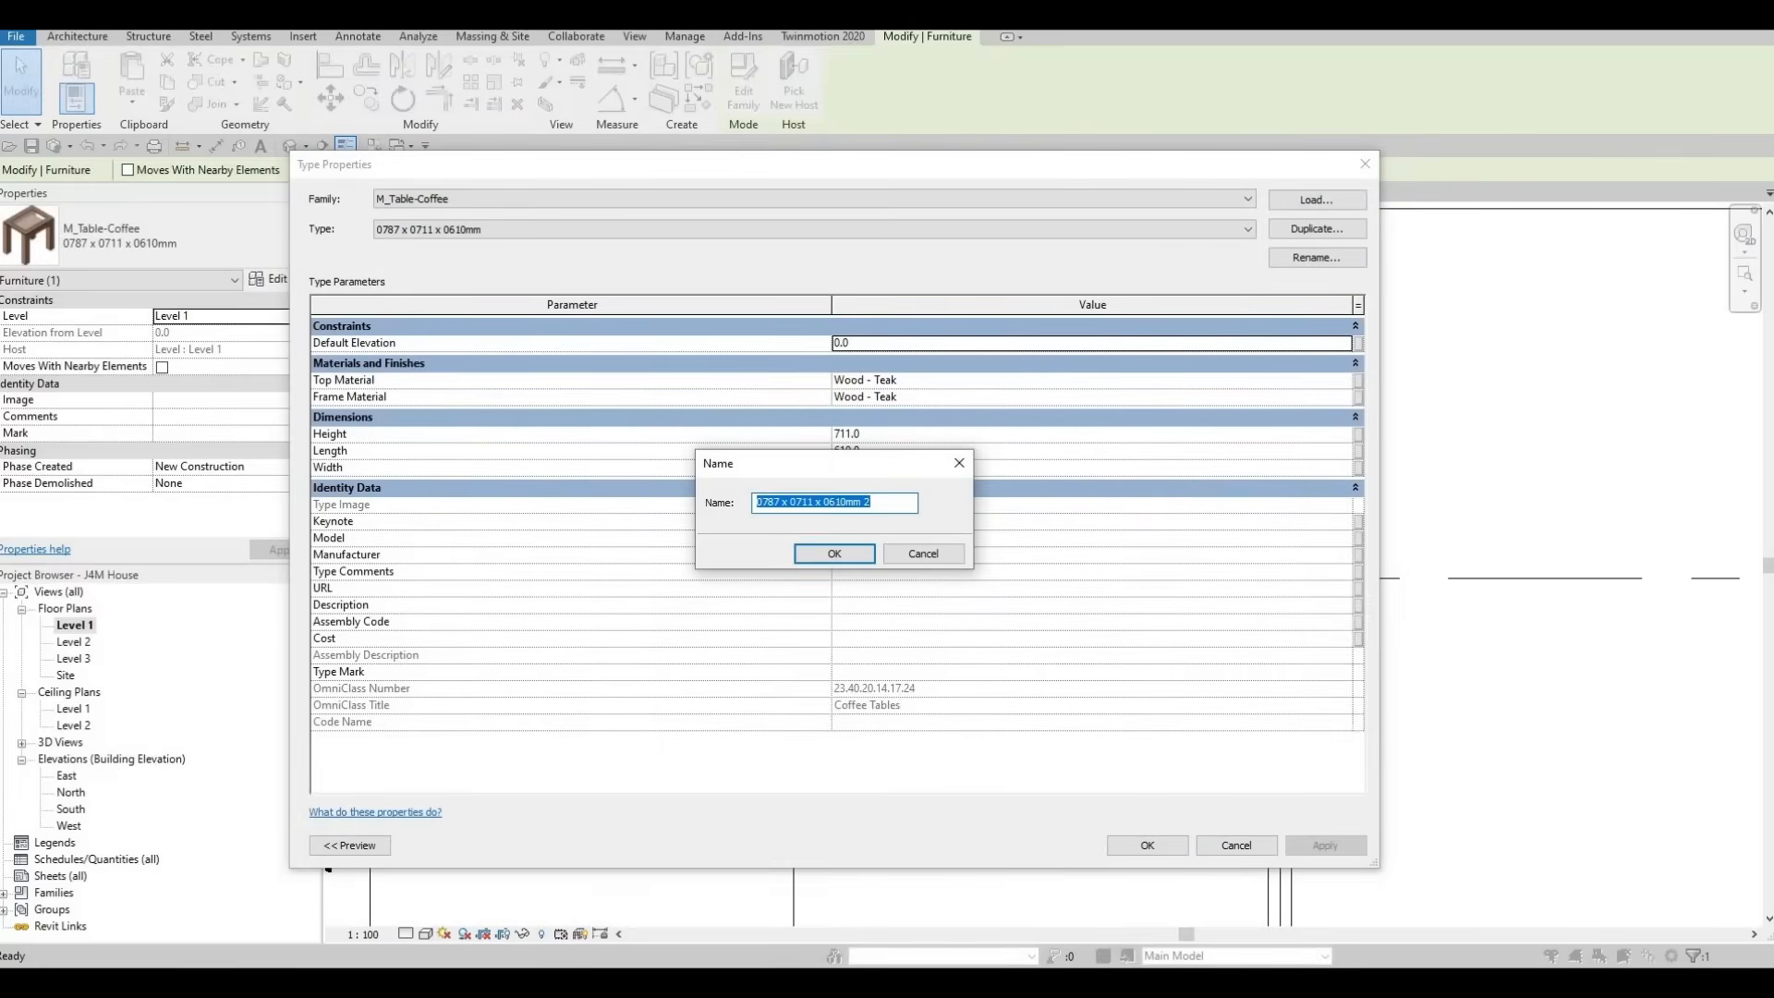
pyautogui.write('coffe')
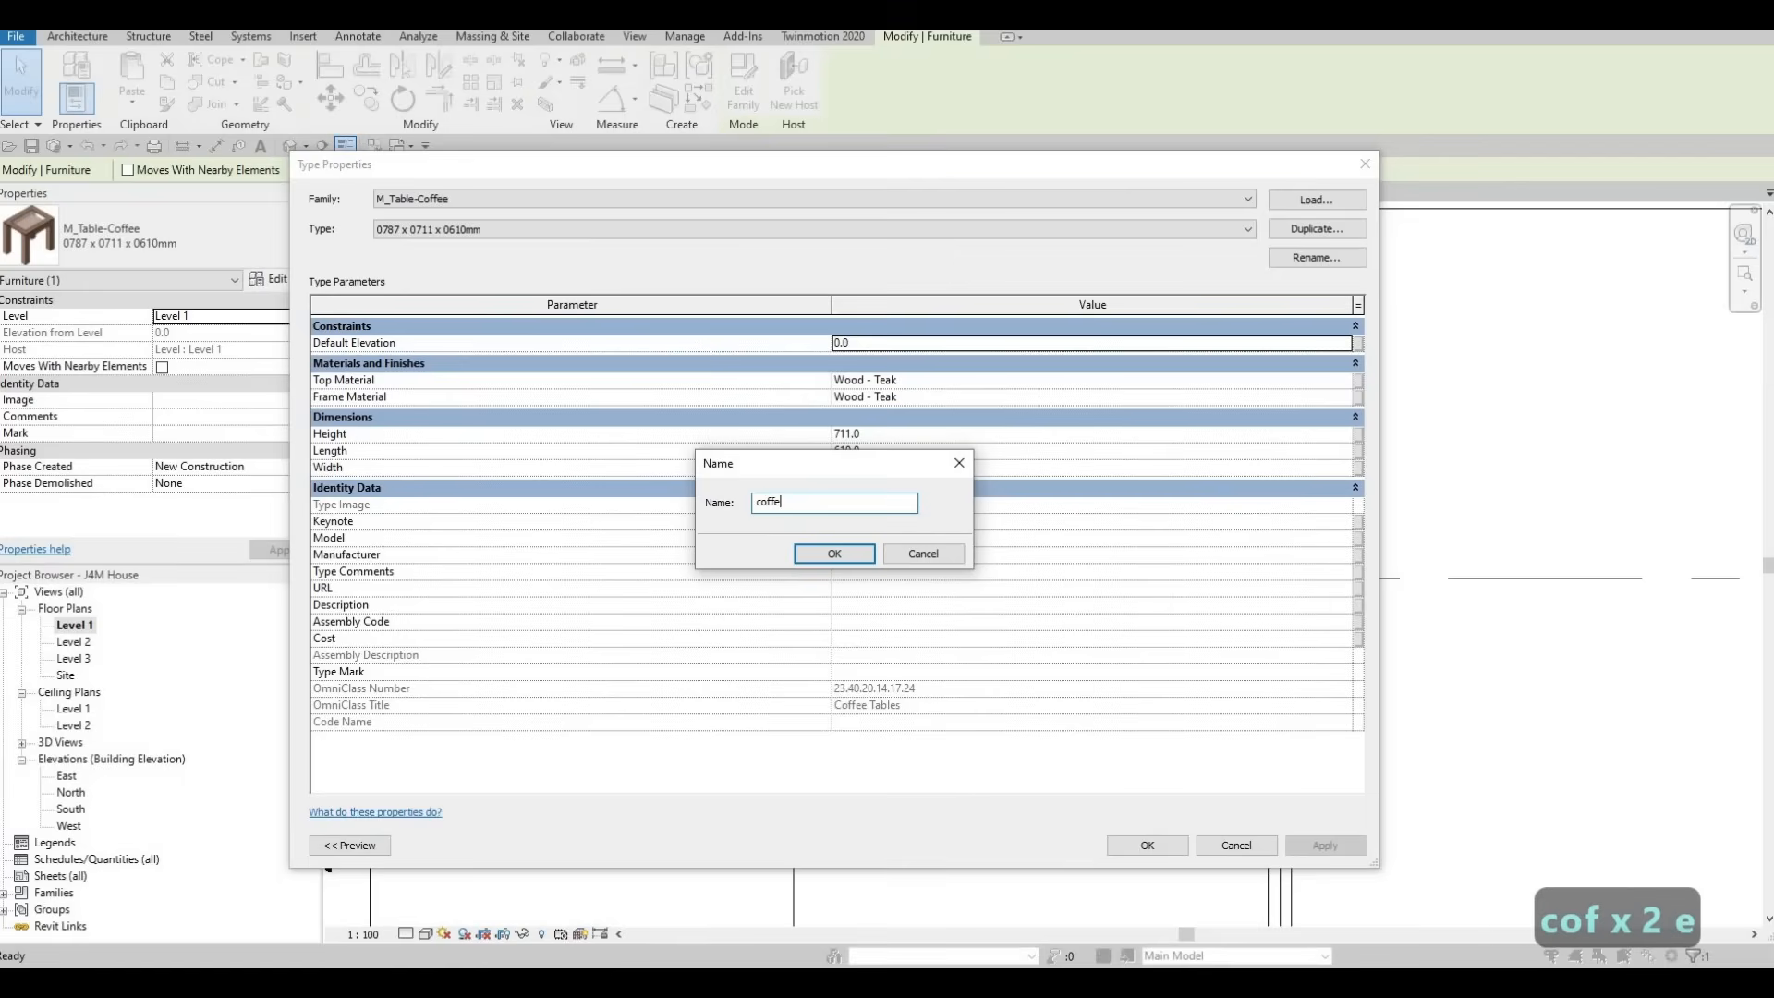
pyautogui.write('e table')
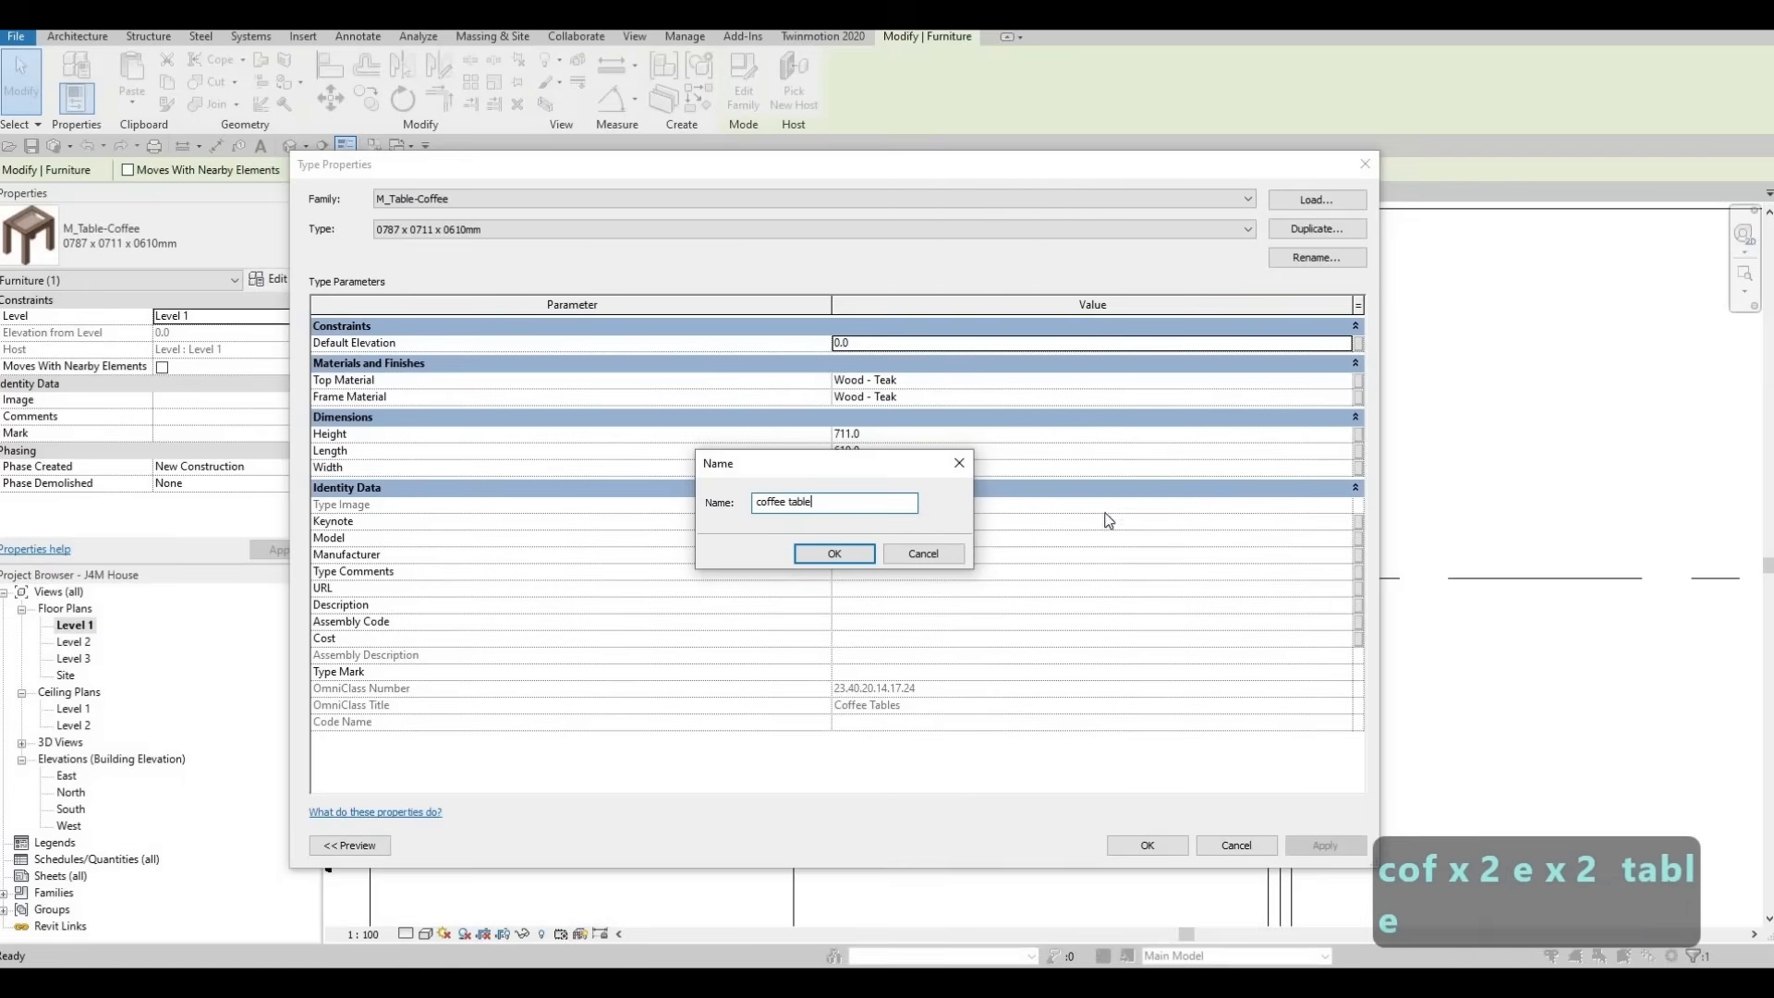
pyautogui.click(813, 553)
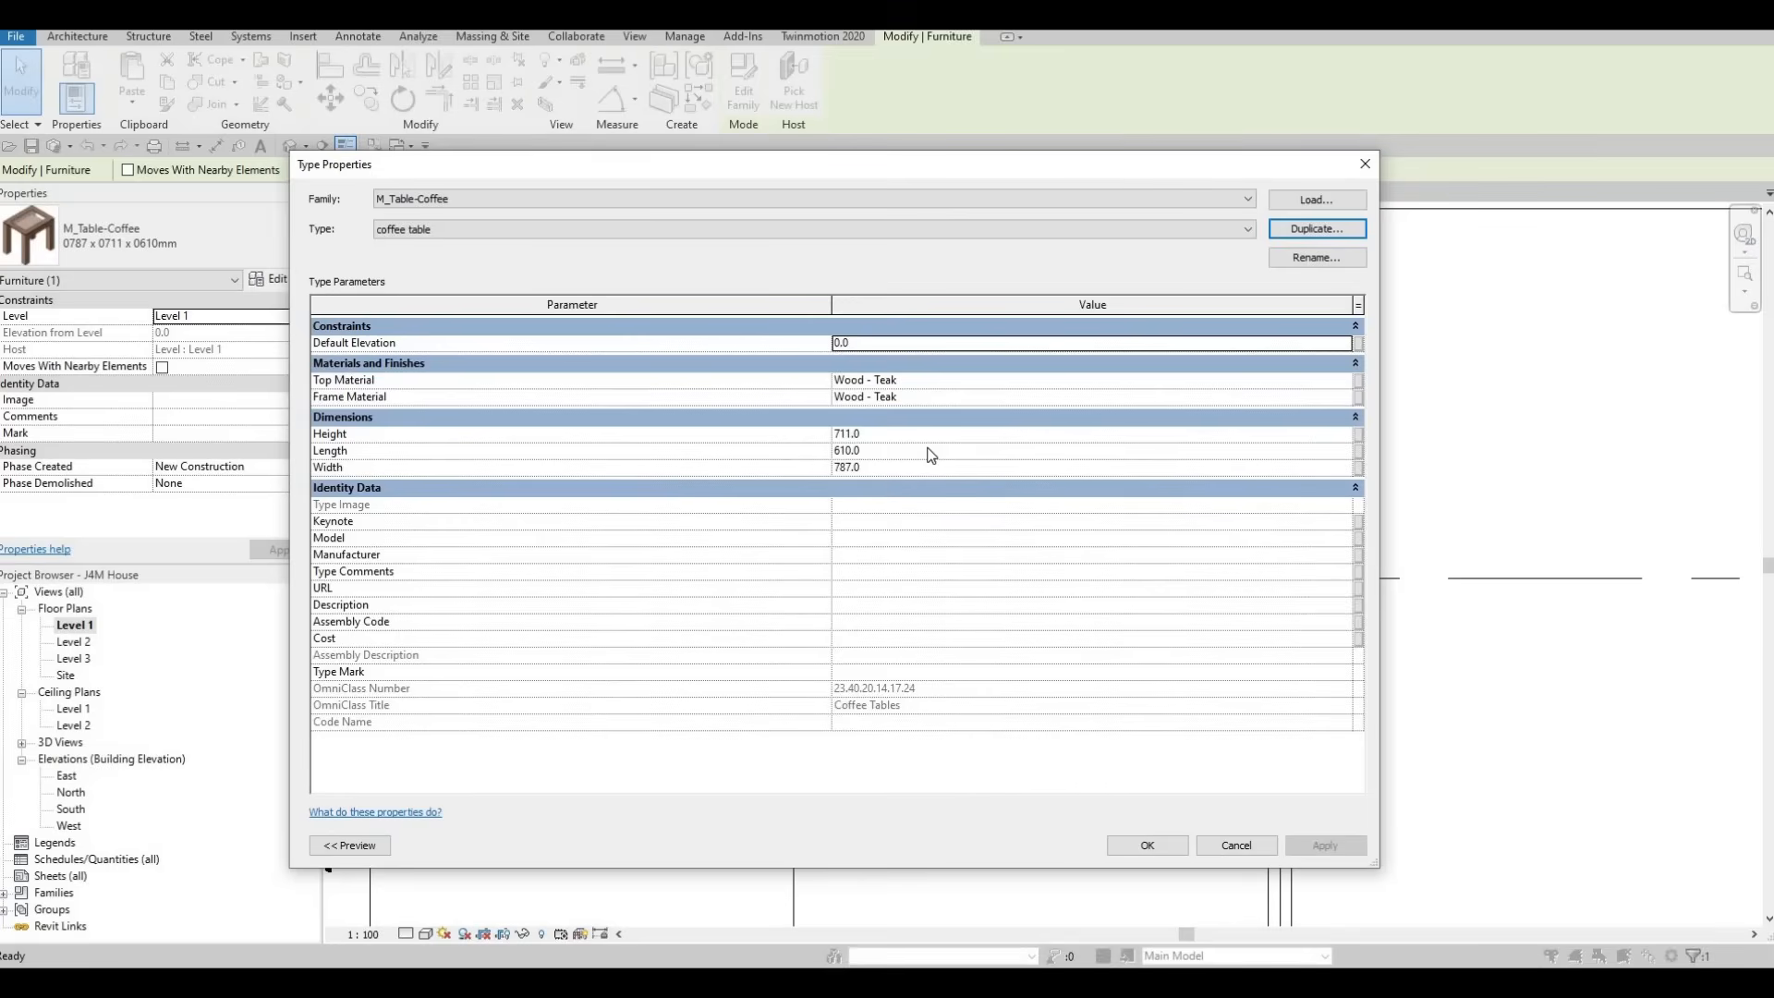
# Set the new coffee table type's width to 900 mm and its length to 600 mm
pyautogui.click(870, 467)
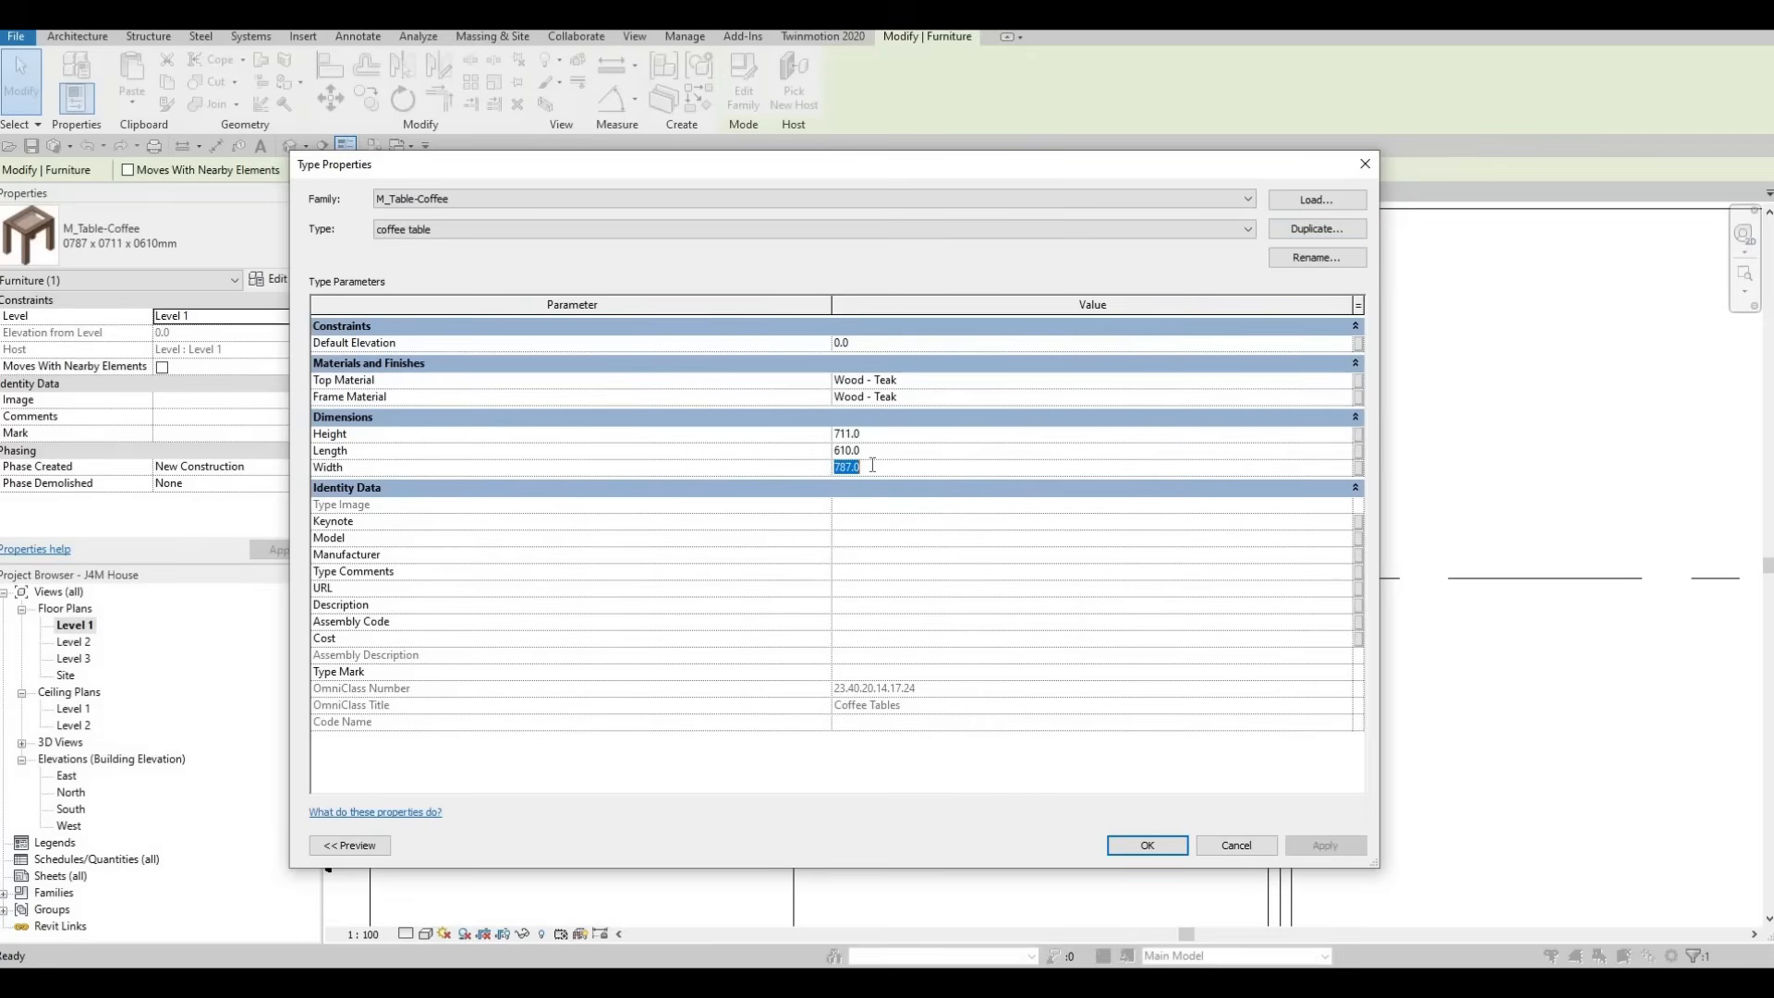
pyautogui.write('900')
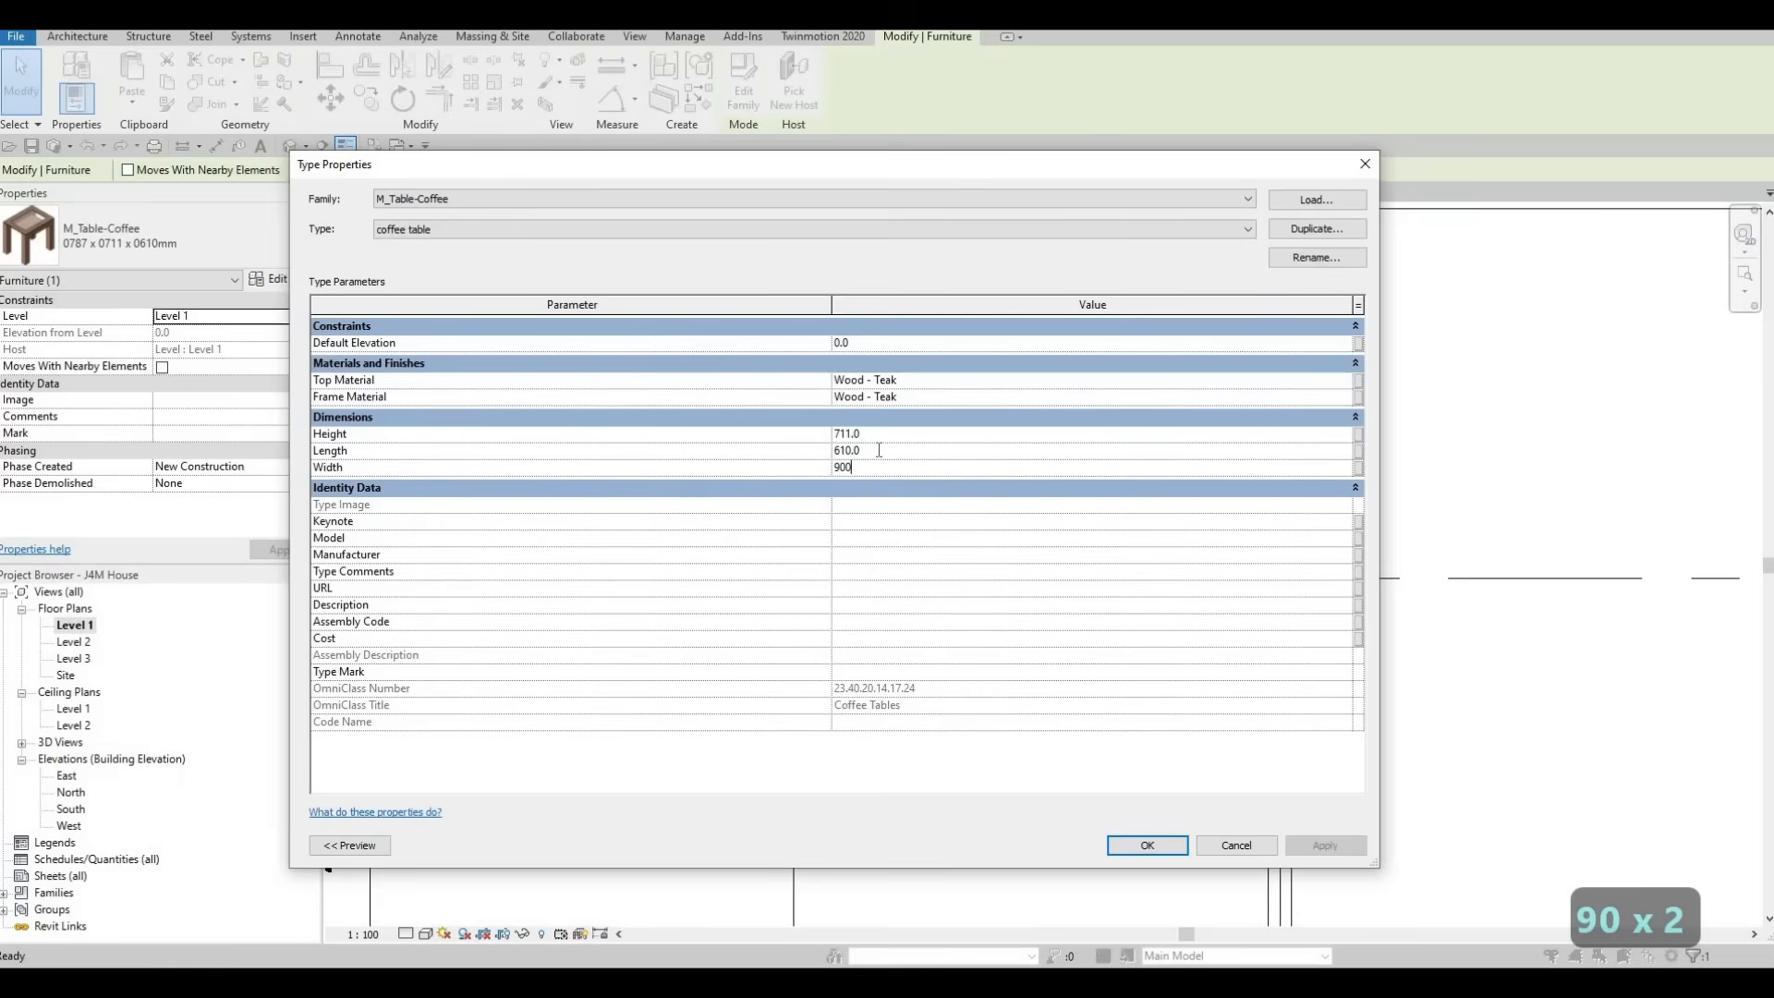
pyautogui.click(879, 450)
pyautogui.write('600')
pyautogui.click(1147, 845)
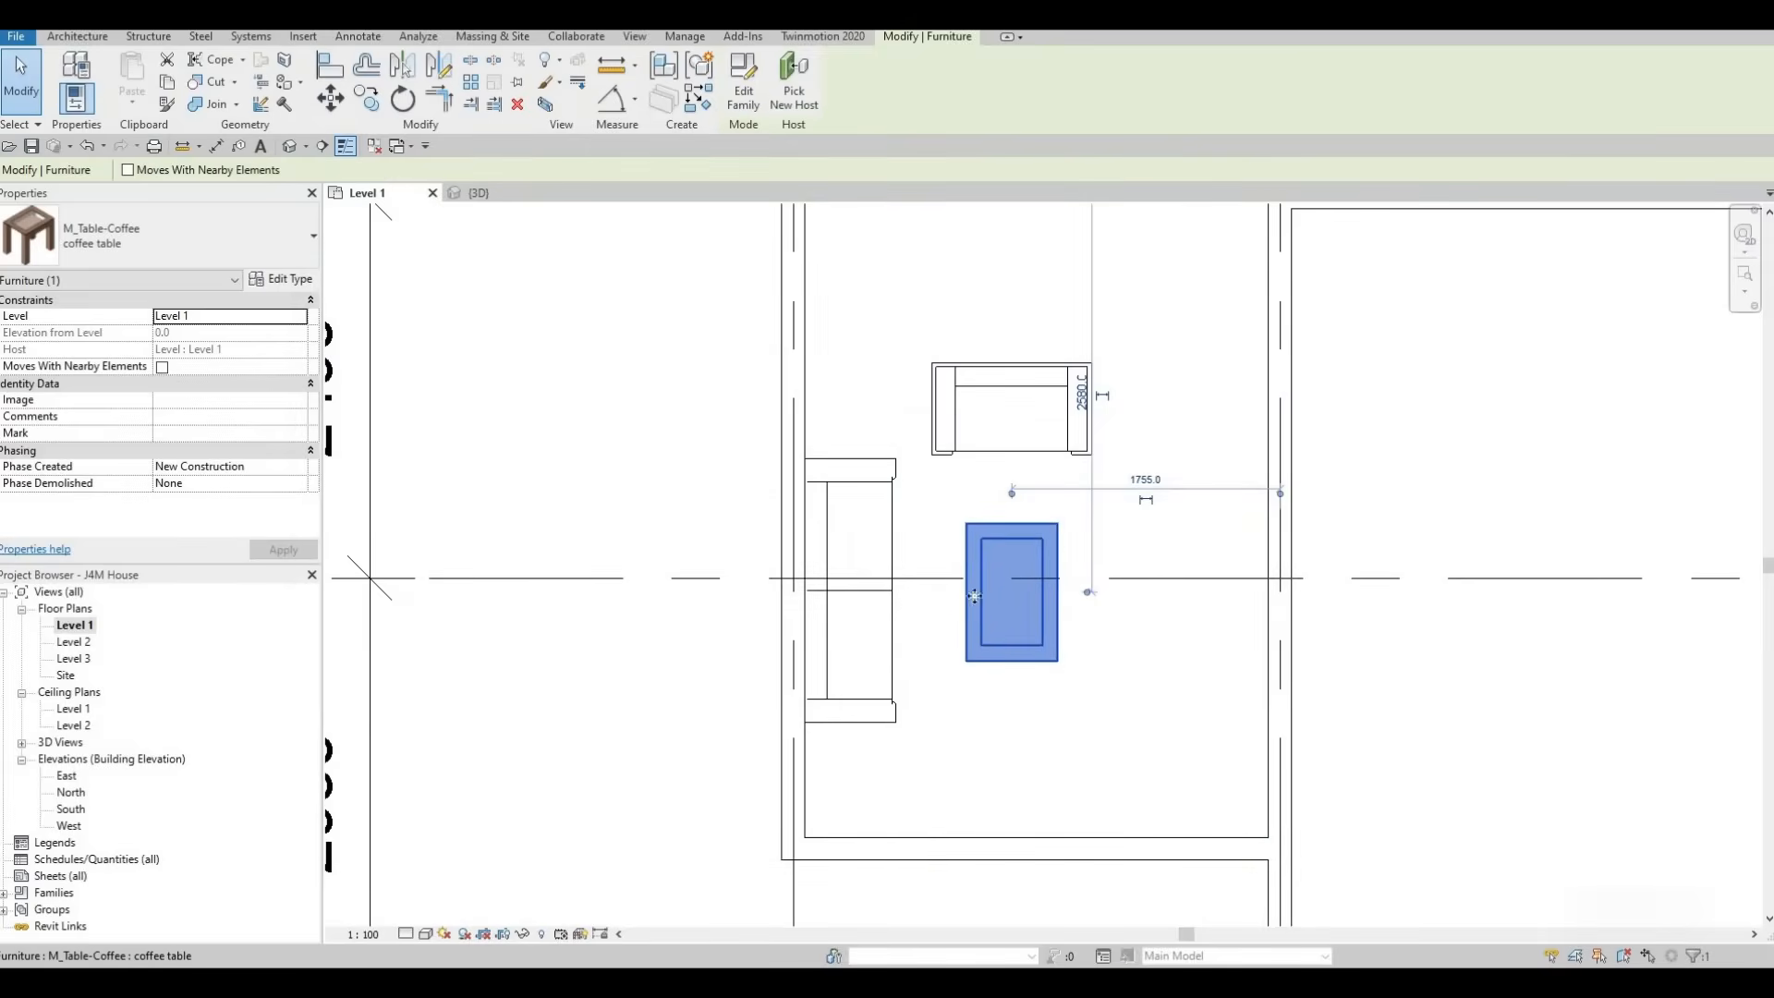
# Set the width of the coffee table type to 1200 mm
pyautogui.click(268, 280)
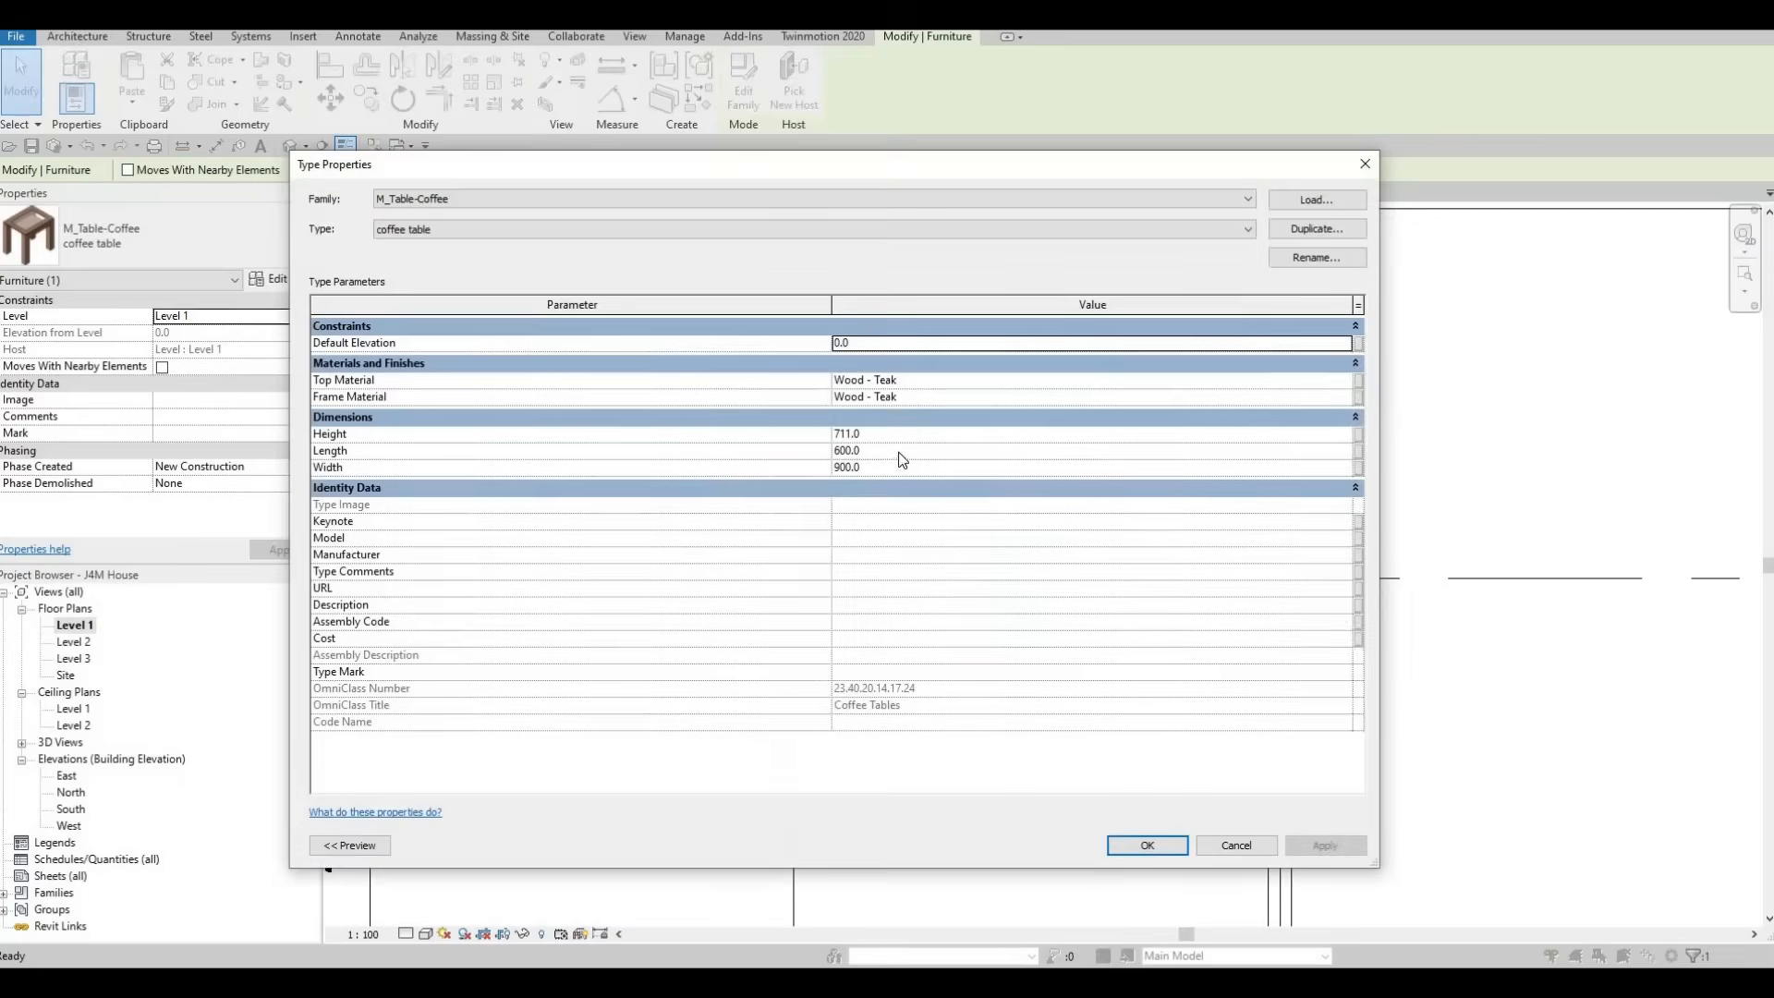
pyautogui.click(894, 464)
pyautogui.write('1200')
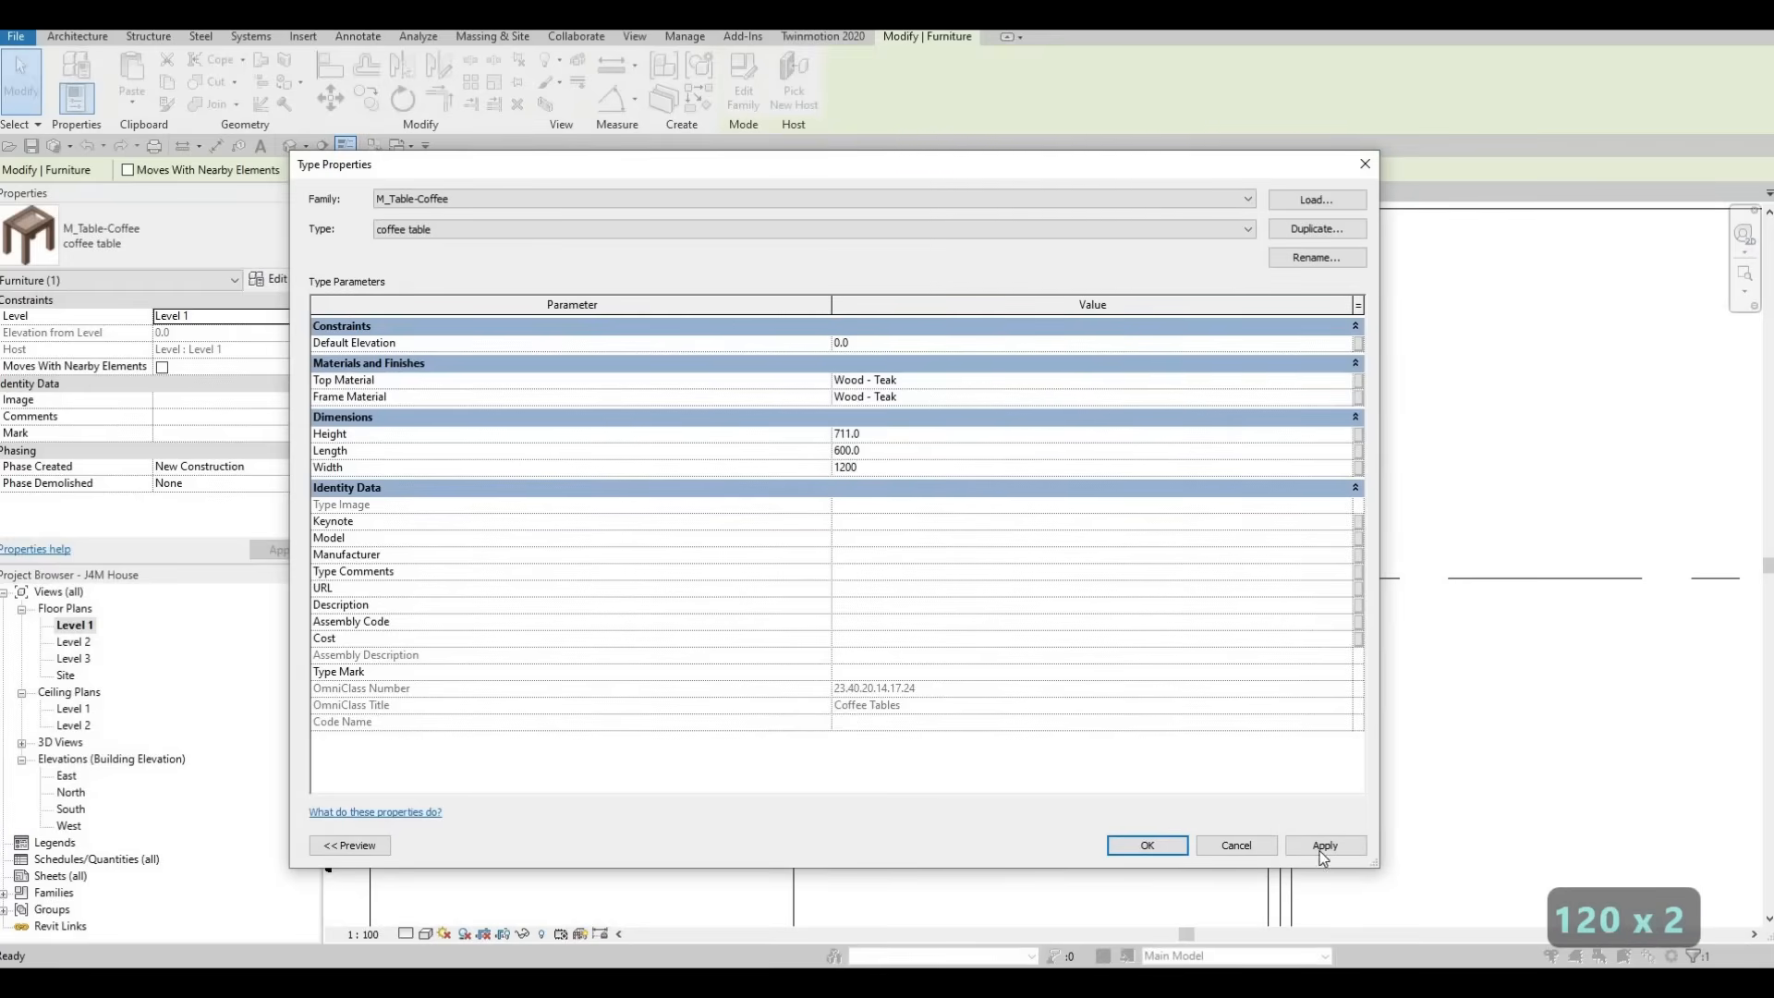
pyautogui.click(1323, 846)
pyautogui.click(1147, 846)
pyautogui.scroll(-3, 1047, 522)
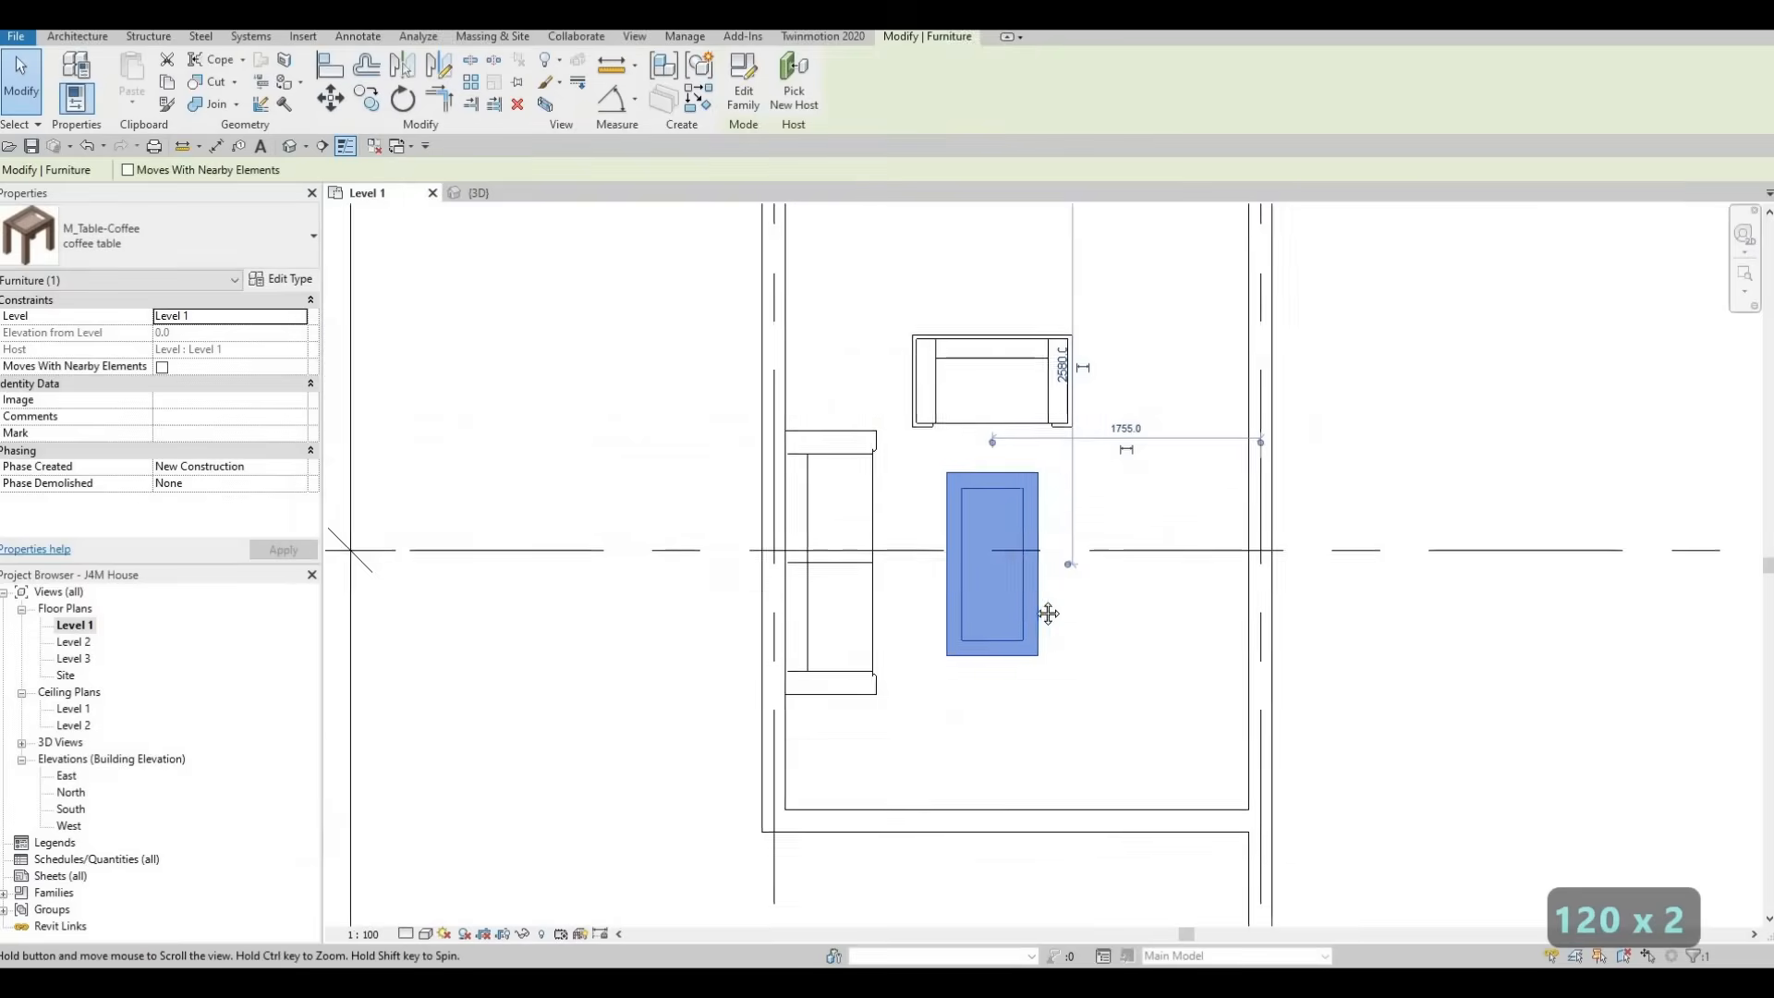
pyautogui.press('Escape')
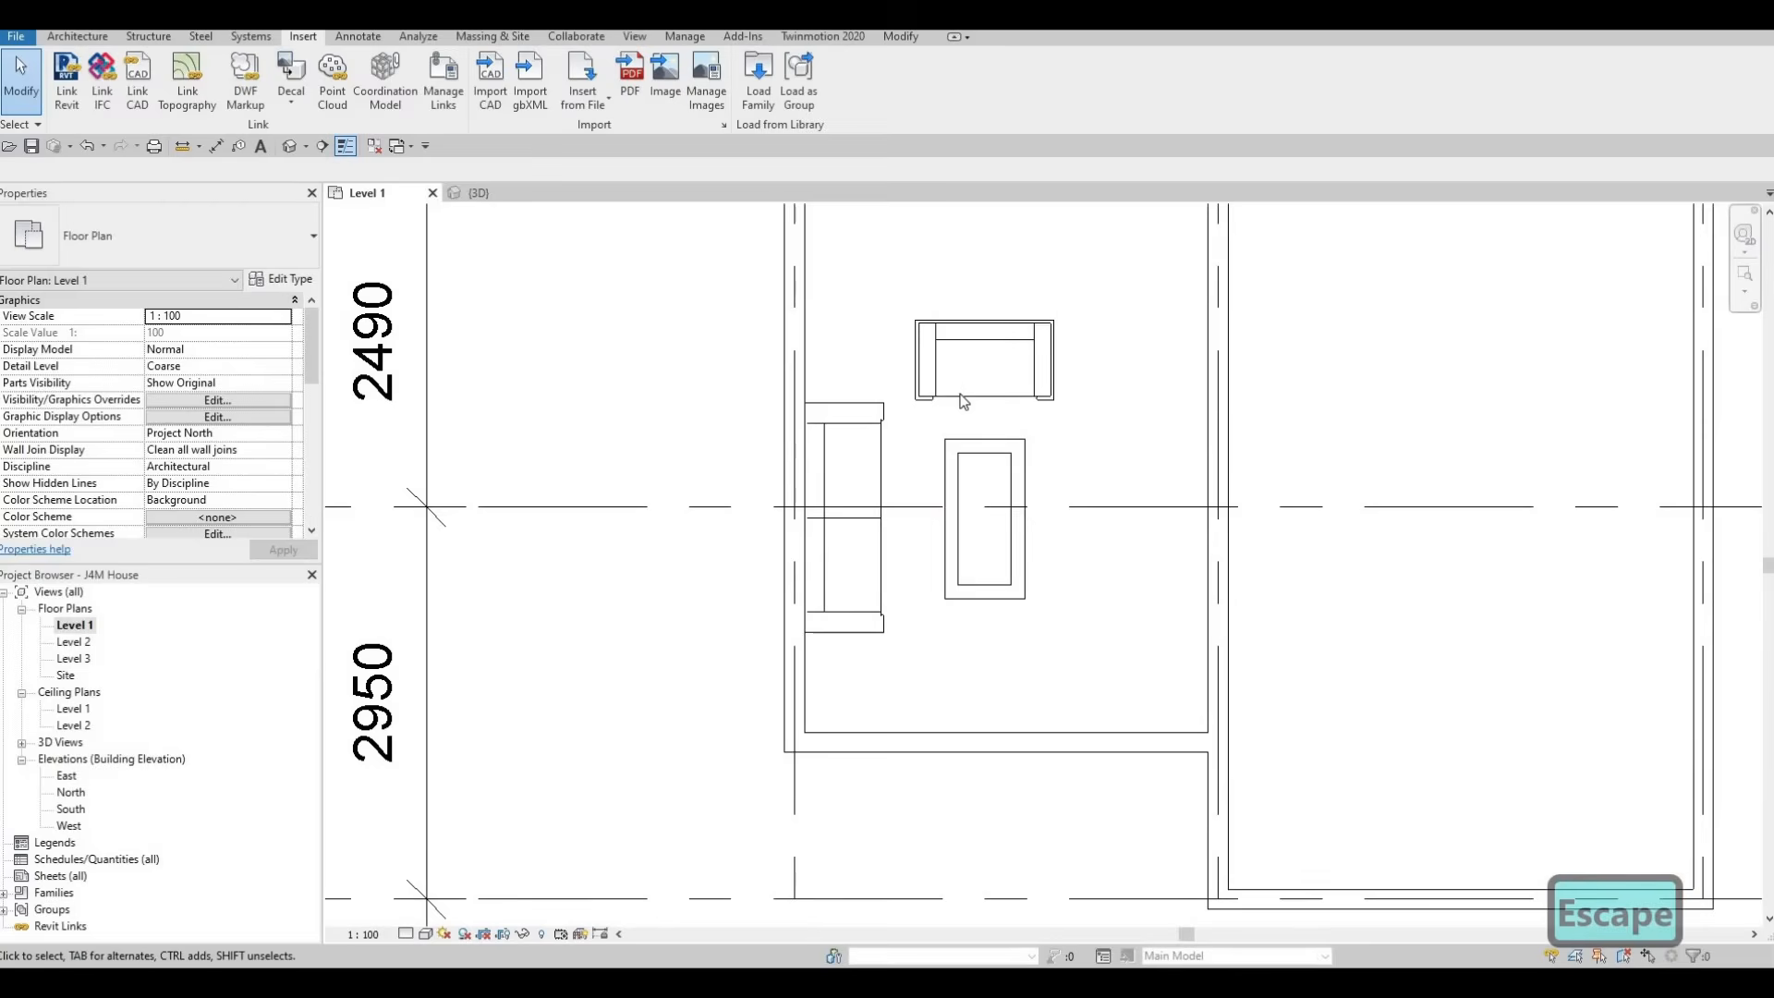
# Nudge the chair, sofa and coffee table together toward the living room's end wall between grids D and E
pyautogui.click(963, 399)
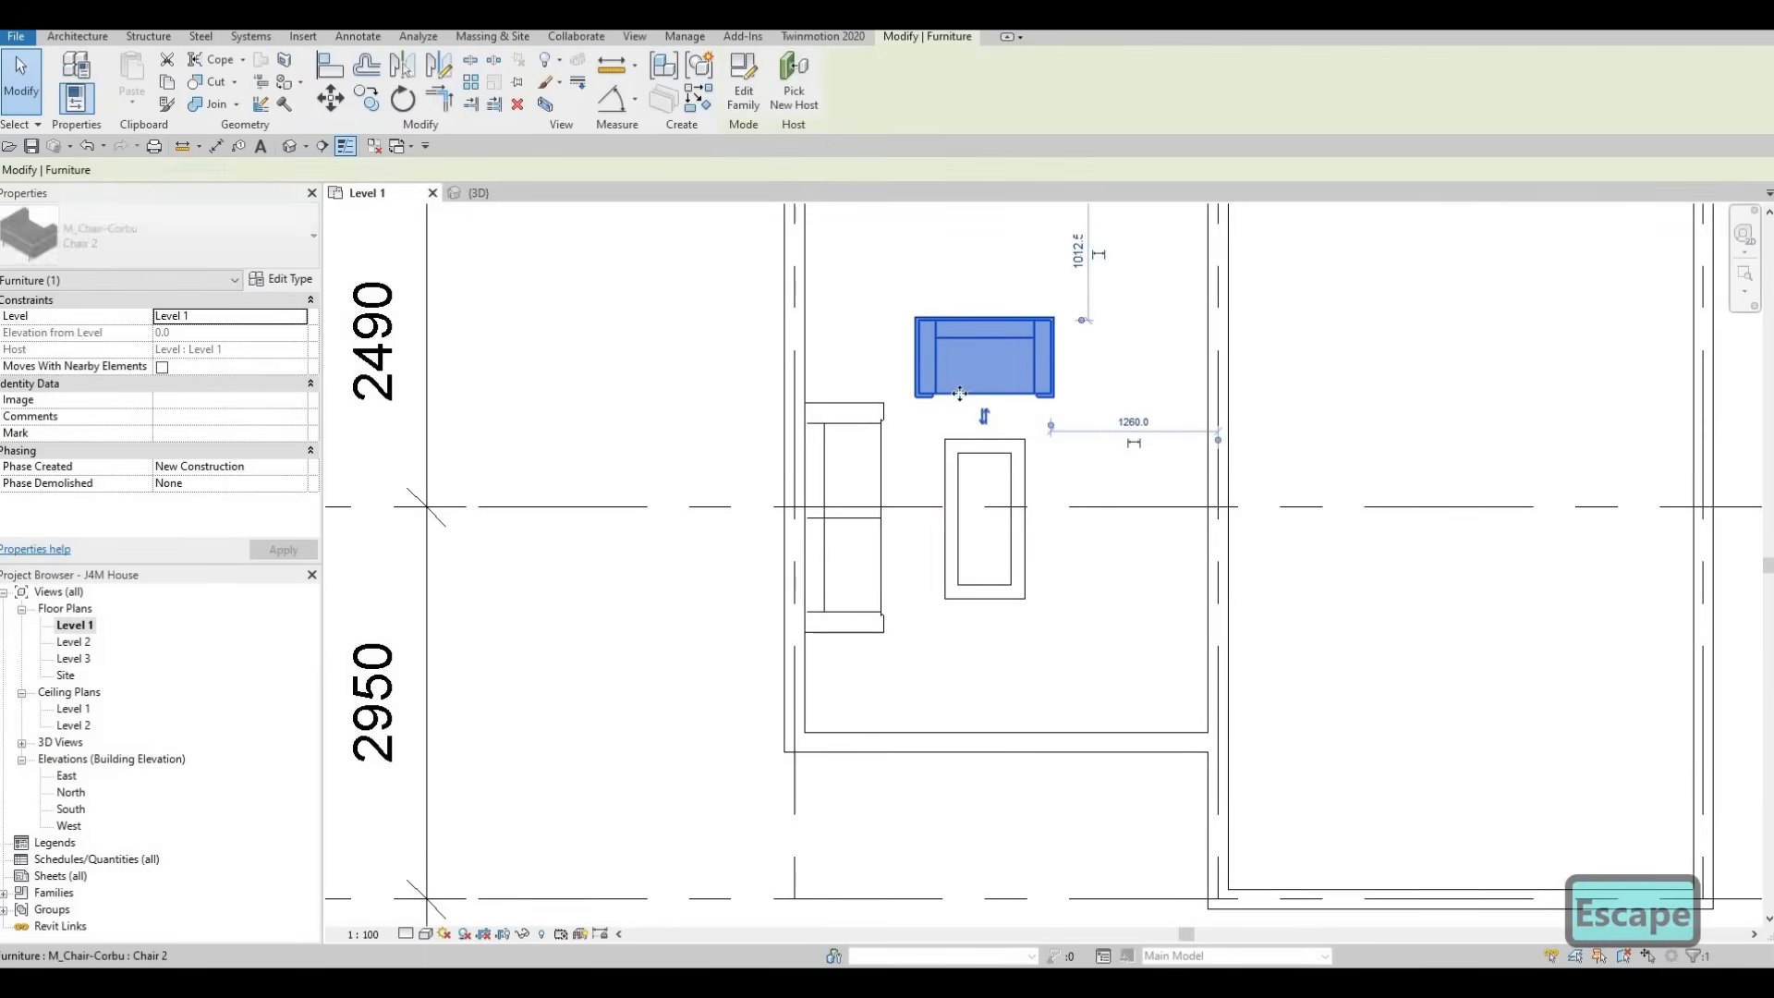
pyautogui.moveTo(555, 221); pyautogui.dragTo(1076, 691)
pyautogui.press('Up')
pyautogui.press('Up')
pyautogui.press('Down')
pyautogui.press('Down')
pyautogui.press('Down')
pyautogui.press('Down')
pyautogui.press('Down')
pyautogui.press('Down')
pyautogui.press('Down')
pyautogui.press('Down')
pyautogui.press('Down')
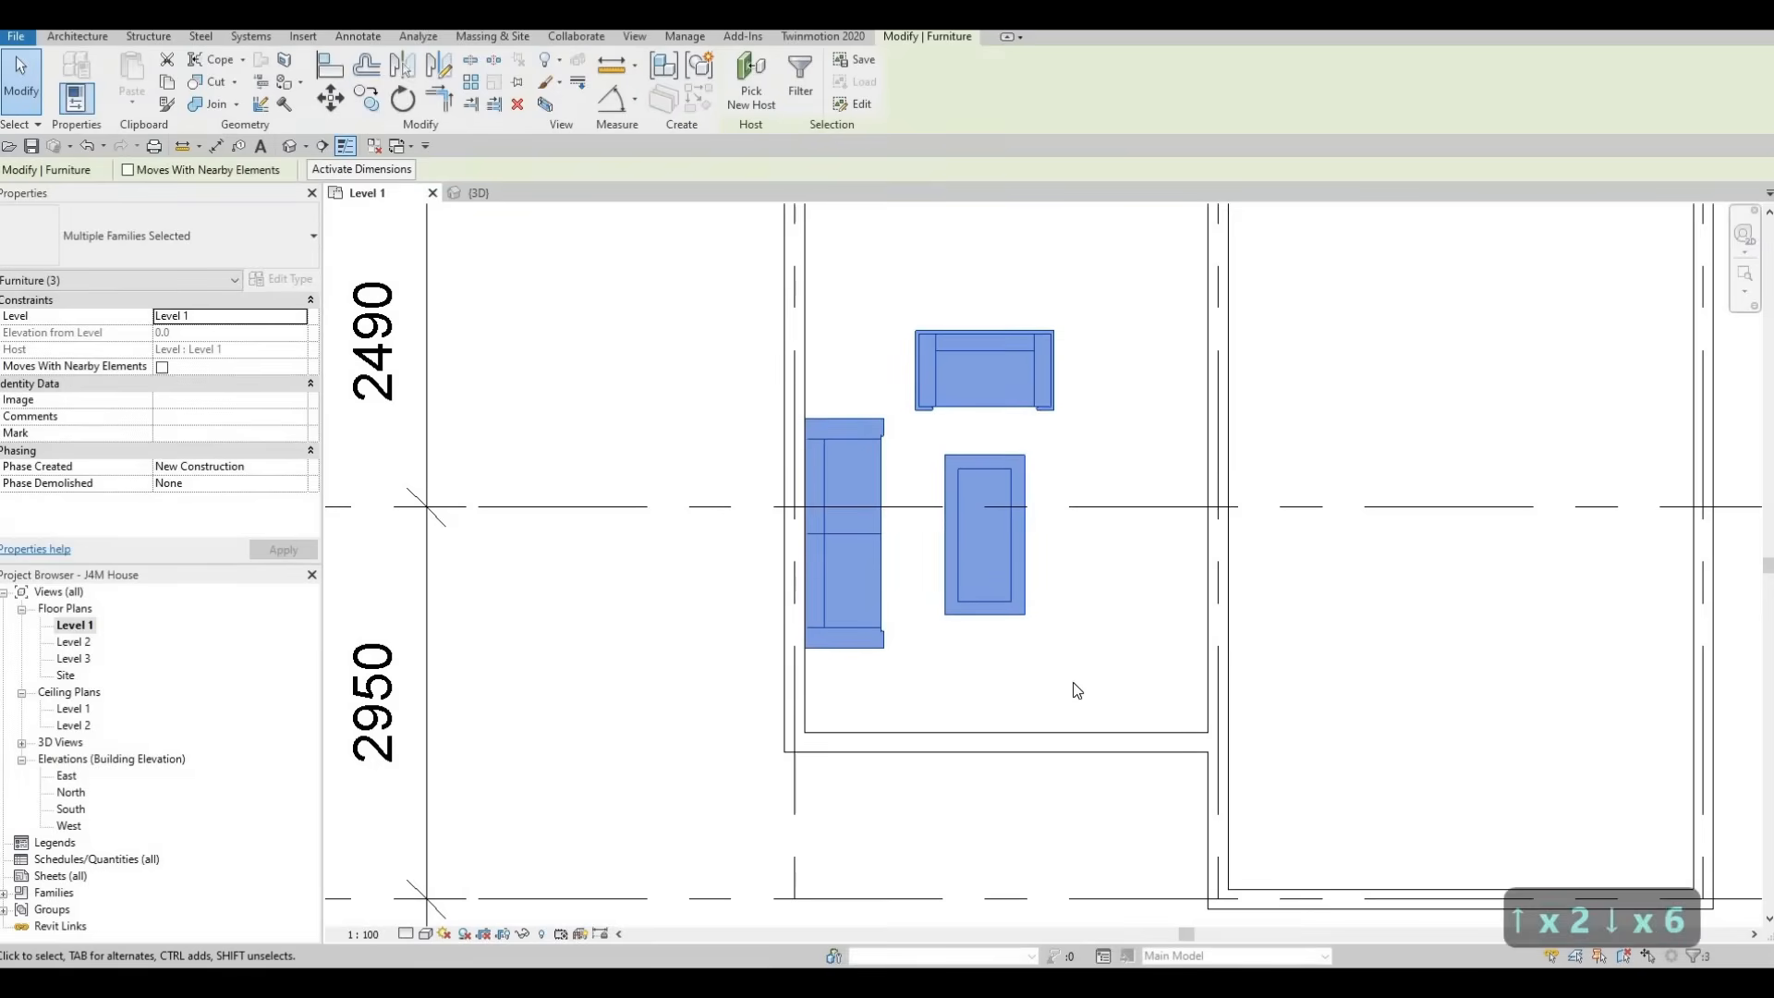
pyautogui.press('Down')
pyautogui.press('Down')
pyautogui.press('Down')
pyautogui.press('Down')
pyautogui.press('Down')
pyautogui.press('Down')
pyautogui.press('Down')
pyautogui.press('Down')
pyautogui.press('Down')
pyautogui.press('Down')
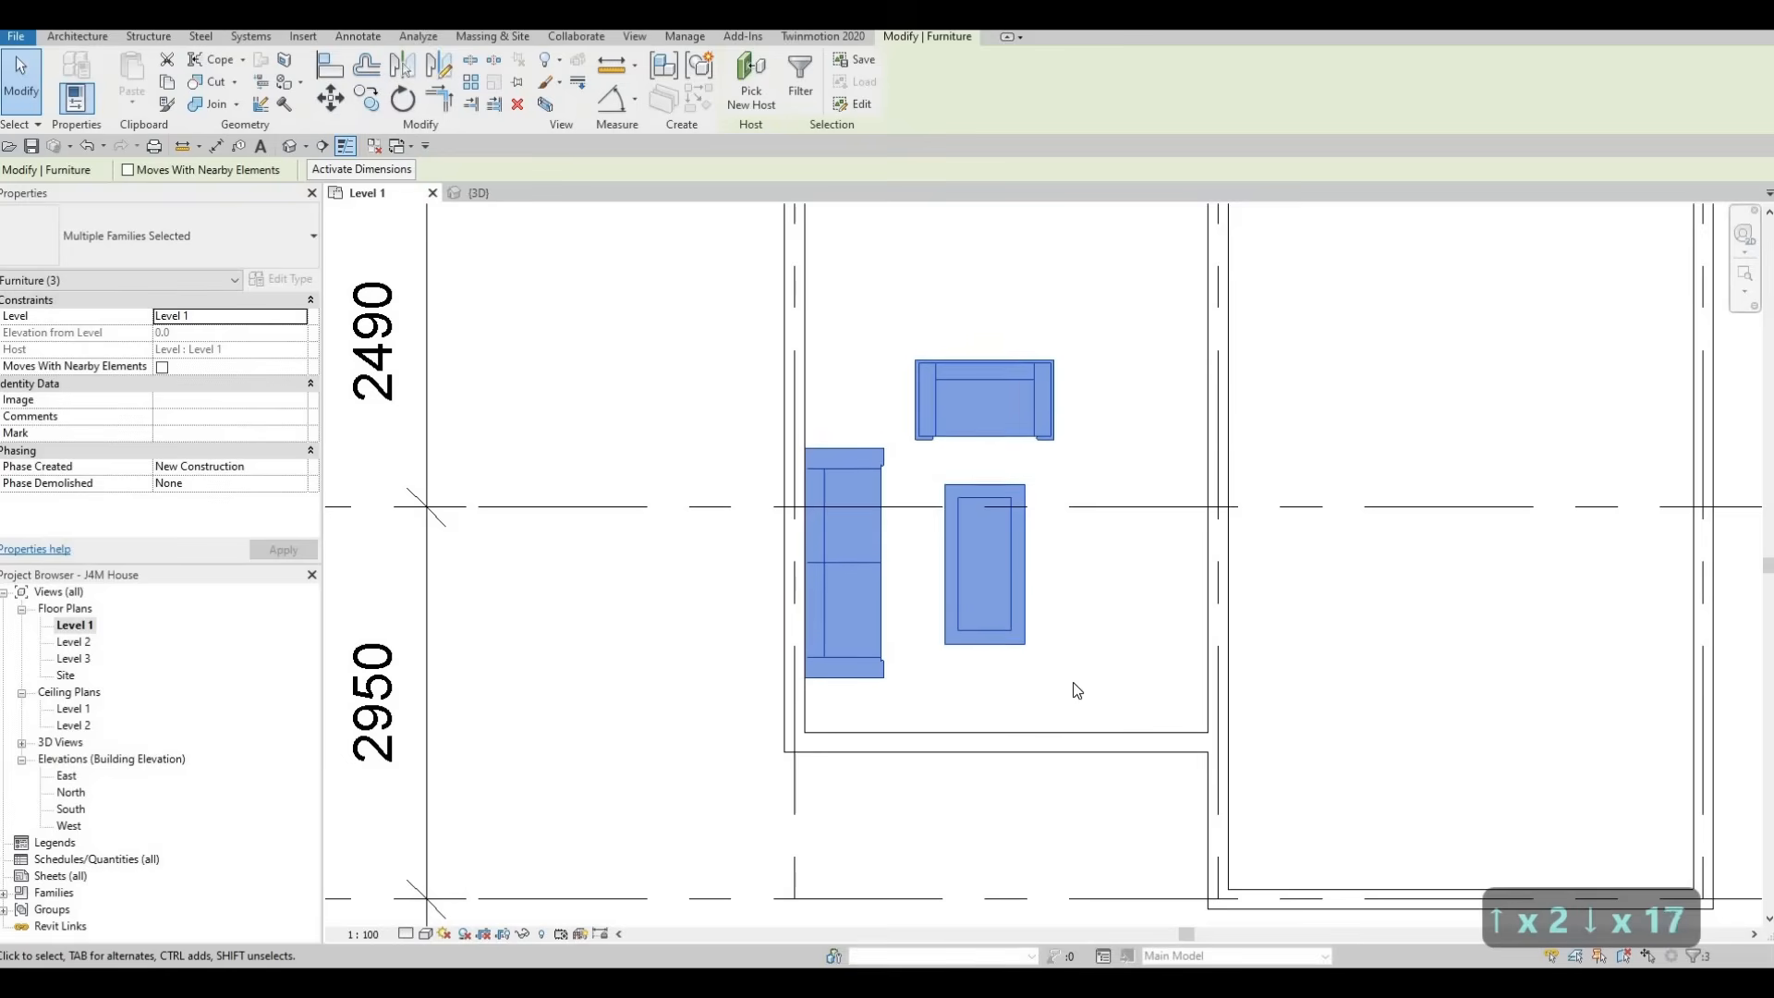
pyautogui.press('Escape')
pyautogui.press('Escape')
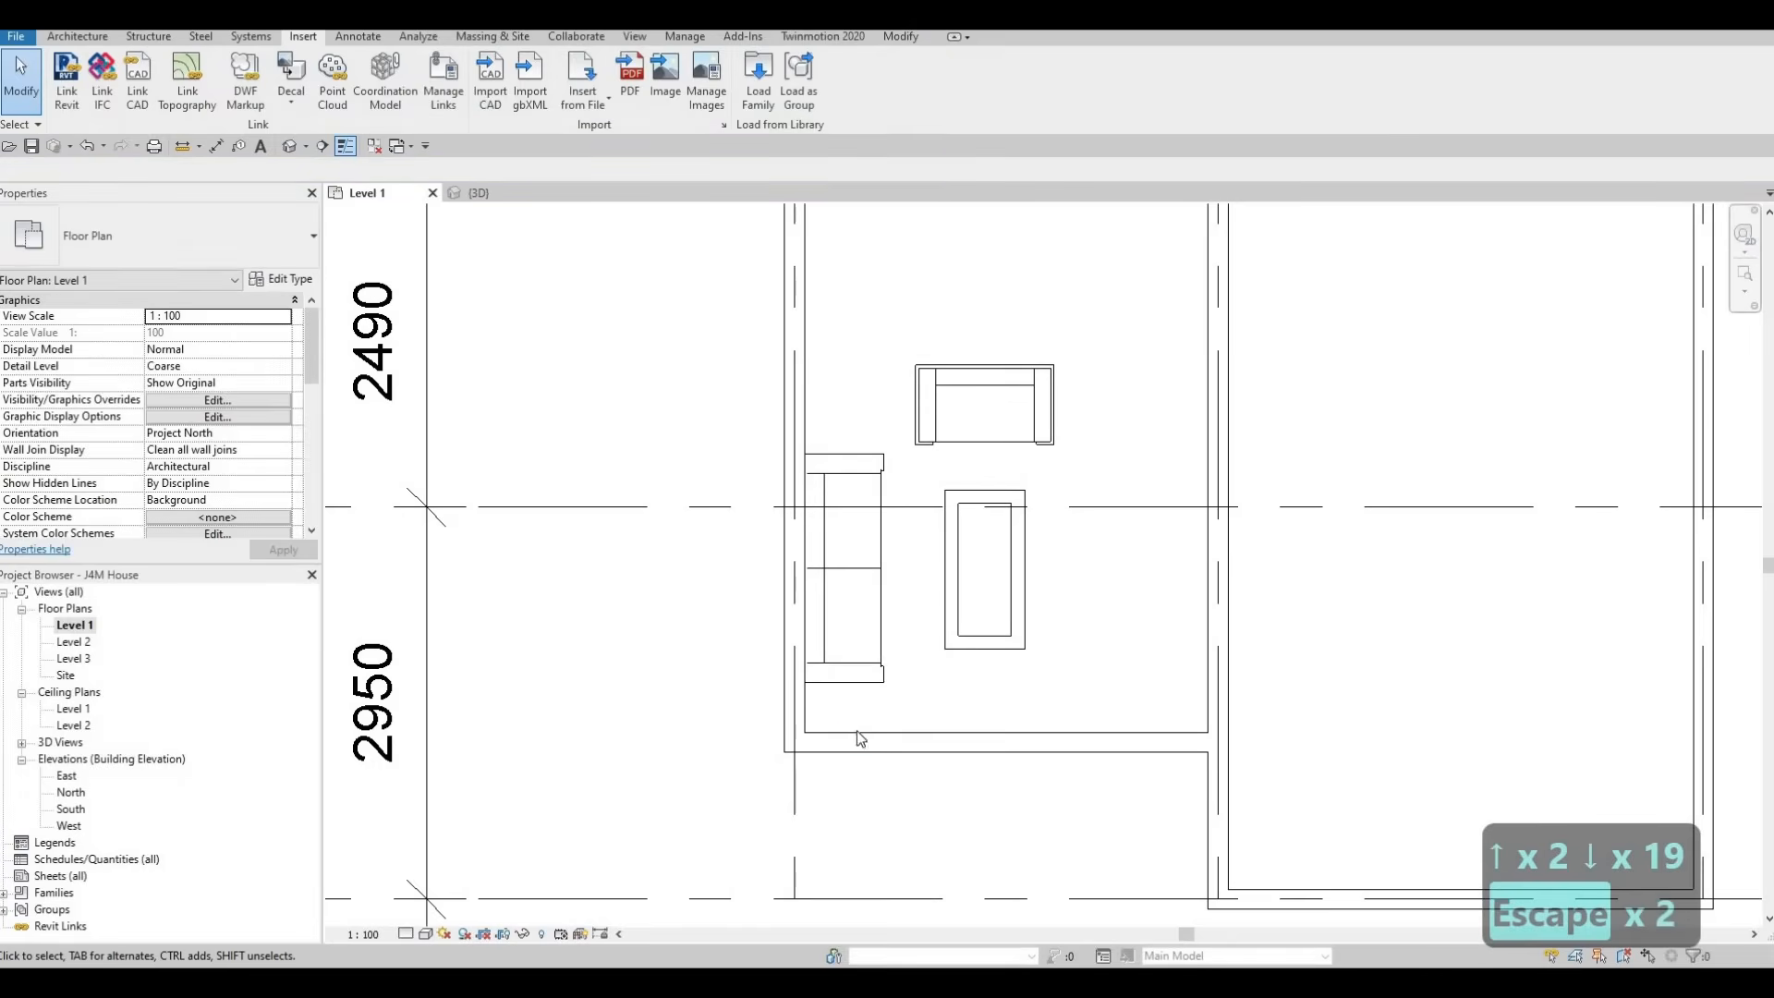
# Nudge the chair and coffee table together slightly closer to the sofa and slightly toward grid C
pyautogui.scroll(-3, 973, 713)
pyautogui.scroll(2, 1109, 748)
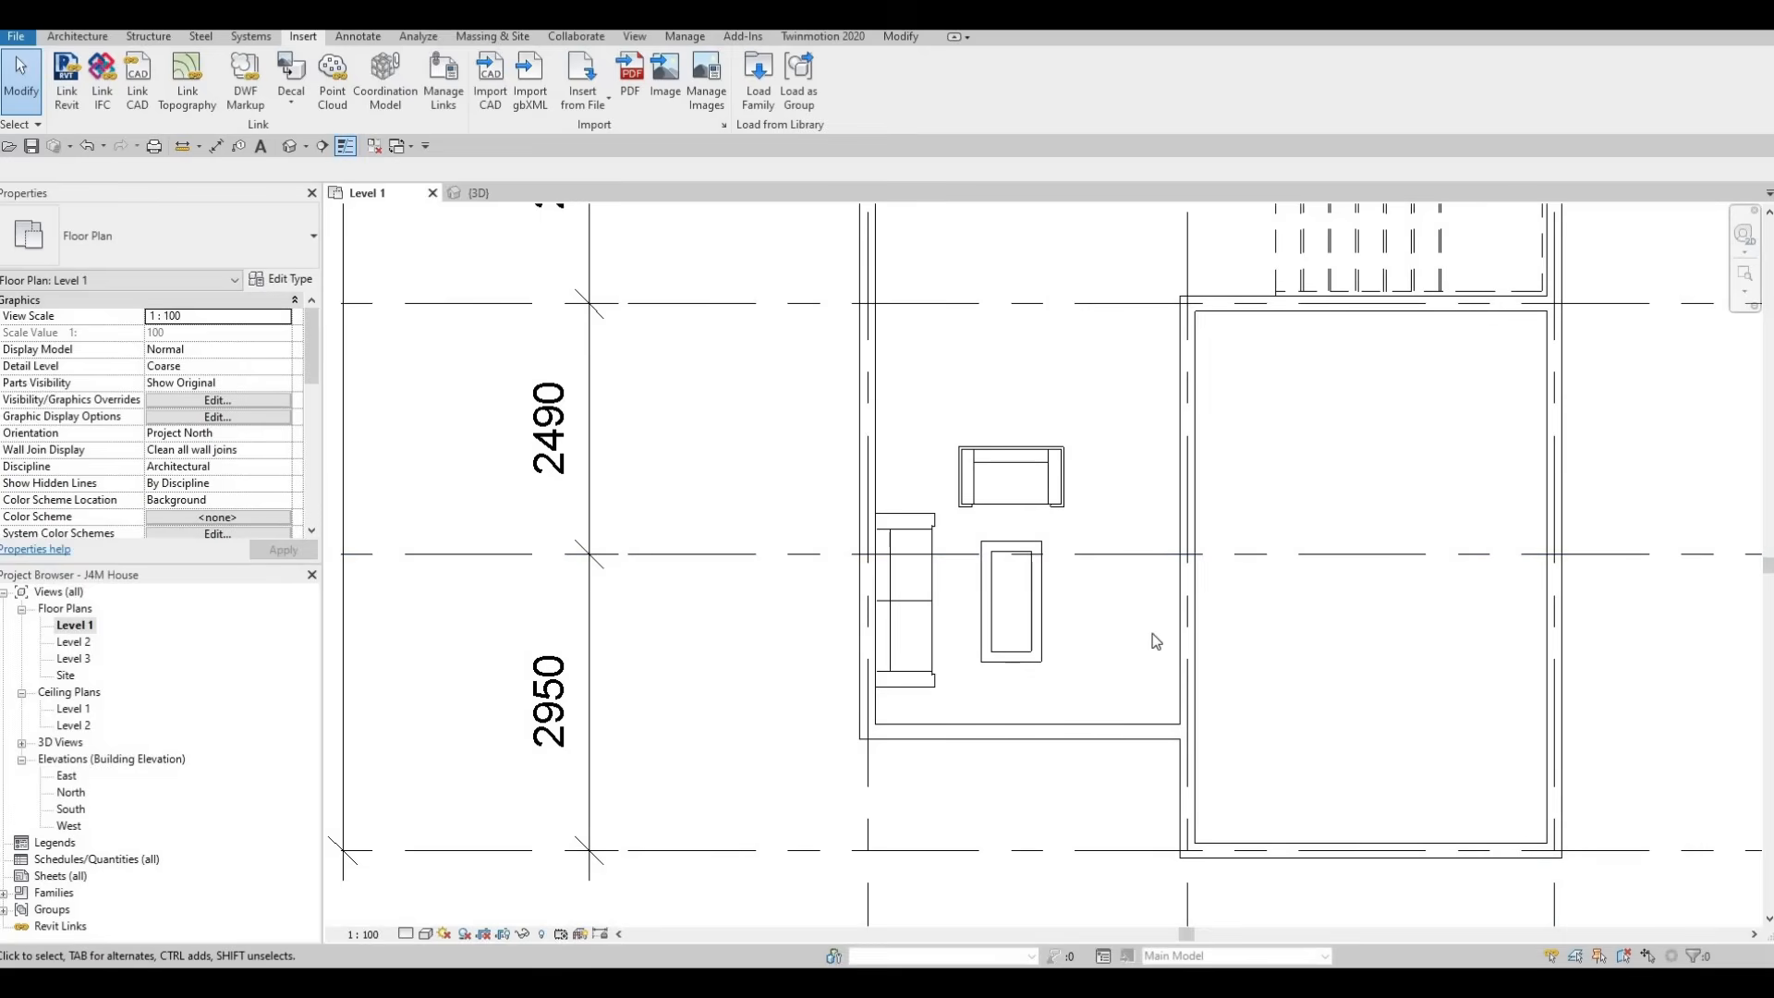
pyautogui.click(1040, 606)
pyautogui.keyDown('ctrl'); pyautogui.click(1016, 497); pyautogui.keyUp('ctrl')
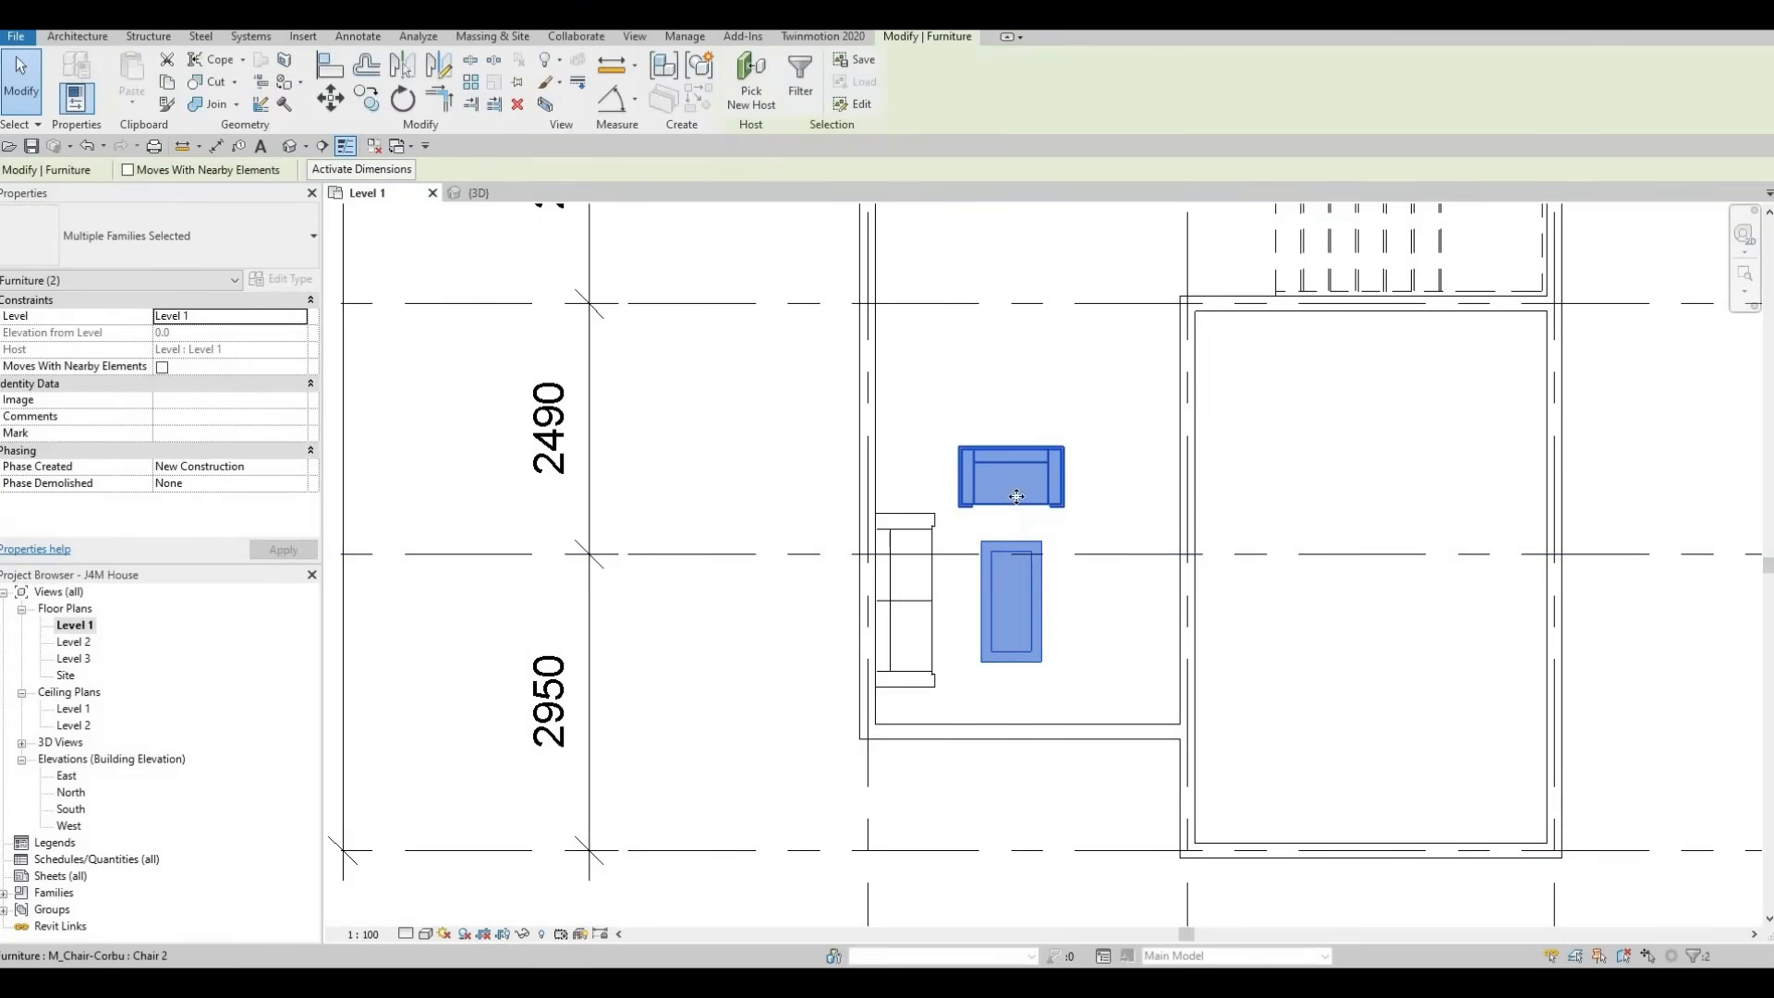
pyautogui.press('Left')
pyautogui.press('Left')
pyautogui.press('Up')
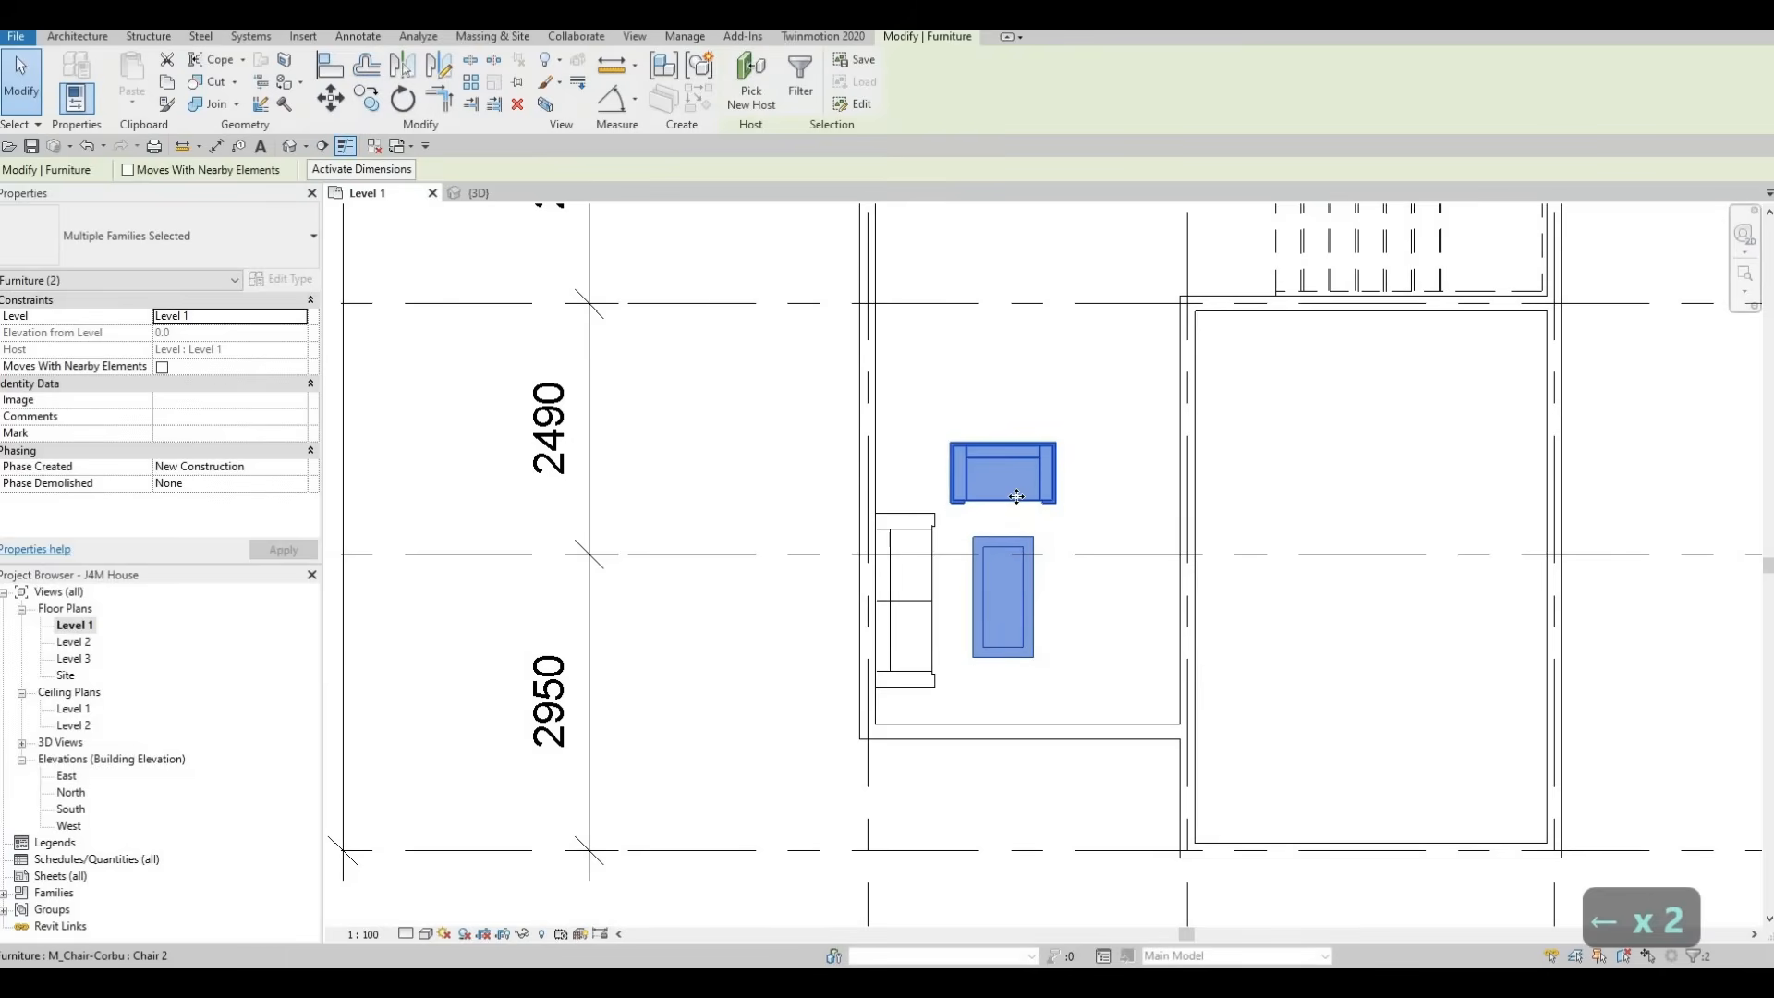
pyautogui.press('Right')
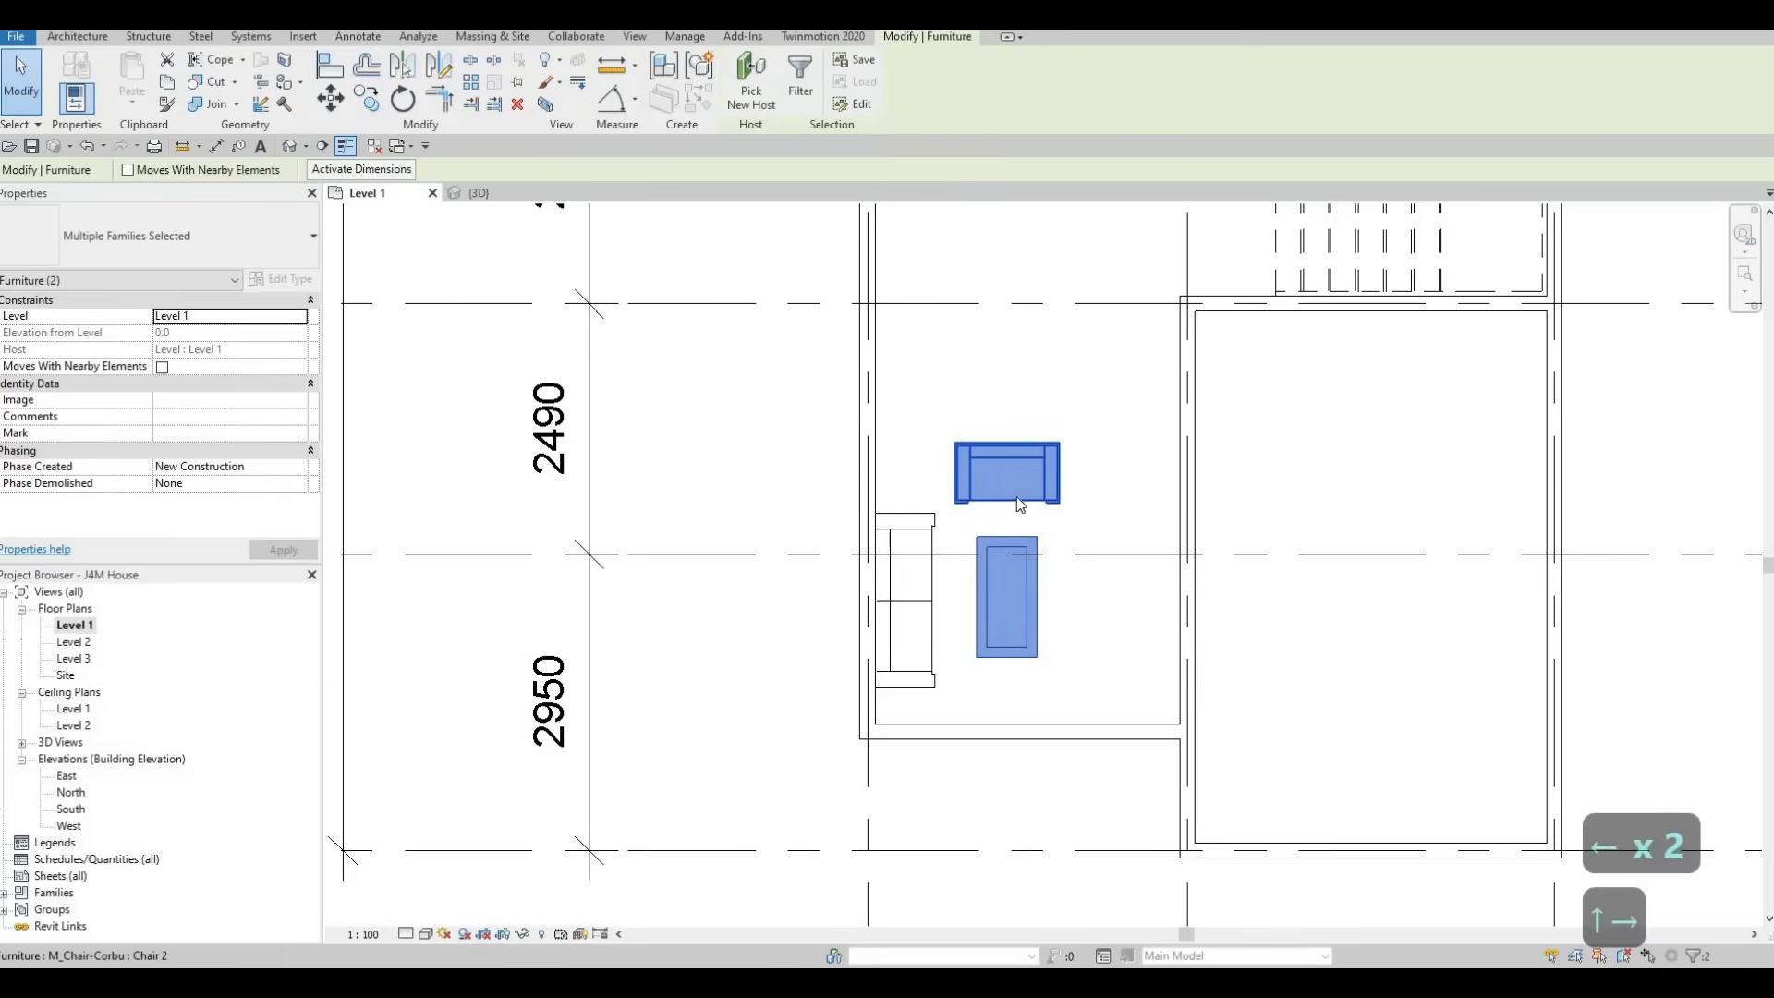
pyautogui.press('Escape')
pyautogui.press('Escape')
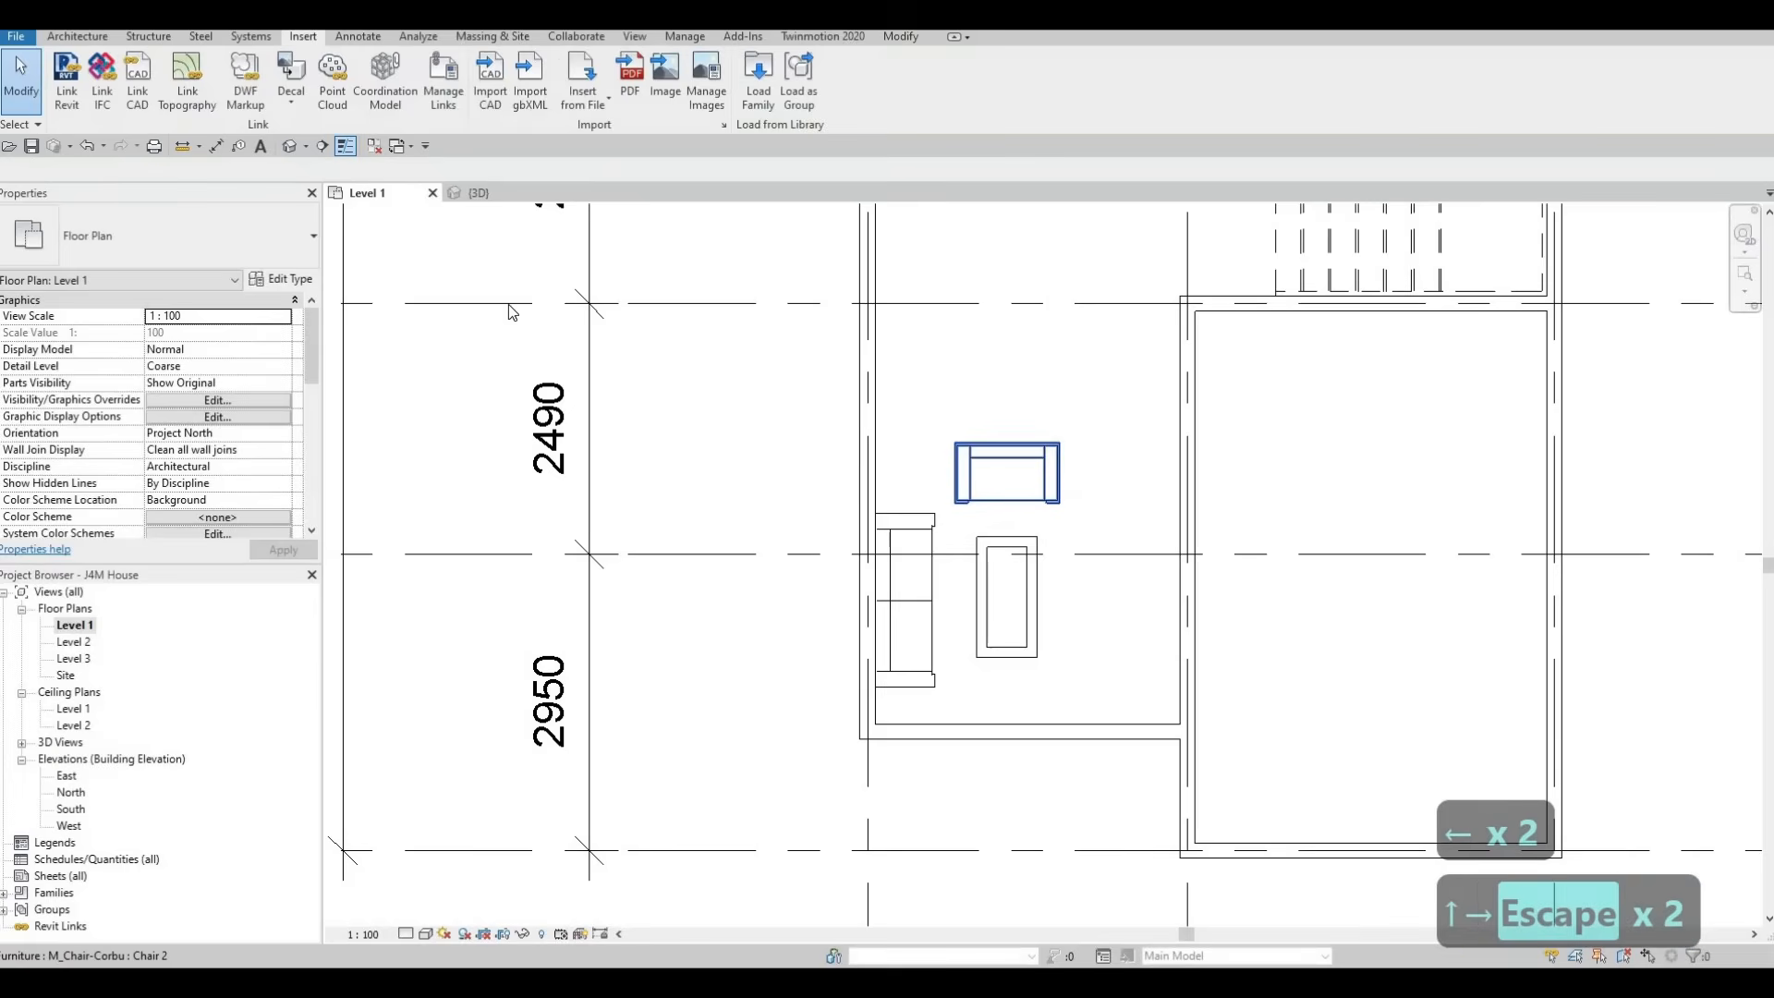
# Load the M_Entertainment center family from the Storage folder of the Furniture library
pyautogui.click(756, 99)
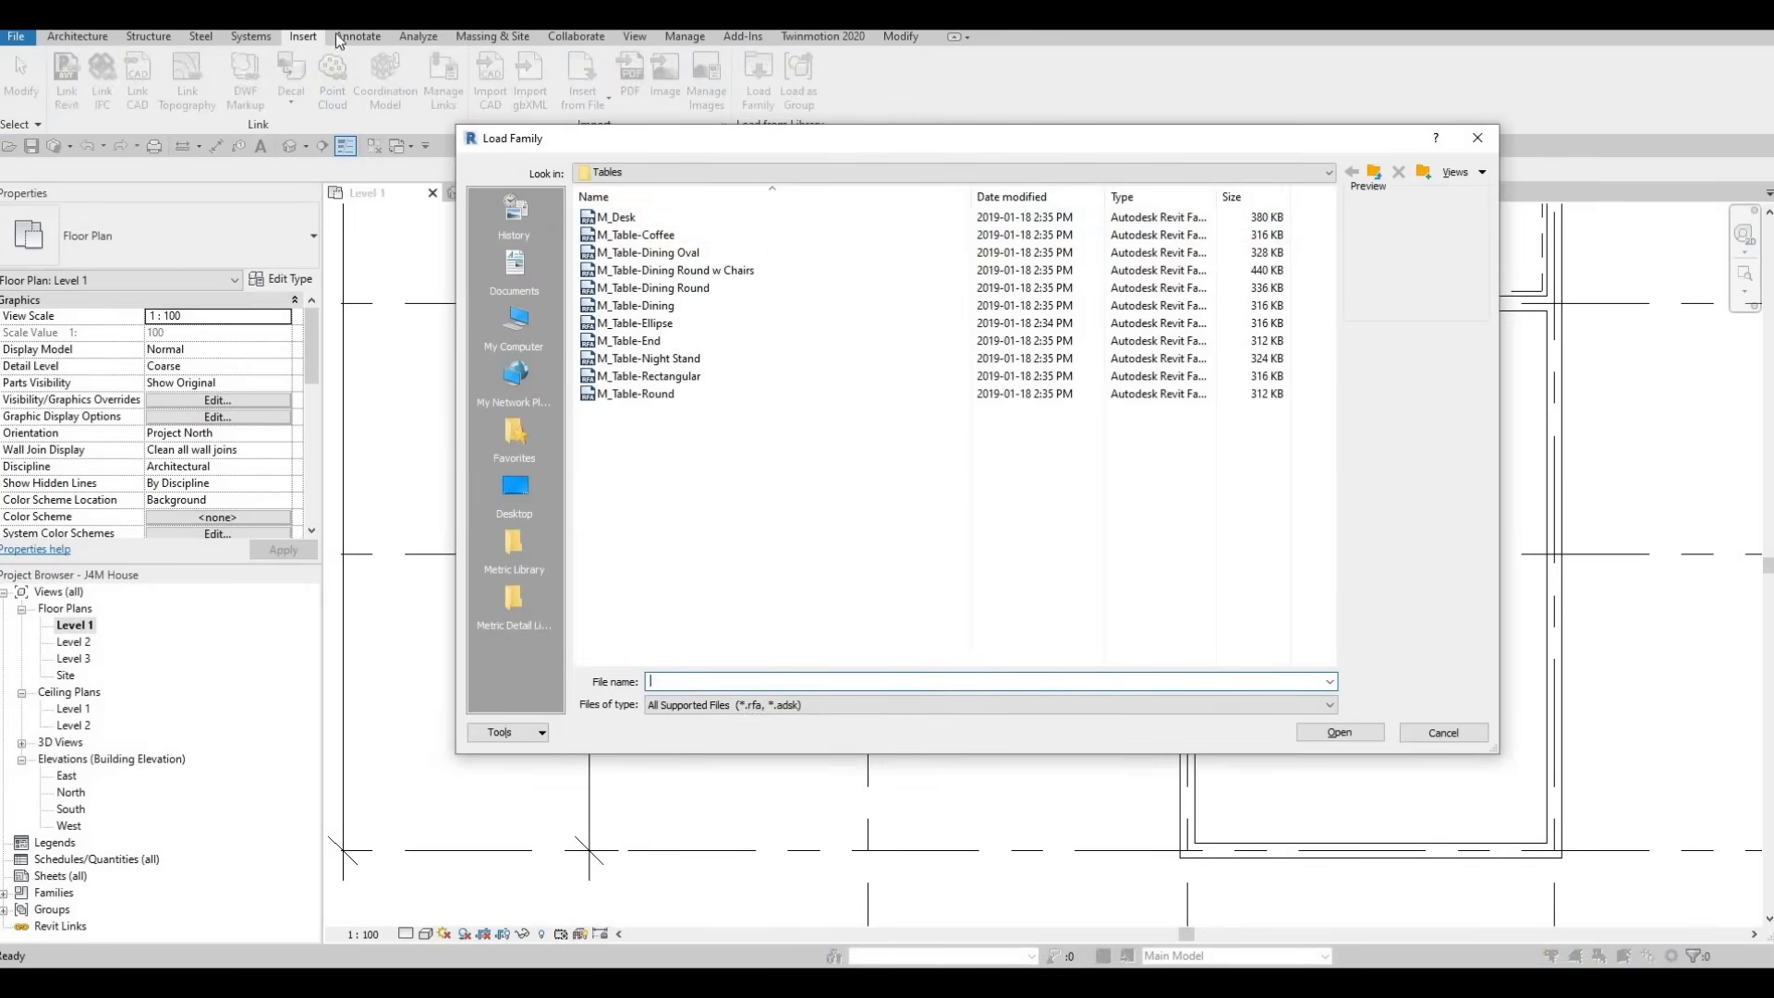
pyautogui.click(1374, 172)
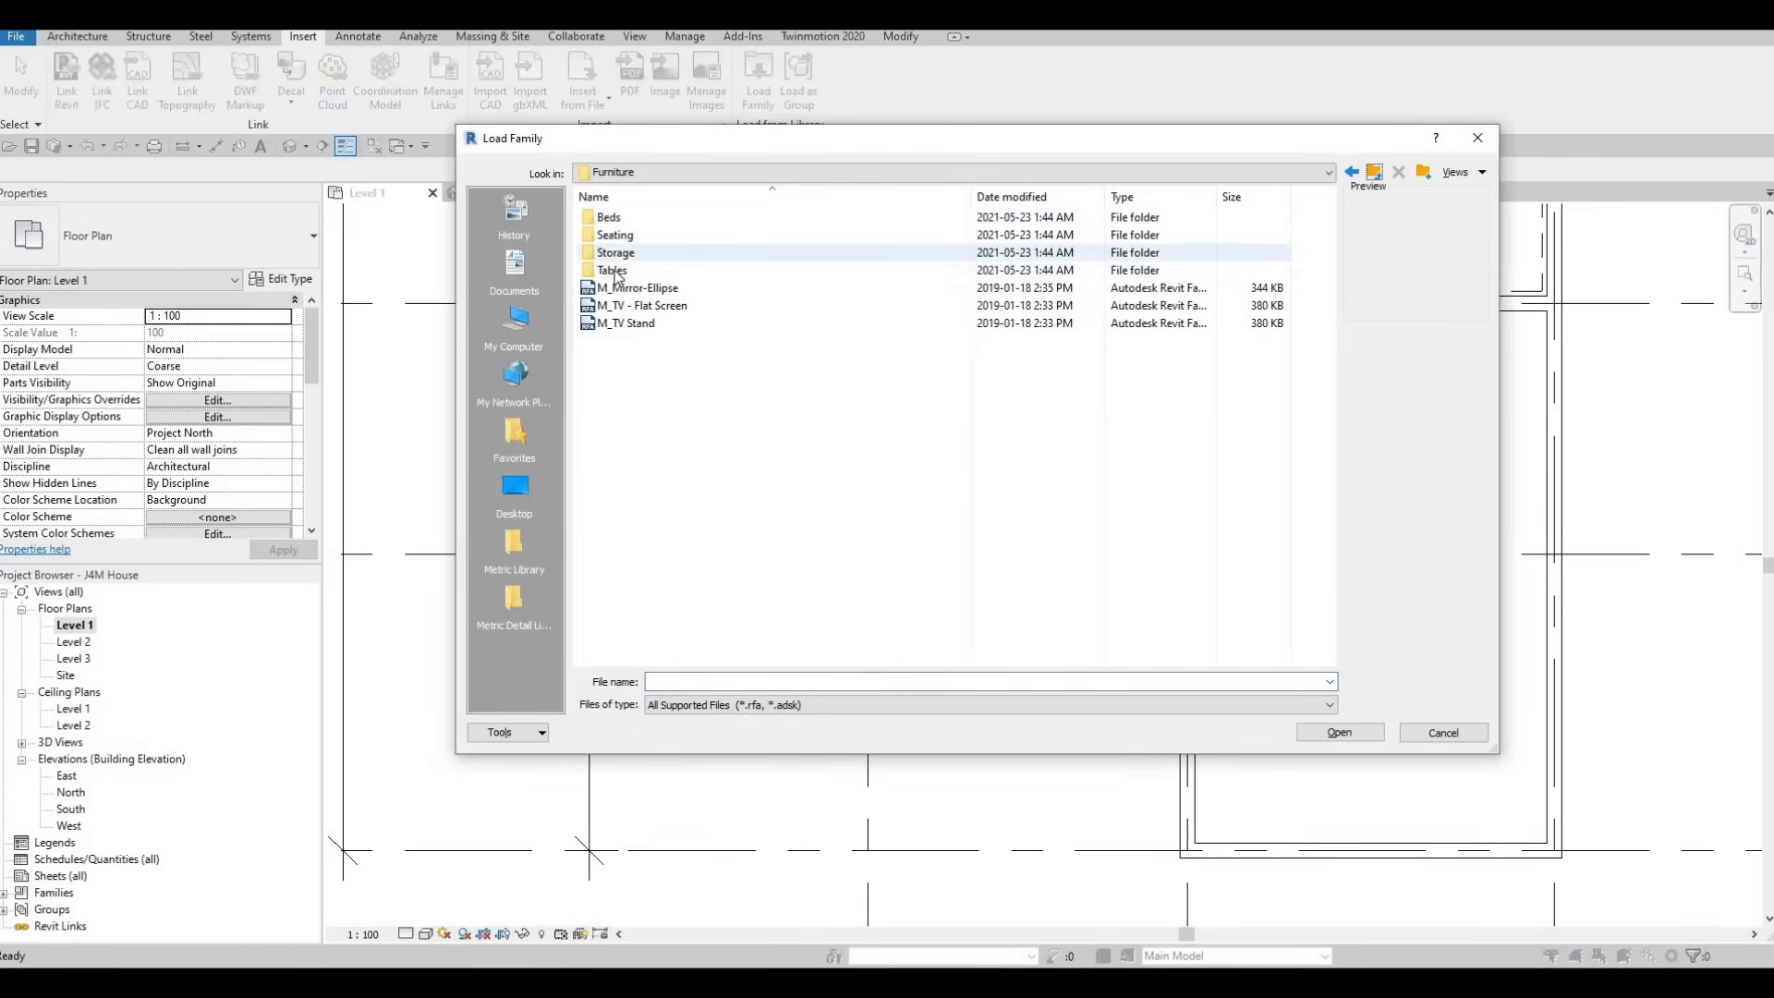
pyautogui.doubleClick(616, 253)
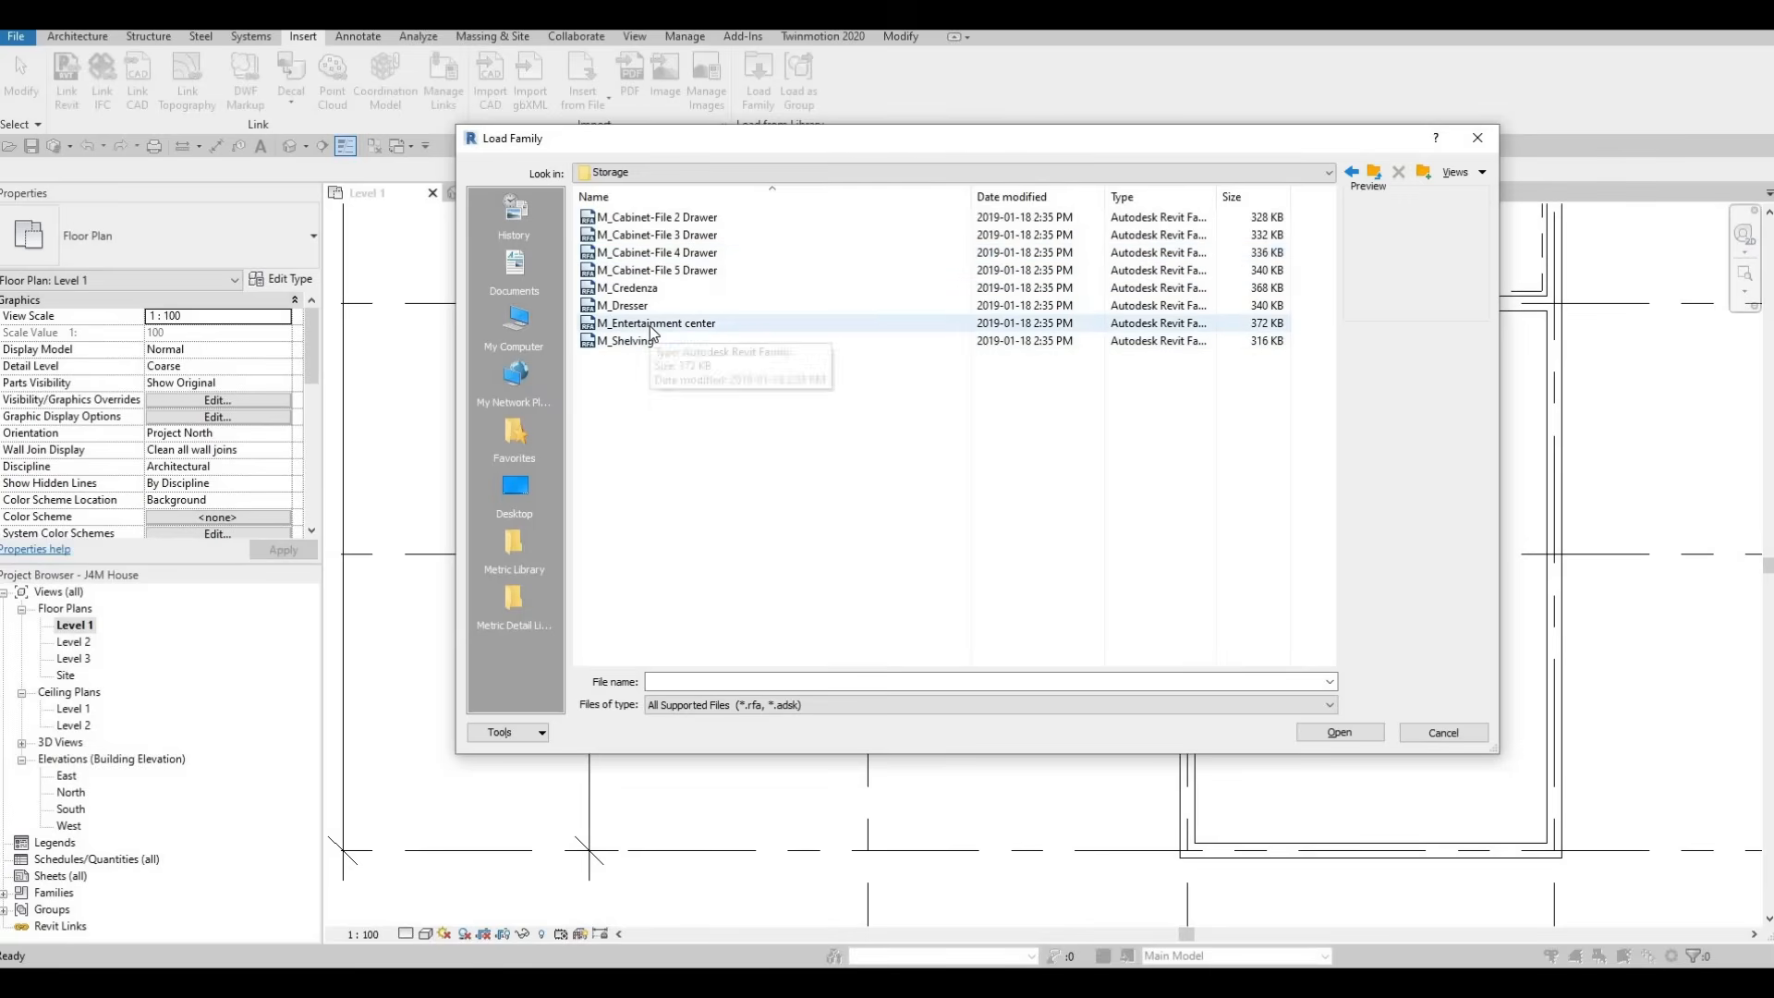
pyautogui.click(651, 331)
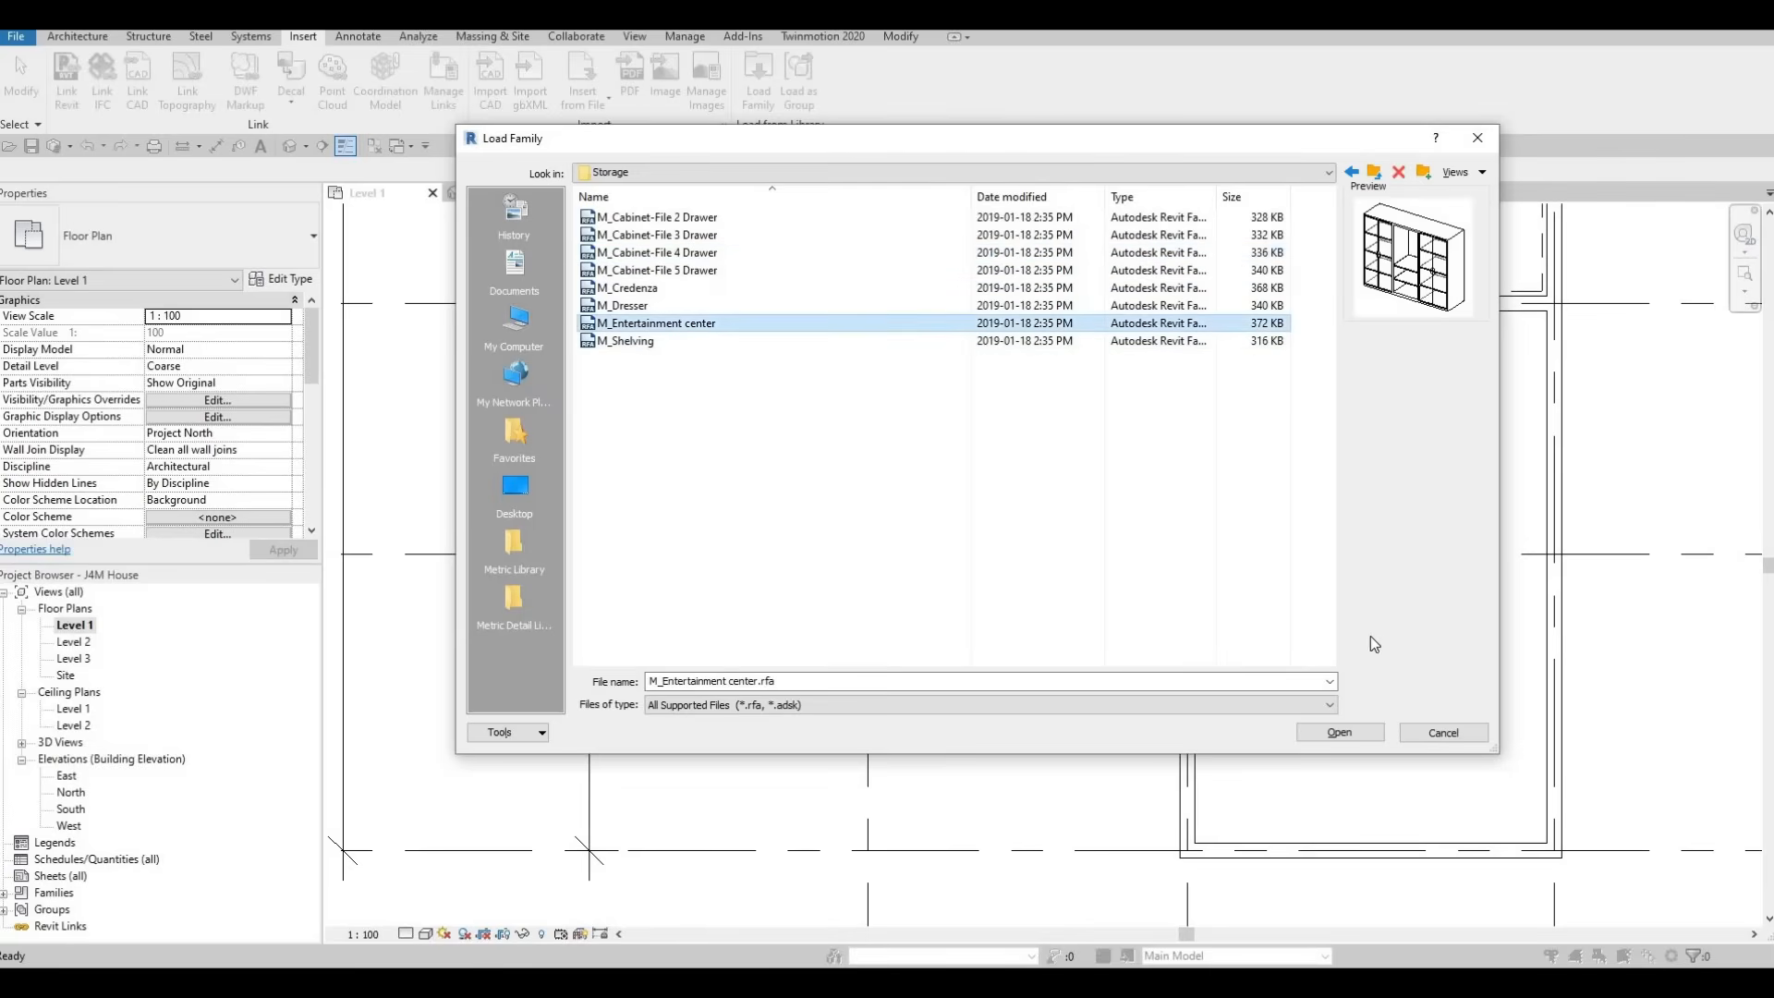
pyautogui.click(1366, 737)
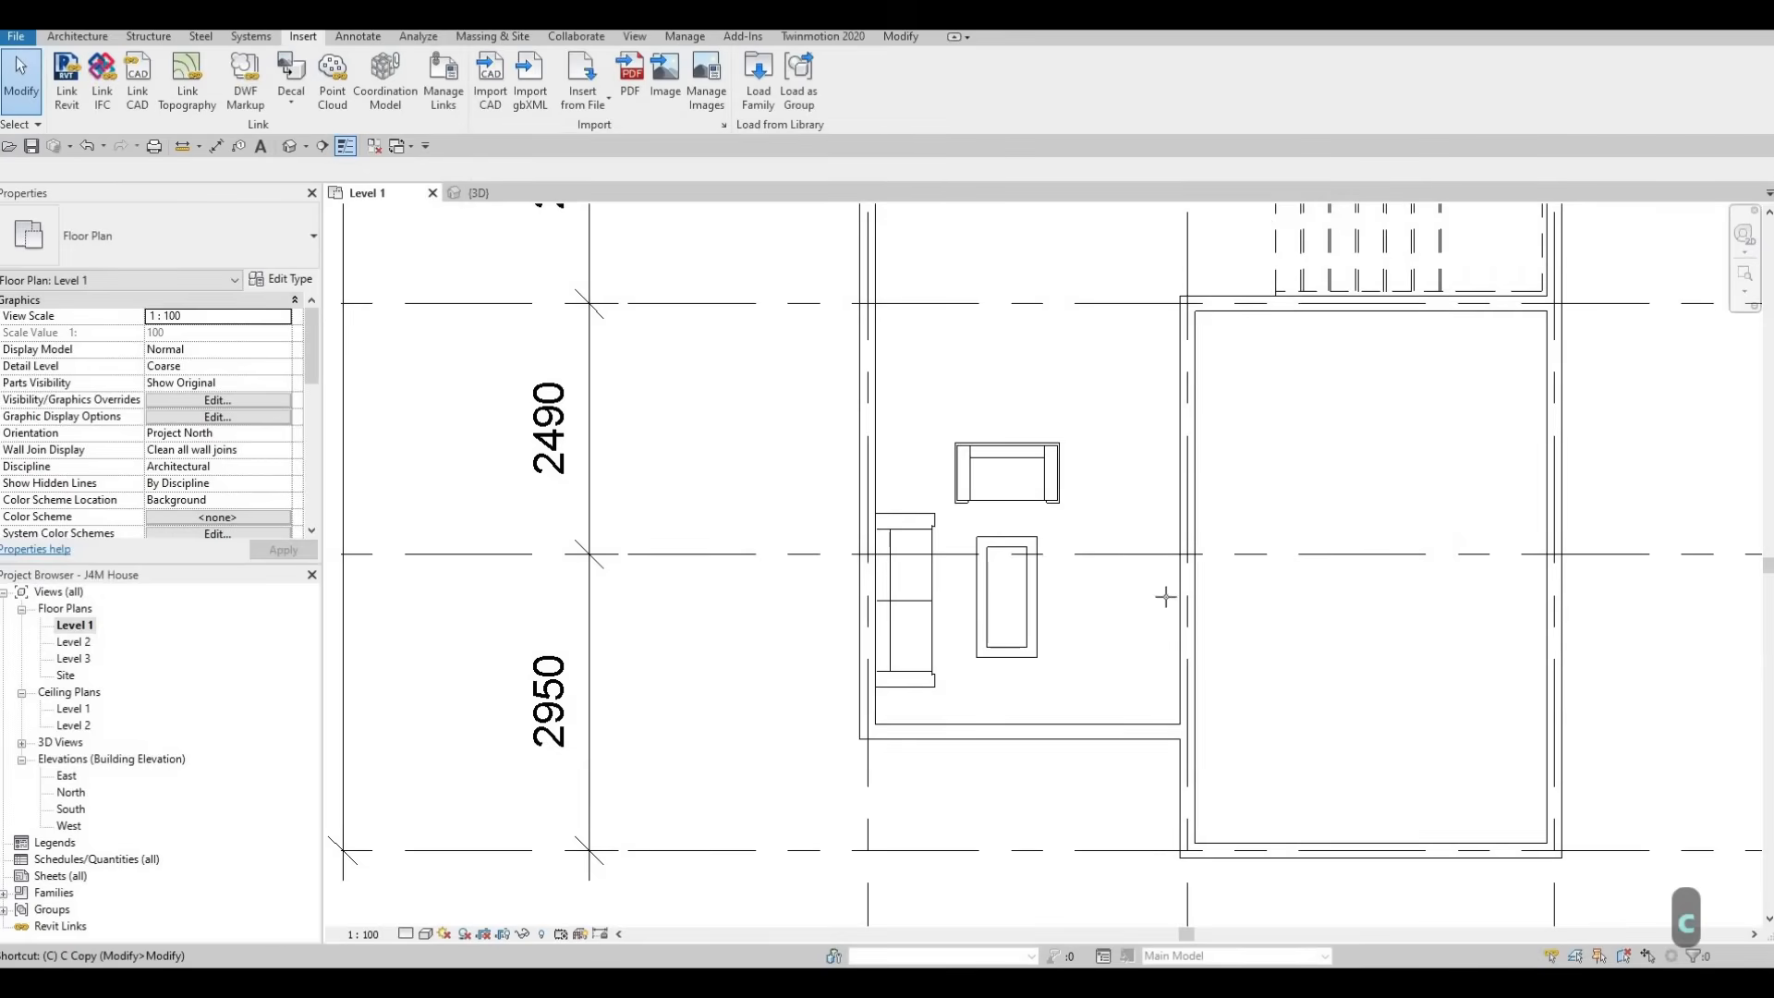
# Place the 1830 x 1830 x 0610mm entertainment center on grid D, rotated against the wall opposite the sofa
pyautogui.press('c')
pyautogui.press('m')
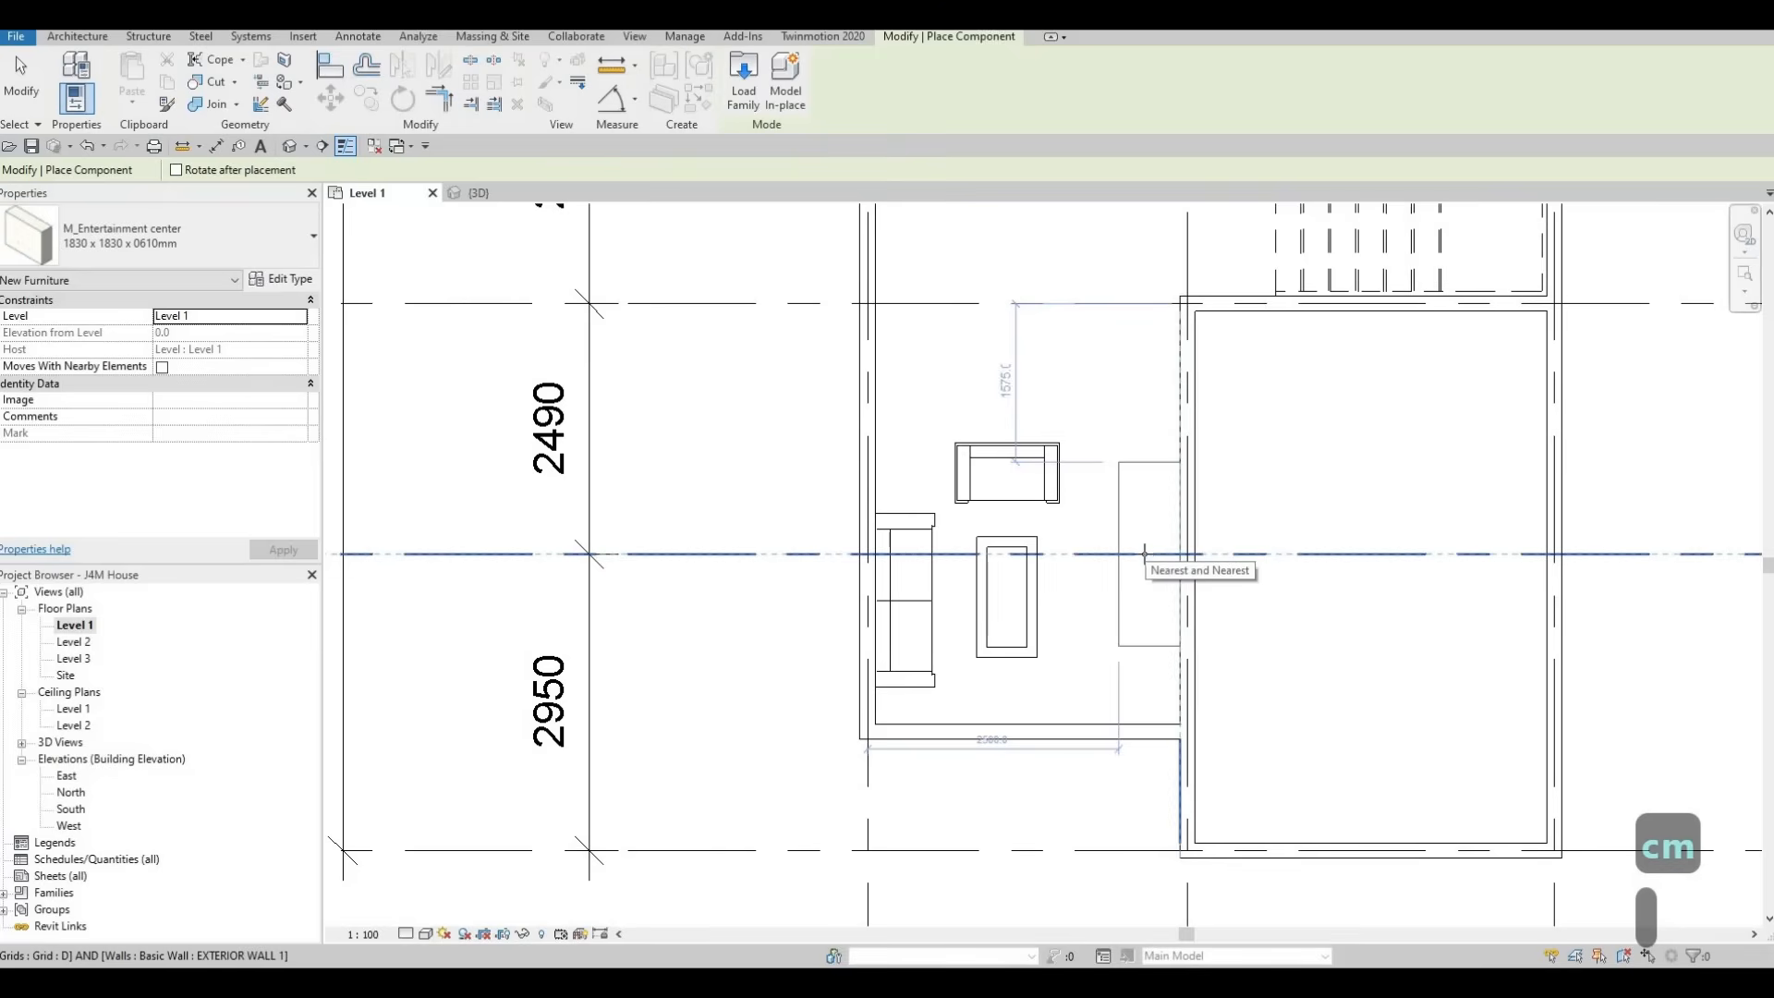
pyautogui.click(1144, 555)
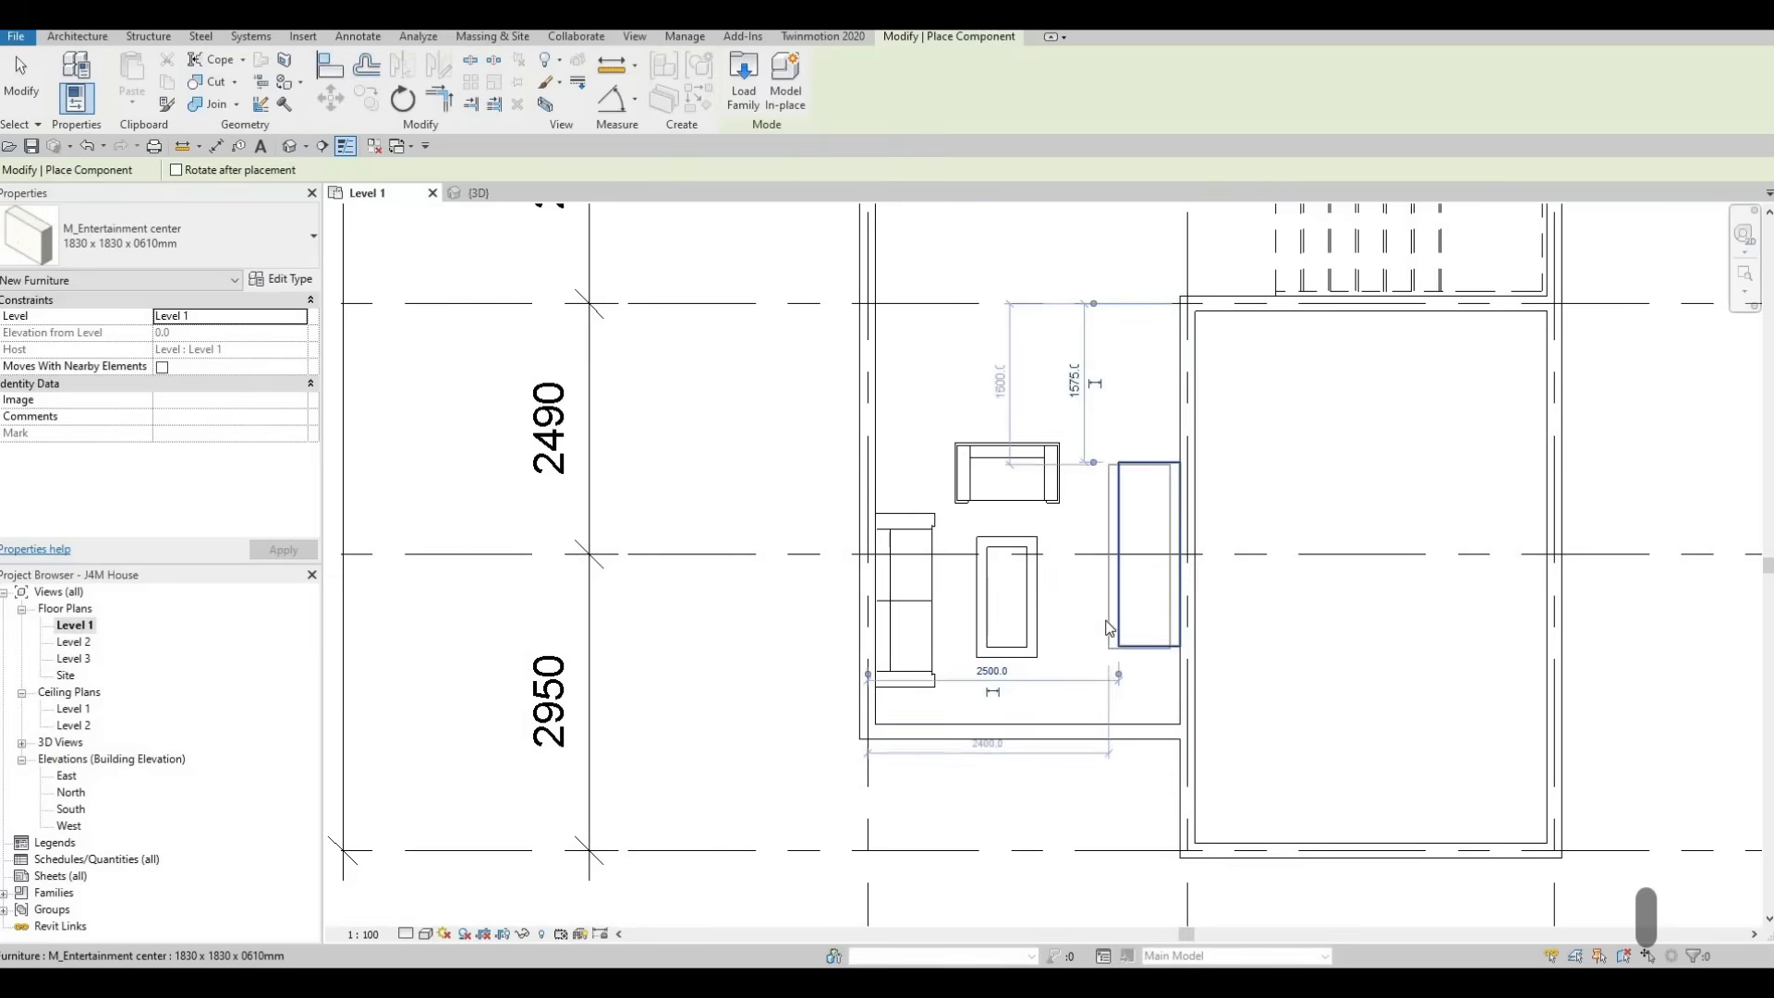
pyautogui.press('Escape')
pyautogui.press('Escape')
pyautogui.press('Escape')
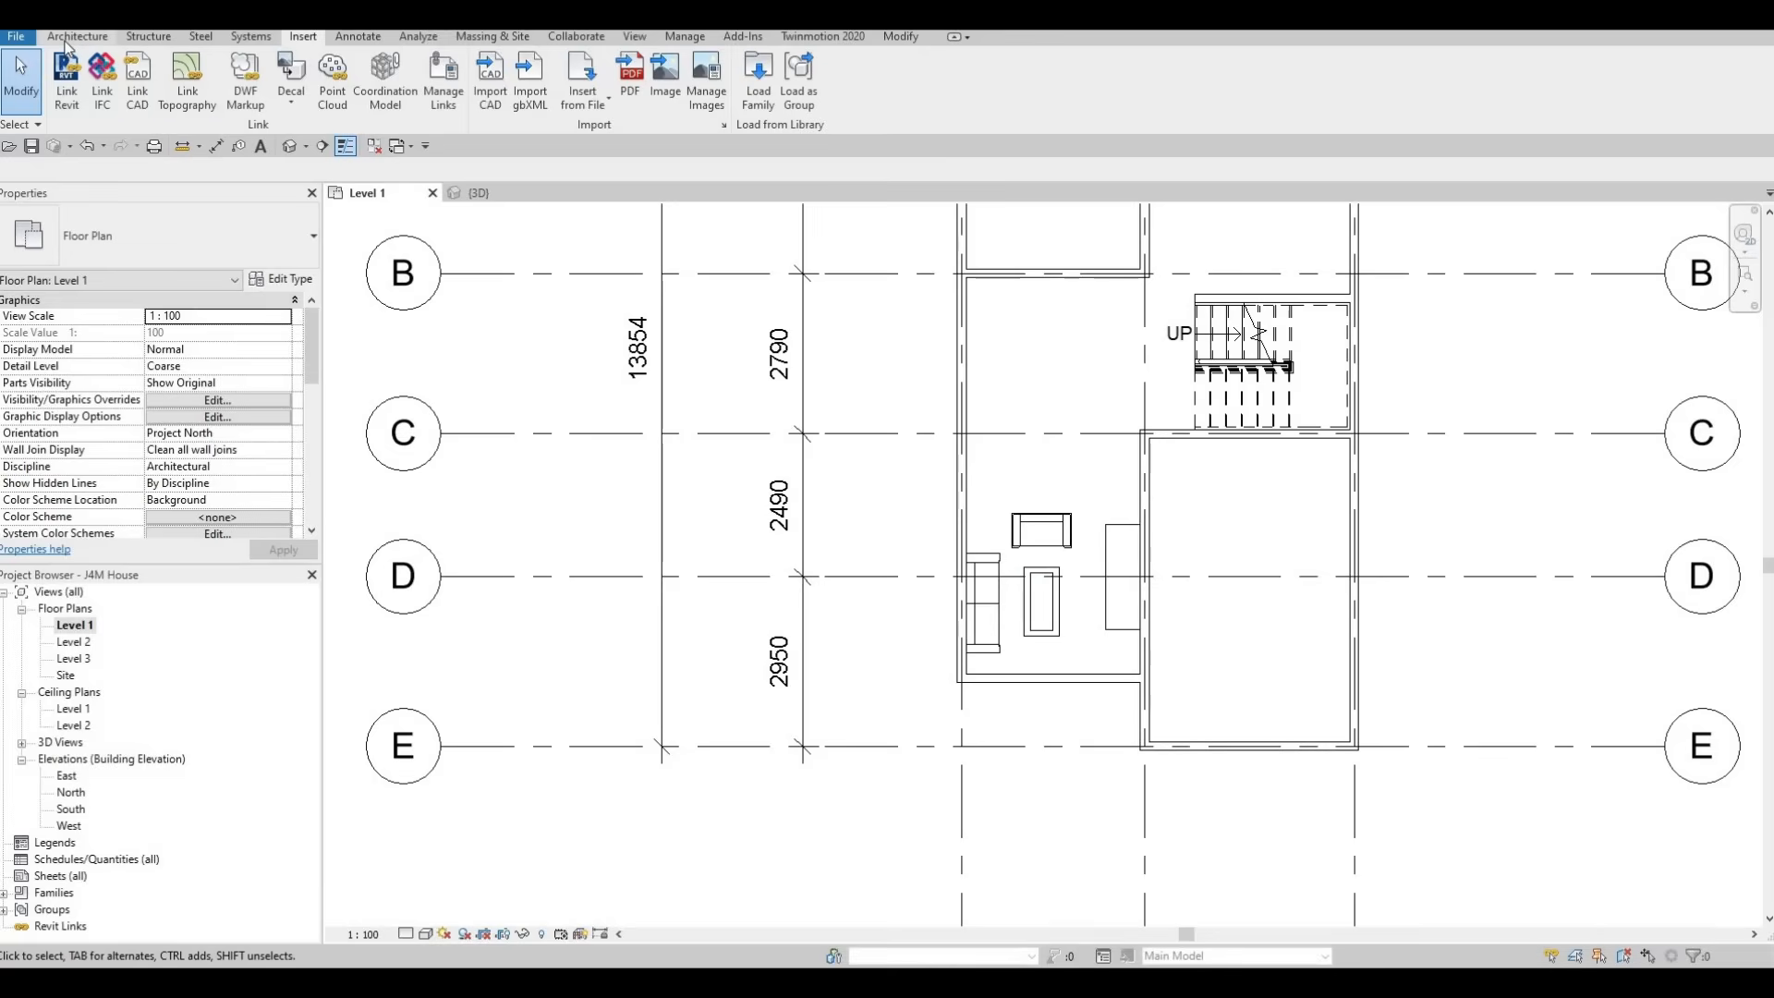
# Draw a vertical building section between the coffee table and entertainment center, from grid E to just beyond grid C
pyautogui.click(322, 147)
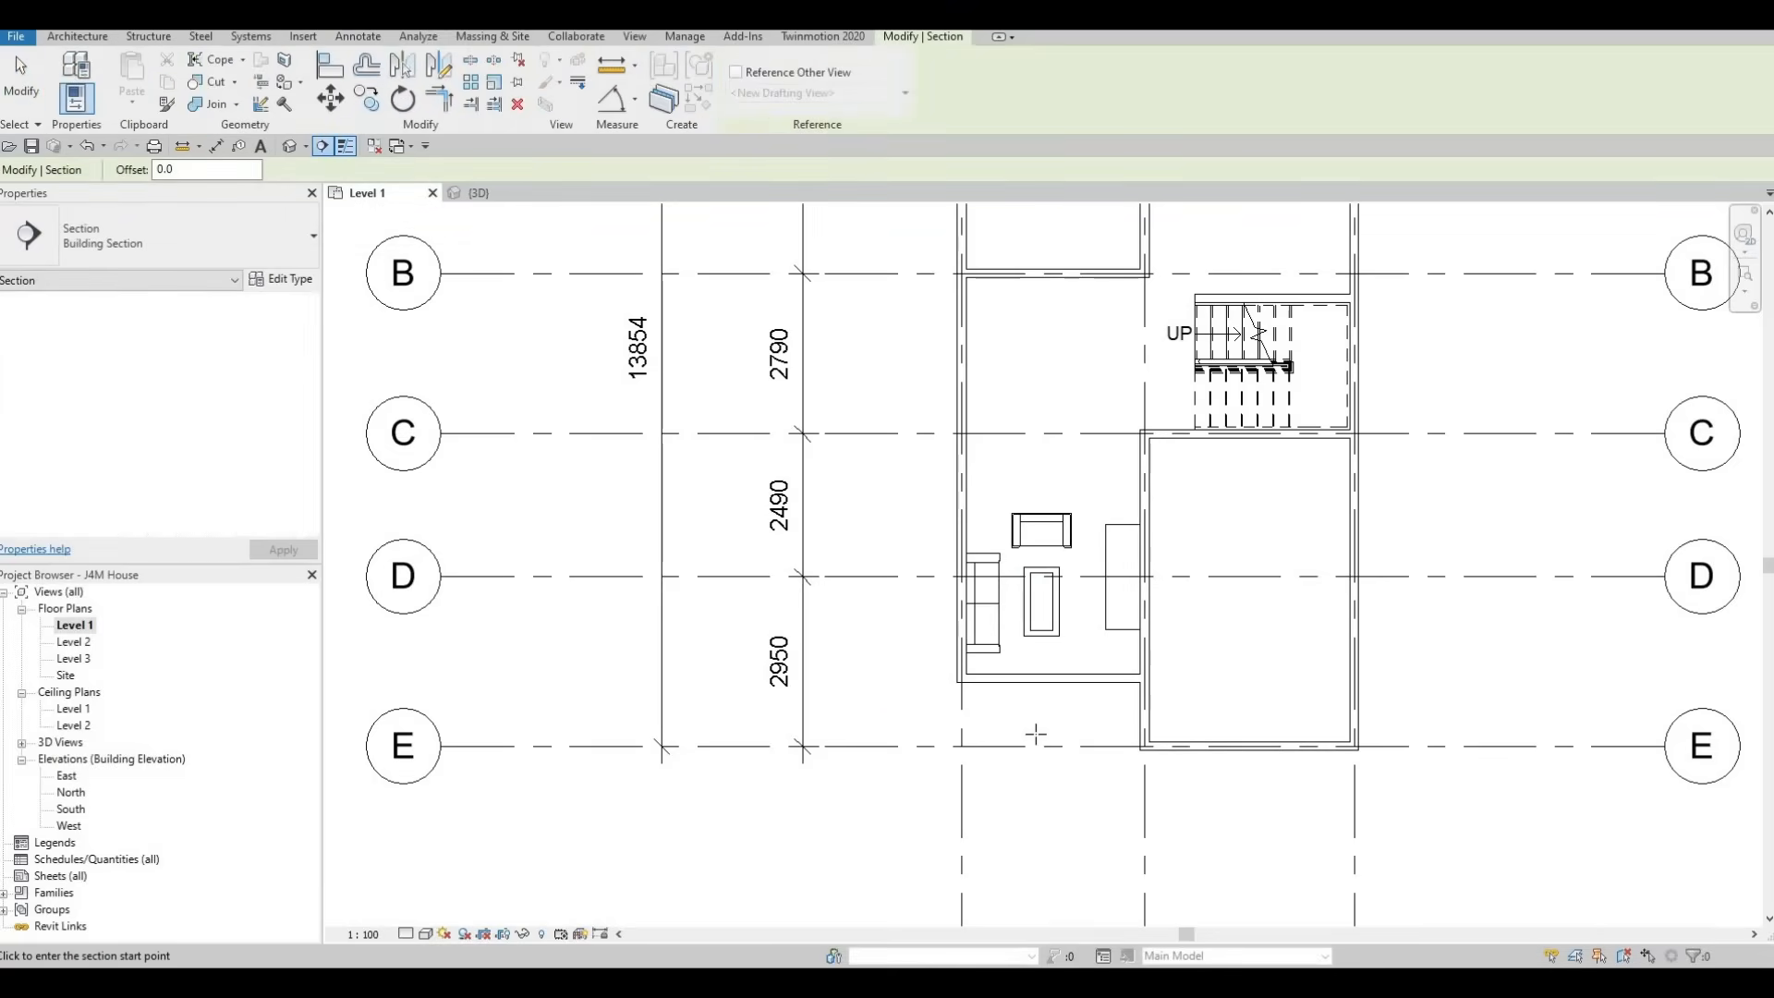
pyautogui.click(1068, 751)
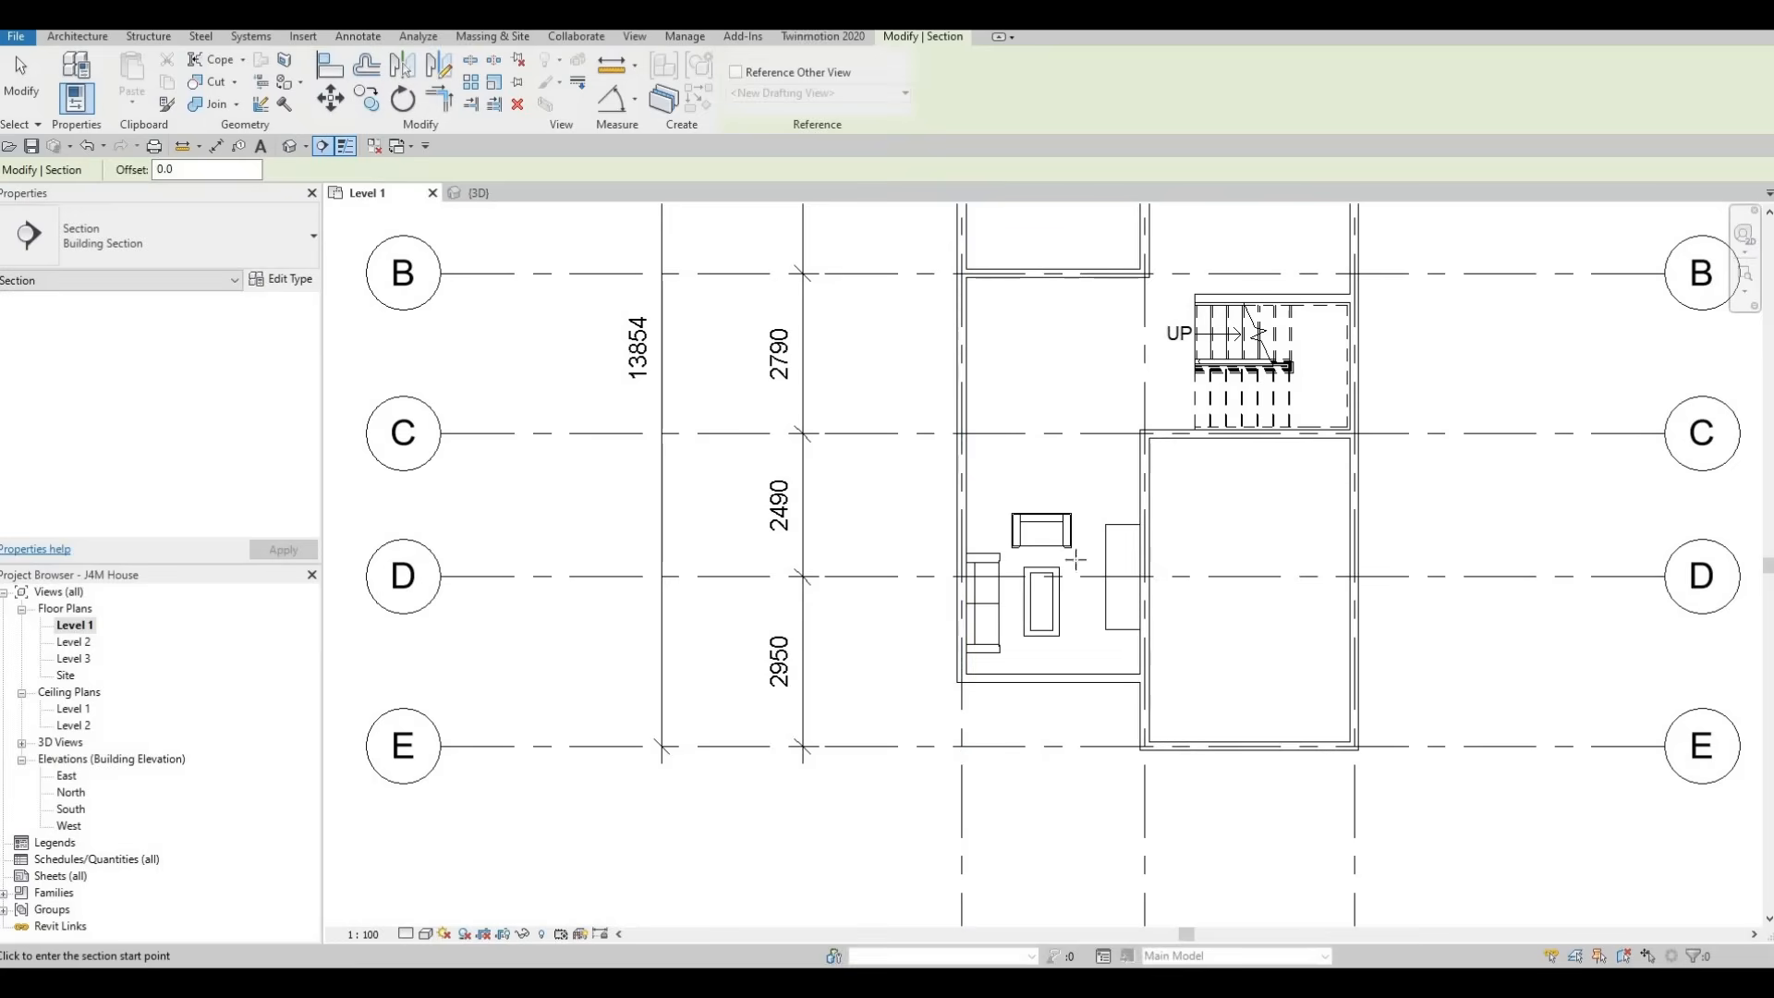
pyautogui.click(1070, 377)
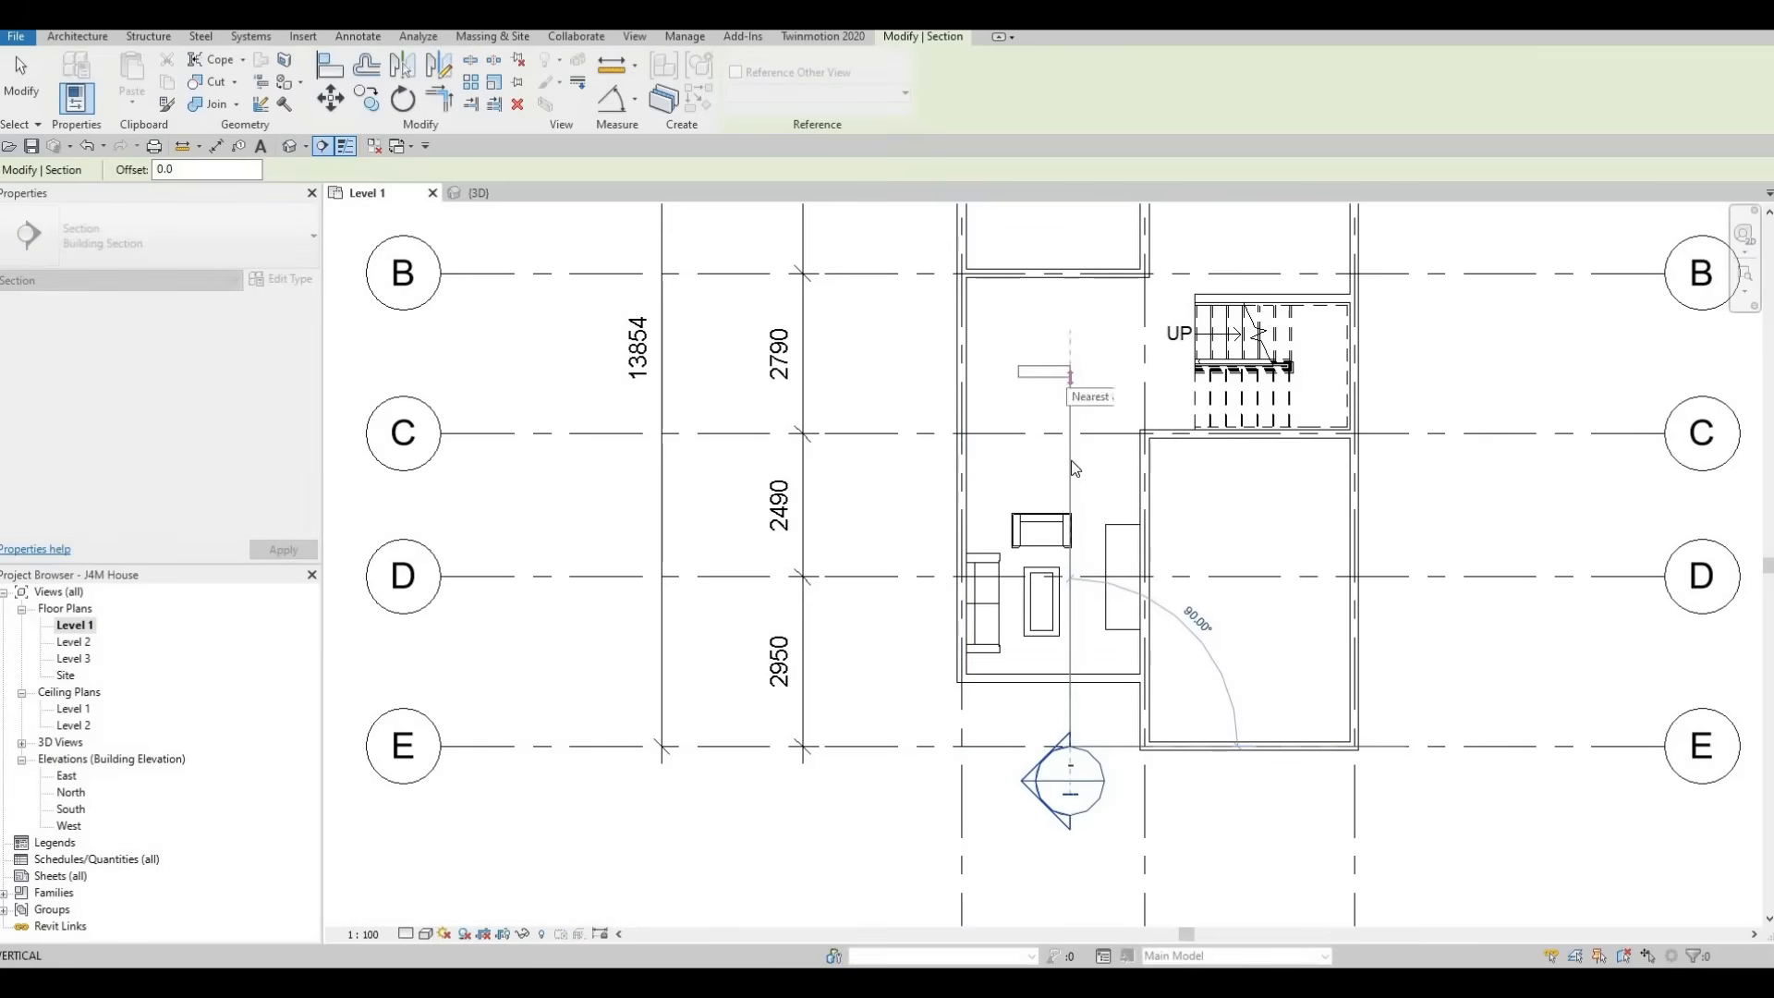
pyautogui.press('Escape')
pyautogui.press('Escape')
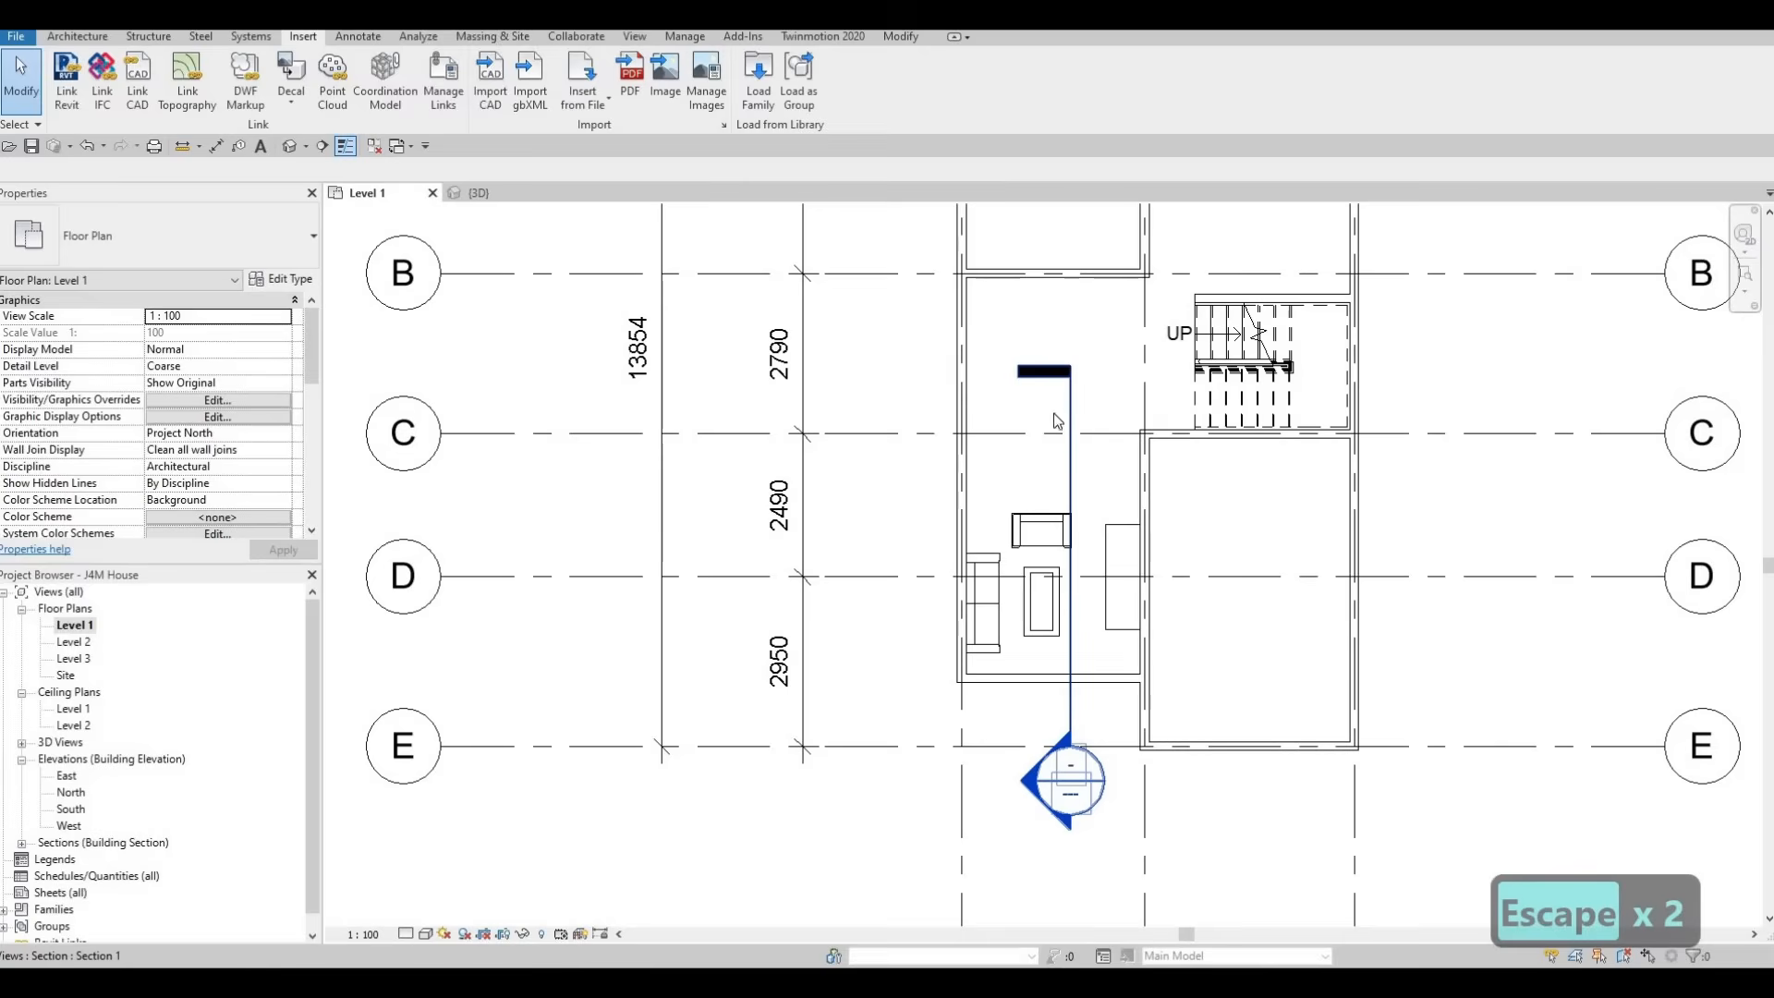
# Flip the section to look toward the entertainment center and open its view
pyautogui.click(1070, 406)
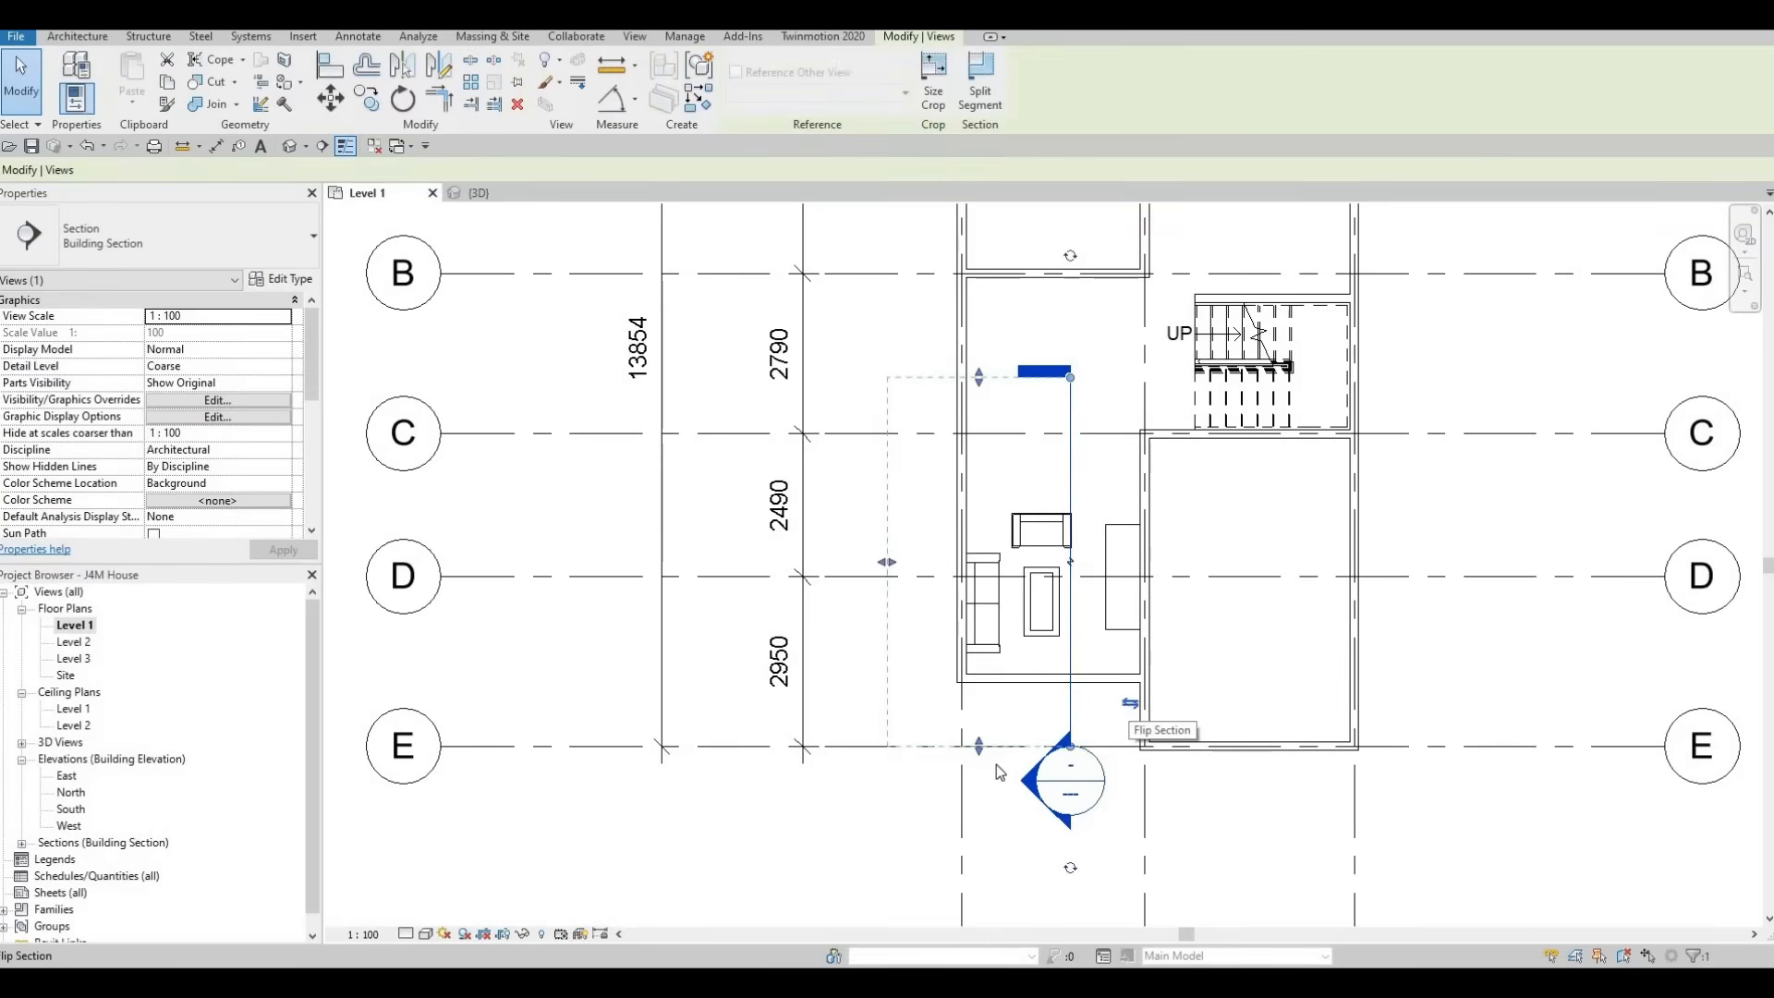
pyautogui.click(1130, 703)
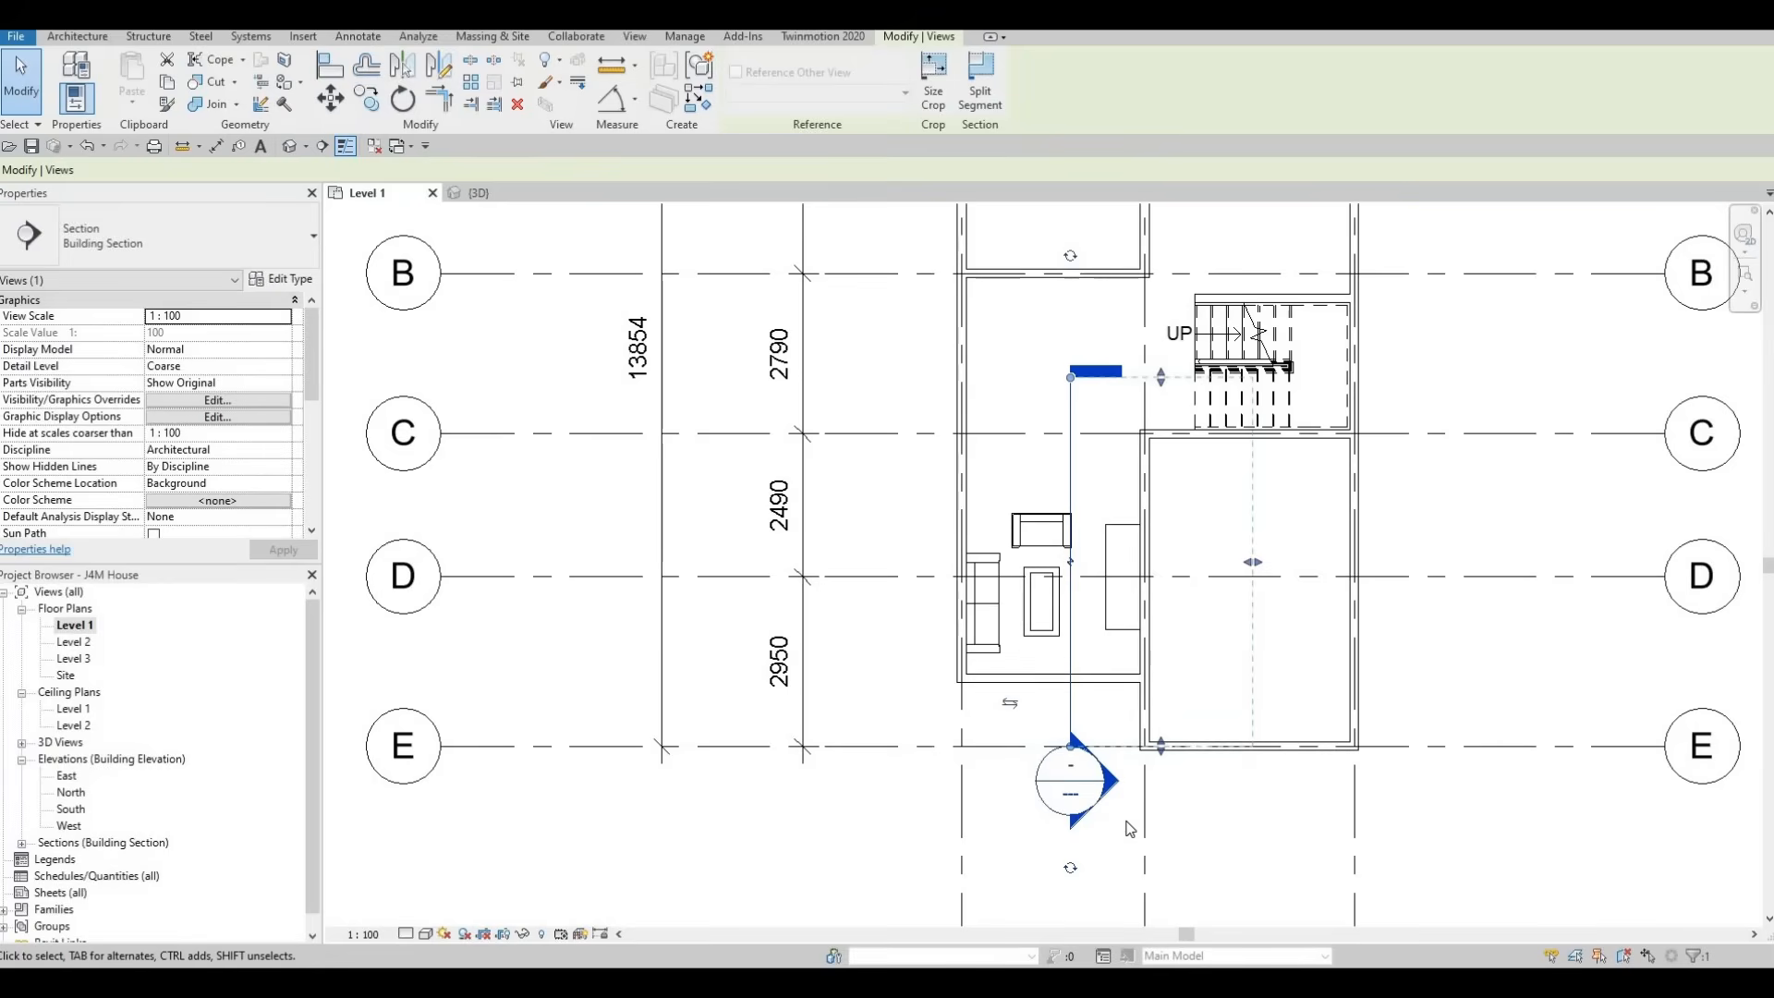
pyautogui.press('Escape')
pyautogui.press('Escape')
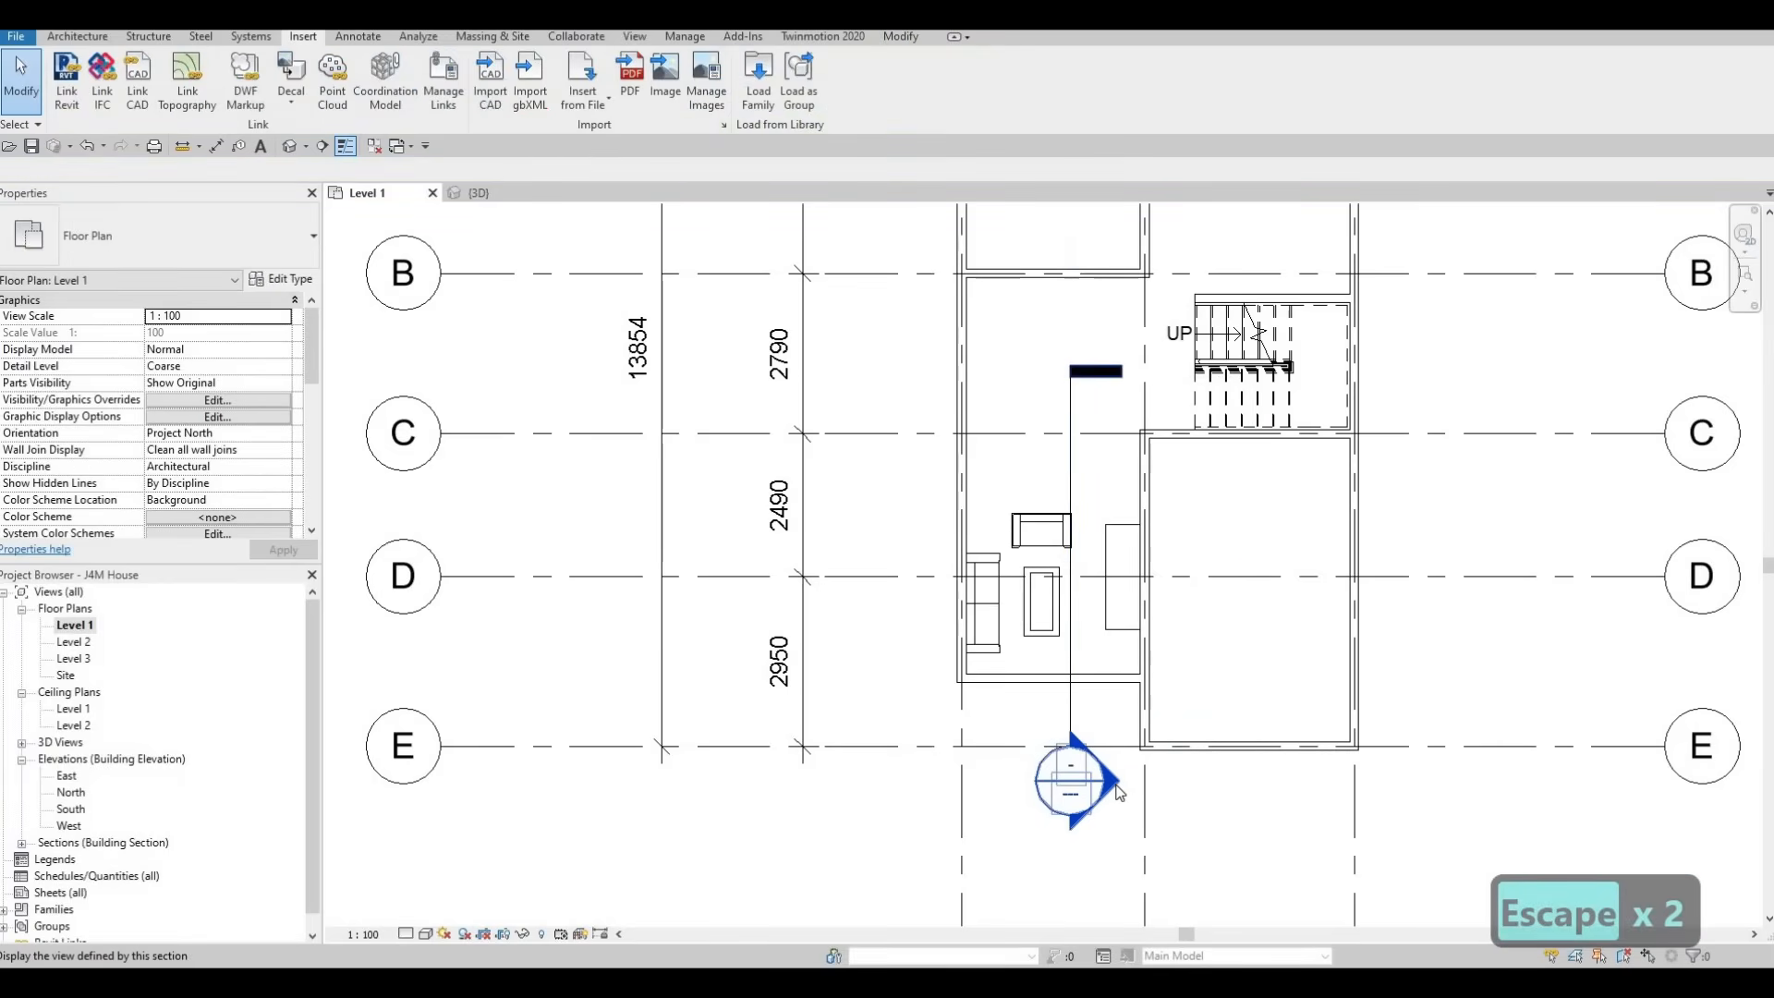
pyautogui.doubleClick(1119, 790)
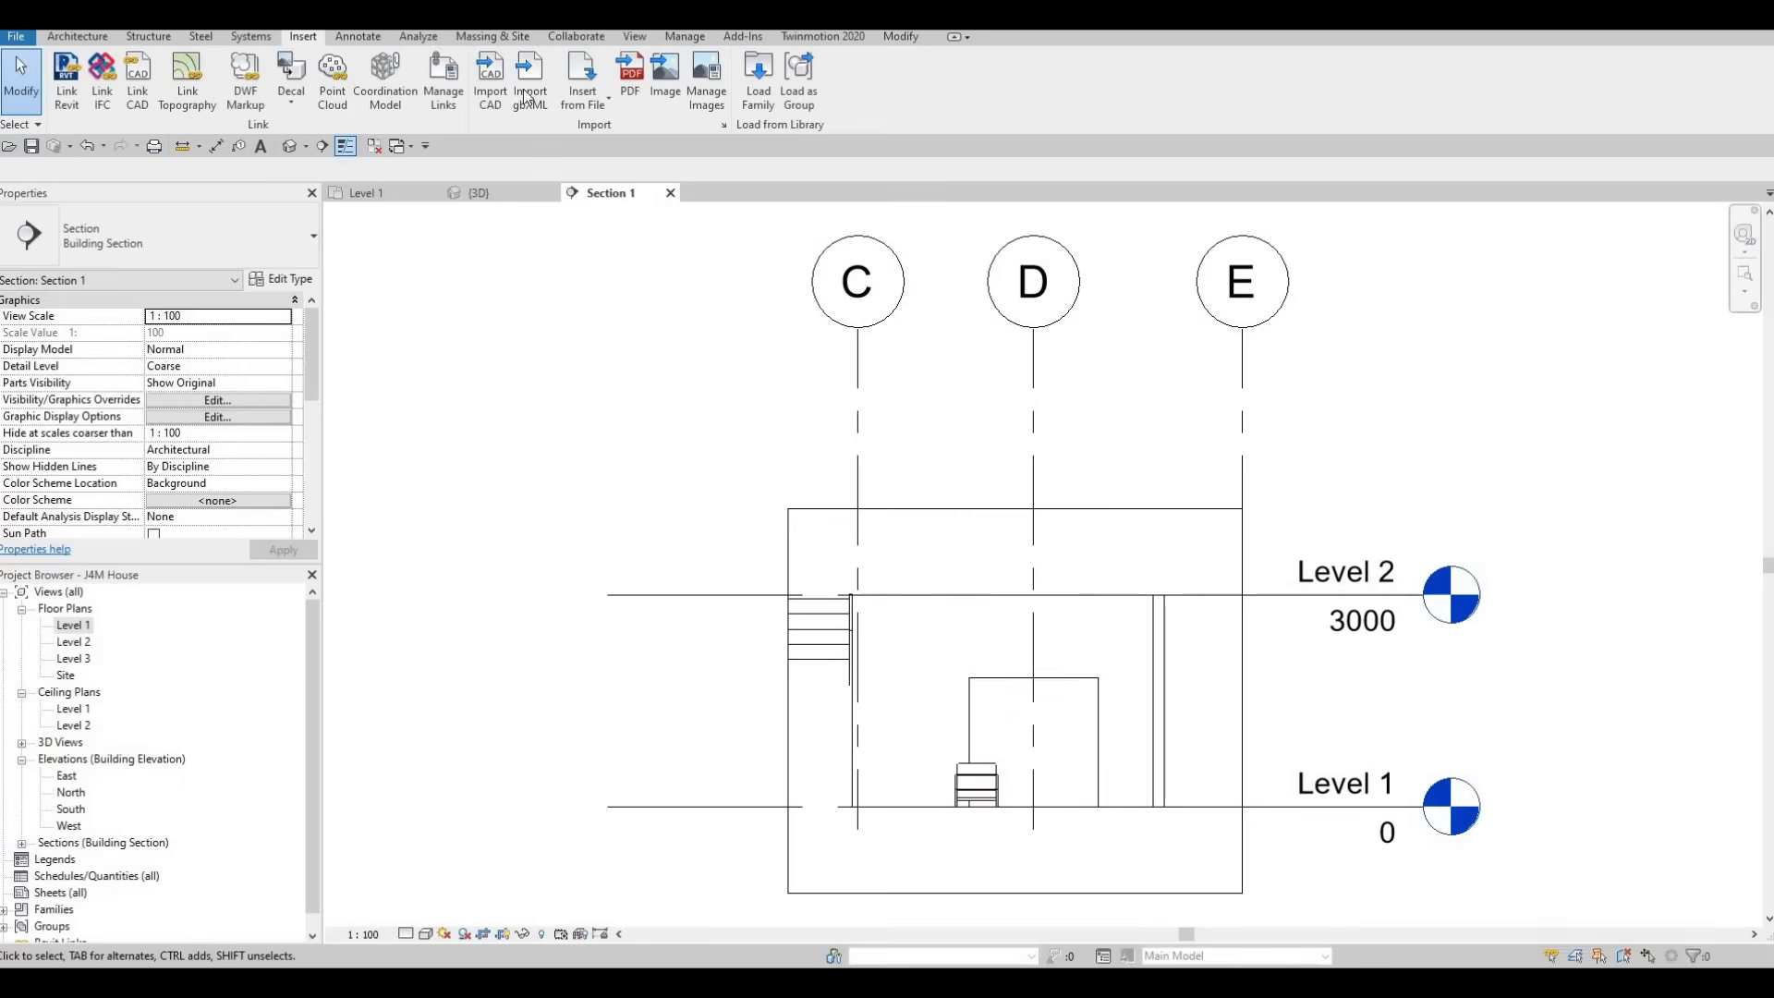
# Turn the entertainment center around in the Level 1 plan so its front faces the sofa, and reopen the section view
pyautogui.click(367, 194)
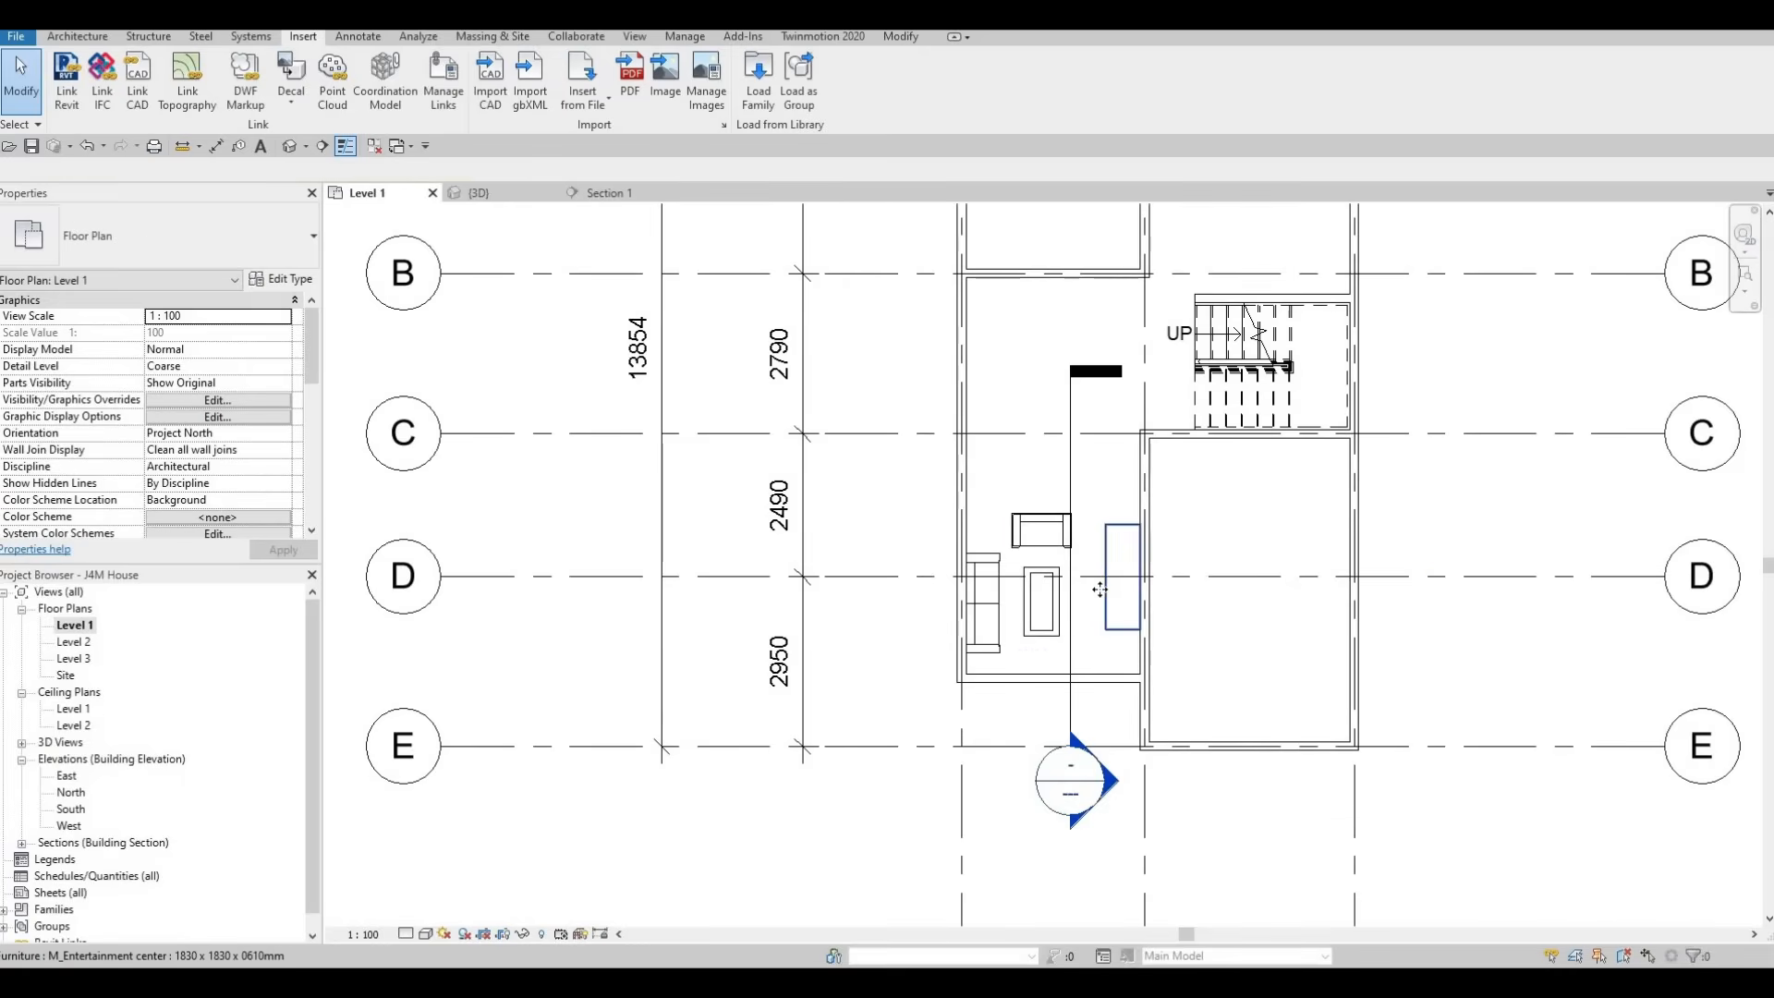
pyautogui.click(1109, 559)
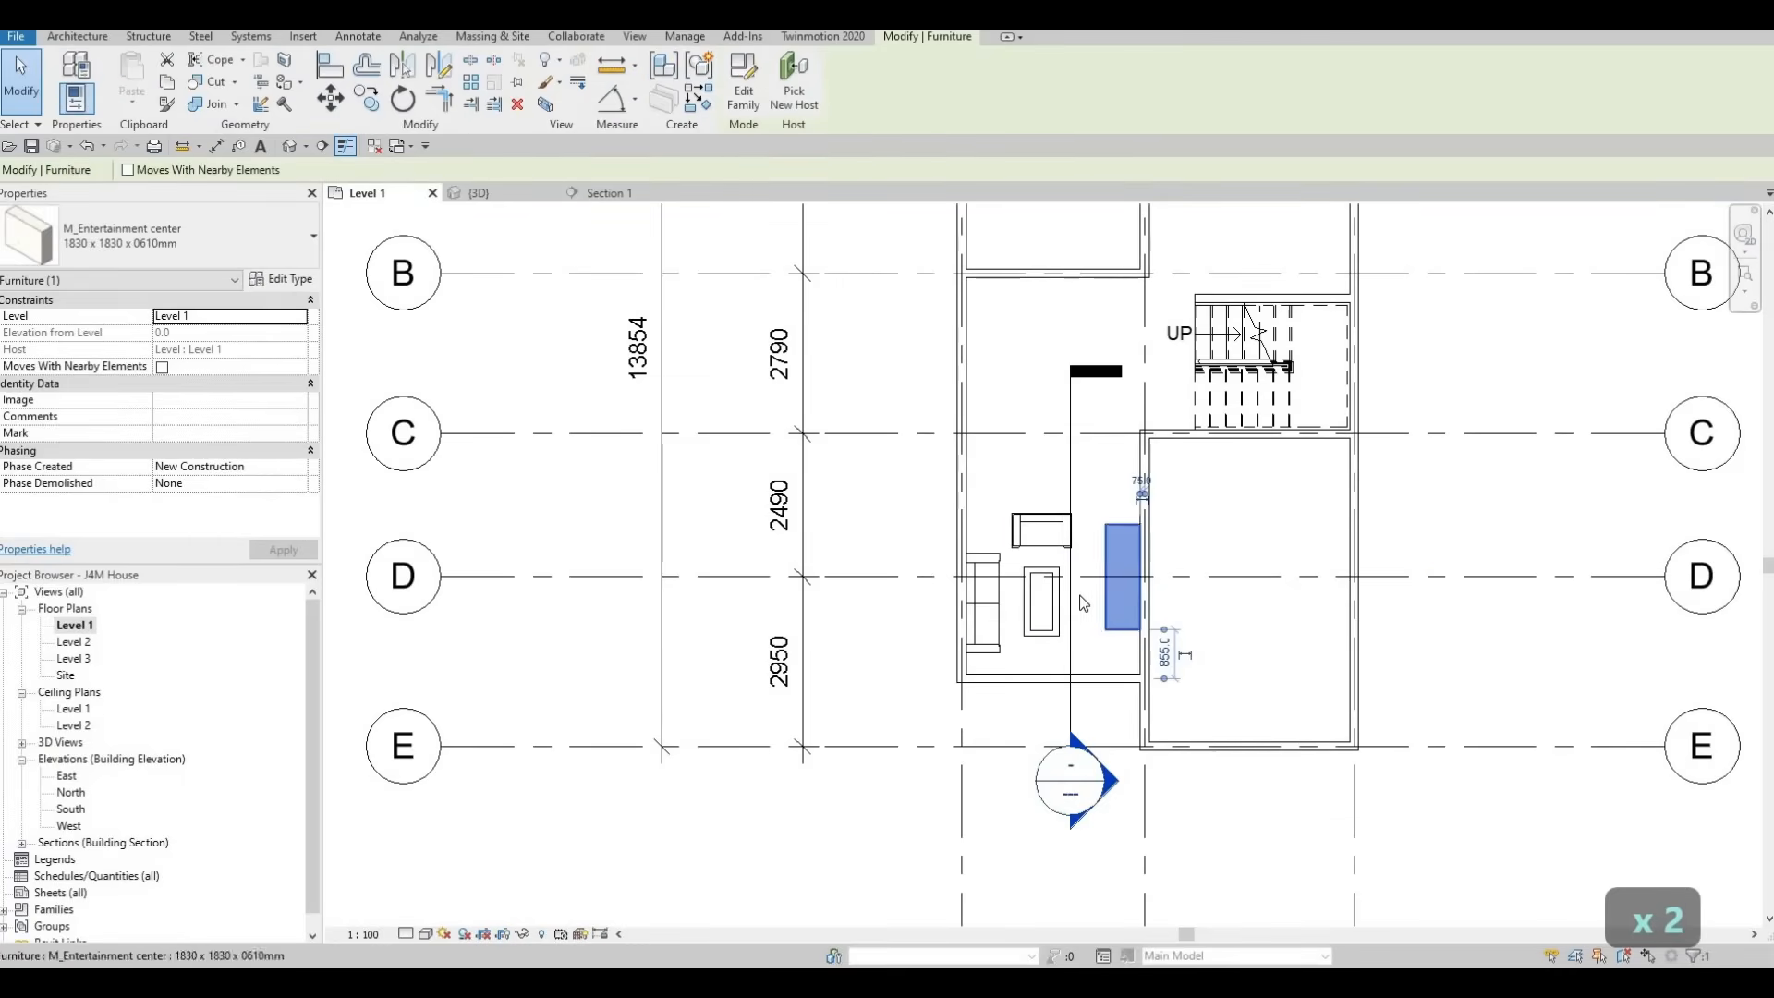
pyautogui.press('Escape')
pyautogui.press('Escape')
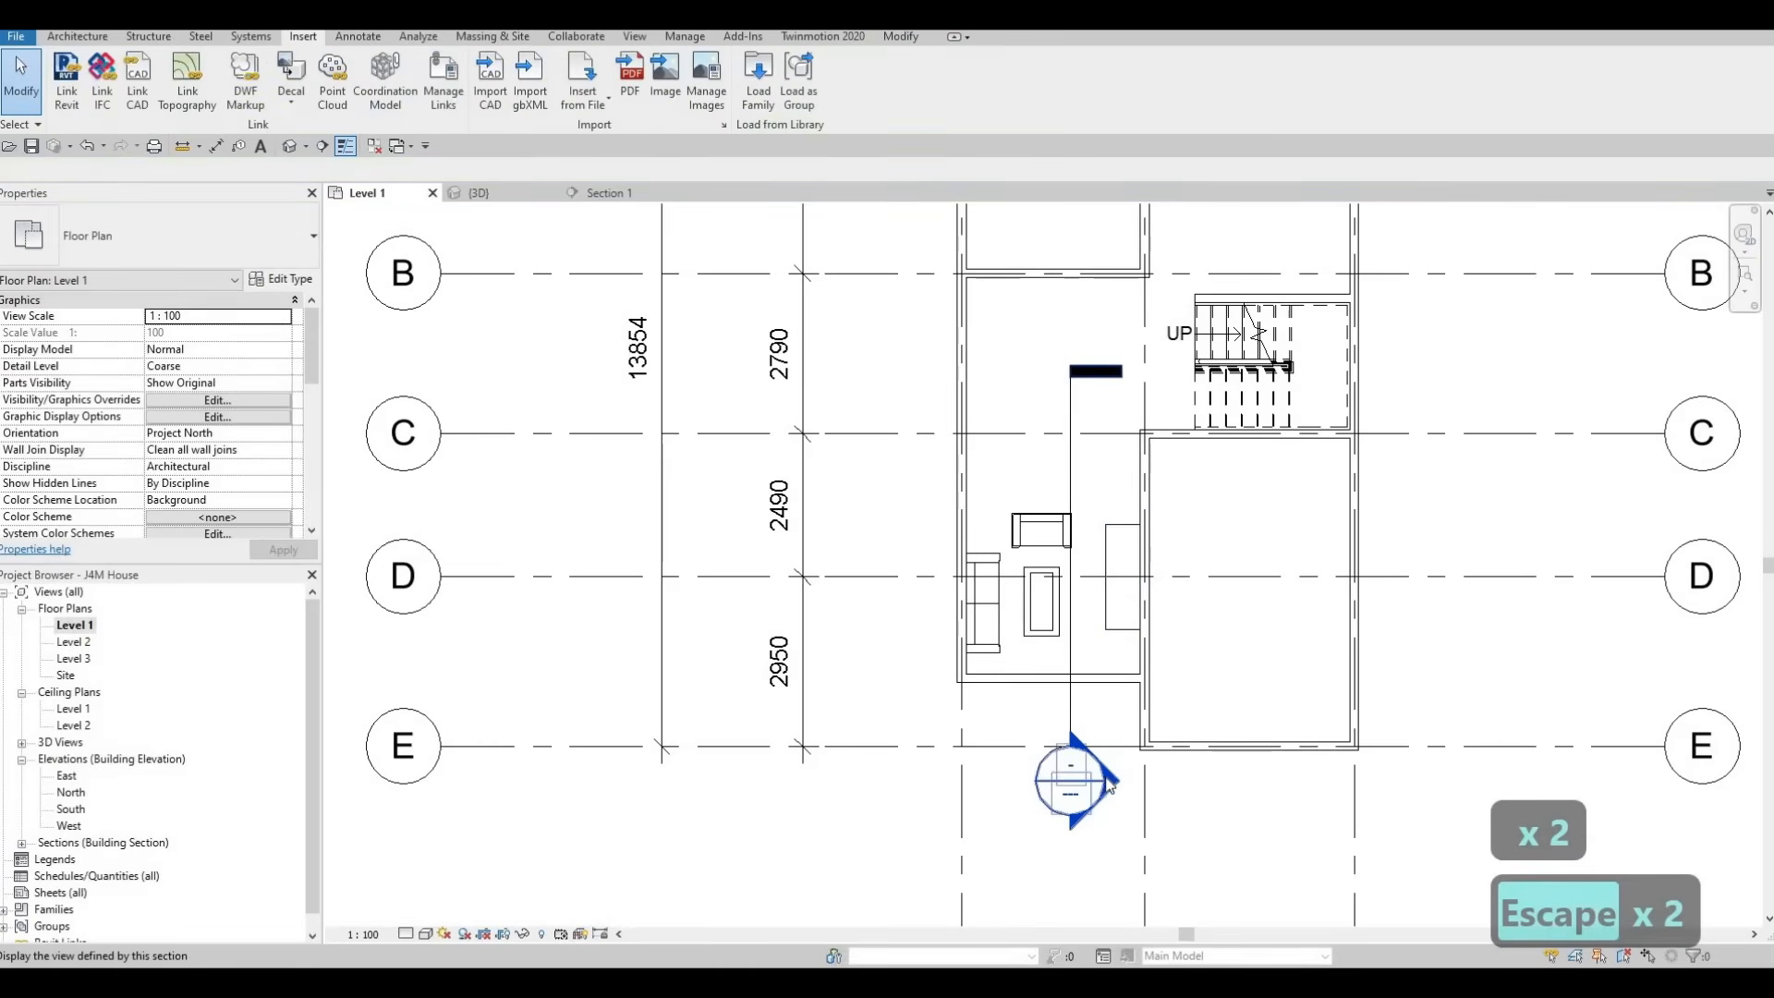
pyautogui.doubleClick(1106, 781)
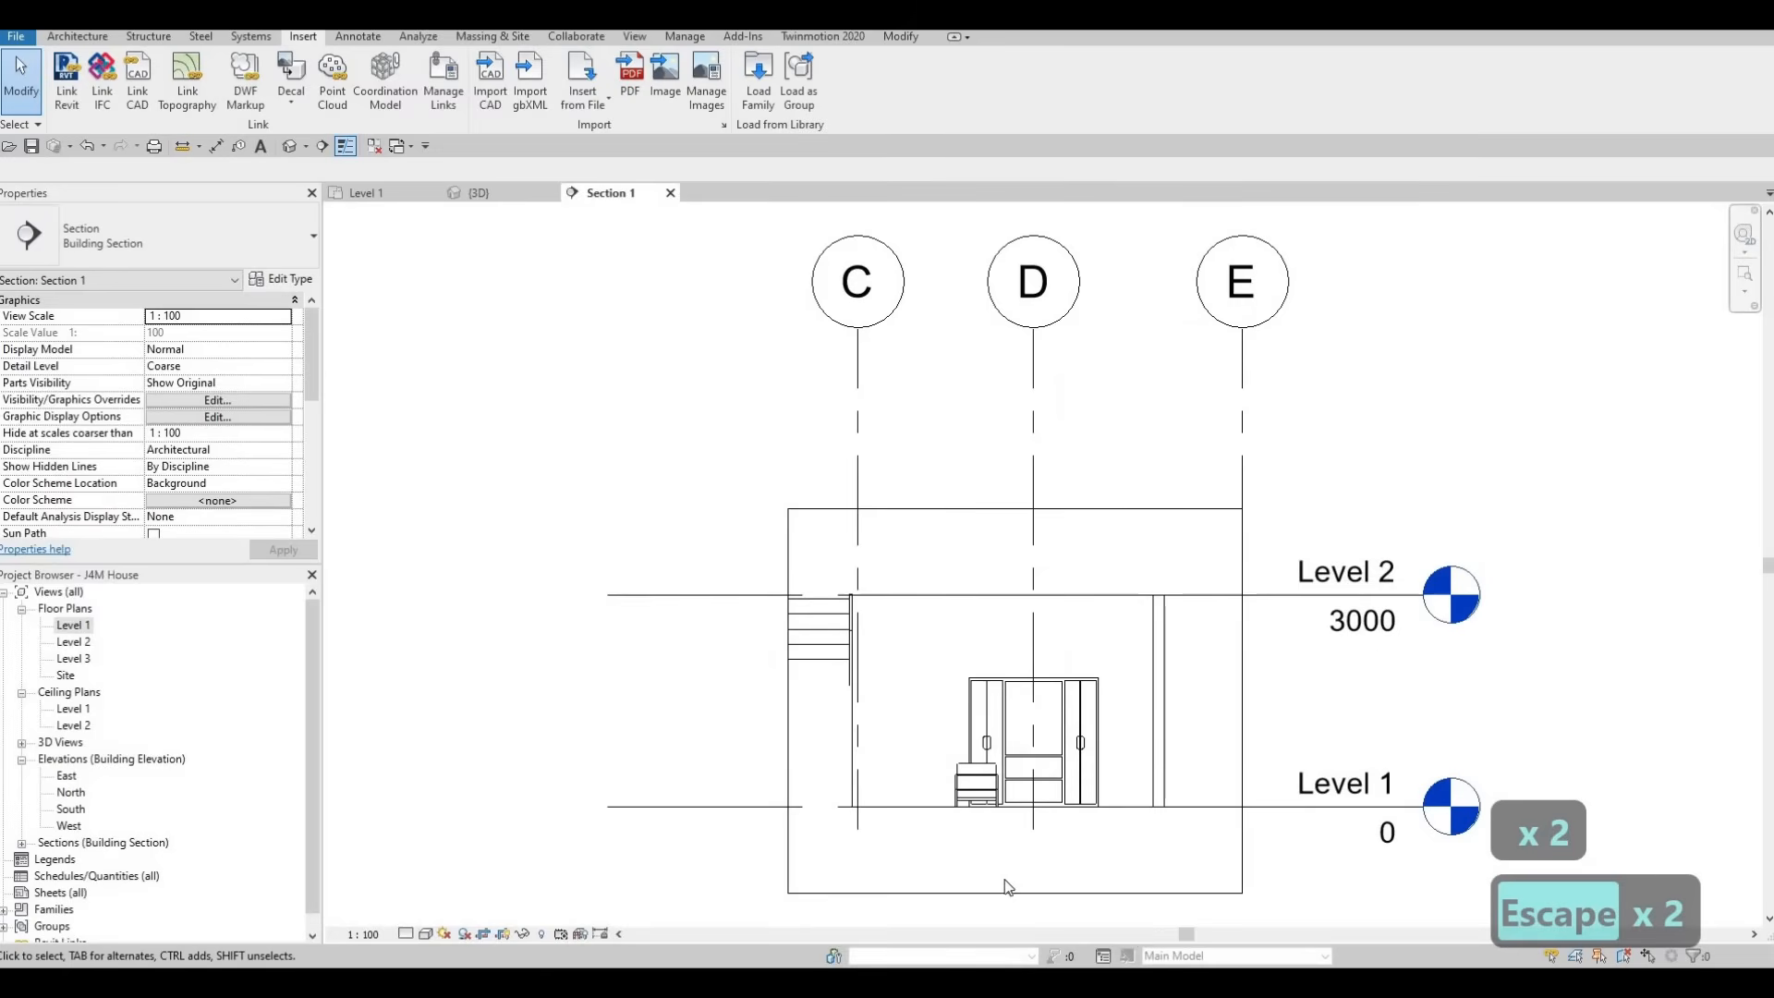
pyautogui.scroll(5, 1101, 781)
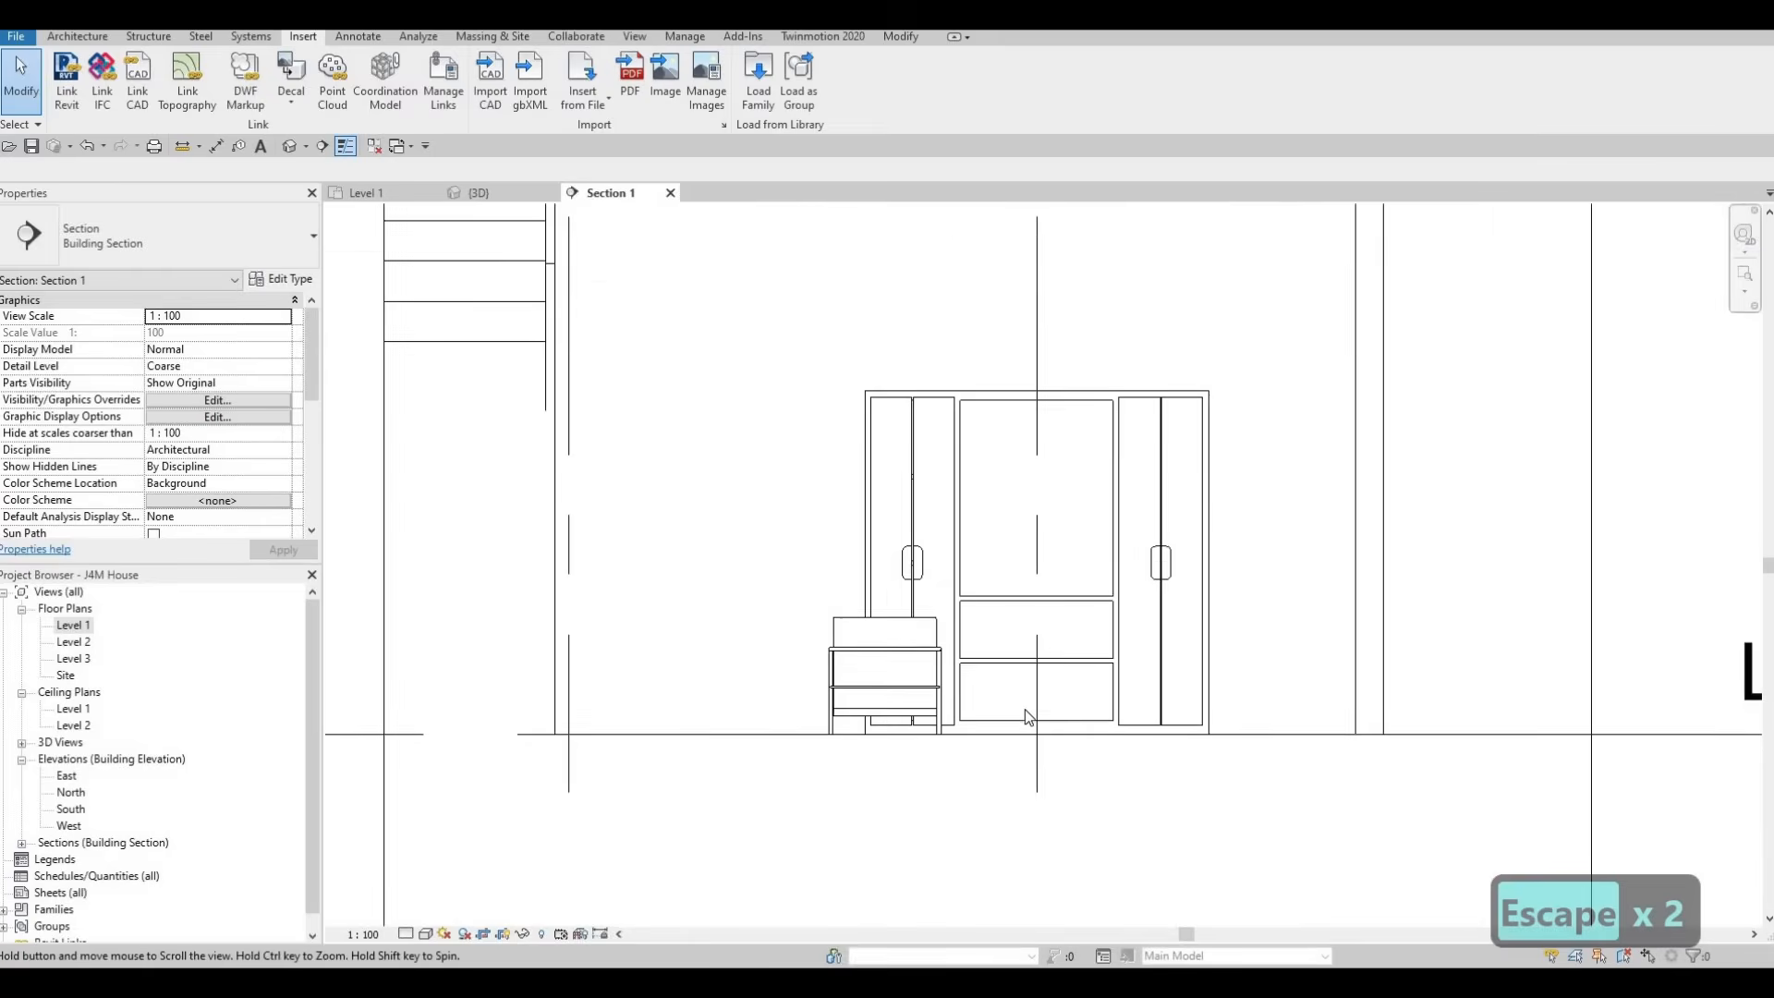
# Set the height of the entertainment center type to 2800 mm
pyautogui.scroll(-2, 1024, 708)
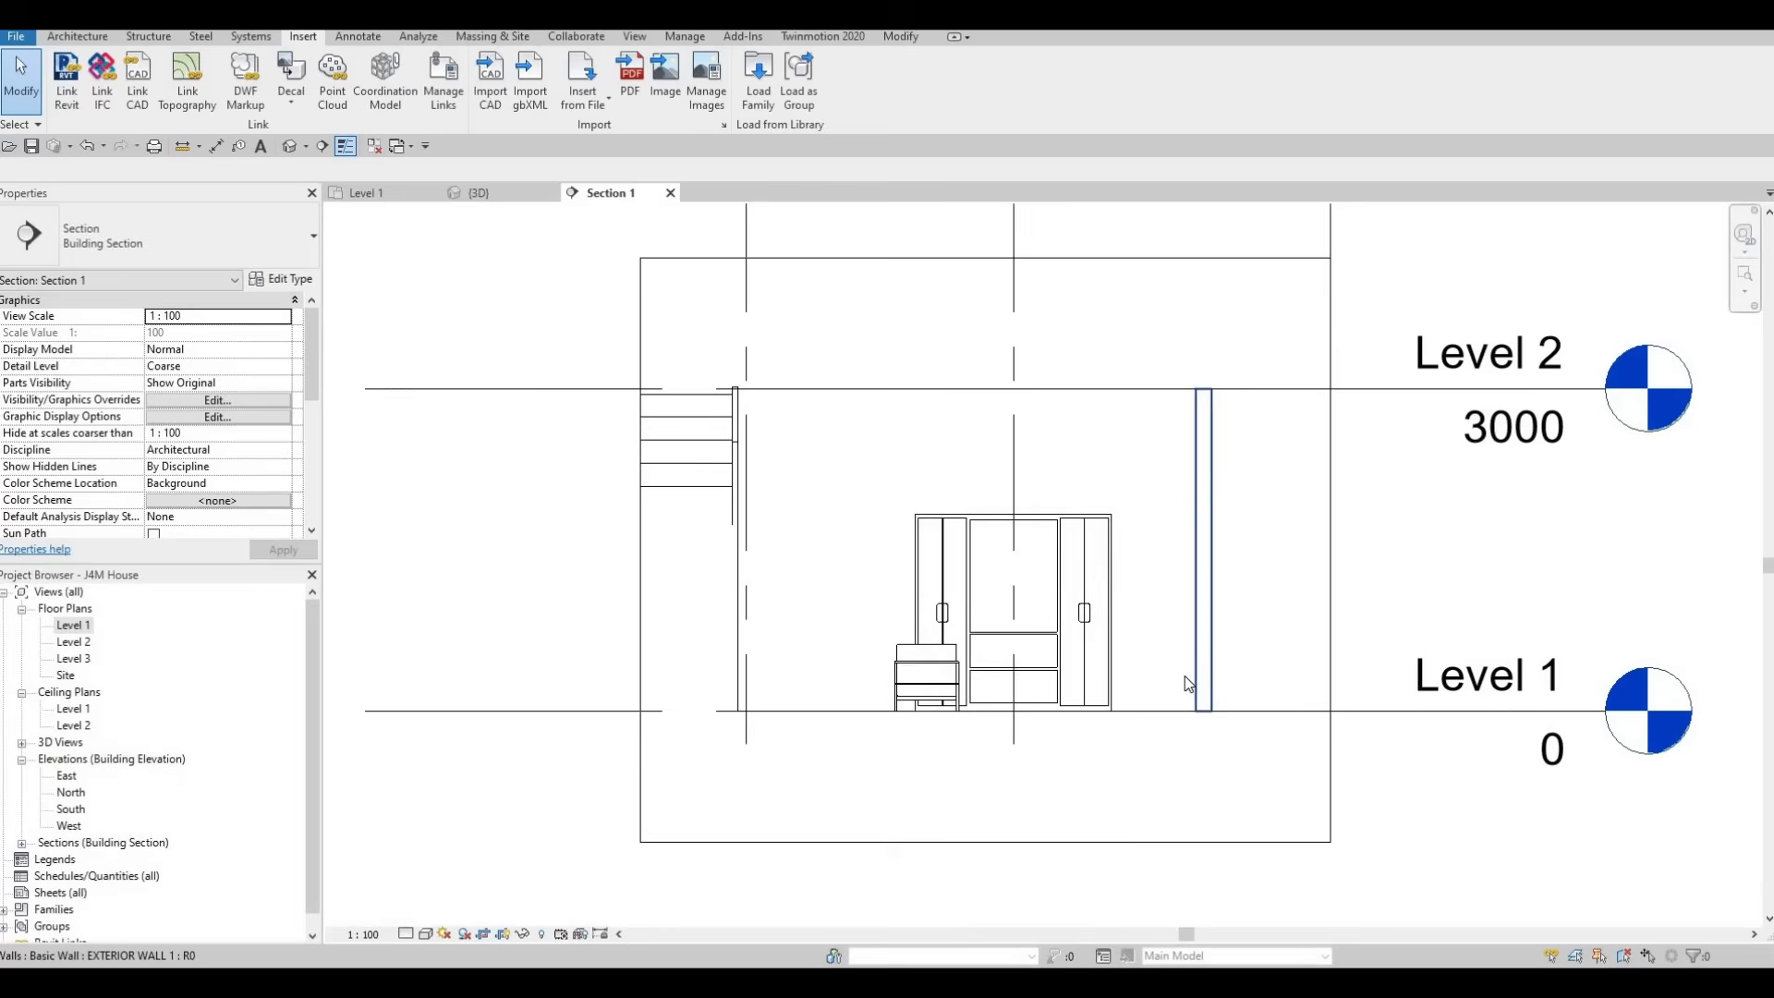
pyautogui.scroll(-1, 1174, 697)
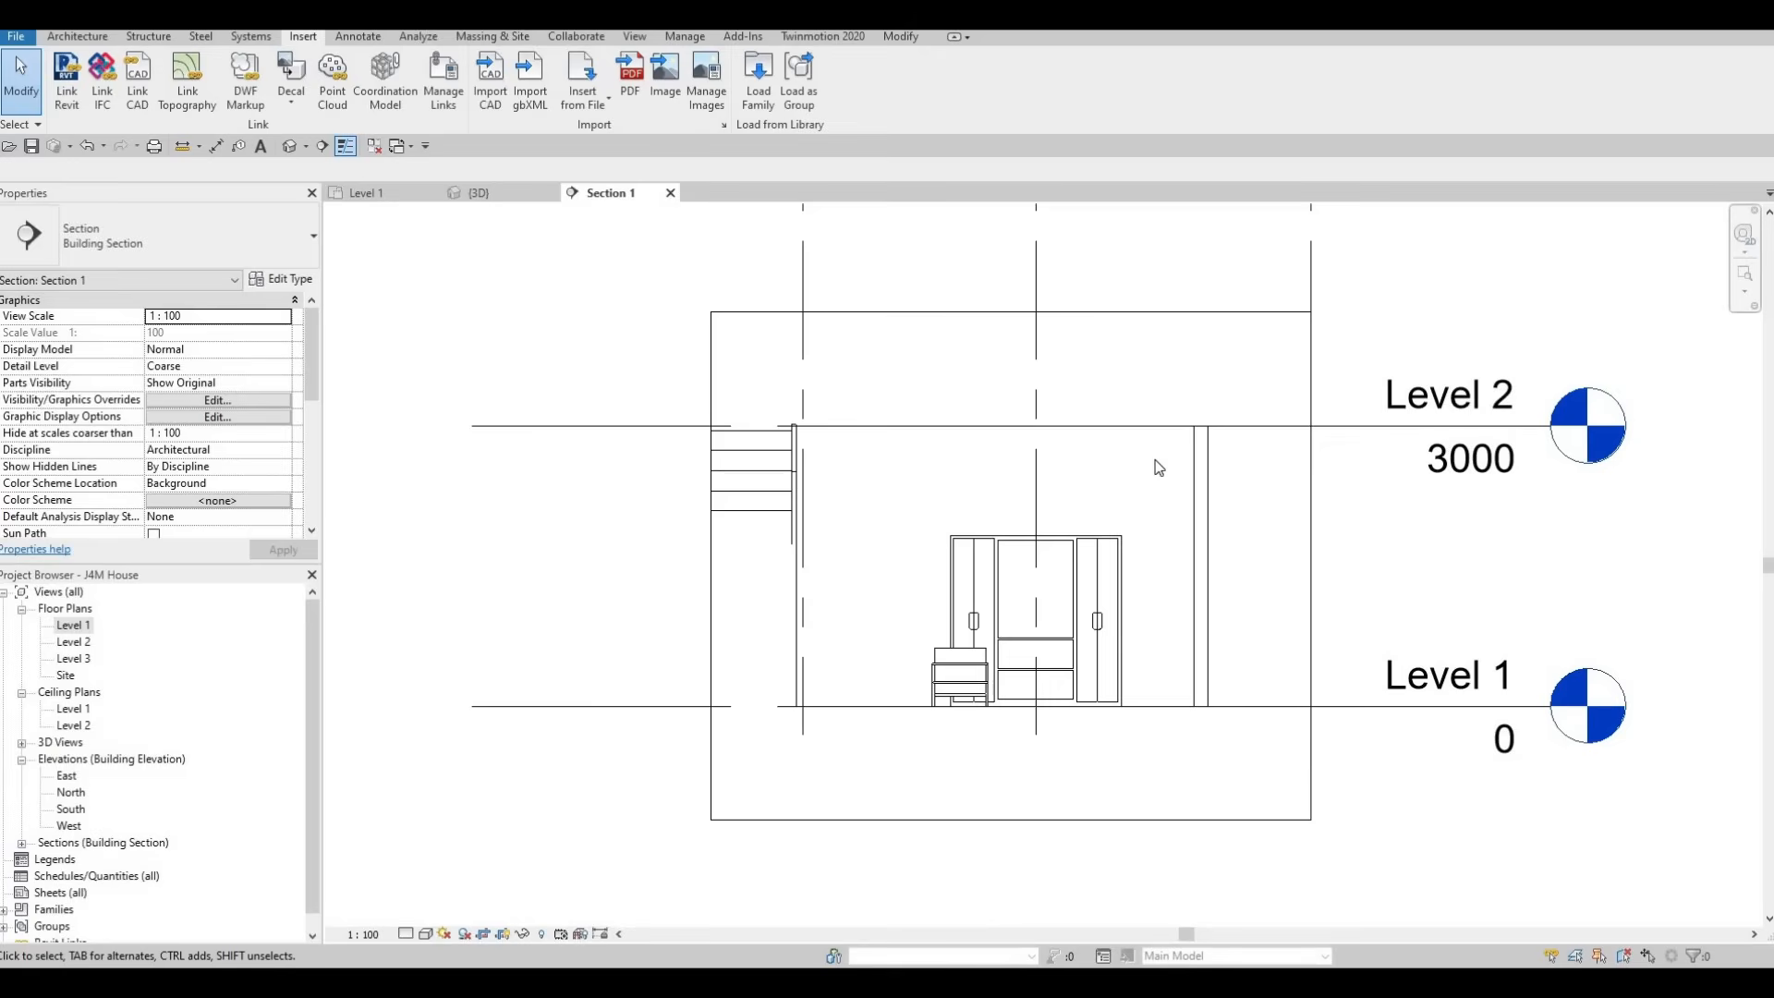
pyautogui.click(1010, 545)
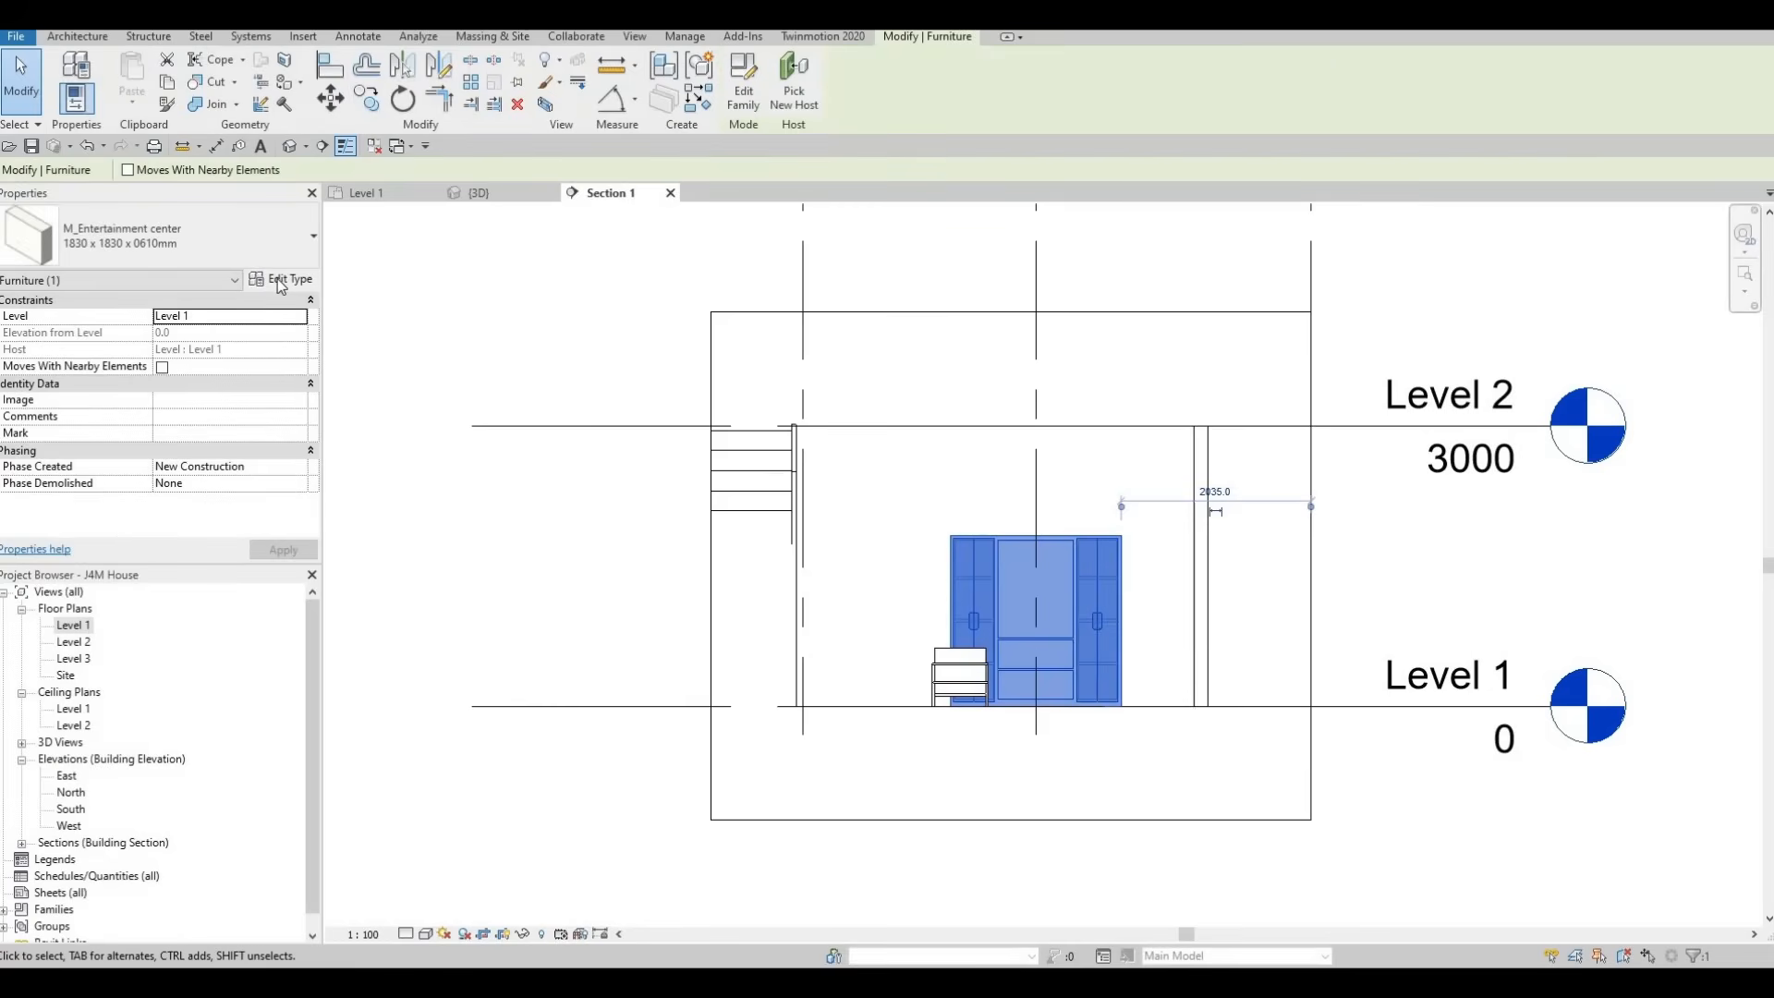
pyautogui.click(277, 279)
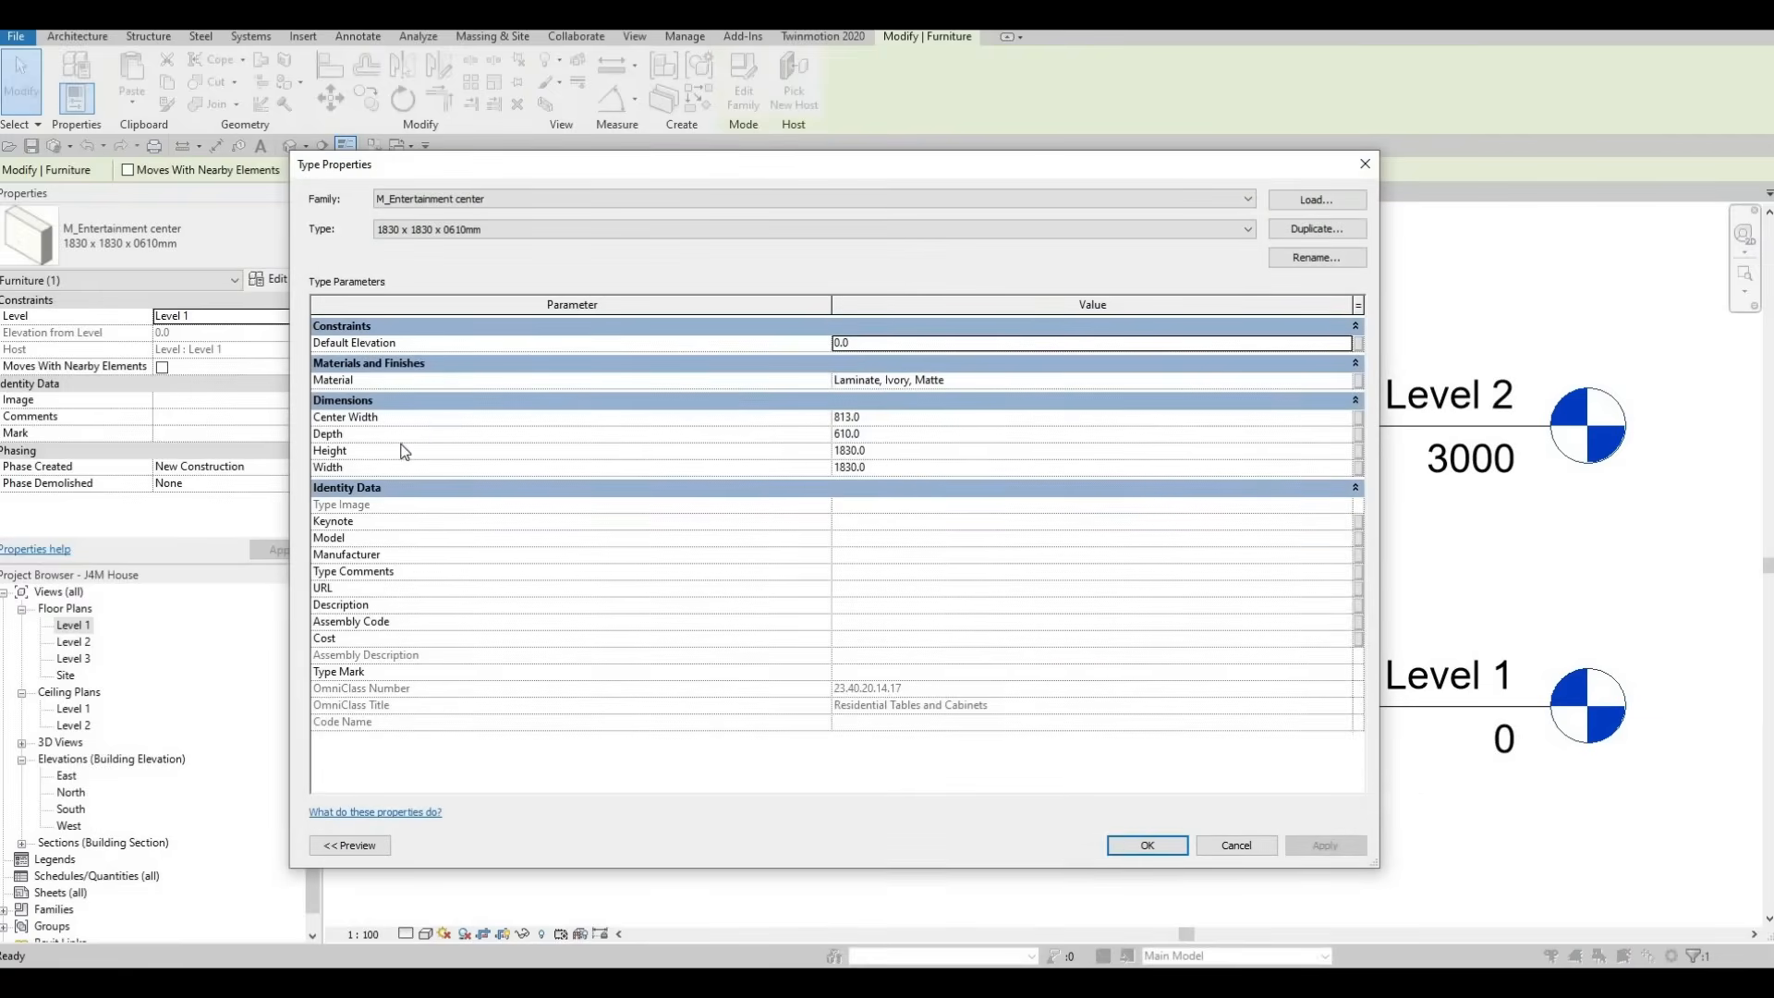
pyautogui.click(896, 448)
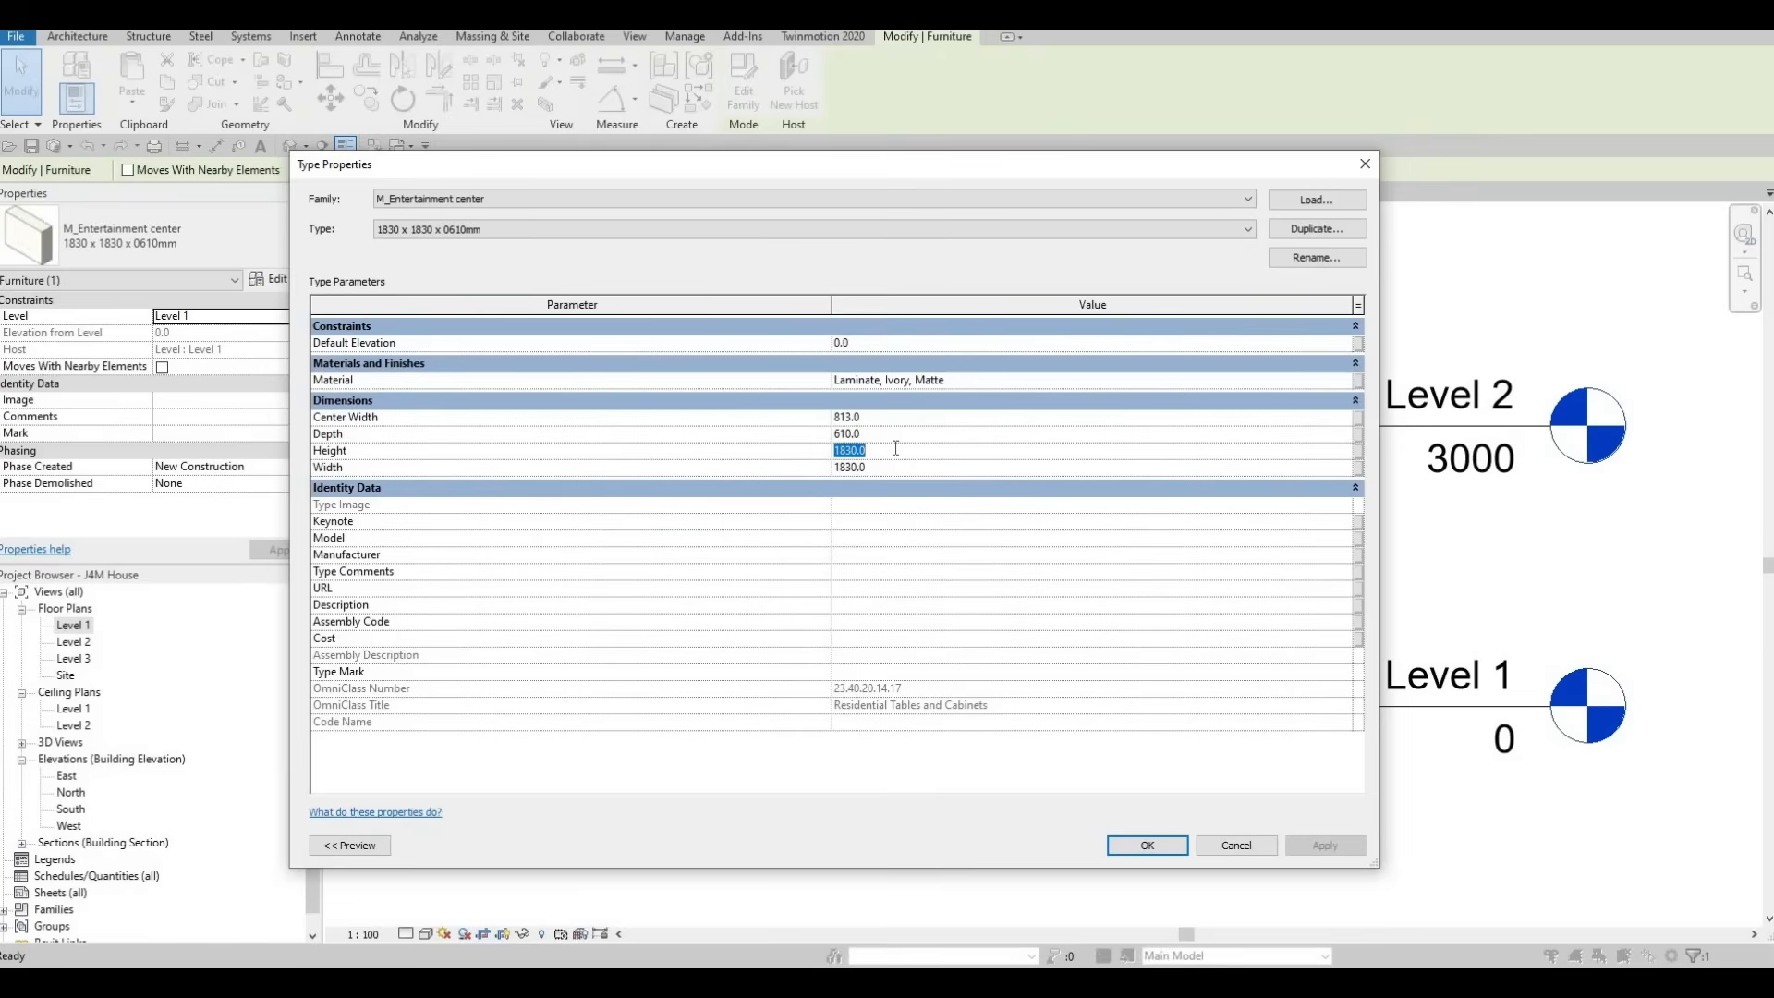
pyautogui.write('2800')
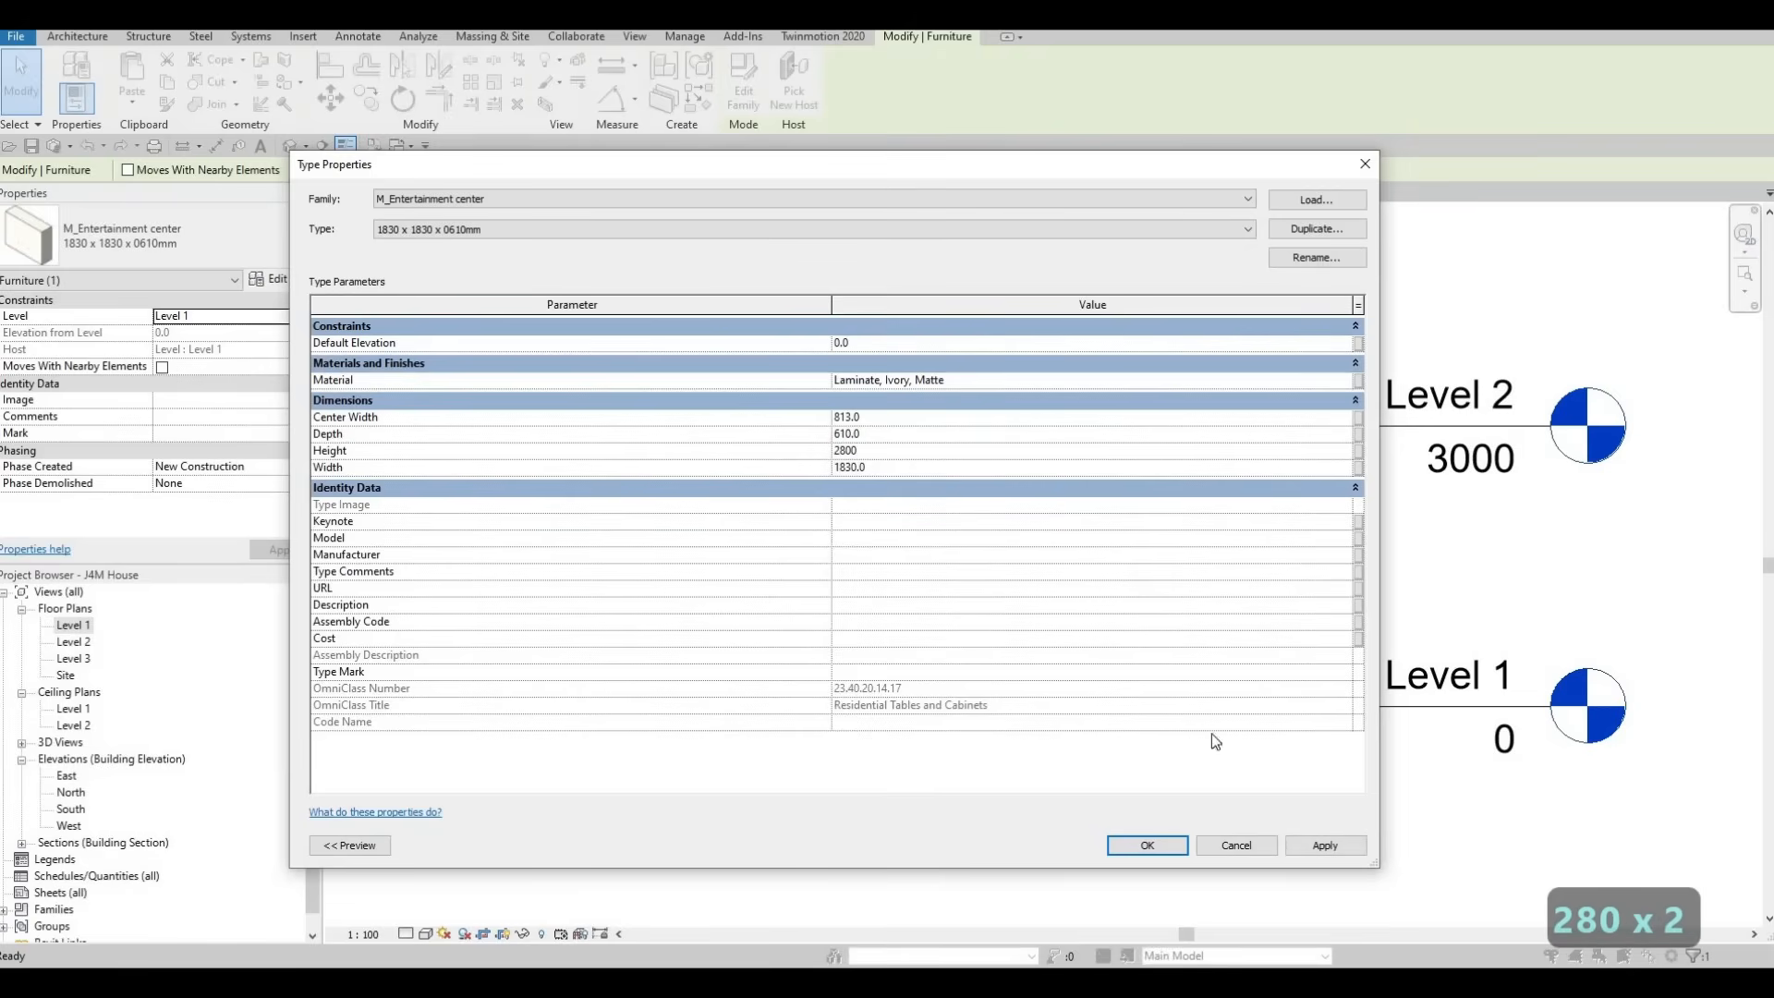
pyautogui.click(1319, 846)
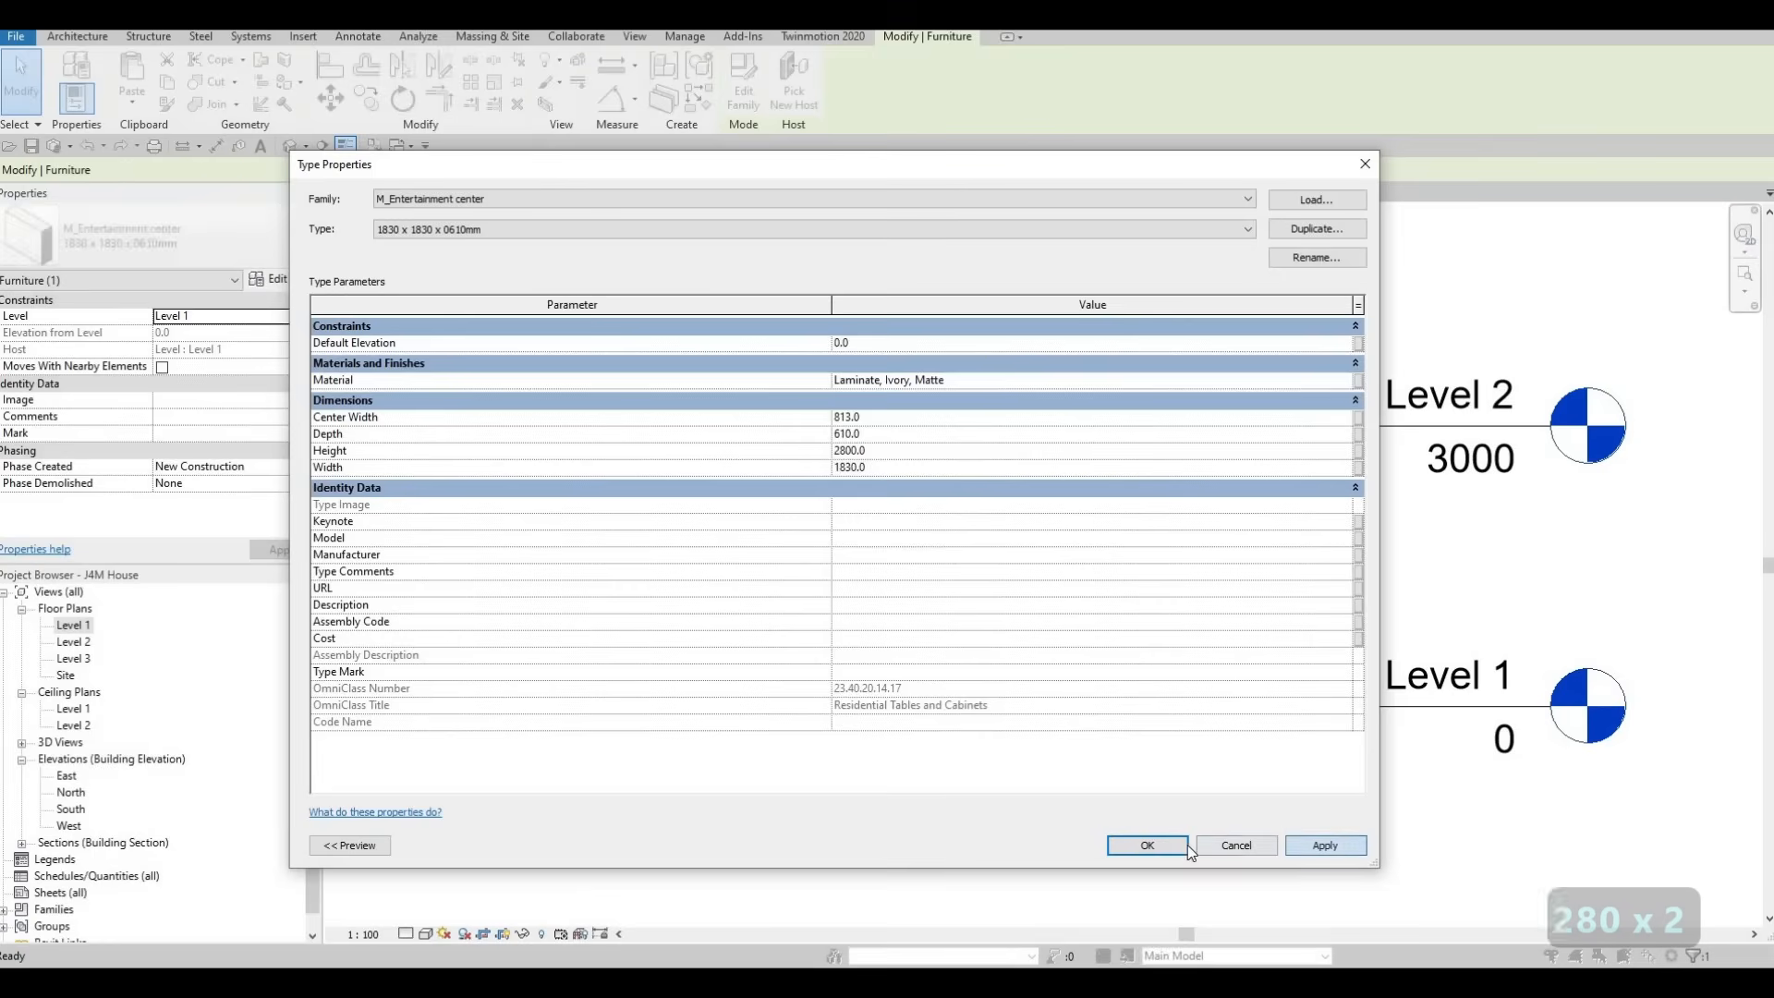
pyautogui.press('Return')
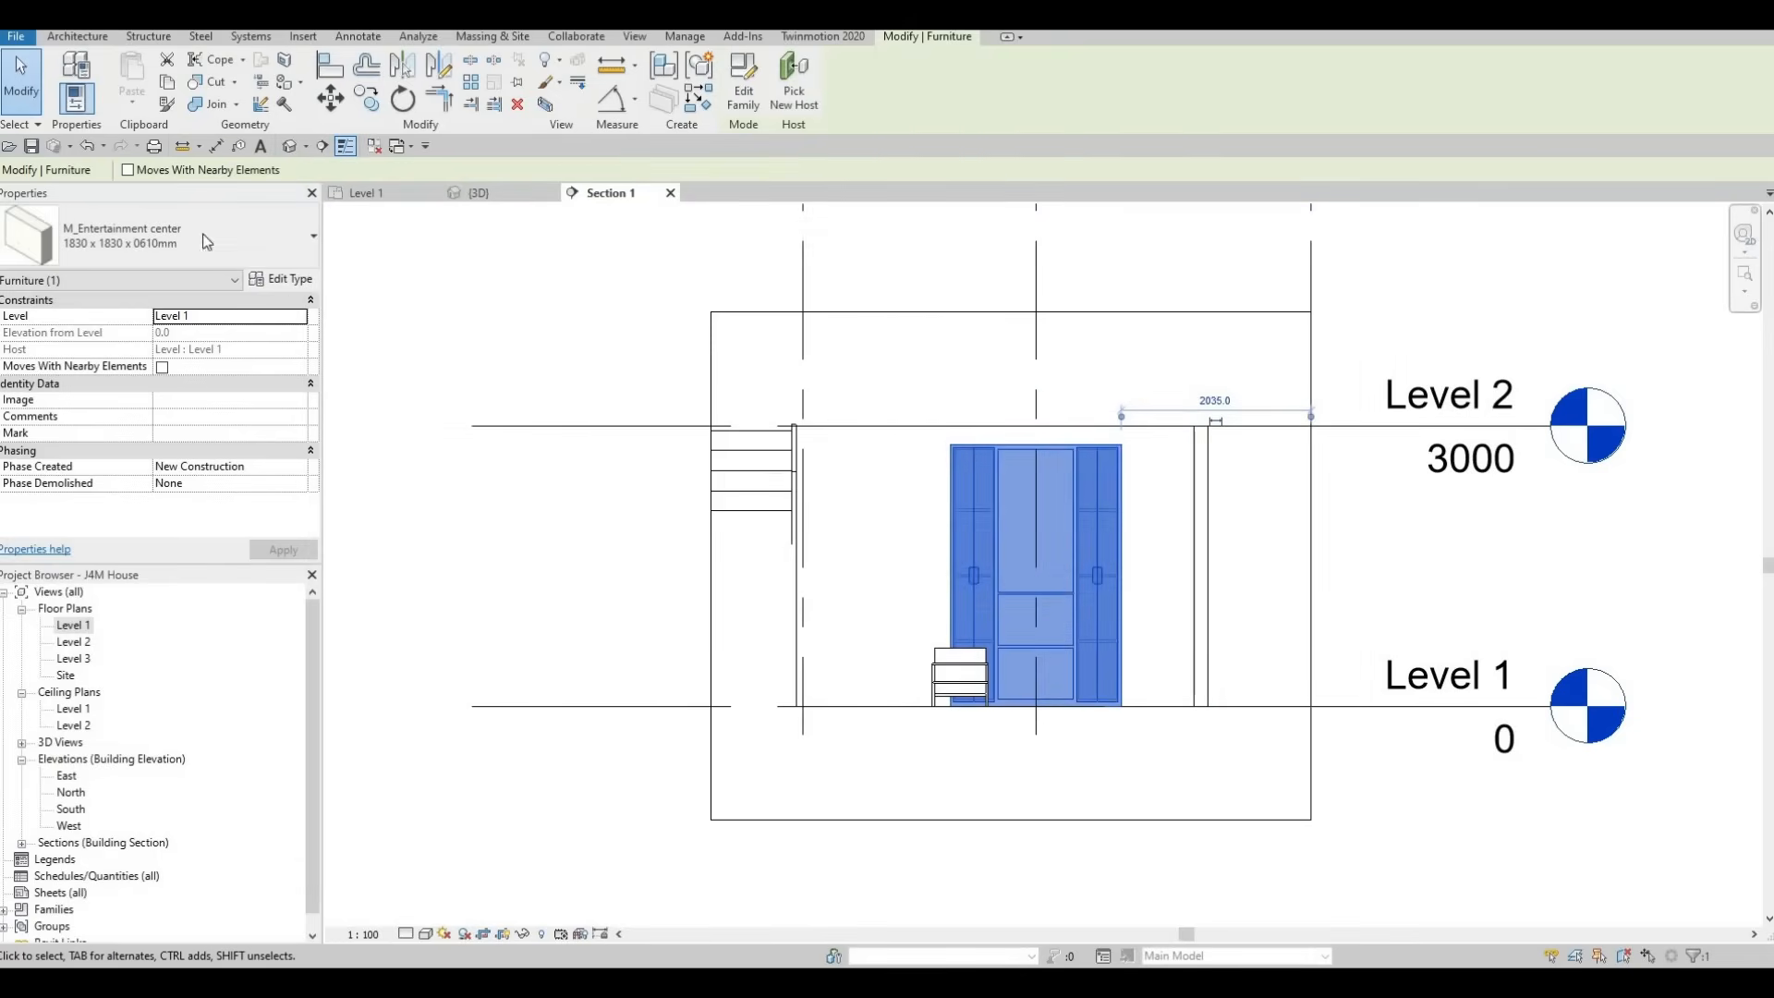
# Set the width of the entertainment center type to 3000 mm
pyautogui.click(292, 279)
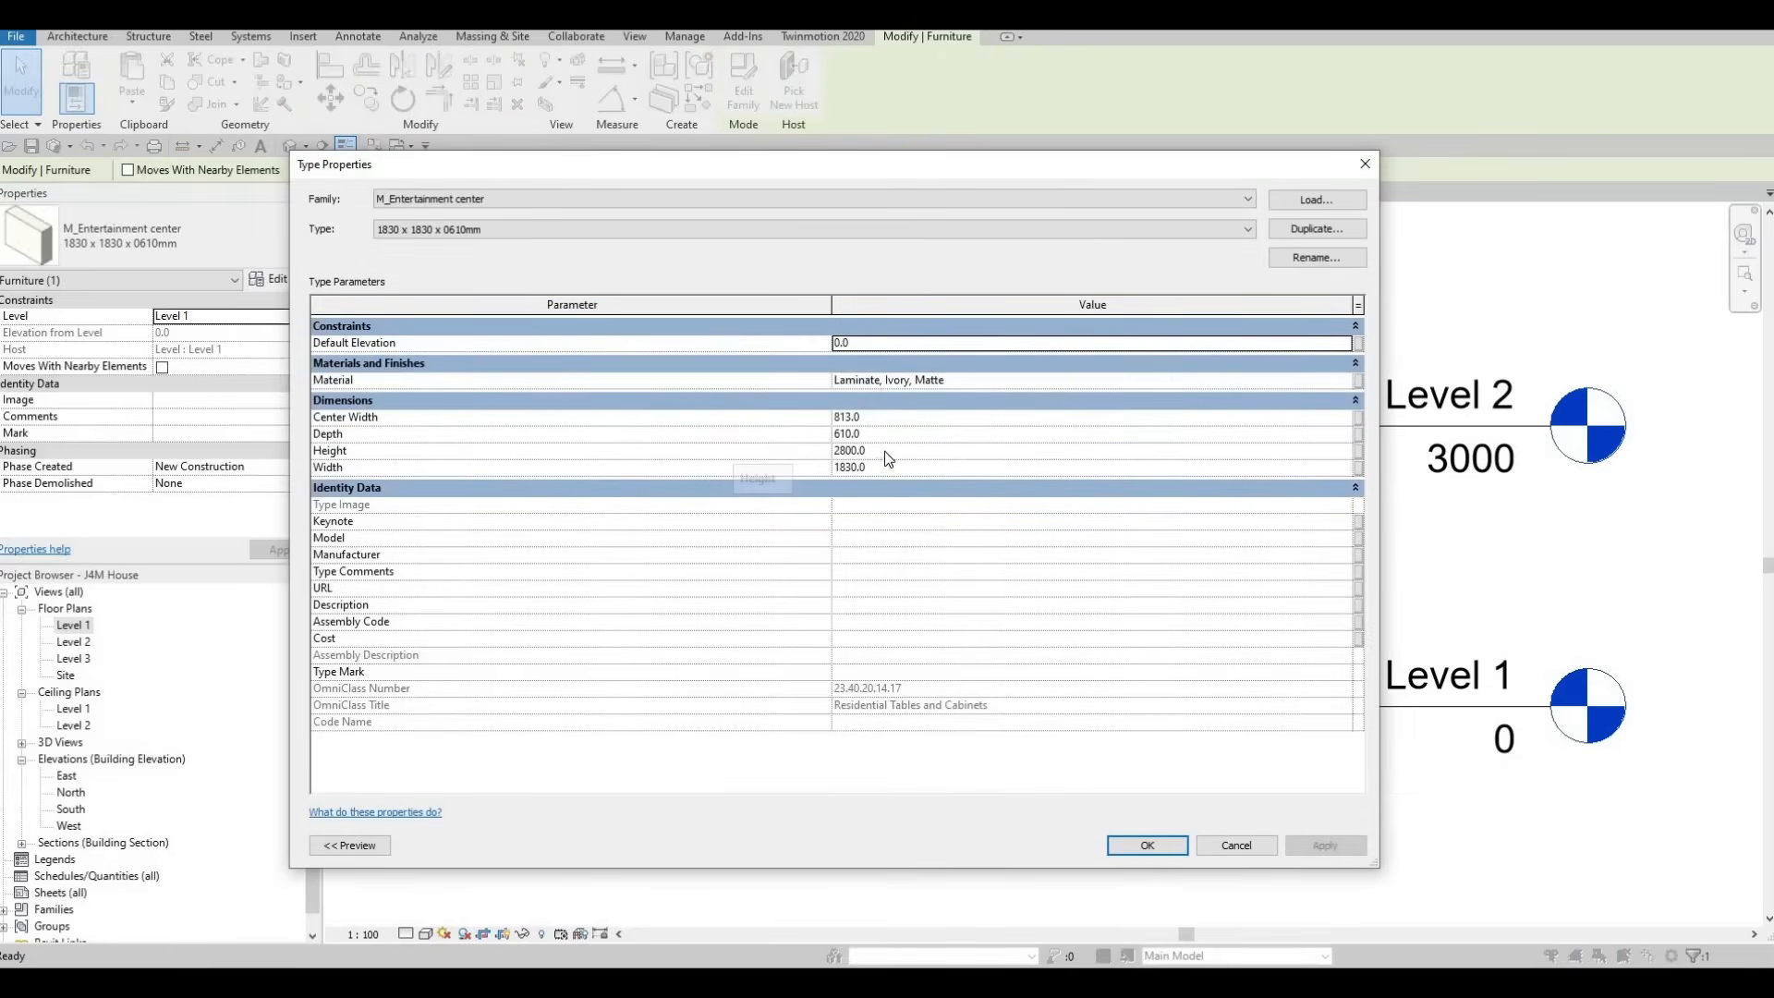
pyautogui.click(891, 472)
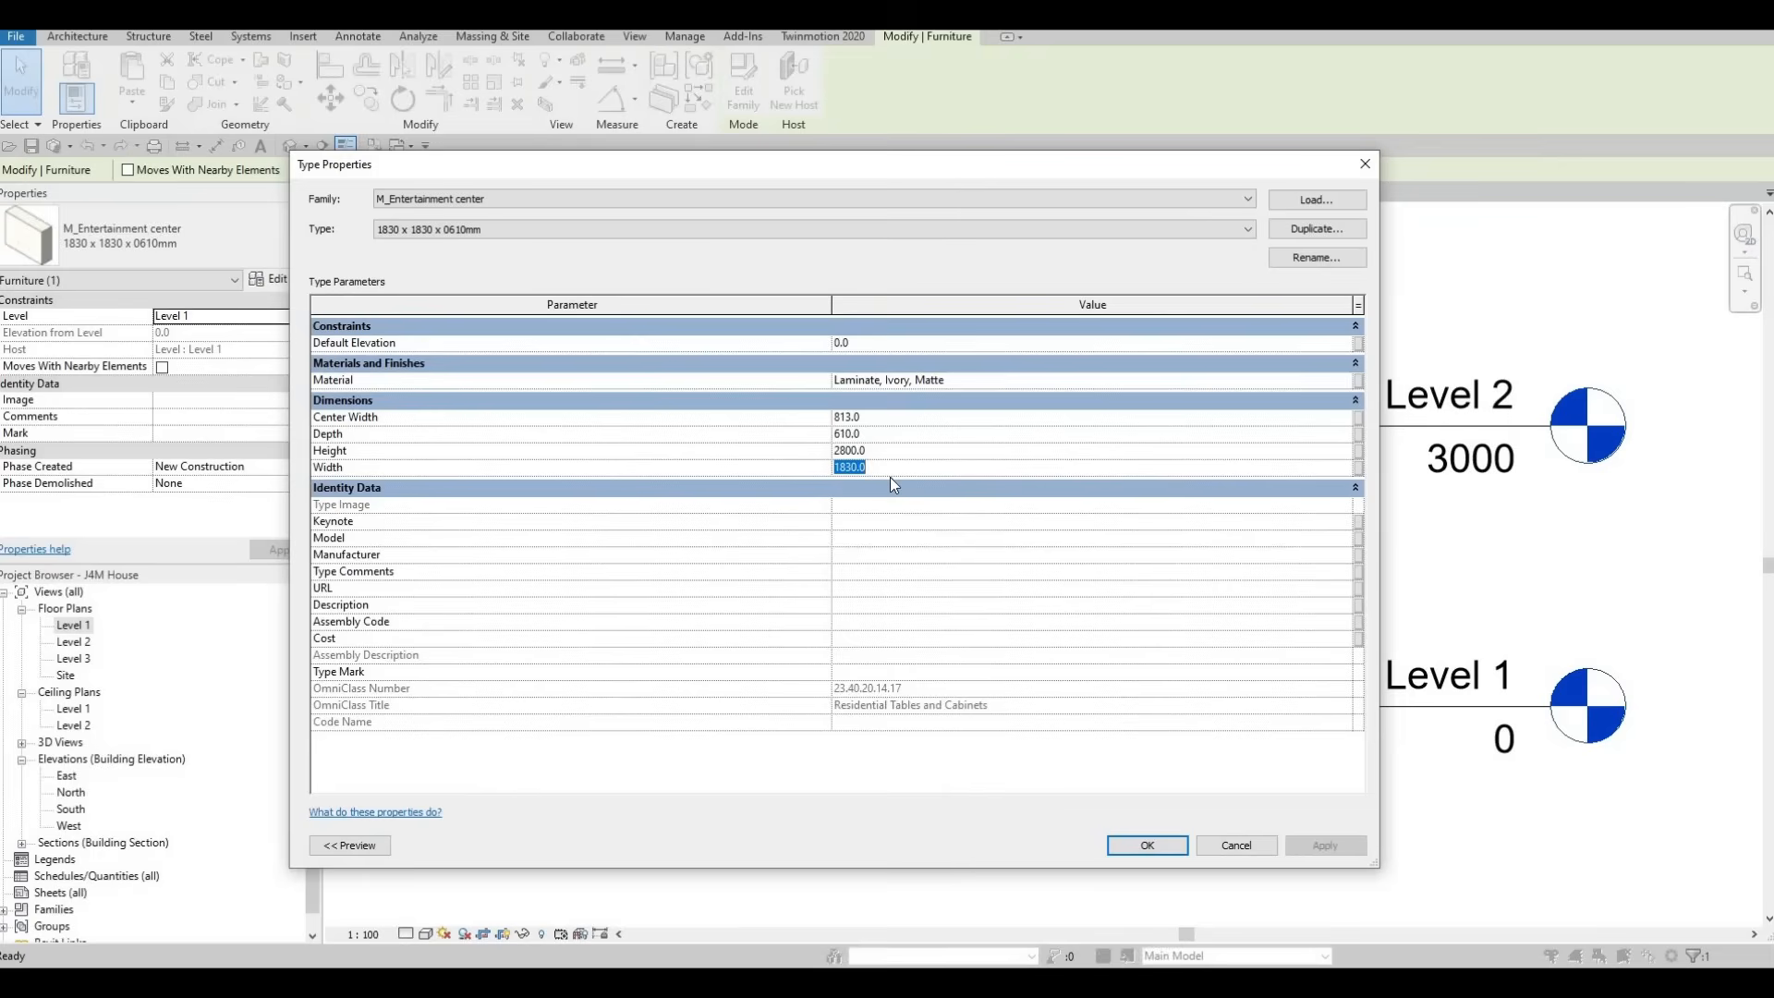
pyautogui.write('3000')
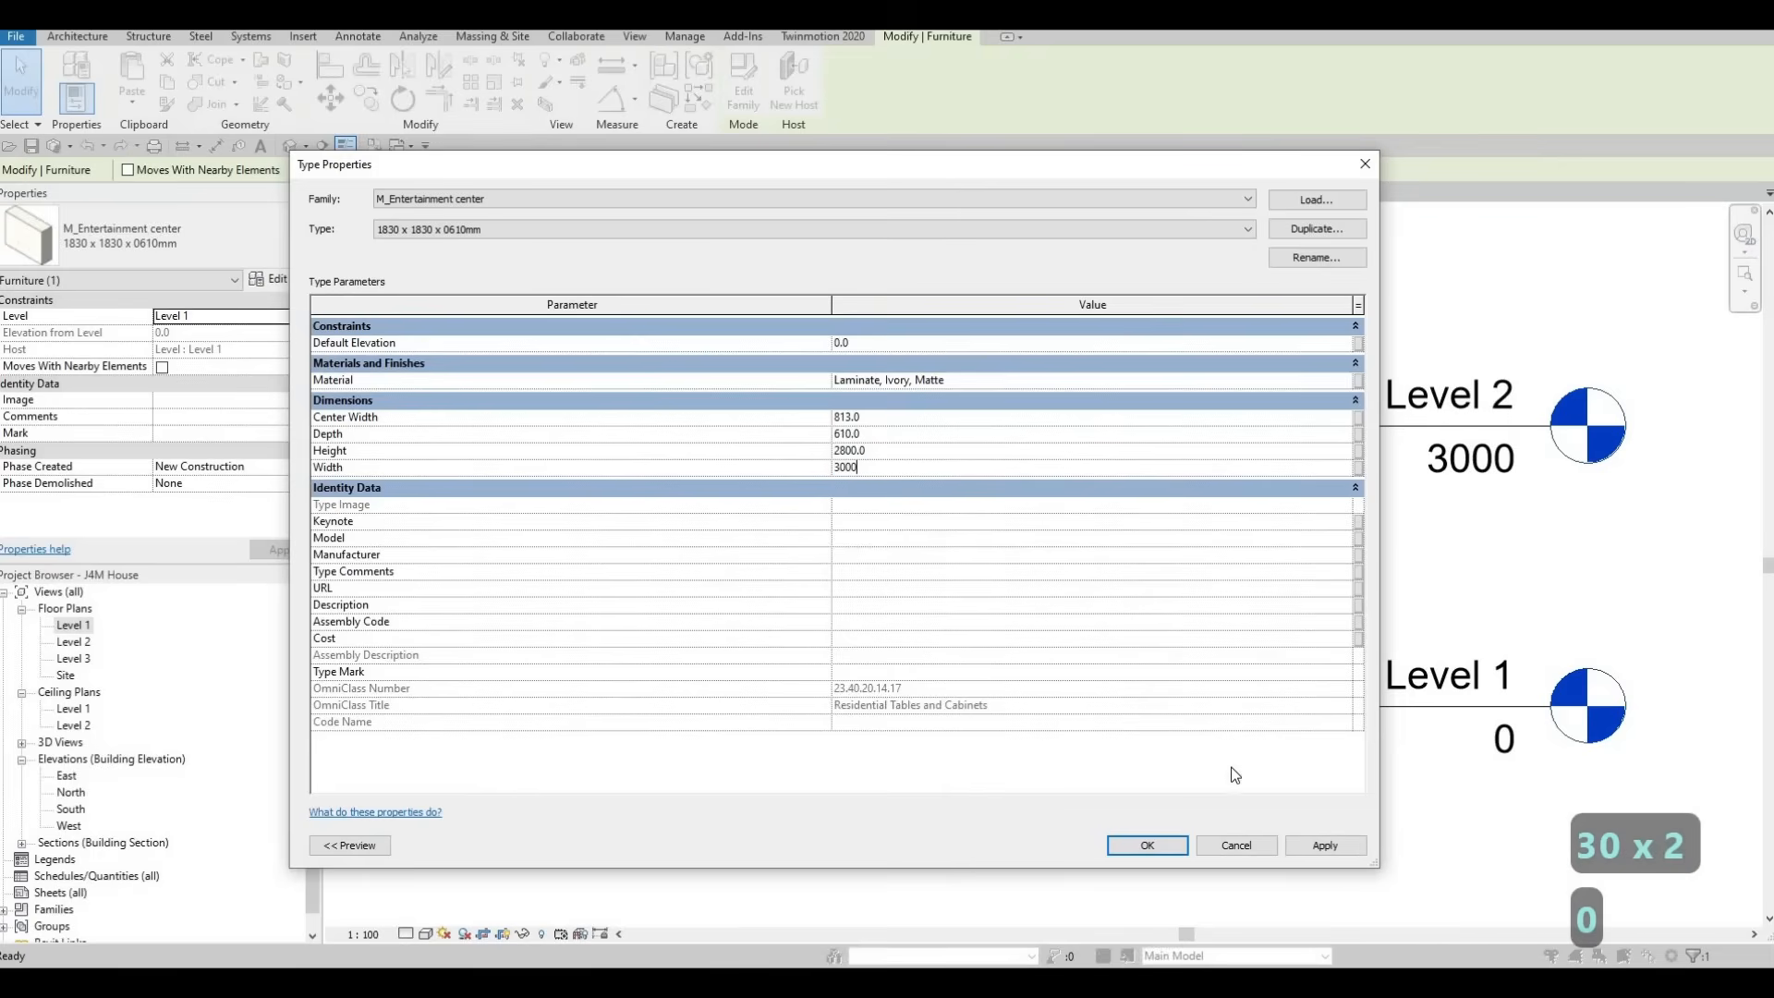
pyautogui.click(1146, 845)
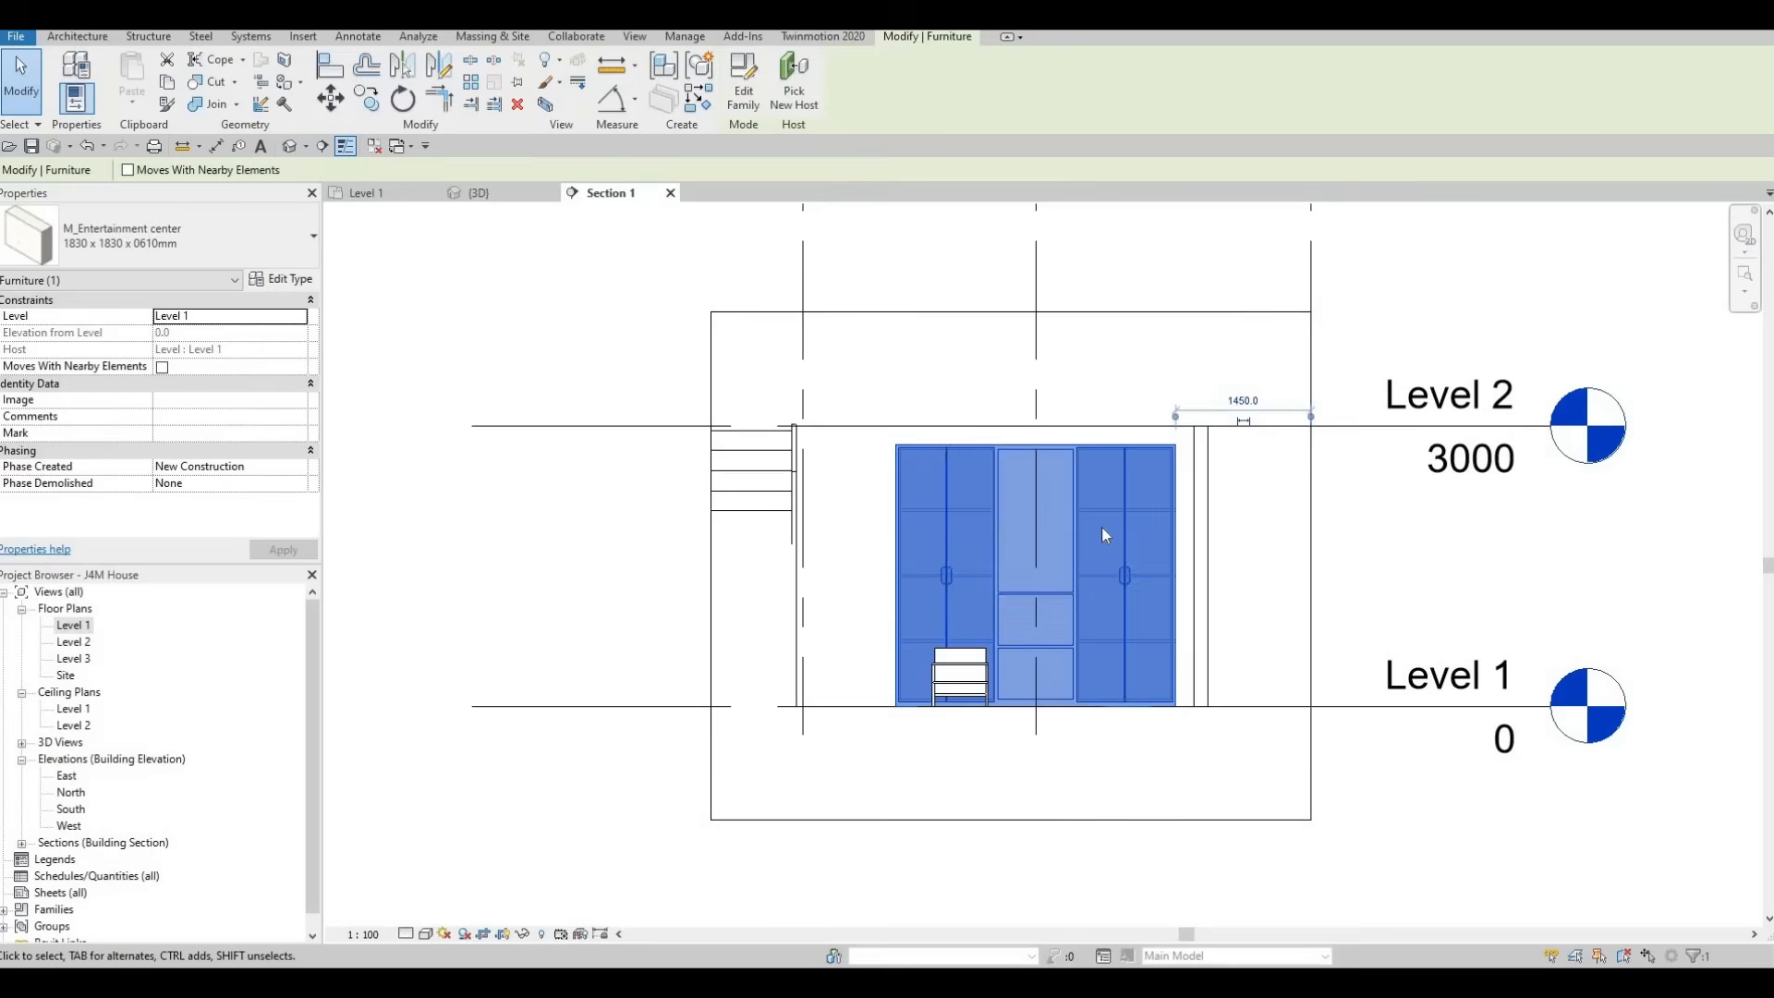
pyautogui.press('Escape')
# Nudge the entertainment center toward the nearby exterior wall and align its side flush with the wall's inner face in the section
pyautogui.click(1124, 515)
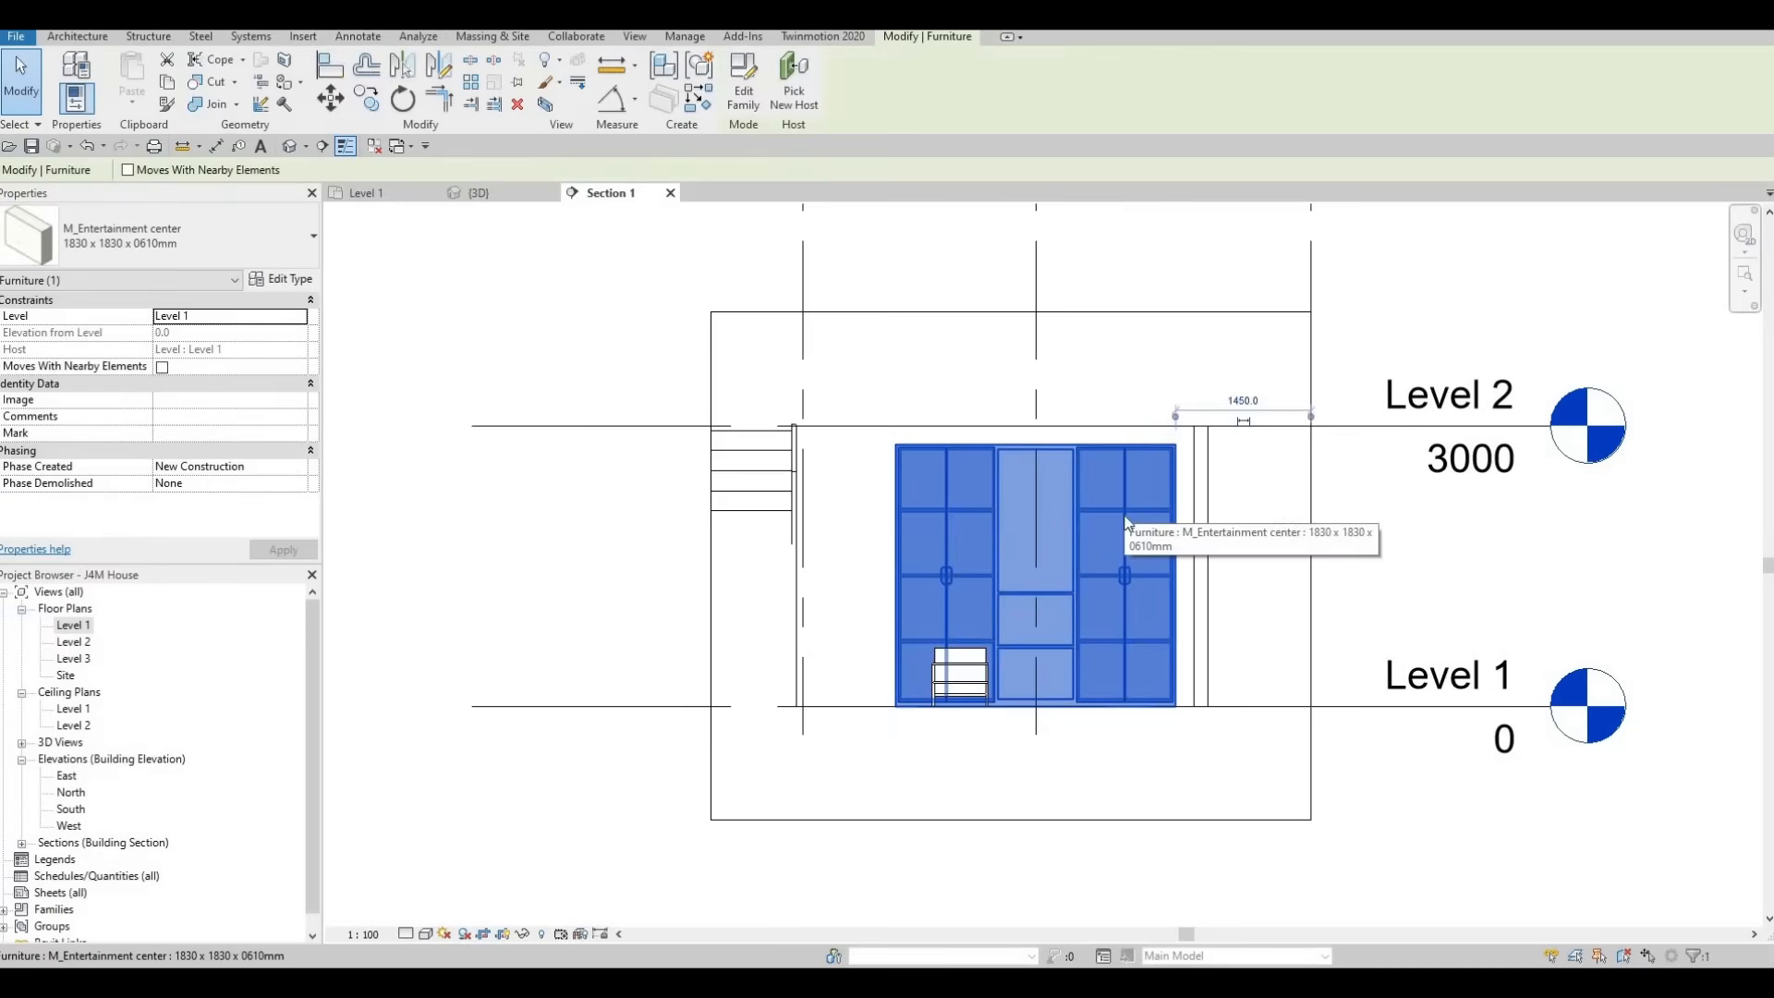
pyautogui.press('Right')
pyautogui.press('Right')
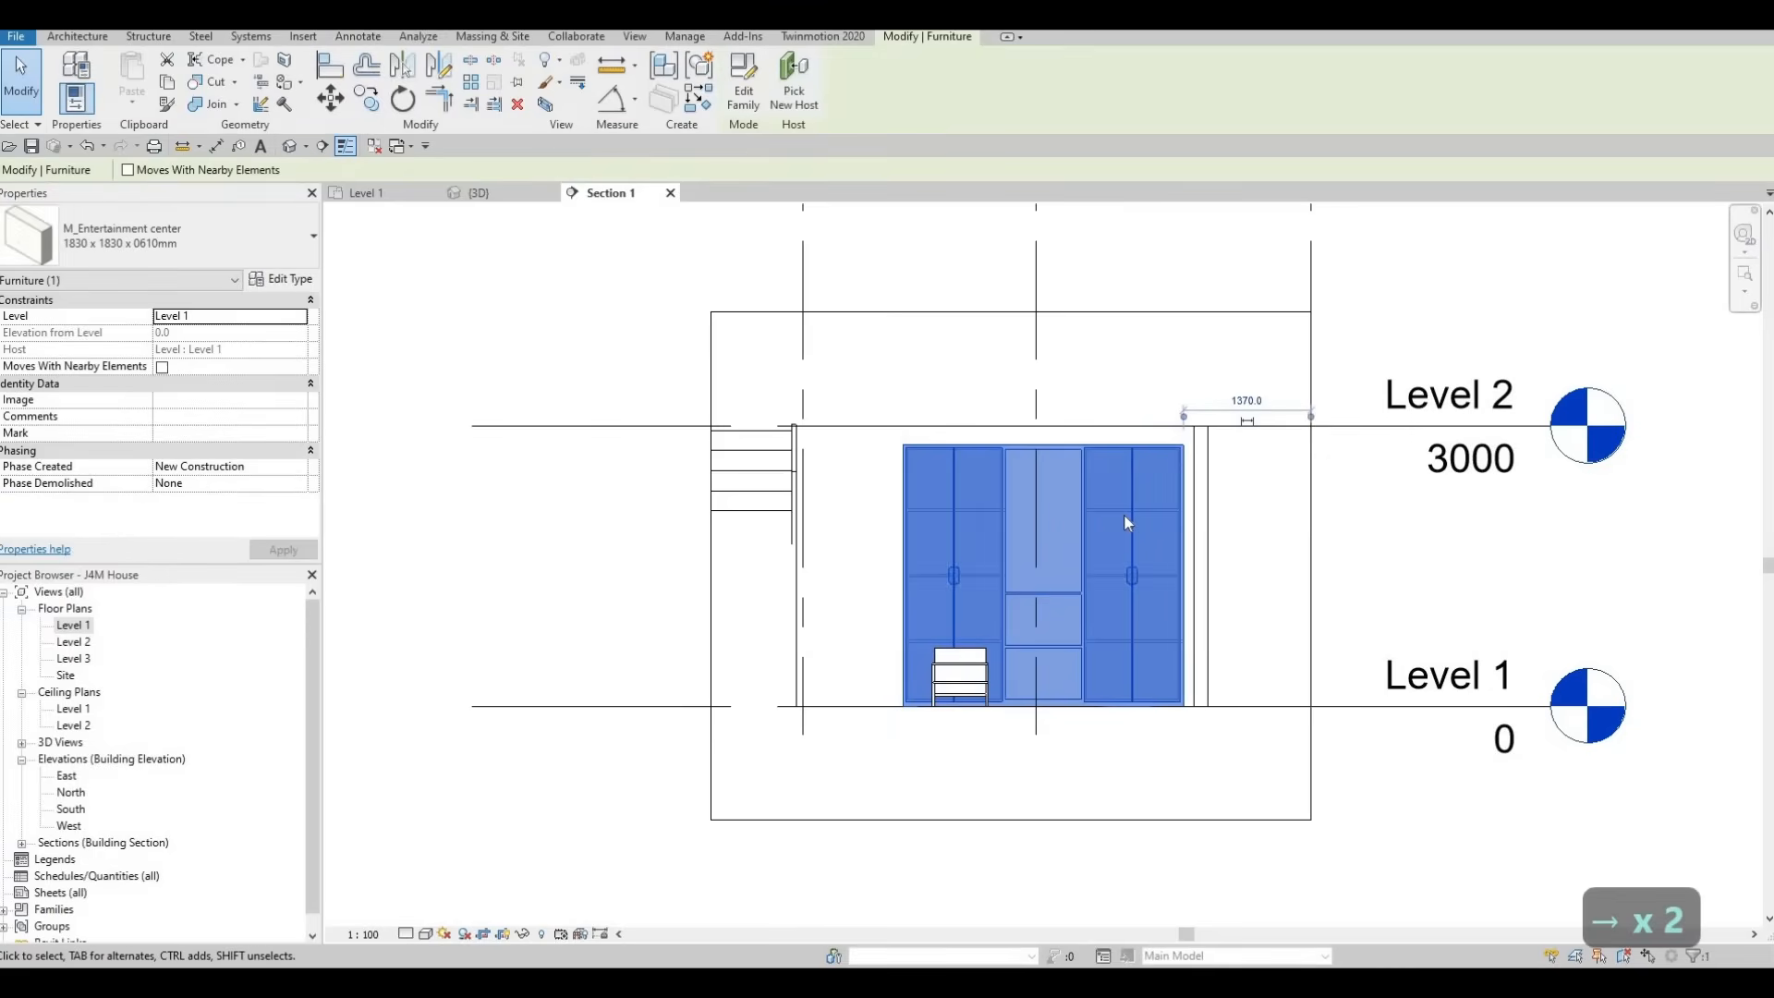
pyautogui.press('a')
pyautogui.press('l')
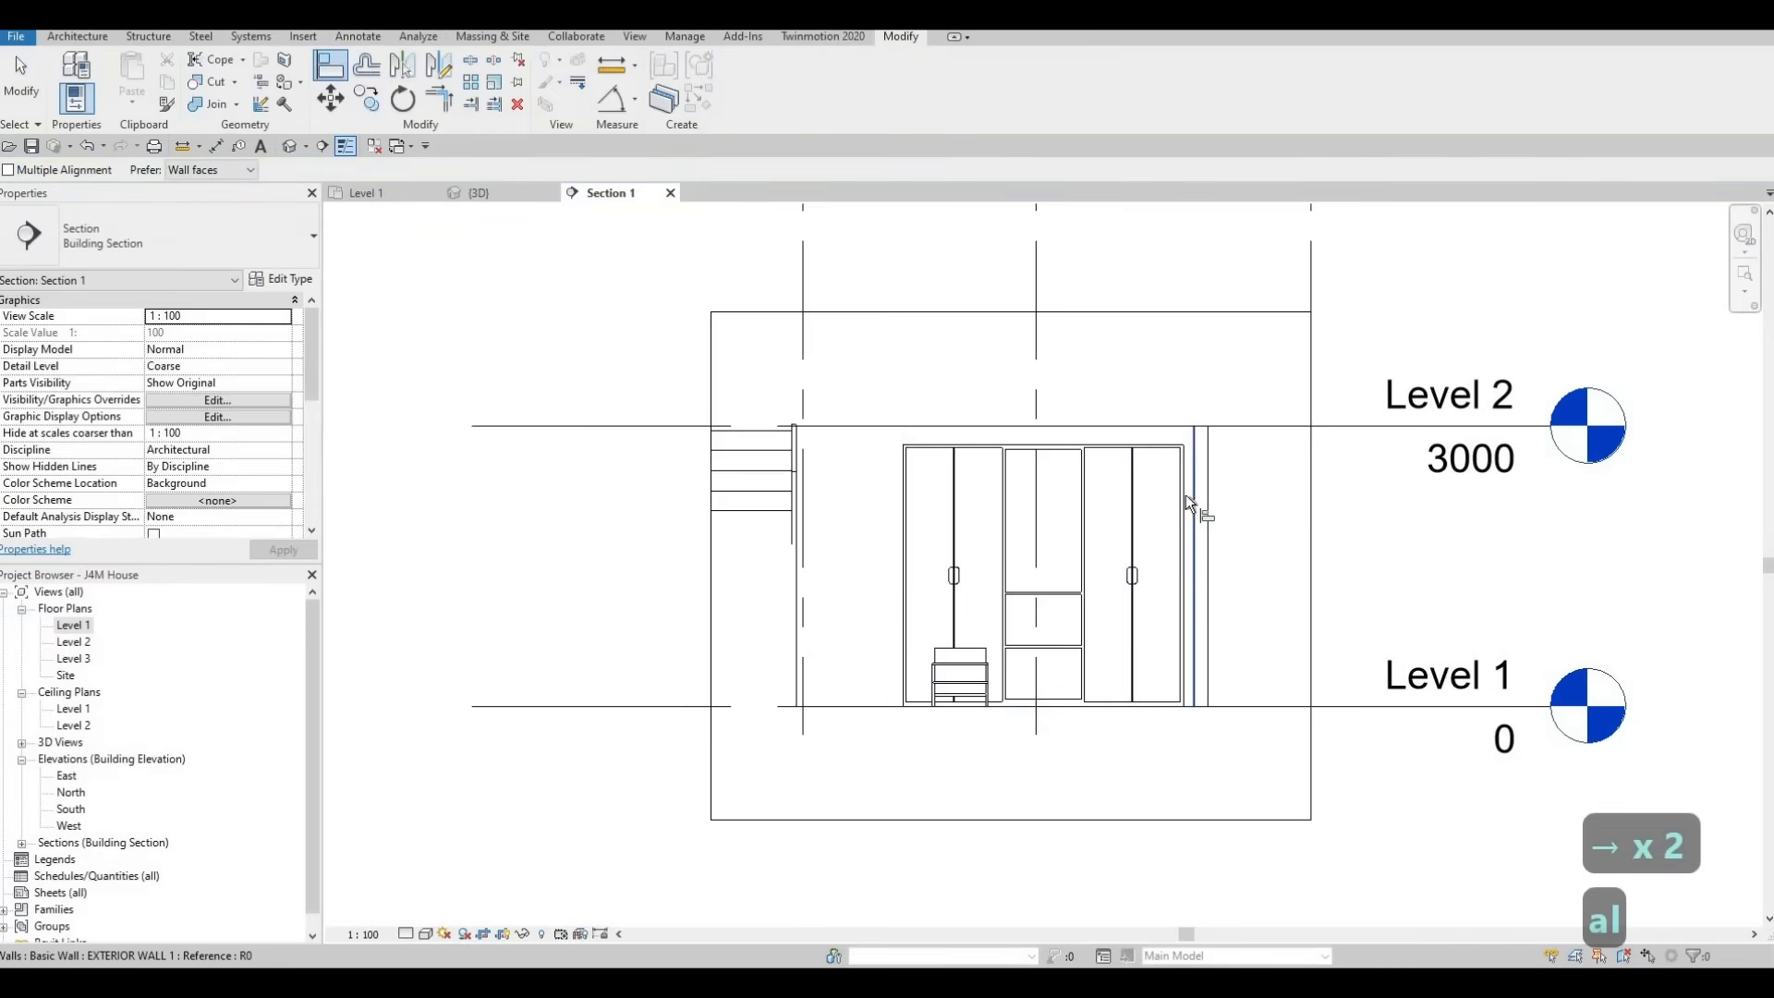
pyautogui.click(1183, 499)
pyautogui.press('Escape')
pyautogui.press('Escape')
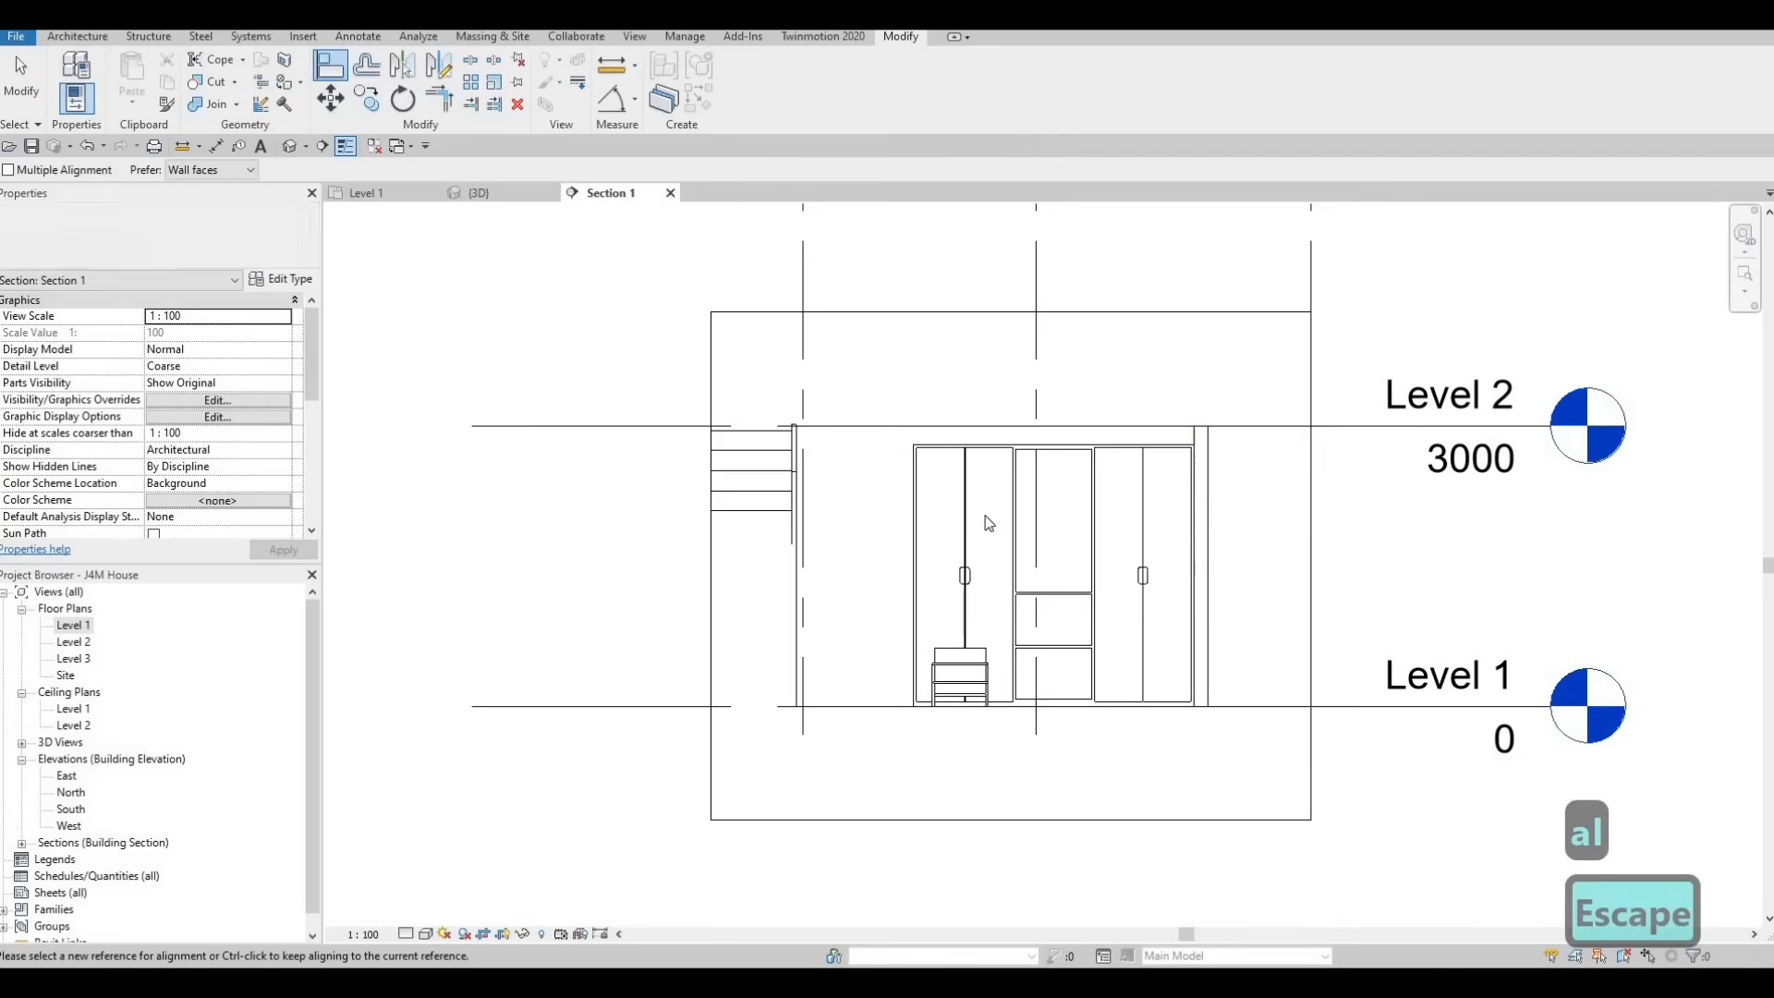
# Set the depth of the entertainment center type to 500 mm
pyautogui.click(969, 460)
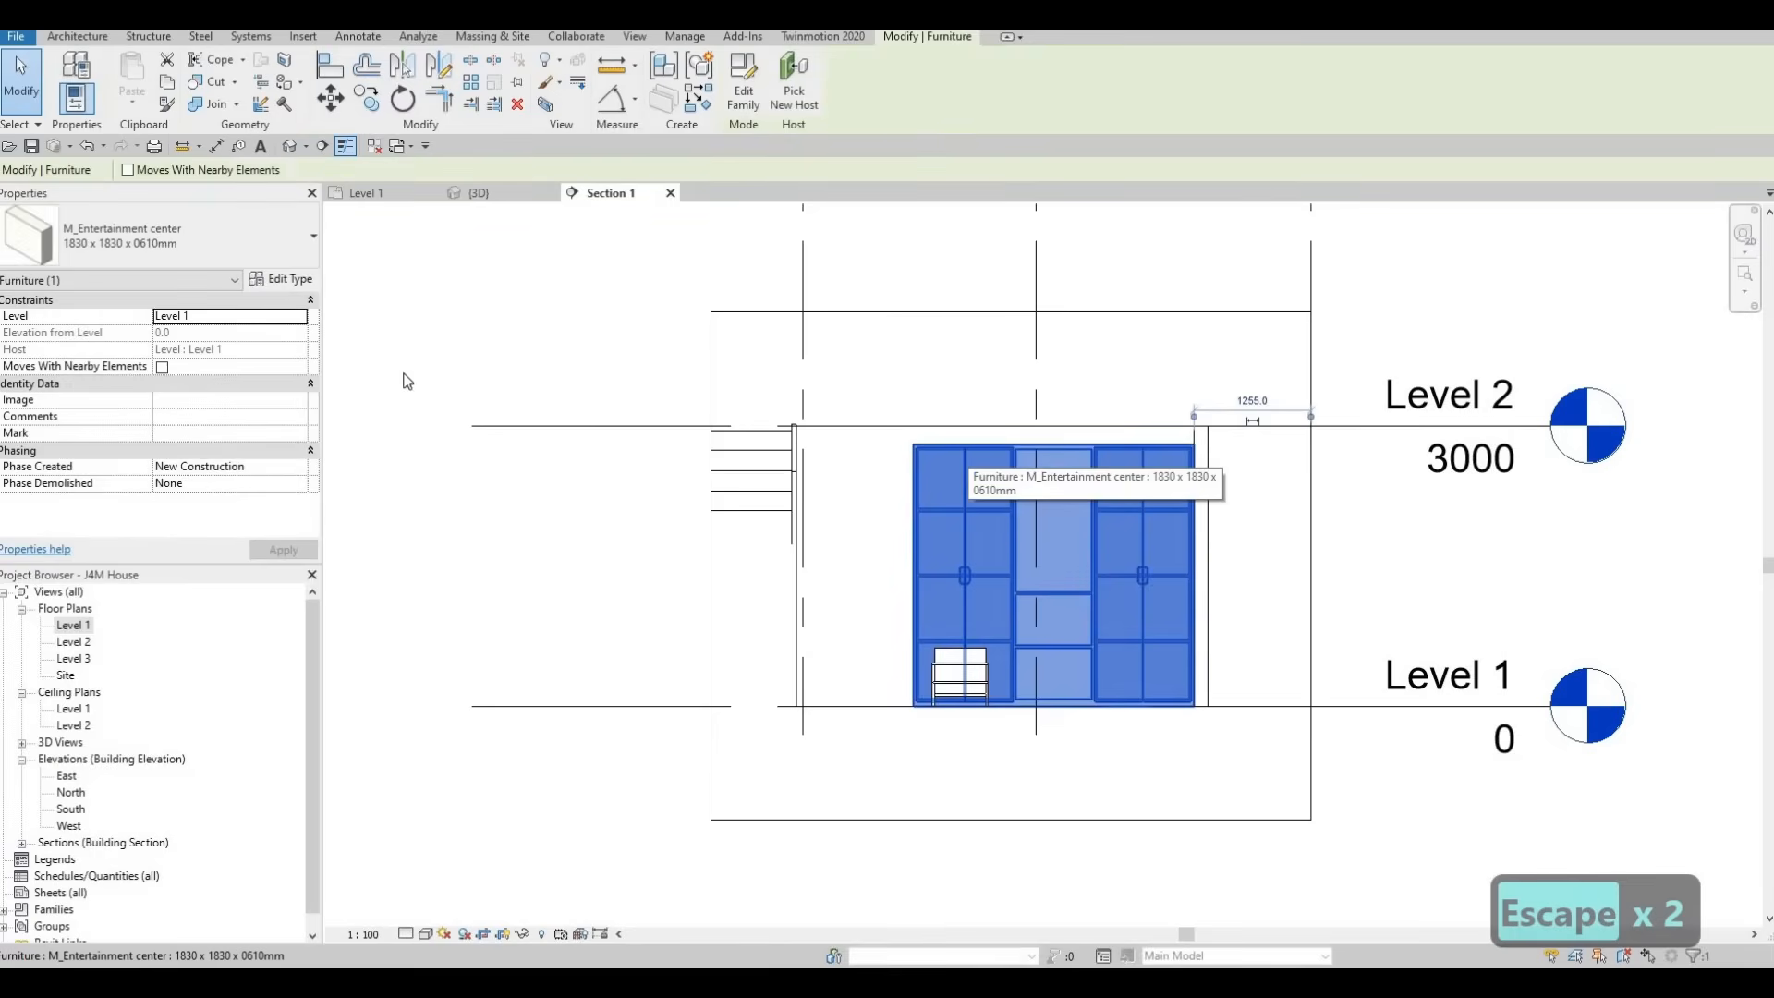
pyautogui.press('t')
pyautogui.press('p')
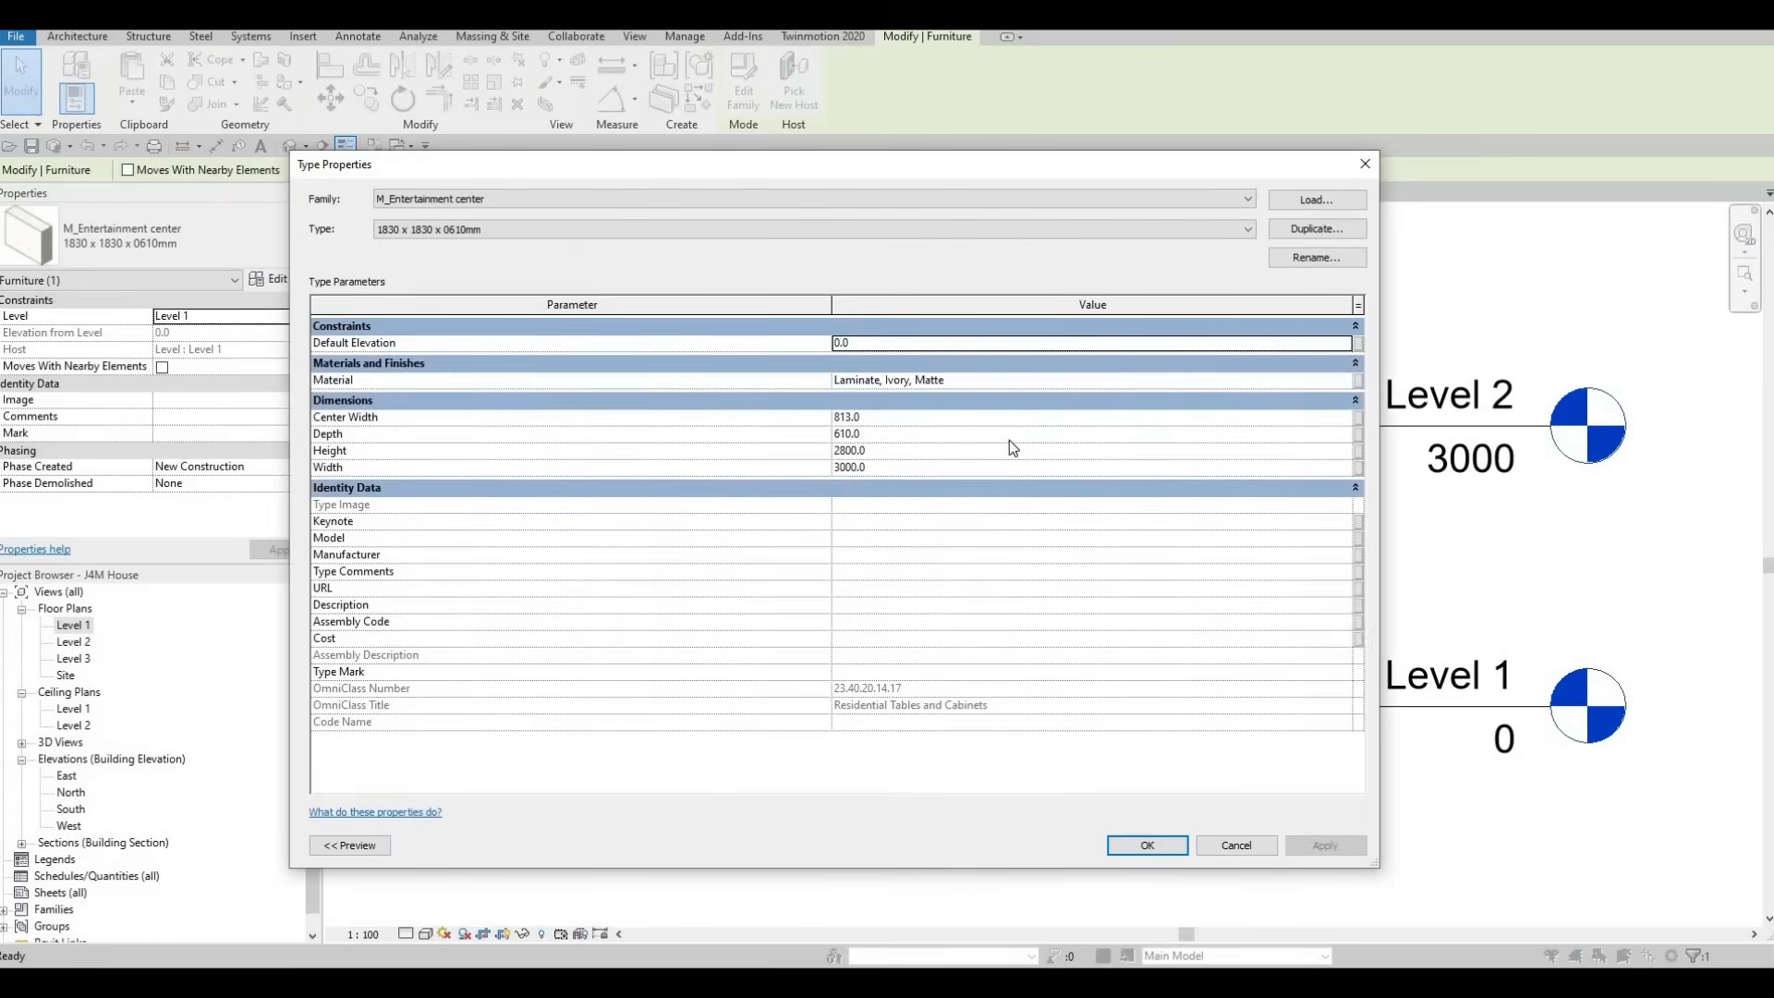
pyautogui.click(935, 434)
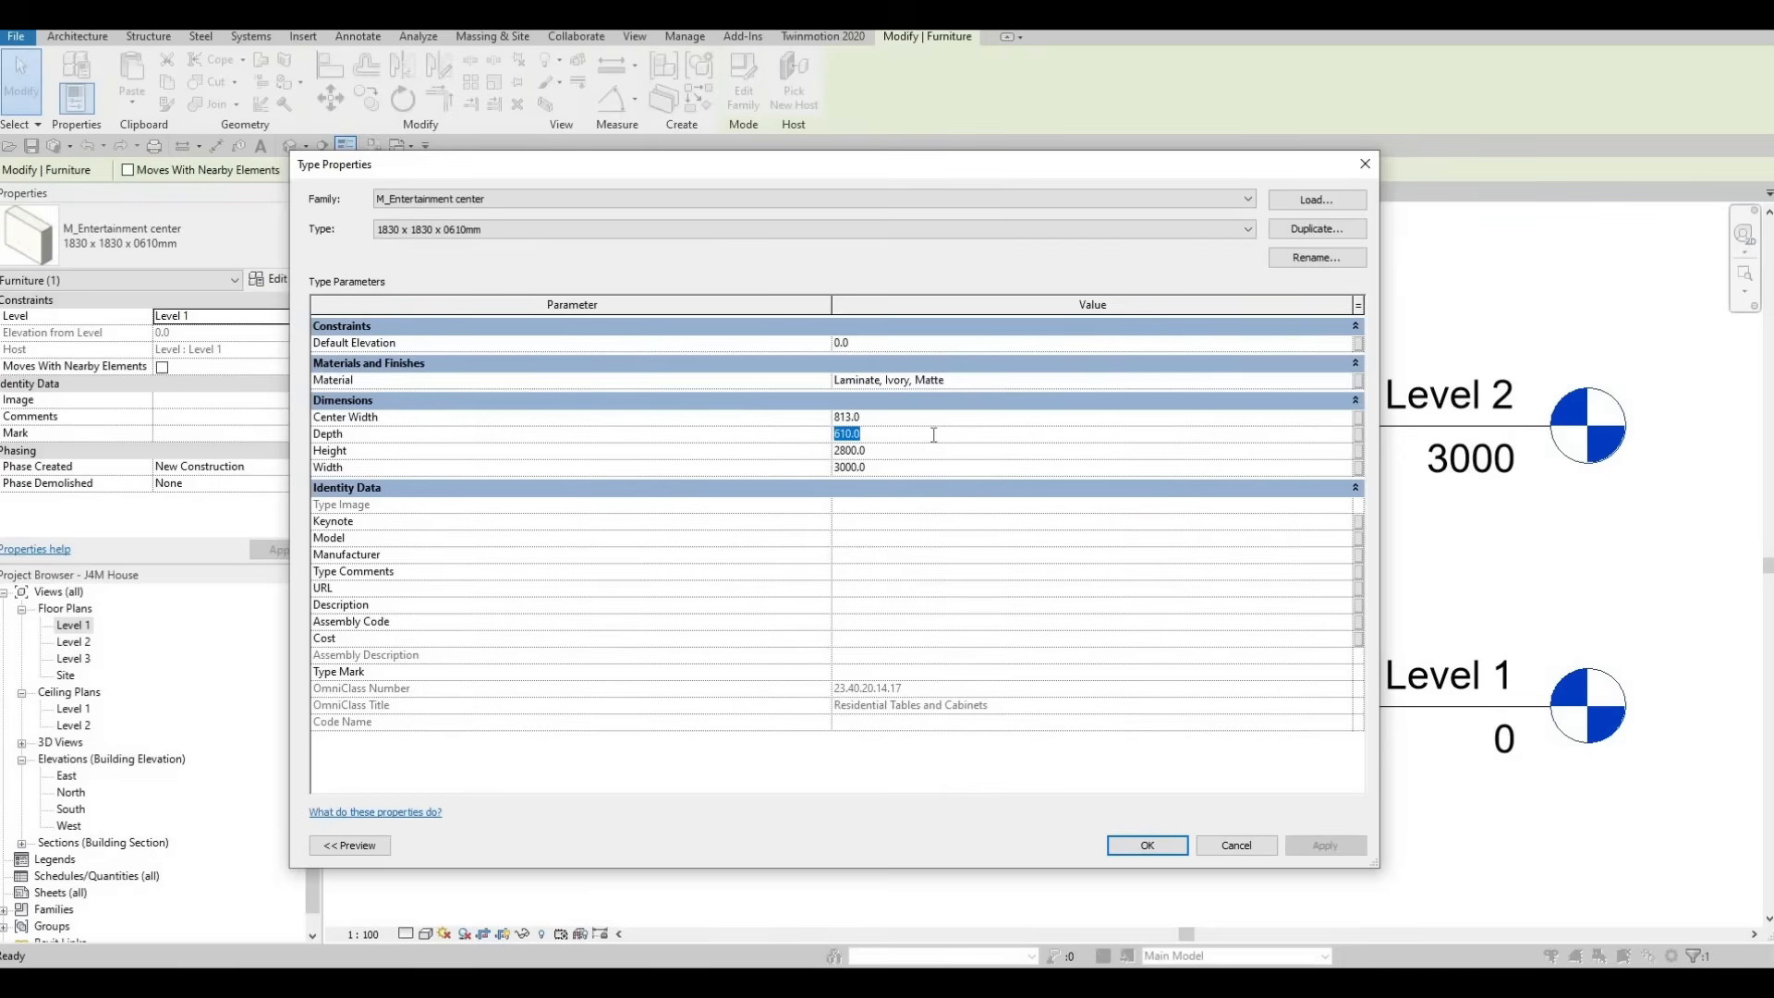
pyautogui.write('500')
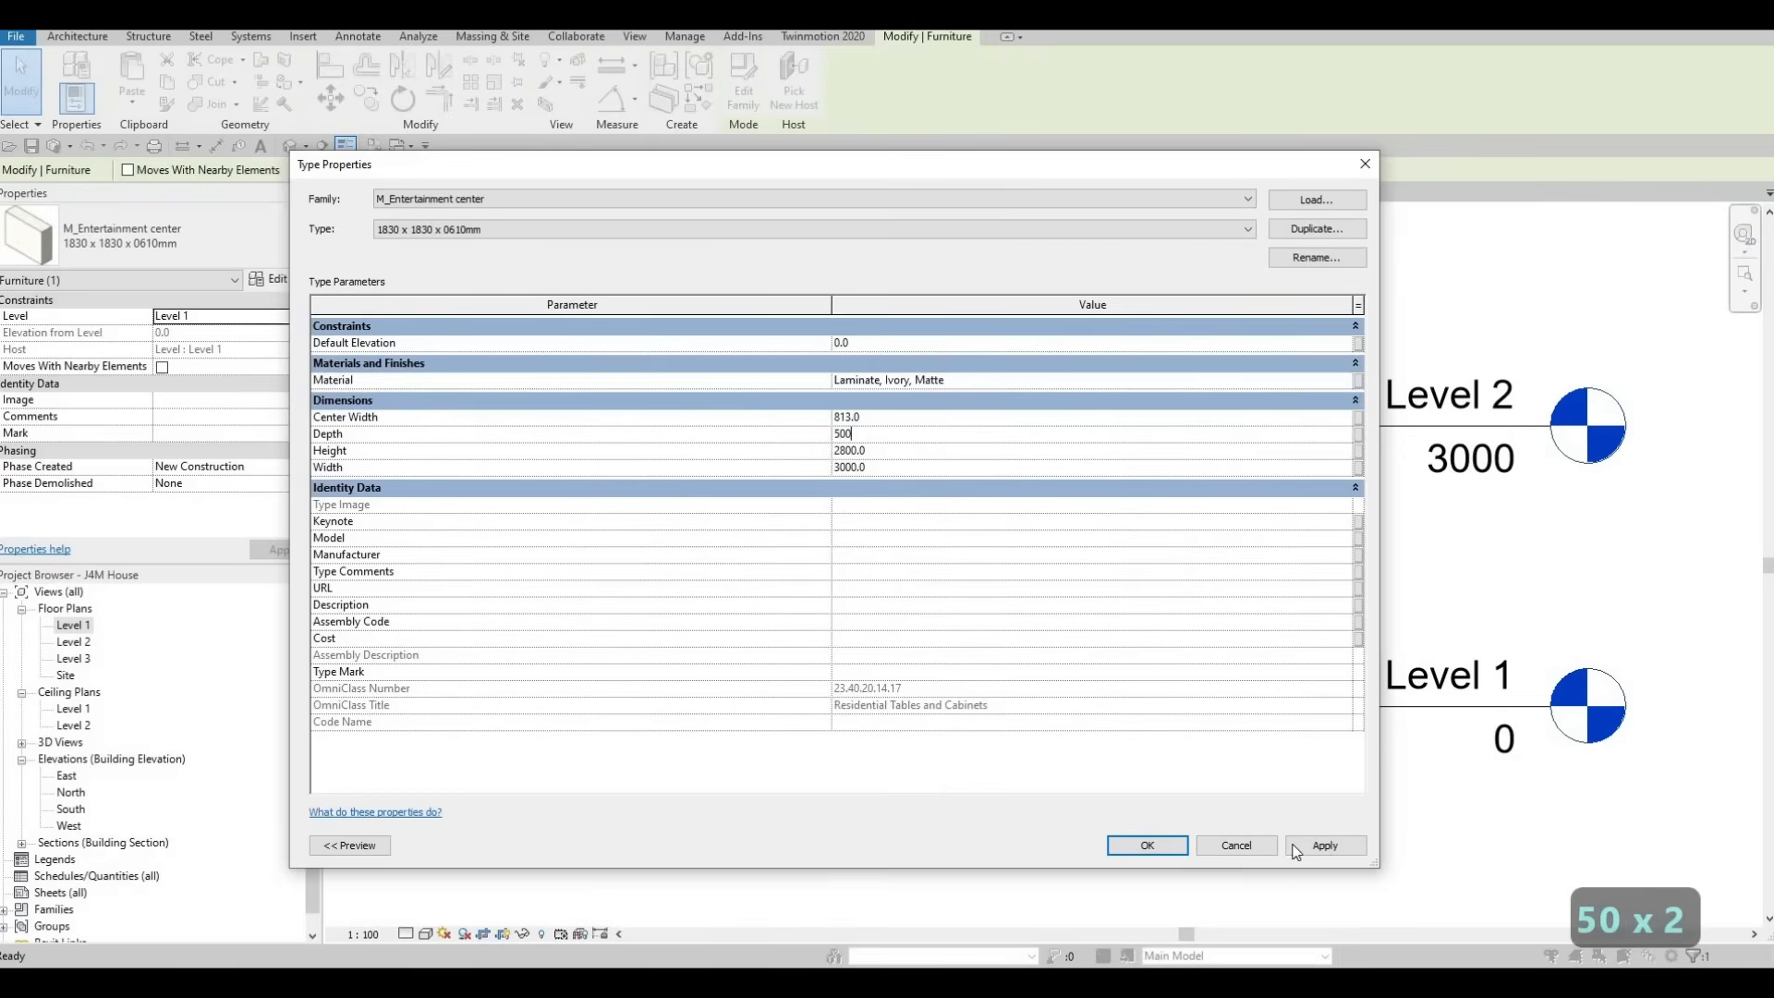
pyautogui.click(1146, 846)
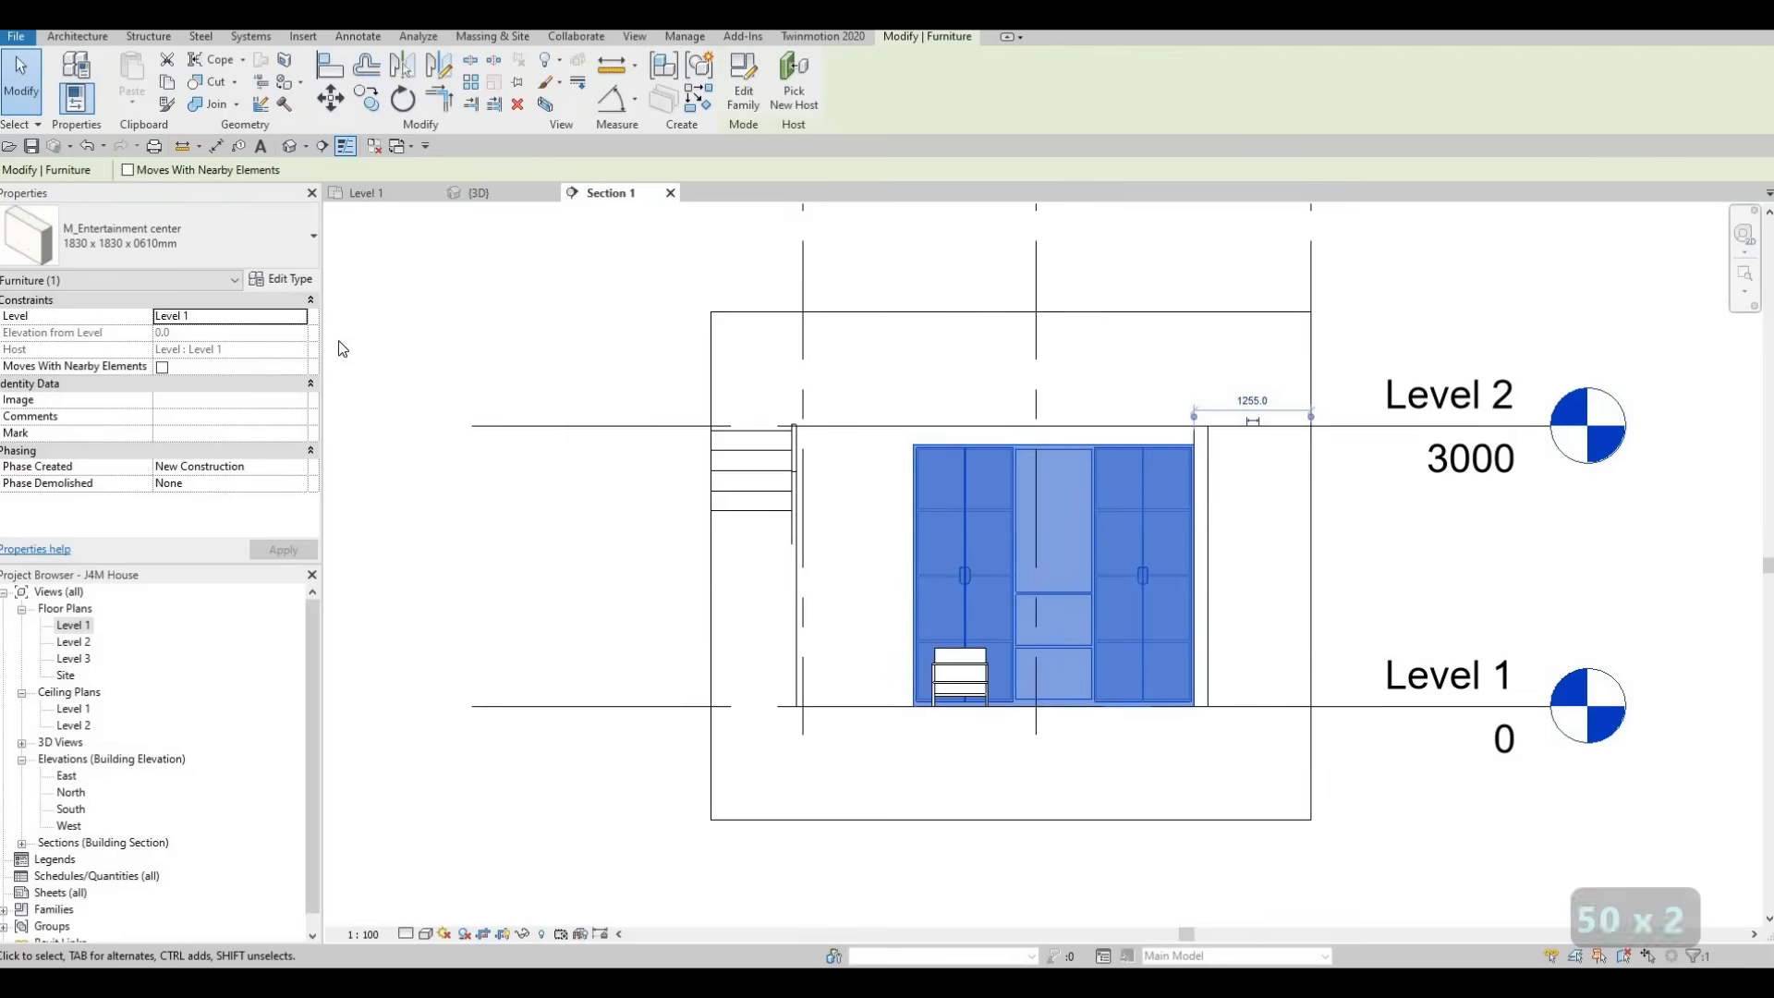
# Set the center width of the entertainment center type to 2000 mm
pyautogui.click(285, 280)
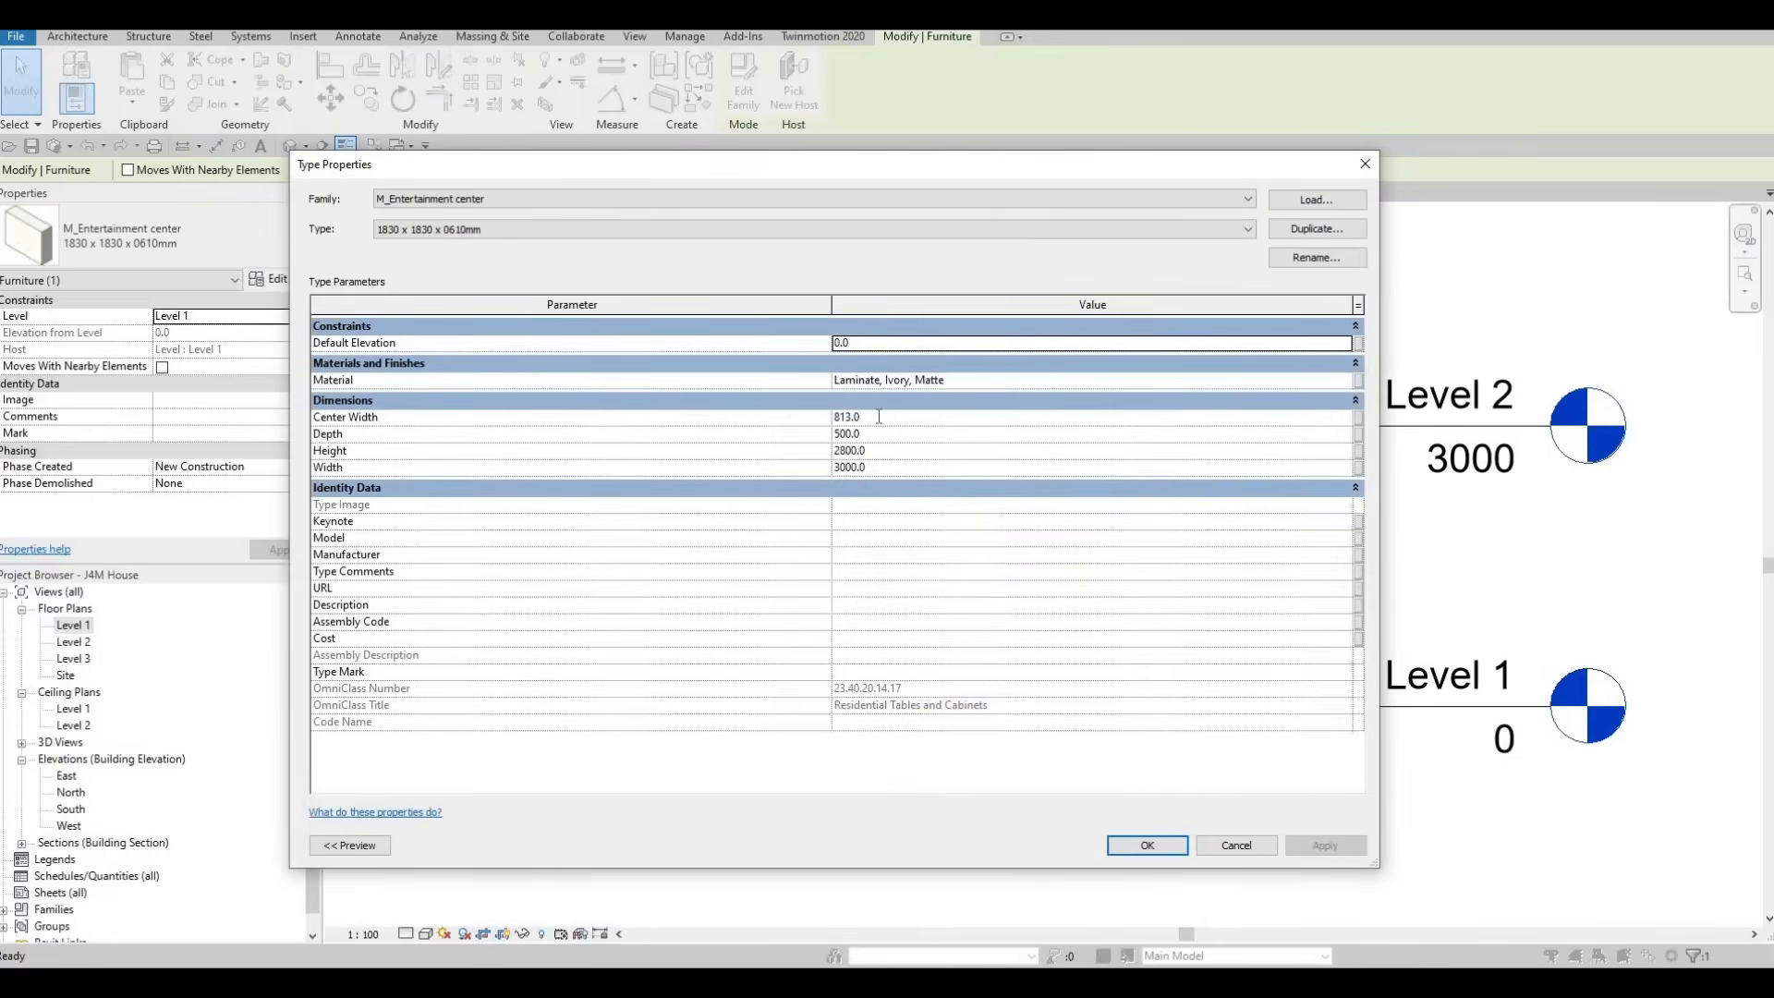
pyautogui.click(878, 416)
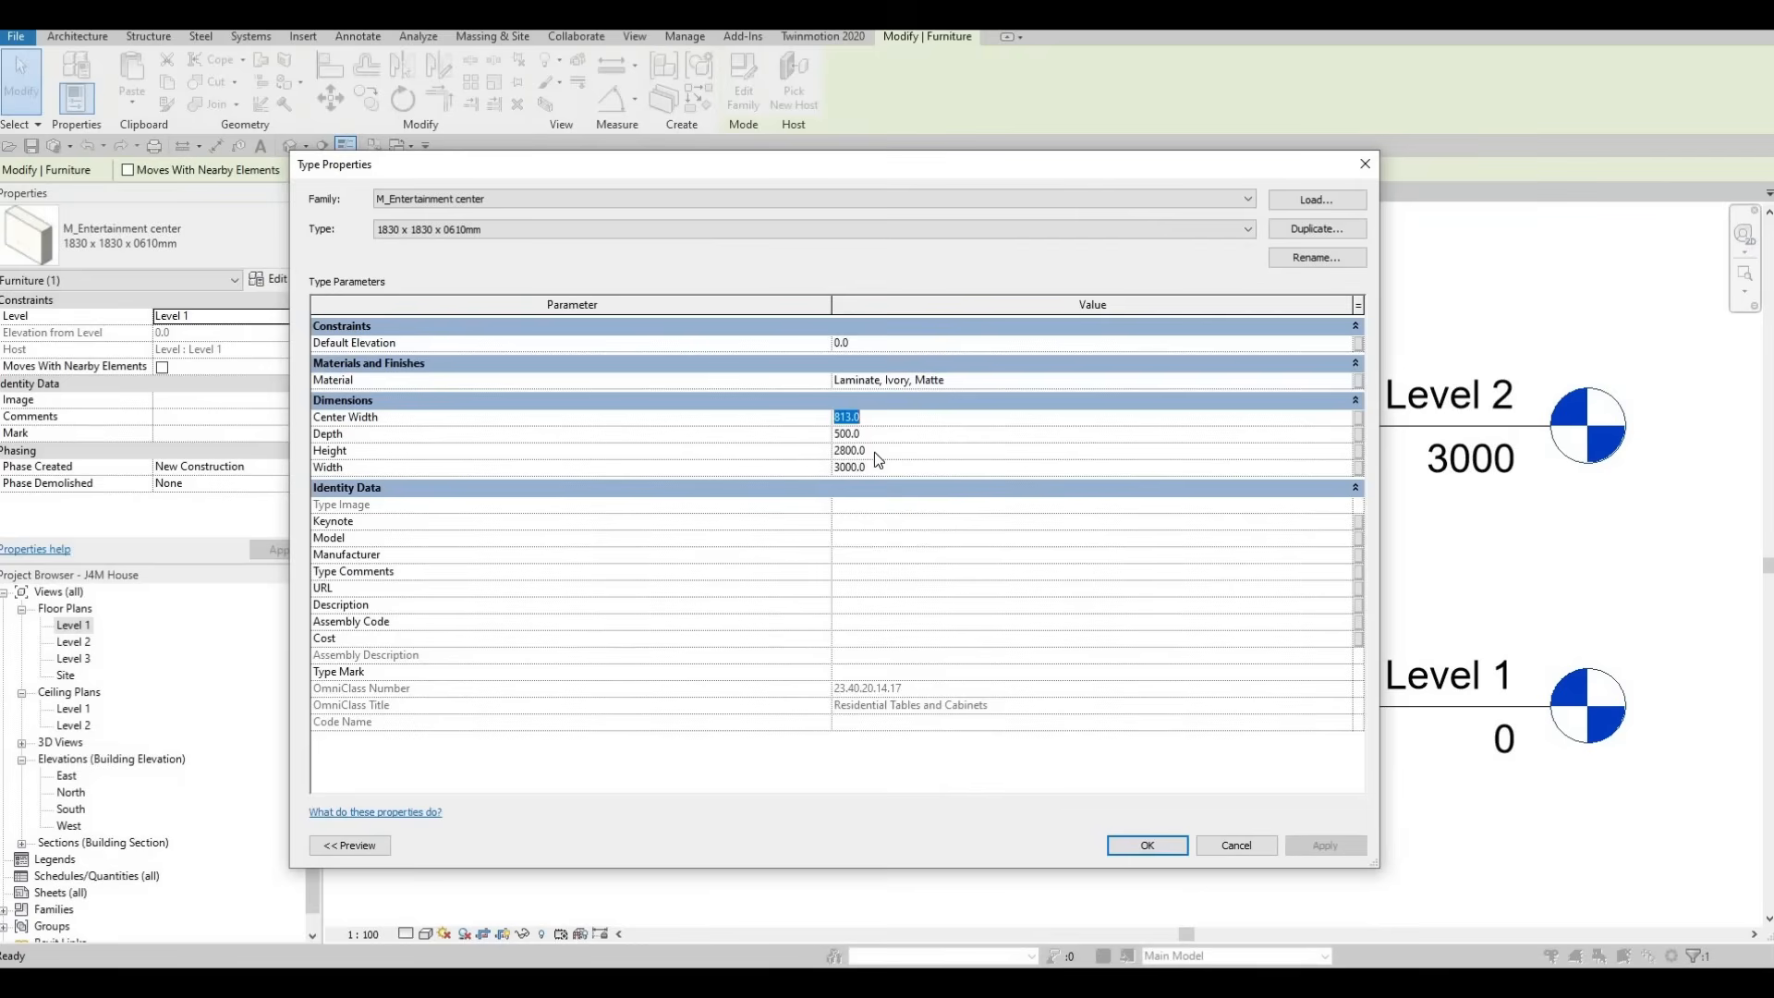
pyautogui.write('2000')
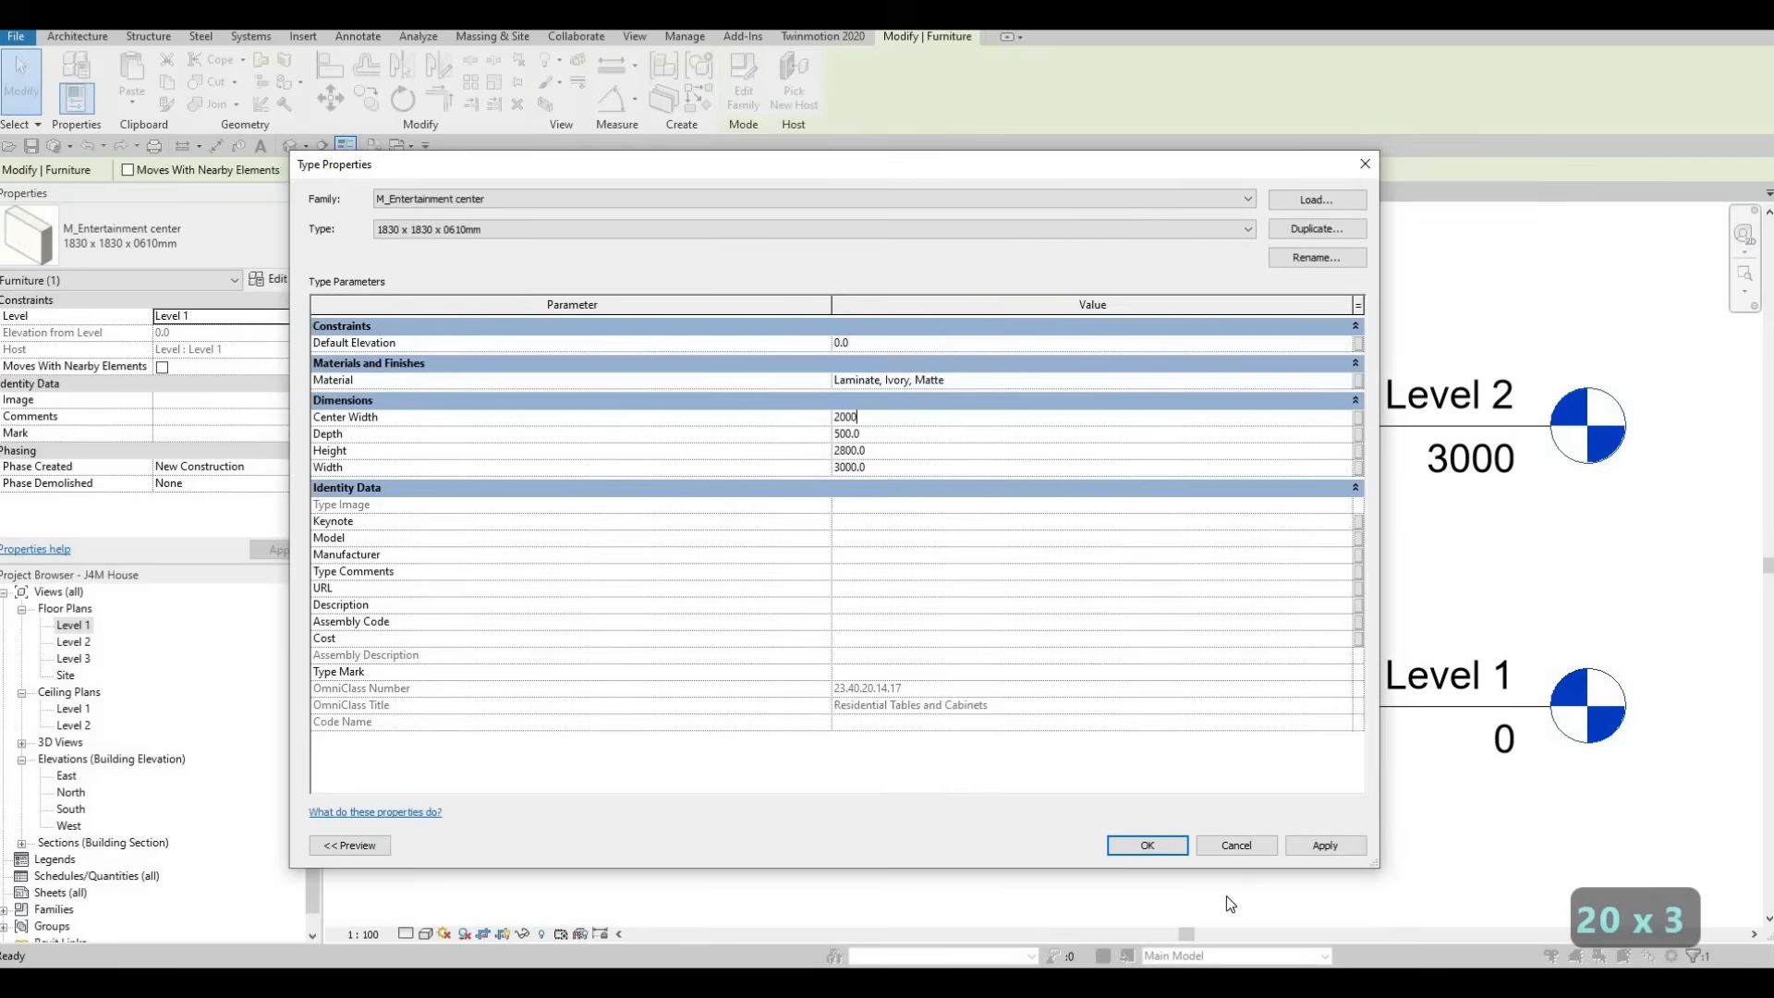
pyautogui.click(1150, 845)
pyautogui.press('Escape')
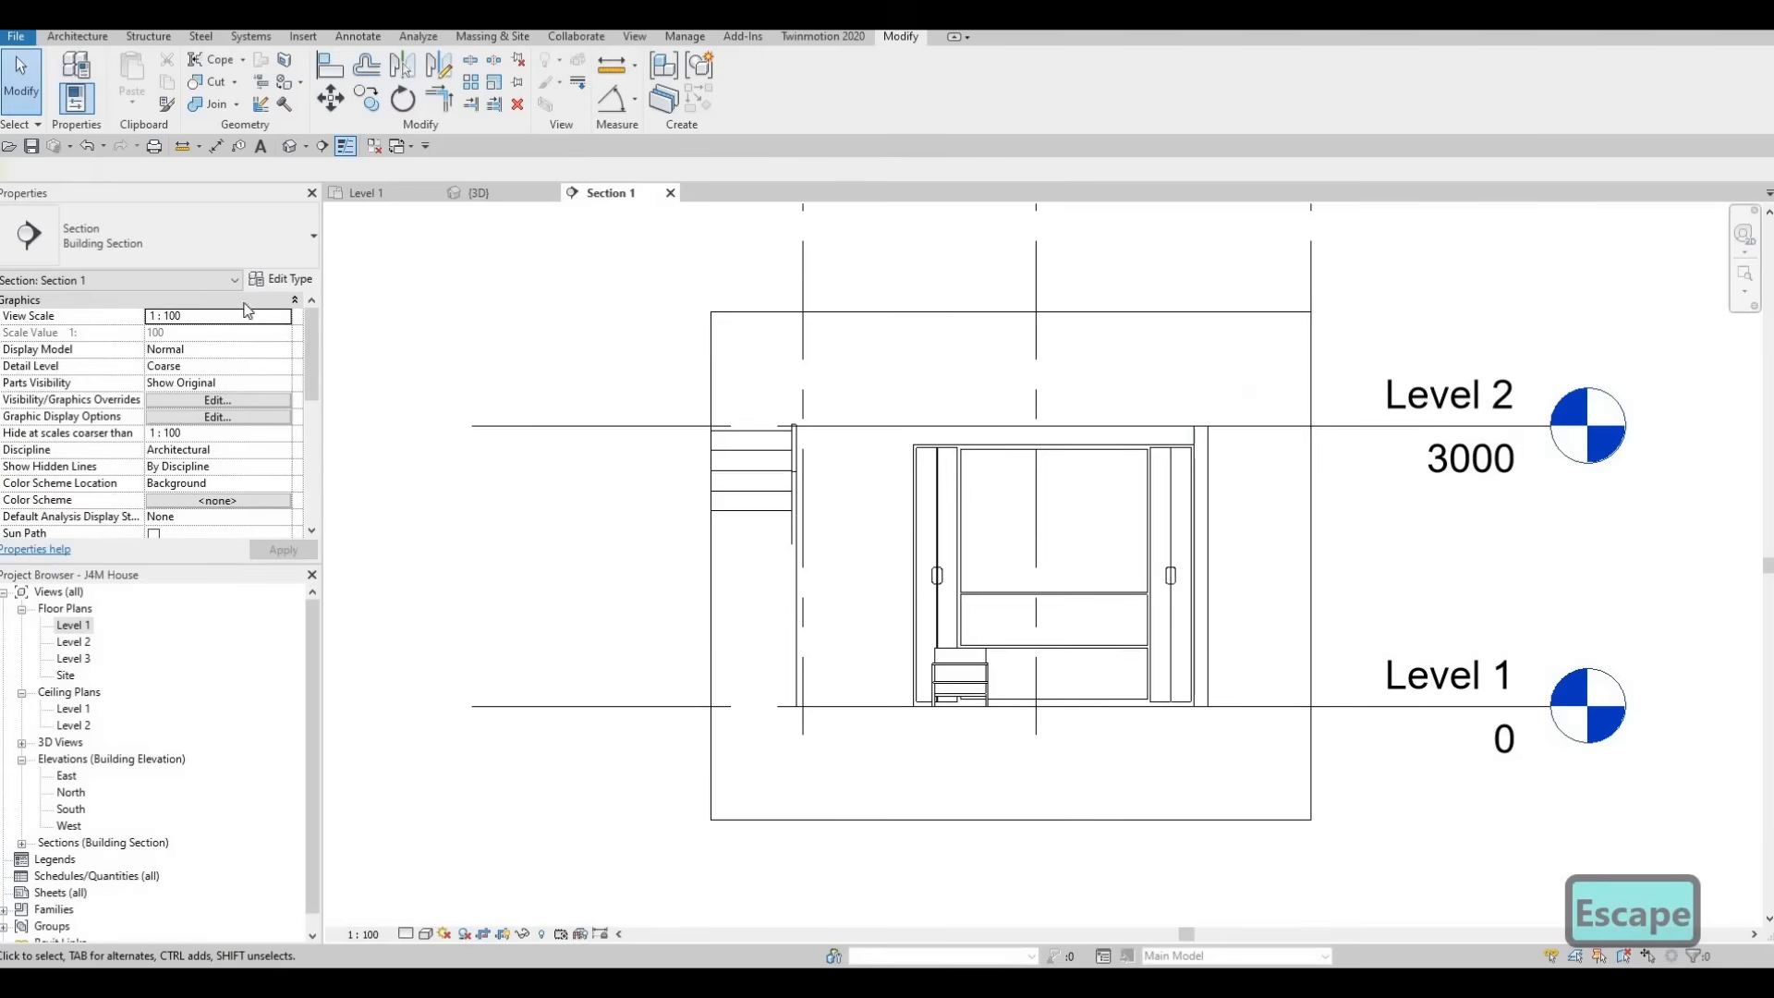
# Set the center width of the entertainment center type to 1500 mm
pyautogui.click(276, 284)
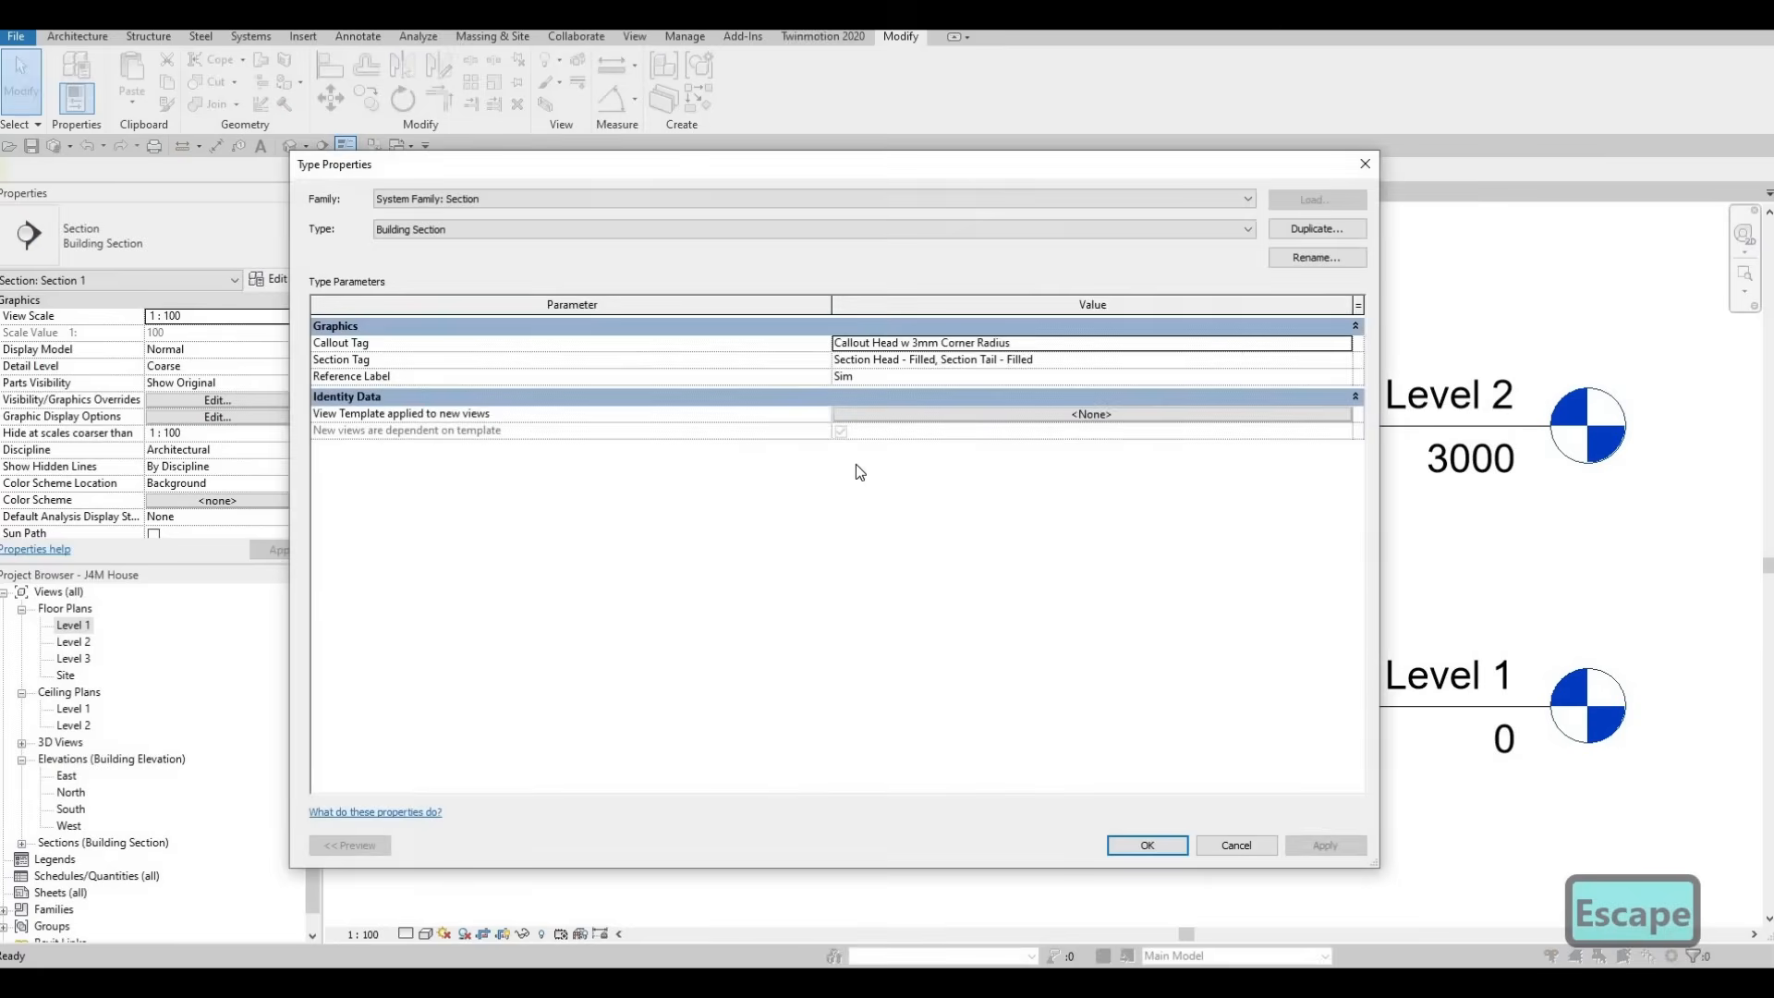
pyautogui.press('Escape')
pyautogui.click(939, 485)
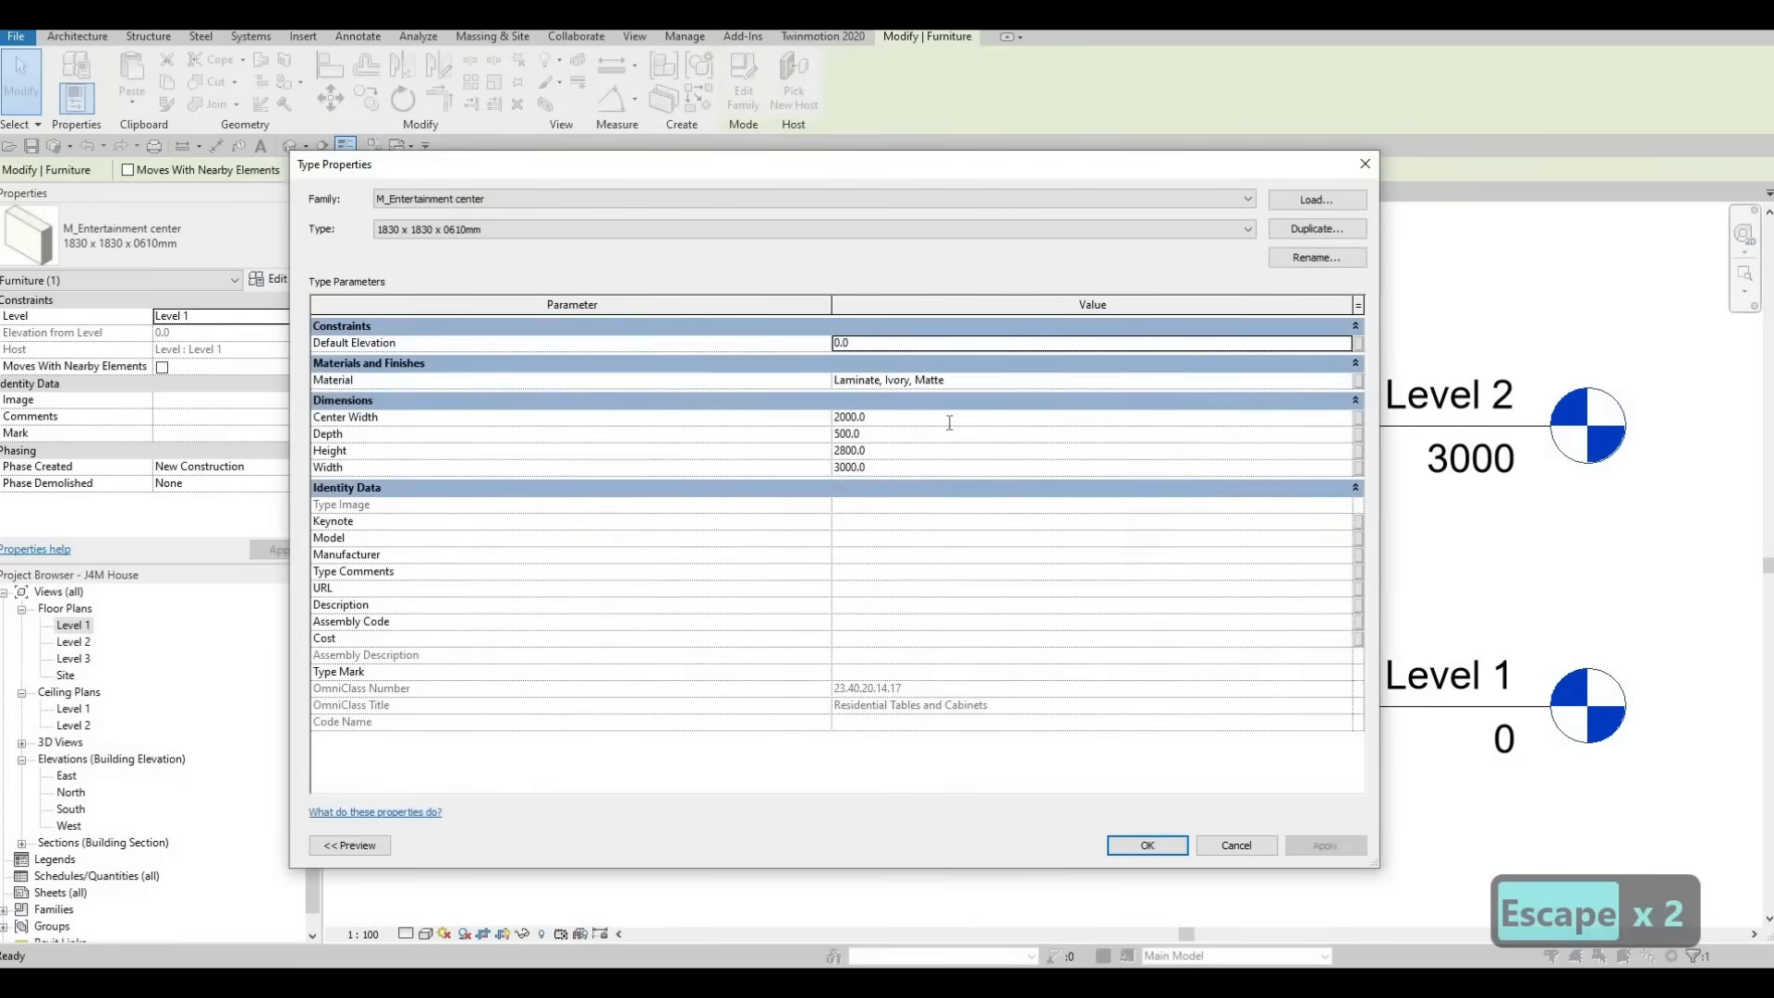
pyautogui.click(949, 423)
pyautogui.write('1500')
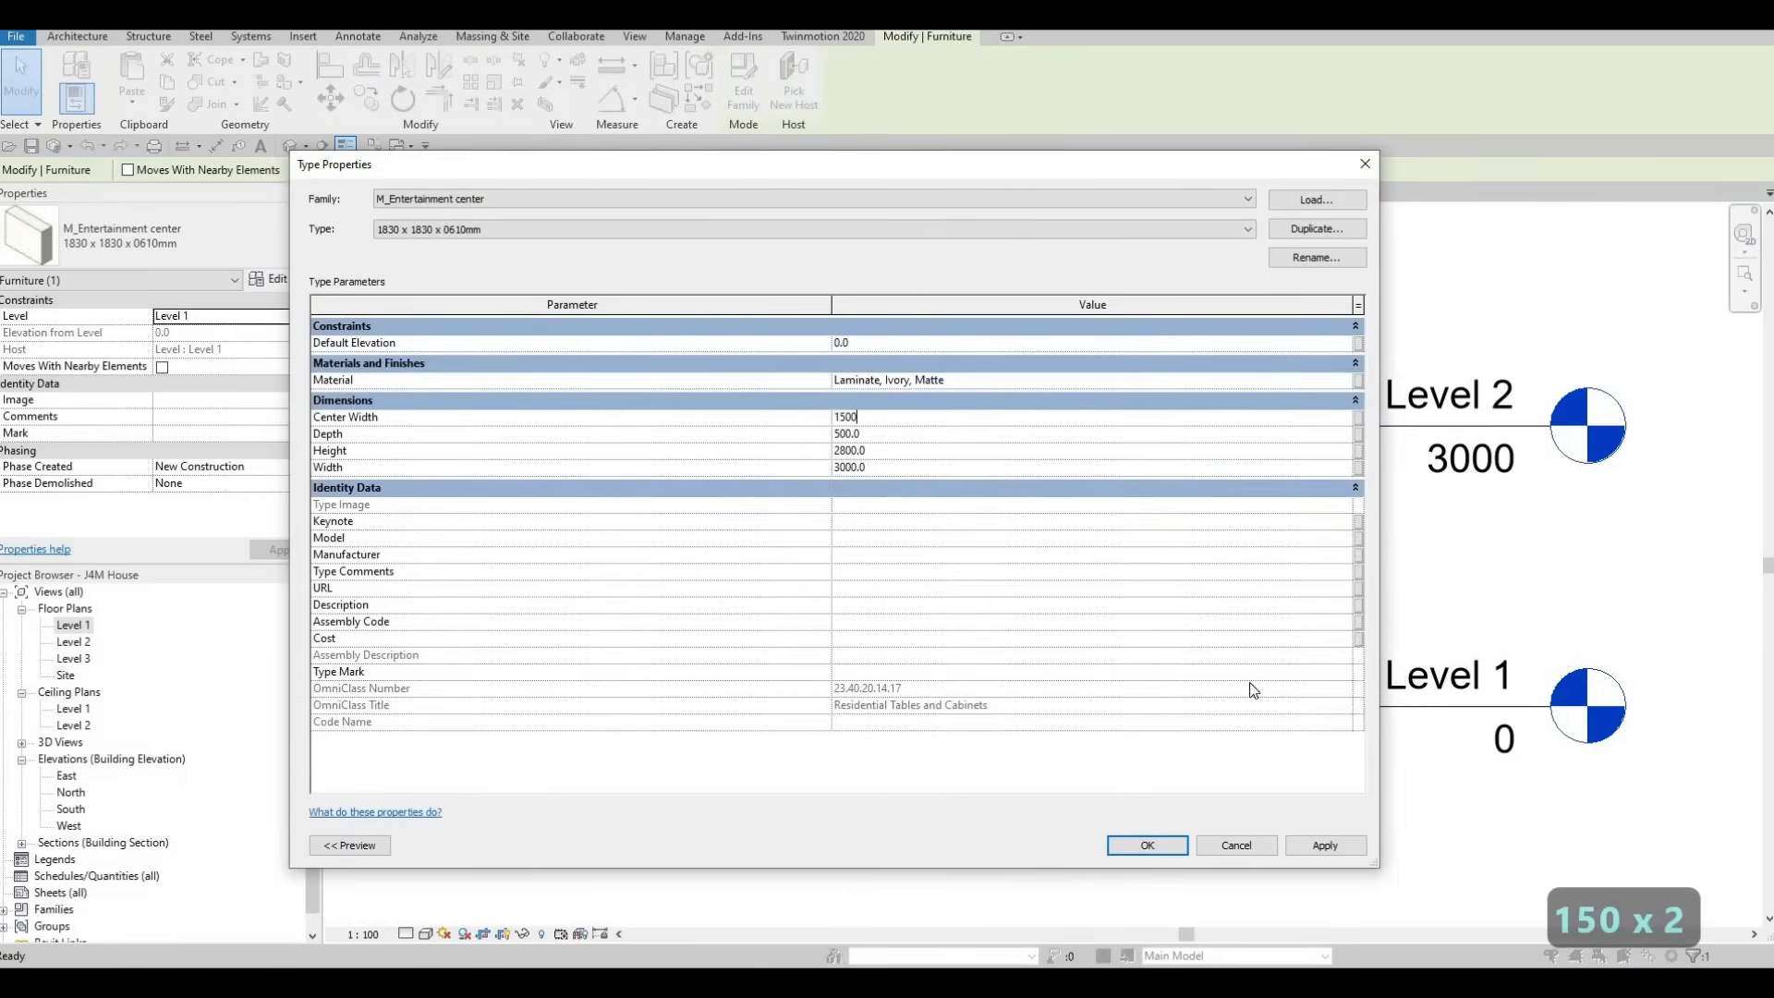
pyautogui.click(1147, 845)
pyautogui.press('Escape')
pyautogui.press('Escape')
pyautogui.press('Escape')
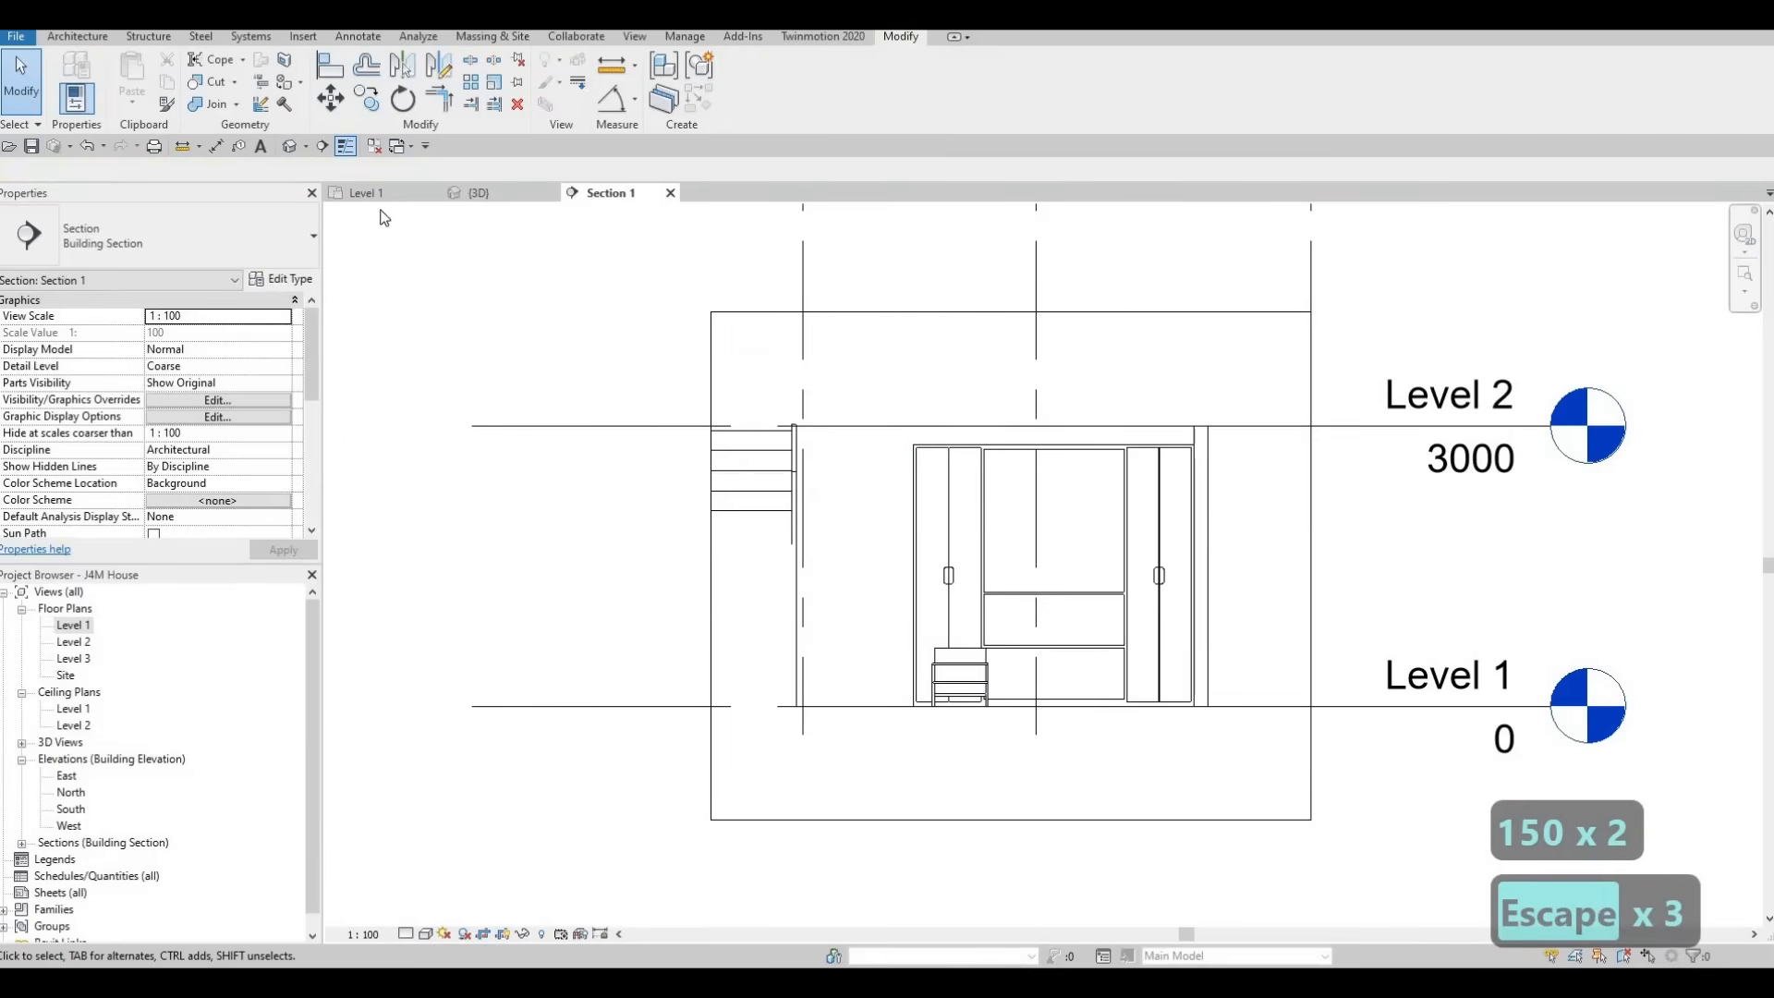
# Align the back of the entertainment center with the face of the interior wall behind it in the Level 1 plan
pyautogui.click(370, 193)
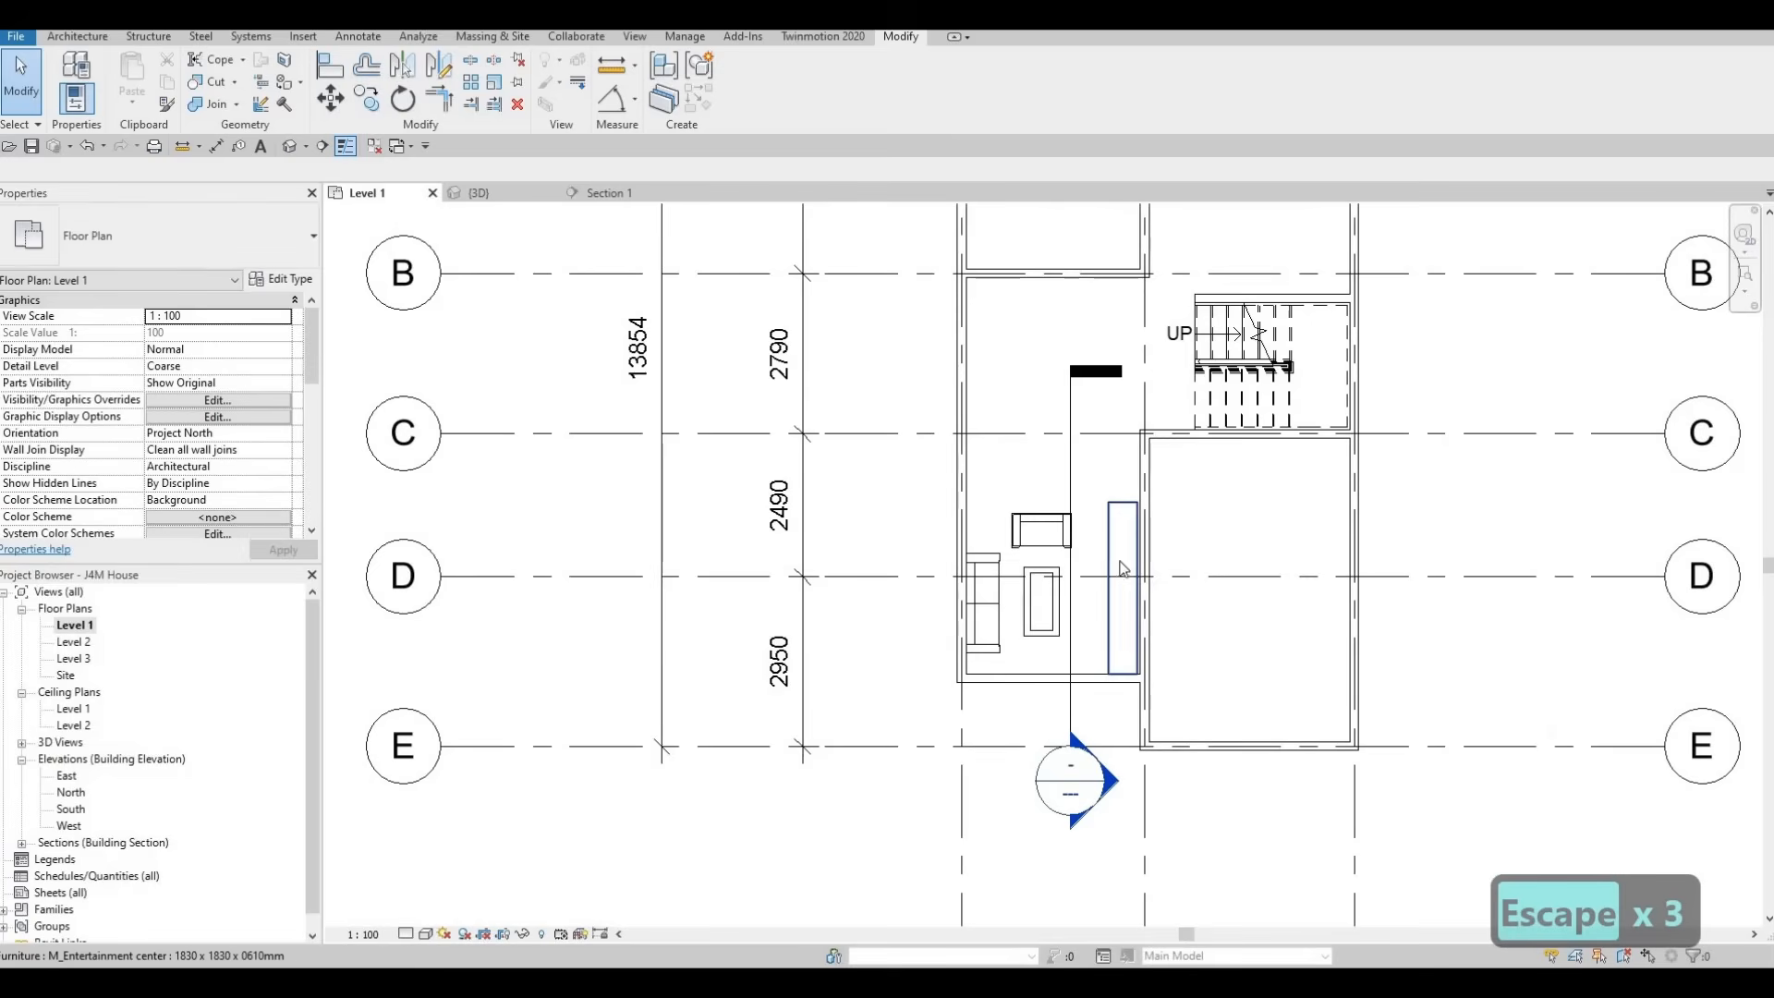
pyautogui.scroll(2, 1148, 524)
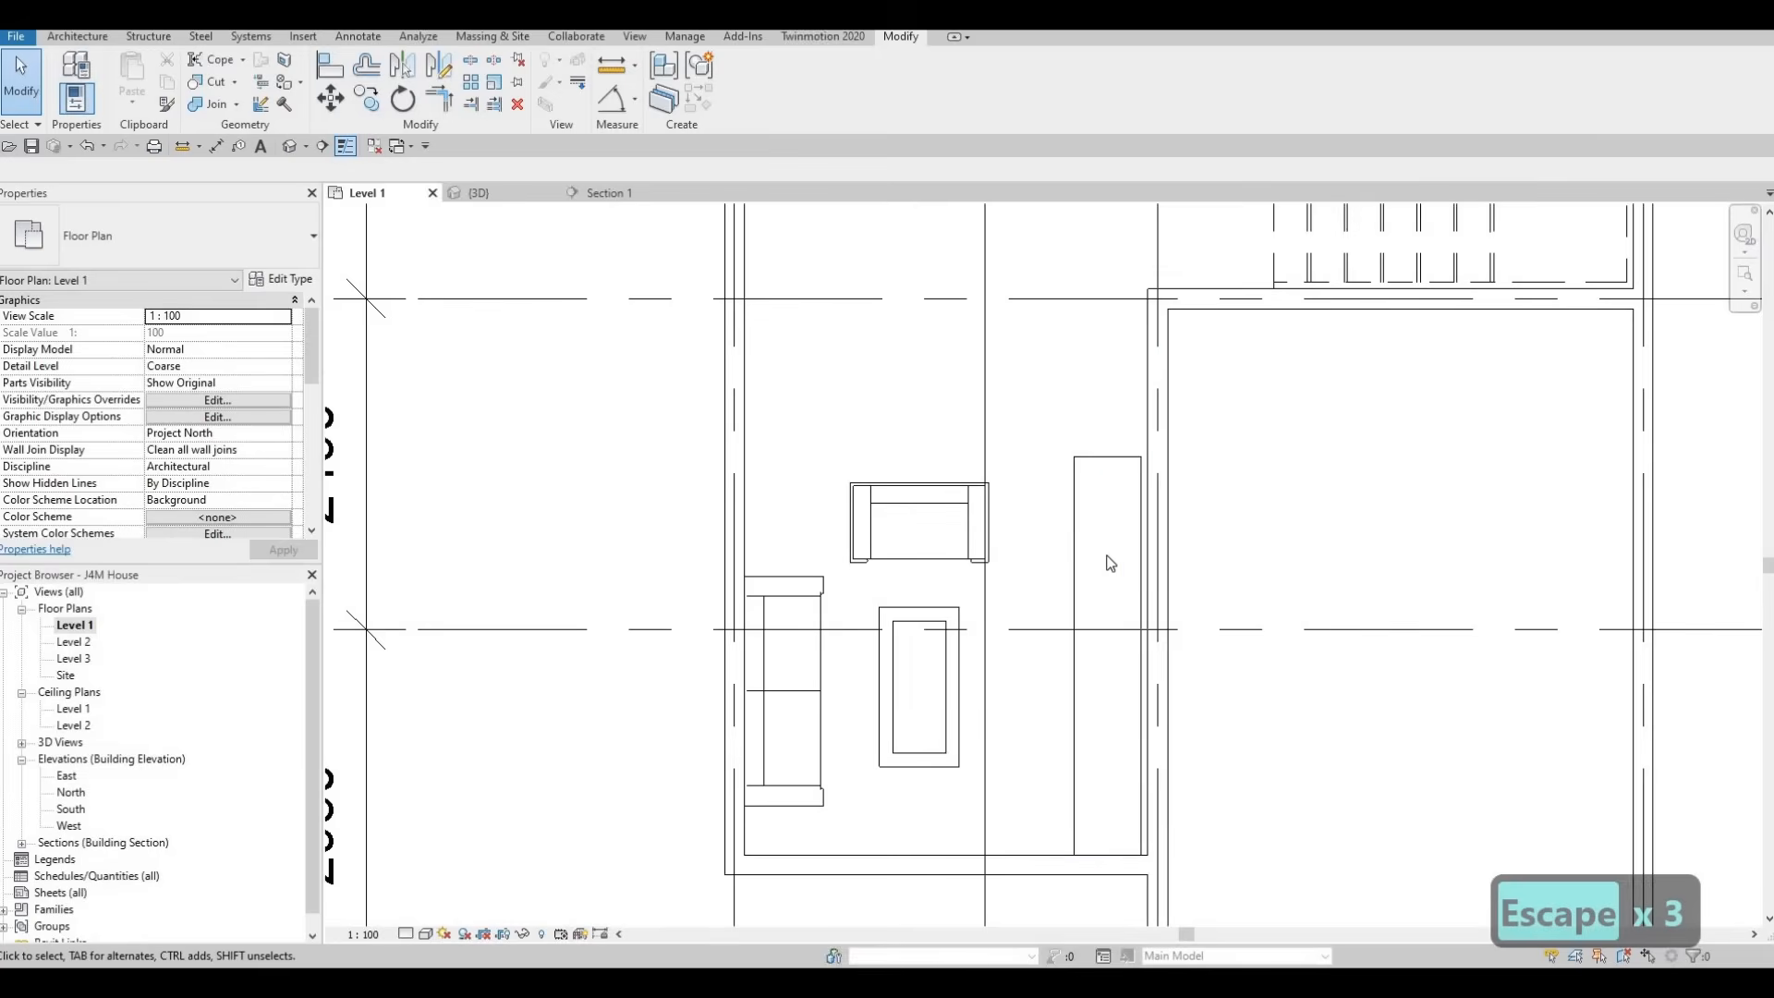
pyautogui.press('a')
pyautogui.press('l')
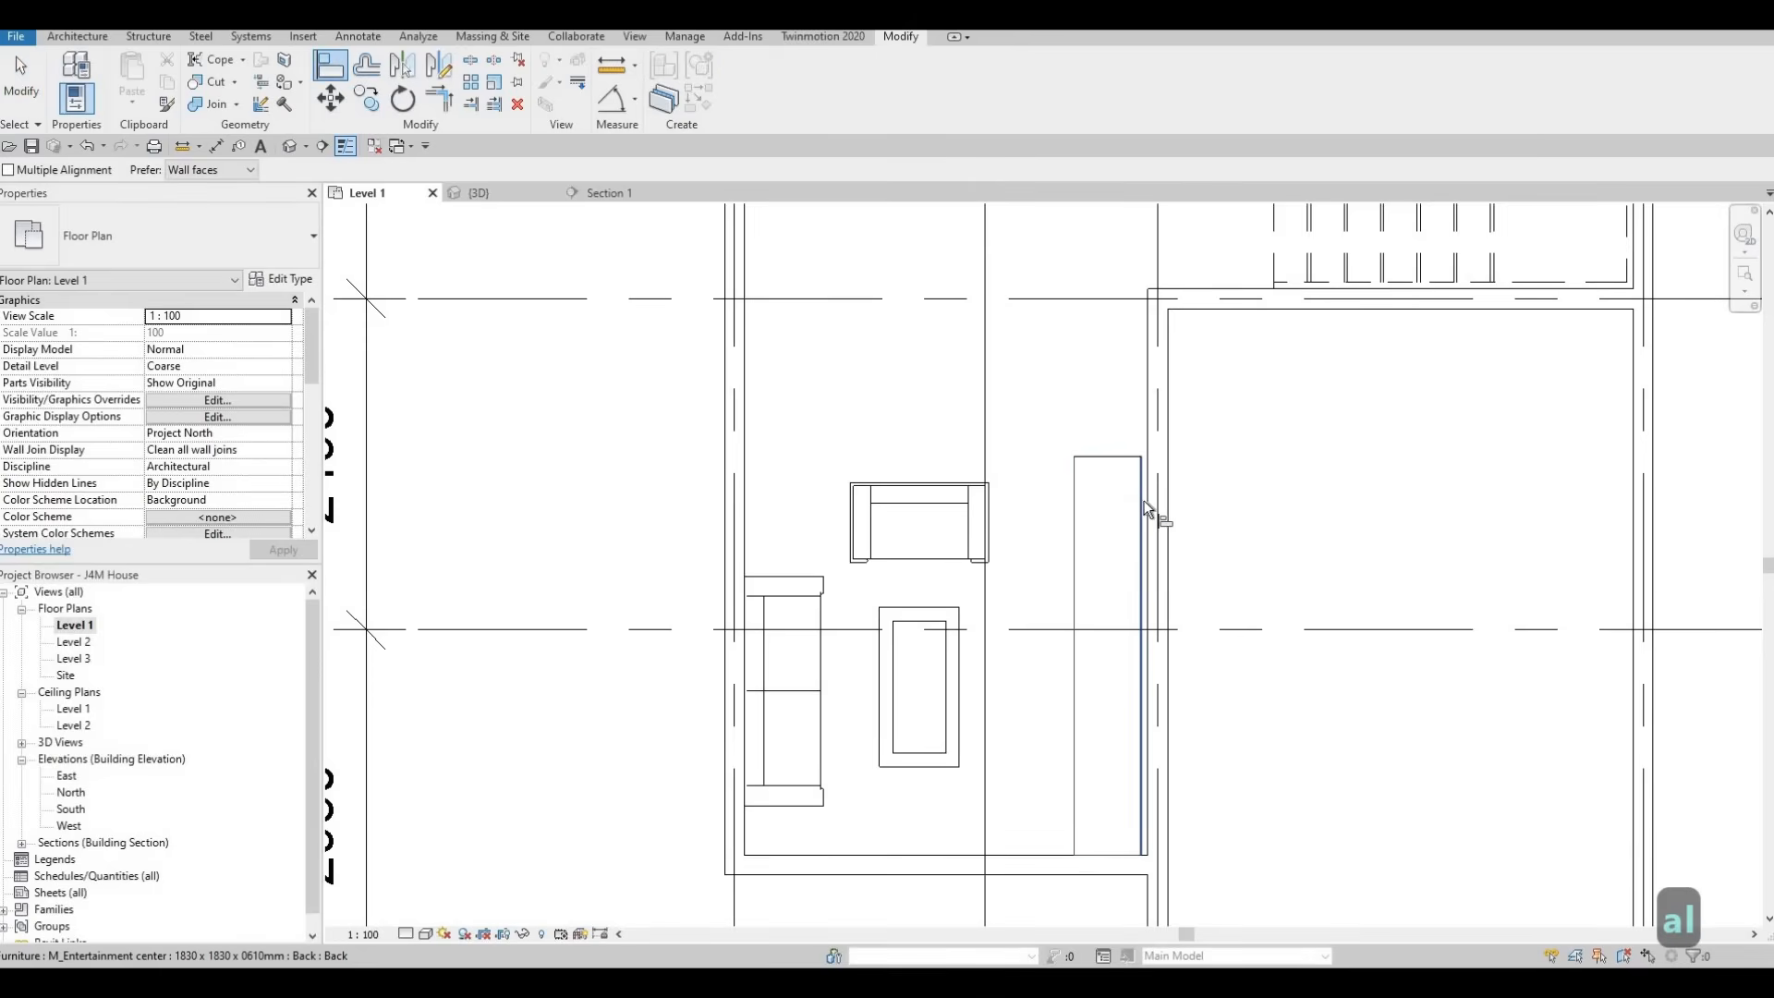
pyautogui.click(1151, 494)
pyautogui.click(1144, 499)
pyautogui.scroll(-1, 1118, 554)
pyautogui.press('Escape')
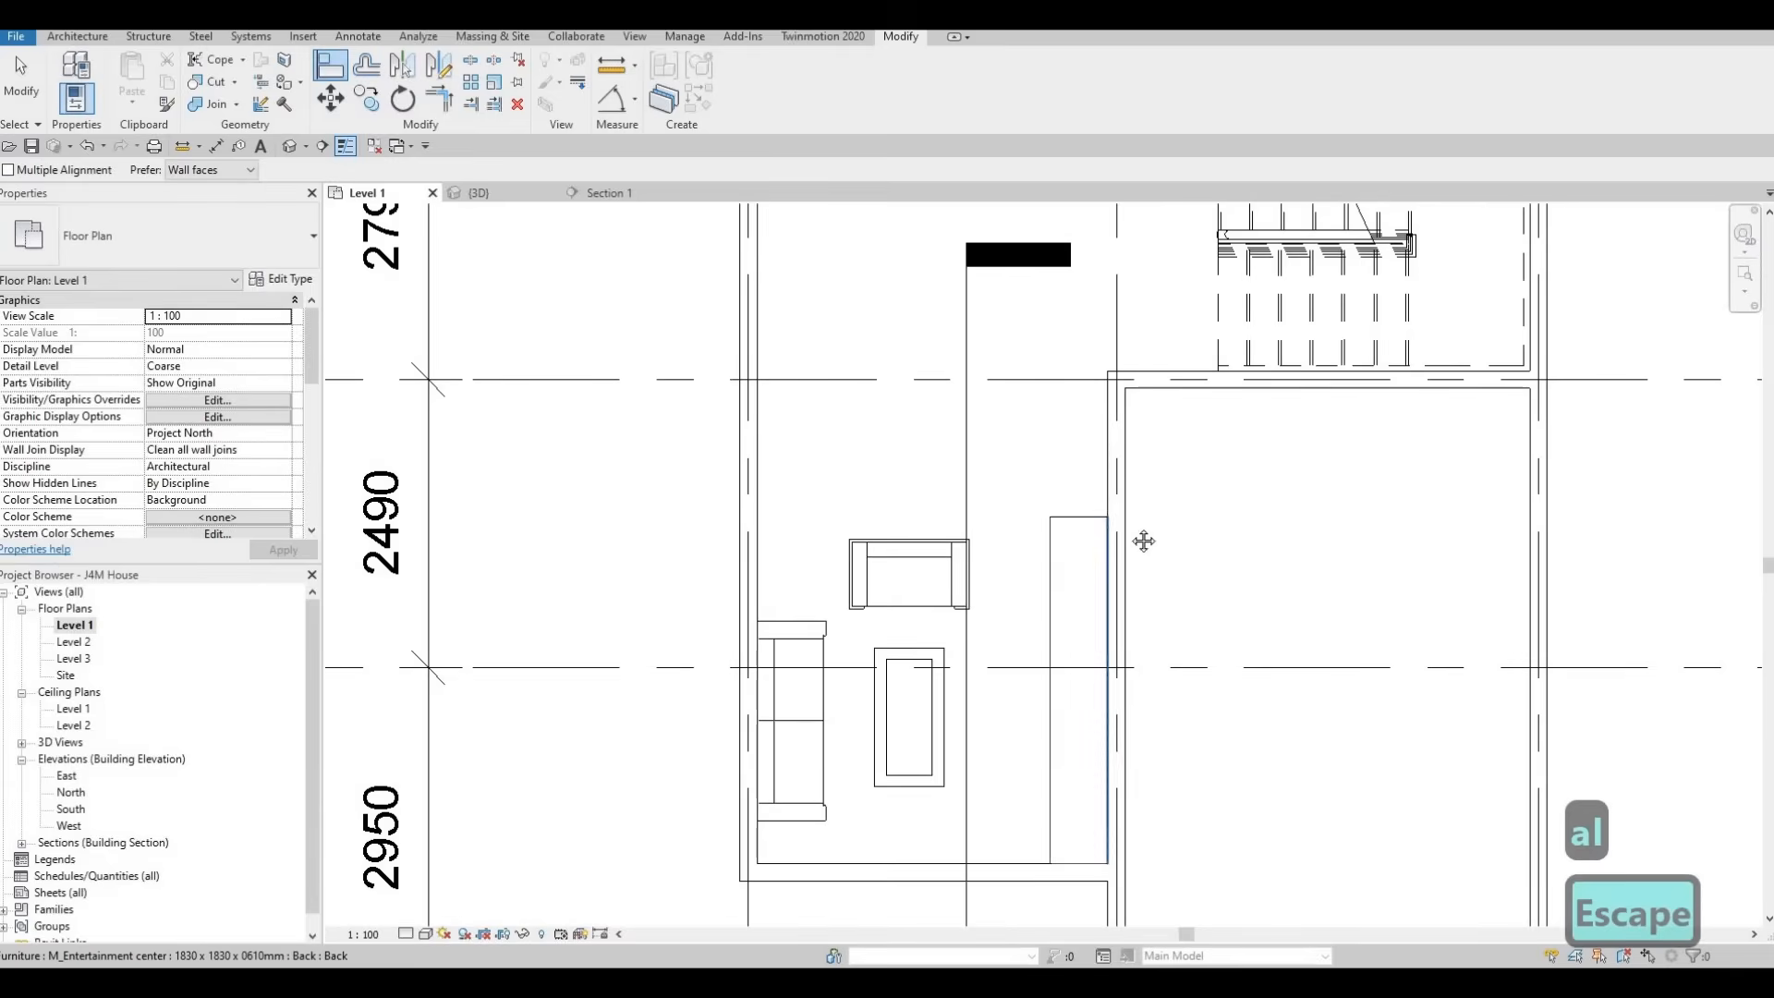
pyautogui.moveTo(1109, 424); pyautogui.dragTo(1105, 462, button='middle')
pyautogui.scroll(-3, 1105, 458)
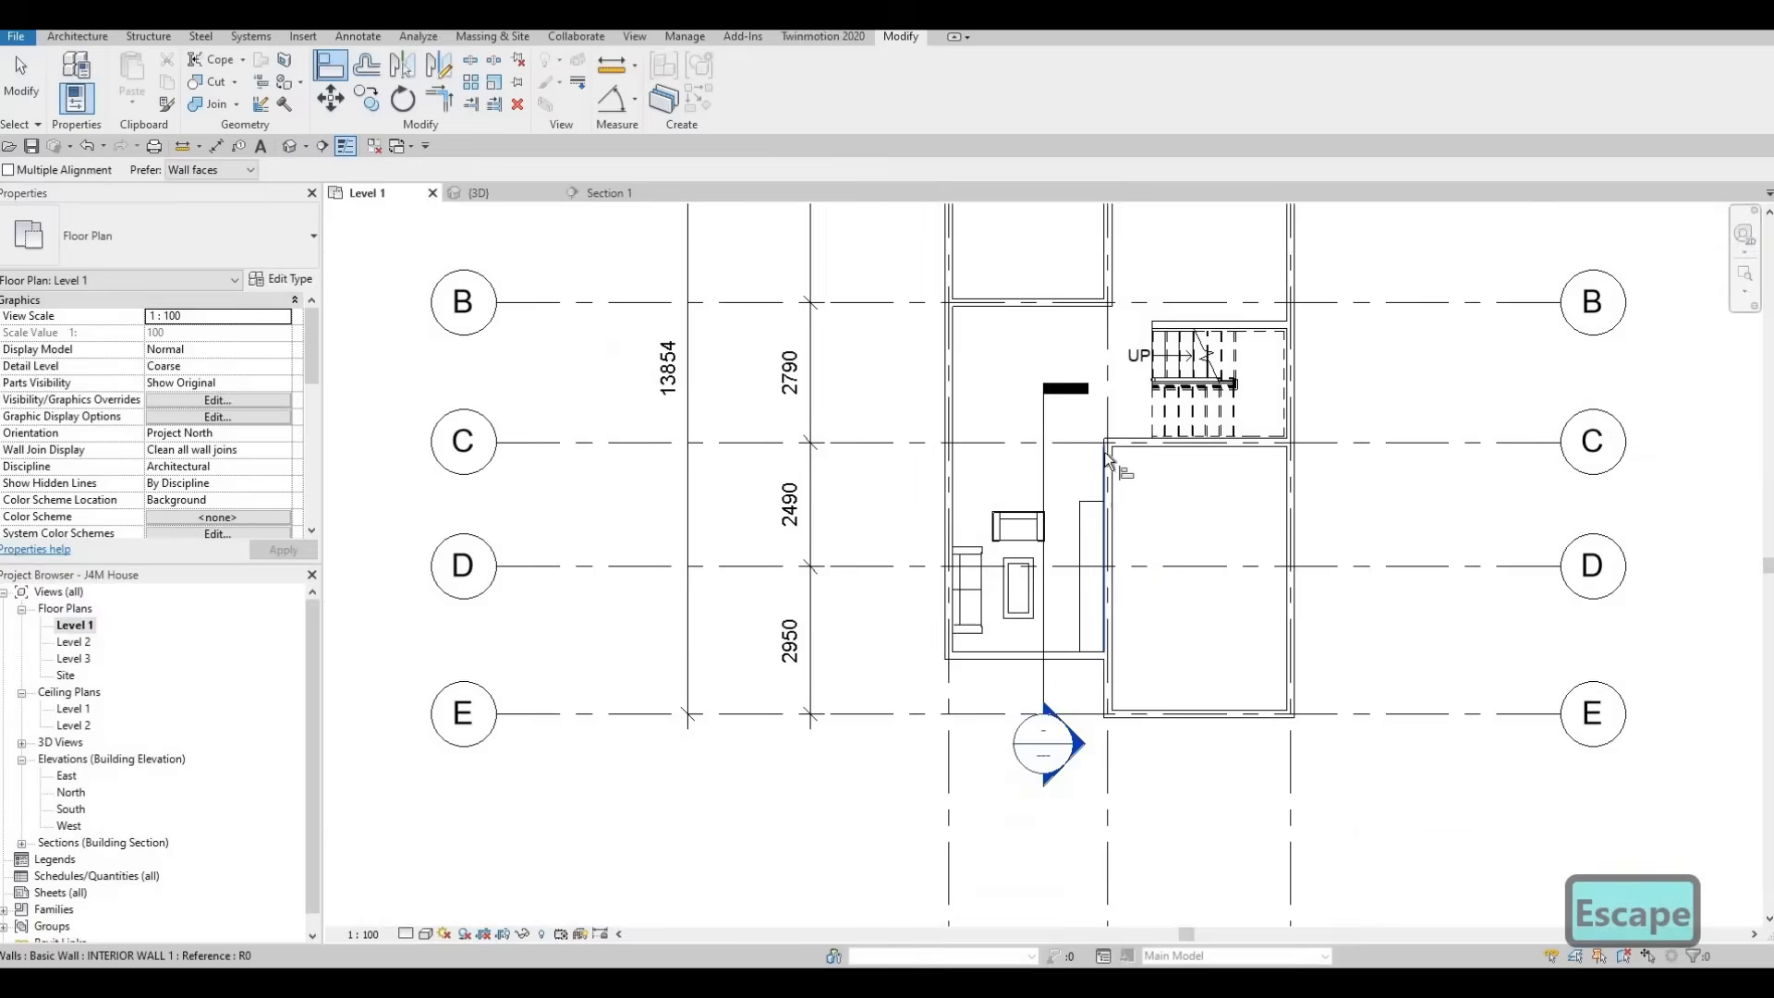
pyautogui.scroll(5, 1106, 455)
pyautogui.scroll(-4, 1105, 452)
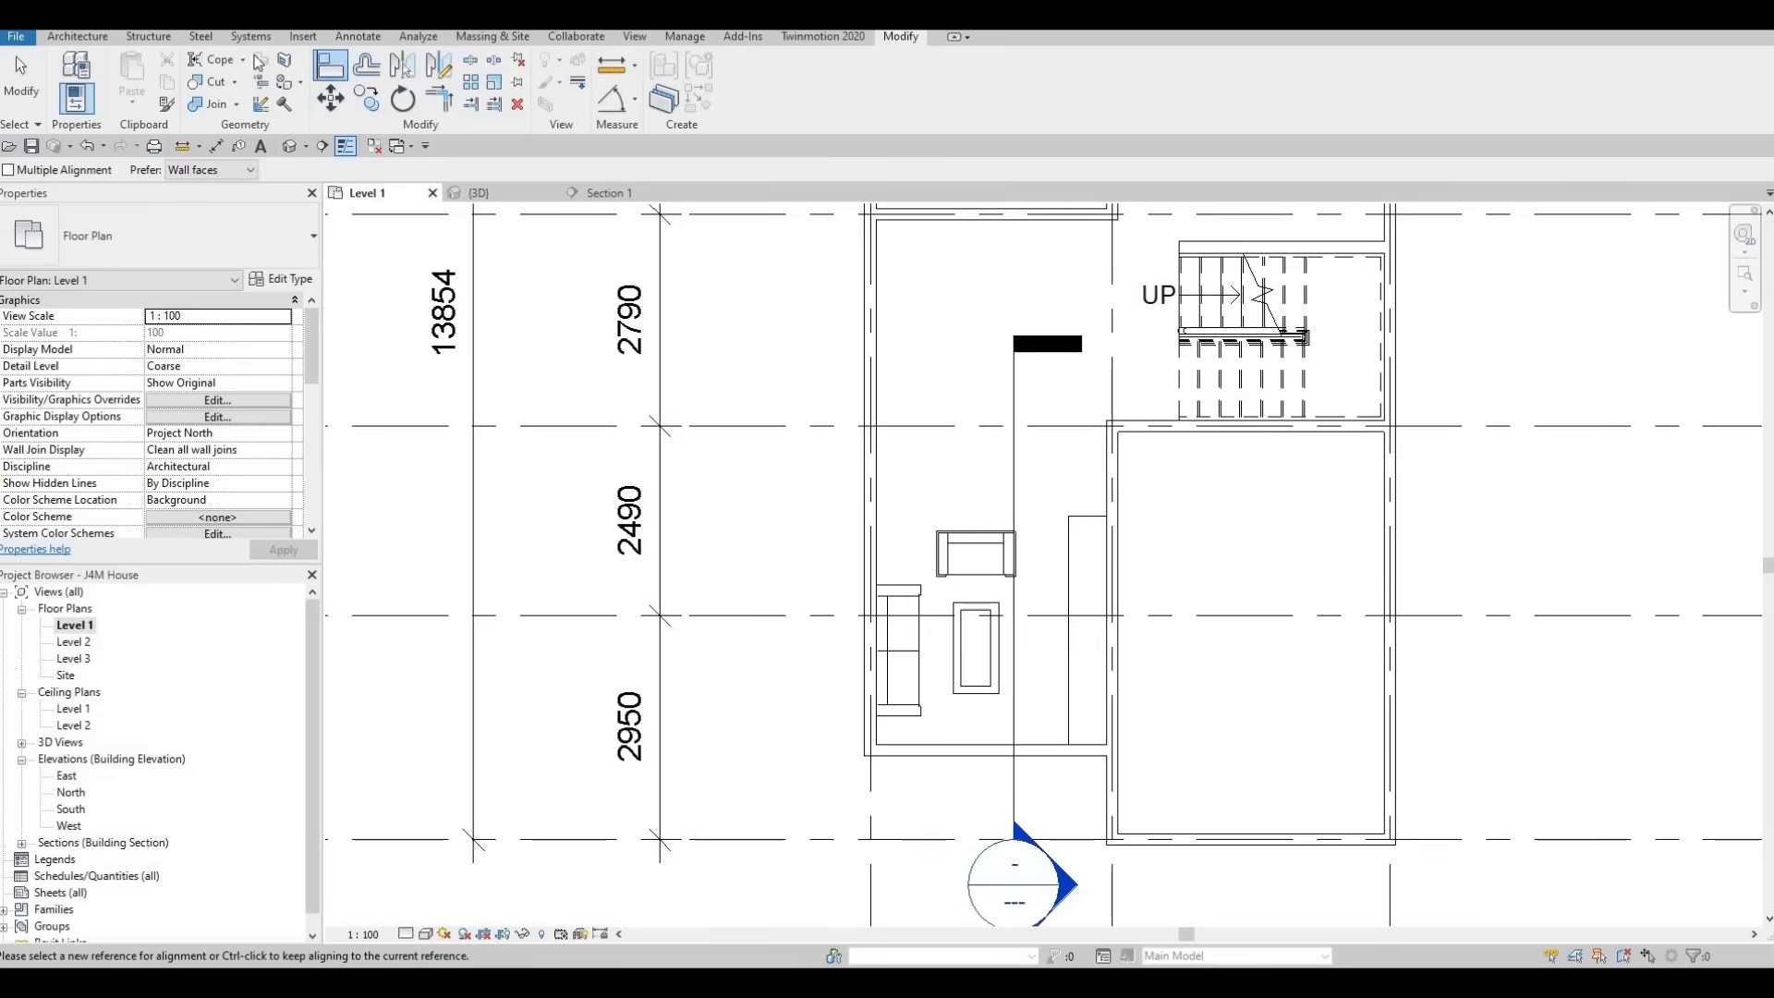
# Load the M_TV - Flat Screen family from the Furniture folder of the library
pyautogui.click(301, 39)
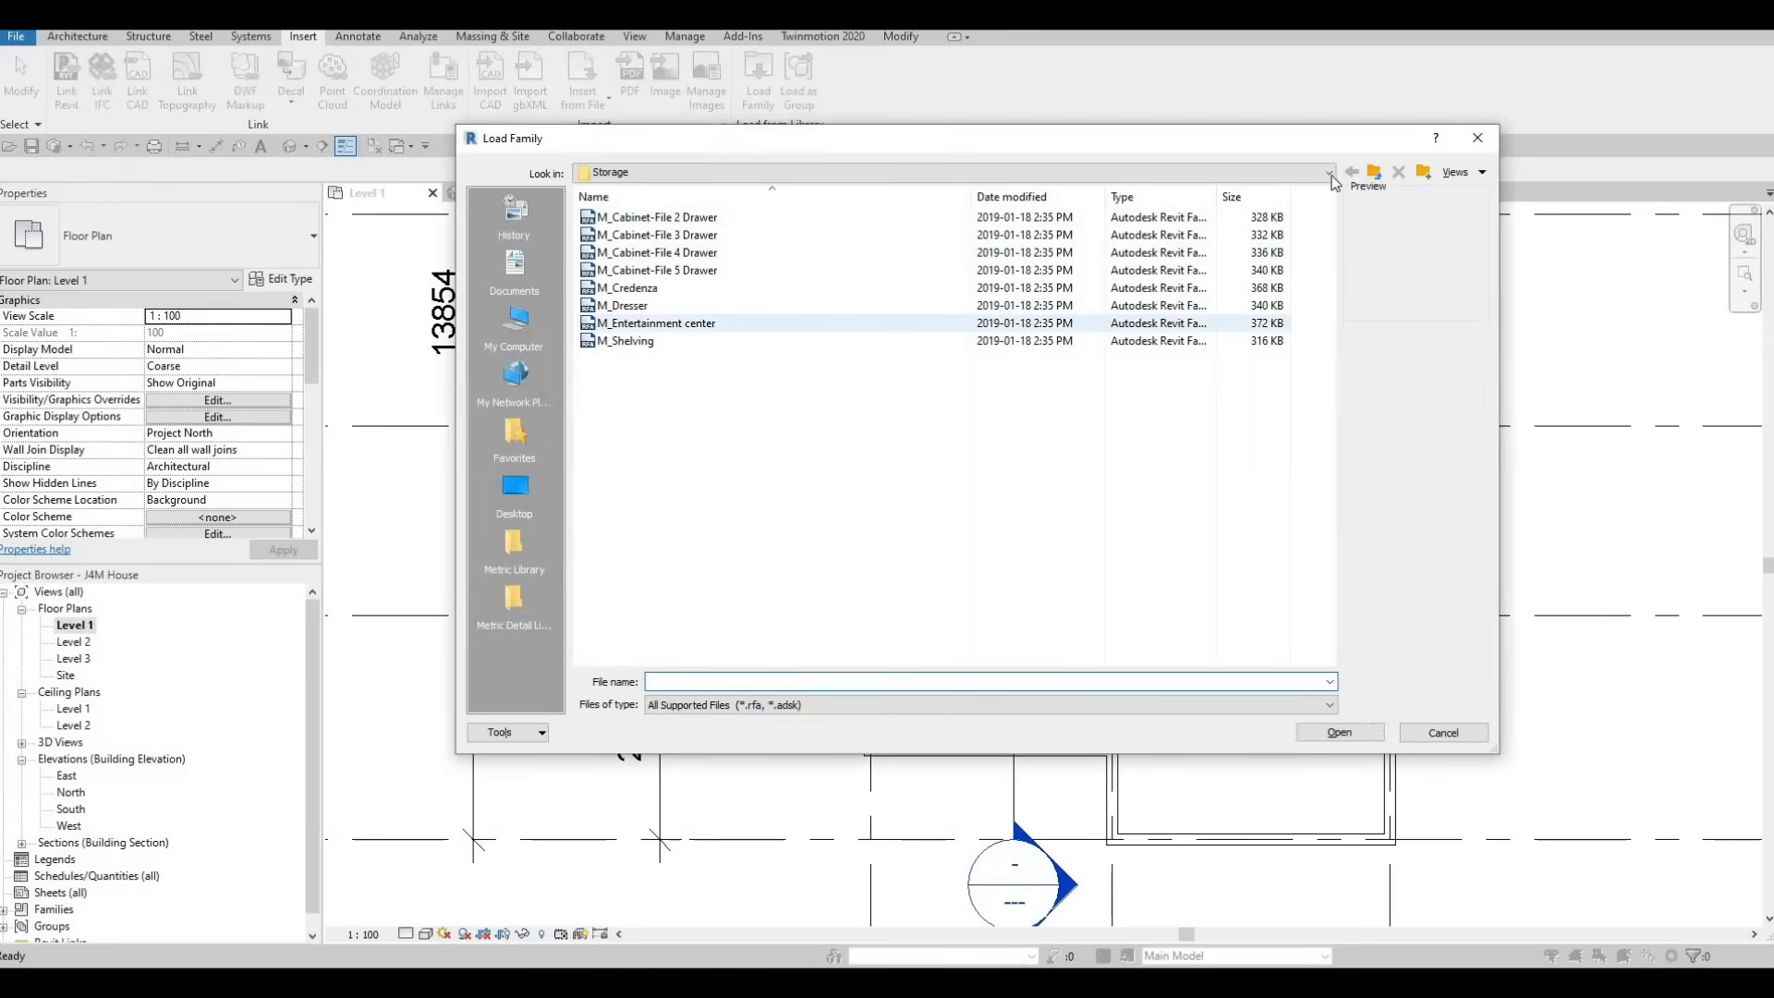
pyautogui.press('BackSpace')
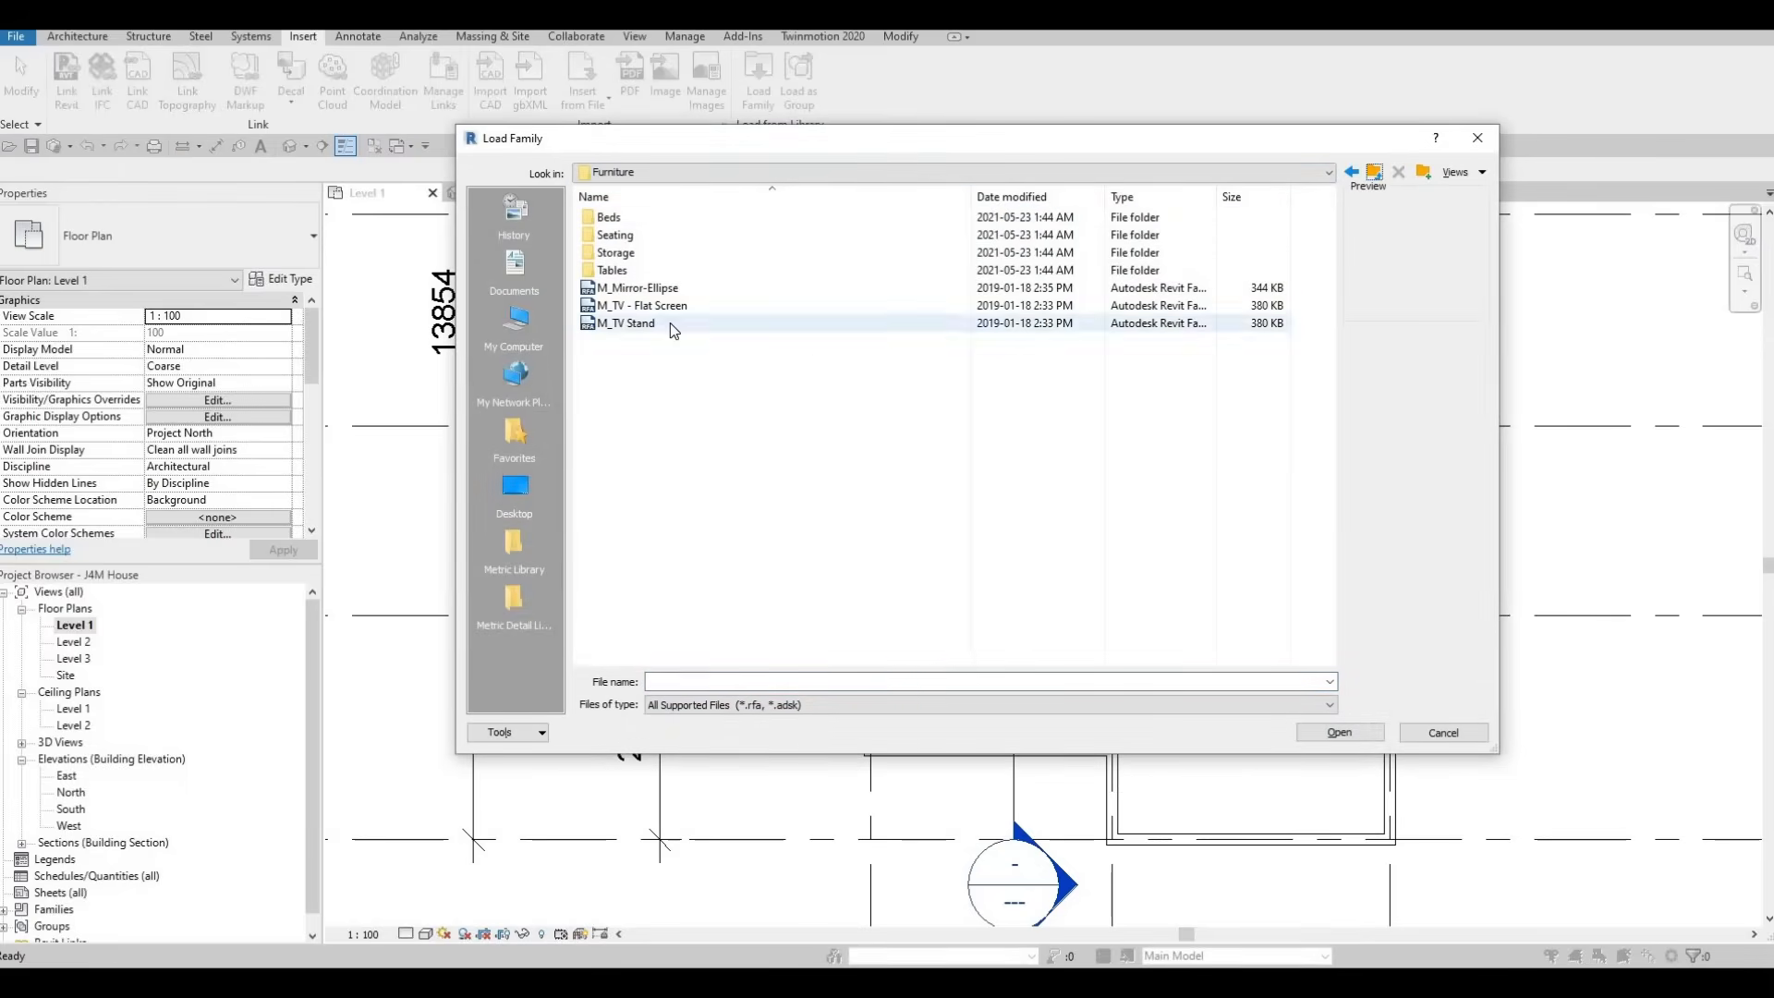
pyautogui.click(669, 324)
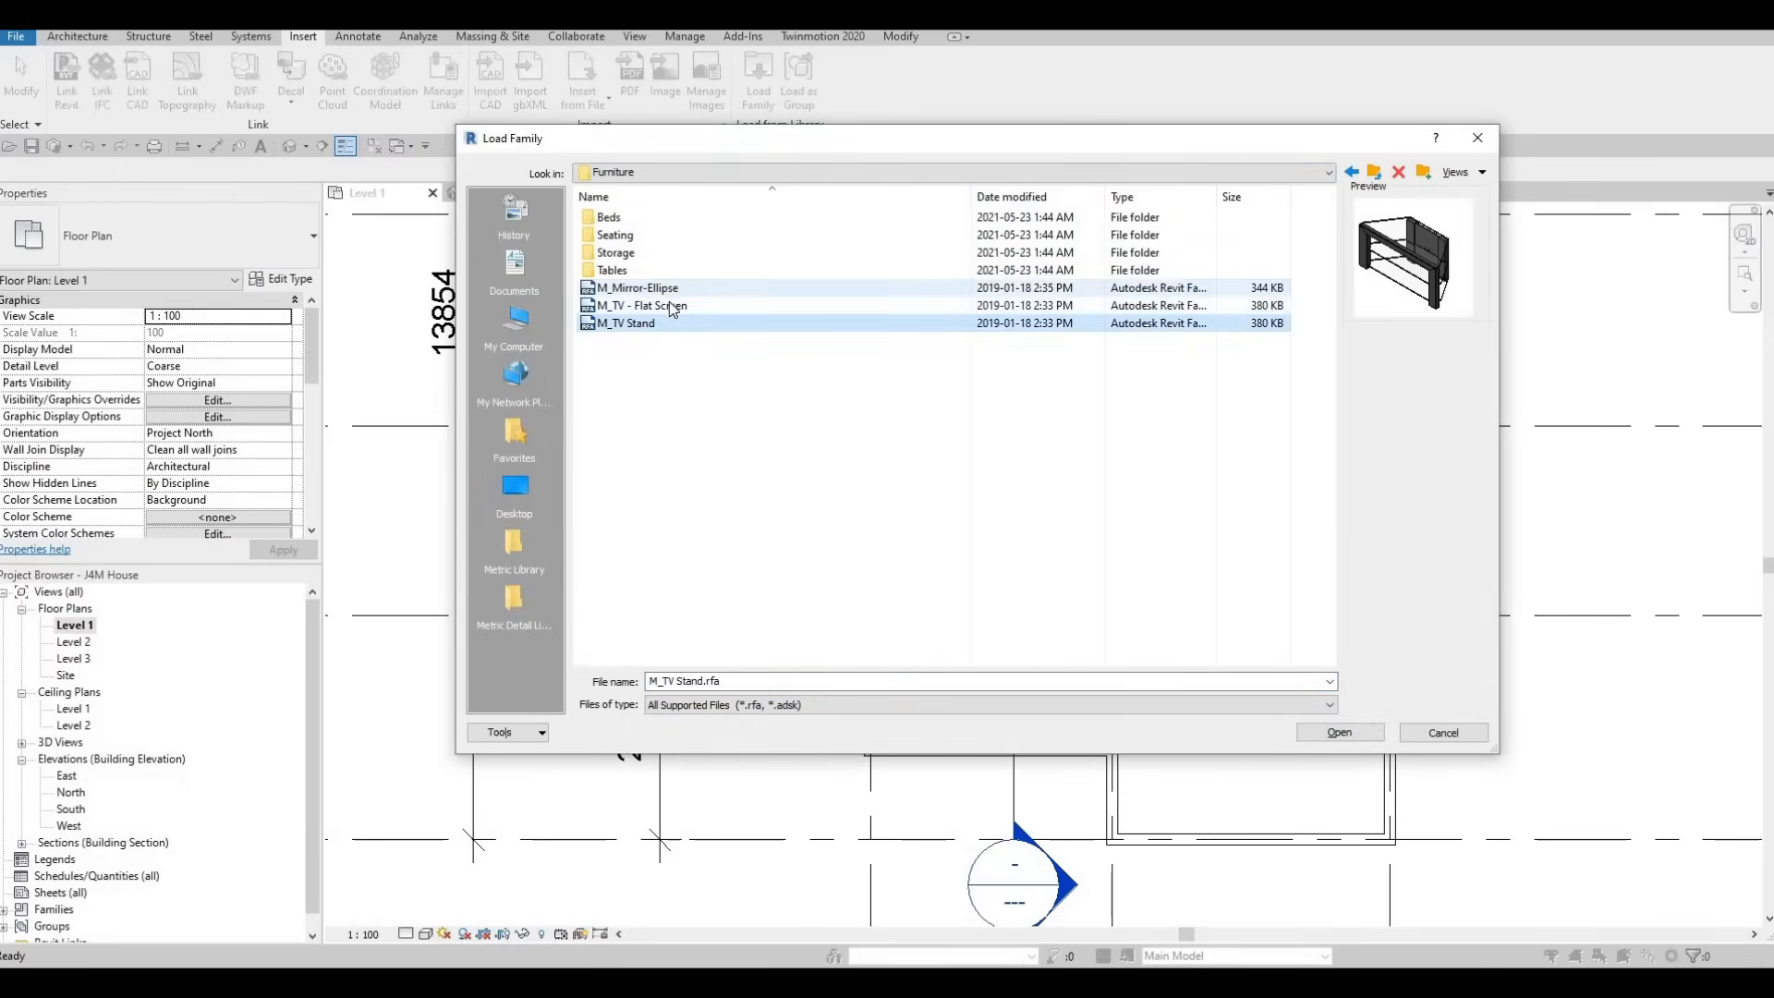
pyautogui.click(674, 287)
pyautogui.click(665, 306)
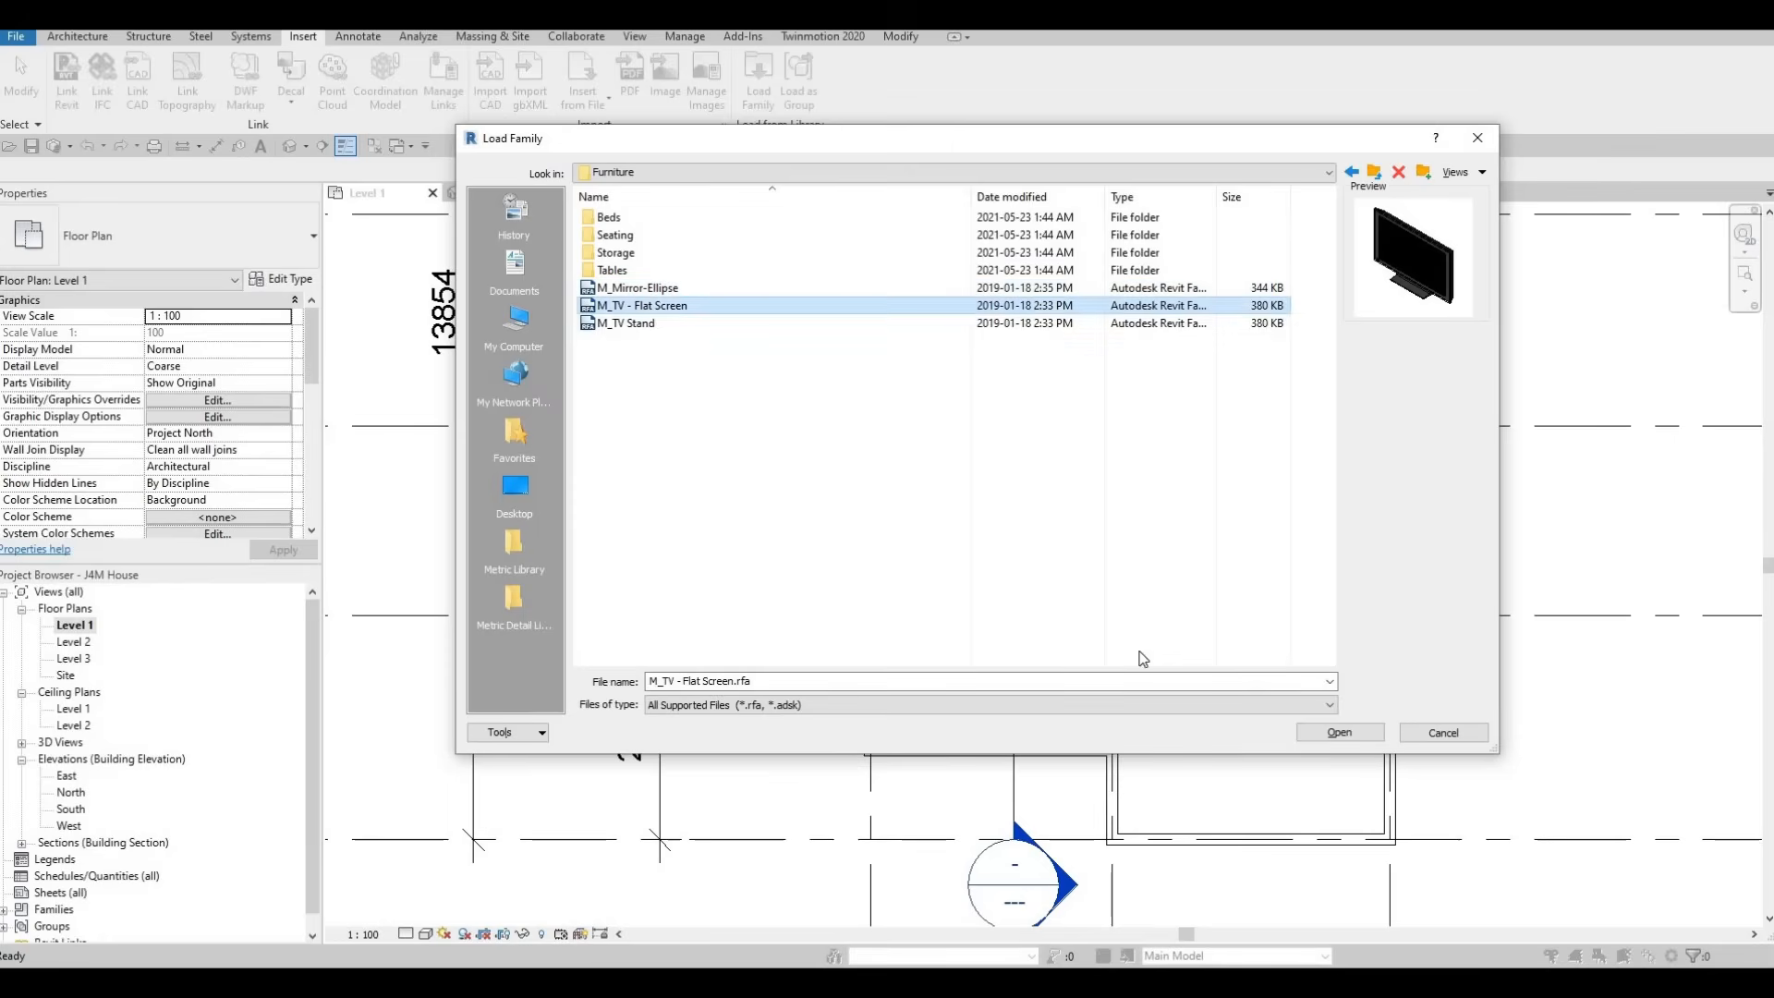
pyautogui.click(1337, 733)
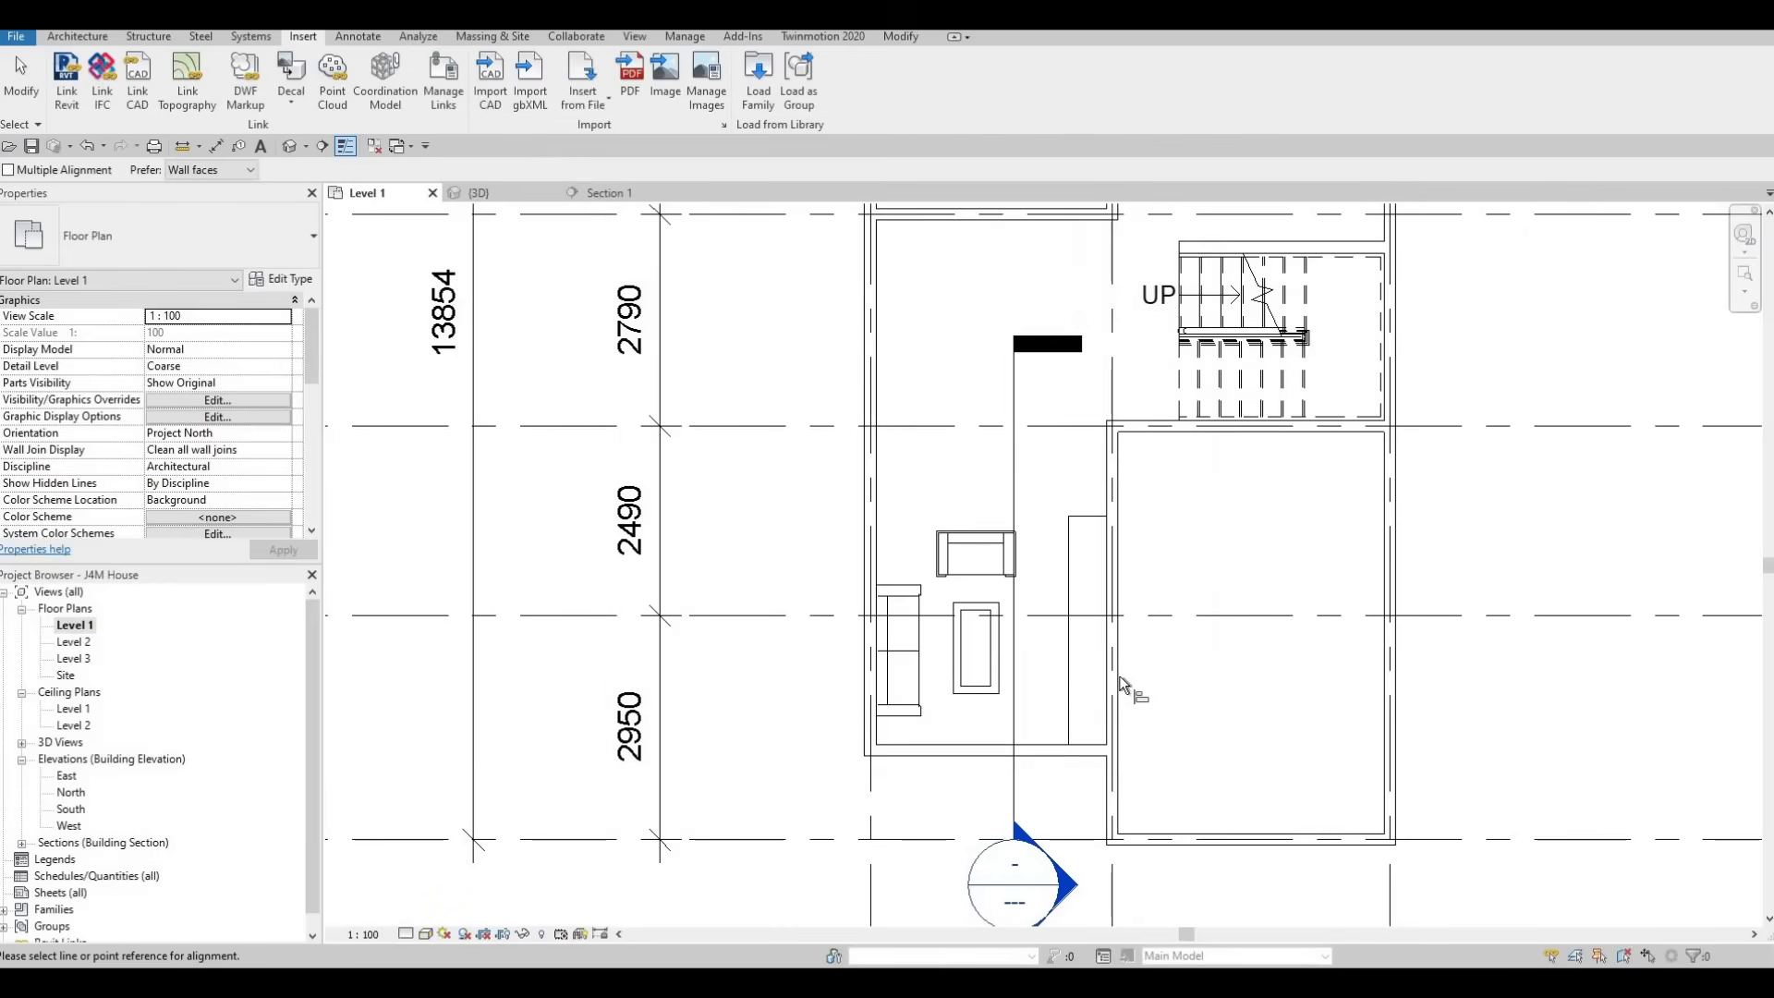
# Place a 0810mm M_TV - Flat Screen on the entertainment center in the Level 1 plan, rotated to face the sofa
pyautogui.press('c')
pyautogui.press('m')
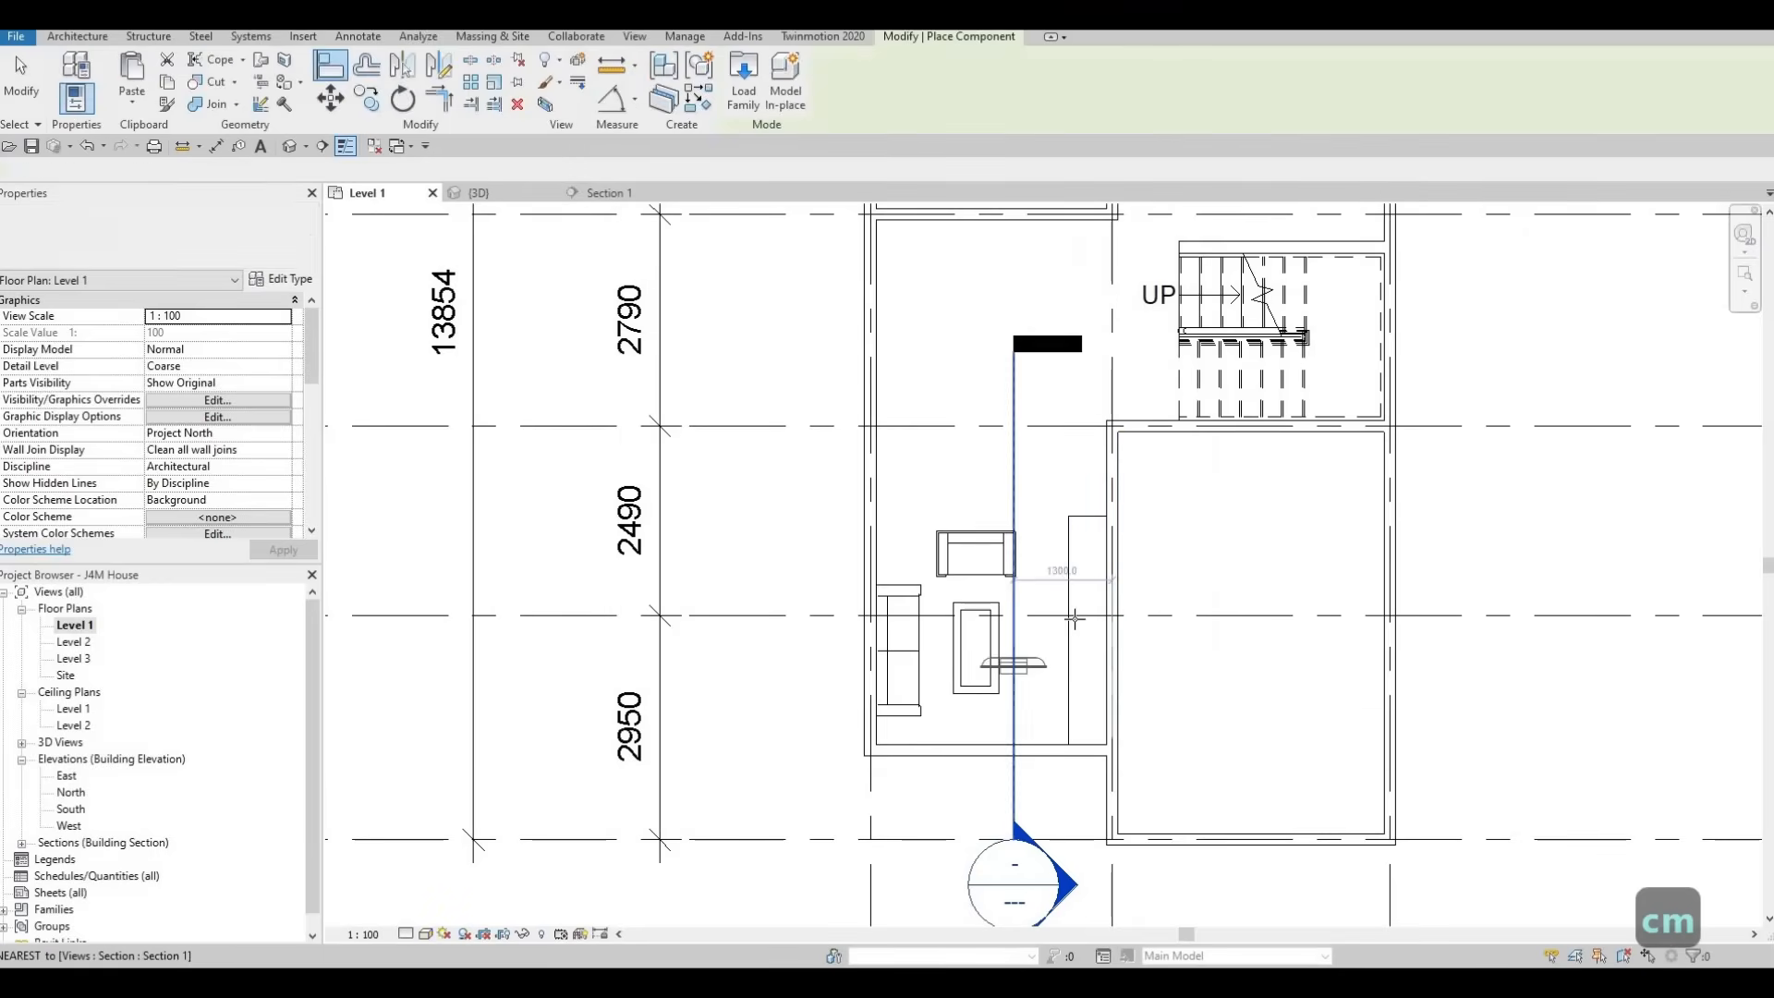
pyautogui.scroll(2, 1053, 621)
pyautogui.press('space')
pyautogui.press('space')
pyautogui.press('space')
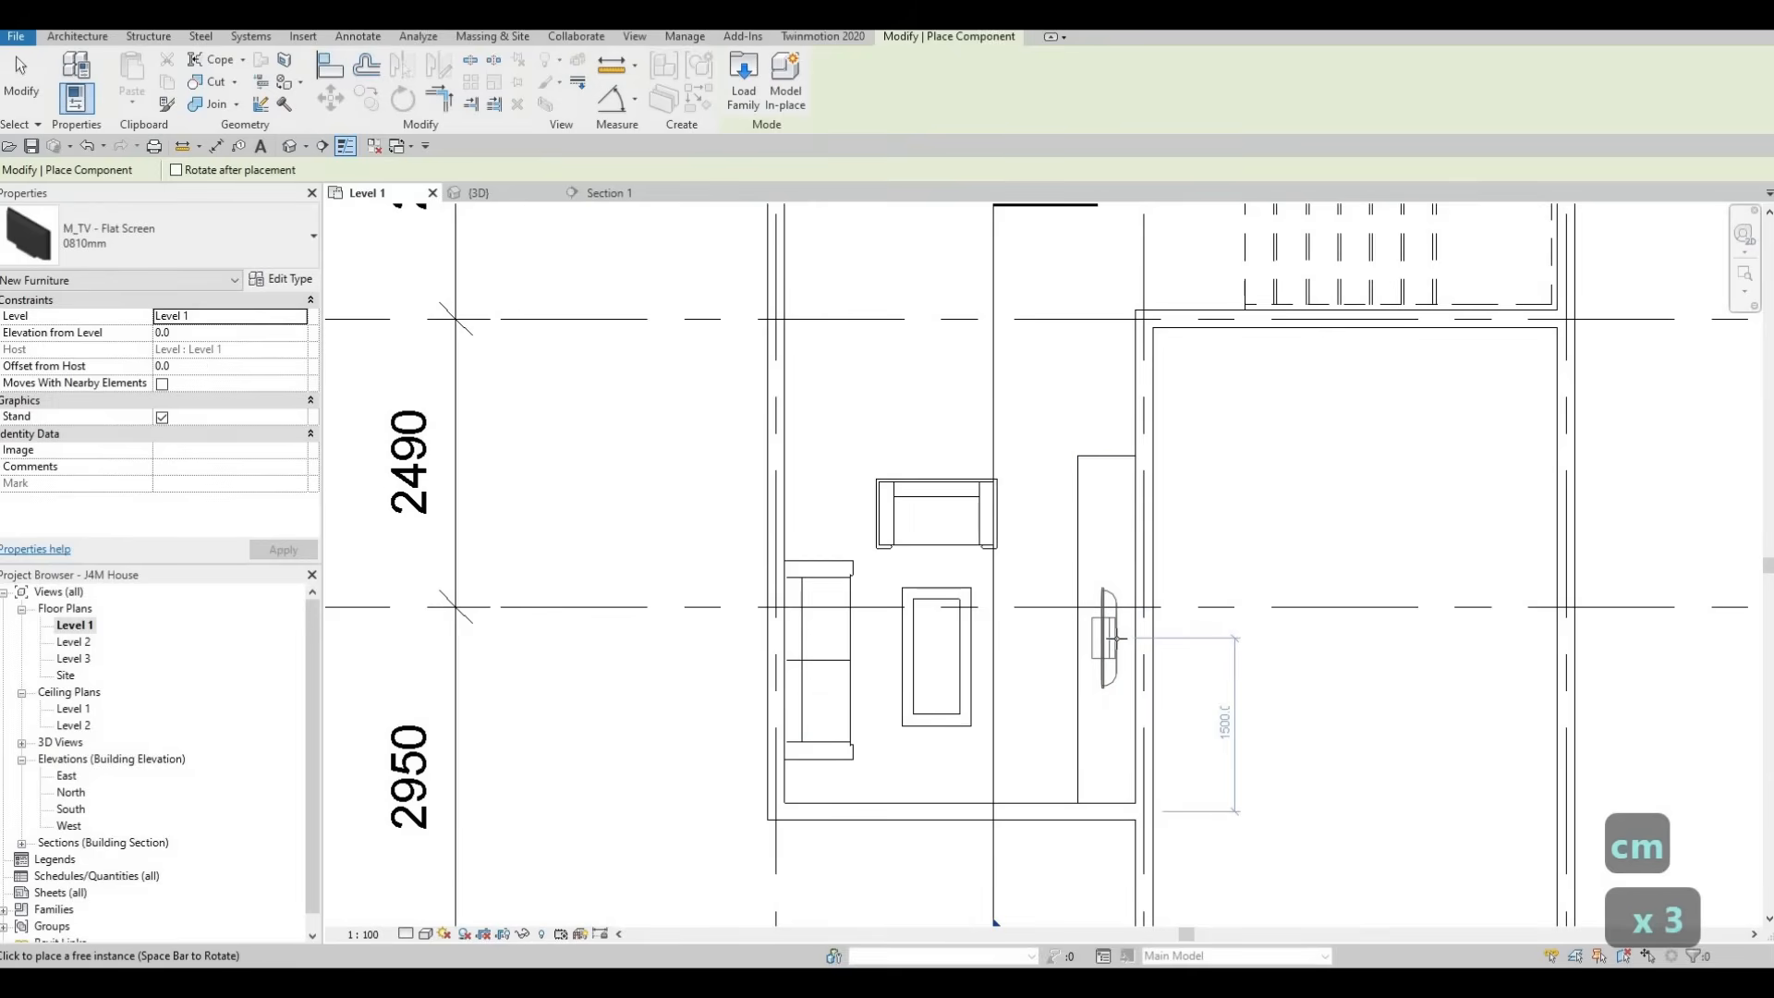
pyautogui.click(1117, 639)
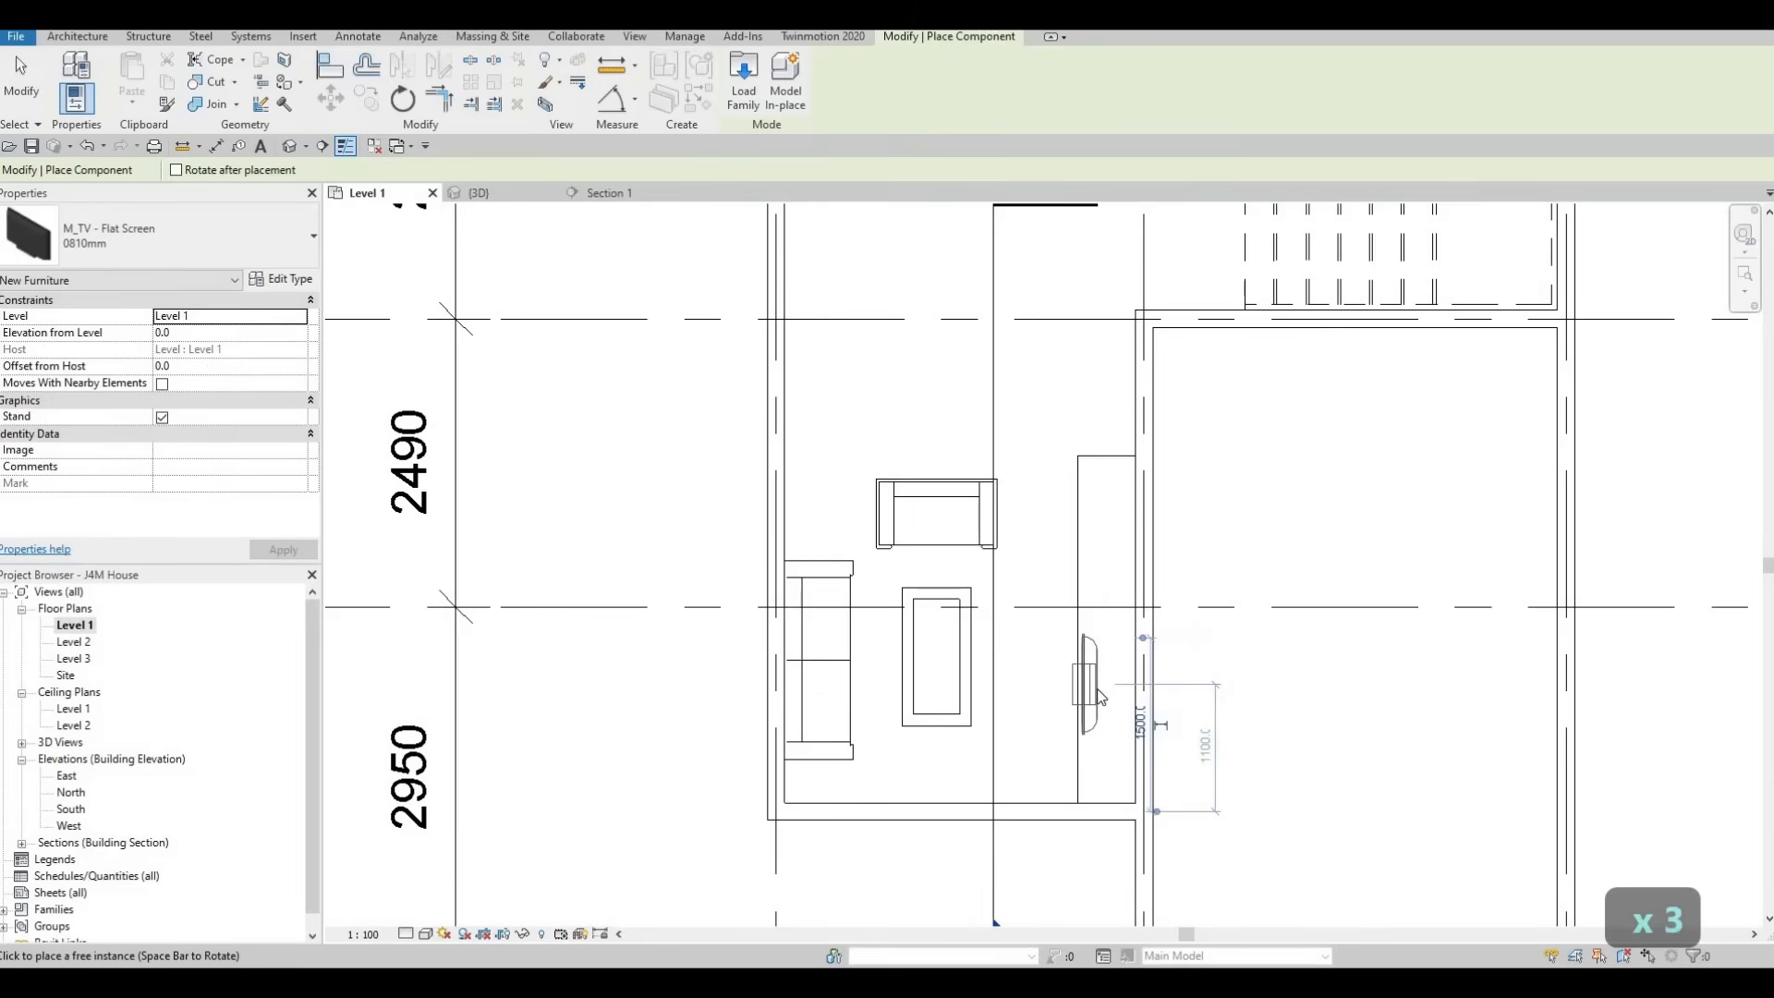
pyautogui.press('Escape')
pyautogui.press('Escape')
pyautogui.press('Escape')
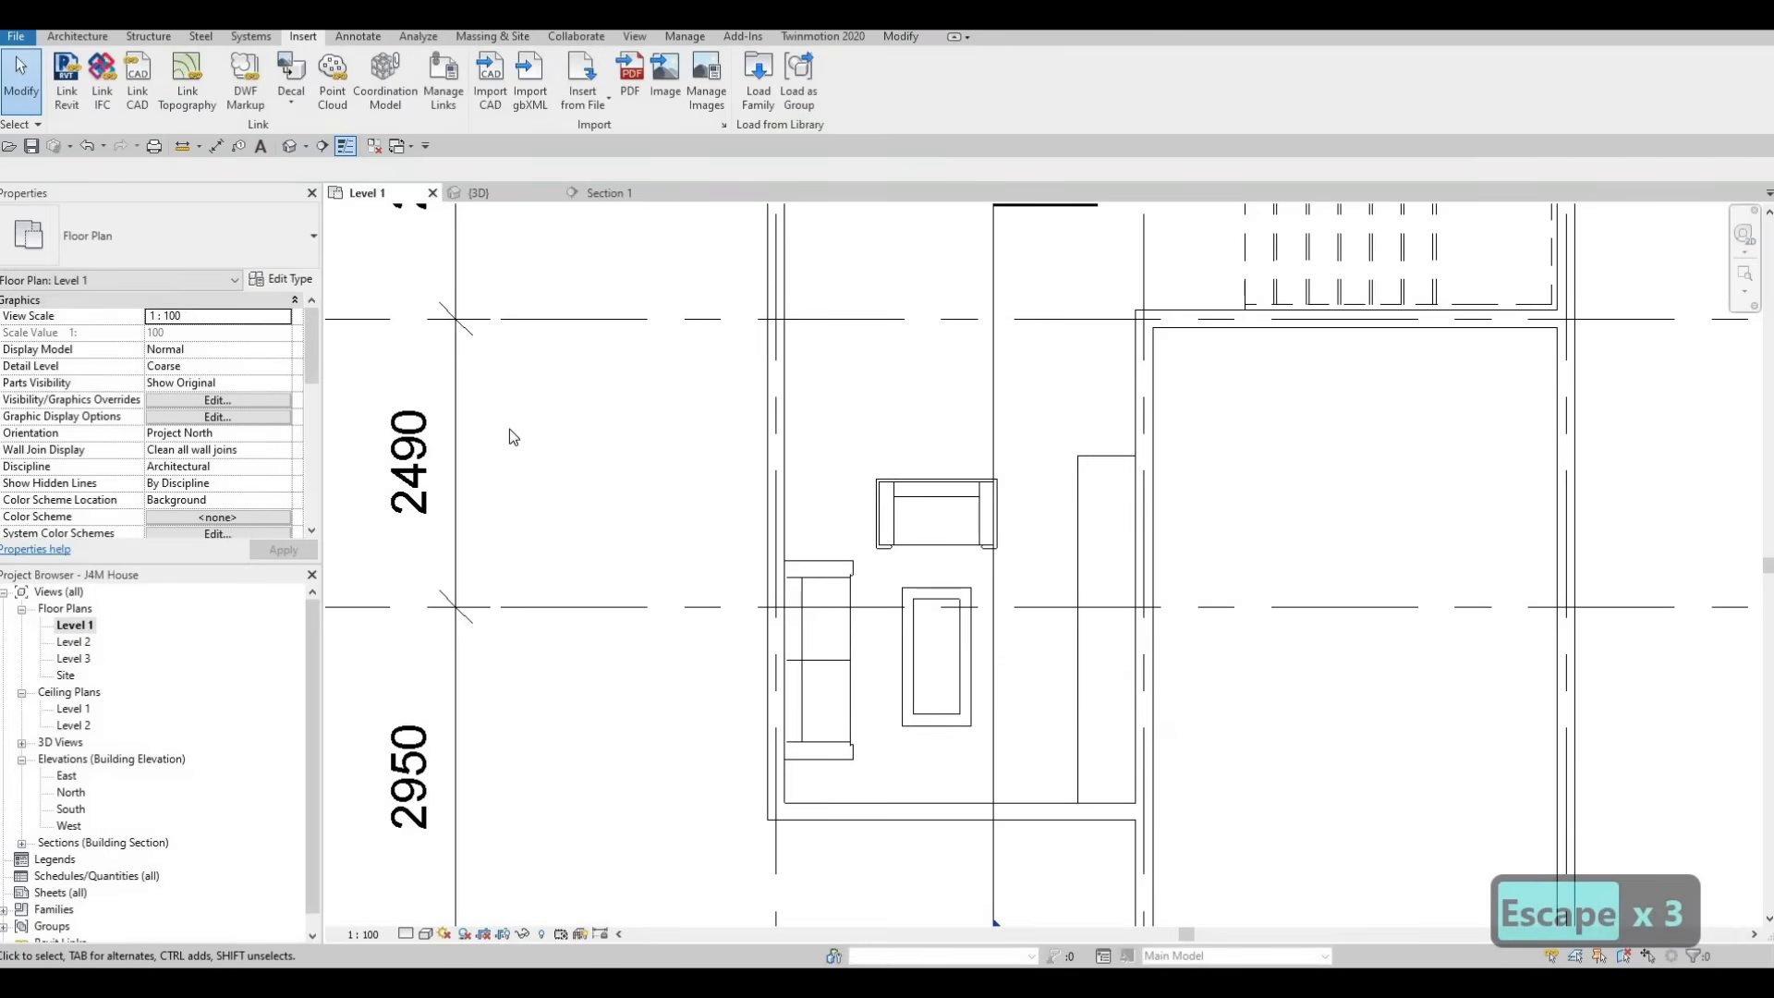
# Open the section view through the living room from its marker and select the flat screen TV
pyautogui.scroll(-5, 508, 457)
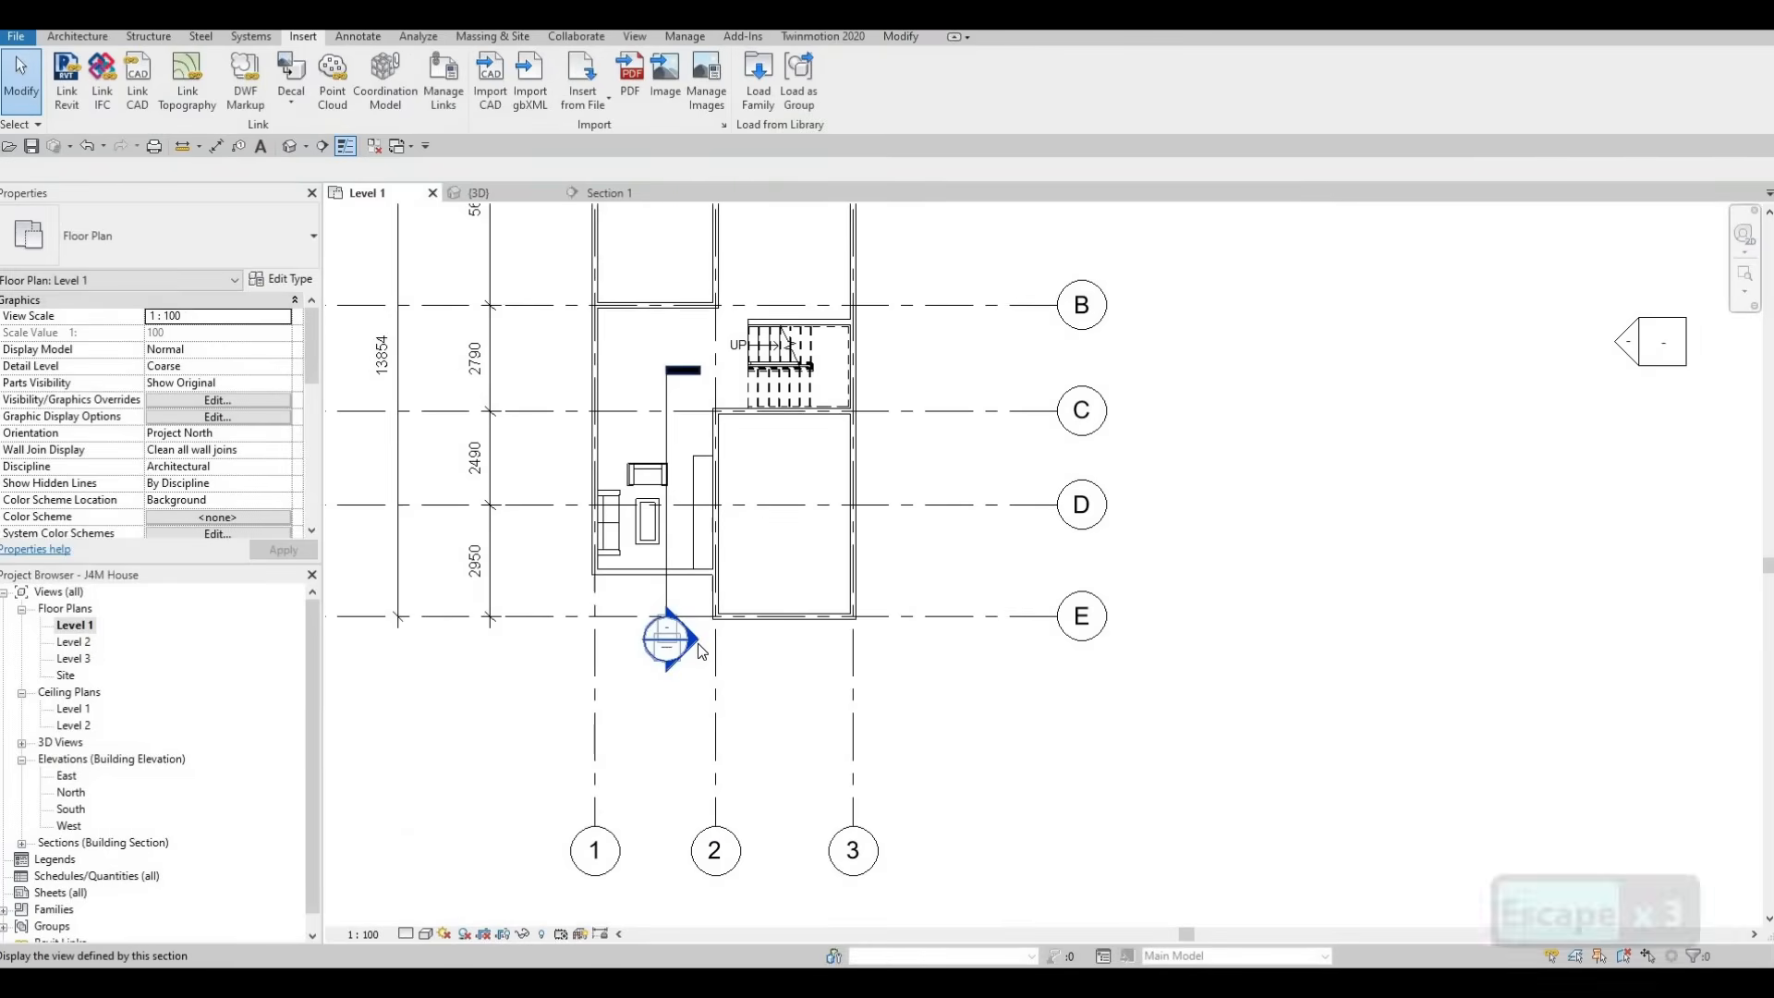
pyautogui.doubleClick(700, 651)
pyautogui.scroll(2, 1058, 739)
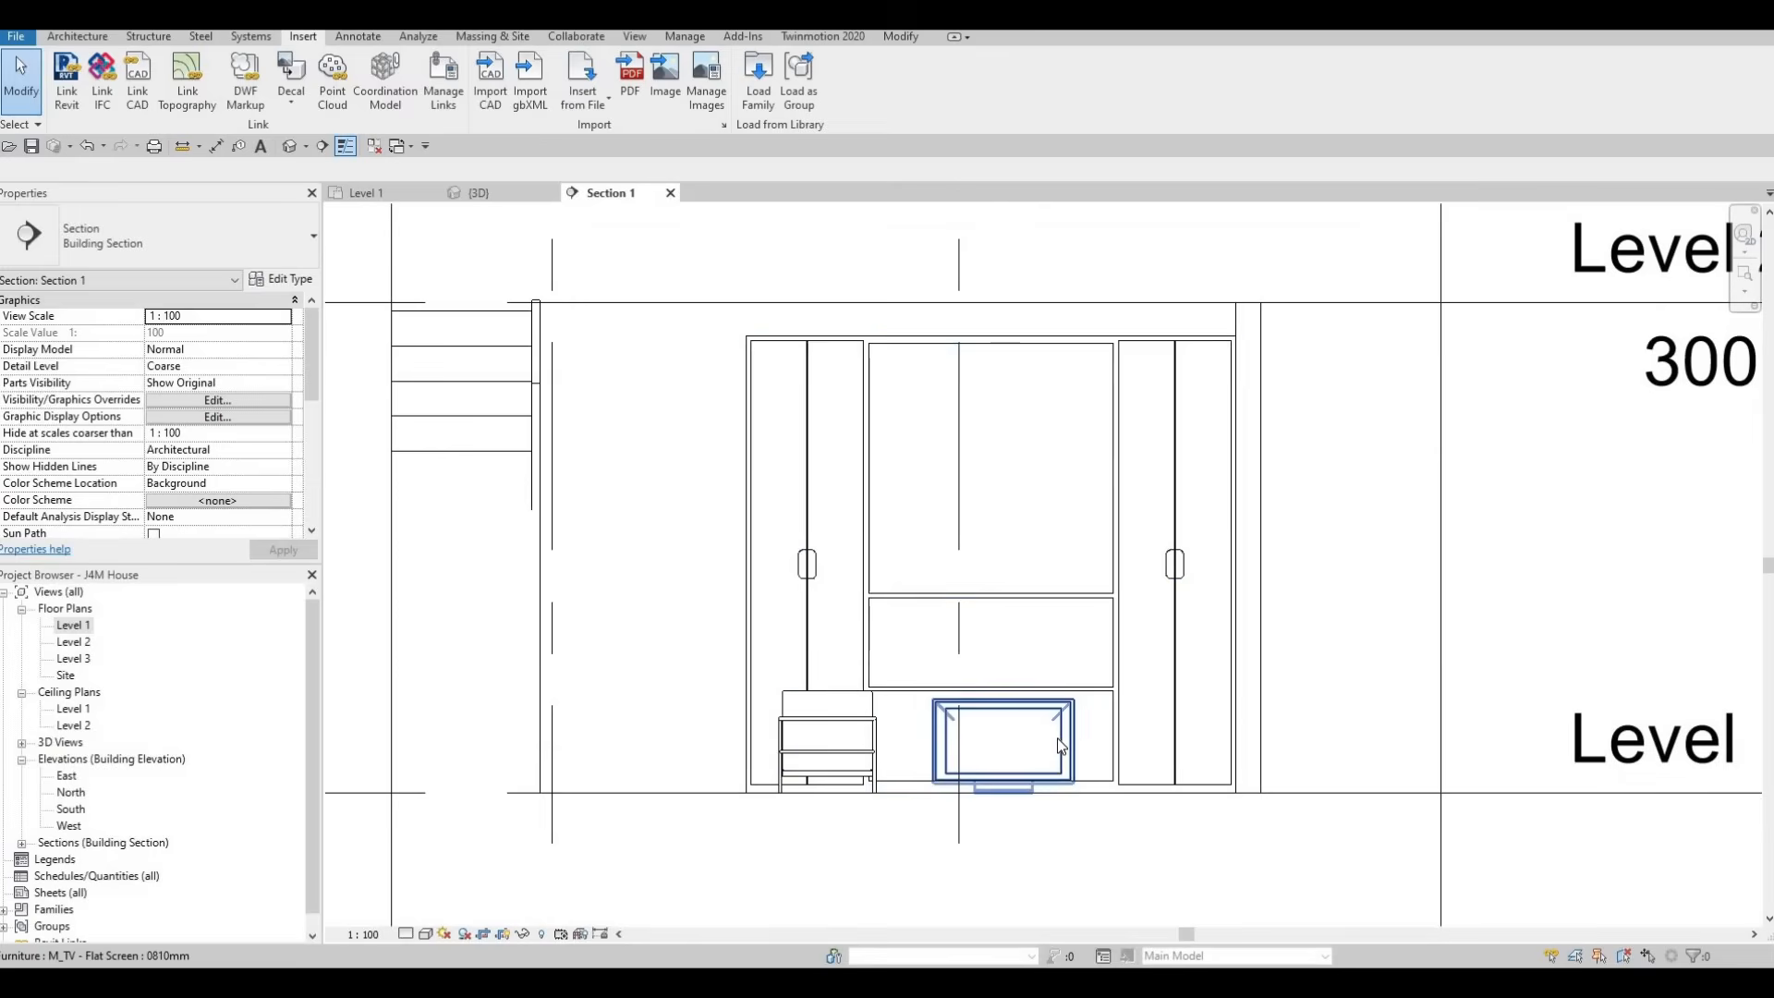
pyautogui.click(1061, 747)
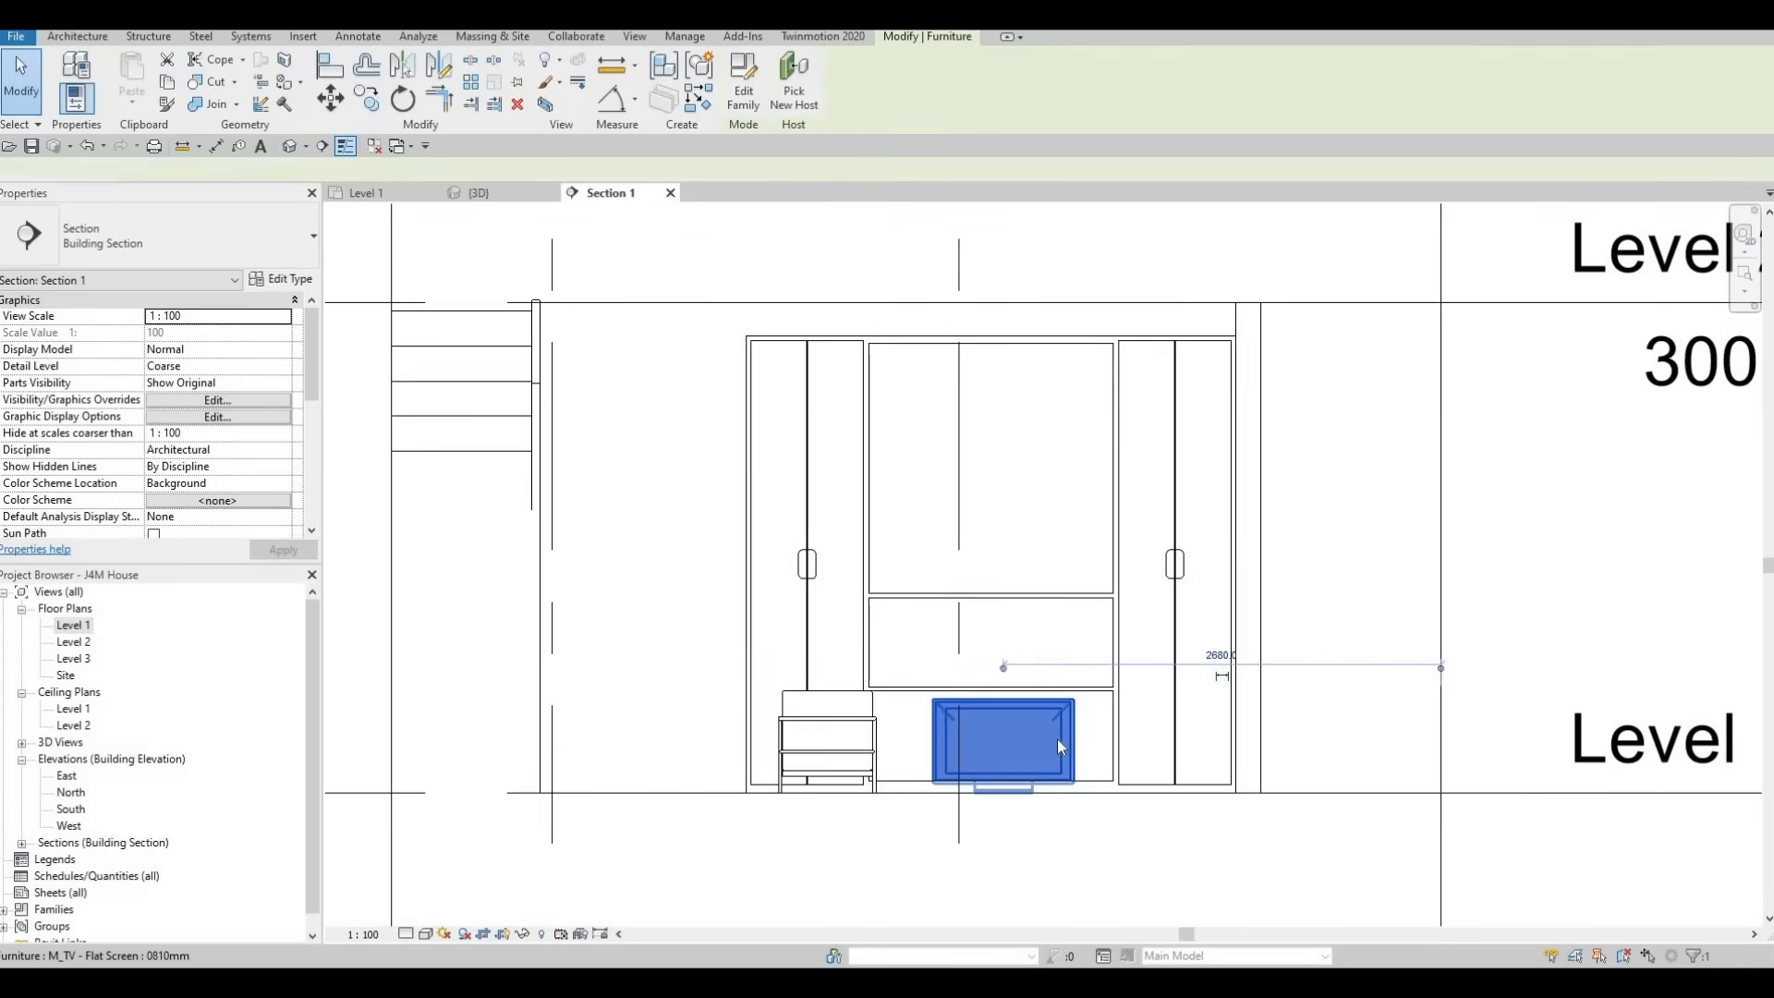
# Align the lower edge of the TV's screen with the bottom of the entertainment center's large upper compartment
pyautogui.press('a')
pyautogui.press('l')
pyautogui.click(968, 601)
pyautogui.scroll(2, 965, 606)
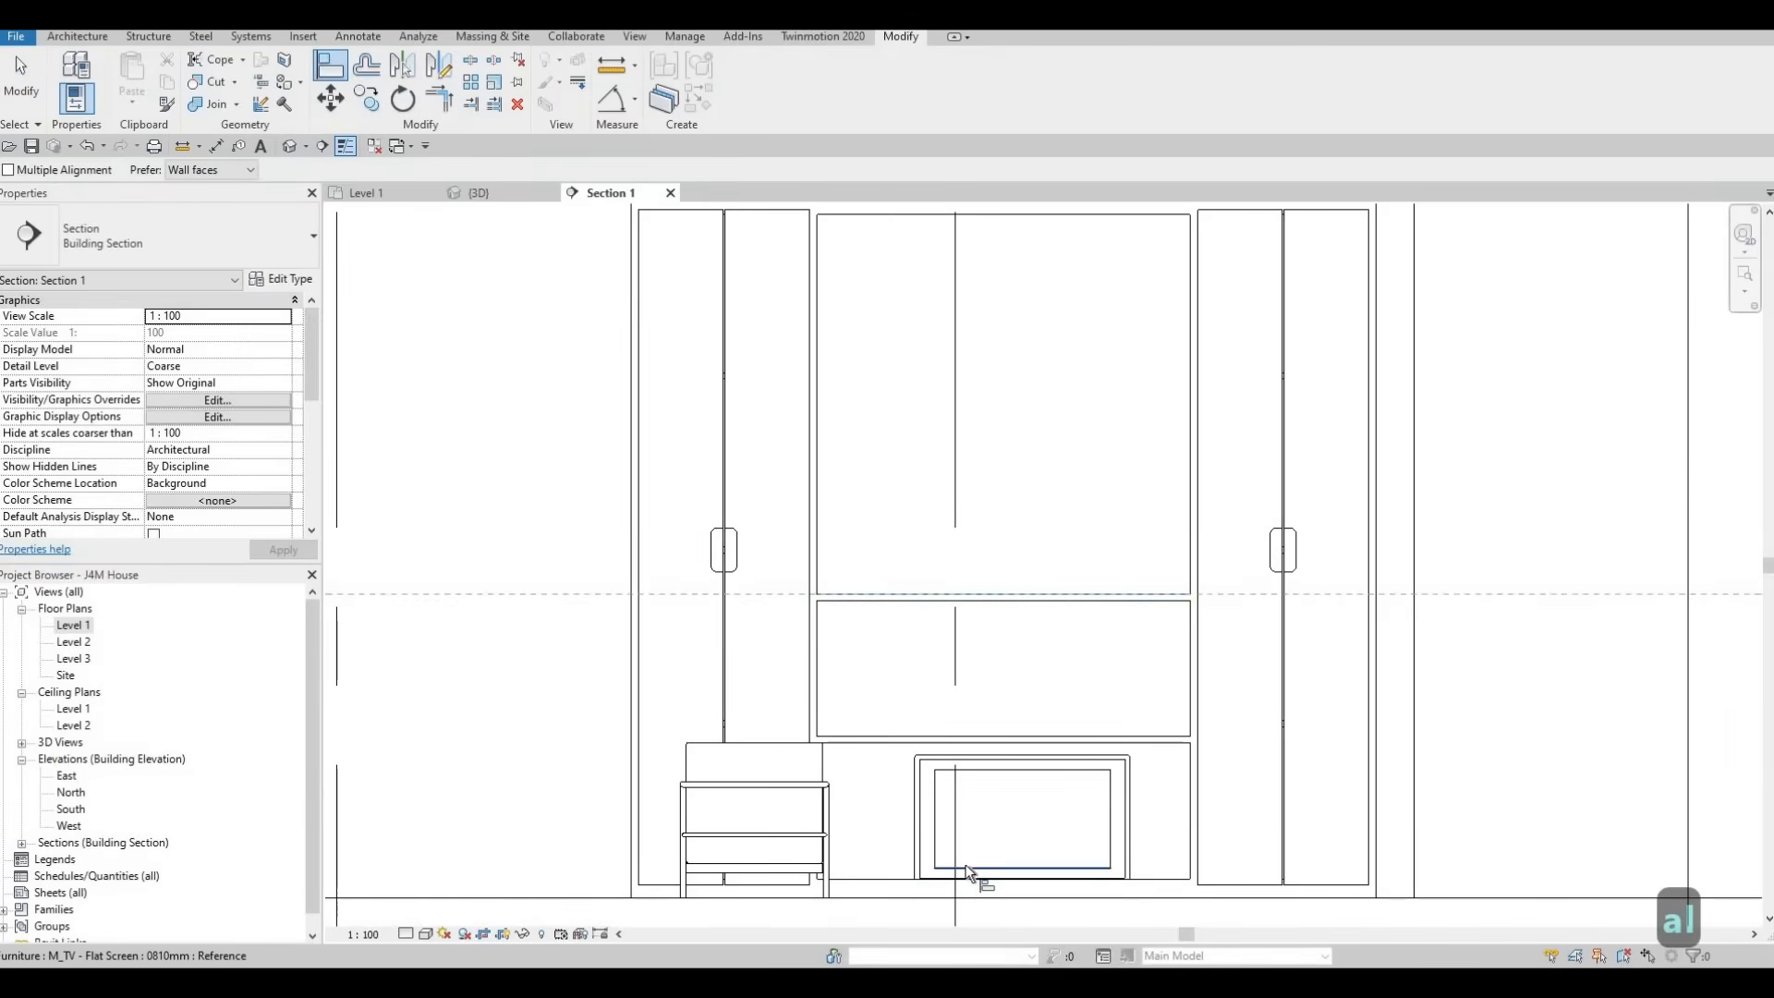
pyautogui.click(1016, 684)
pyautogui.press('Escape')
pyautogui.press('Escape')
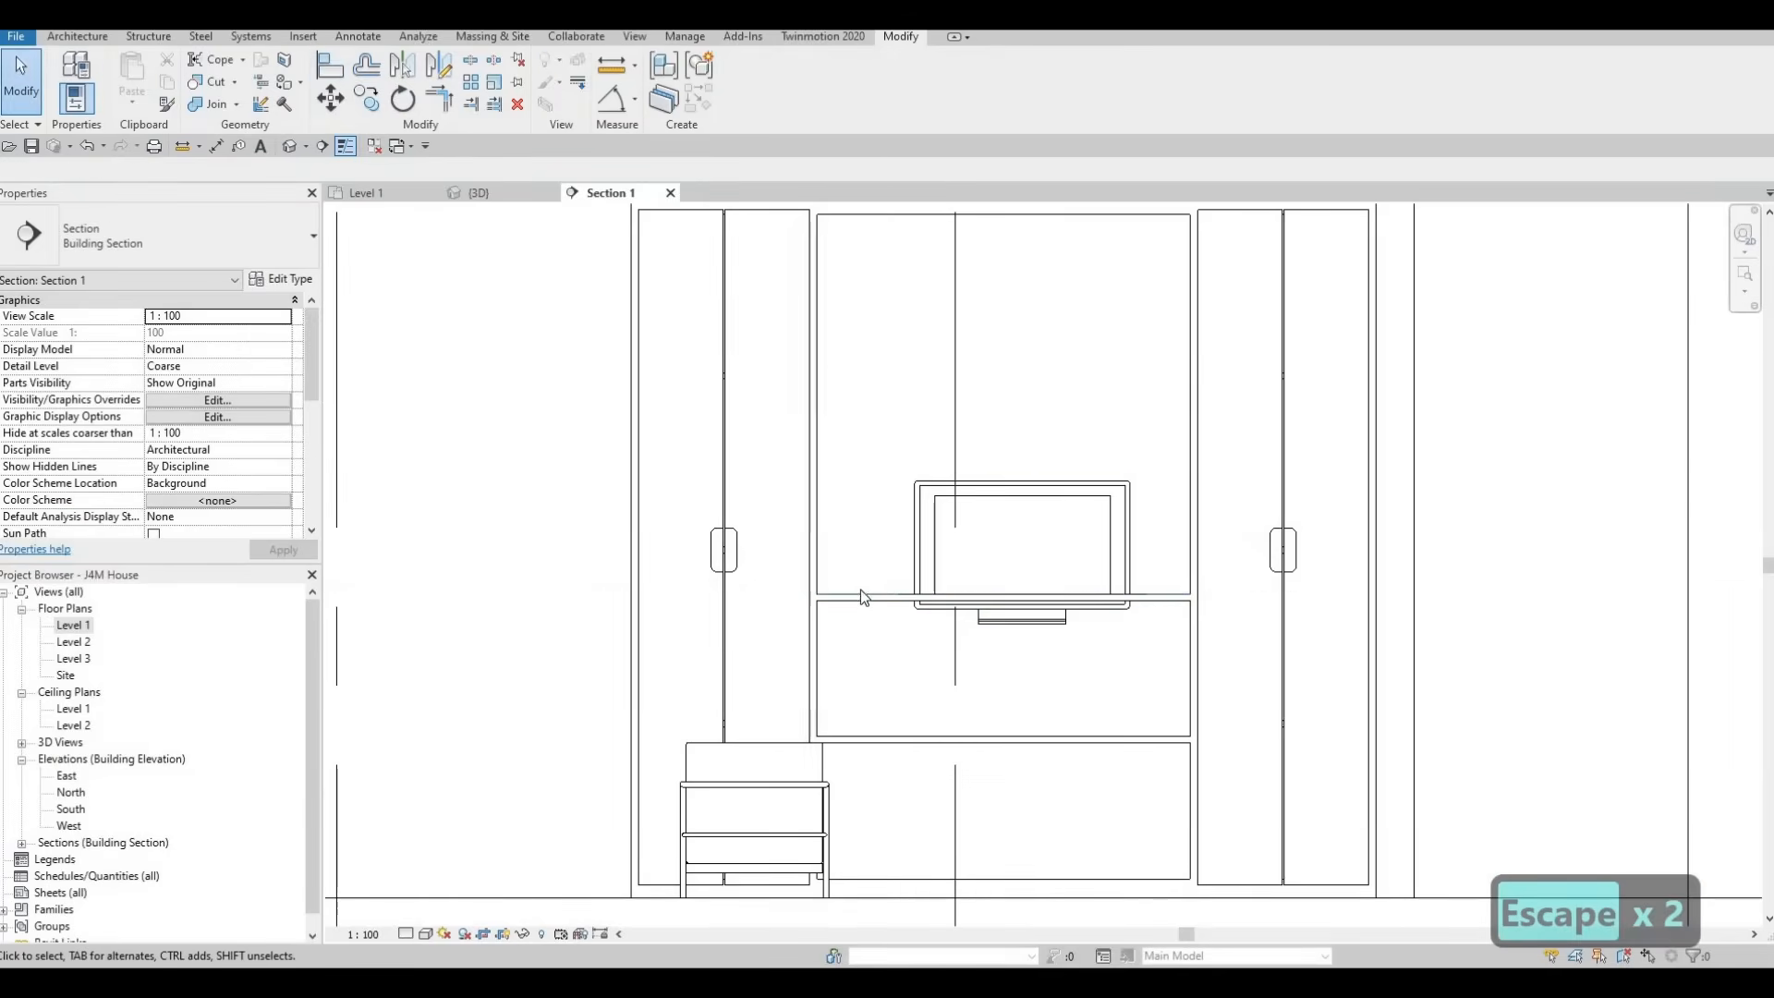
# Align the base of the TV stand with the bottom of the entertainment center's large upper compartment
pyautogui.press('a')
pyautogui.press('l')
pyautogui.scroll(2, 879, 555)
pyautogui.click(893, 593)
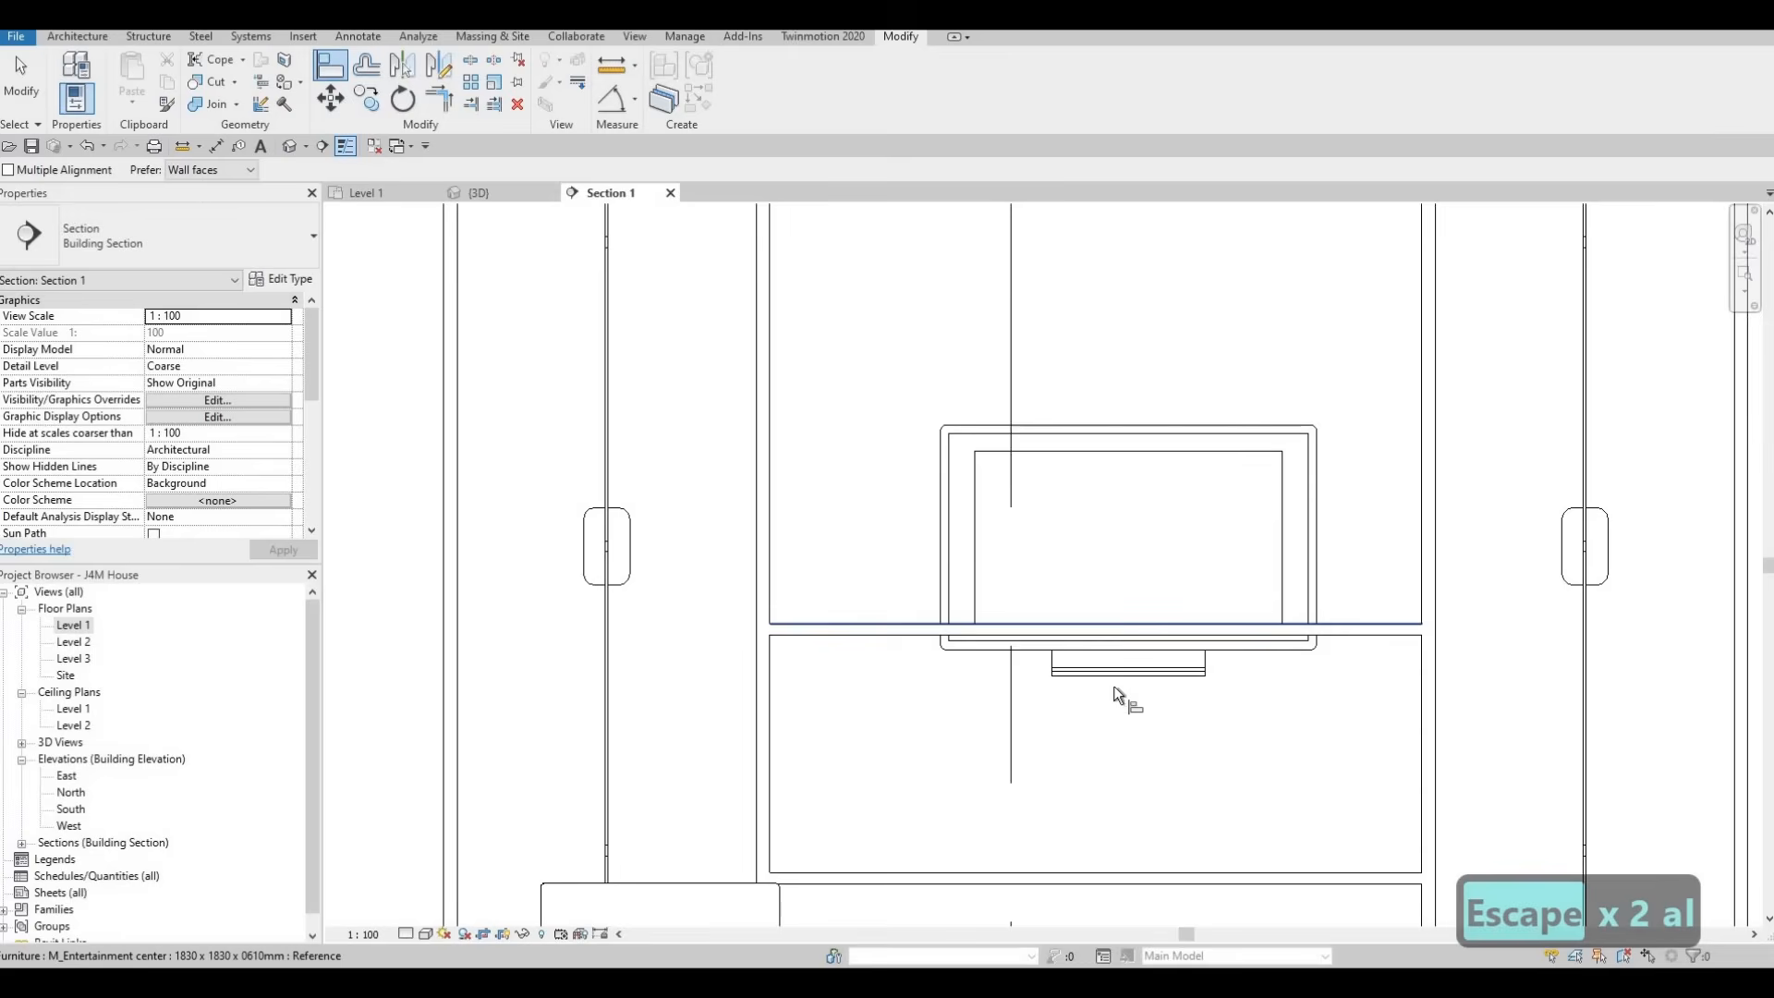
pyautogui.click(1055, 677)
pyautogui.scroll(-2, 1041, 682)
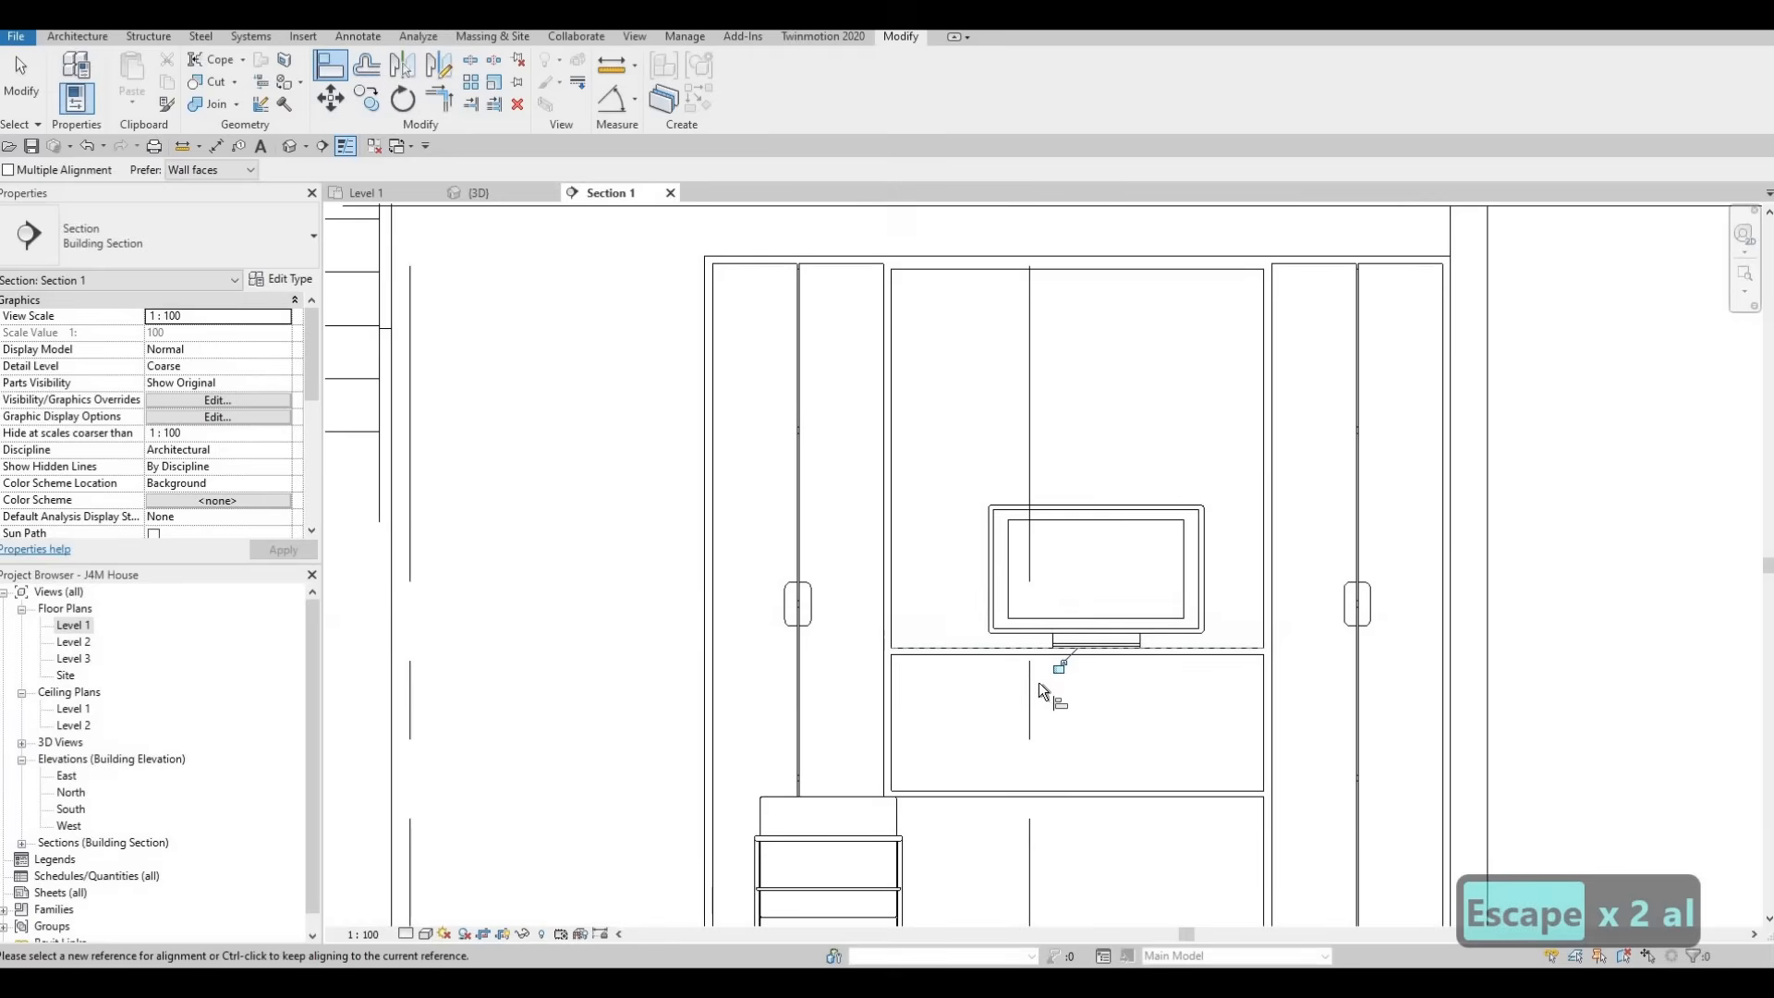
pyautogui.press('Escape')
pyautogui.press('Escape')
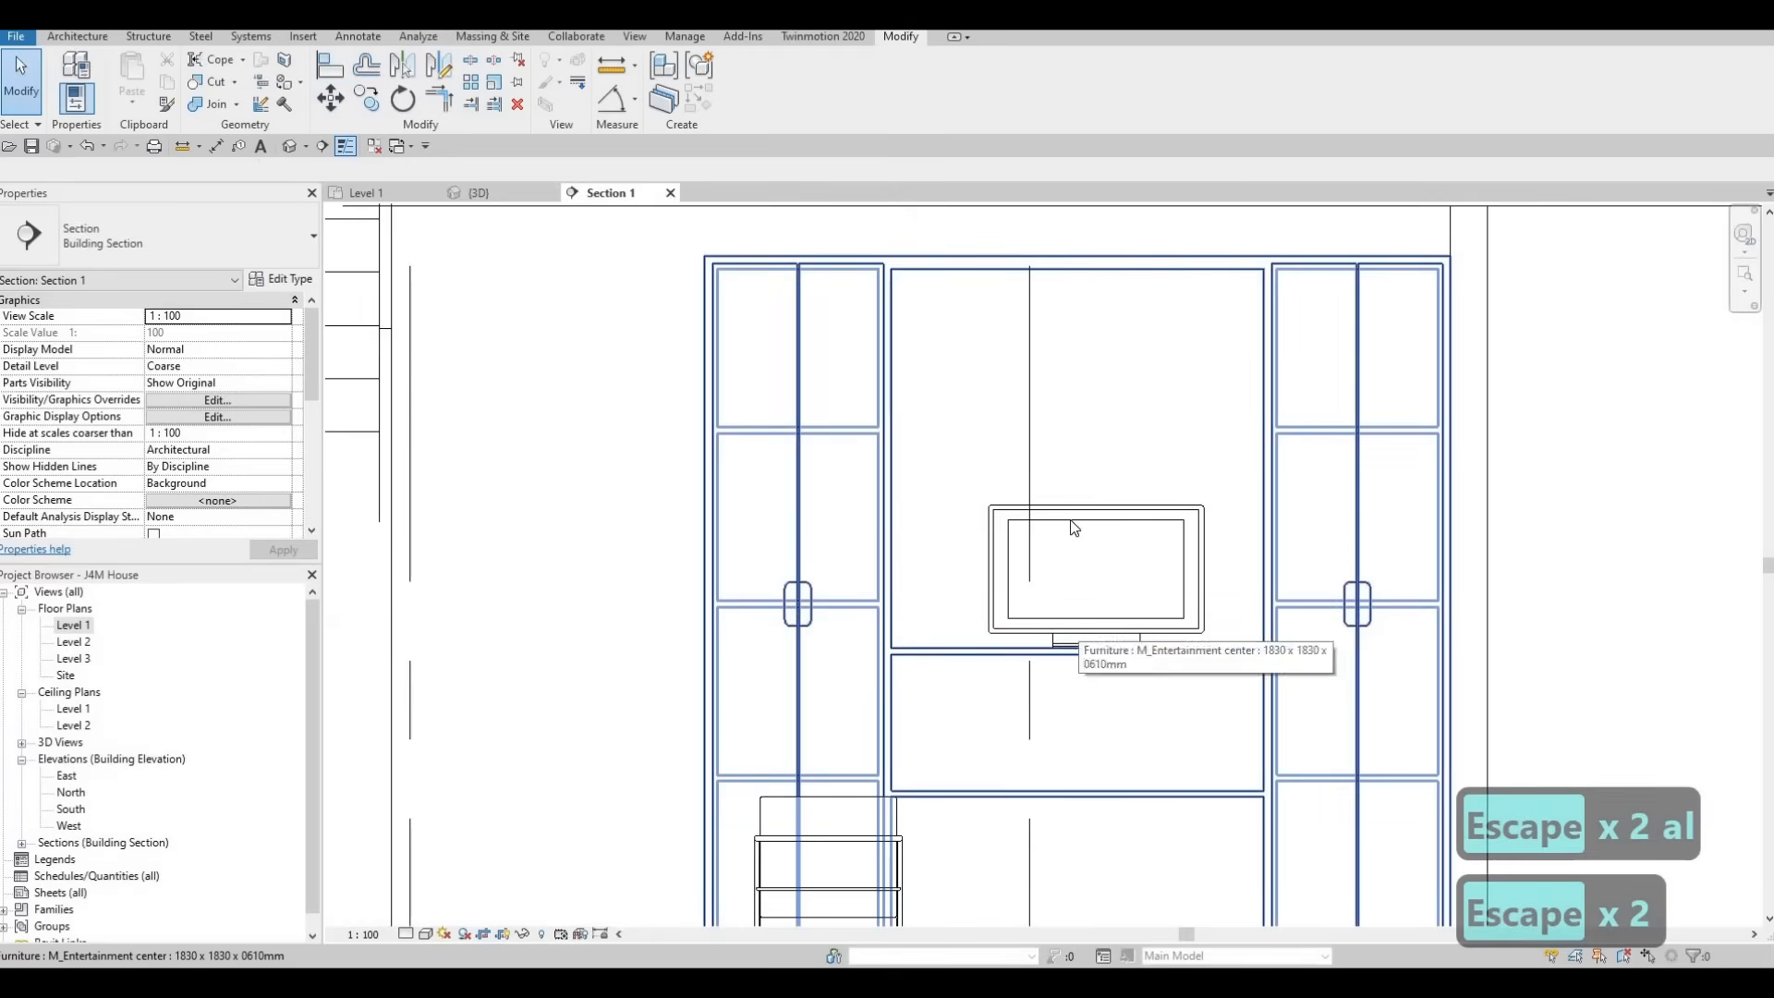
# Change the type of the placed TV to M_TV - Flat Screen 1270mm
pyautogui.click(1065, 526)
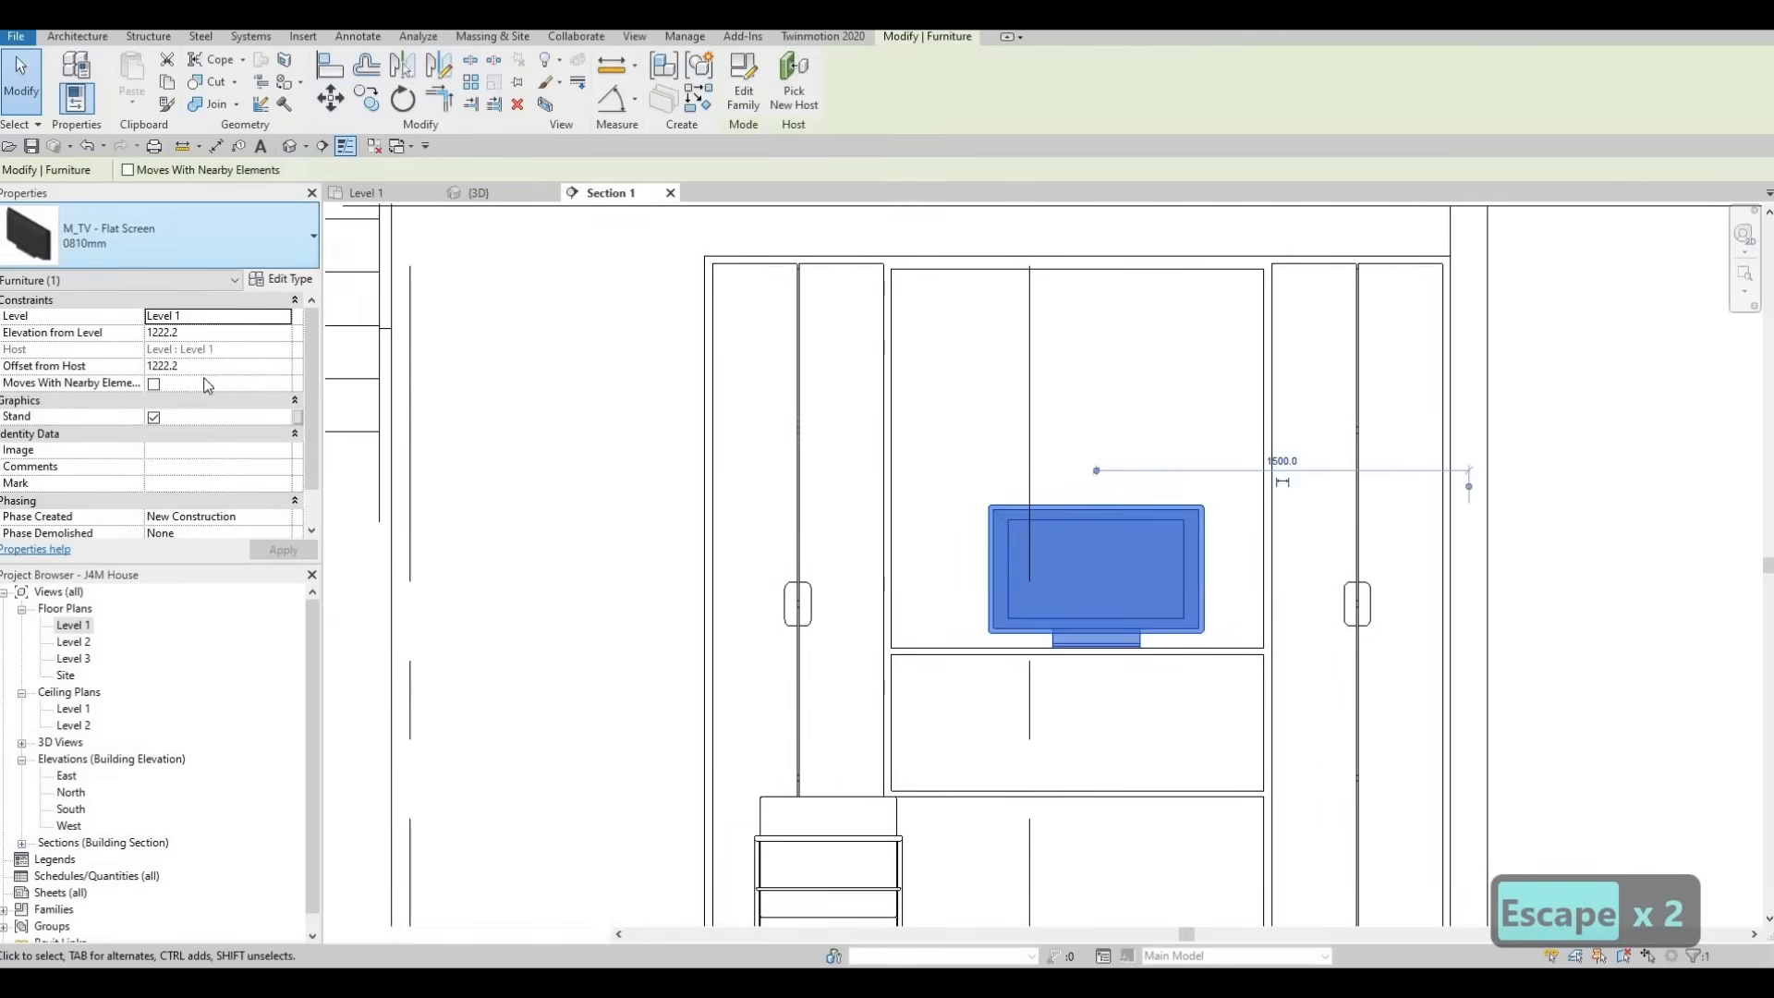
pyautogui.click(263, 236)
pyautogui.scroll(-1, 139, 529)
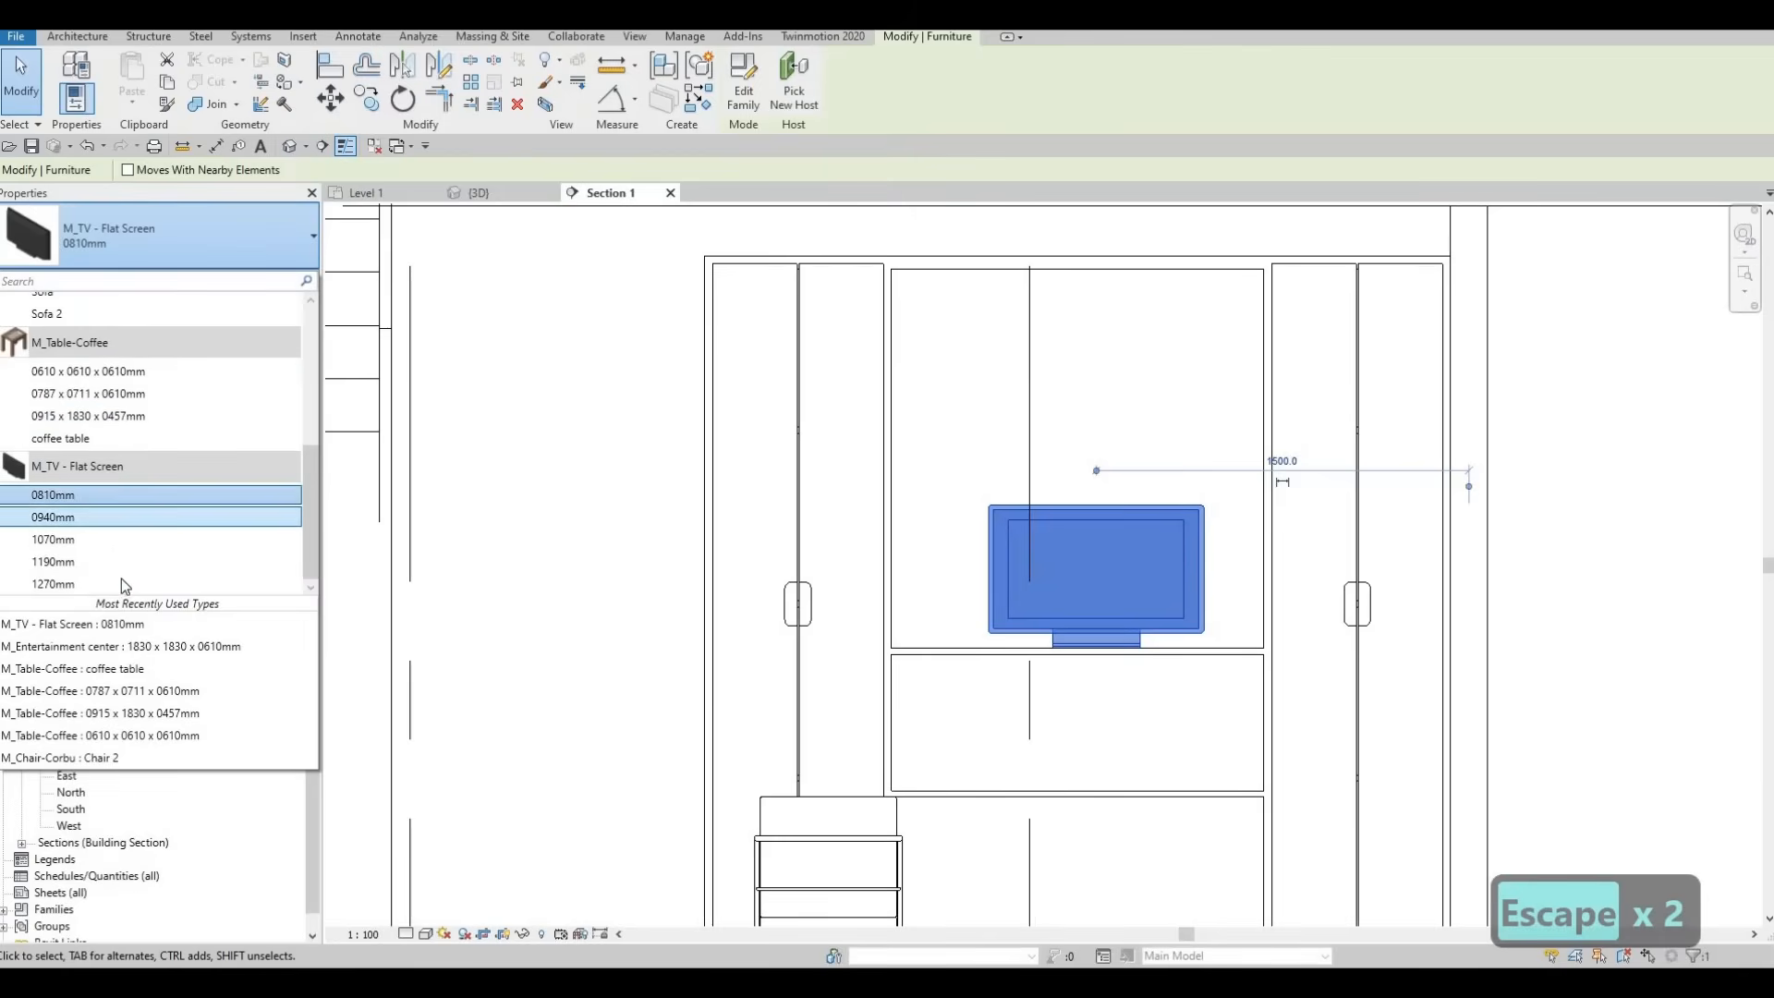
pyautogui.click(120, 581)
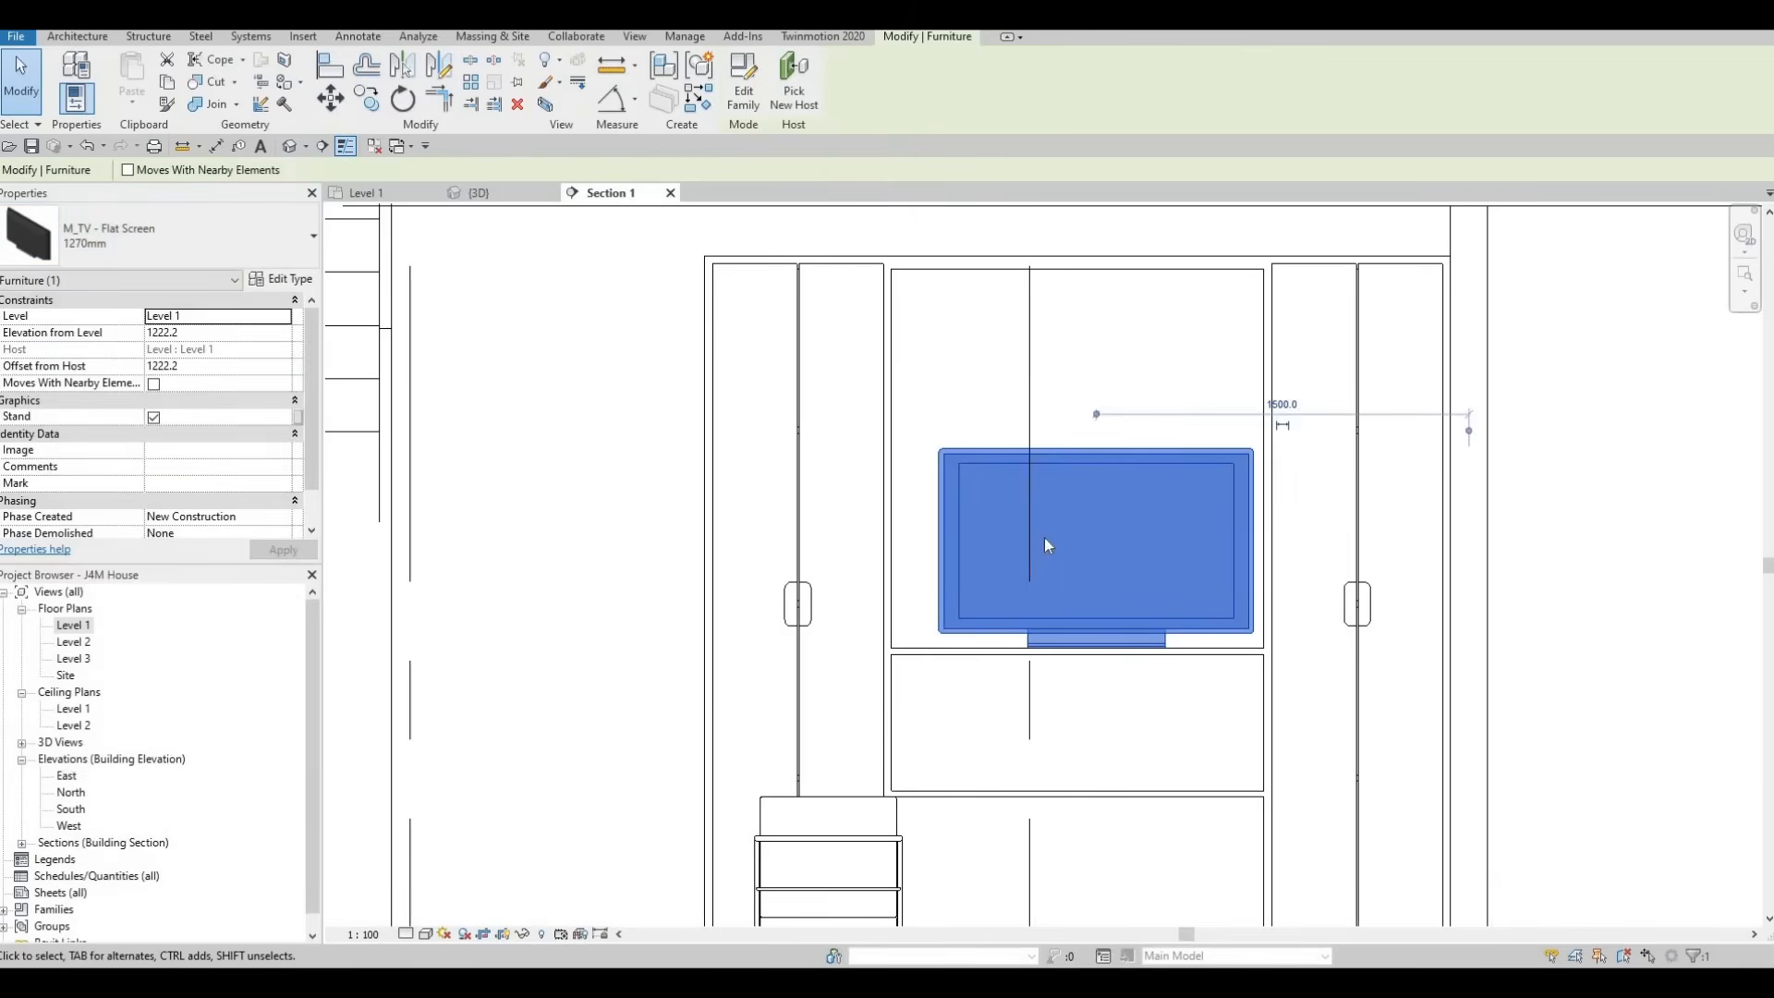
pyautogui.press('Escape')
pyautogui.press('Escape')
# Nudge the TV to the left to centre it in the entertainment center's upper compartment, and check its type properties
pyautogui.click(1135, 452)
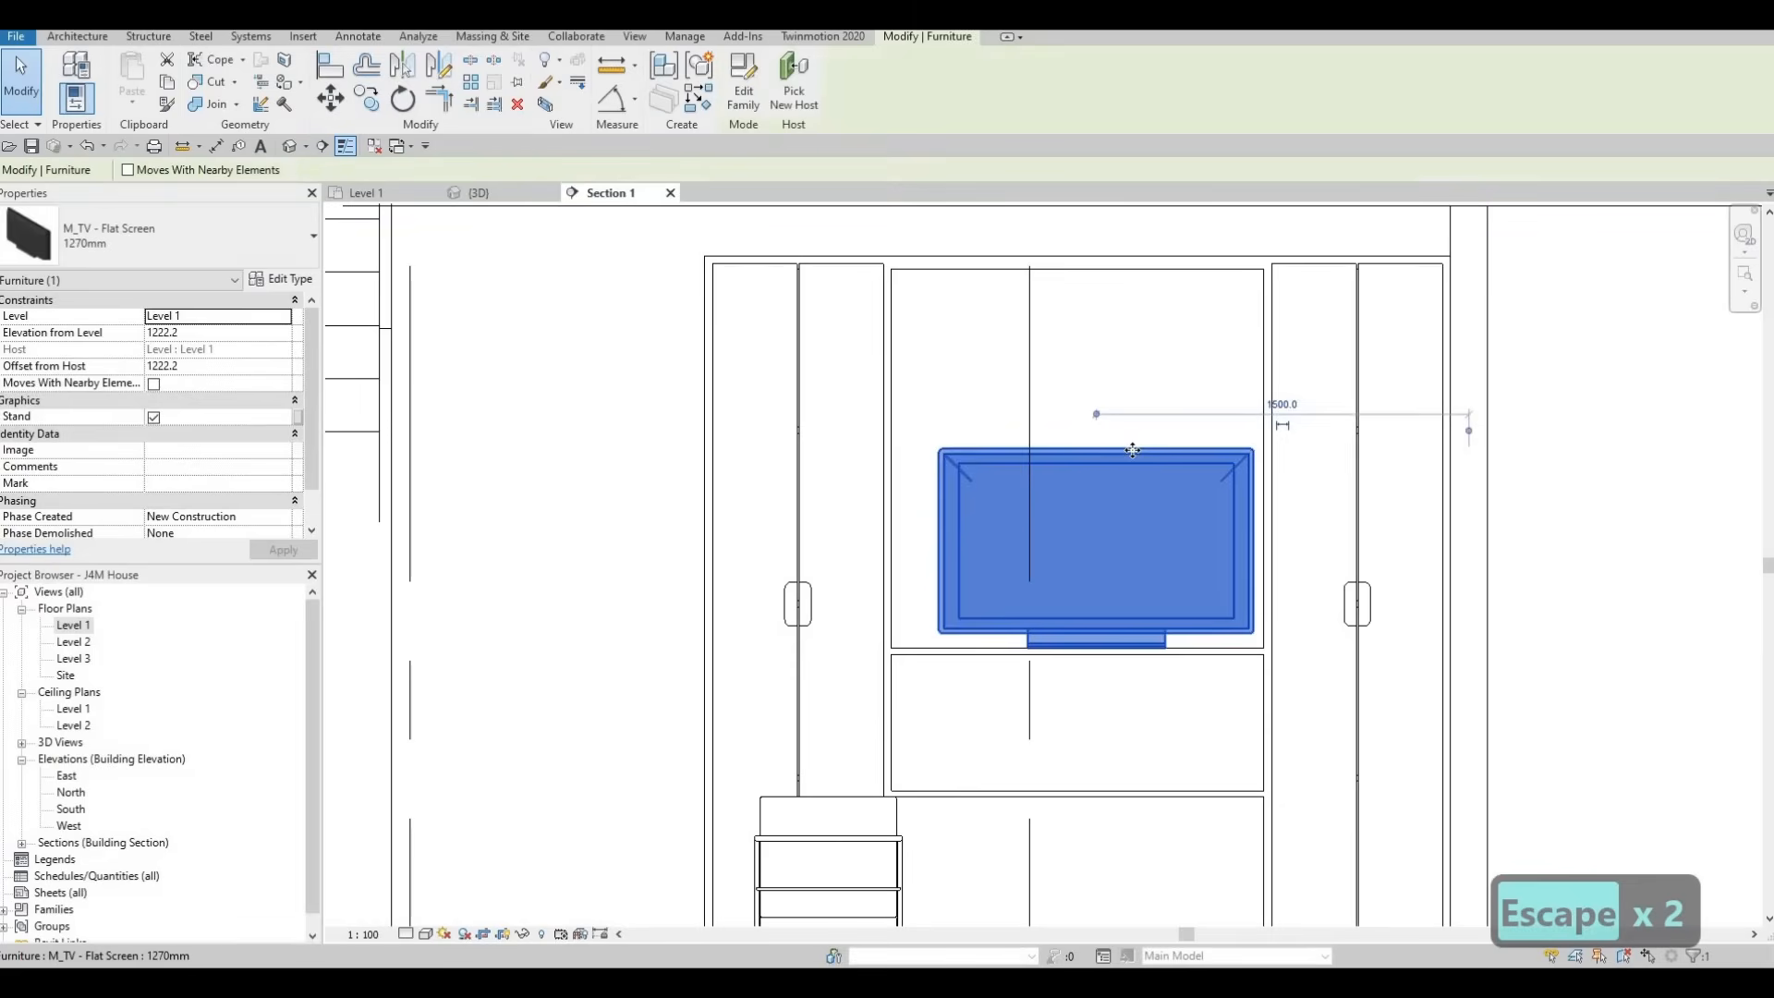
pyautogui.press('Left')
pyautogui.press('Left')
pyautogui.press('Left')
pyautogui.press('Left')
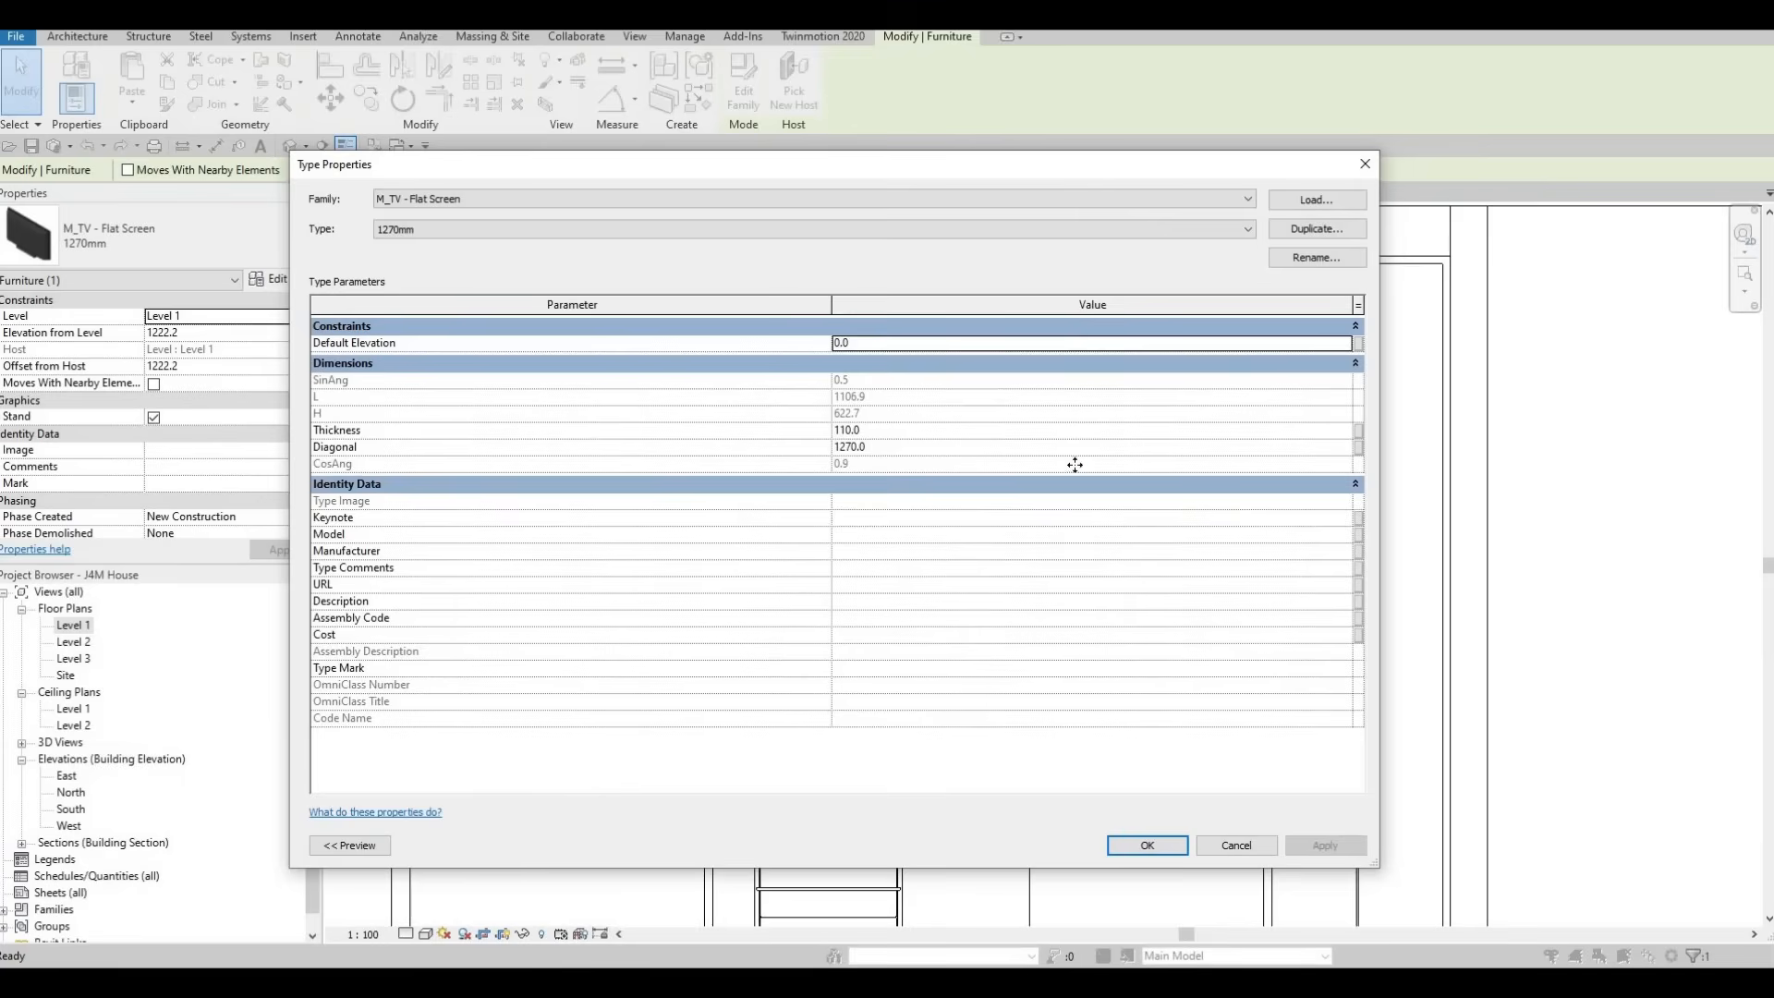
pyautogui.press('Escape')
pyautogui.press('Escape')
pyautogui.press('Escape')
pyautogui.scroll(3, 982, 397)
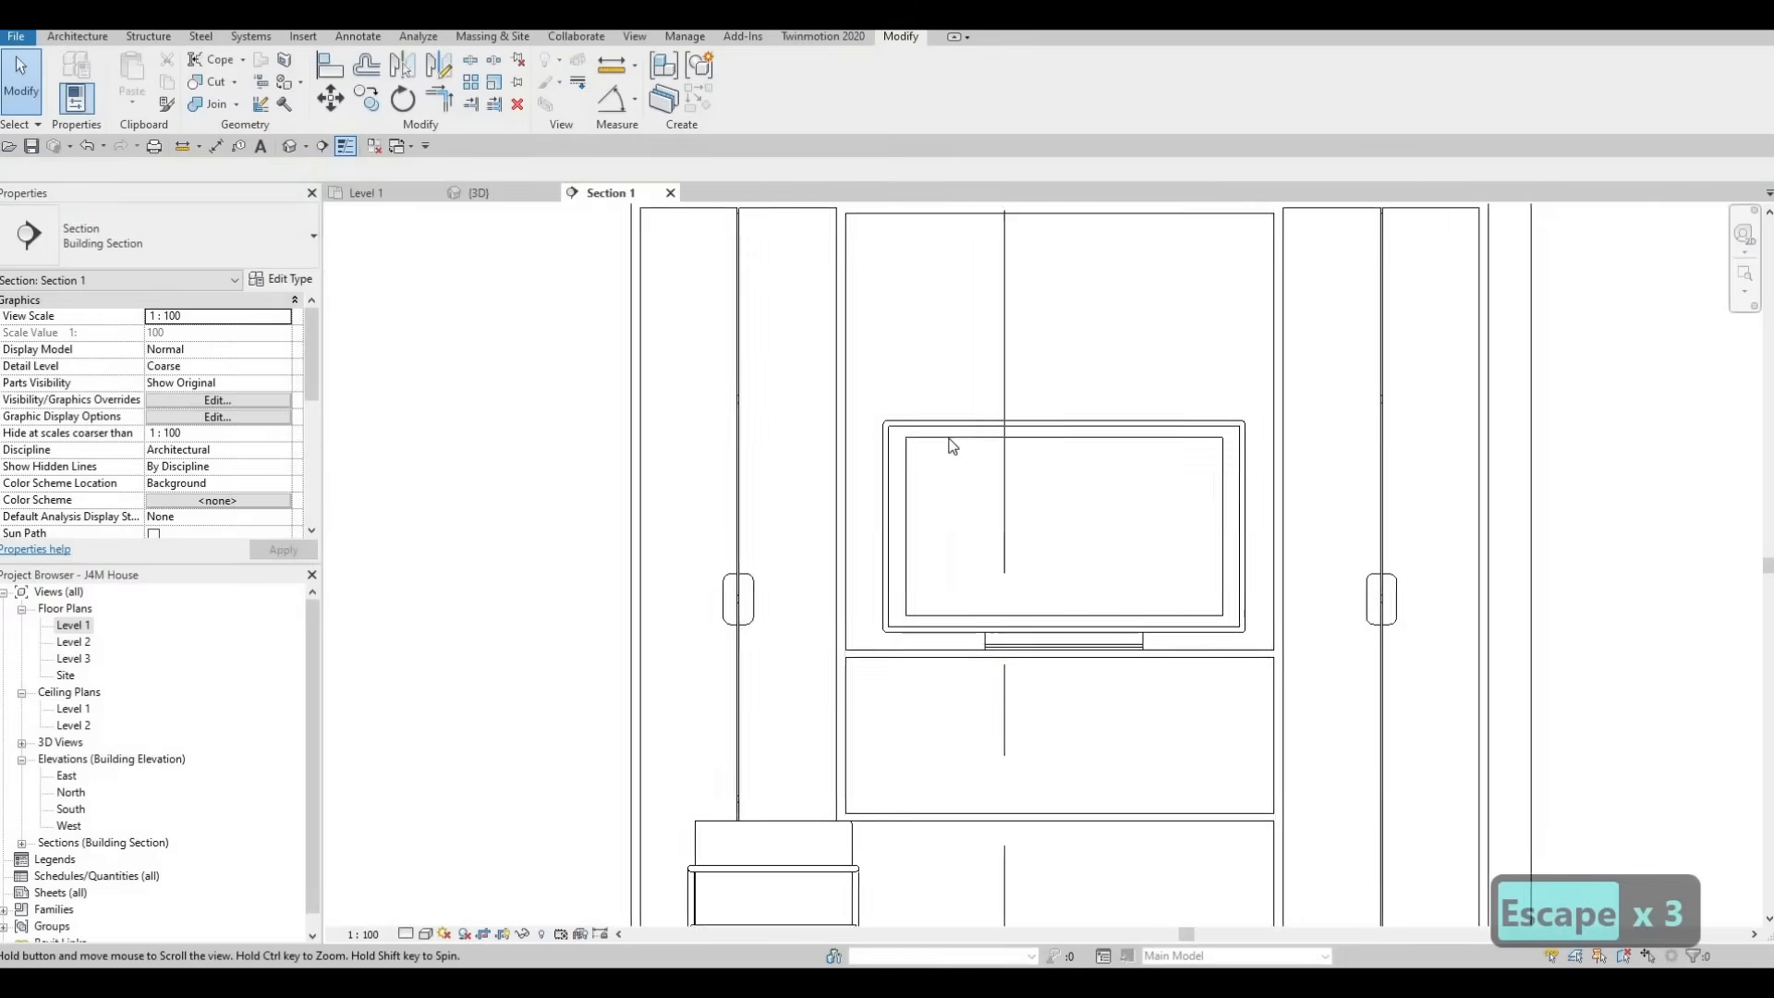
pyautogui.moveTo(959, 452); pyautogui.dragTo(1027, 559, button='middle')
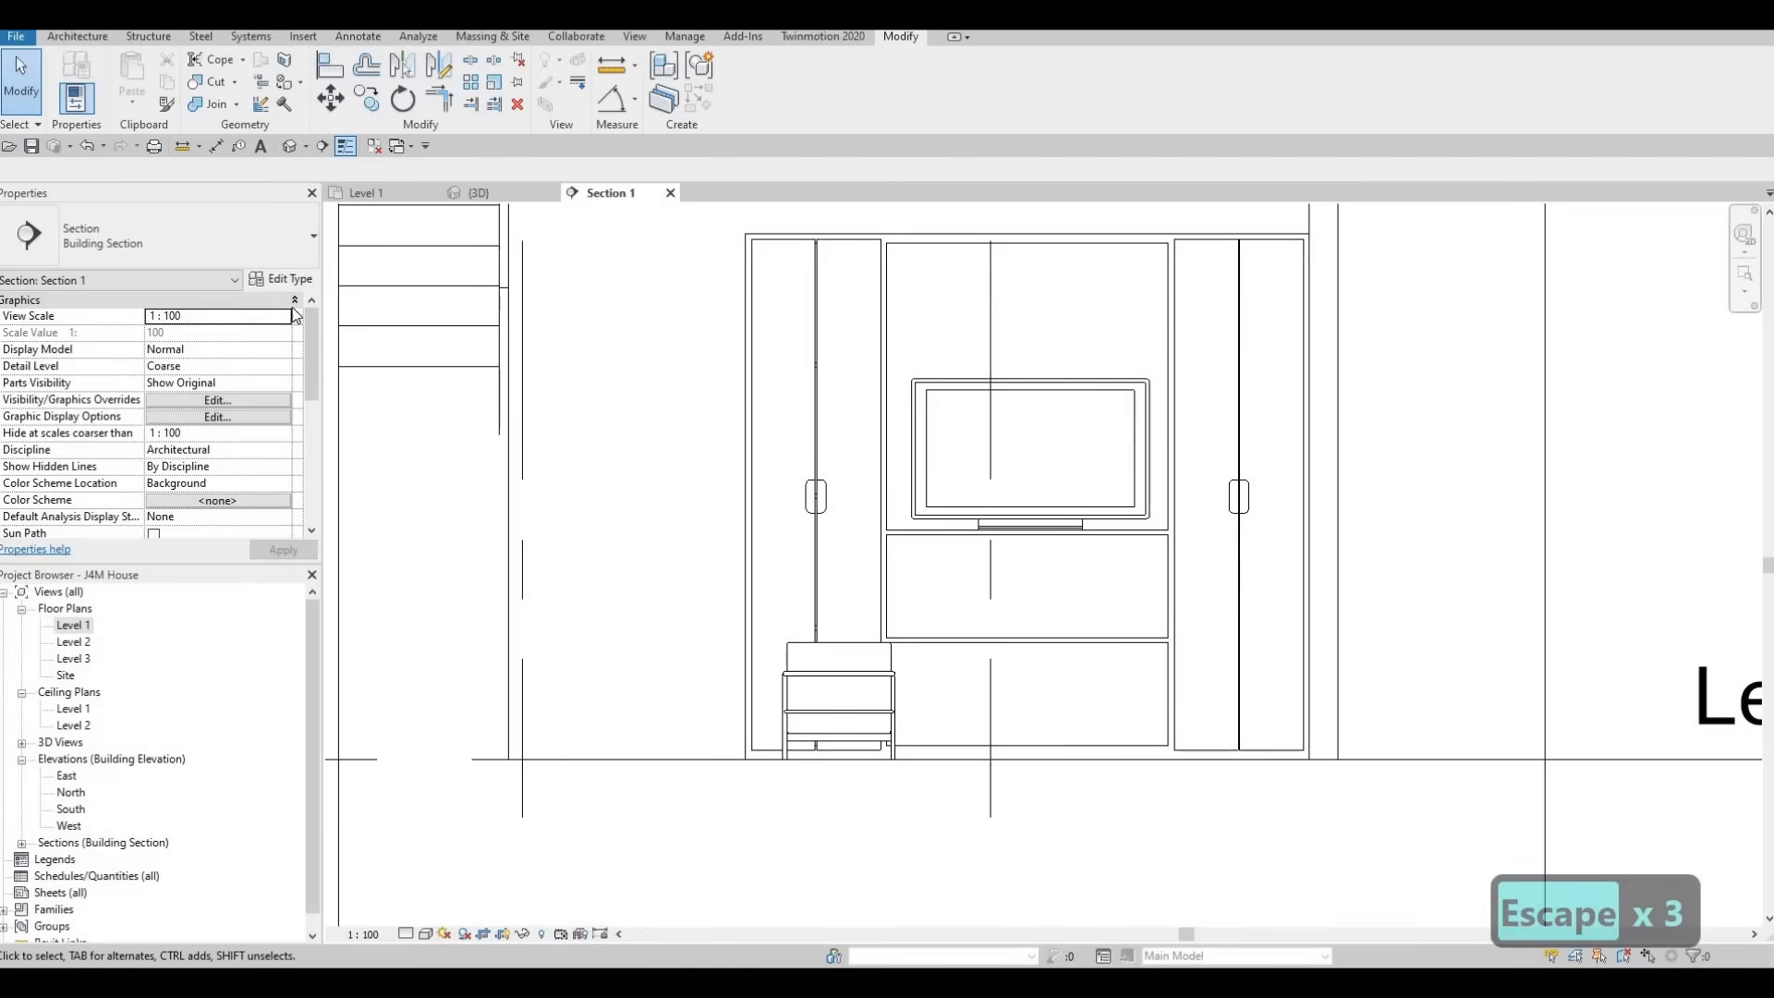
# Return to the Level 1 plan, load the M_Table-Dining family from the Tables folder, and save the project
pyautogui.click(371, 193)
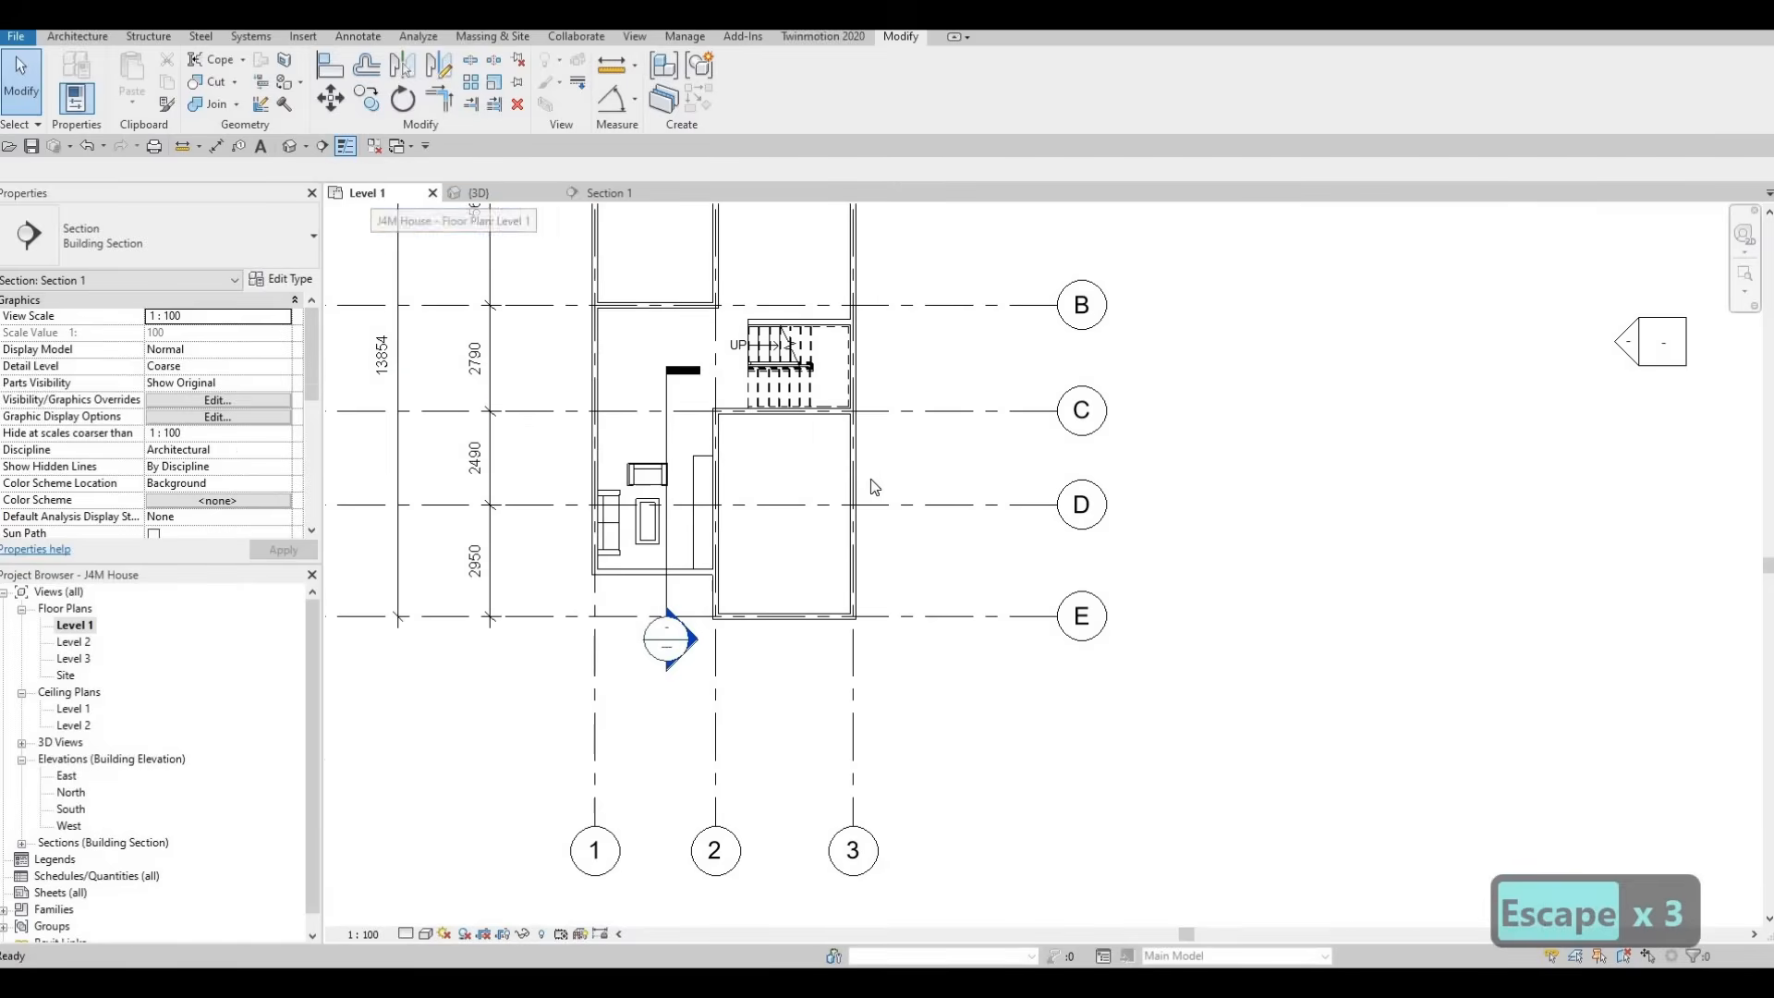
pyautogui.moveTo(871, 488); pyautogui.dragTo(970, 672, button='middle')
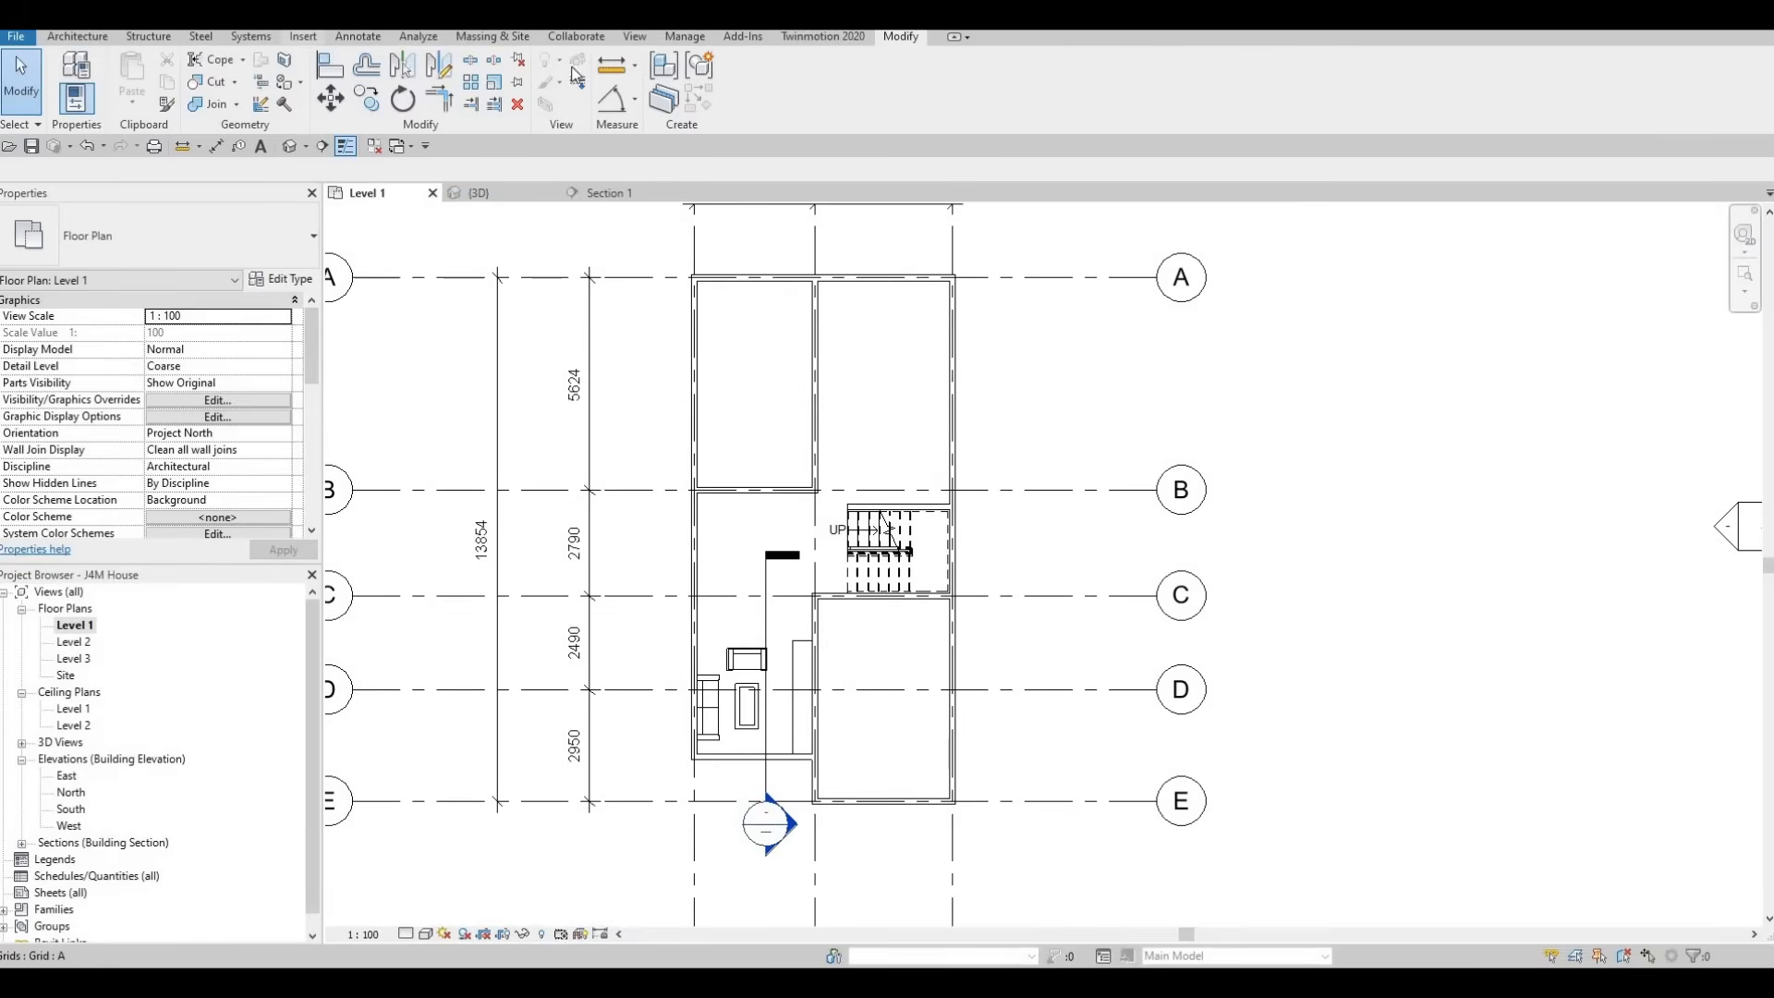
pyautogui.click(759, 114)
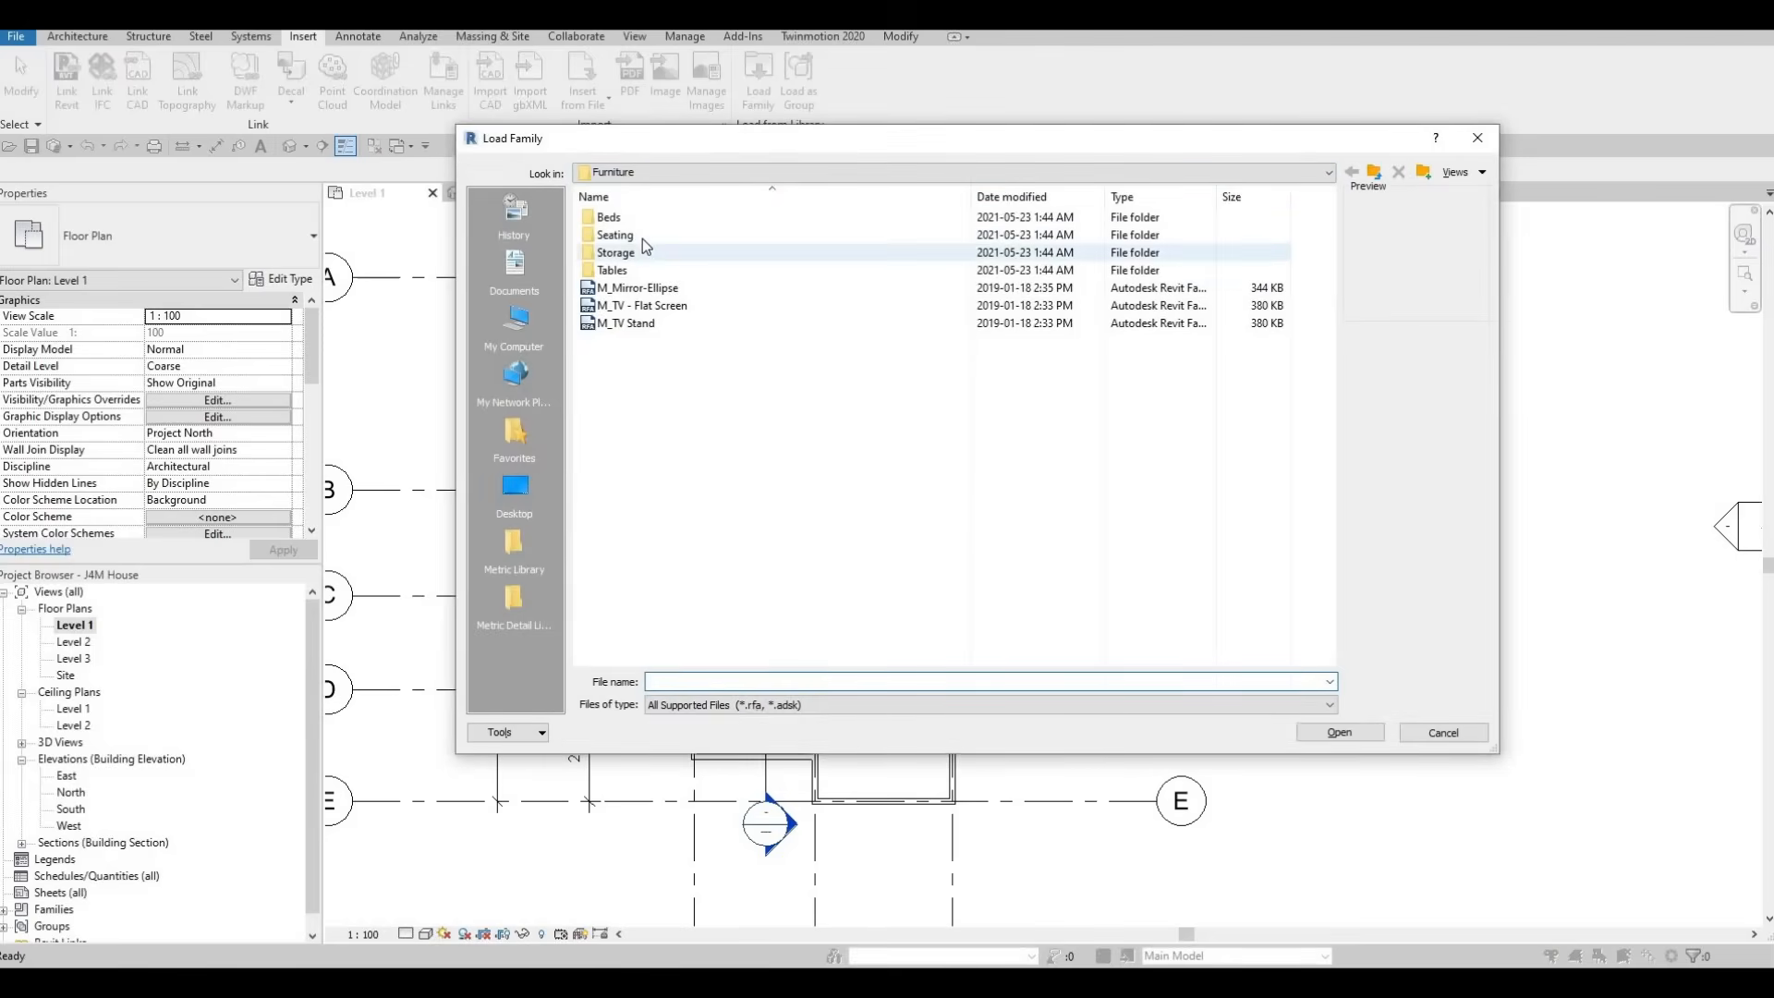
pyautogui.doubleClick(636, 268)
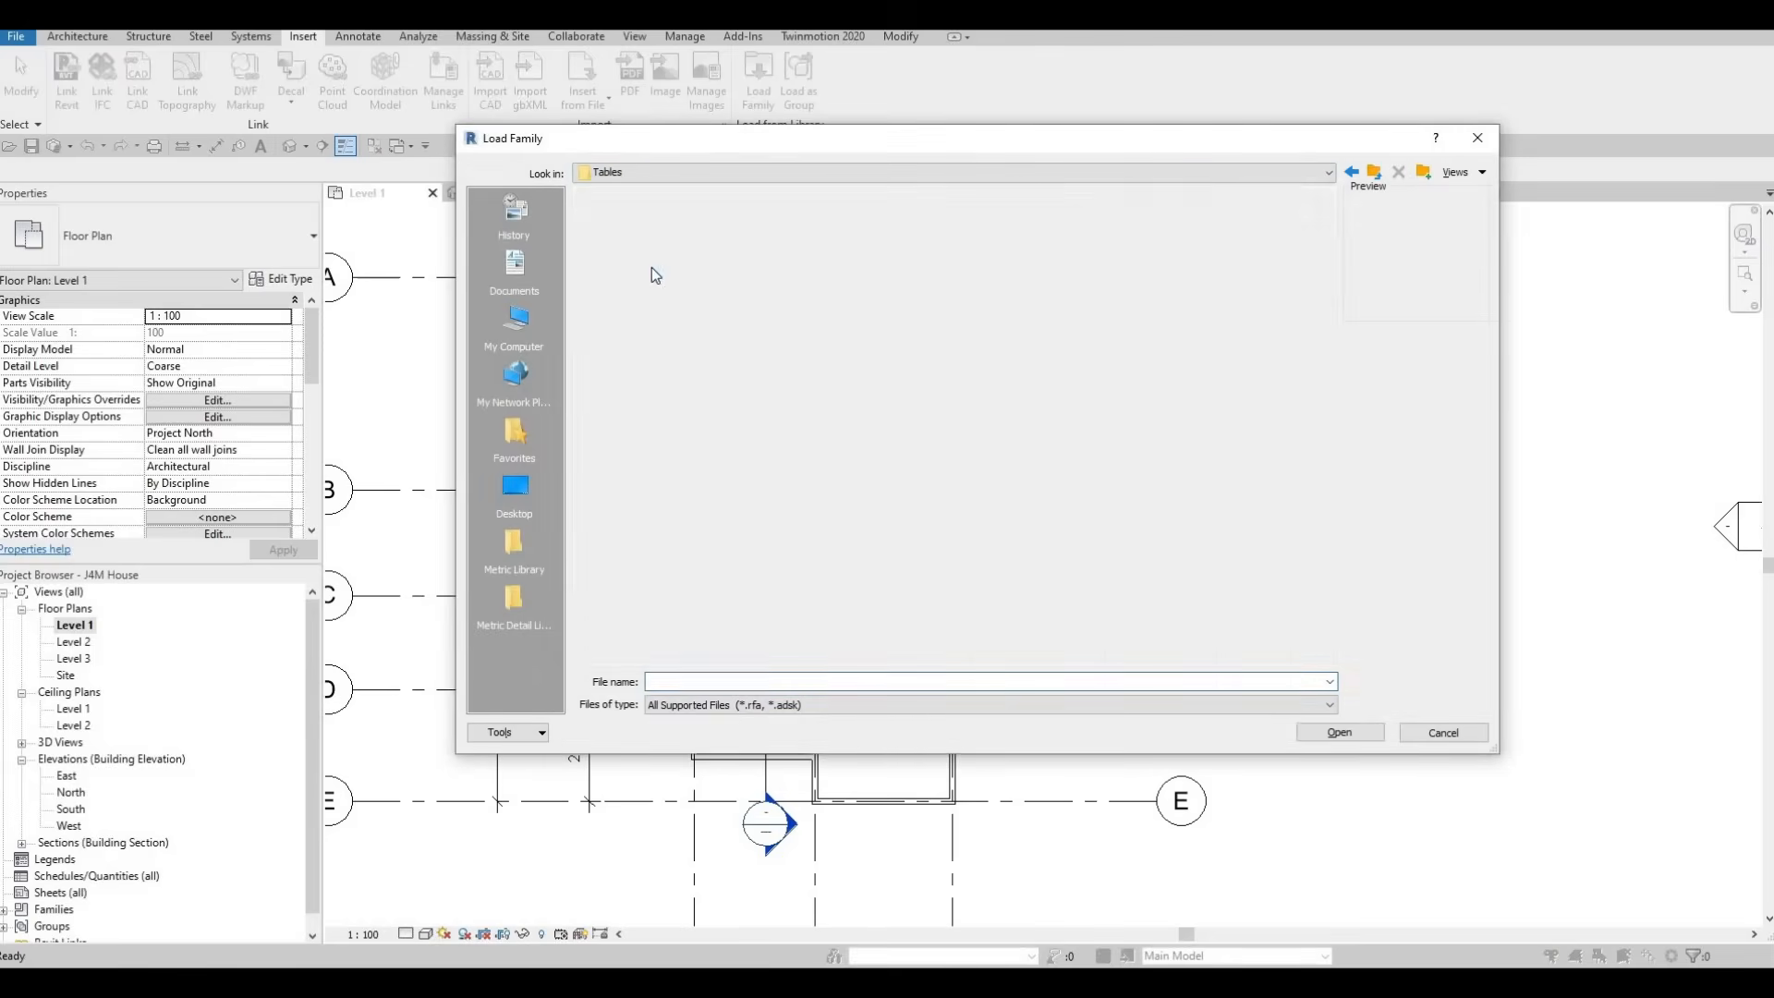
pyautogui.click(646, 235)
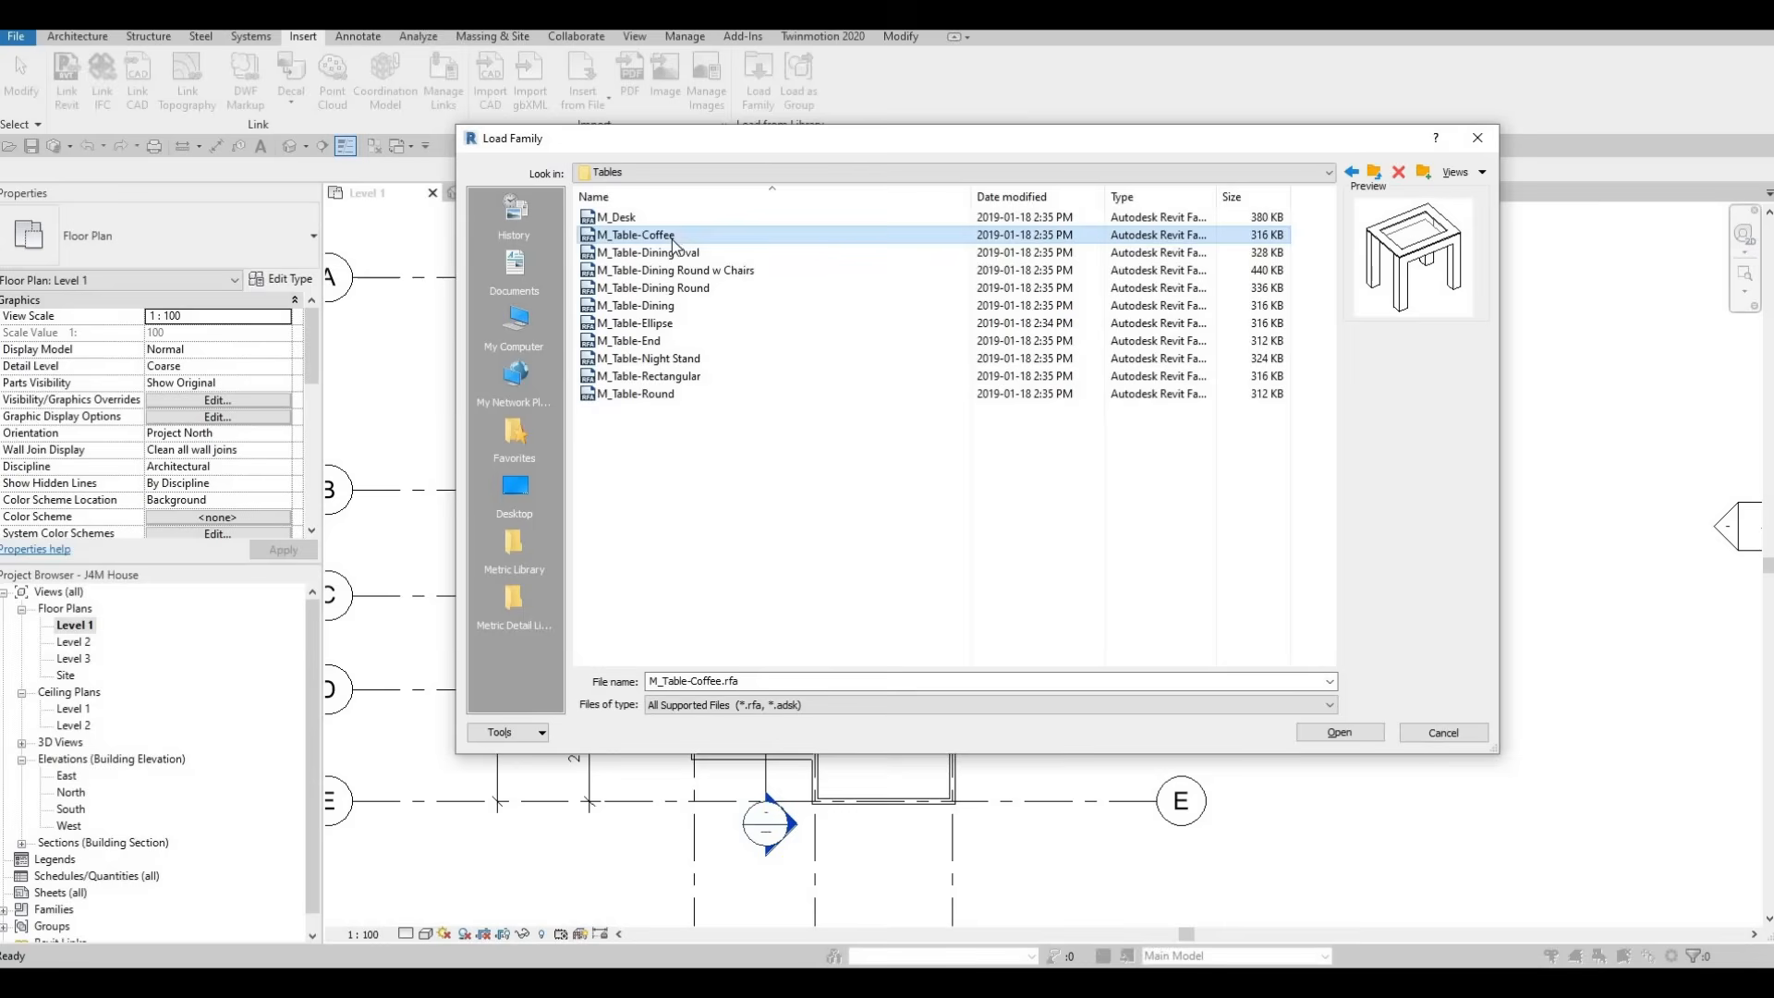
pyautogui.press('Down')
pyautogui.press('Down')
pyautogui.press('Down')
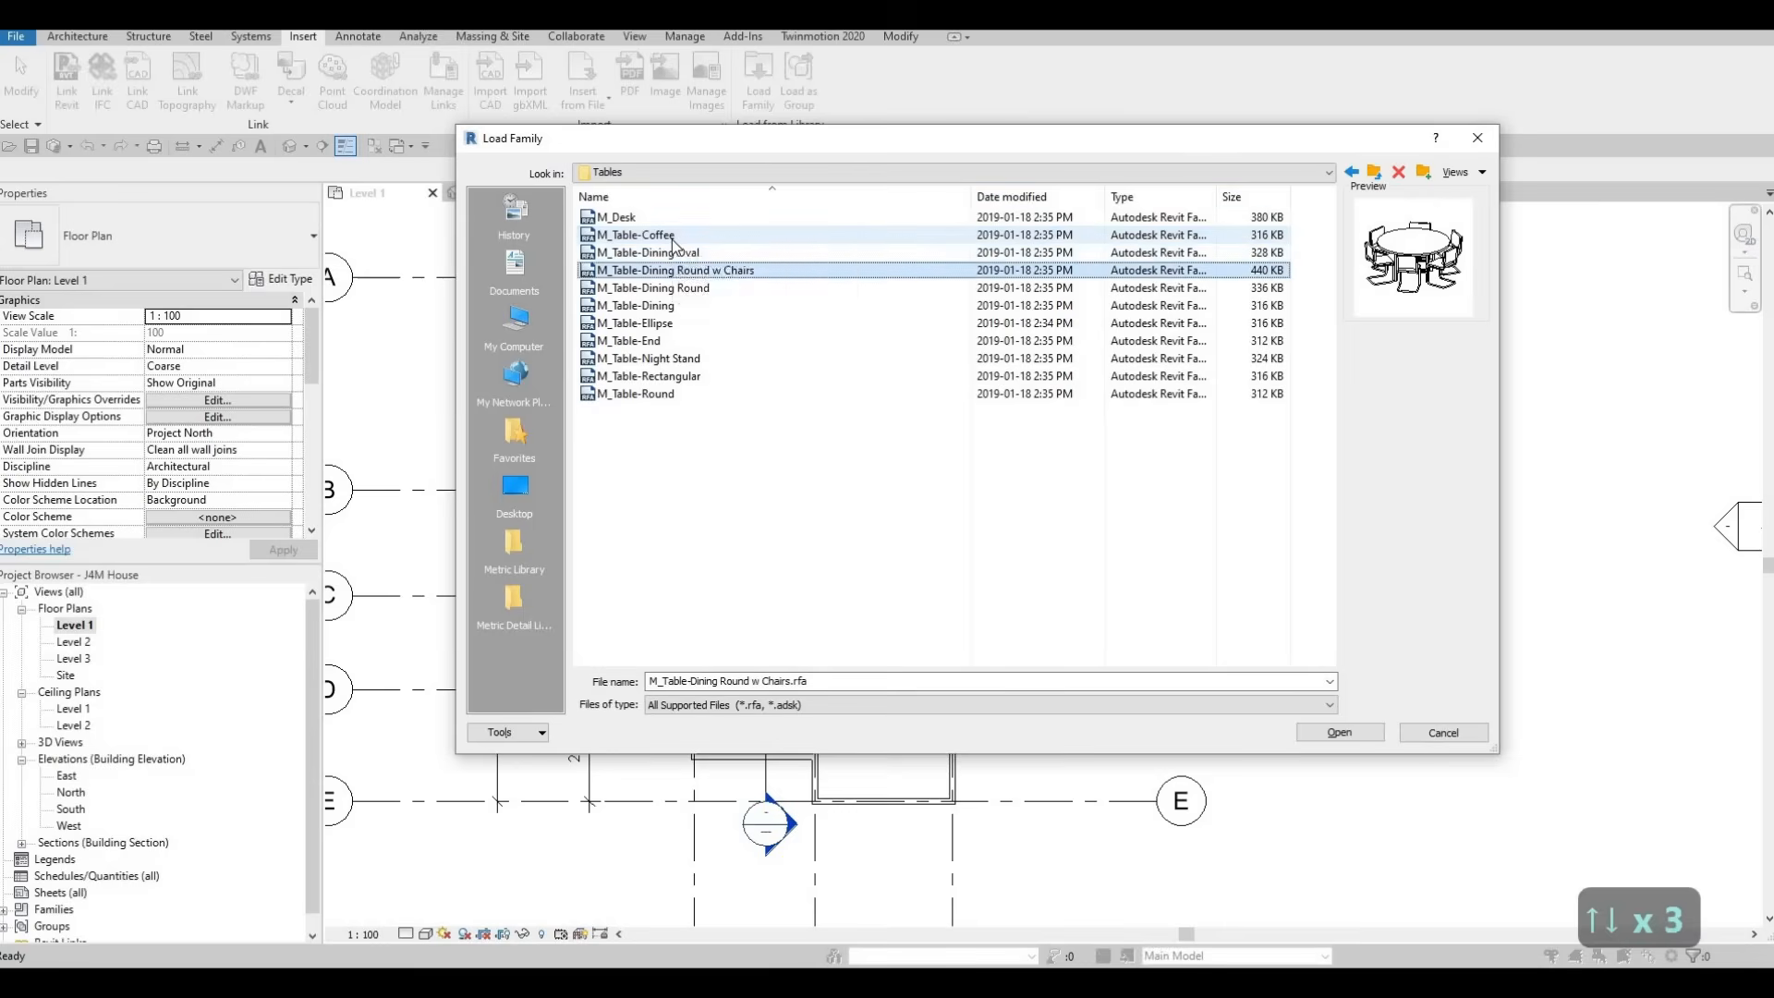
pyautogui.press('Down')
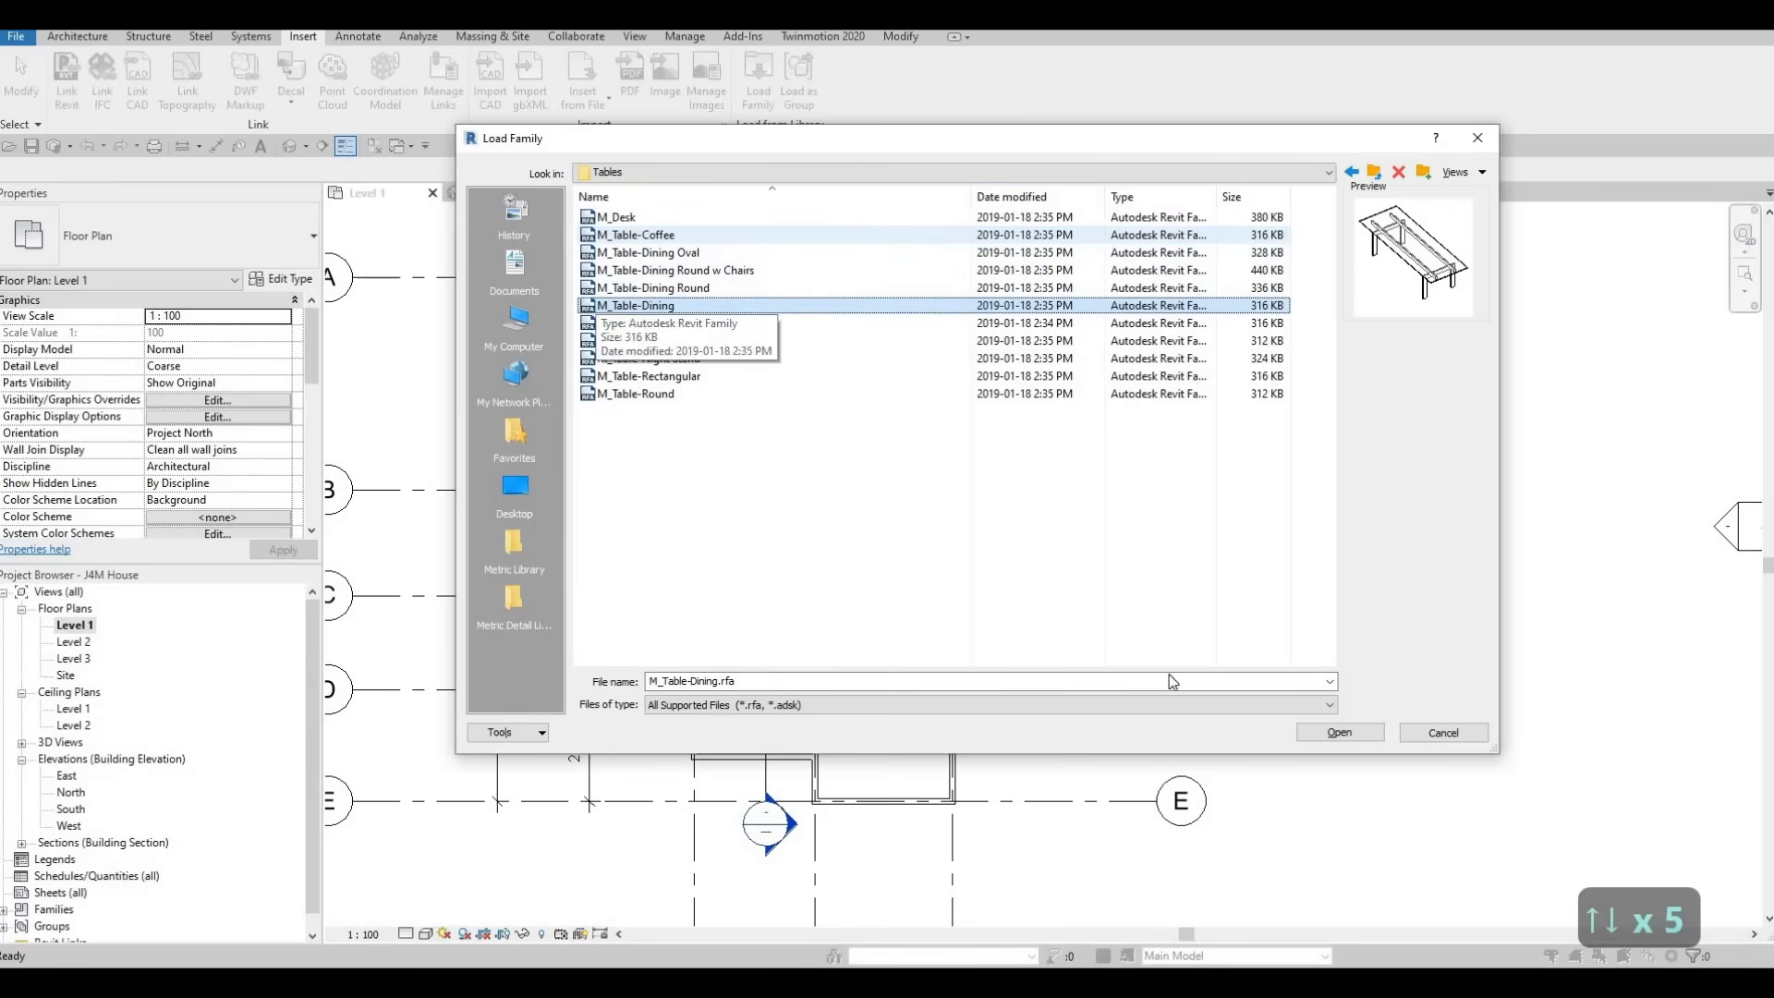
pyautogui.click(1305, 734)
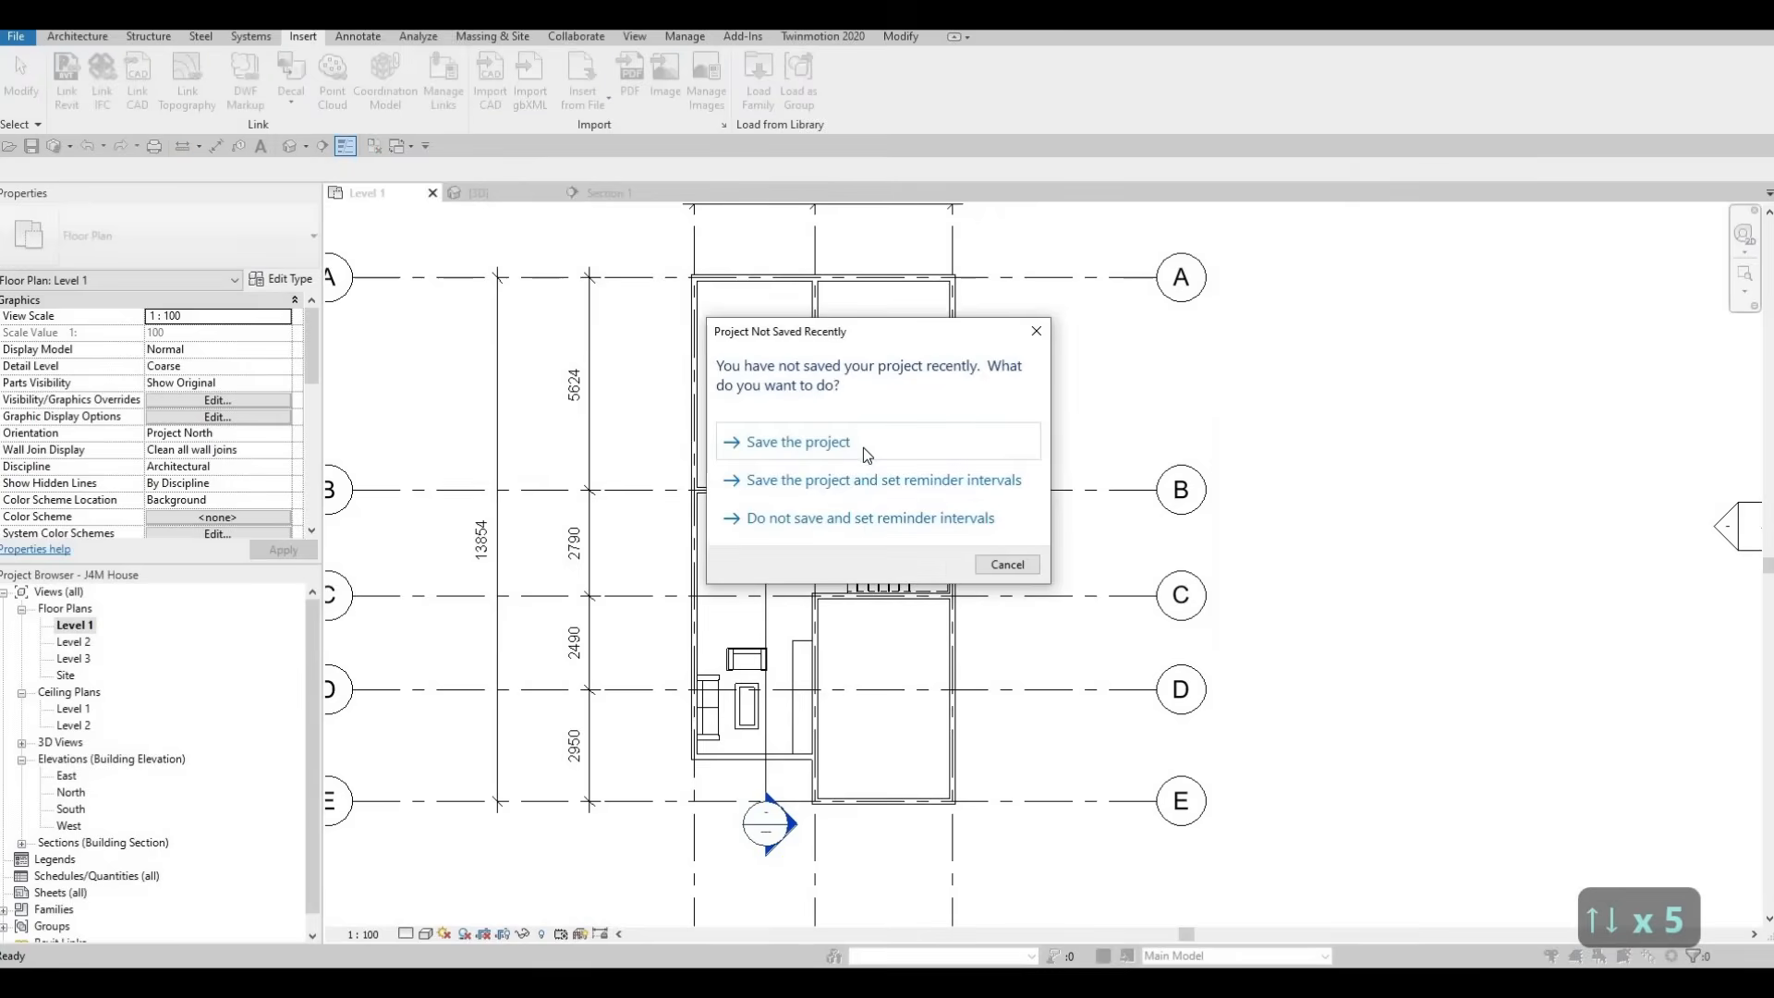
pyautogui.click(791, 475)
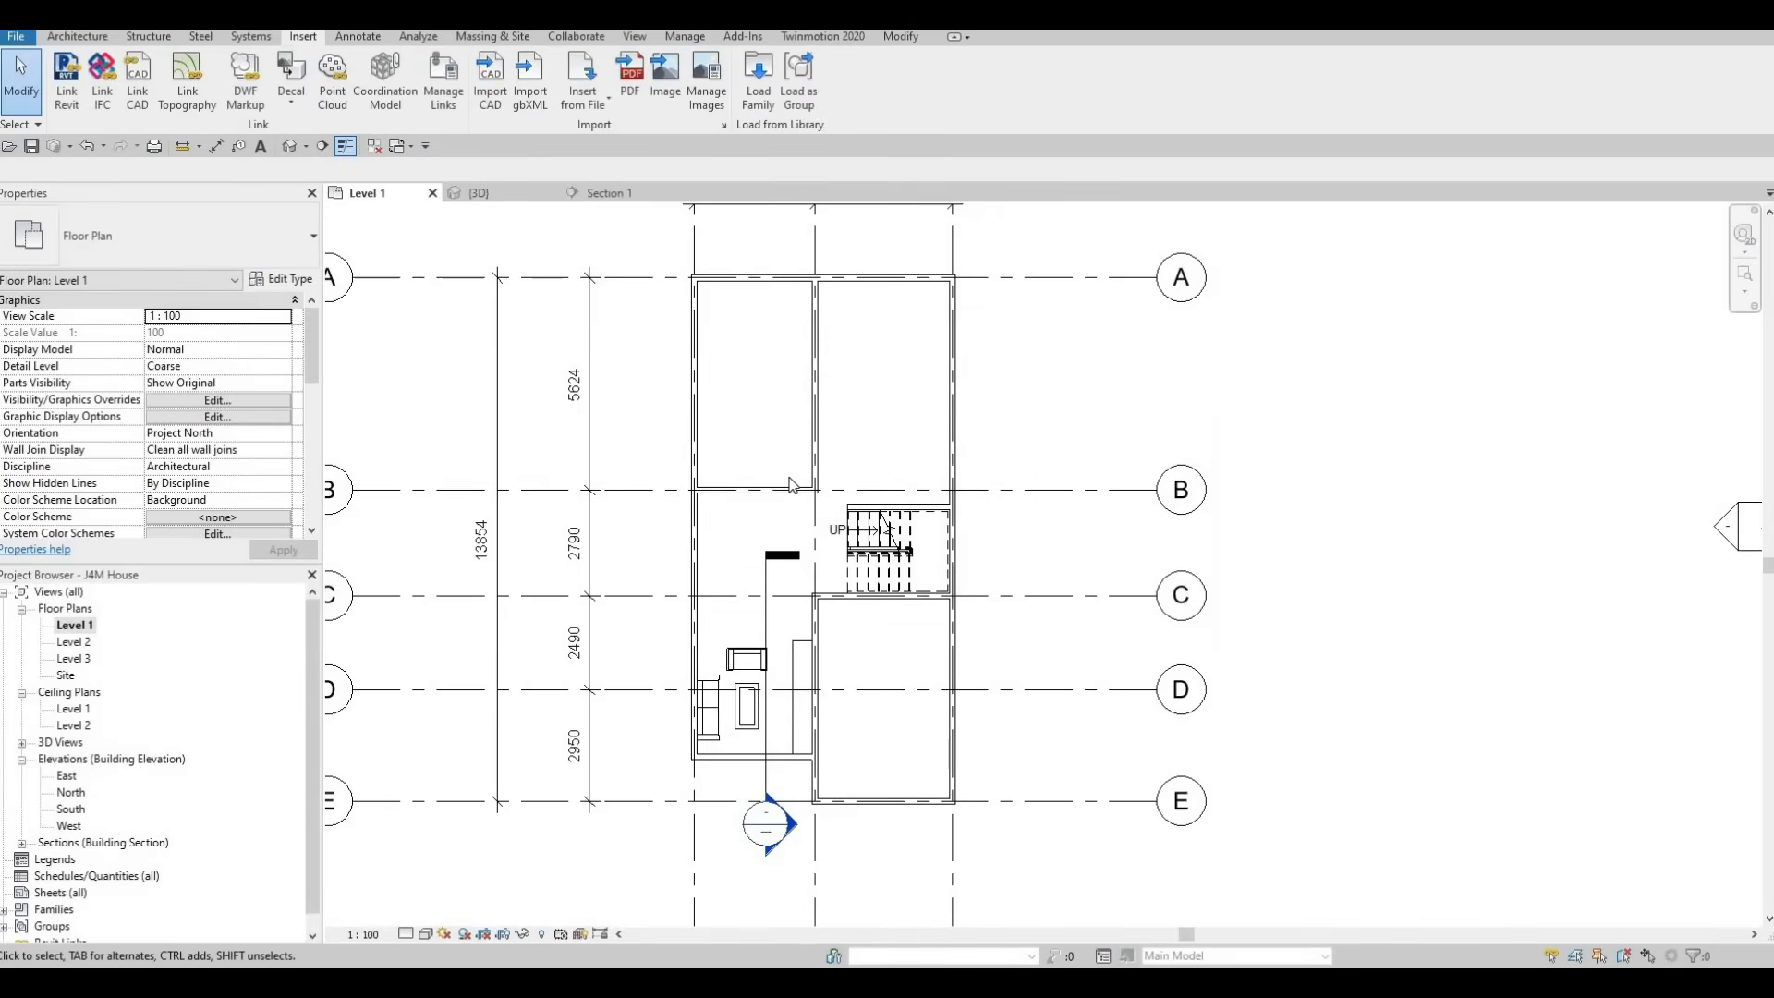
# Place an M_Table-Dining 0762 x 2134mm table, rotated lengthwise, in the room between grids B and C
pyautogui.press('c')
pyautogui.press('m')
pyautogui.scroll(5, 753, 541)
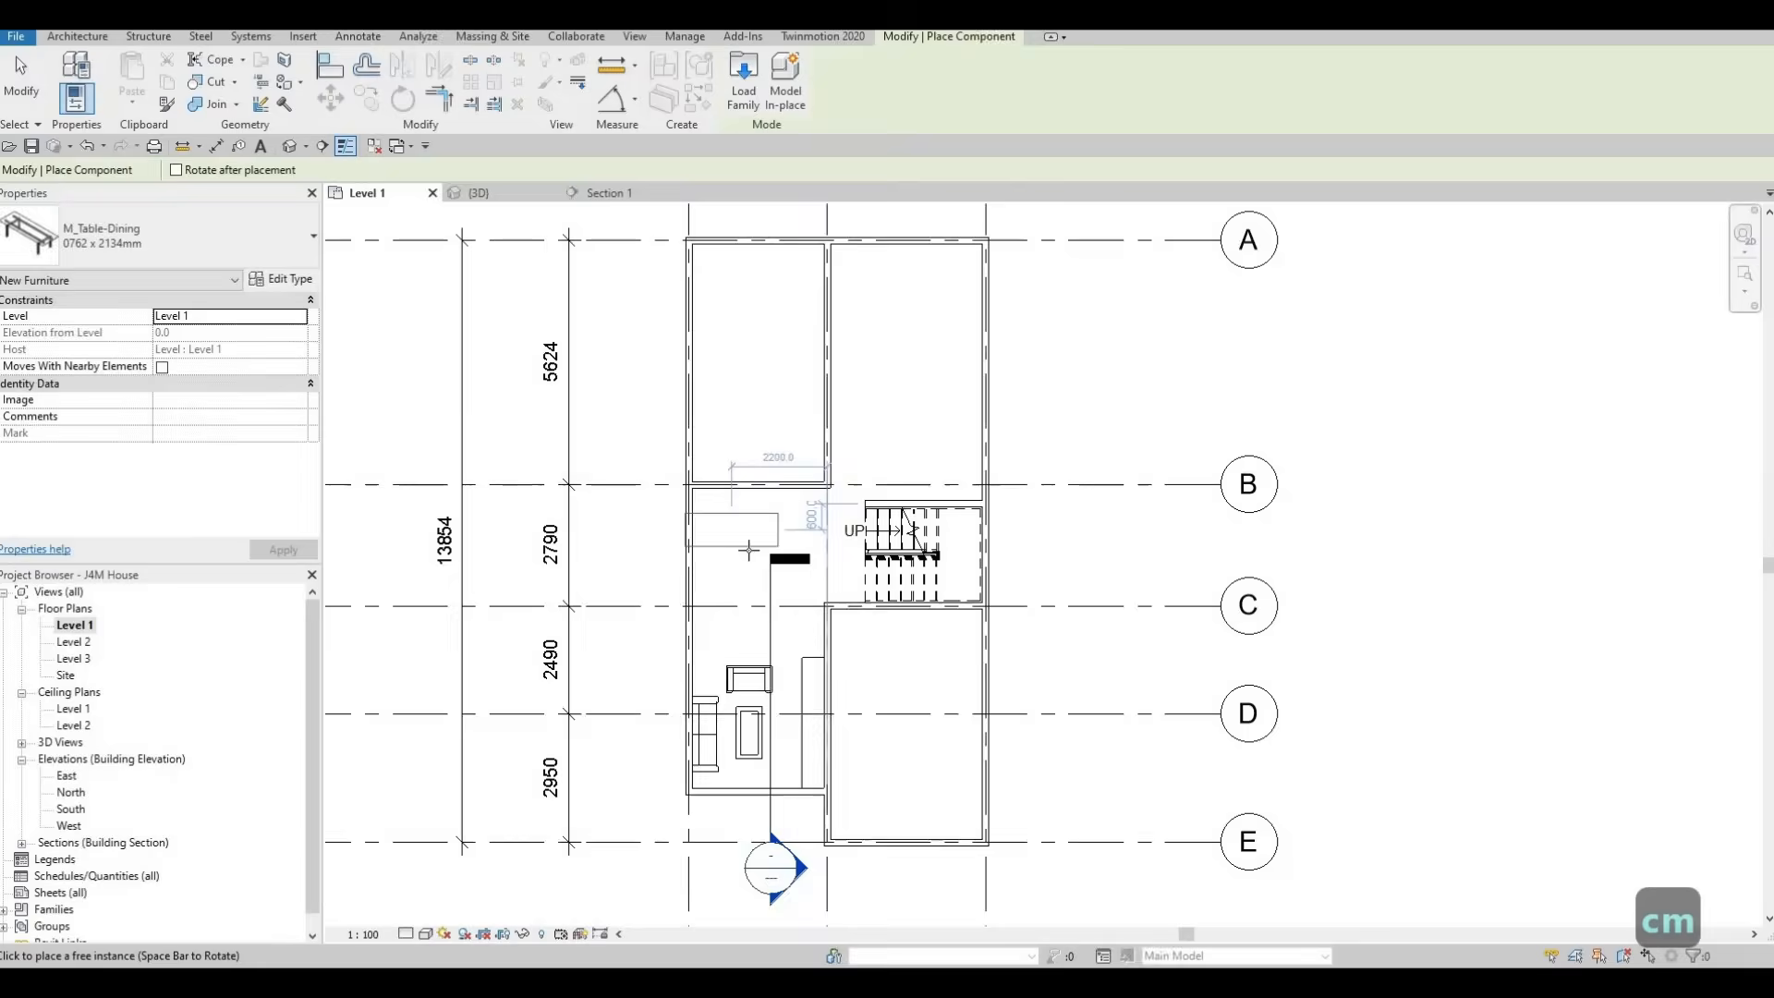
pyautogui.press('space')
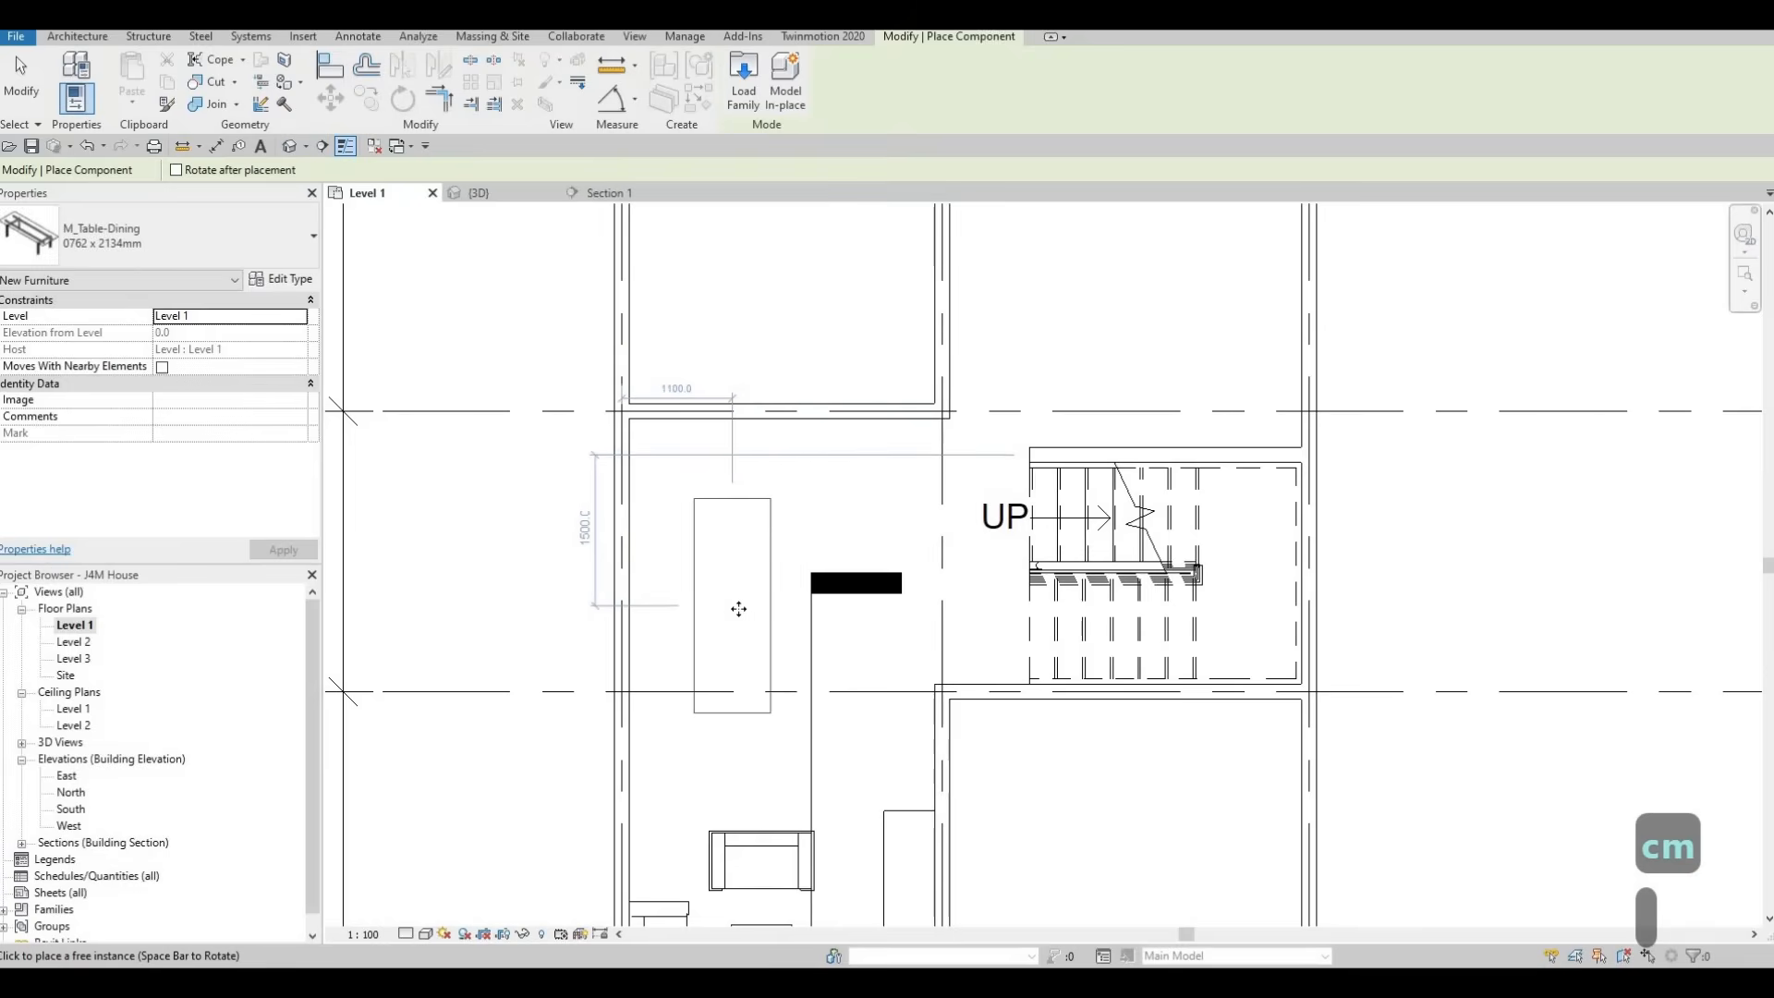
pyautogui.click(748, 609)
pyautogui.press('Escape')
pyautogui.press('Escape')
pyautogui.press('Escape')
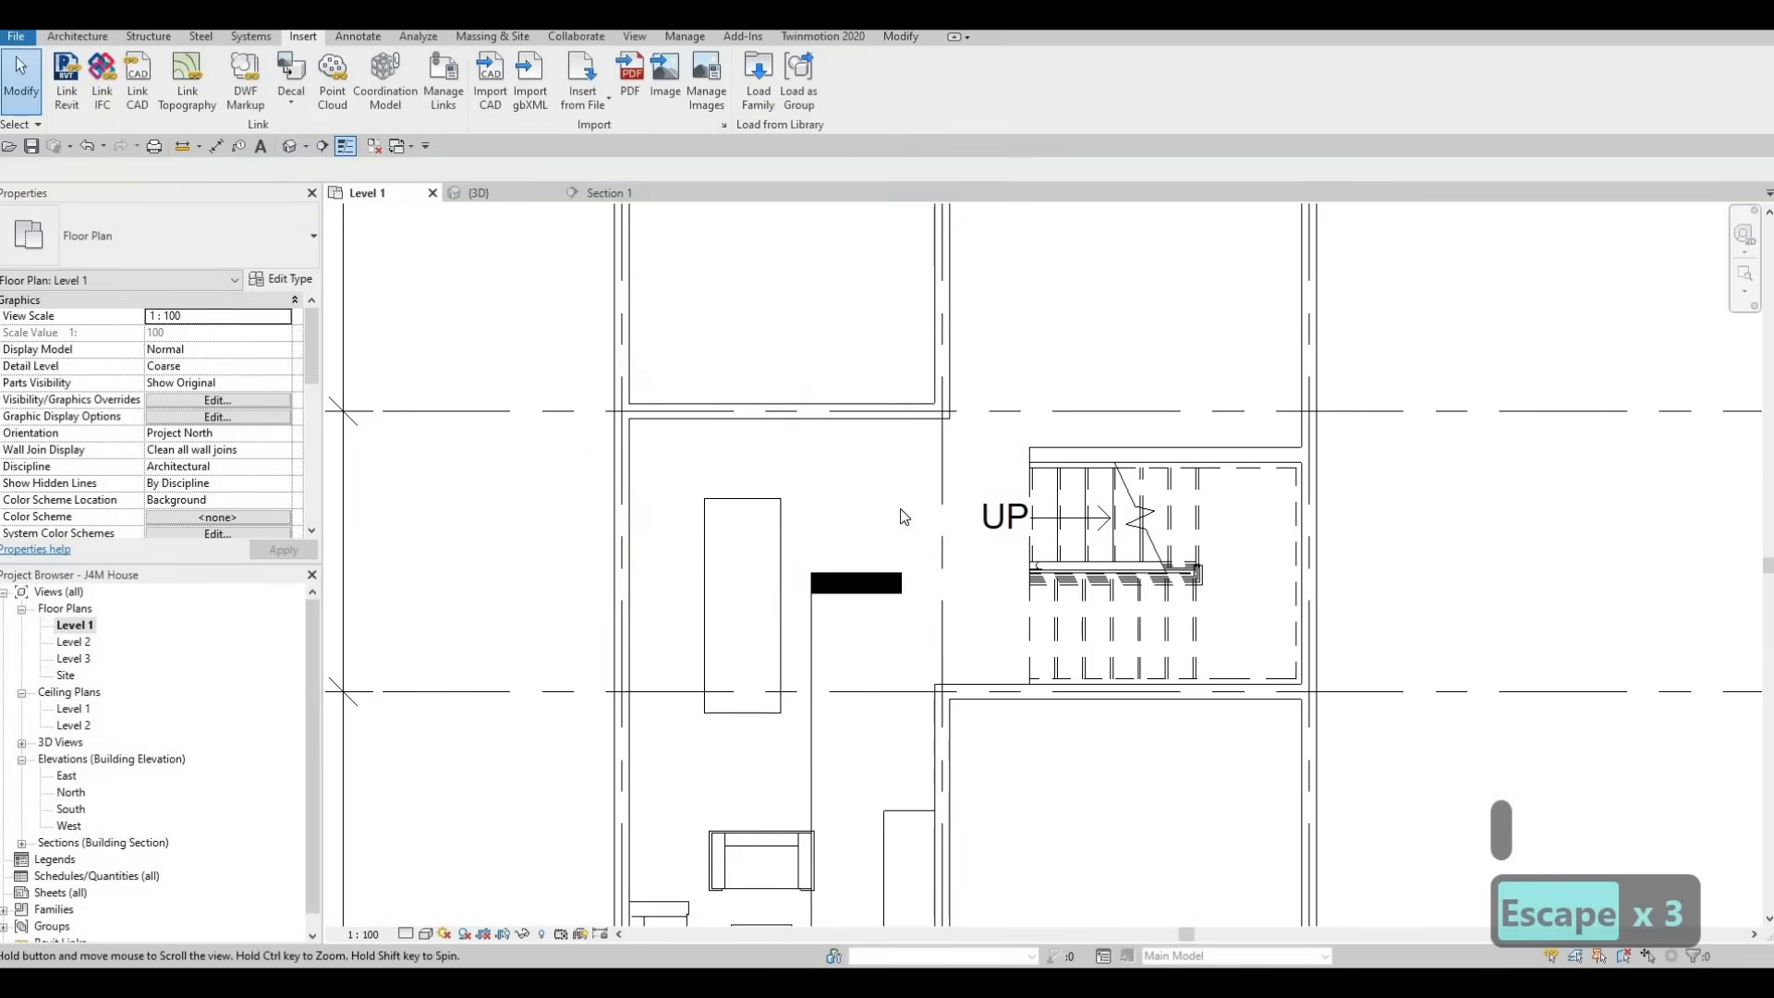
# Load the M_Chair-Breuer family from the Seating folder of the furniture library
pyautogui.moveTo(904, 517); pyautogui.dragTo(991, 424, button='middle')
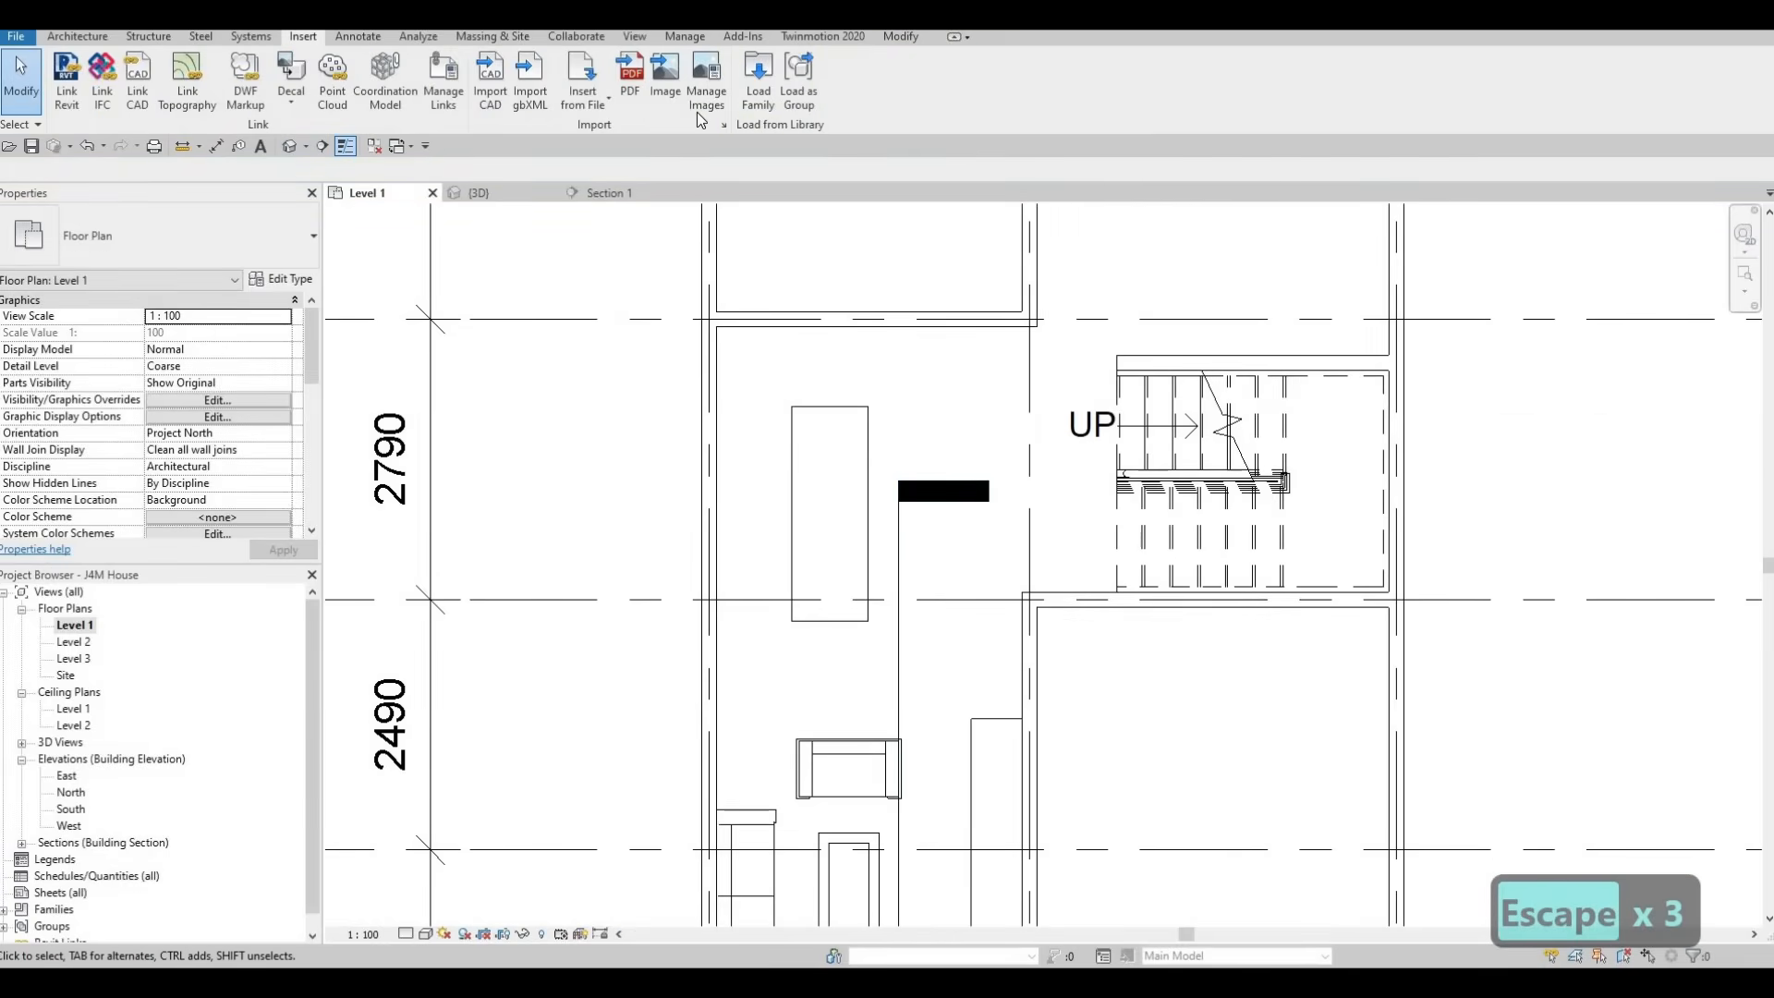
pyautogui.click(758, 78)
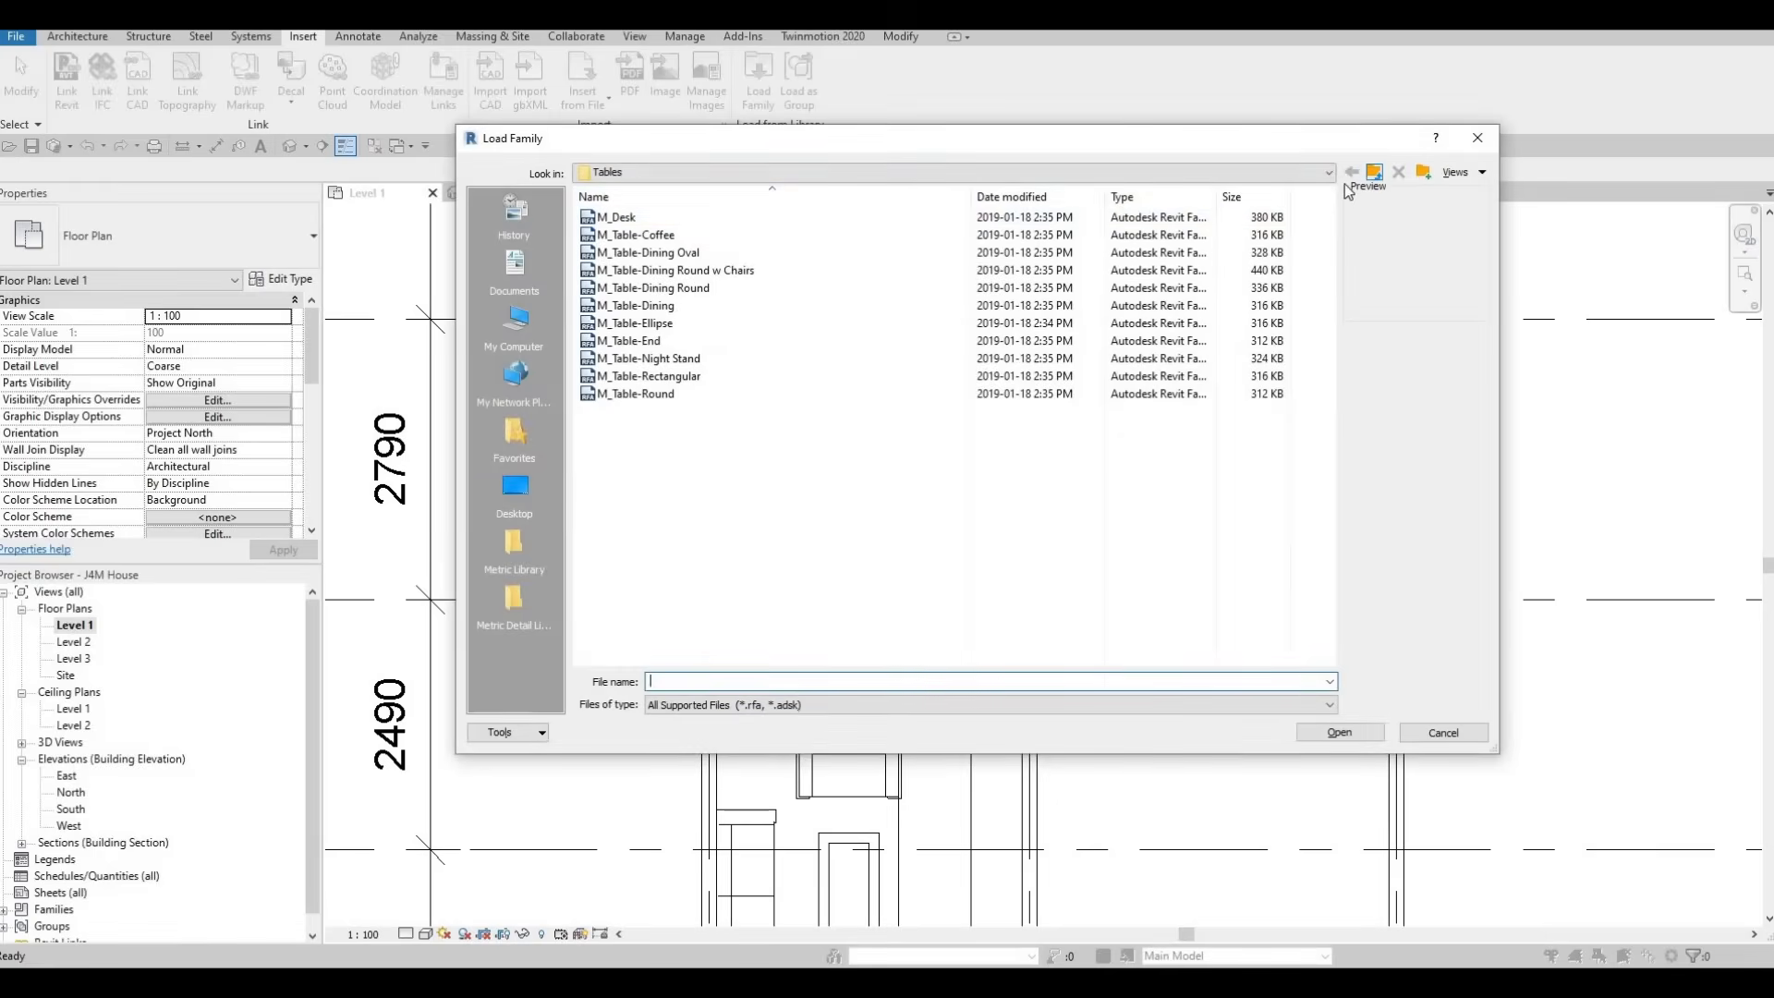
pyautogui.press('BackSpace')
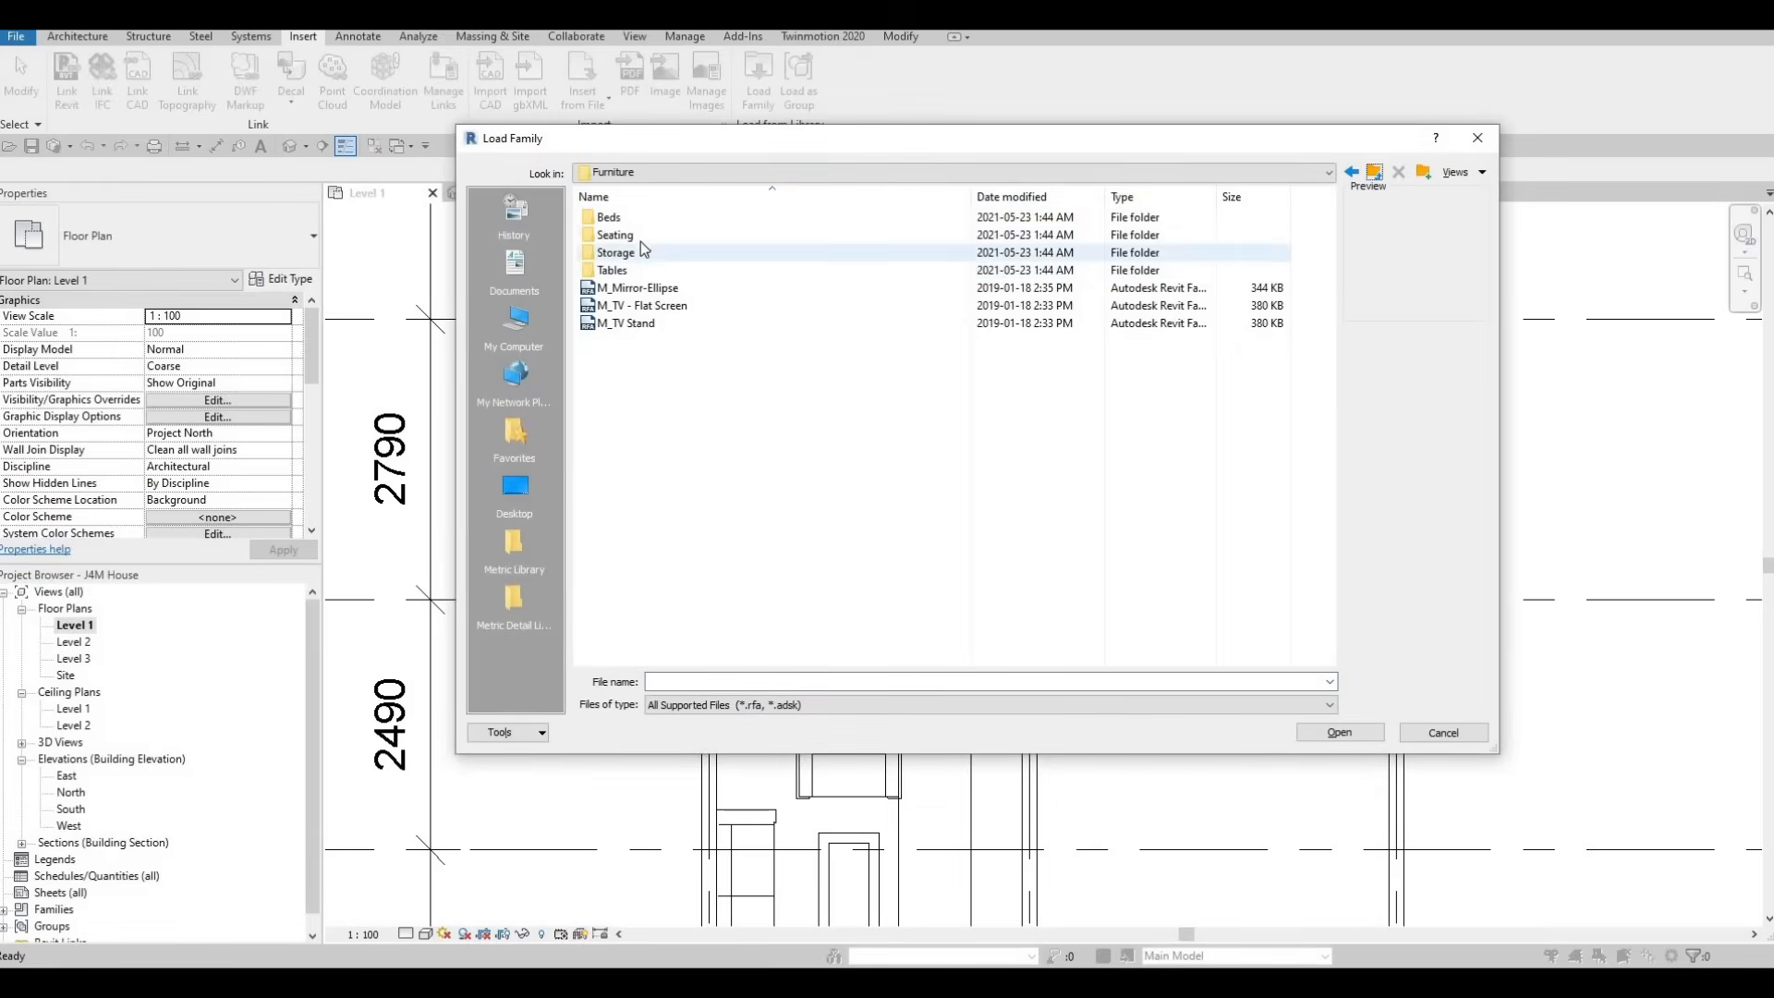
pyautogui.doubleClick(658, 233)
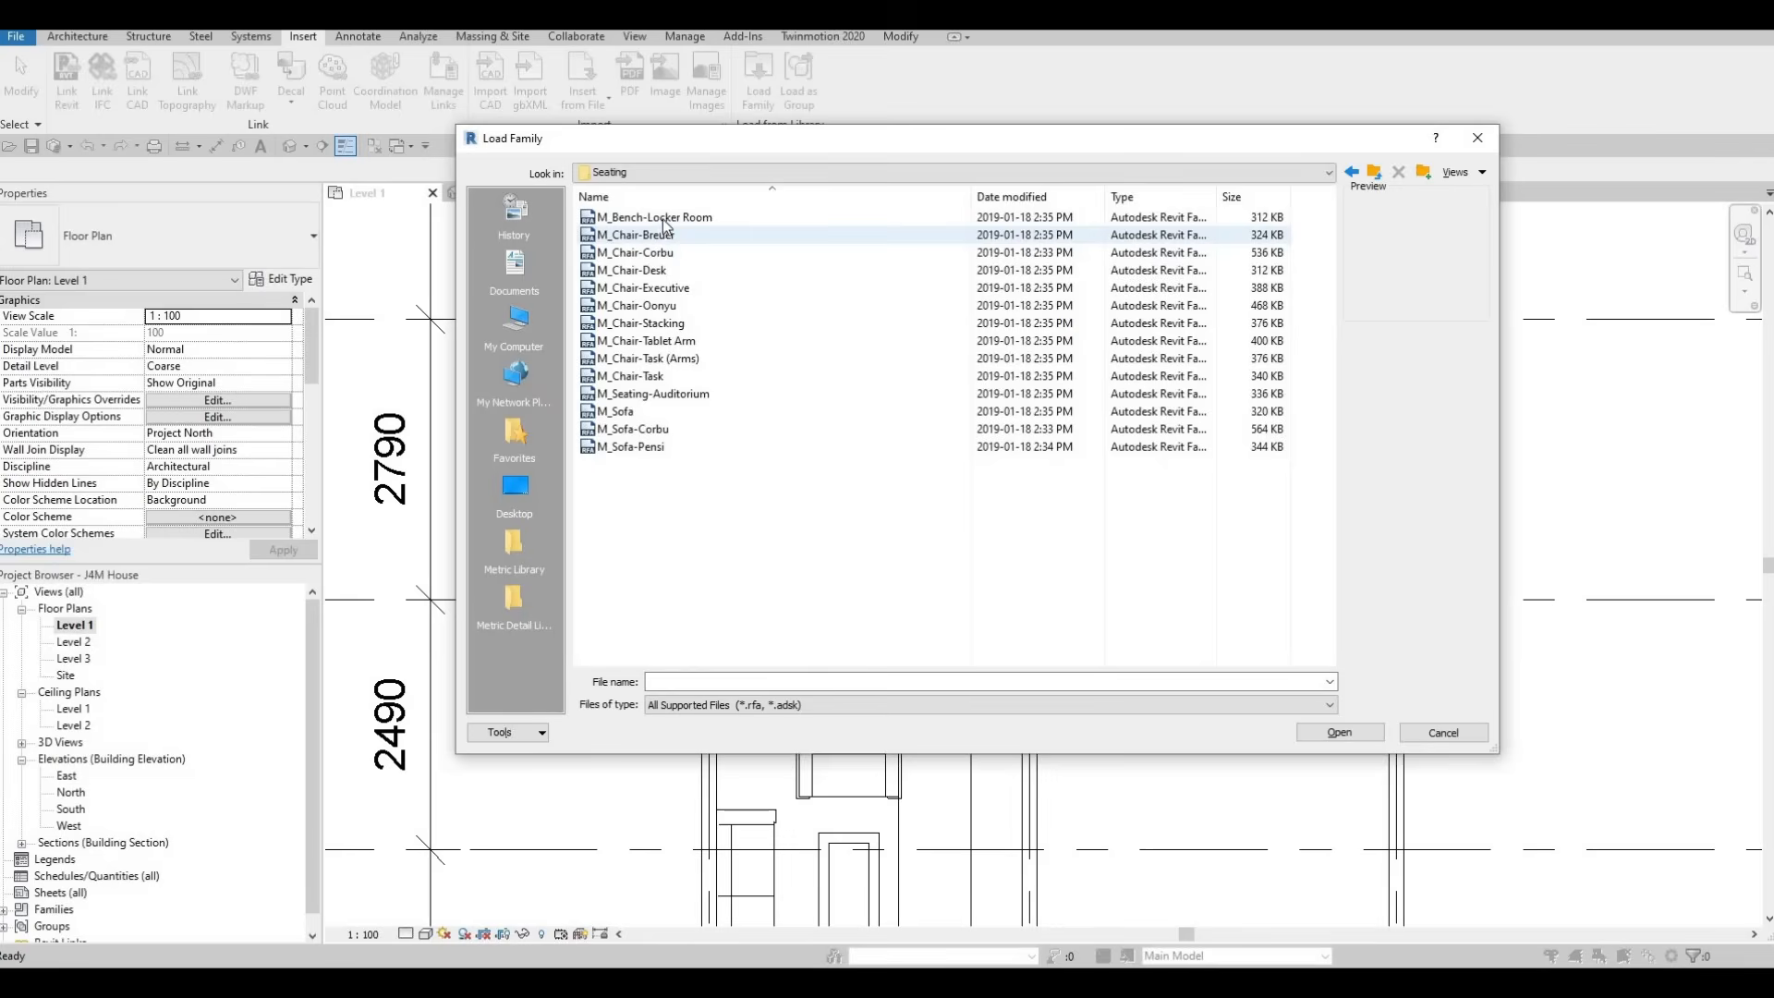
pyautogui.click(664, 222)
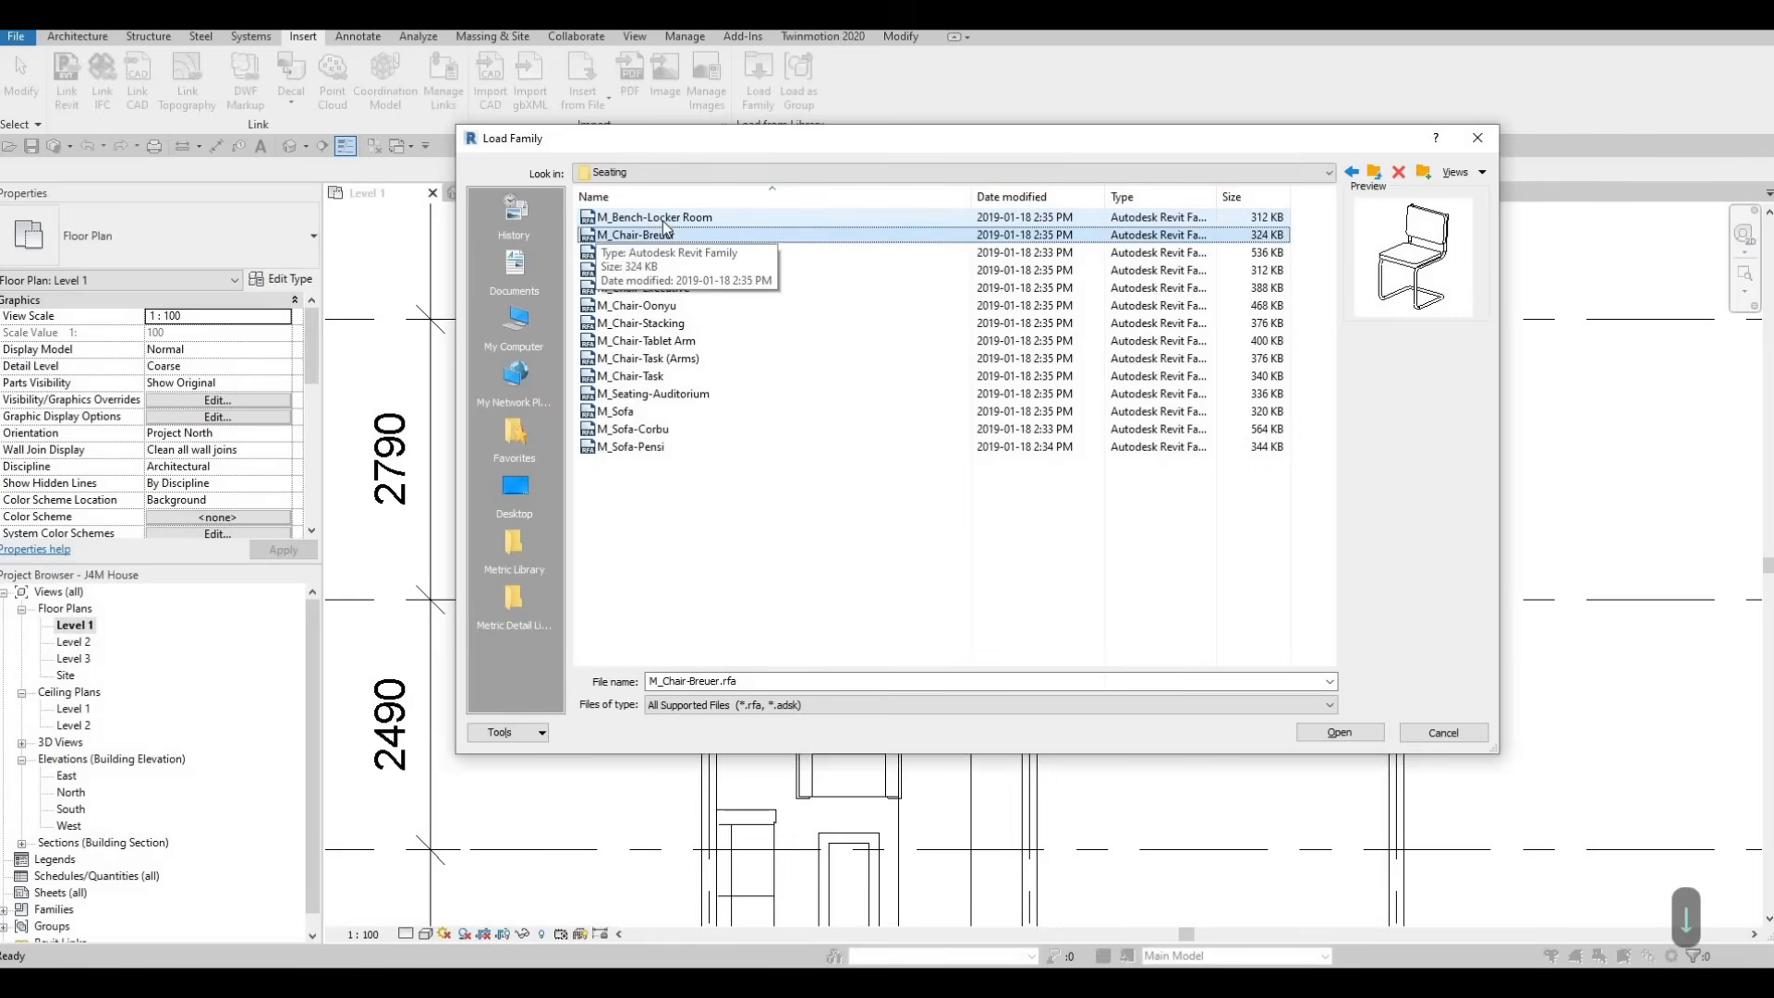
pyautogui.press('Down')
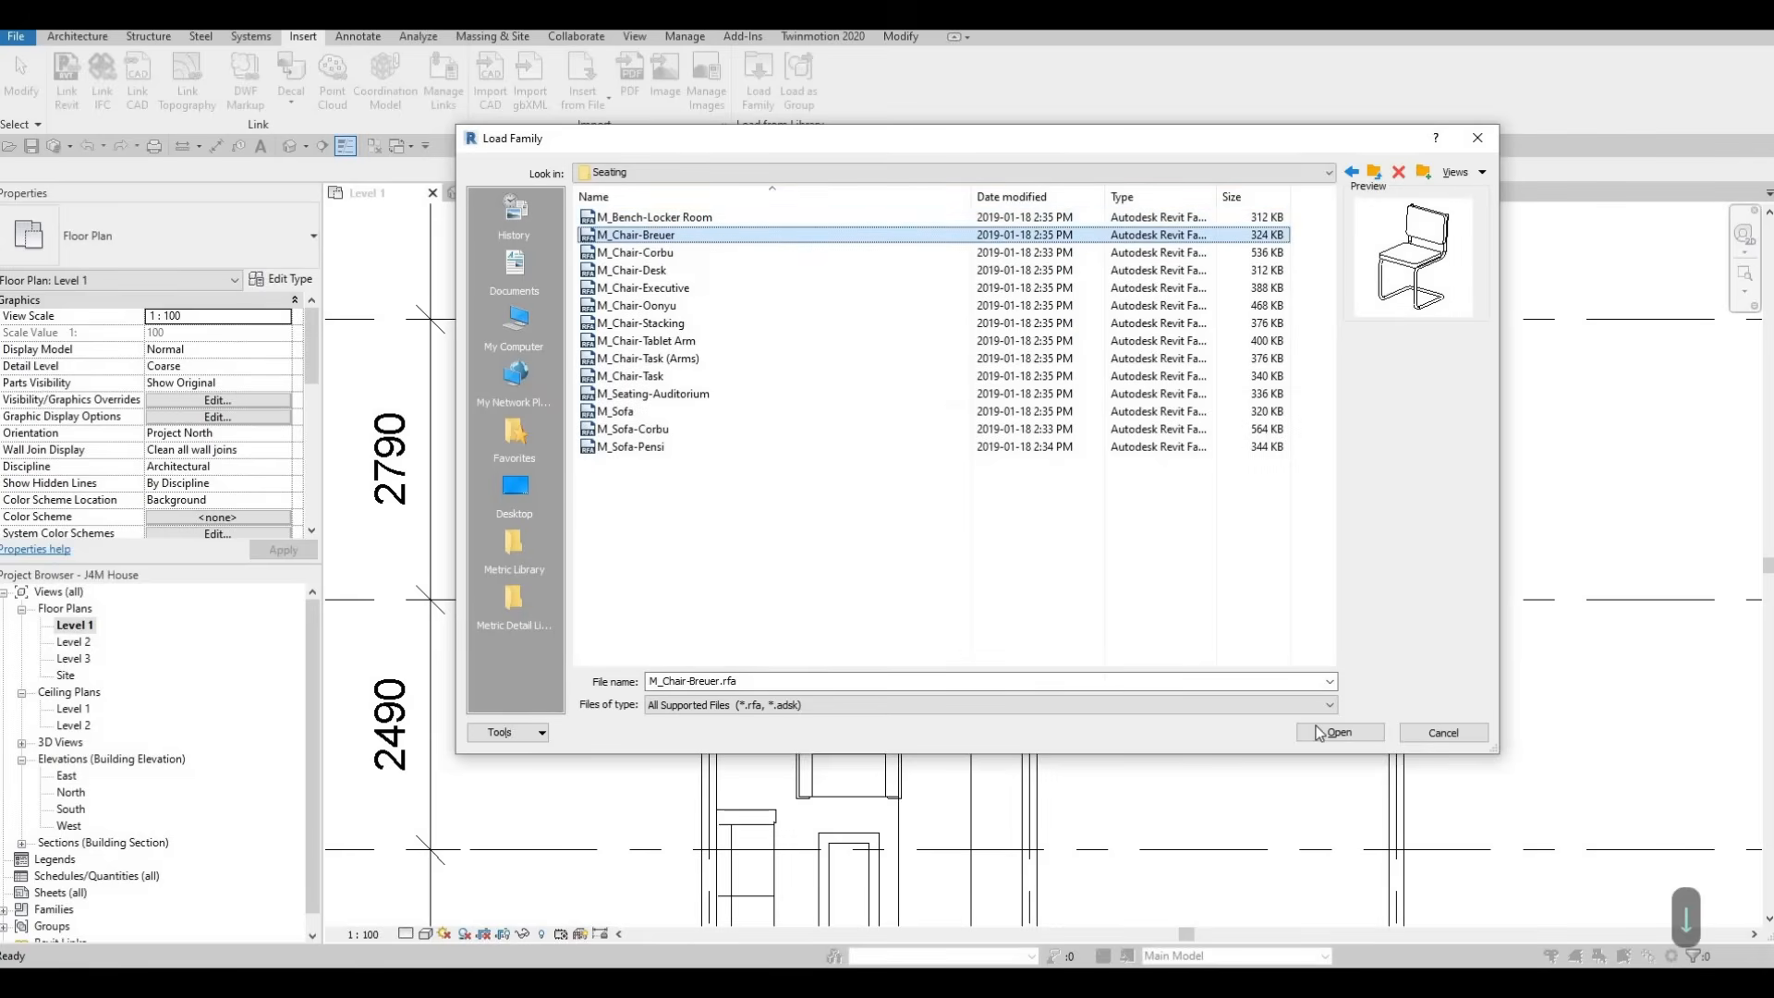
pyautogui.click(1338, 732)
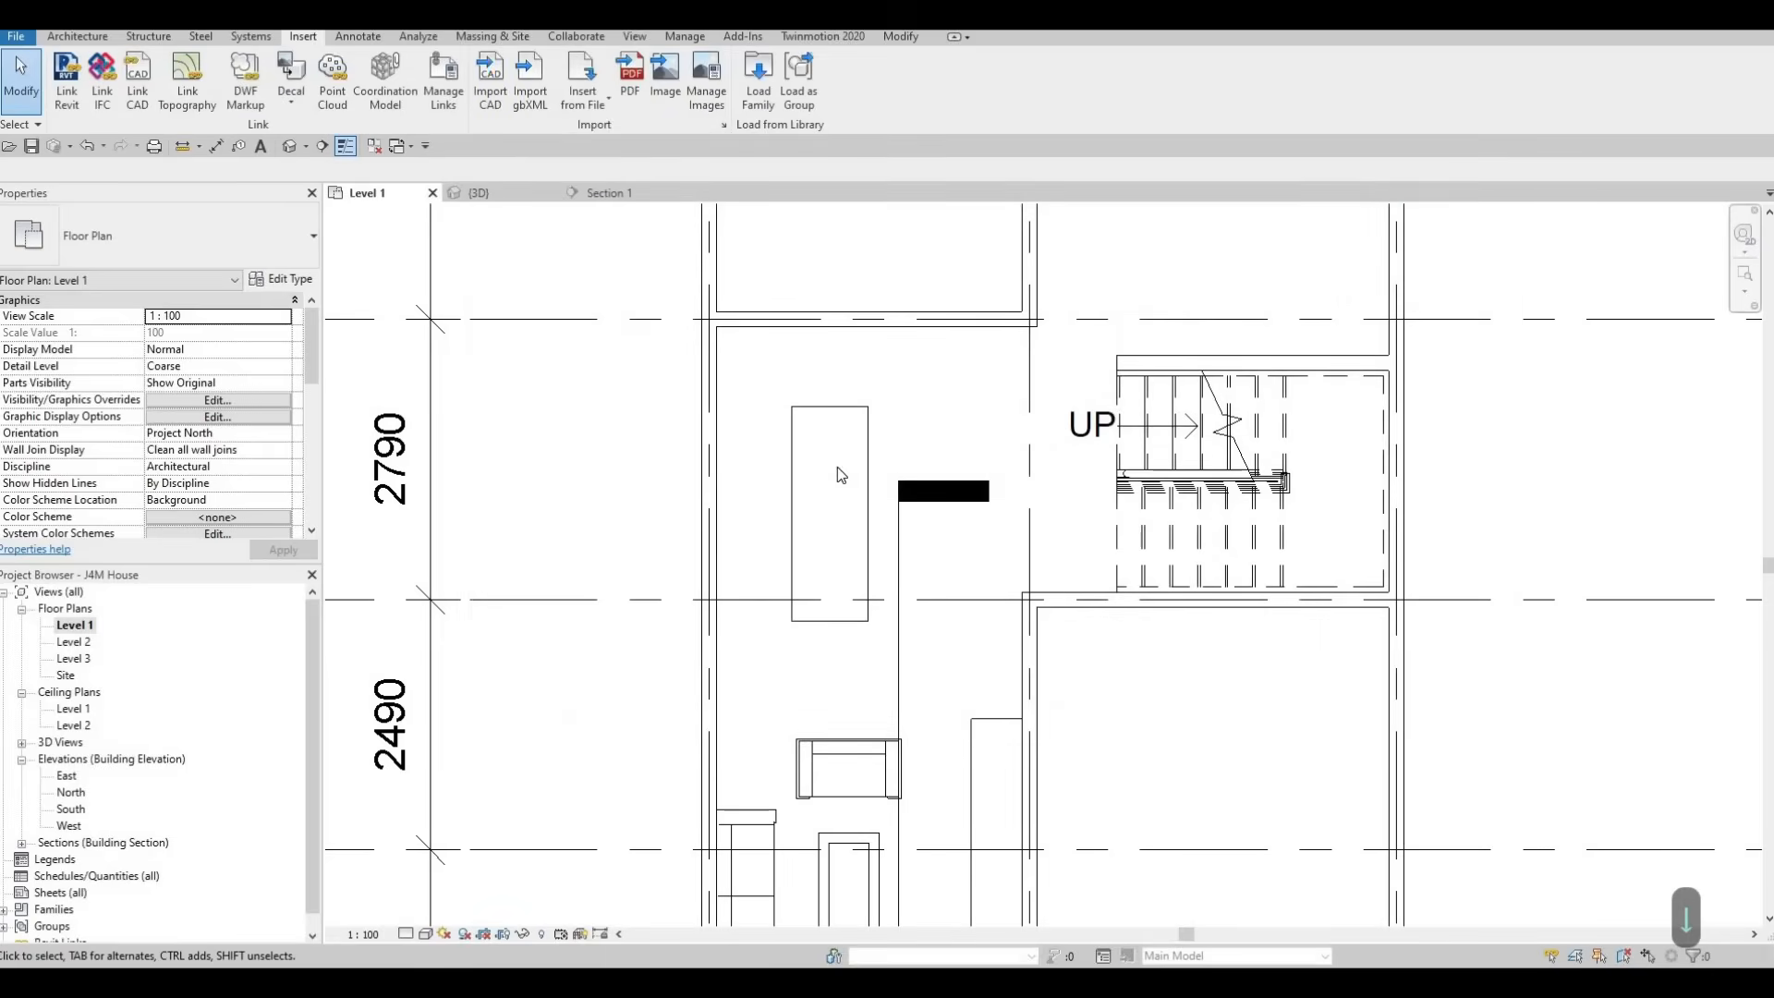
# Place an M_Chair-Breuer chair at the upper end of the dining table, facing the table
pyautogui.press('c')
pyautogui.press('m')
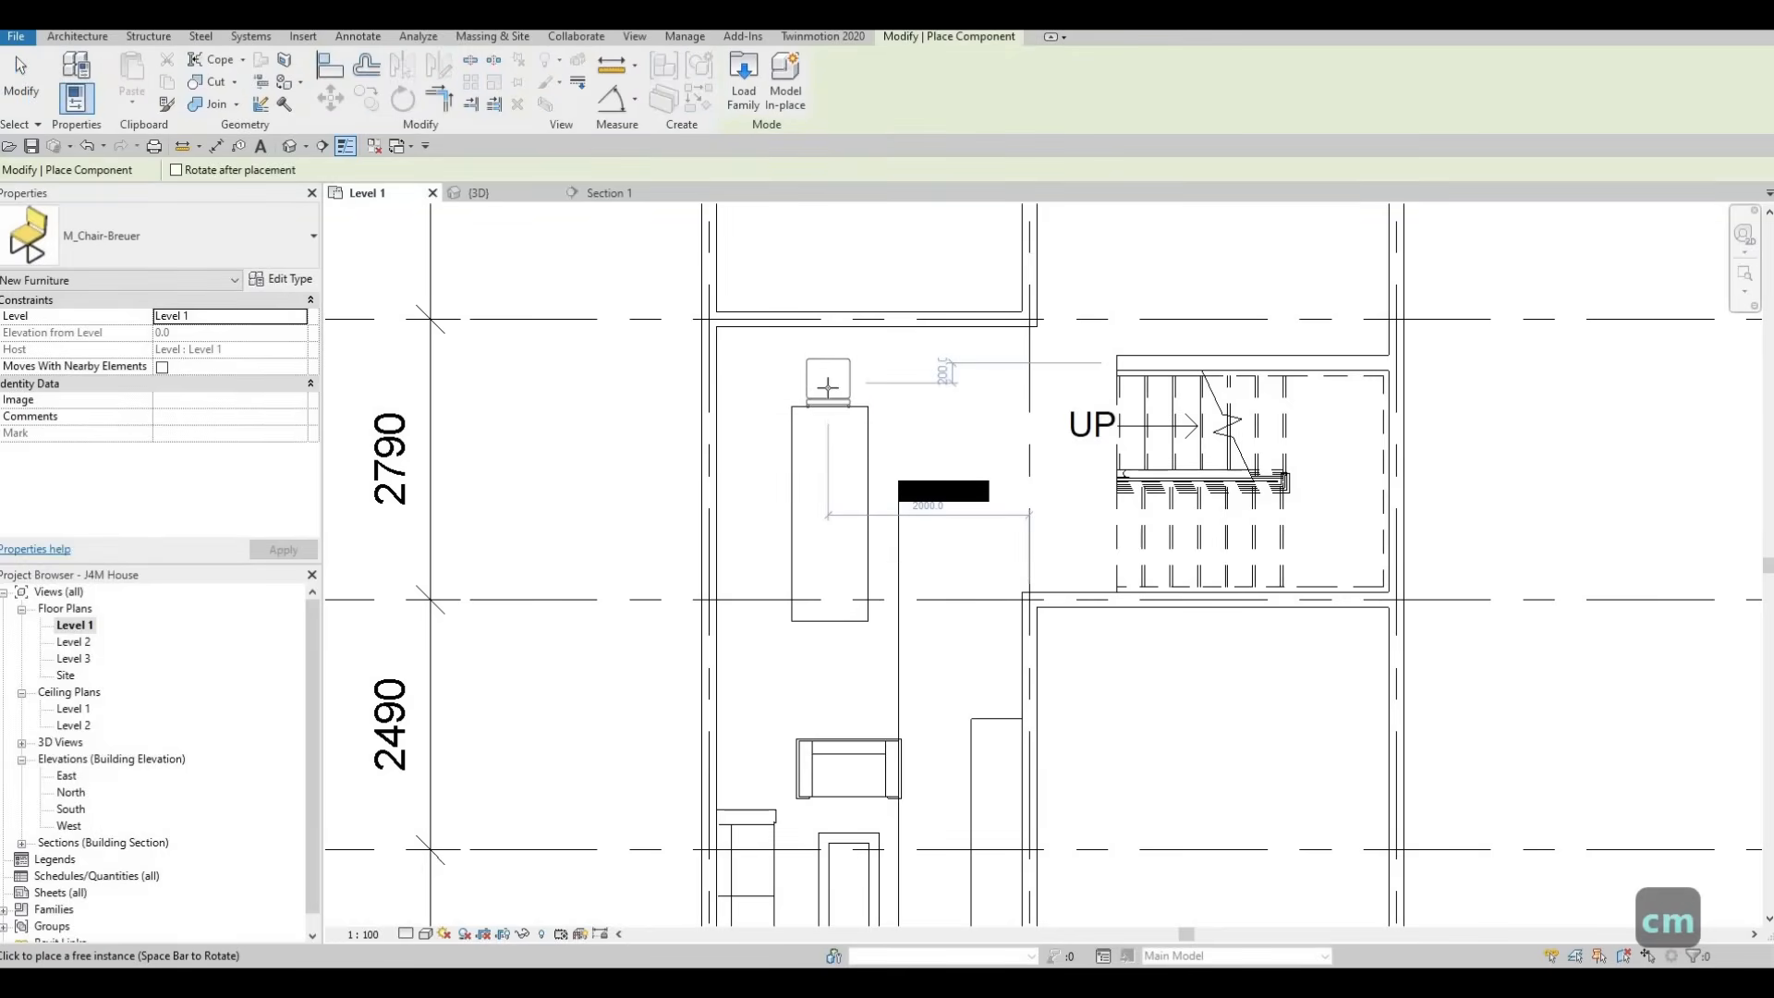
pyautogui.press('c')
pyautogui.press('m')
pyautogui.scroll(2, 829, 381)
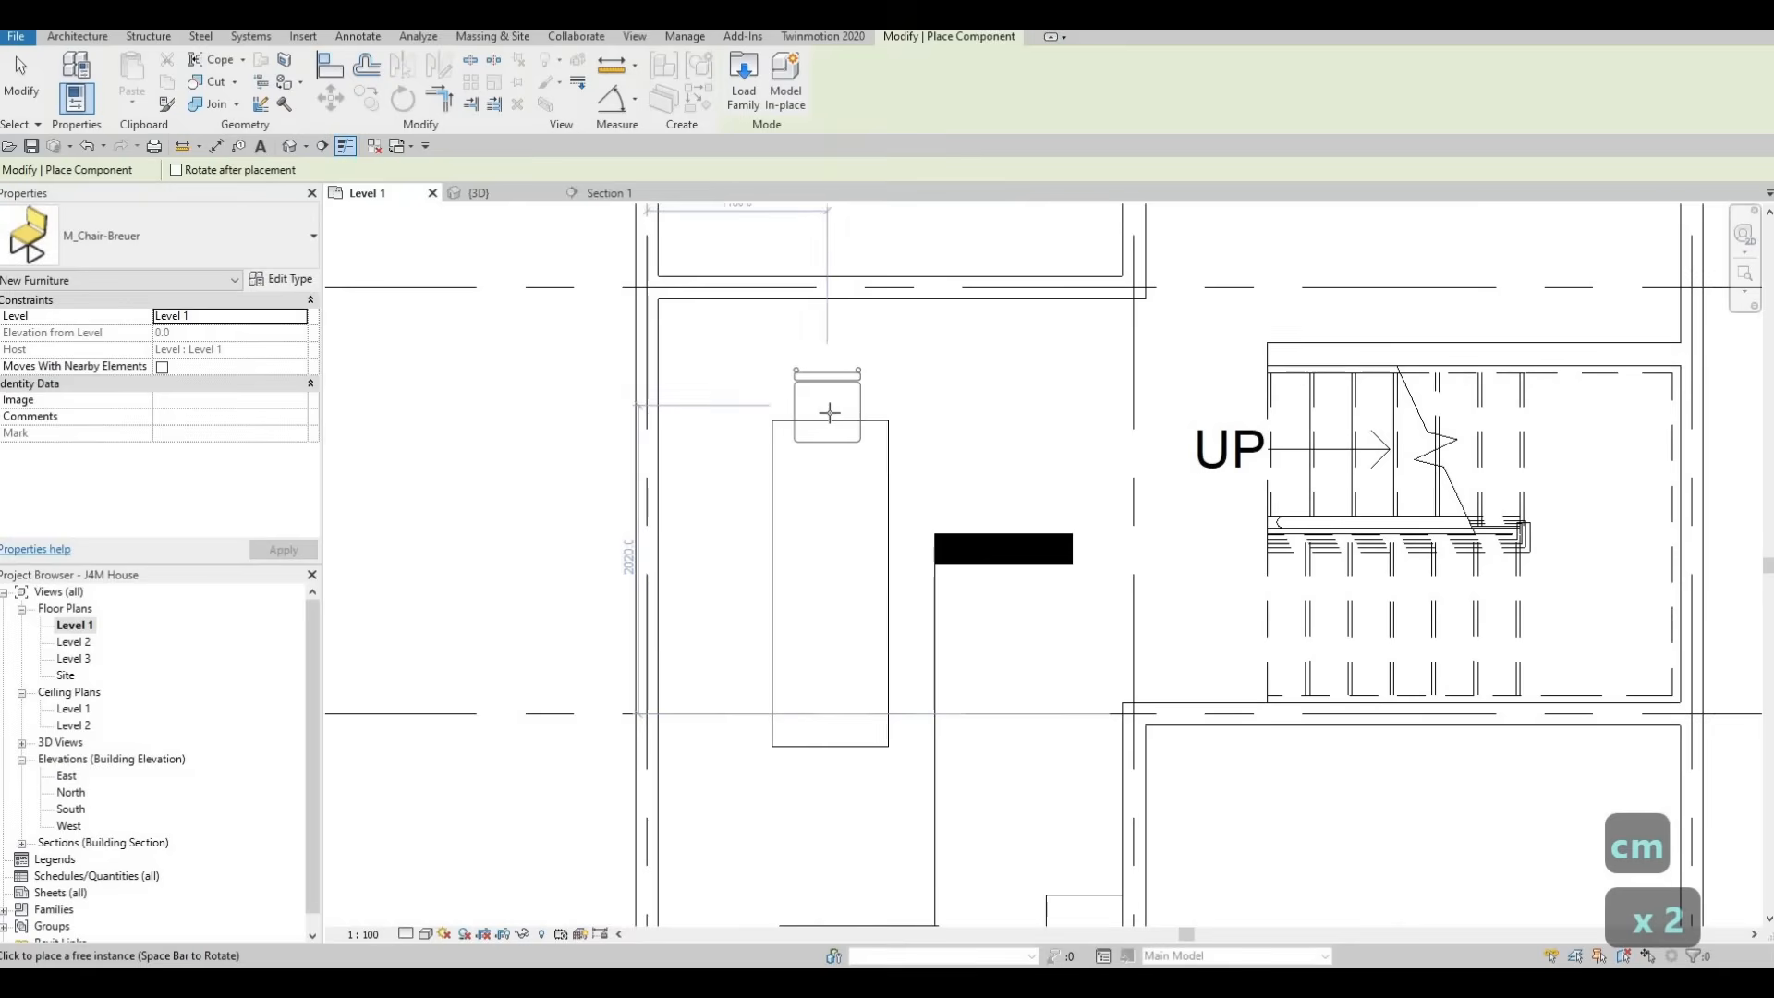
pyautogui.click(793, 469)
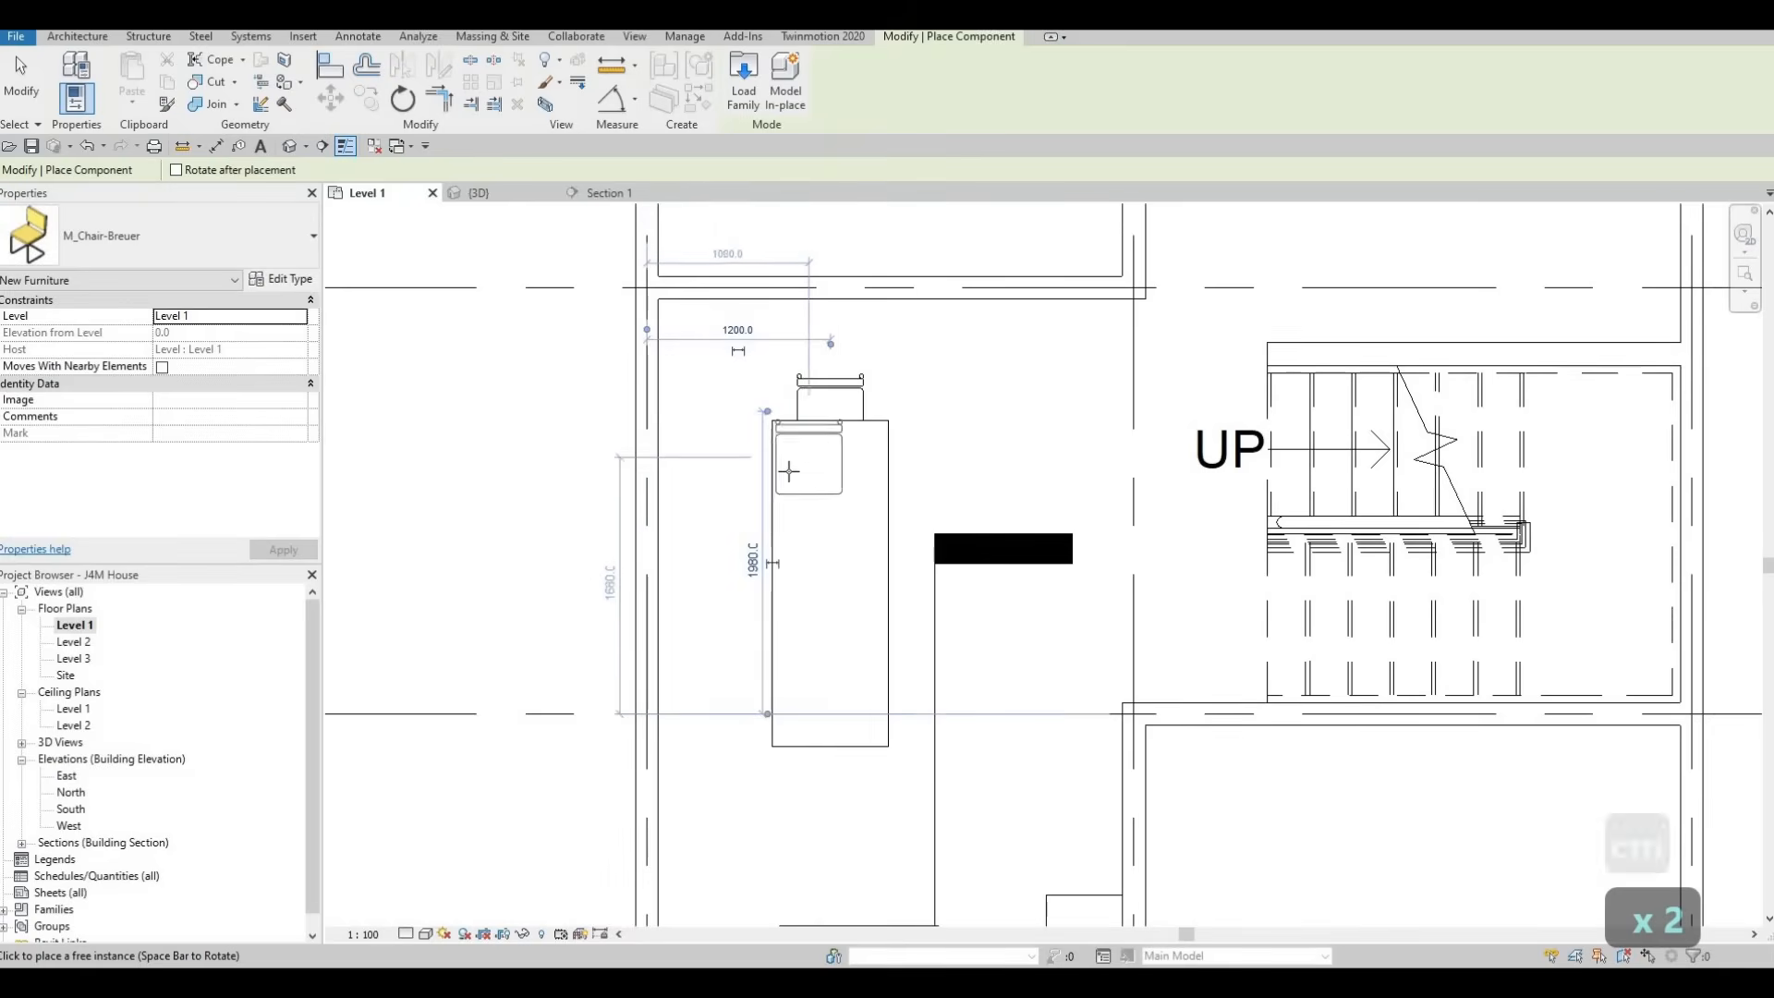
# Place three rotated M_Chair-Breuer chairs in a row along the dining table's left side
pyautogui.press('space')
pyautogui.click(774, 490)
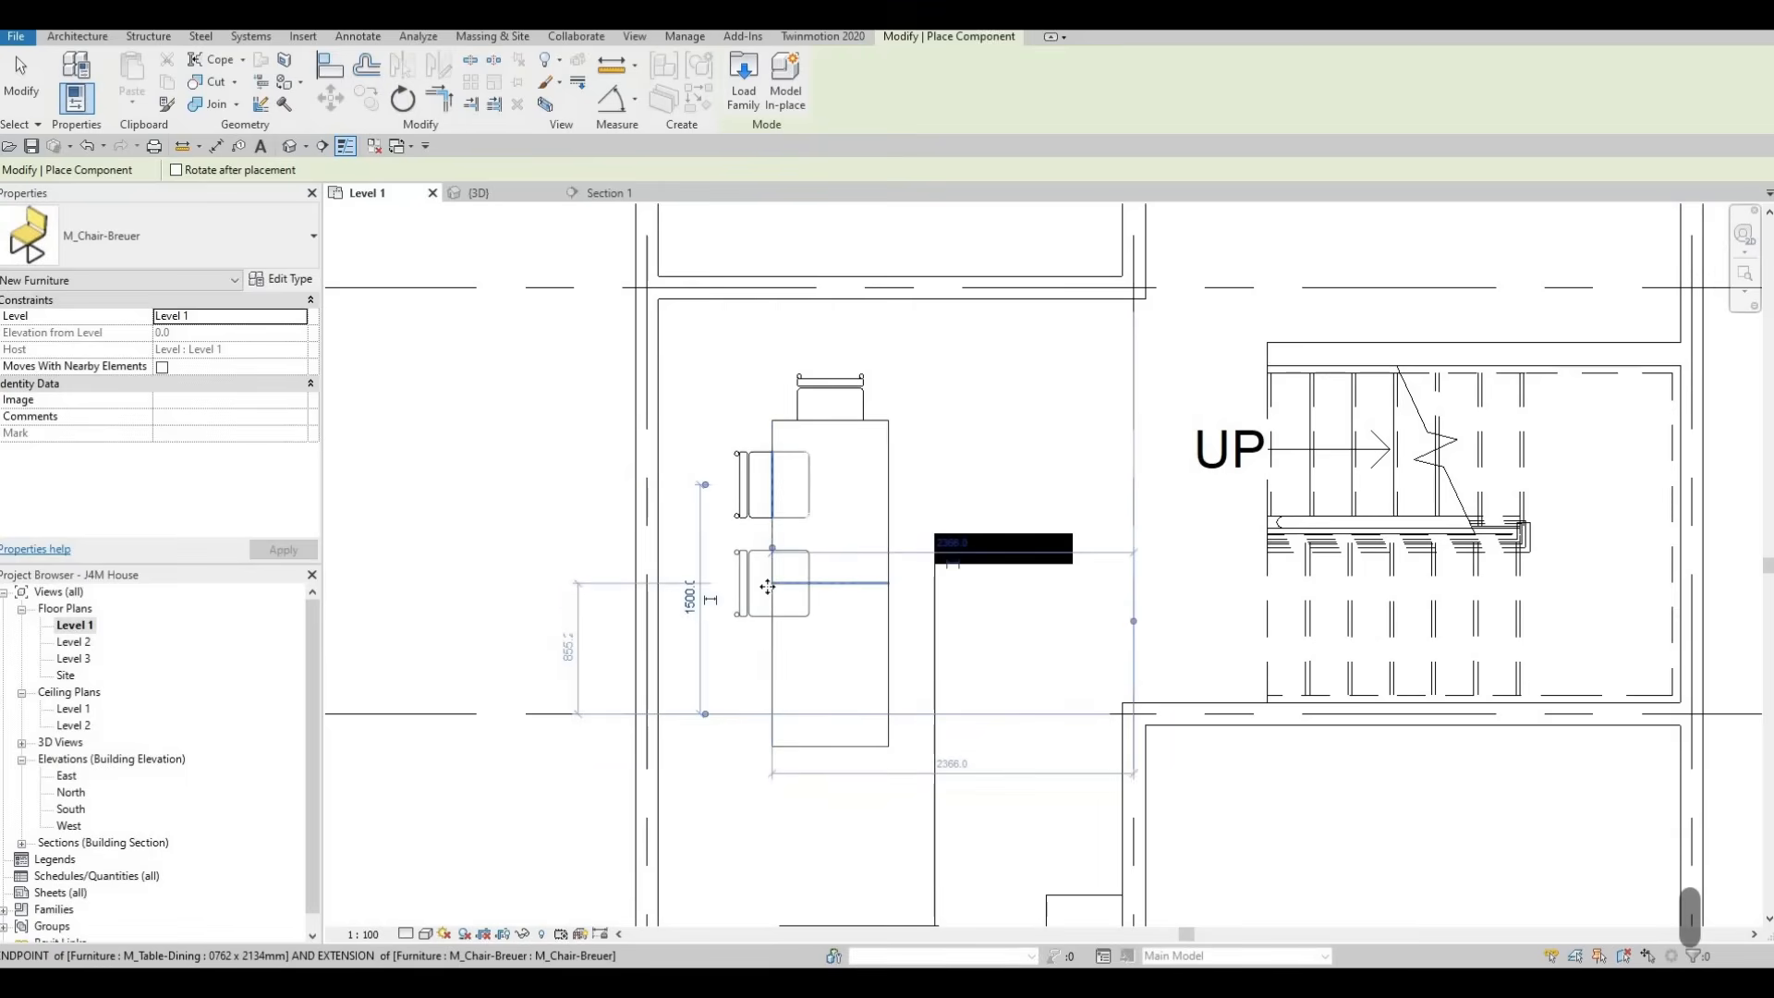
pyautogui.click(764, 664)
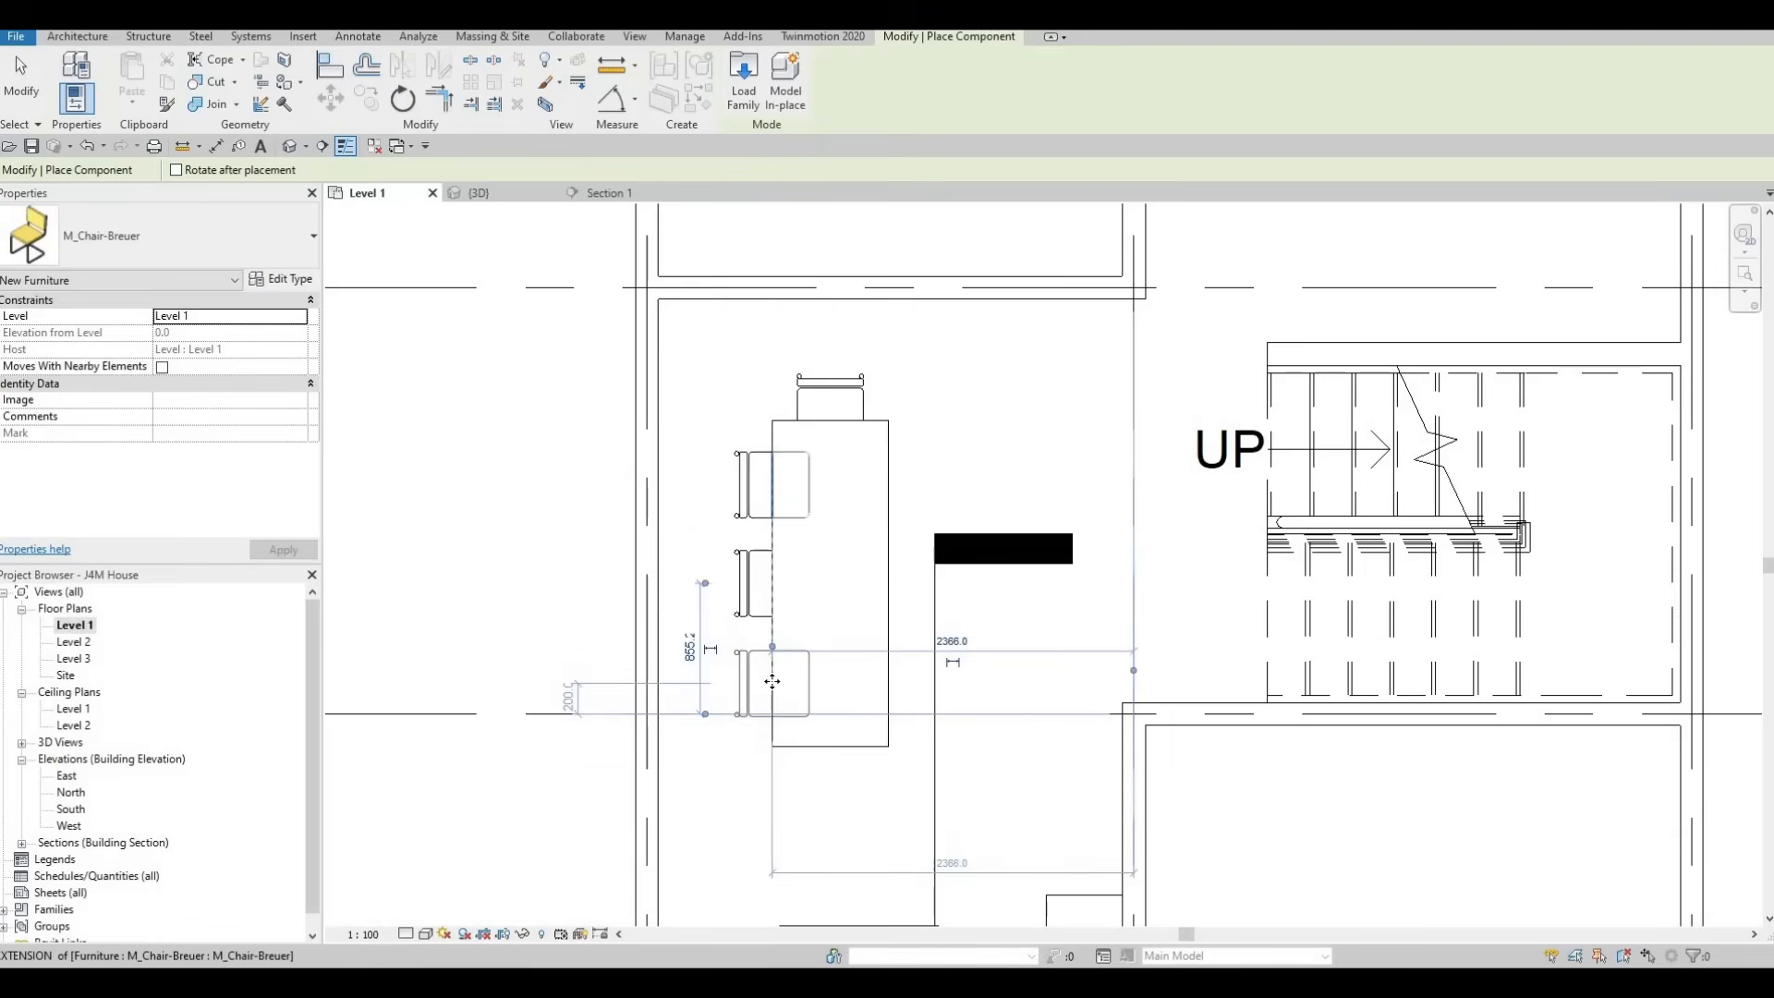
pyautogui.scroll(-2, 808, 567)
pyautogui.press('Escape')
pyautogui.press('Escape')
pyautogui.press('Escape')
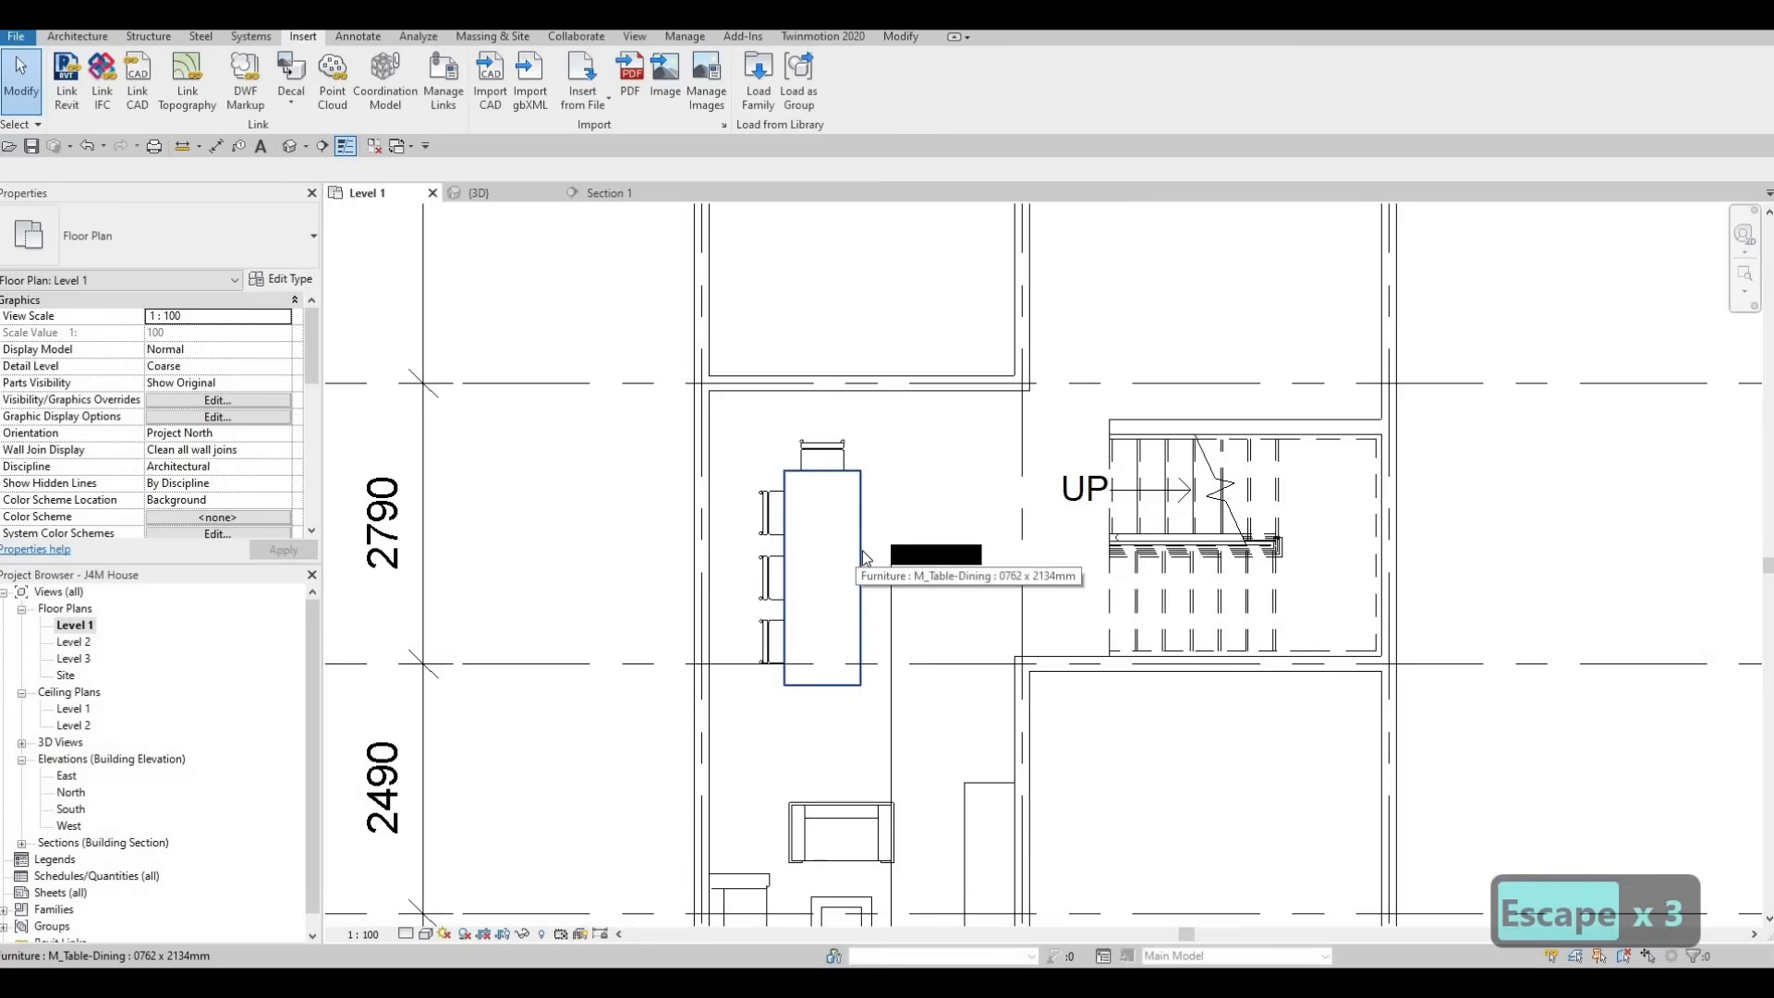
# Set the dining table type's width to 900 mm
pyautogui.click(865, 557)
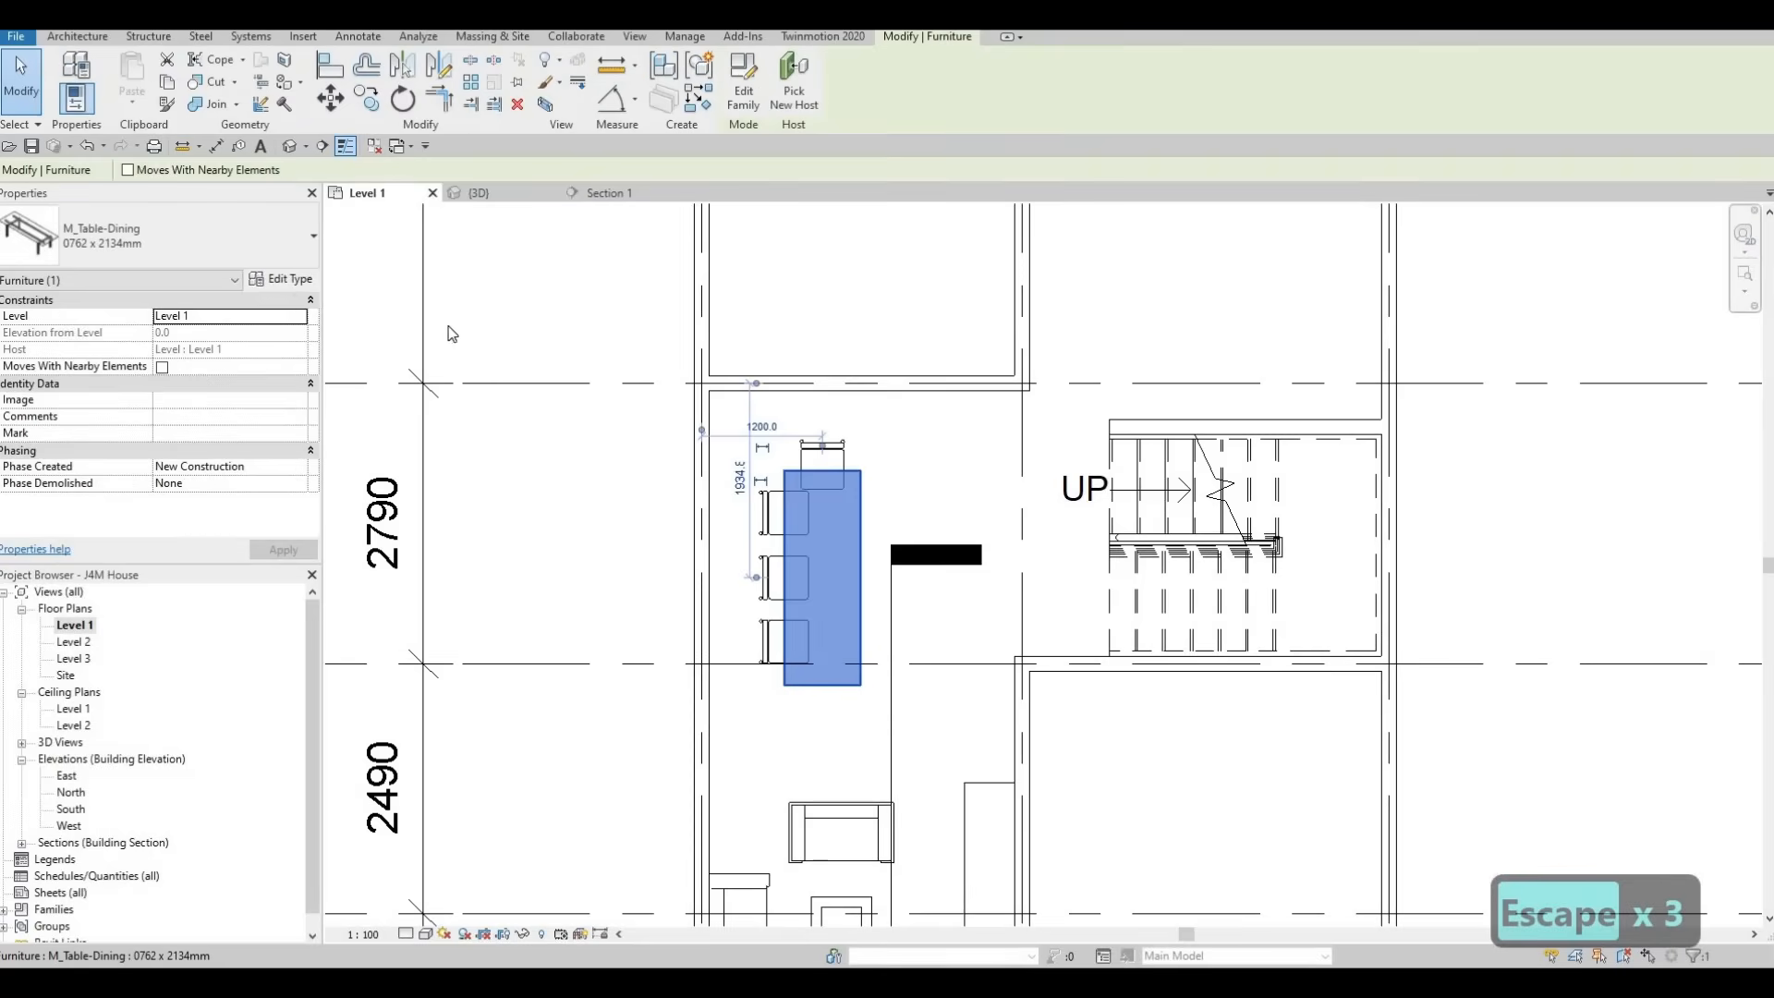
pyautogui.click(286, 283)
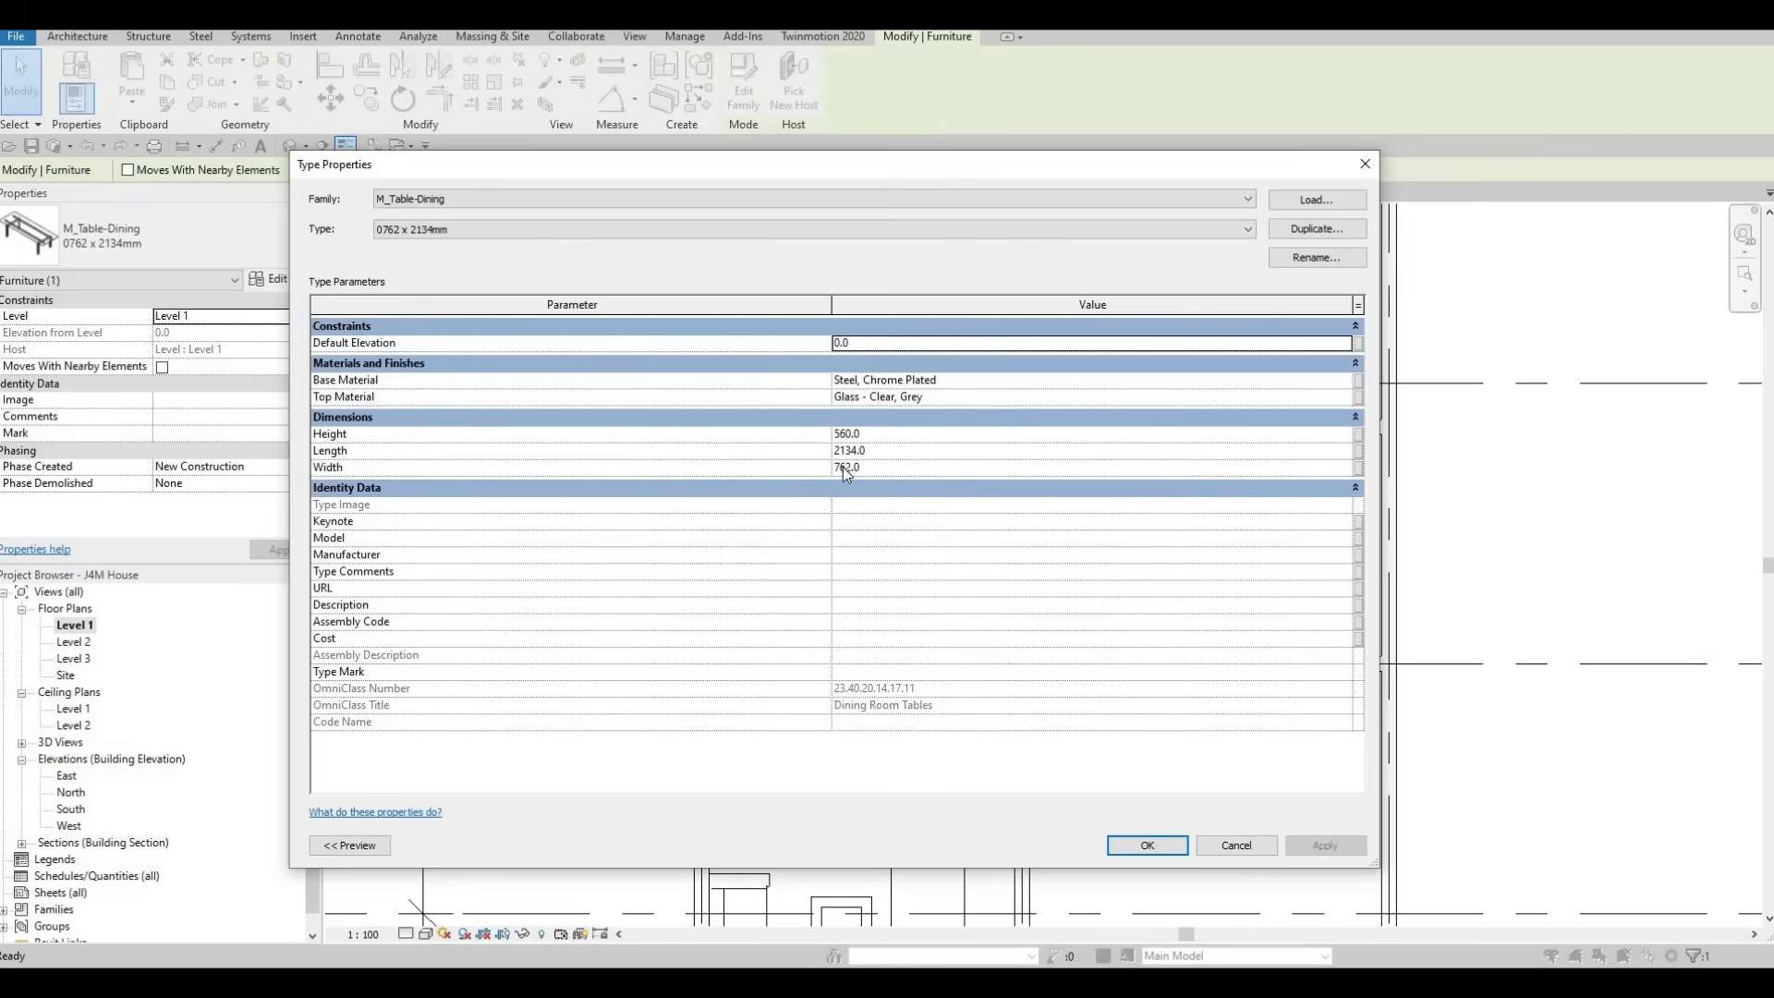
pyautogui.click(878, 476)
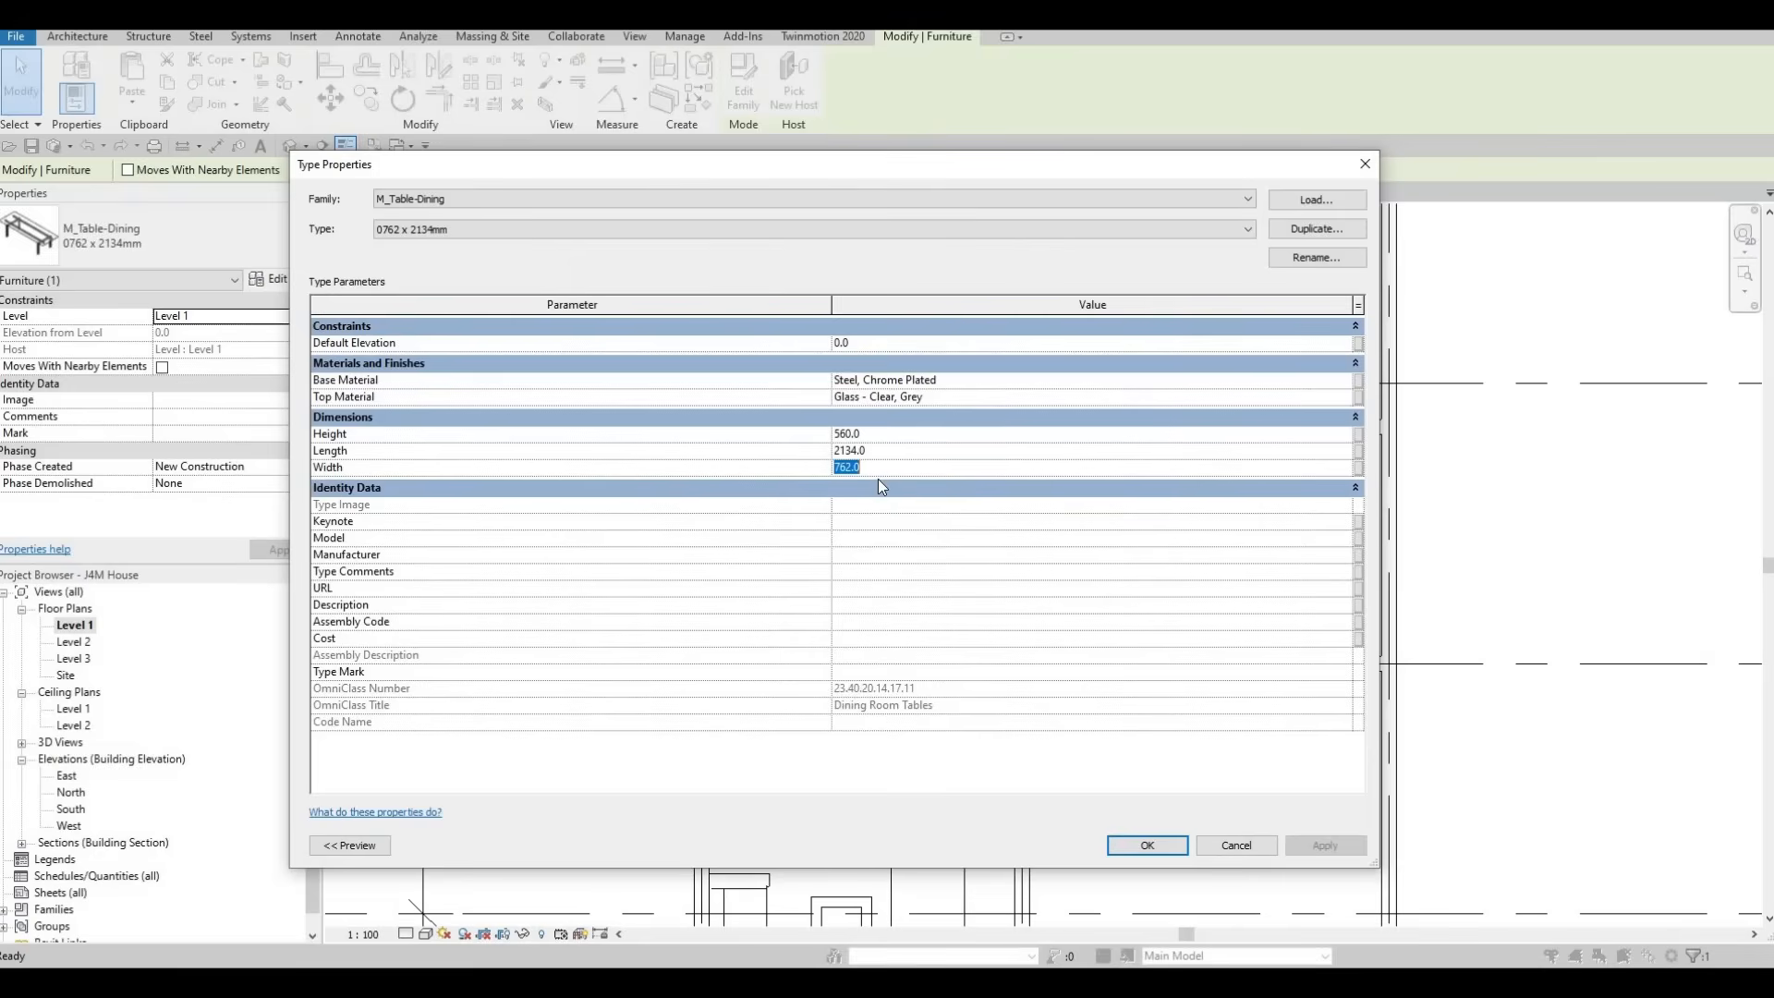
pyautogui.write('900')
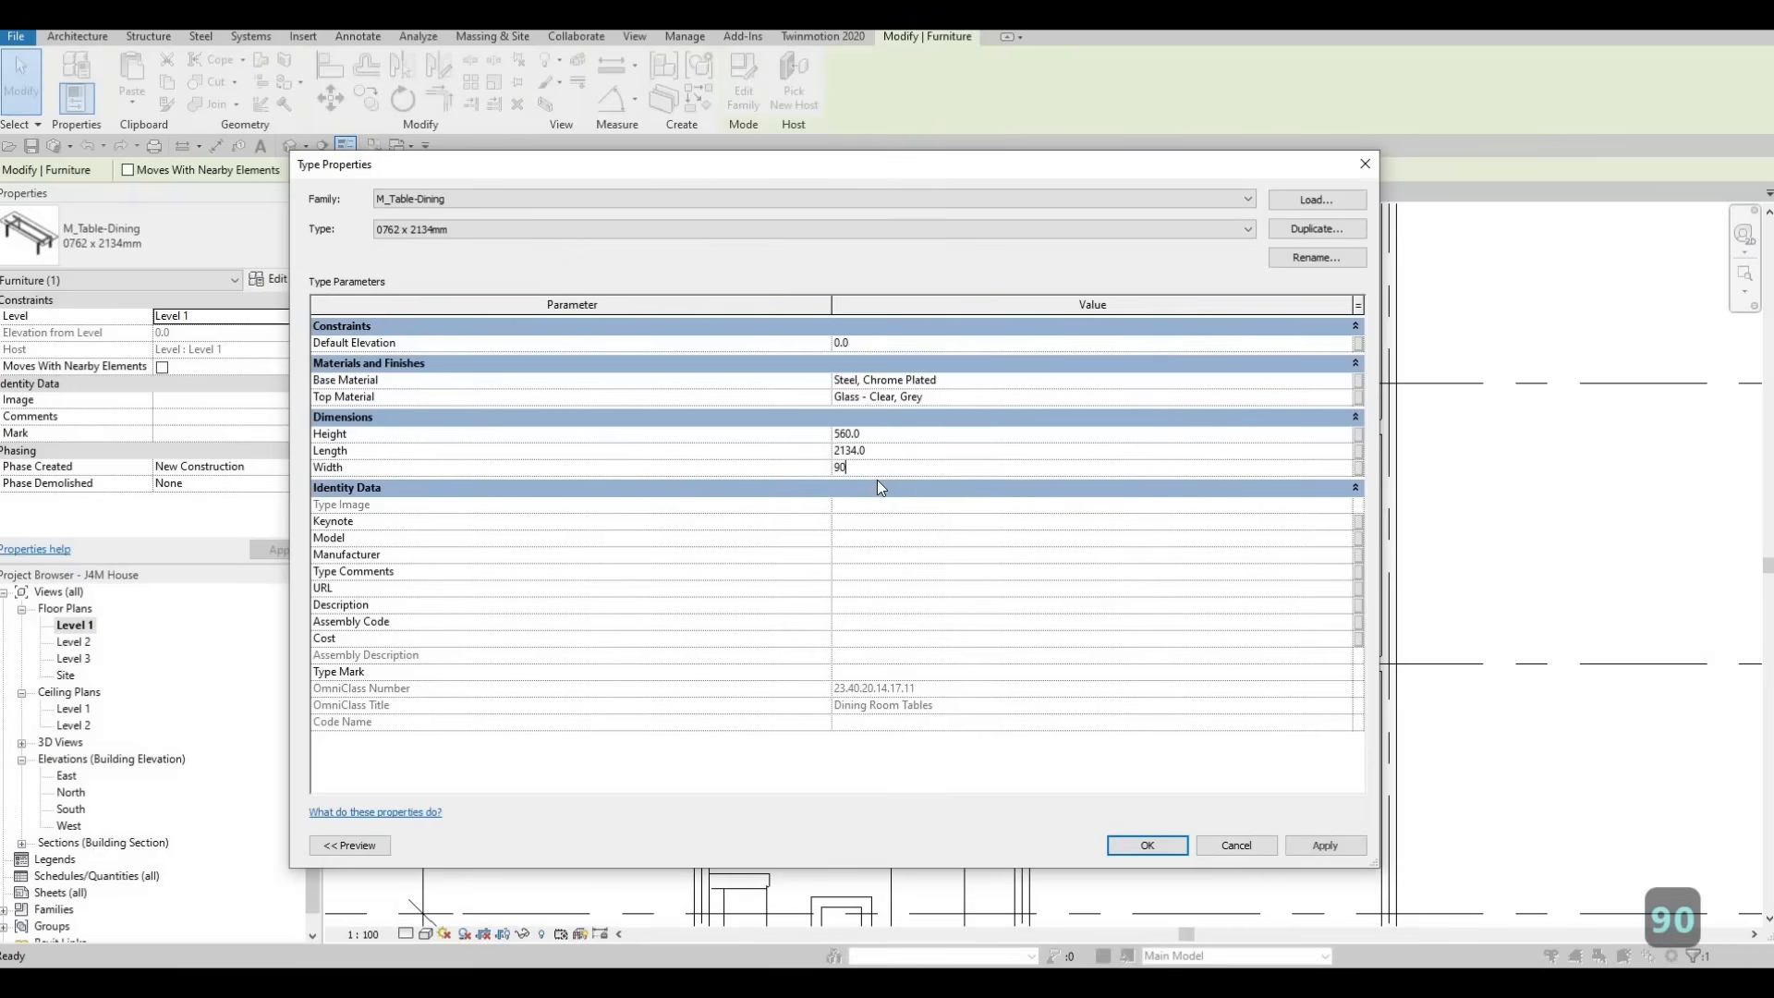
pyautogui.click(1174, 848)
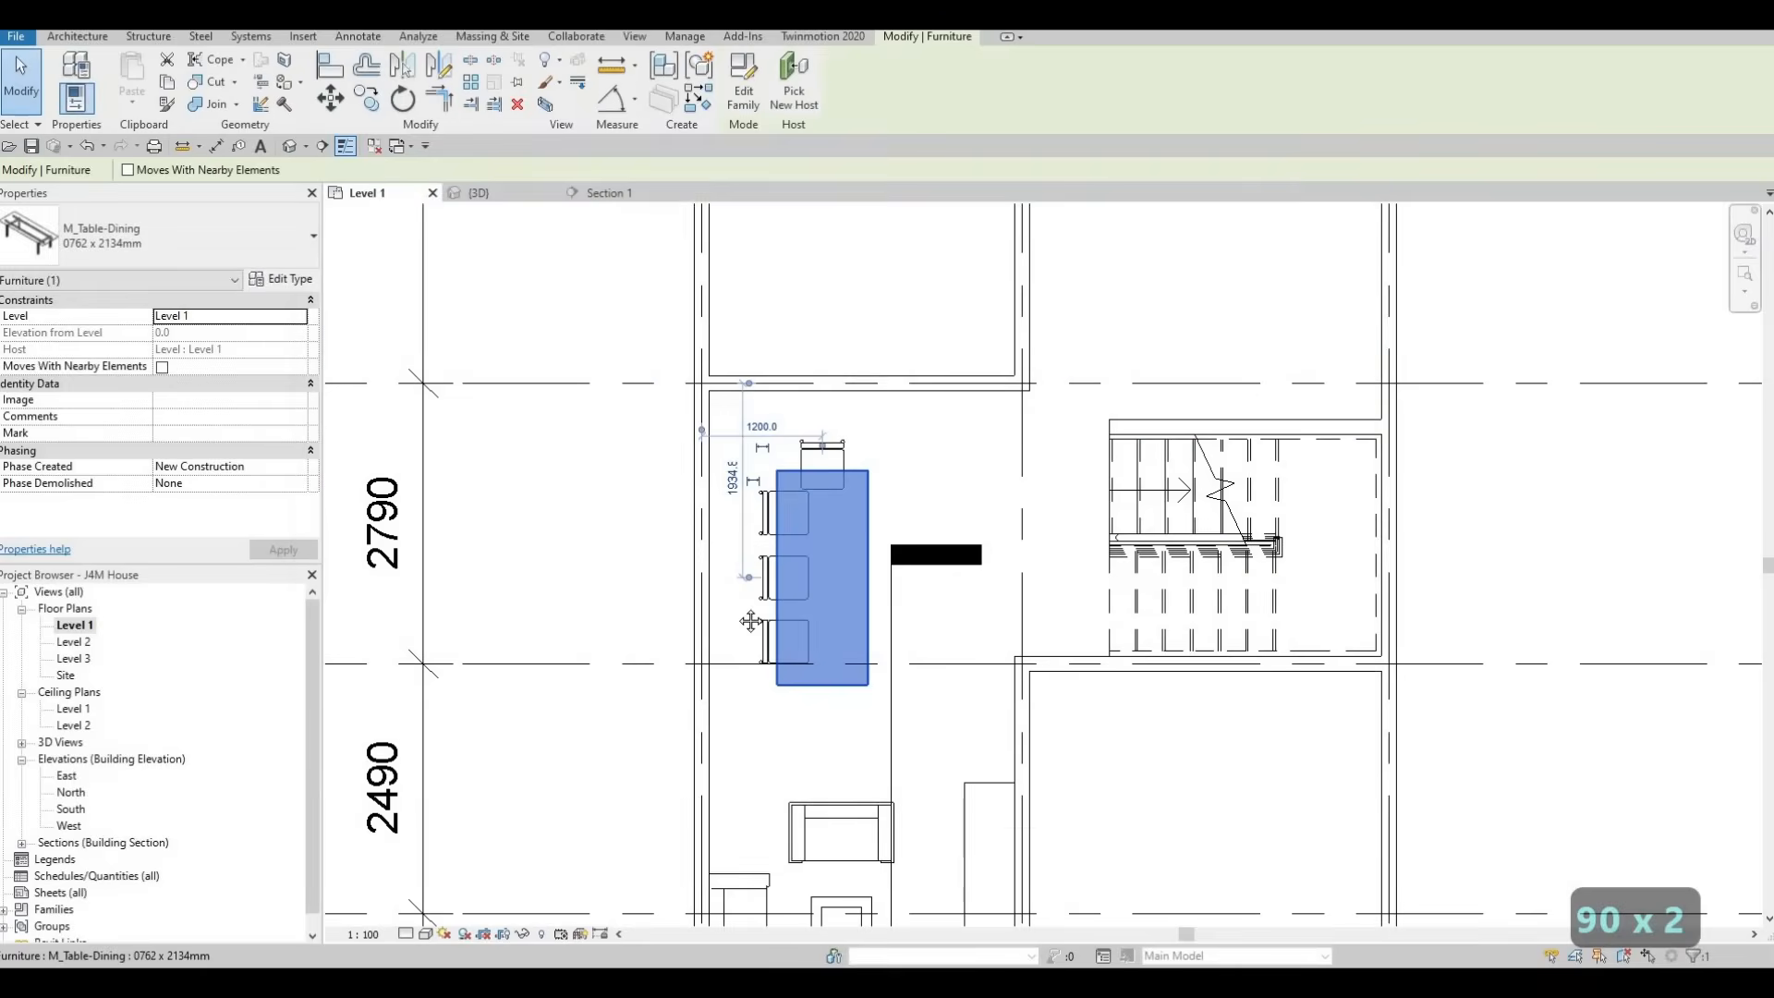
pyautogui.press('Escape')
pyautogui.press('Escape')
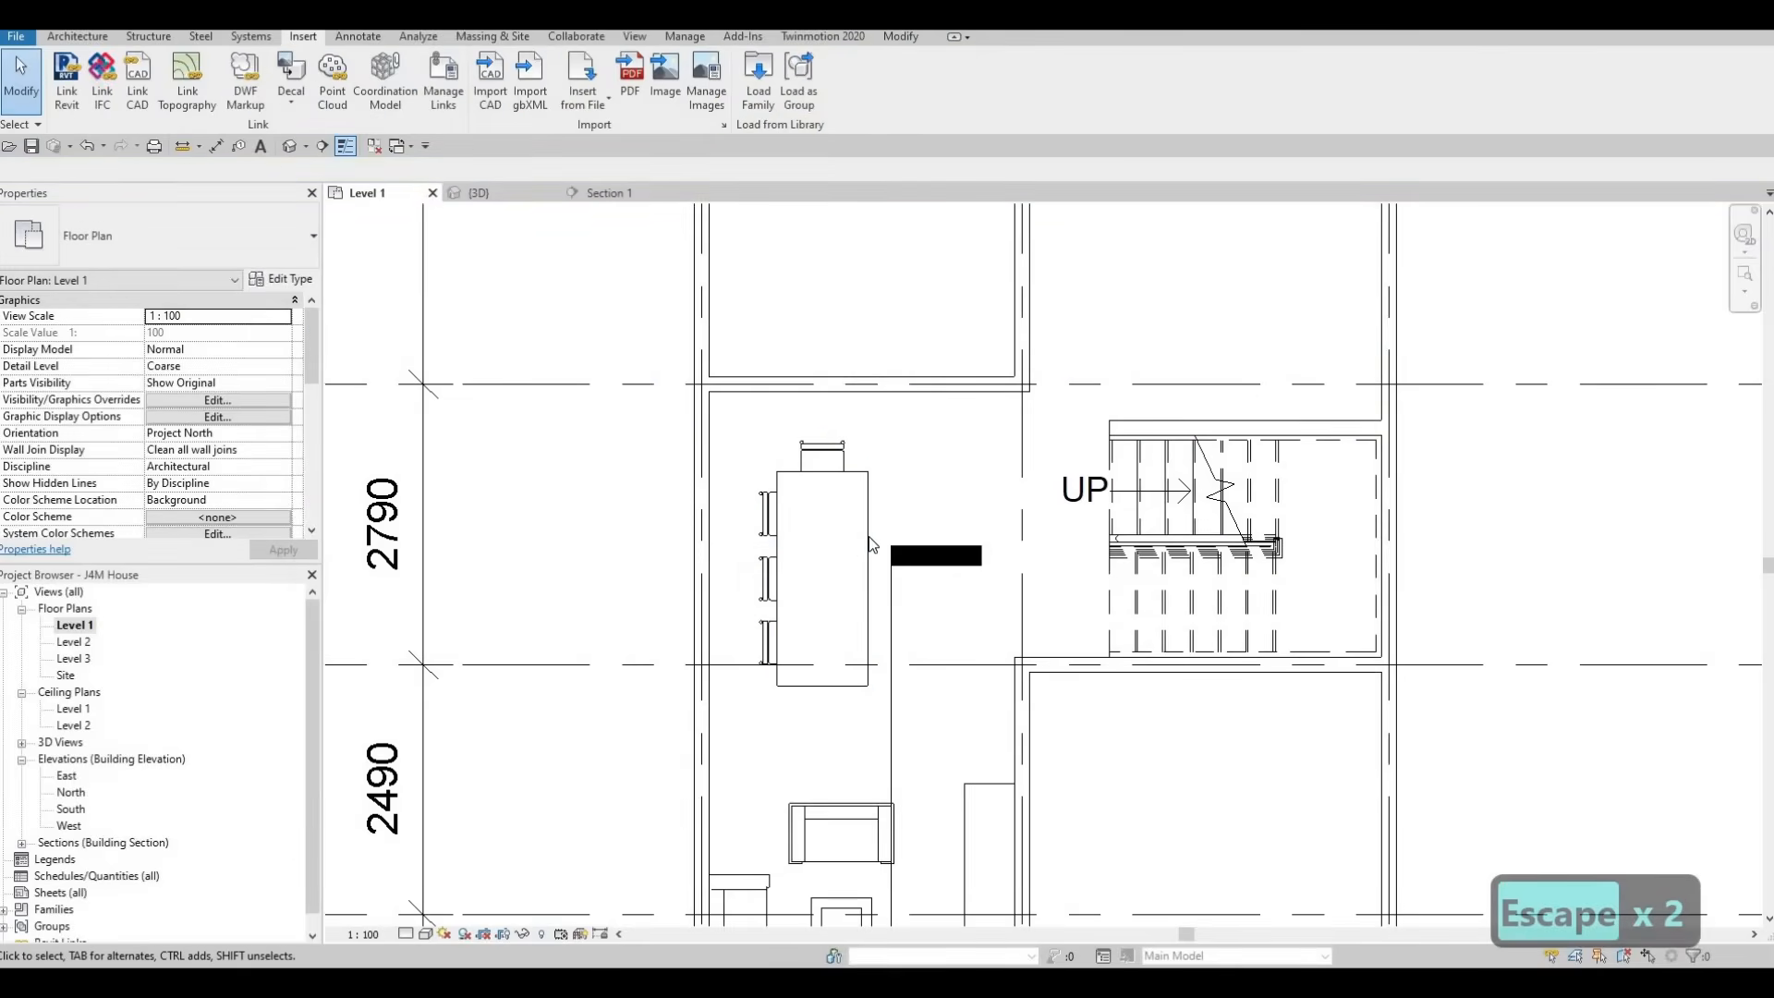
# Nudge the dining table three increments to the right, away from the row of side chairs
pyautogui.click(871, 544)
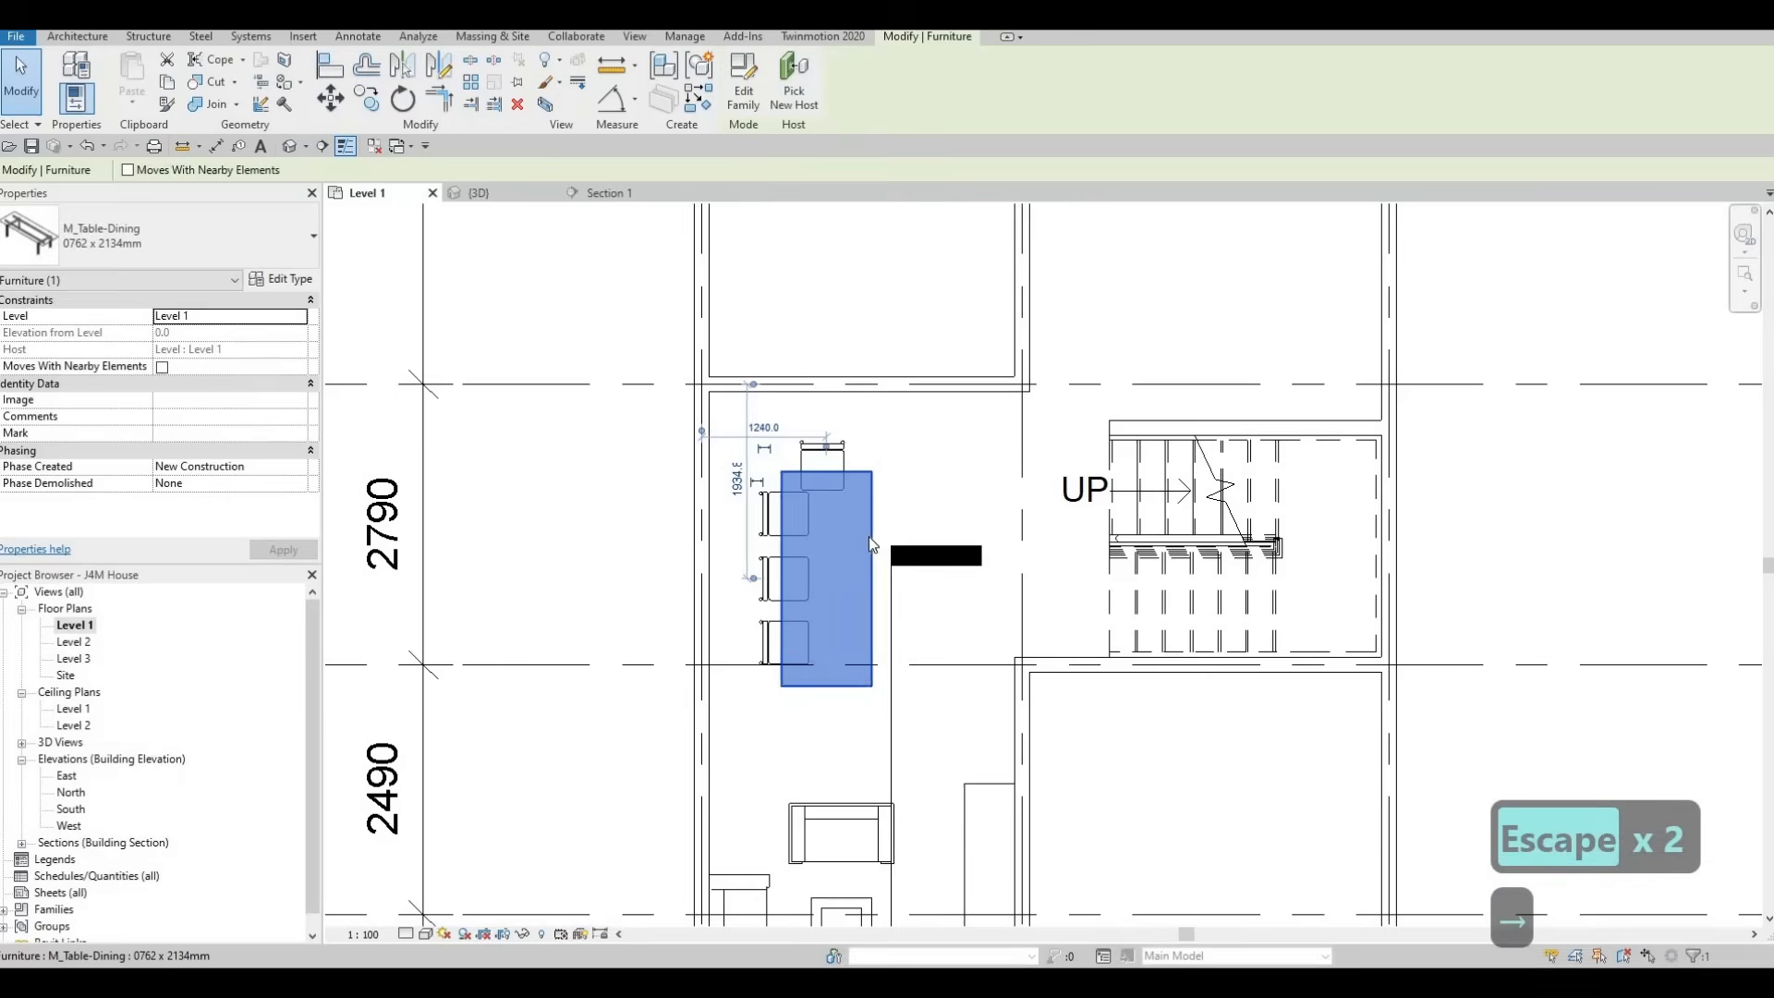
pyautogui.press('Right')
pyautogui.press('Right')
pyautogui.press('Right')
pyautogui.press('Escape')
pyautogui.press('Escape')
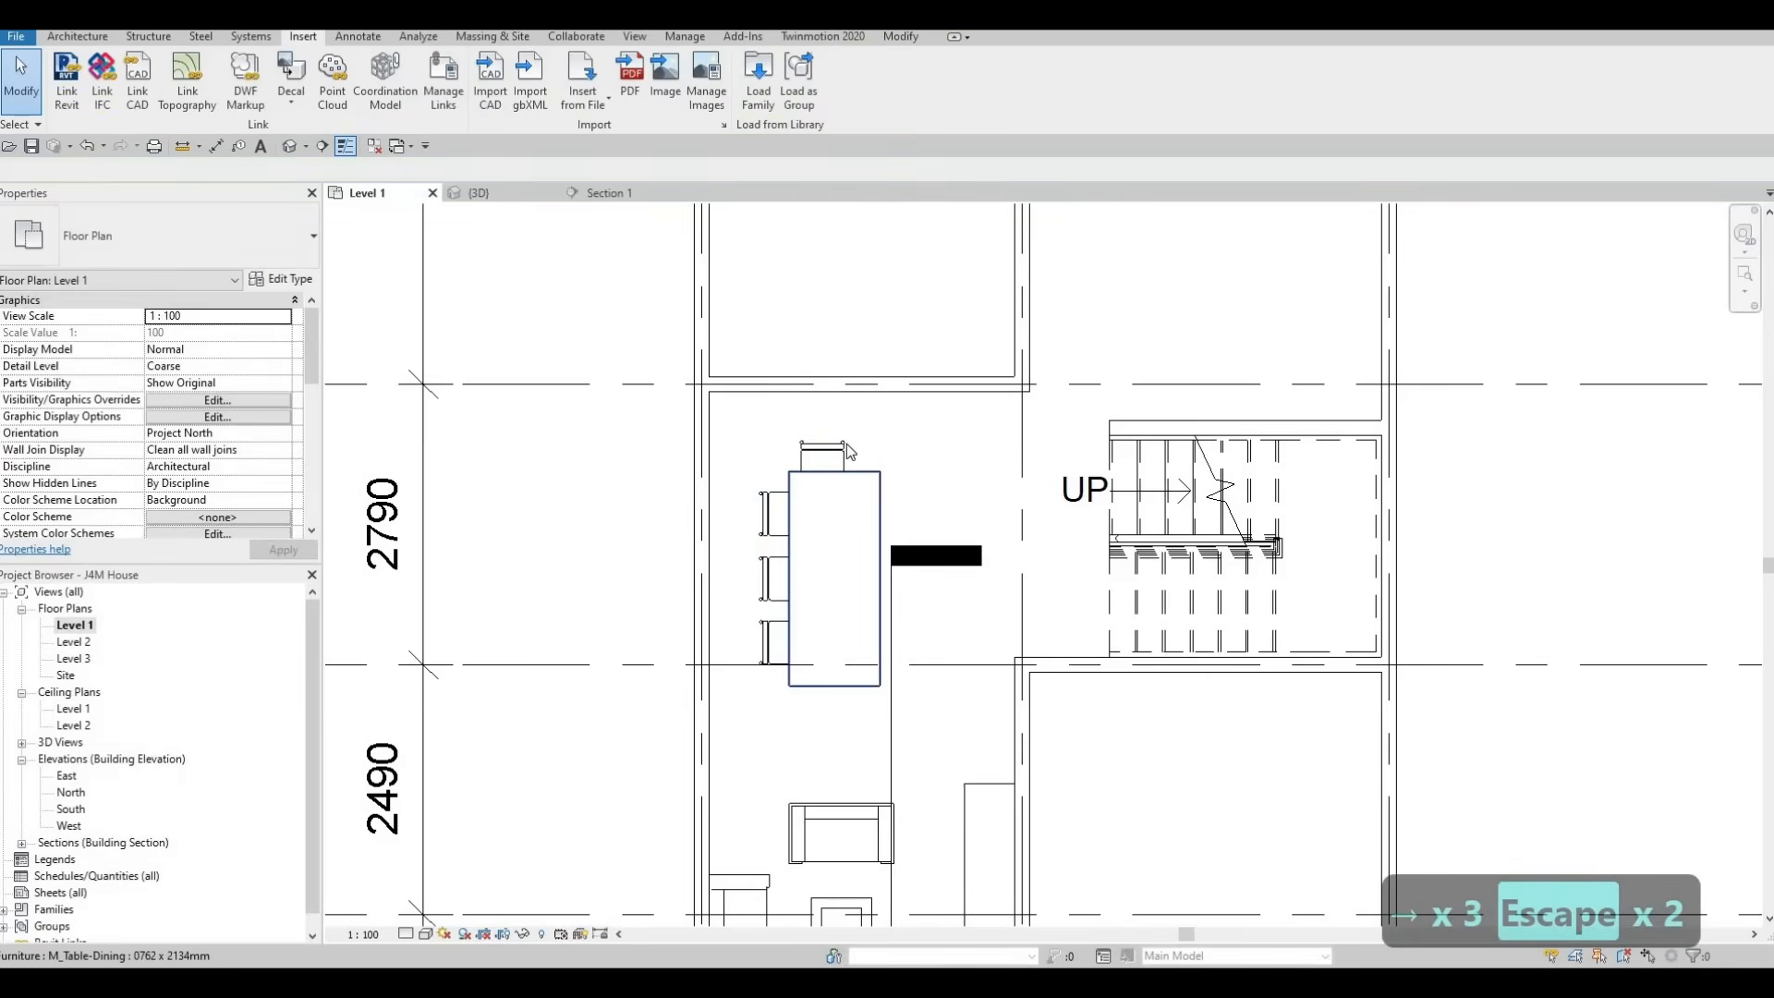
# Nudge the chair at the table's upper end to the right to centre it on the table
pyautogui.click(846, 444)
pyautogui.press('Right')
pyautogui.press('Right')
pyautogui.press('Right')
pyautogui.press('Right')
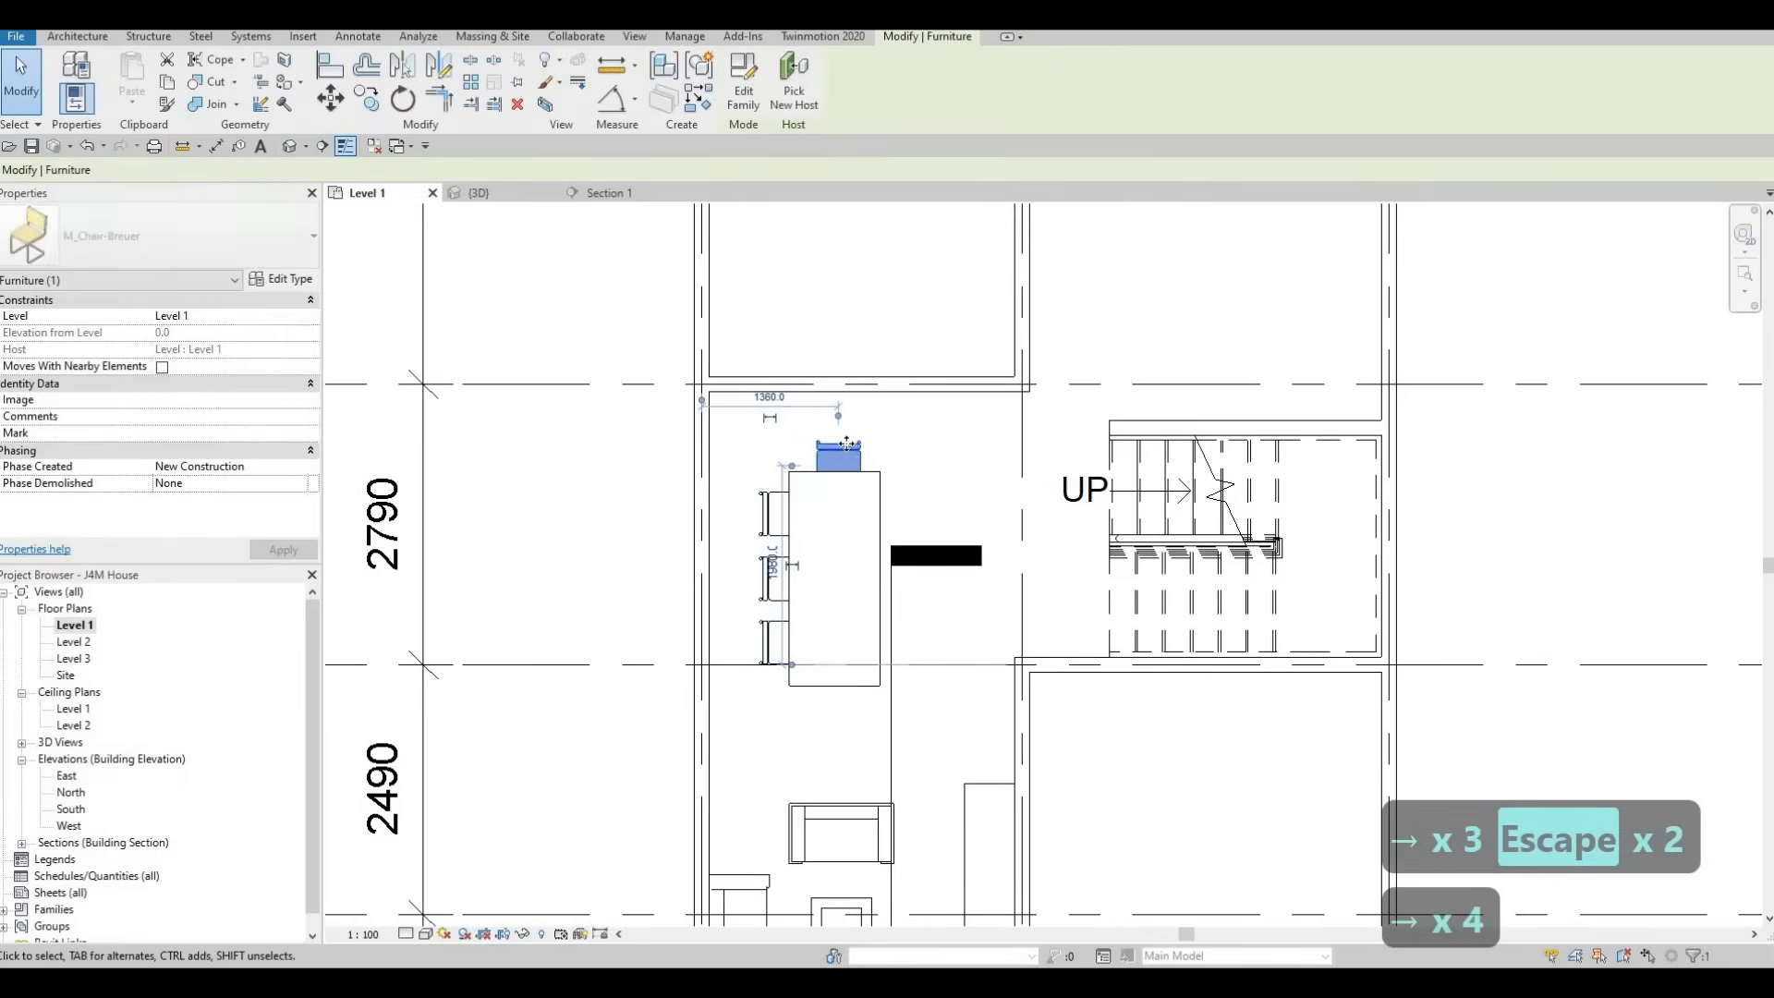
pyautogui.press('Left')
pyautogui.press('Escape')
pyautogui.press('Escape')
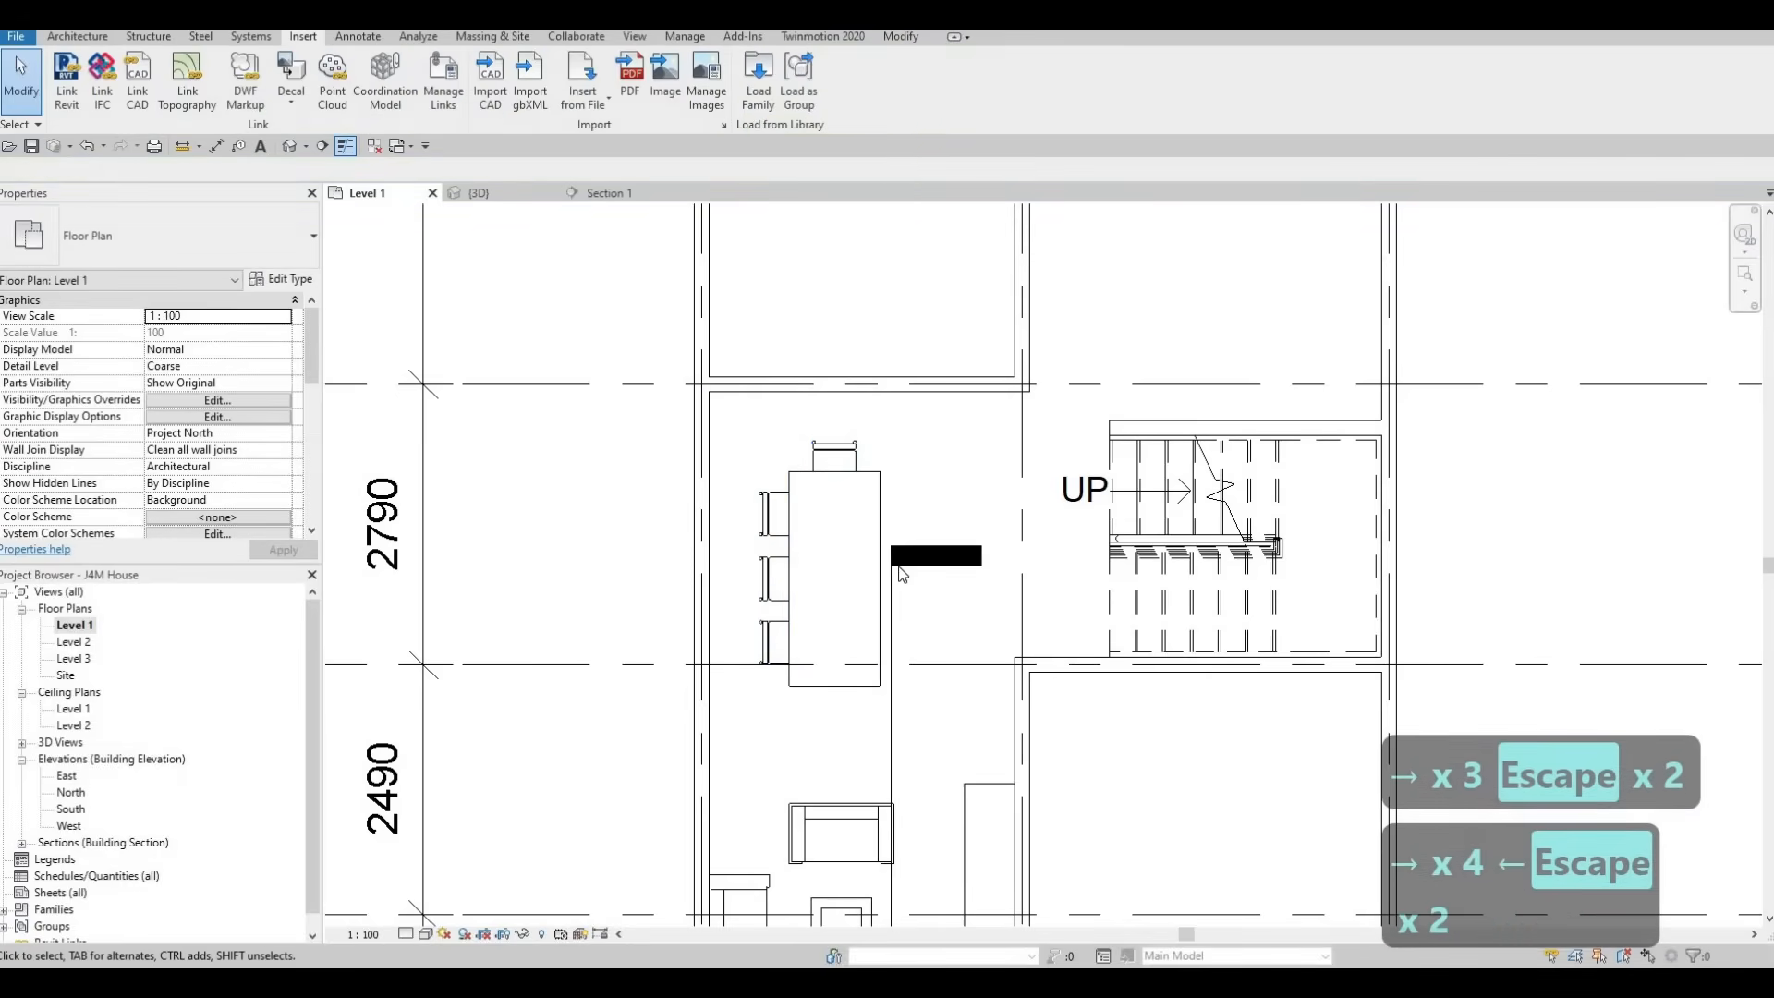
# Delete the section line beside the dining table together with its Section 1 view
pyautogui.click(911, 563)
pyautogui.moveTo(926, 582); pyautogui.dragTo(913, 390, button='middle')
pyautogui.scroll(-1, 914, 390)
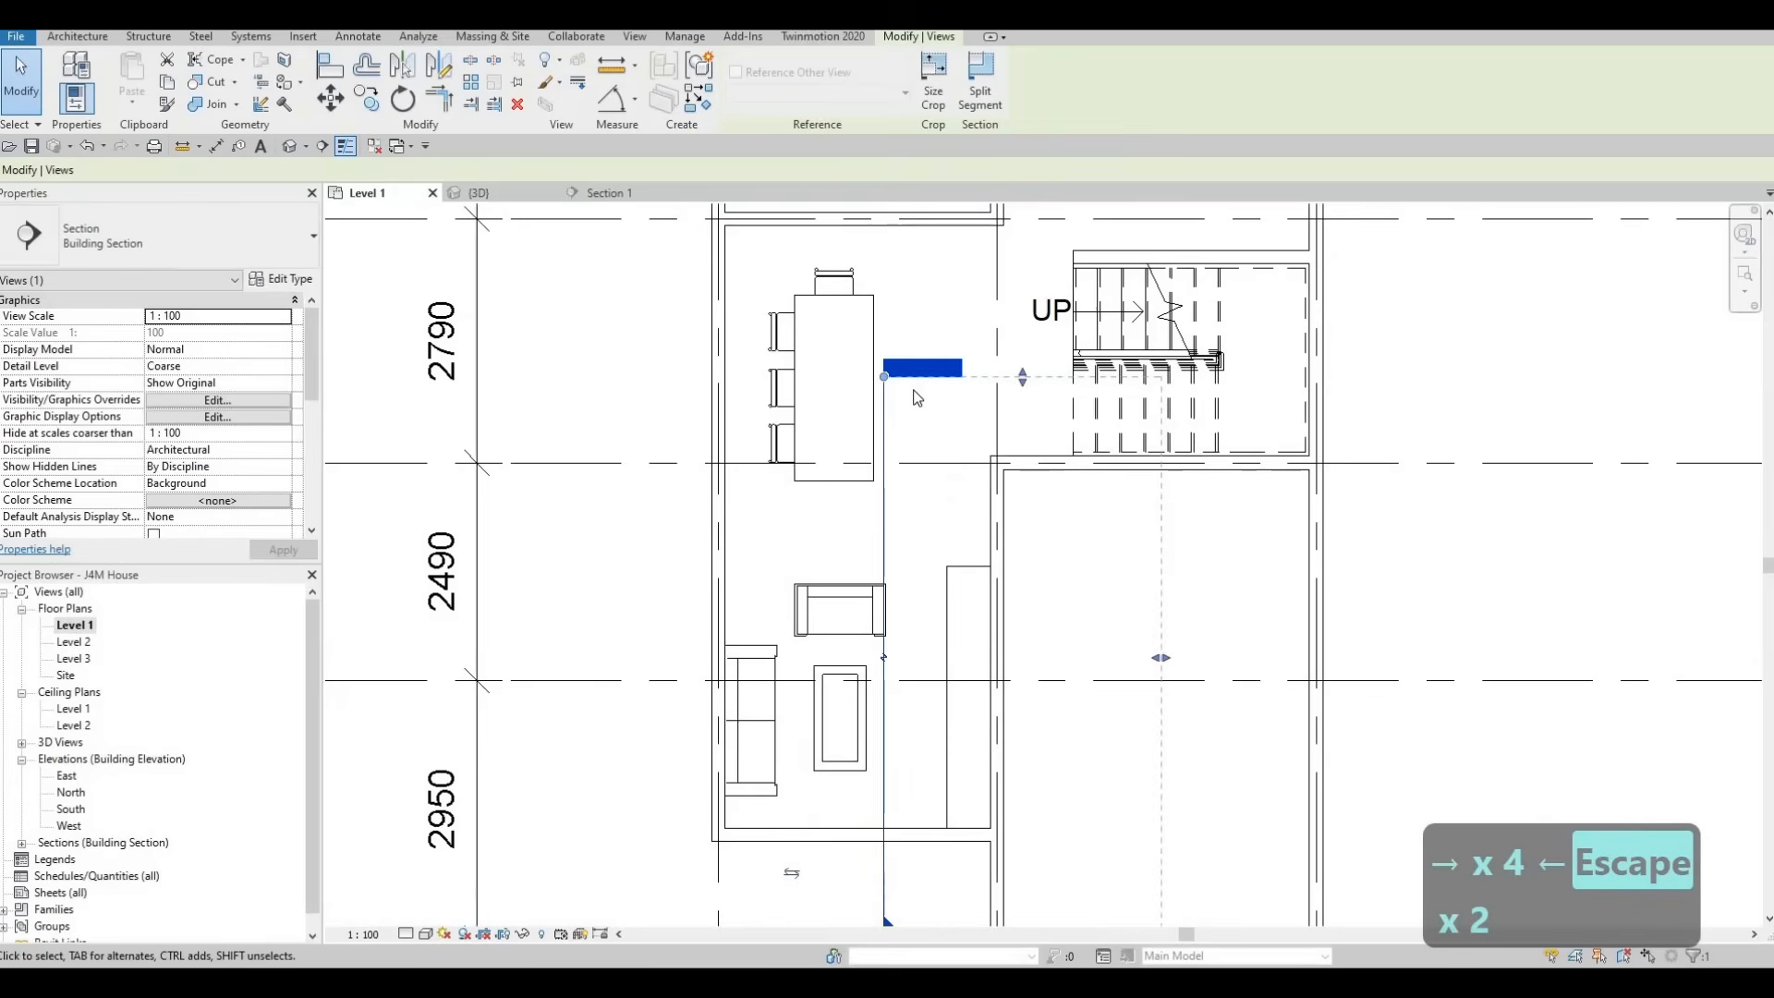
pyautogui.press('Delete')
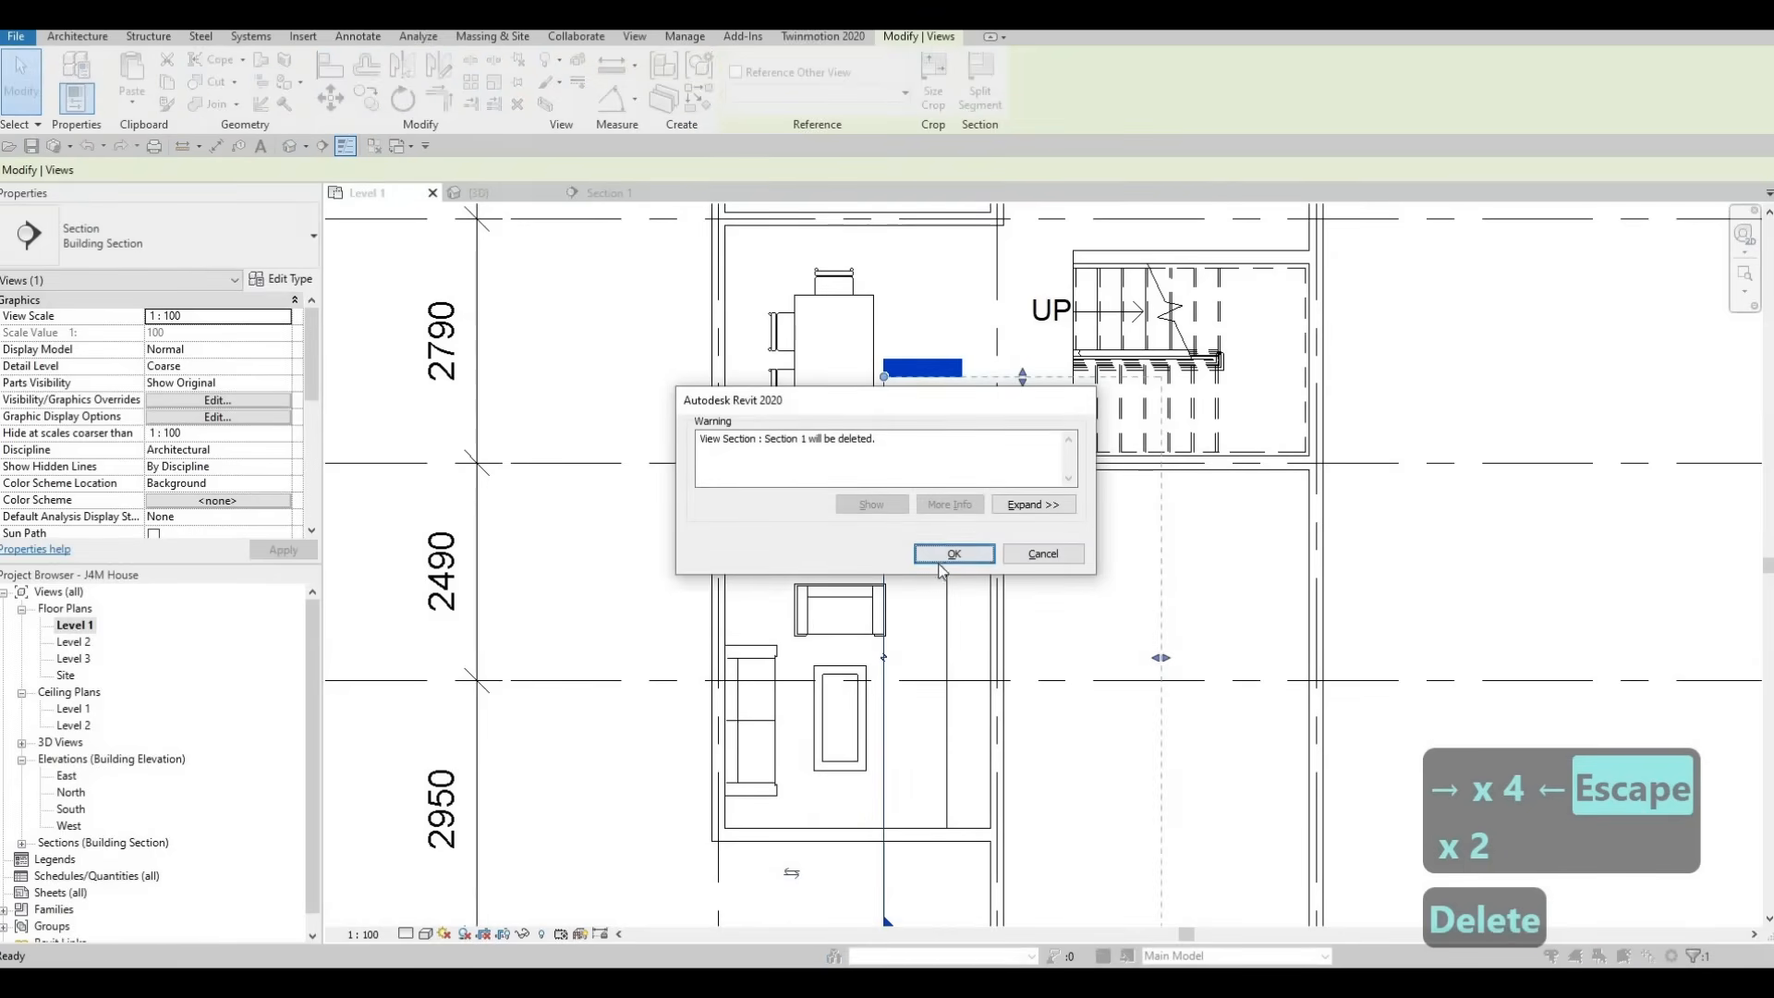
pyautogui.click(952, 554)
pyautogui.scroll(-2, 952, 582)
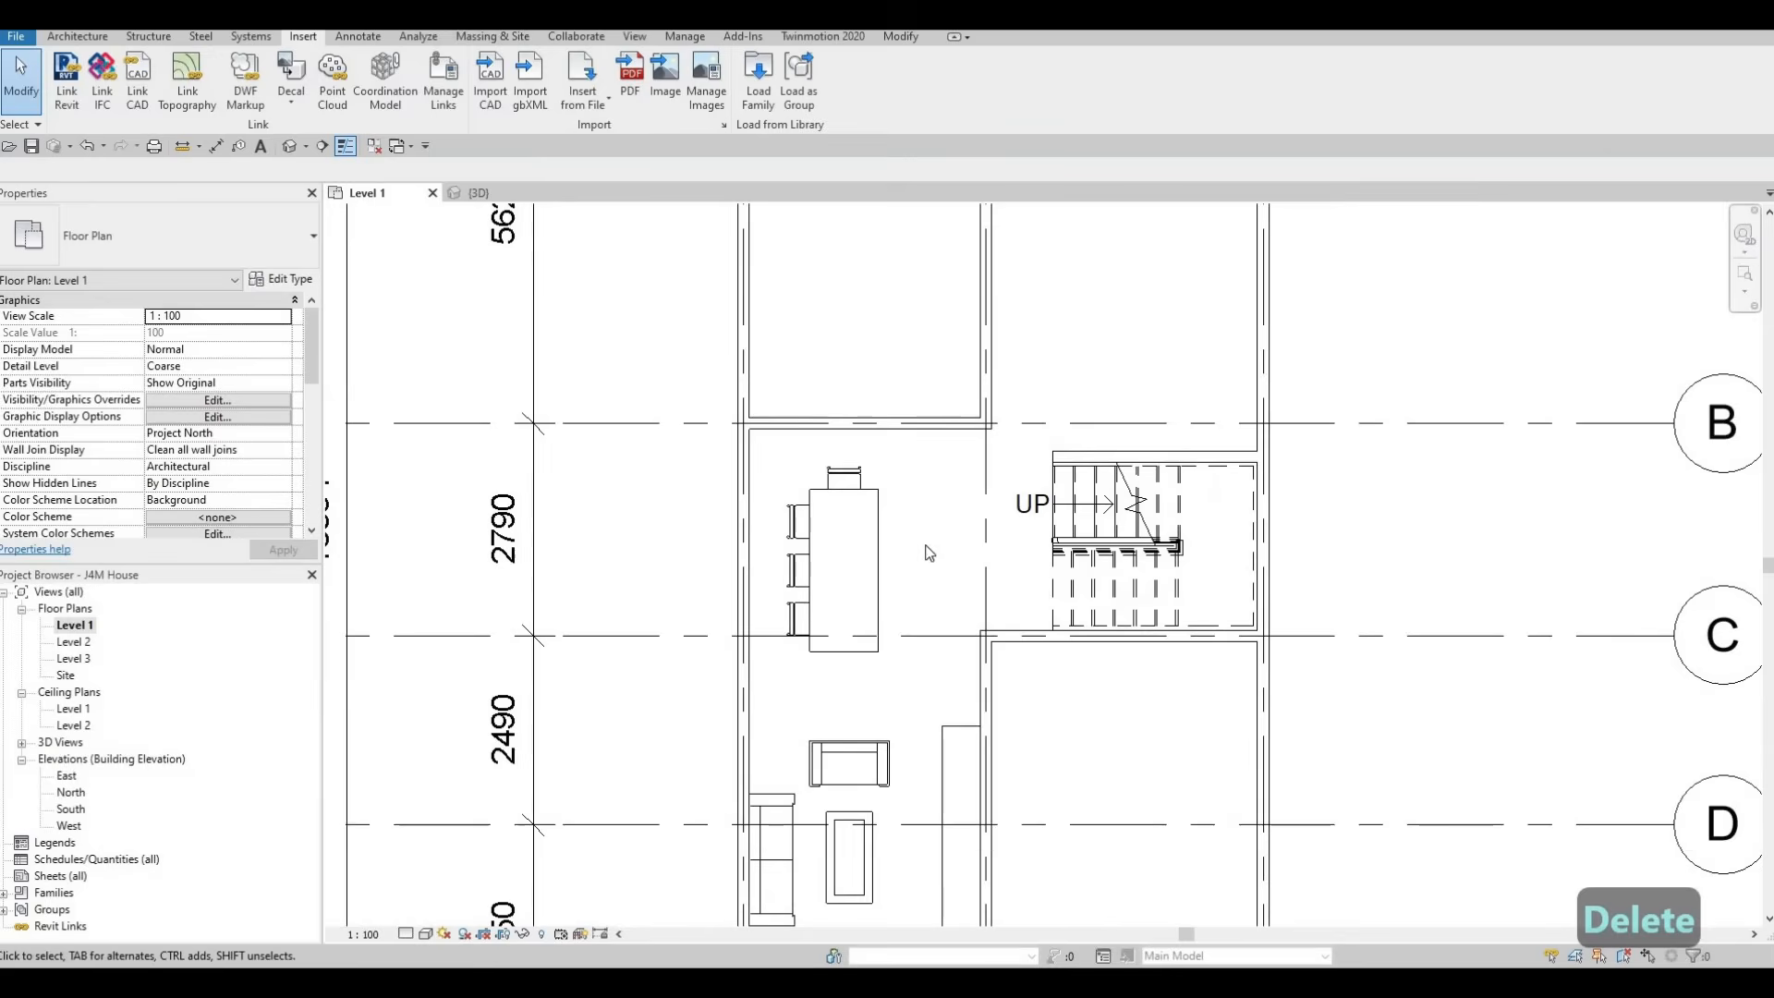
# Mirror a copy of the upper end chair about the table's horizontal centre line to the opposite end
pyautogui.moveTo(930, 512); pyautogui.dragTo(930, 552, button='middle')
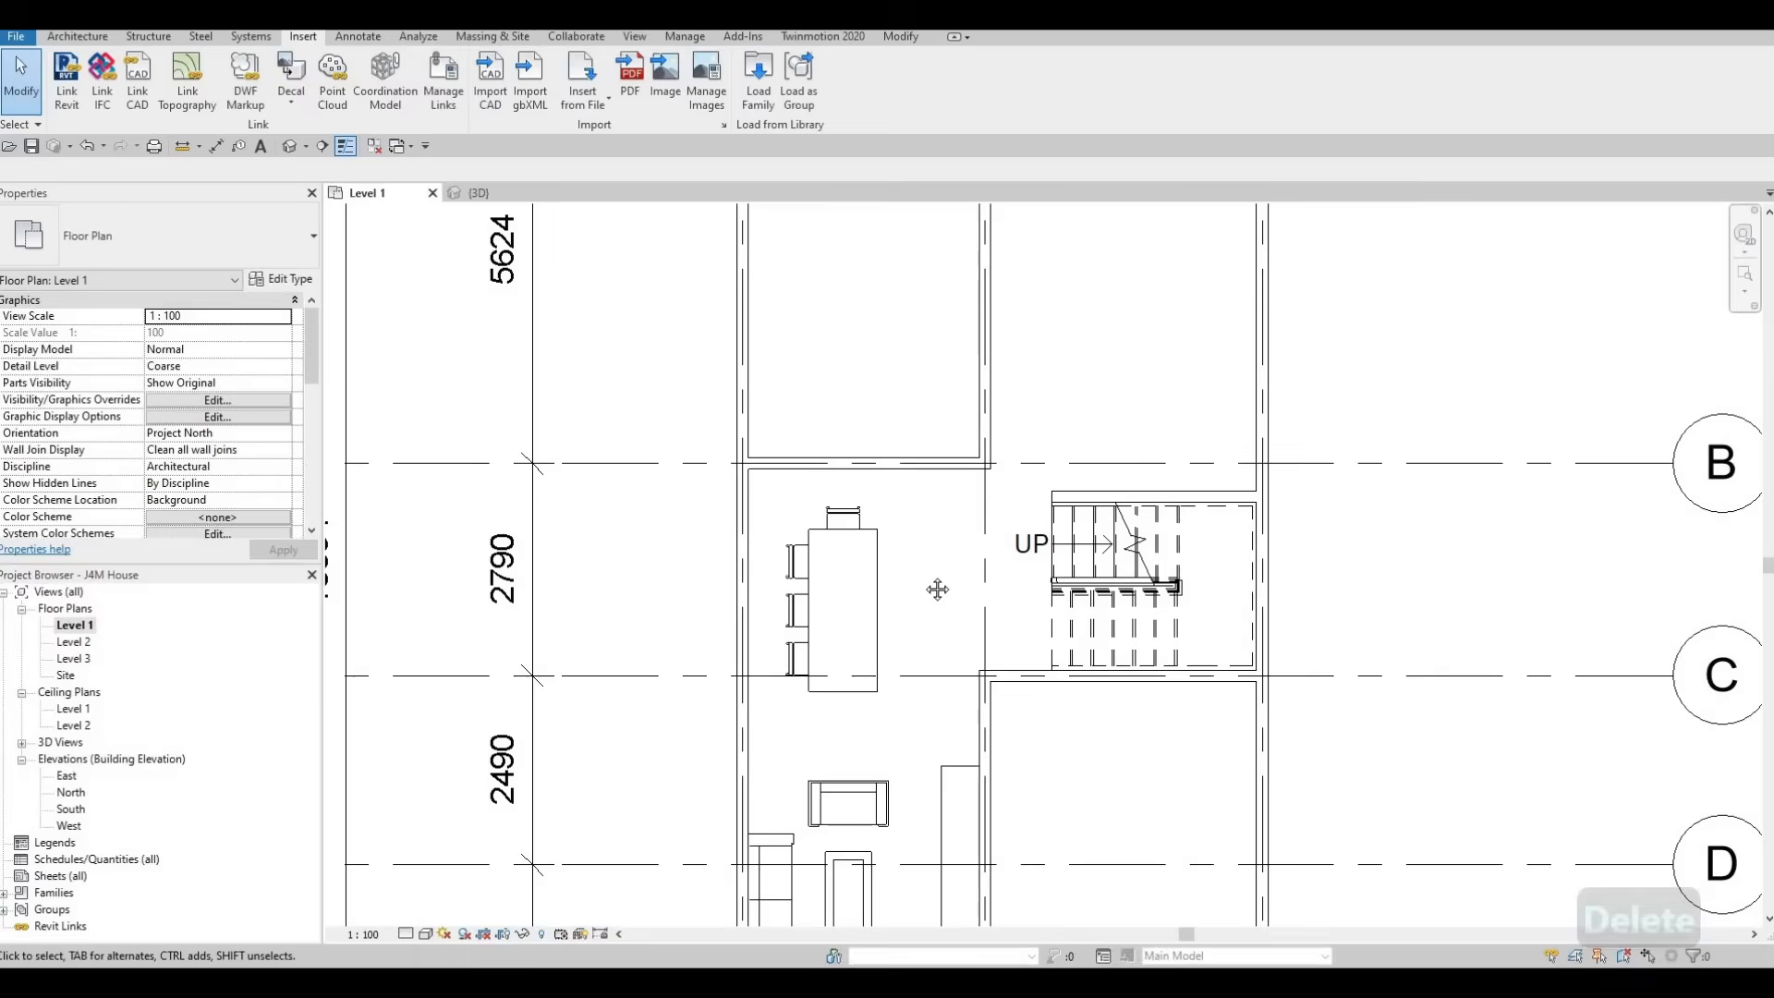
pyautogui.scroll(1, 808, 547)
pyautogui.moveTo(808, 547); pyautogui.dragTo(837, 417, button='middle')
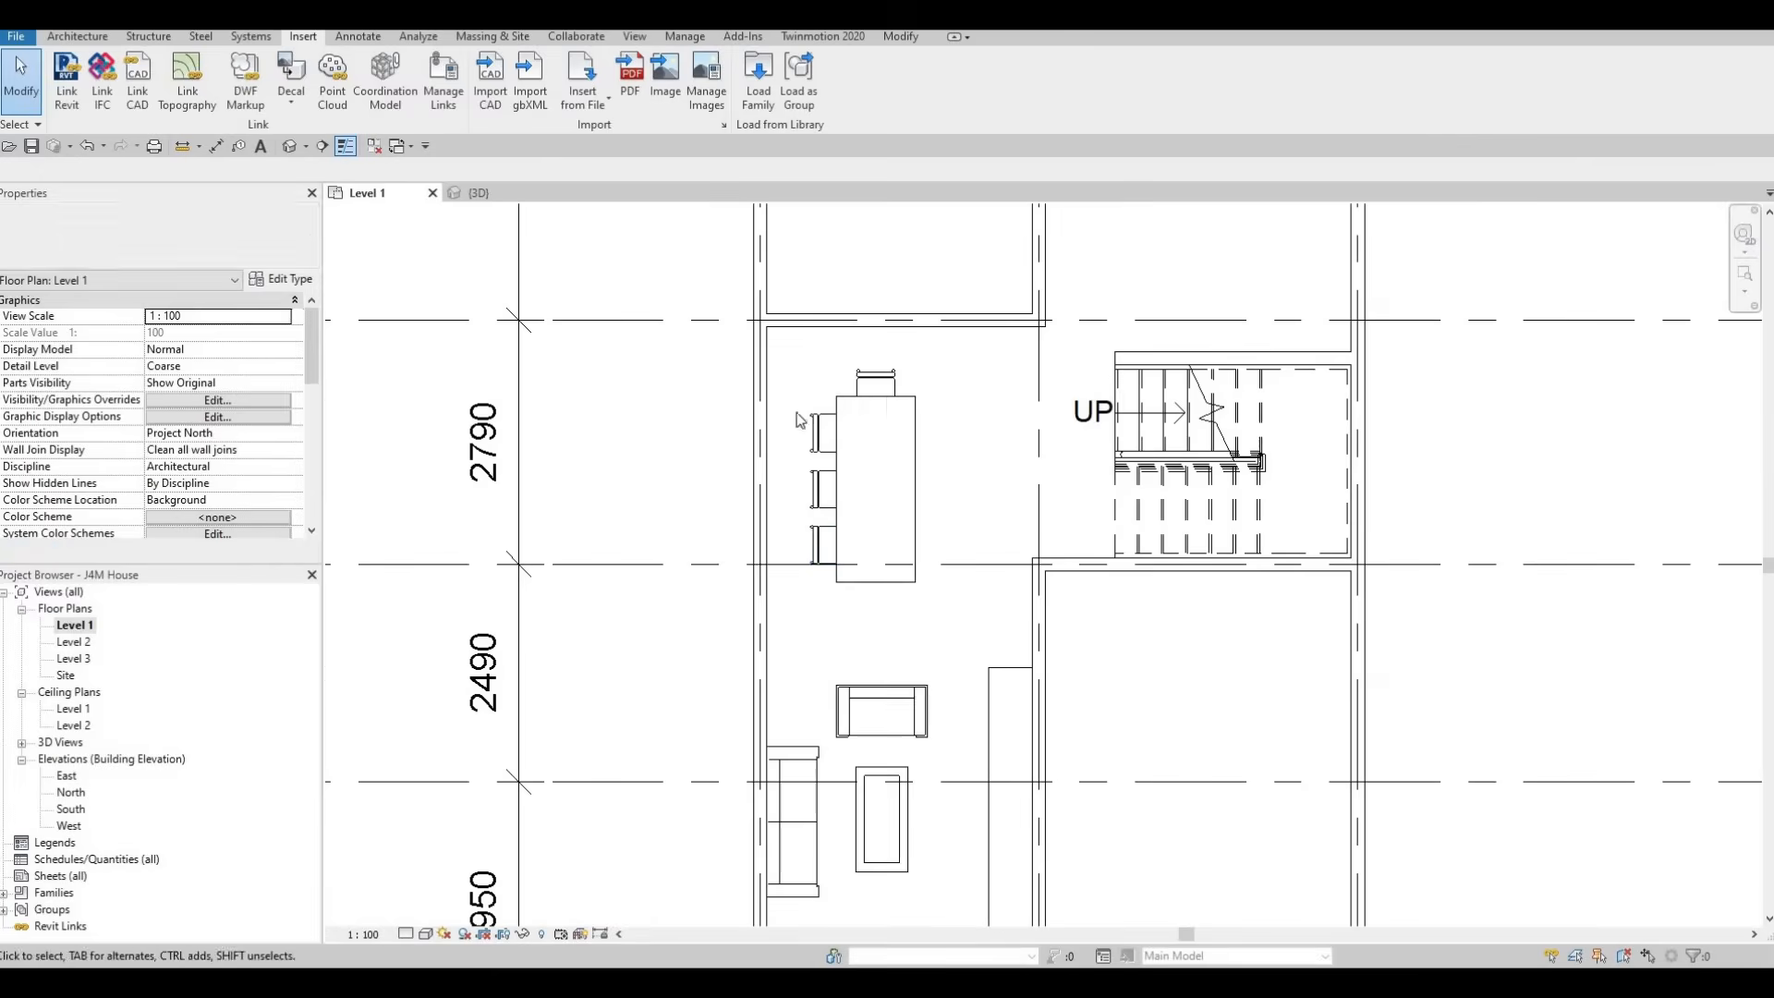
pyautogui.click(865, 383)
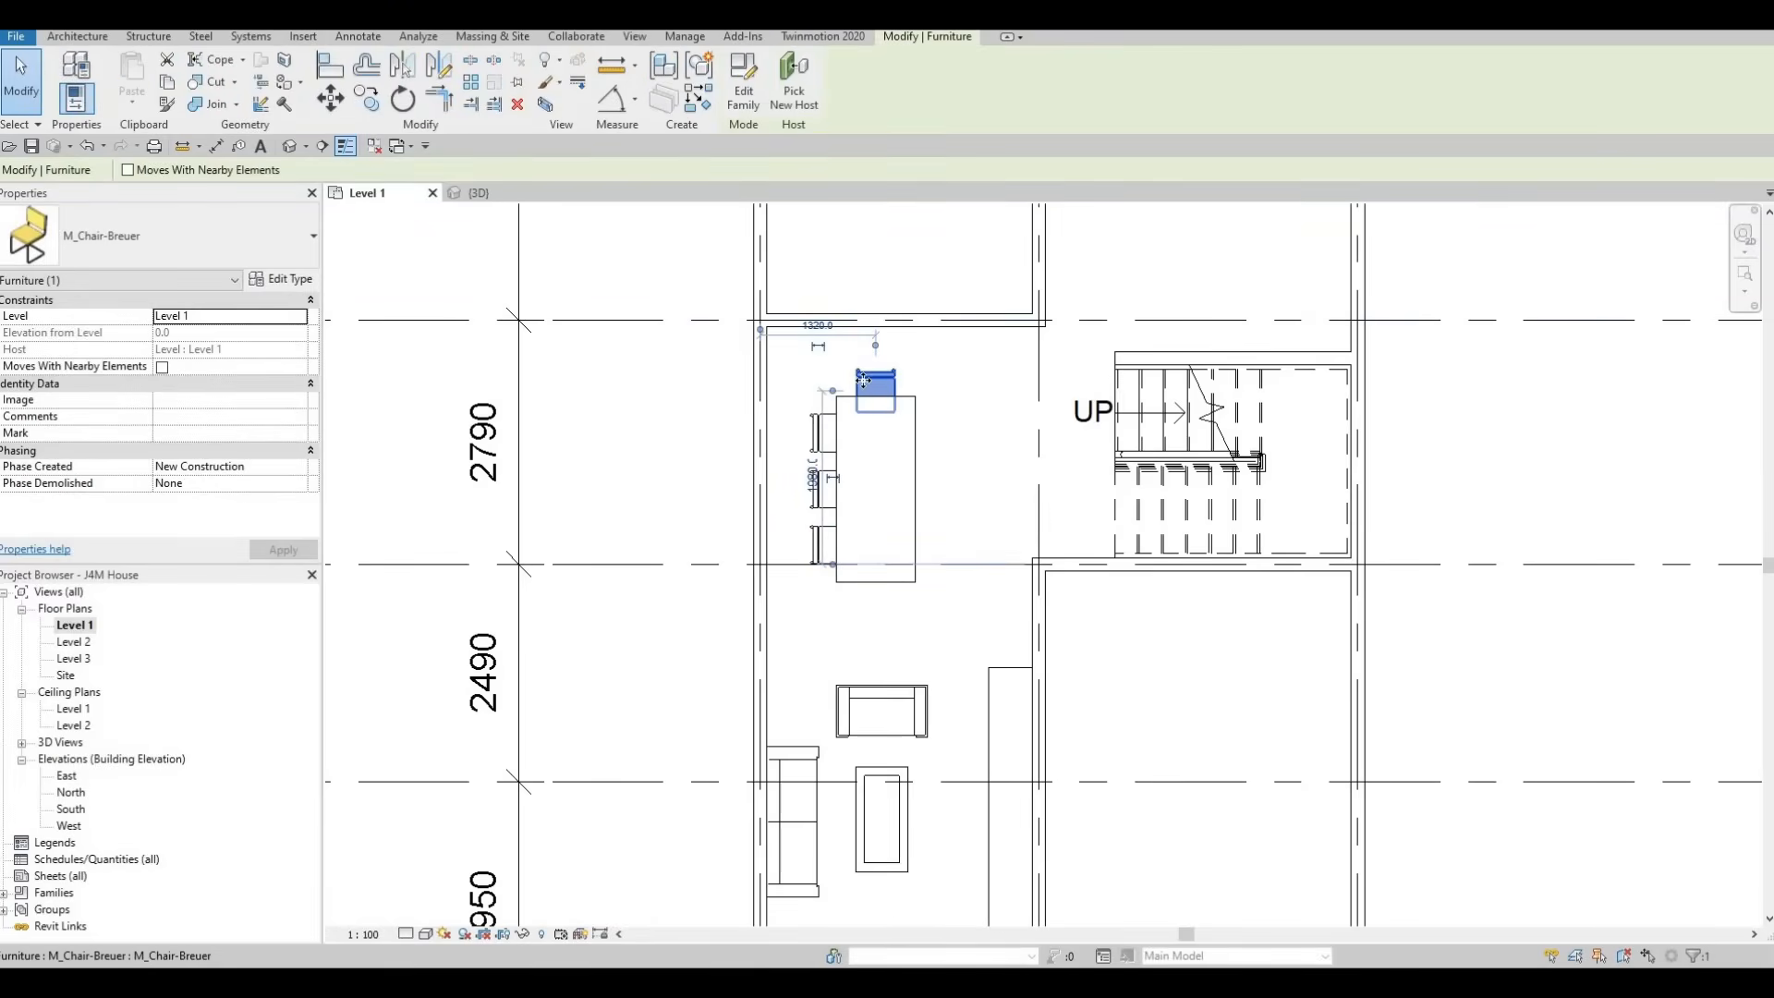
pyautogui.click(438, 72)
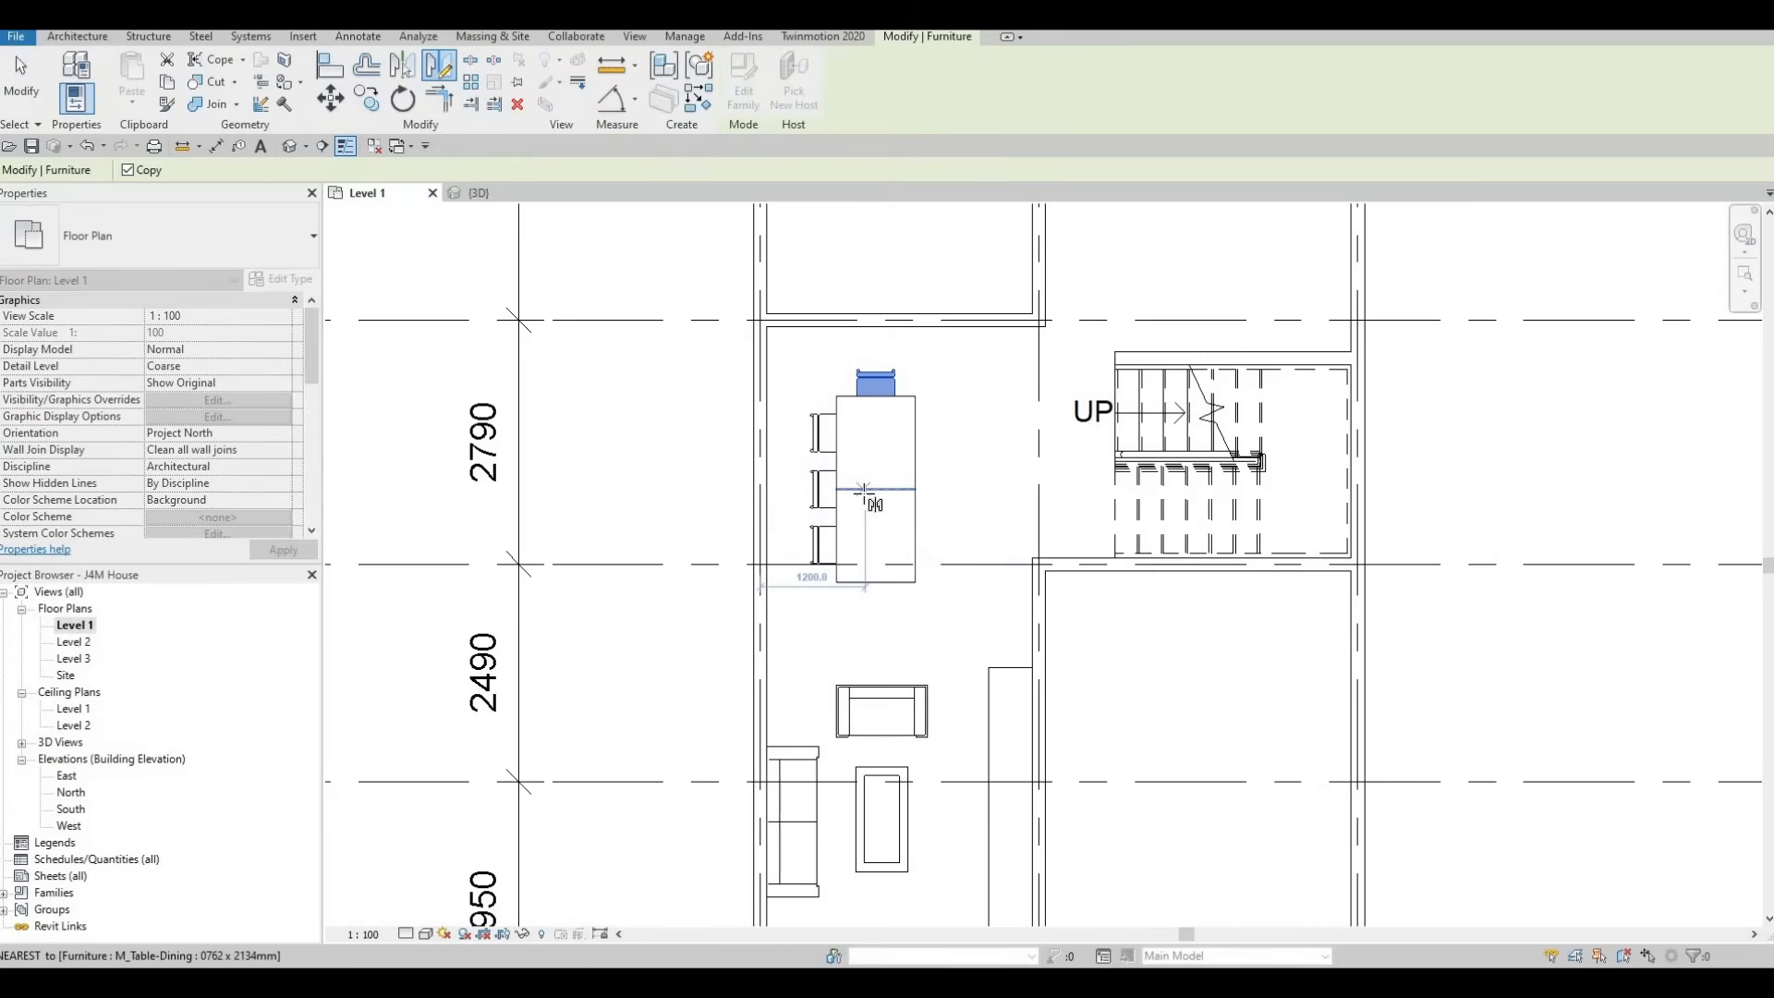
pyautogui.click(883, 494)
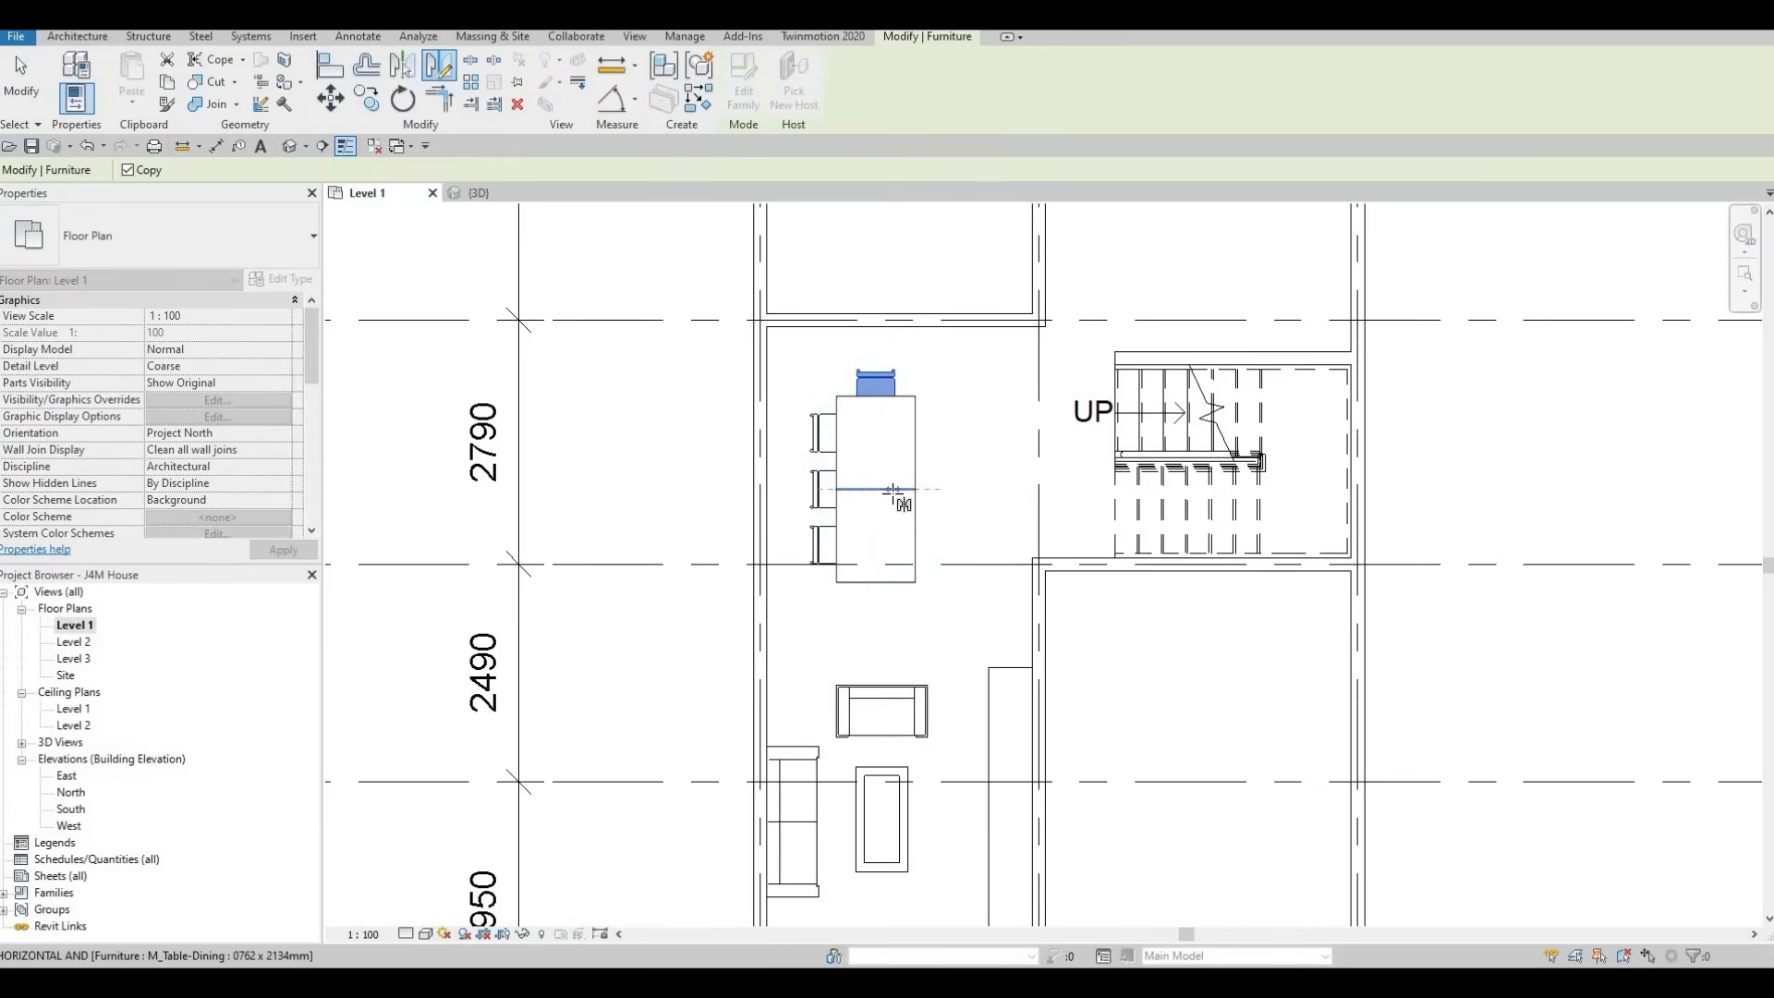
pyautogui.click(896, 499)
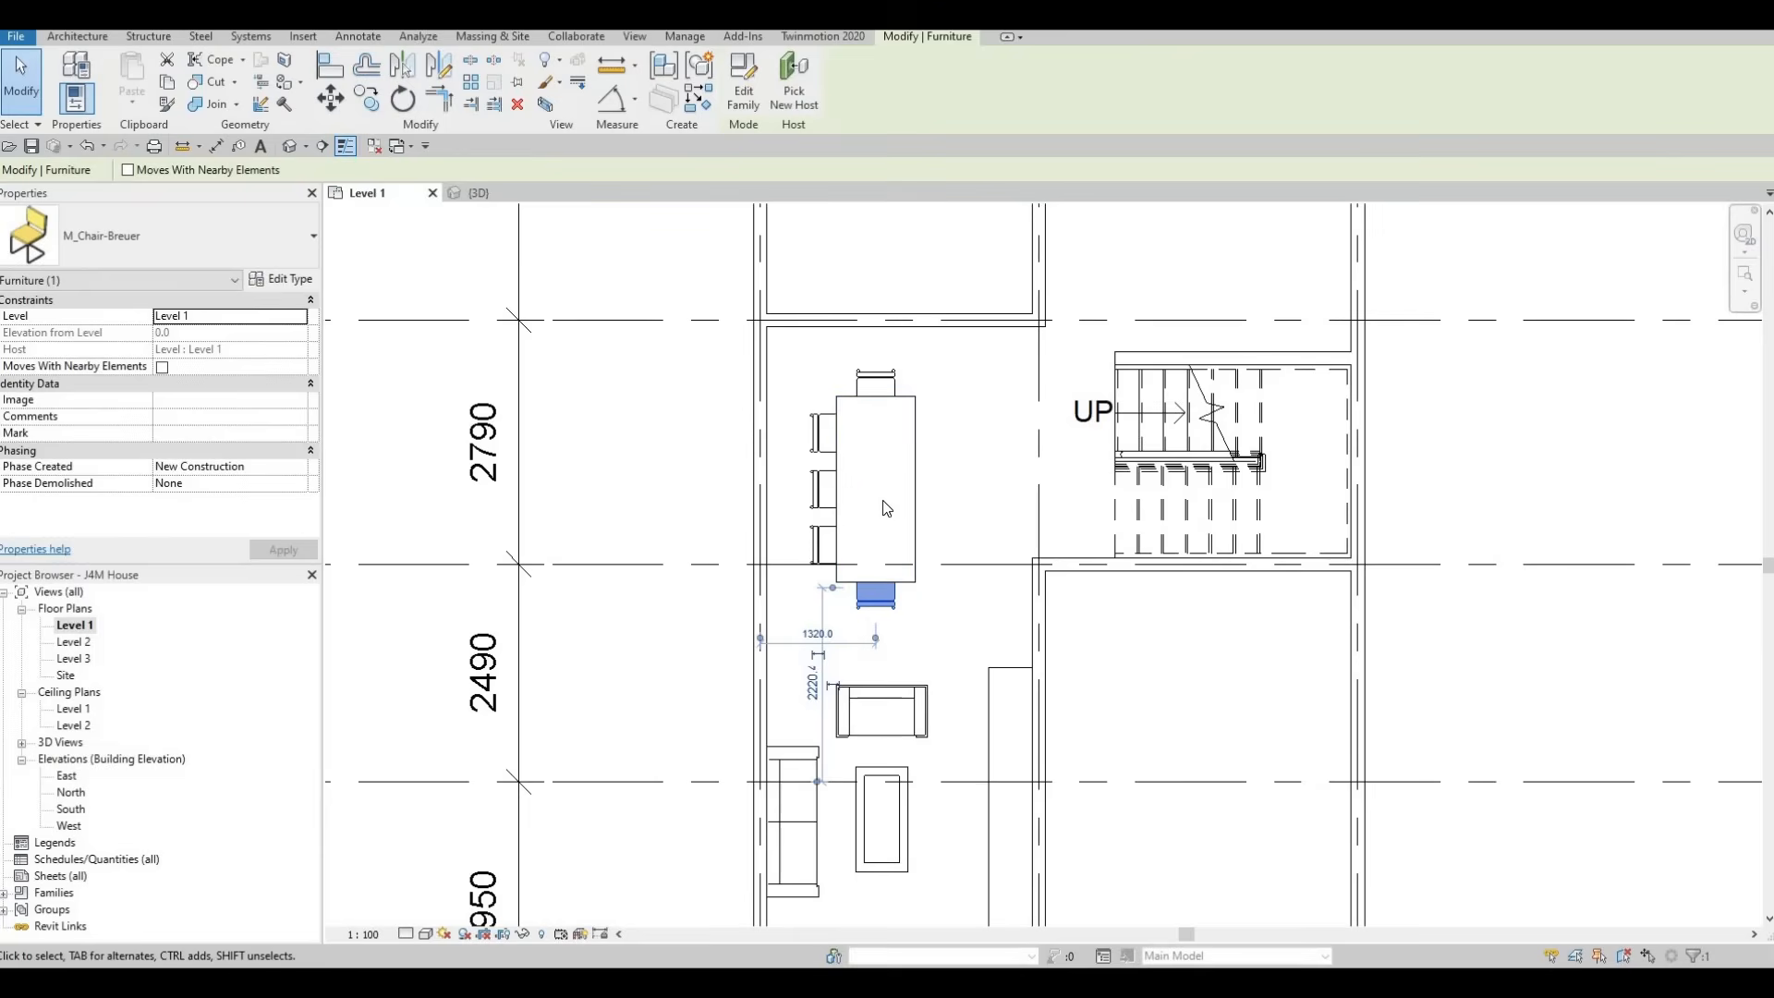
pyautogui.press('Escape')
pyautogui.press('Escape')
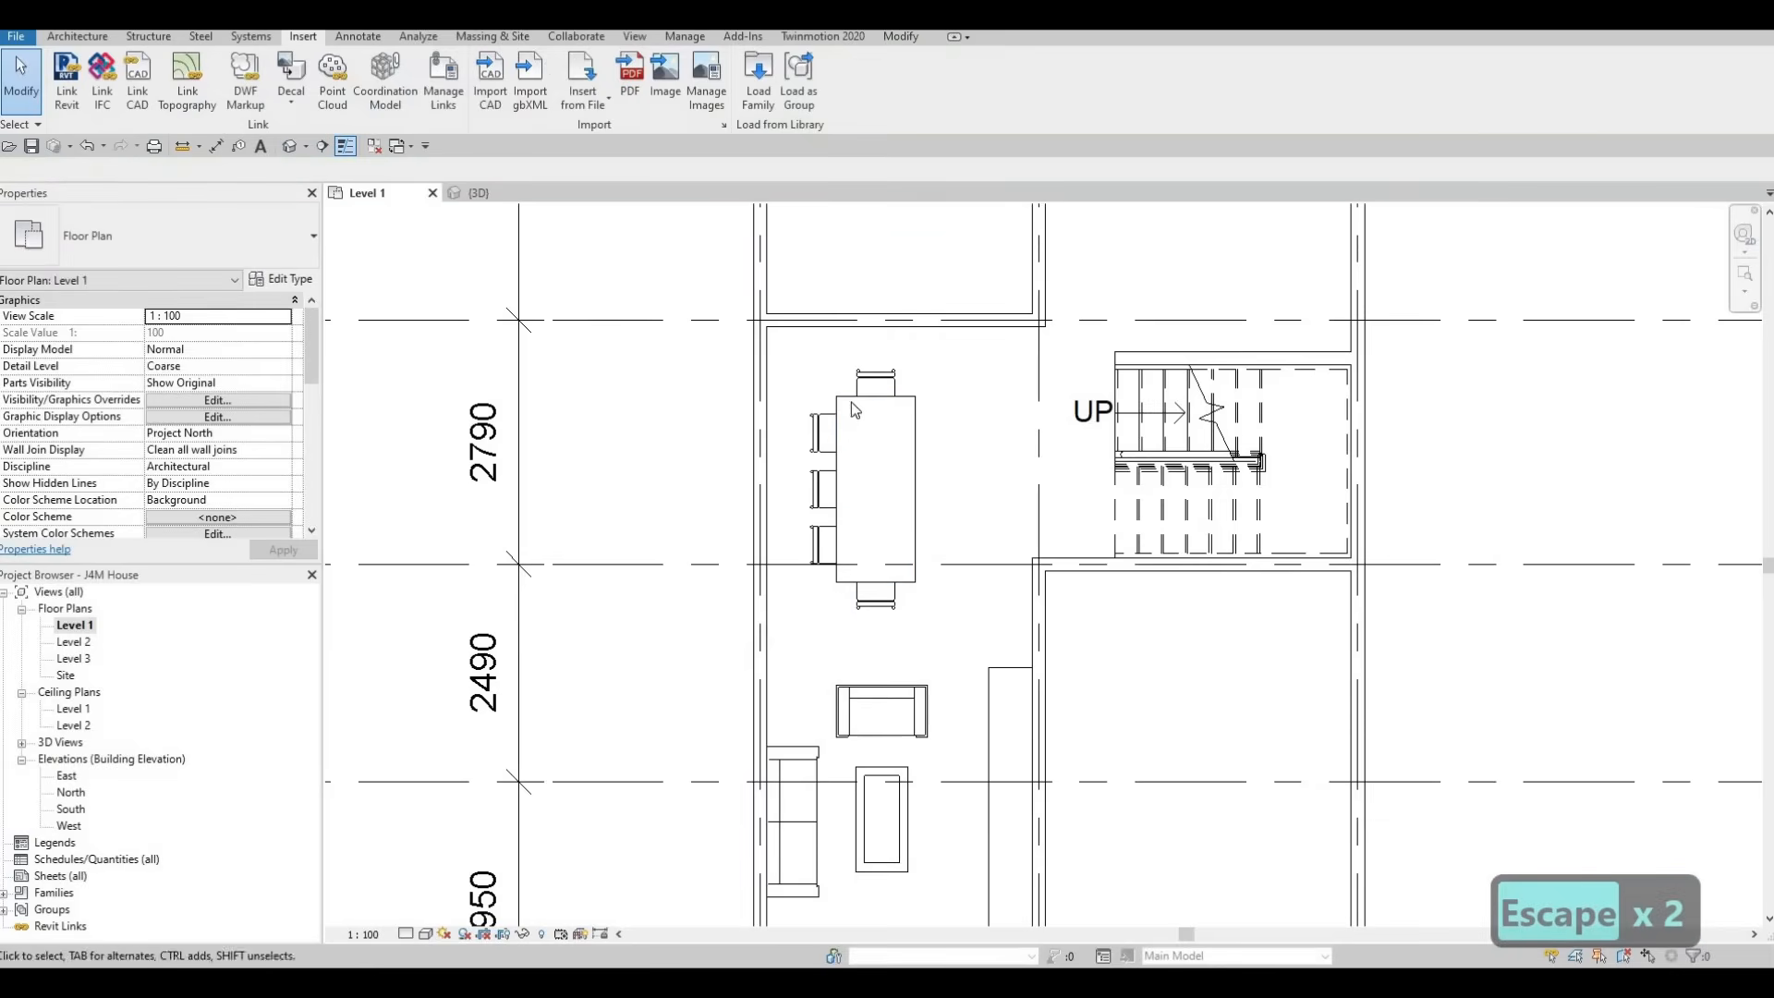
# Select the chairs along the dining table's left side
pyautogui.click(814, 425)
pyautogui.keyDown('ctrl'); pyautogui.click(818, 482); pyautogui.keyUp('ctrl')
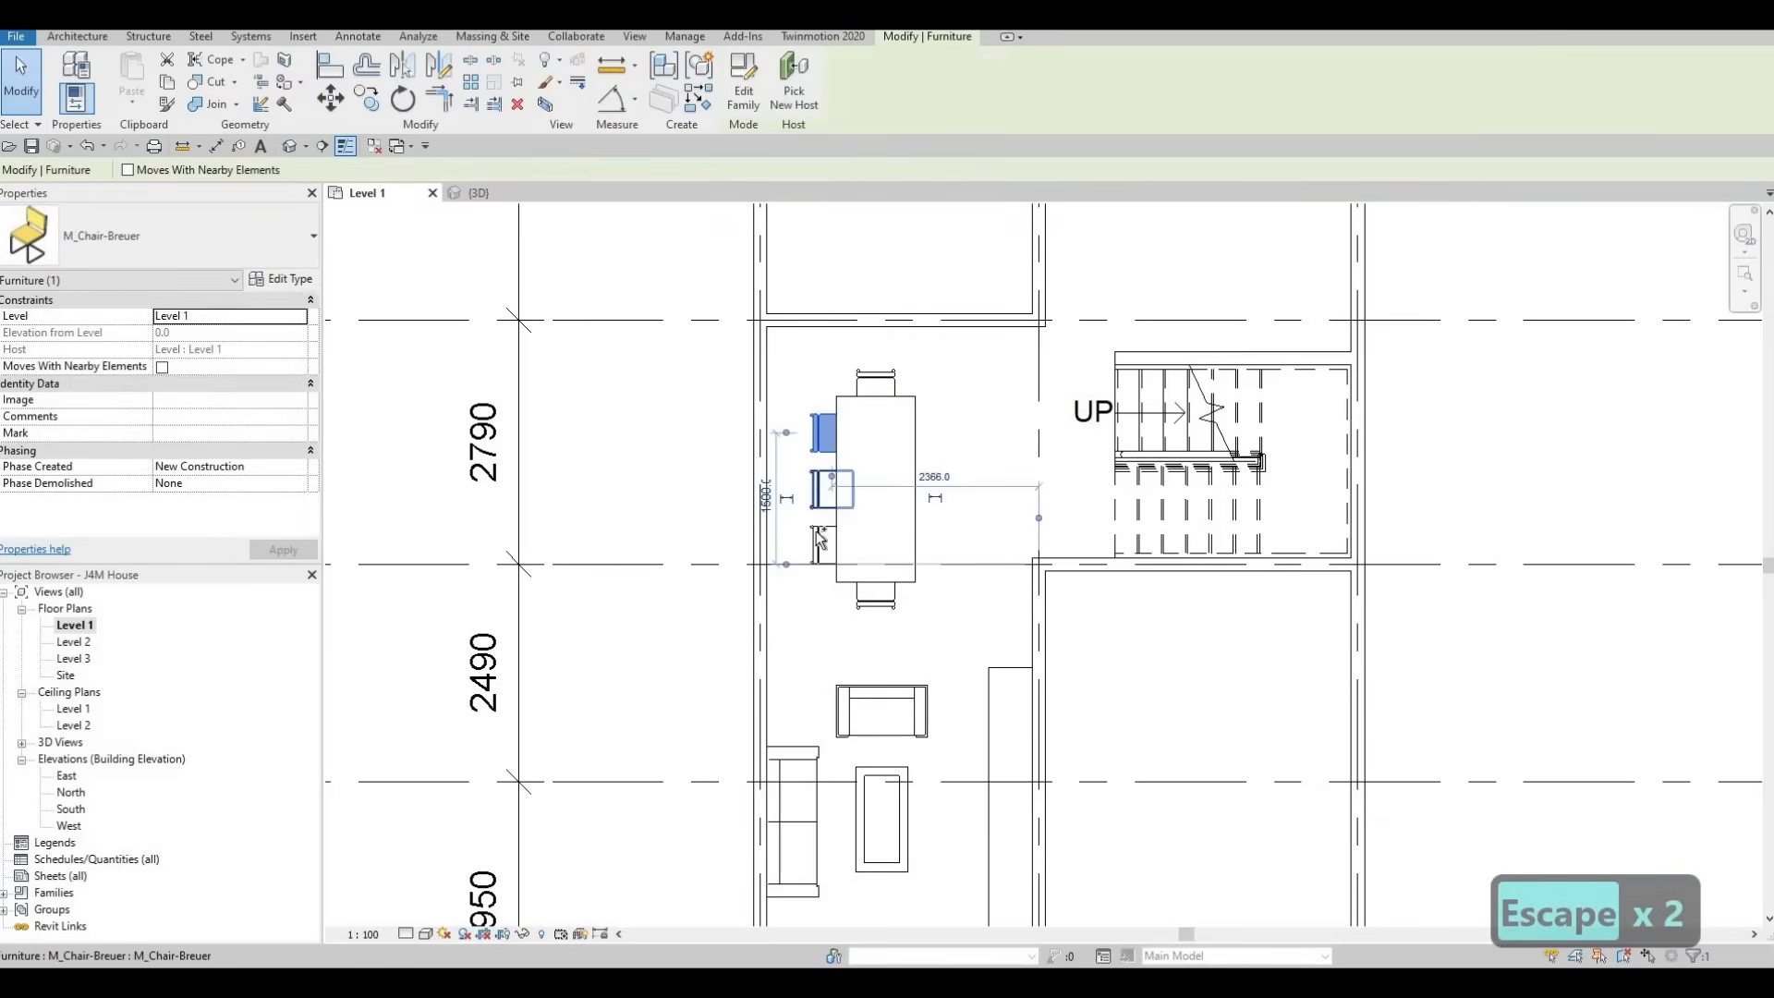
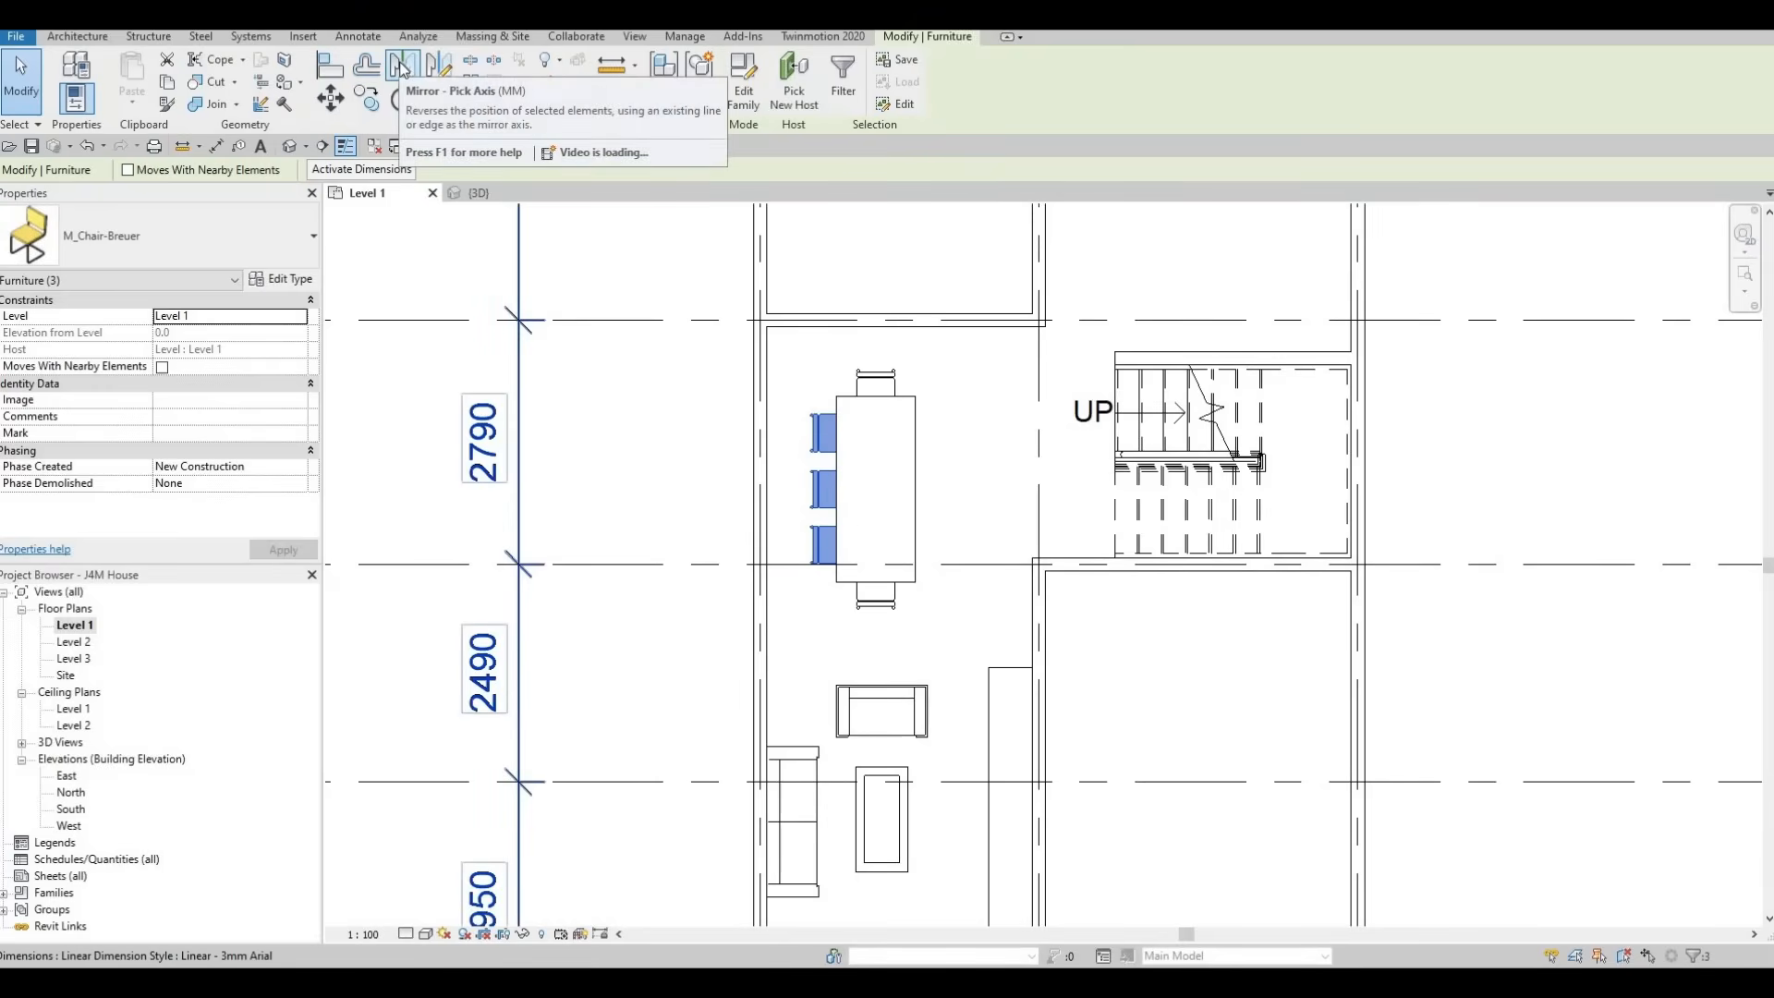
# Mirror a copy of the three selected chairs about the dining table's vertical centre line to its opposite side
pyautogui.click(400, 67)
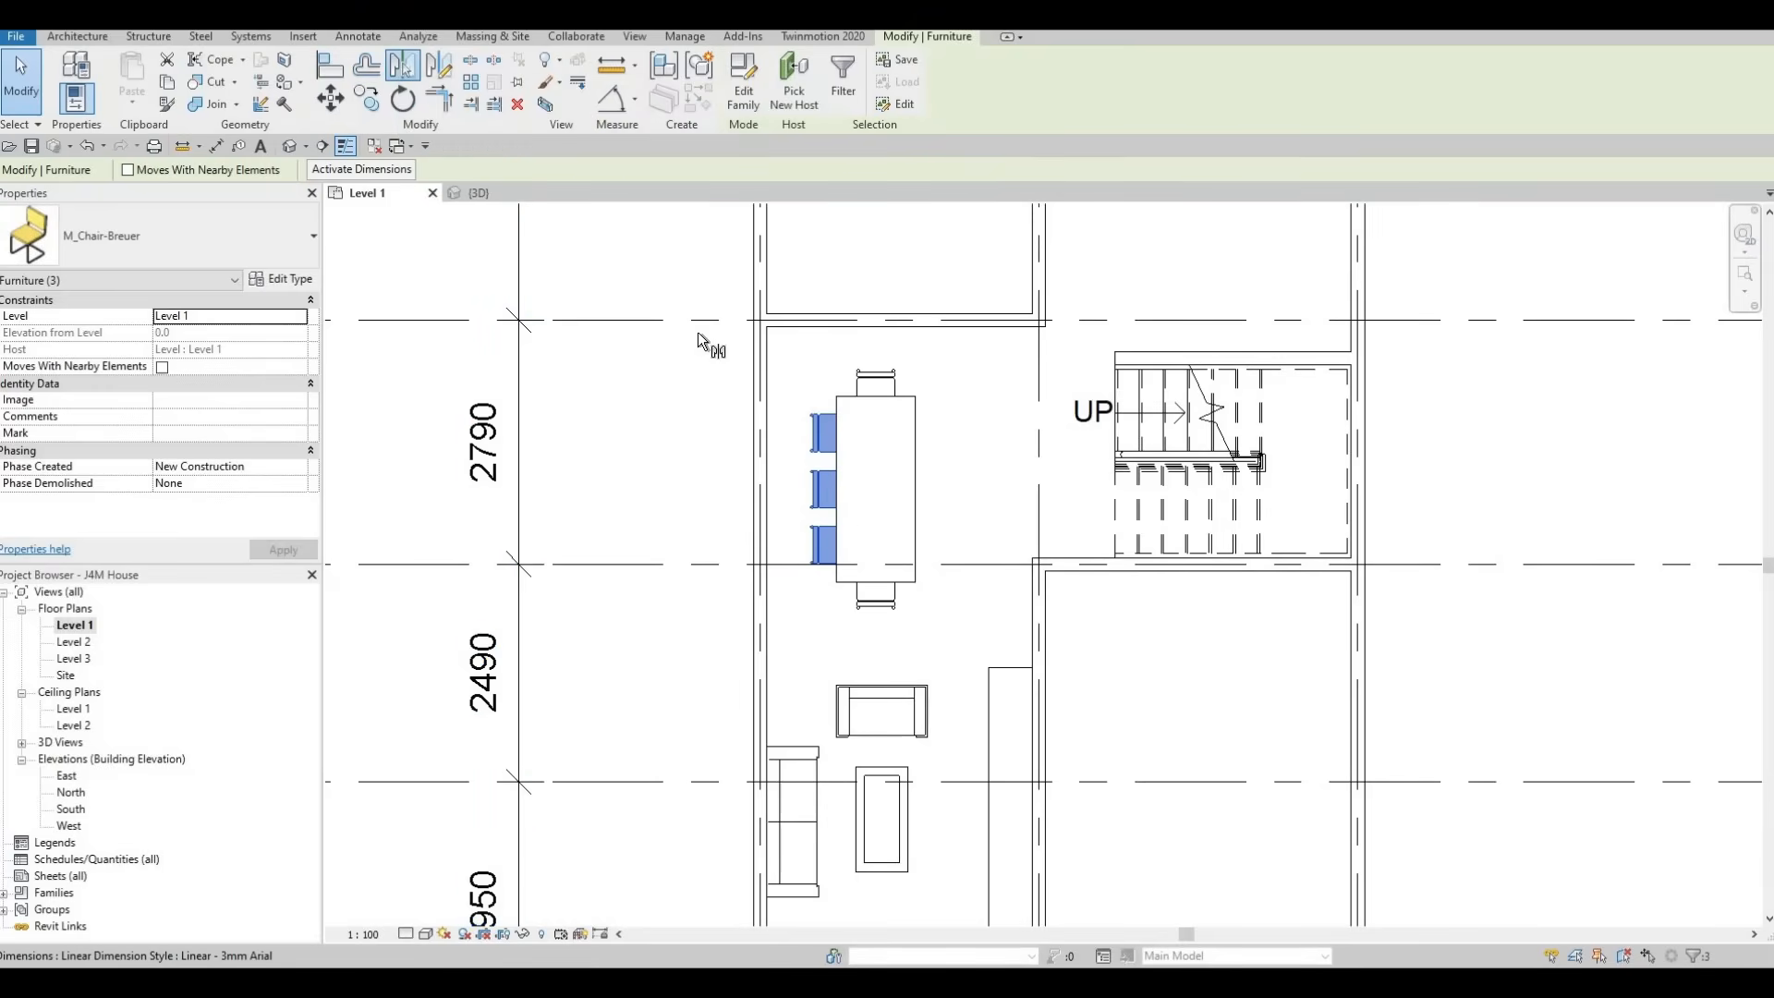
pyautogui.click(869, 470)
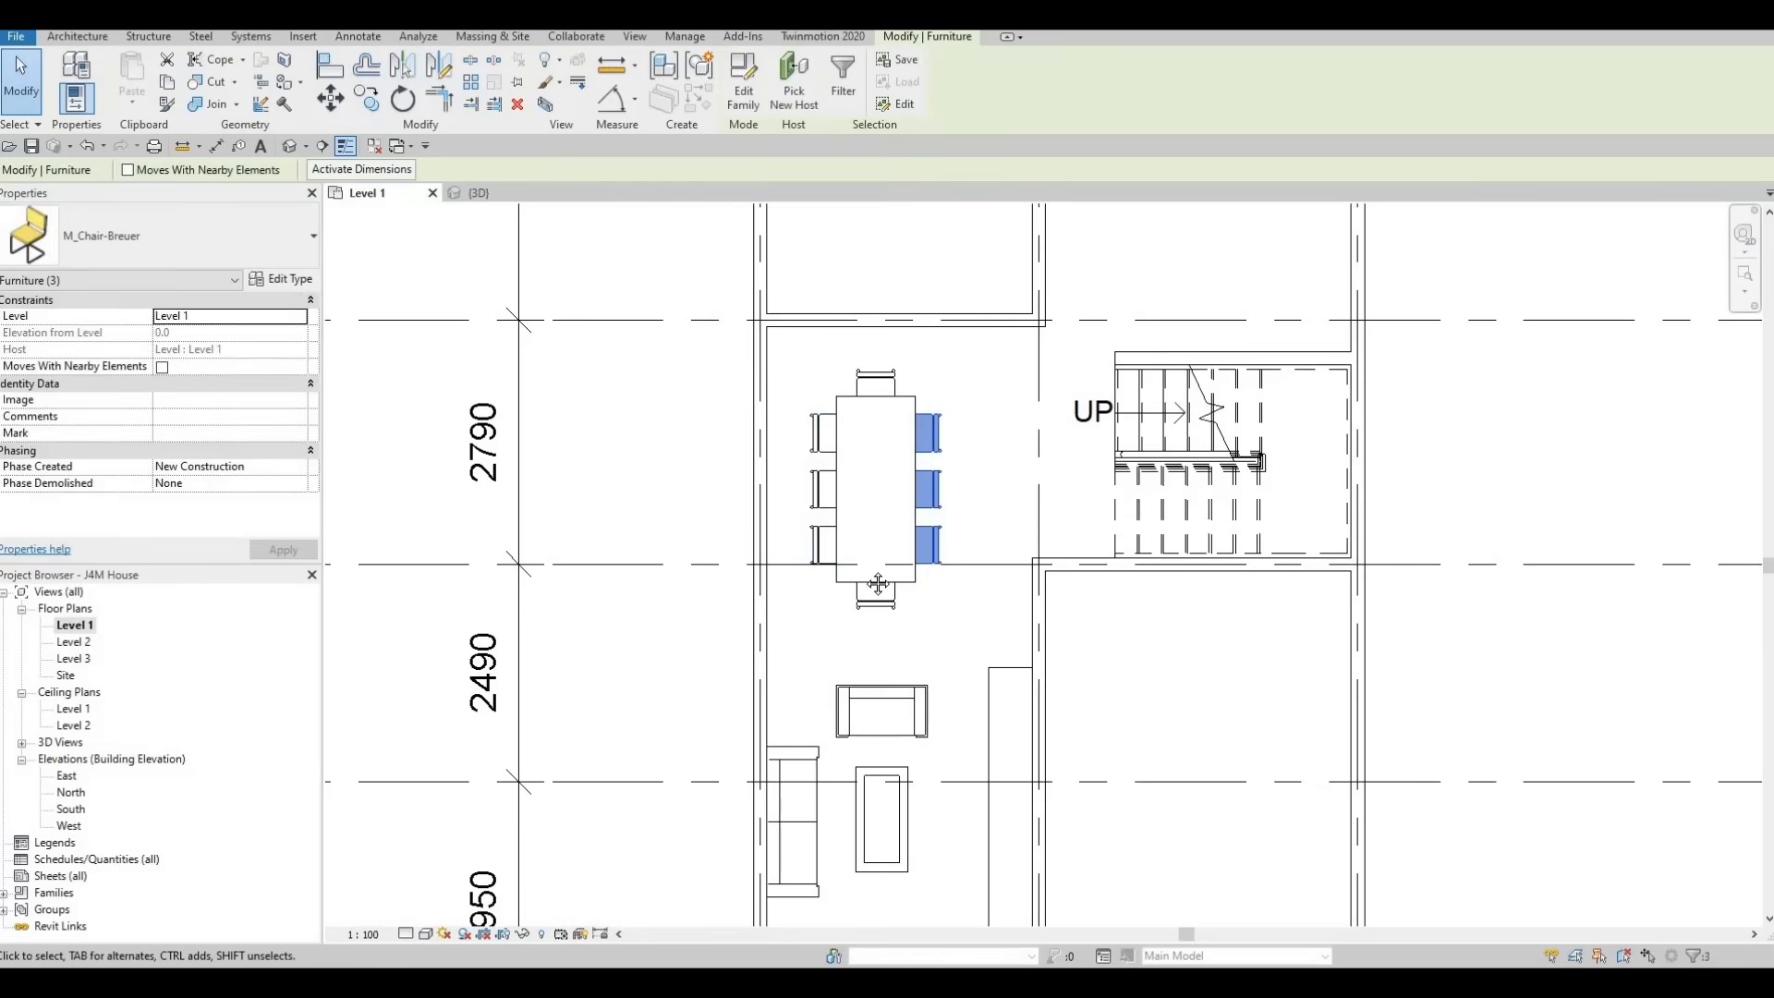
pyautogui.press('Escape')
pyautogui.press('Escape')
pyautogui.press('Escape')
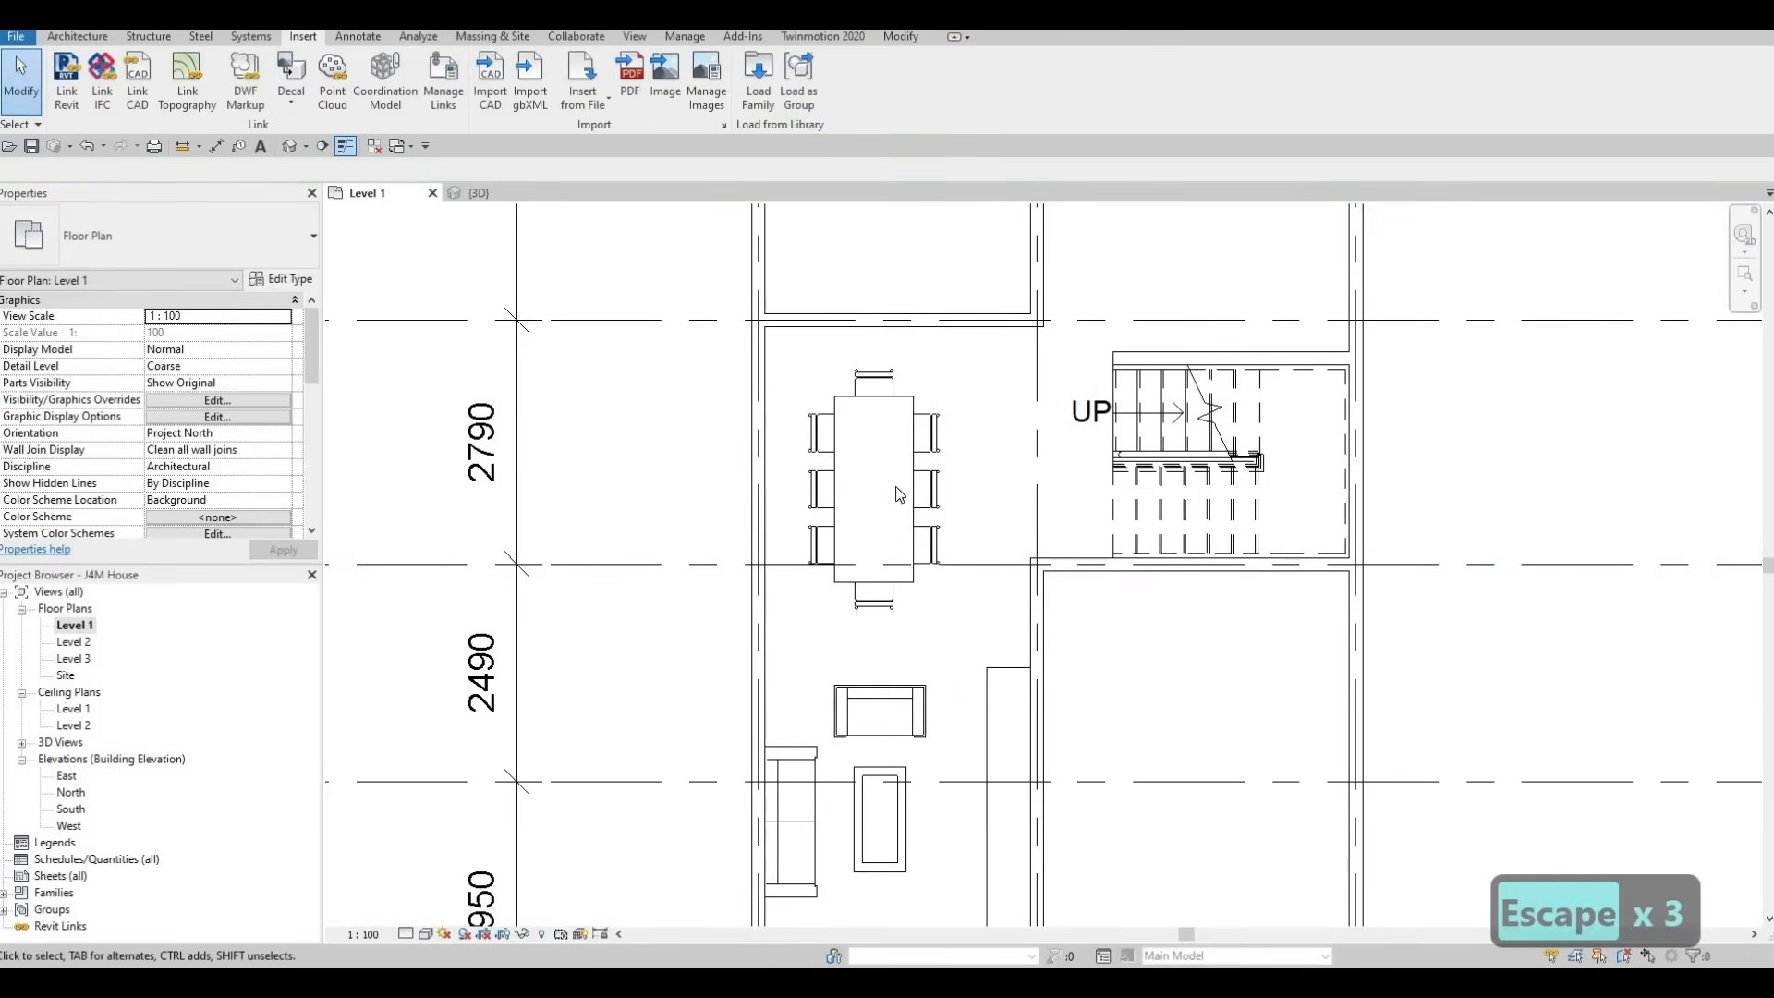
# Select the dining table with all eight chairs and nudge the set slightly left and up within the dining area
pyautogui.moveTo(774, 352); pyautogui.dragTo(963, 670)
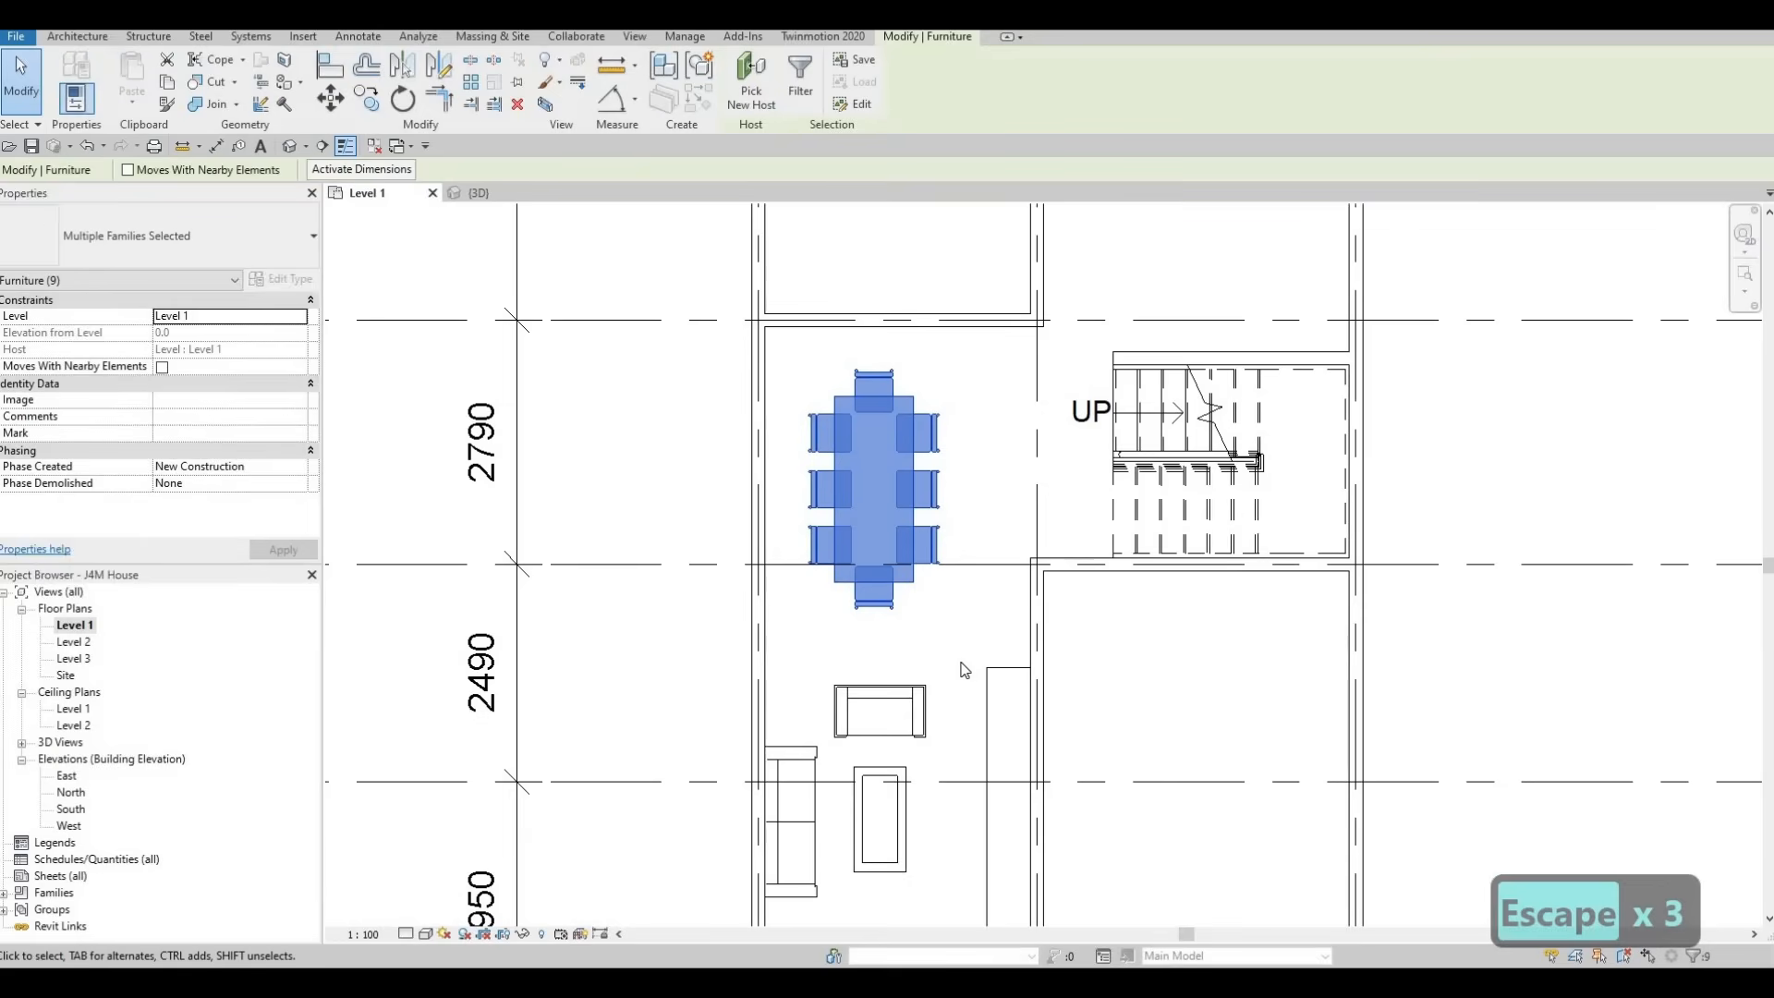
pyautogui.press('Left')
pyautogui.press('Left')
pyautogui.press('Left')
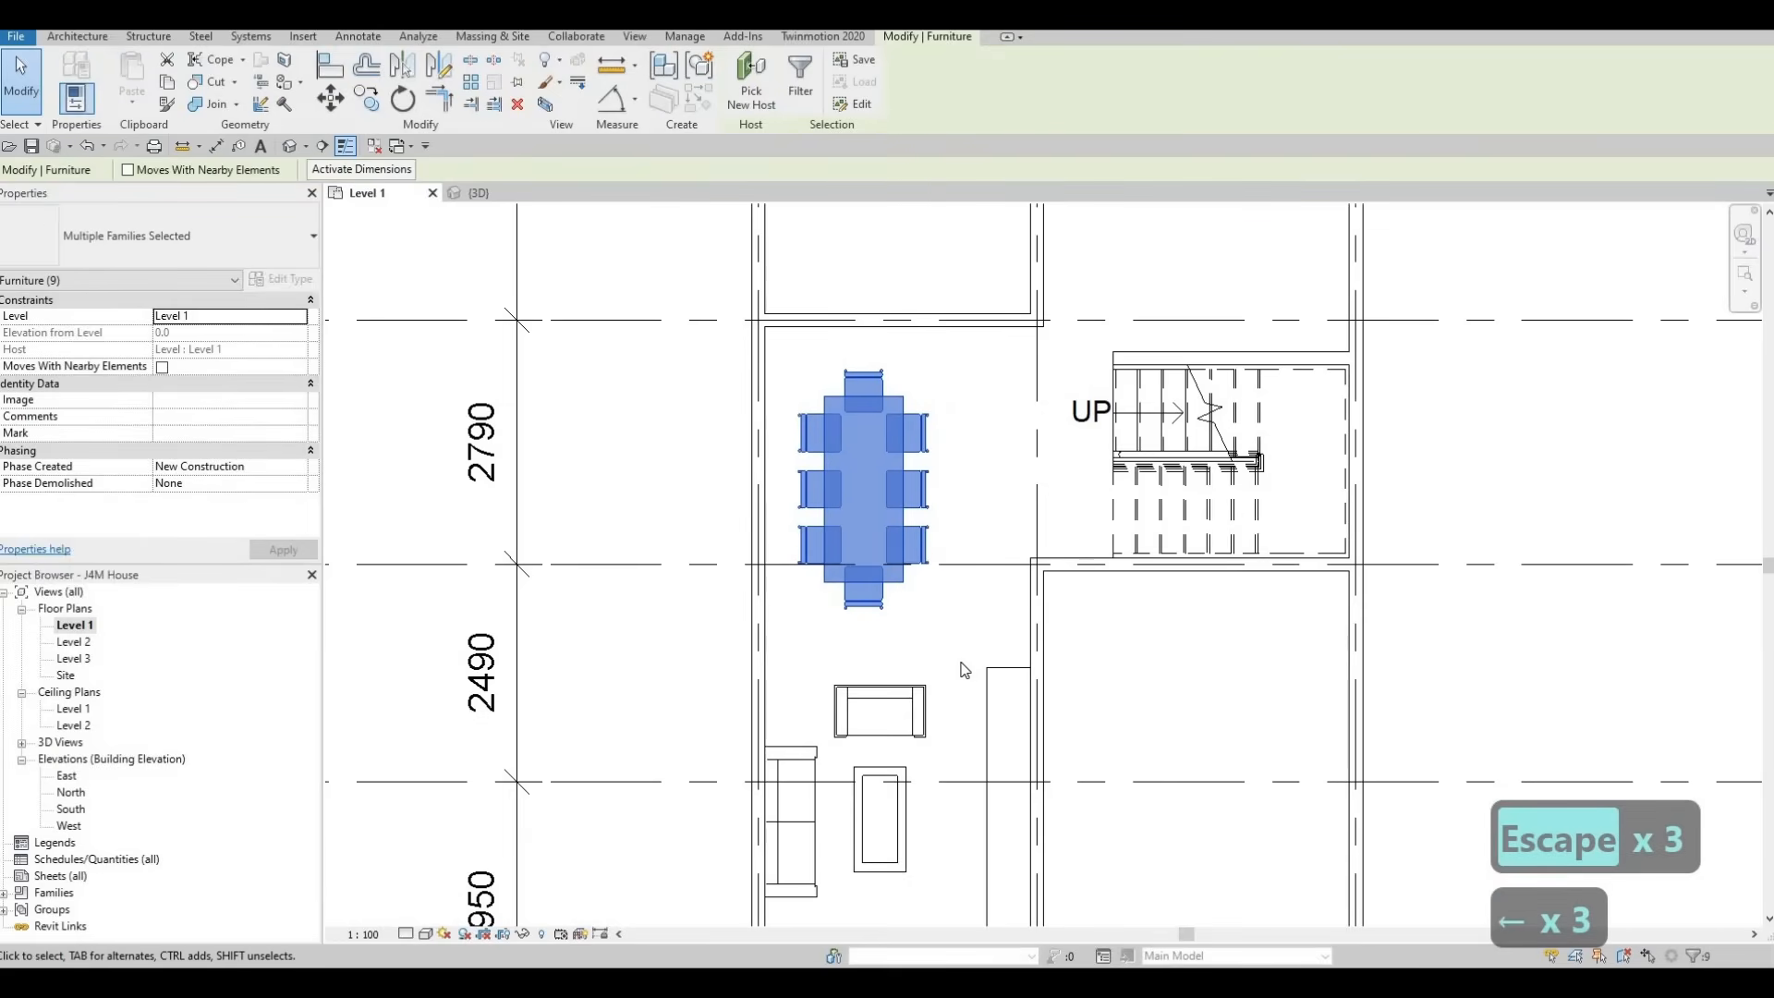
pyautogui.press('Up')
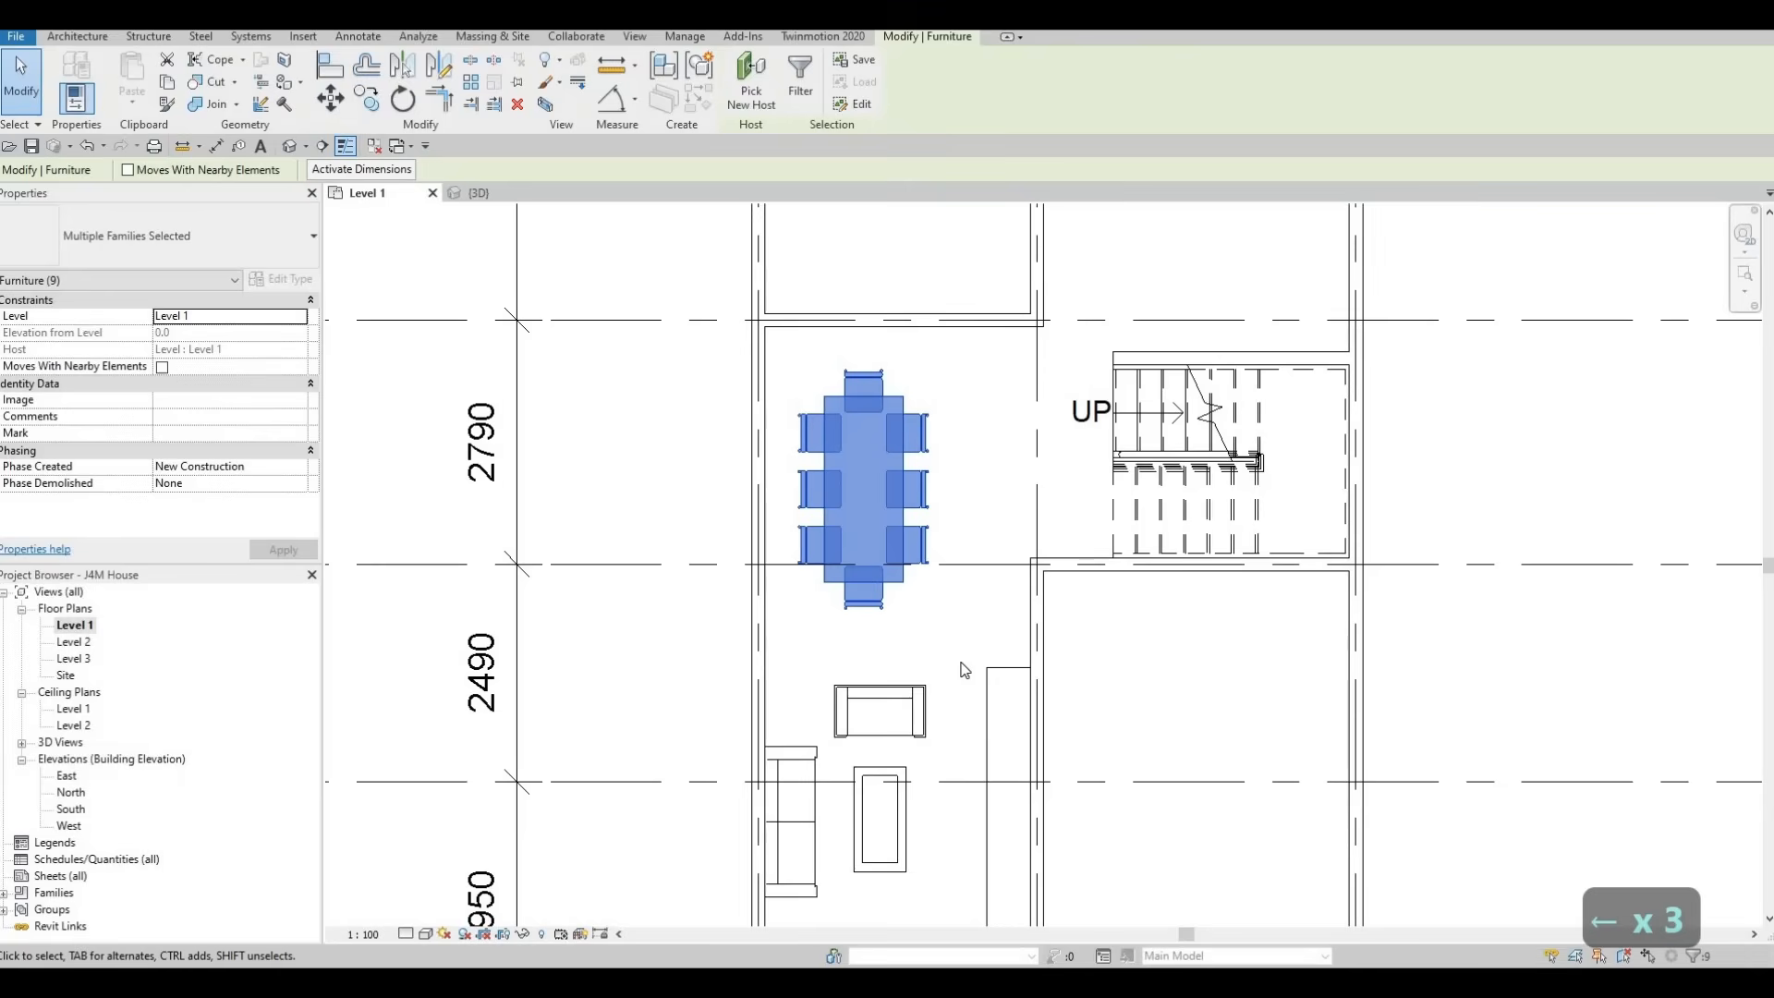
pyautogui.press('Right')
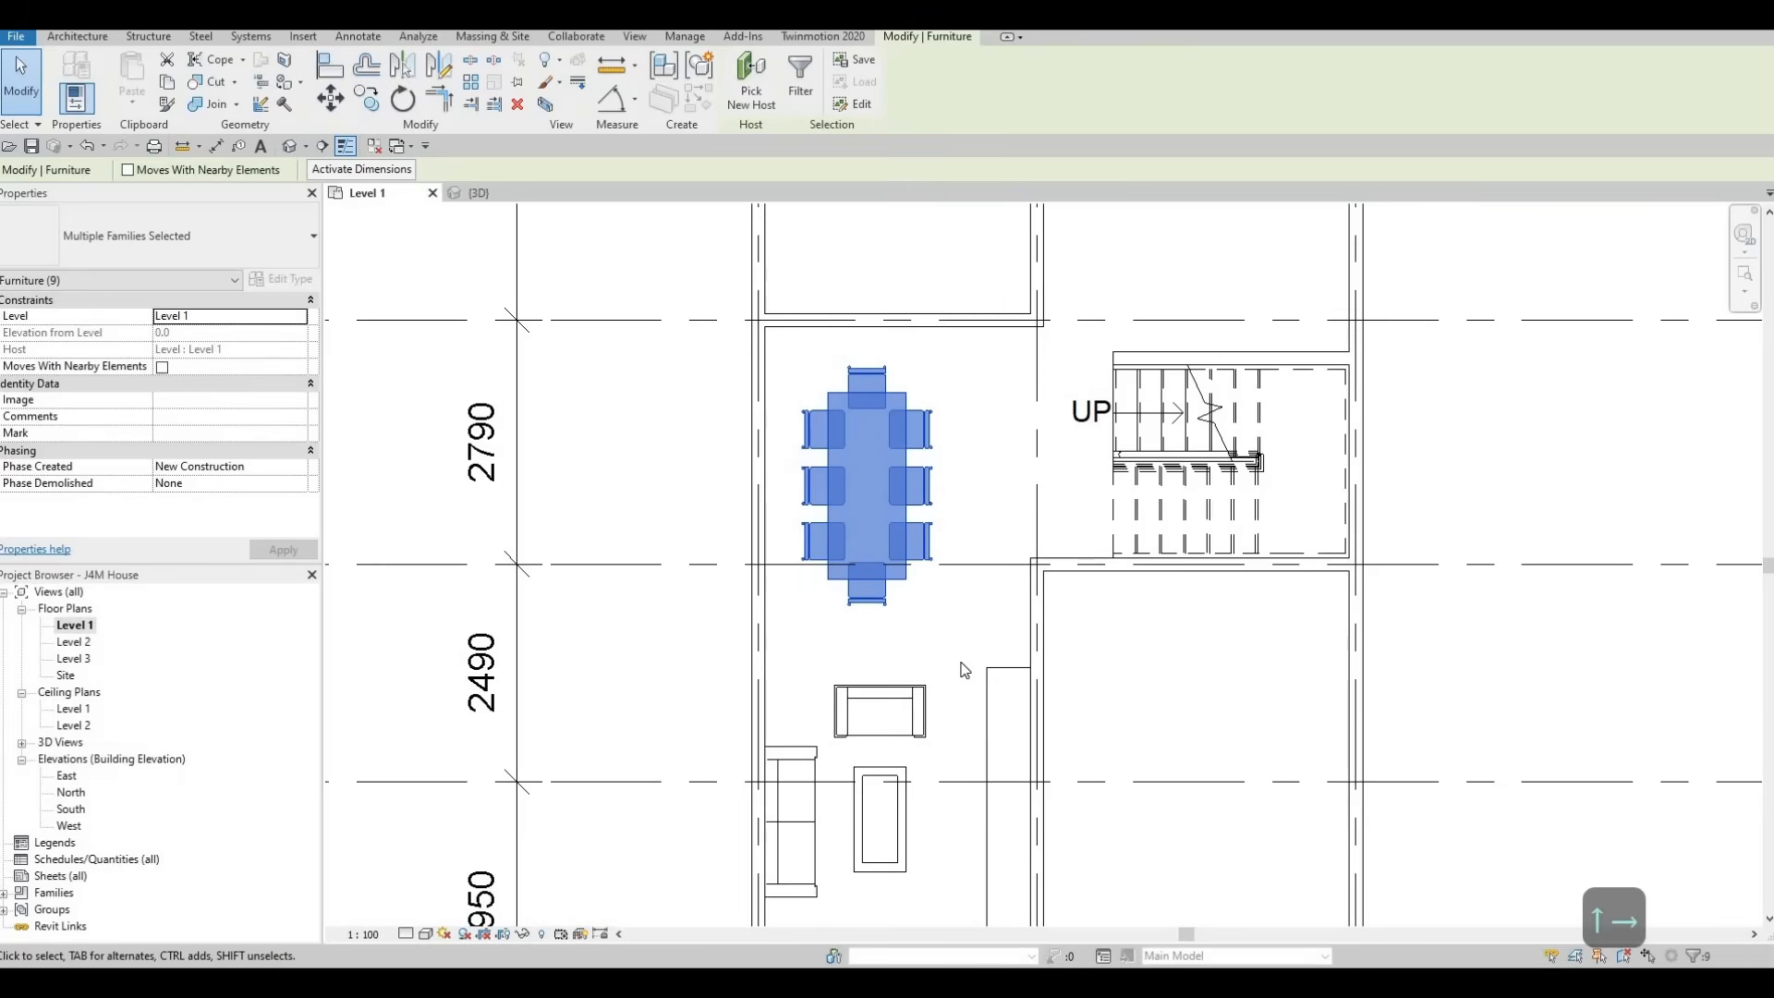
pyautogui.press('Up')
pyautogui.press('Right')
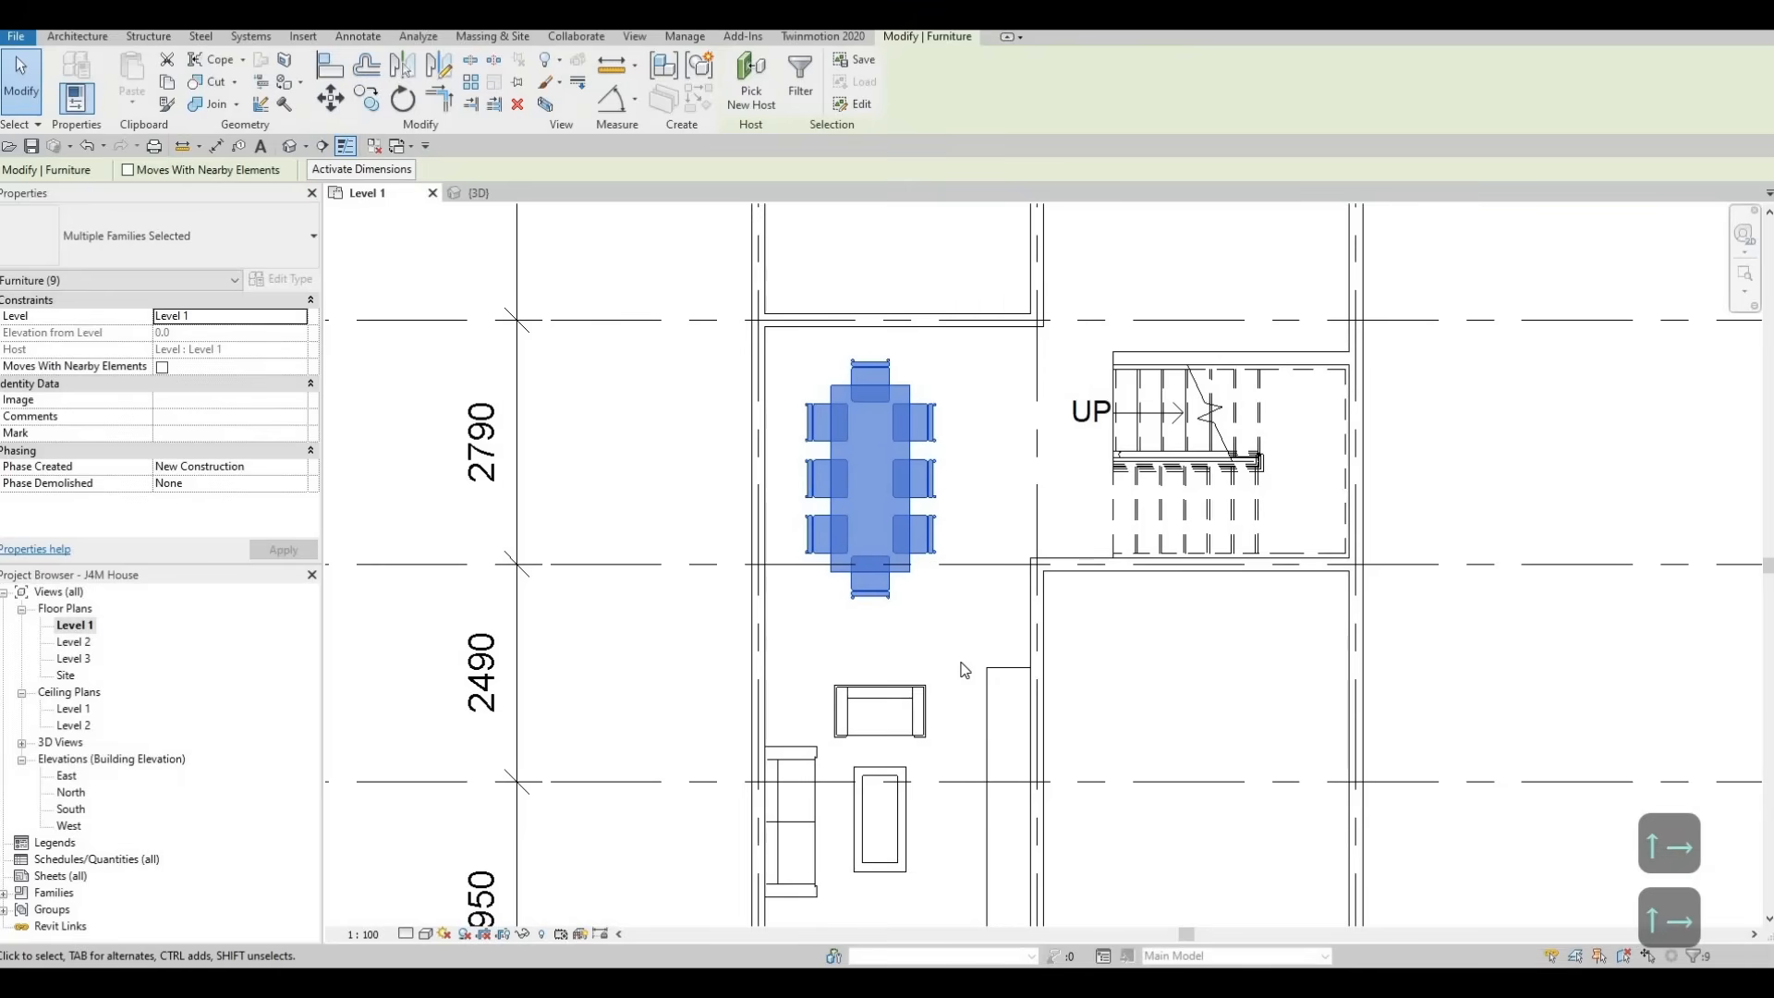
pyautogui.hotkey('shift', 'Left')
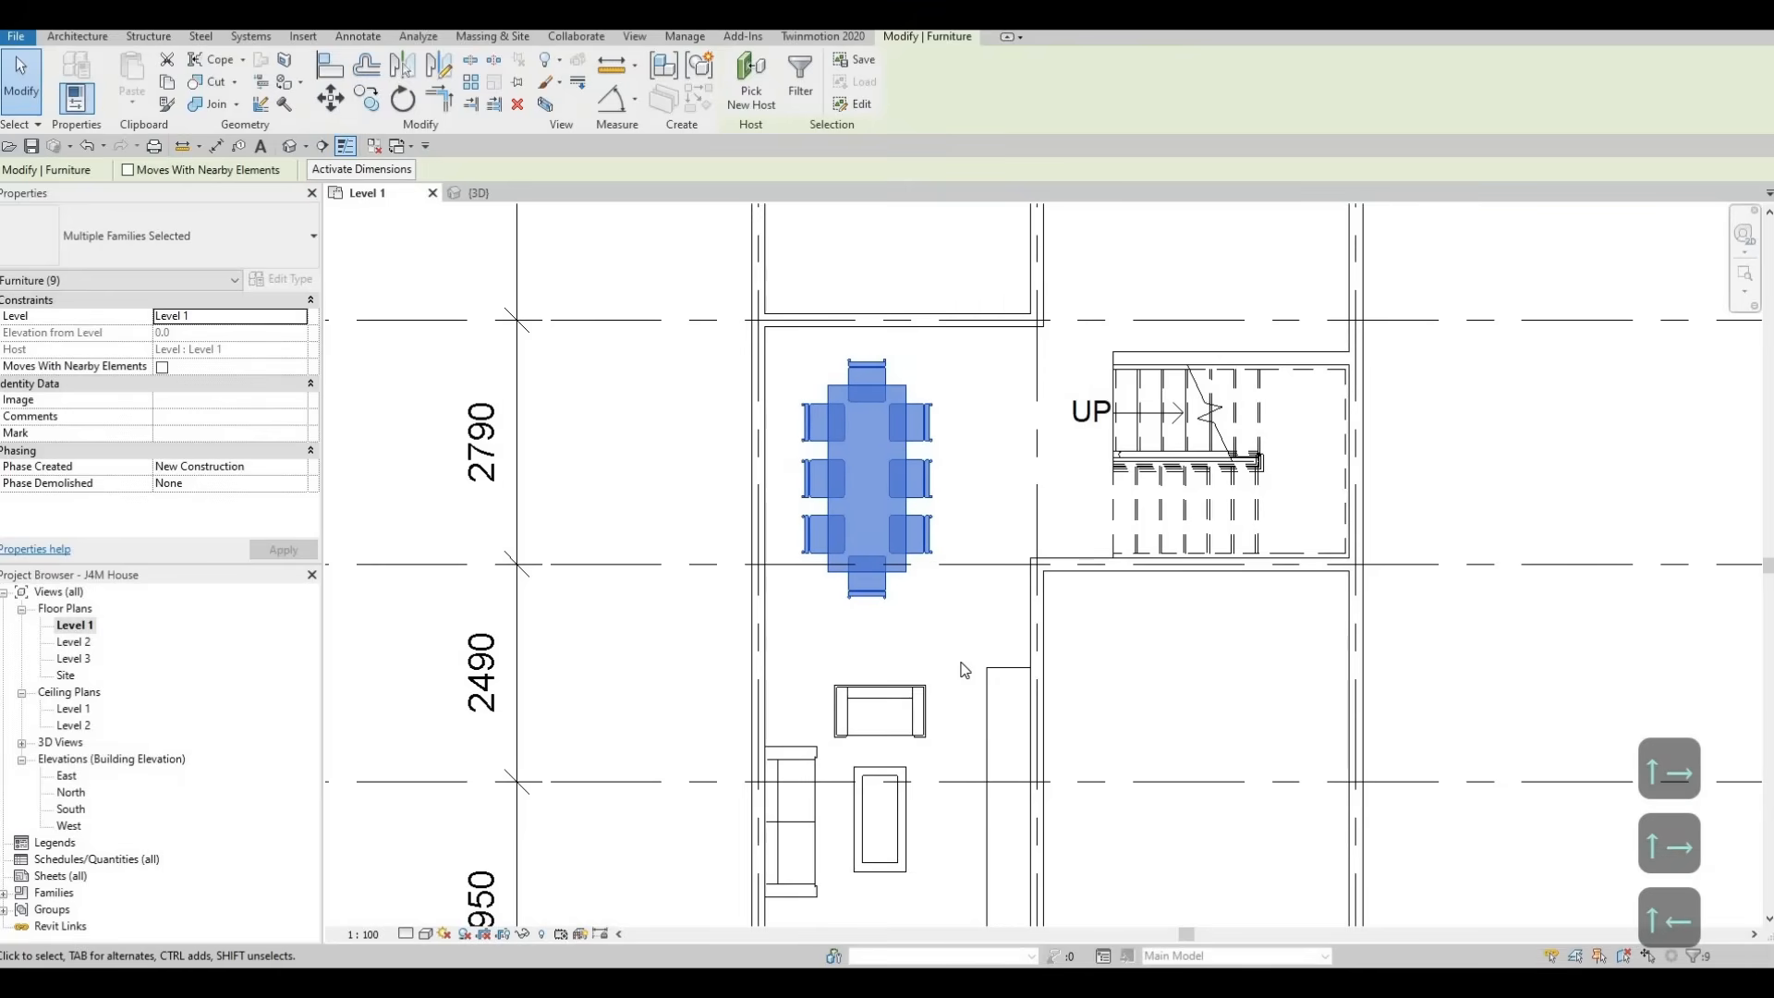
pyautogui.press('Left')
pyautogui.press('Left')
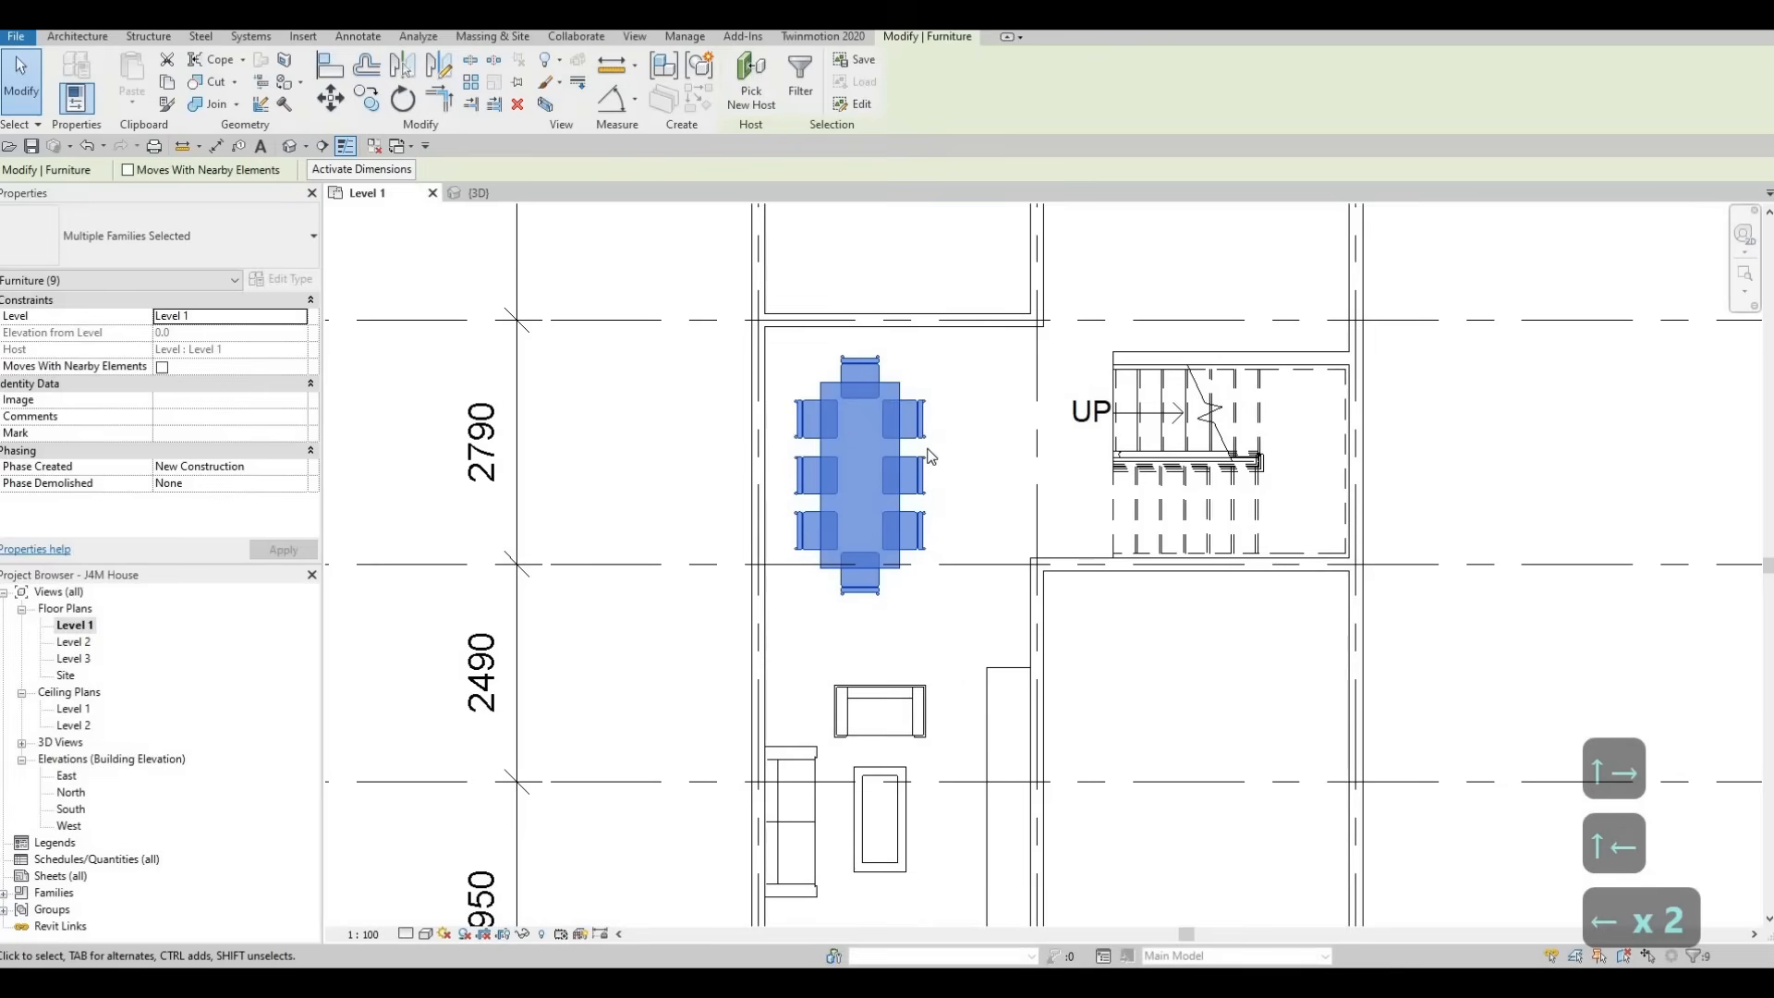
pyautogui.press('Escape')
pyautogui.press('Escape')
# Examine the Level 1 plan around the living area, the room between grids C and E, and the staircase
pyautogui.scroll(-2, 982, 435)
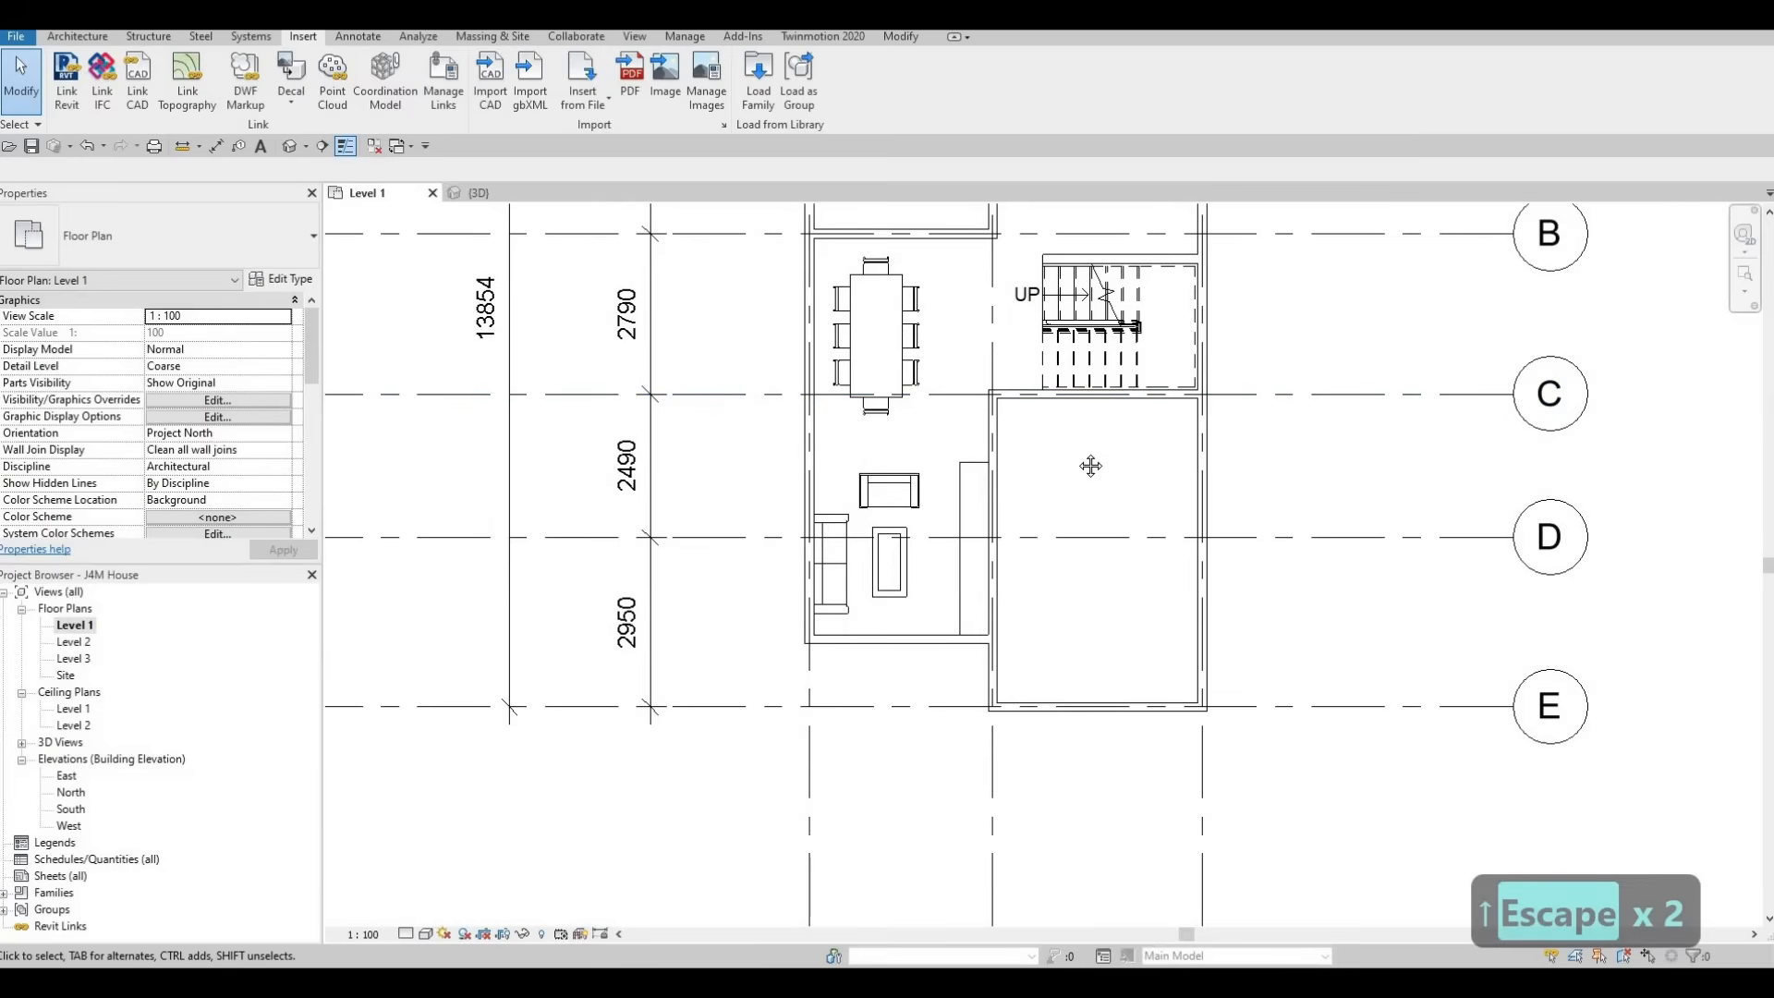
pyautogui.moveTo(1080, 458); pyautogui.dragTo(1072, 442, button='middle')
pyautogui.scroll(1, 1069, 589)
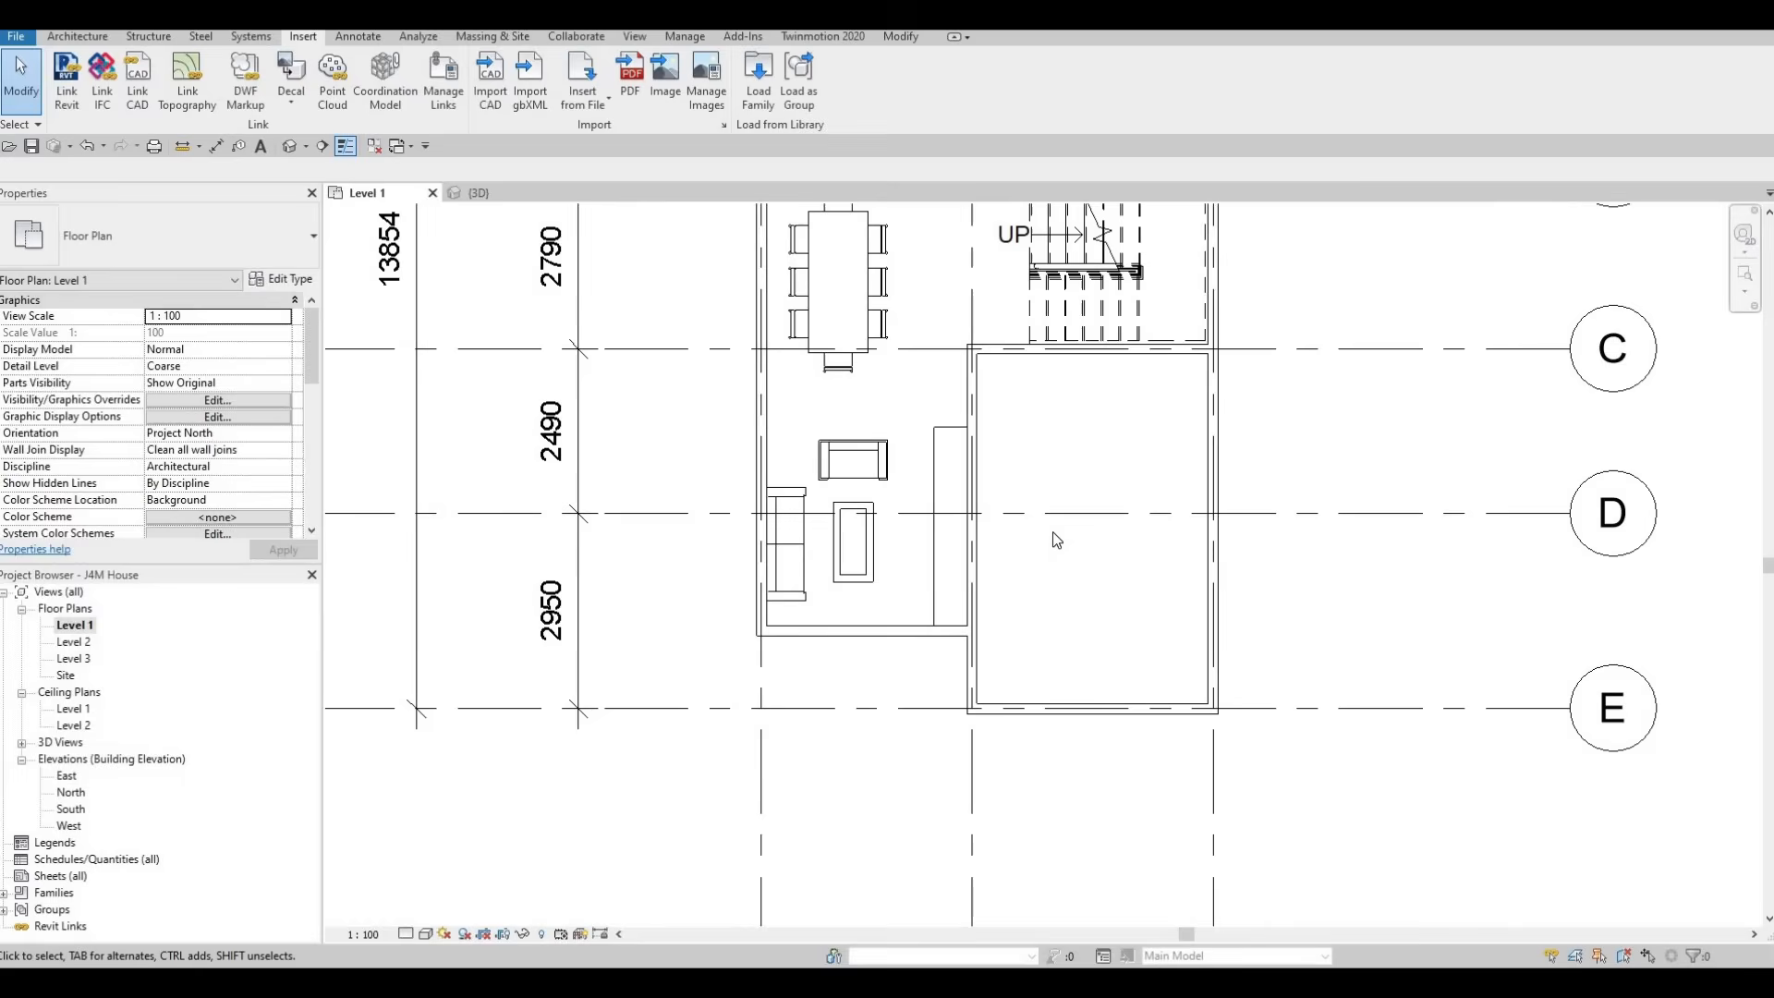
pyautogui.scroll(-4, 1062, 514)
pyautogui.moveTo(1064, 508); pyautogui.dragTo(1062, 554, button='middle')
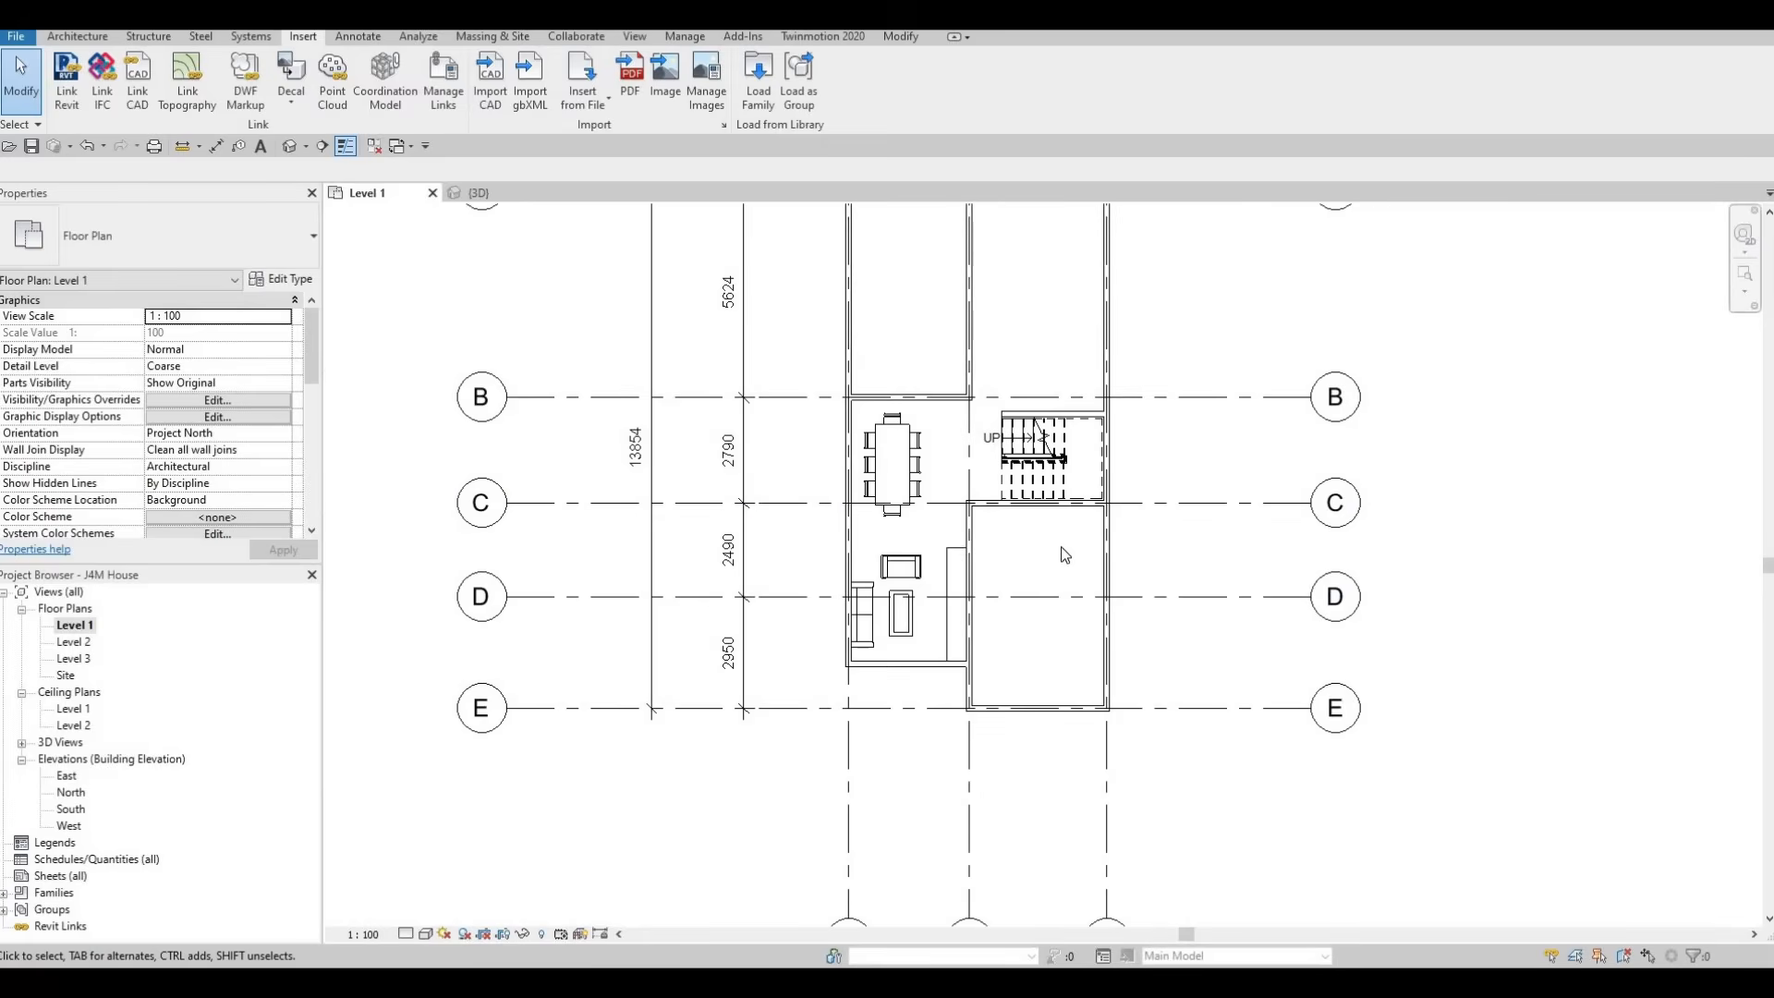
pyautogui.scroll(1, 1045, 580)
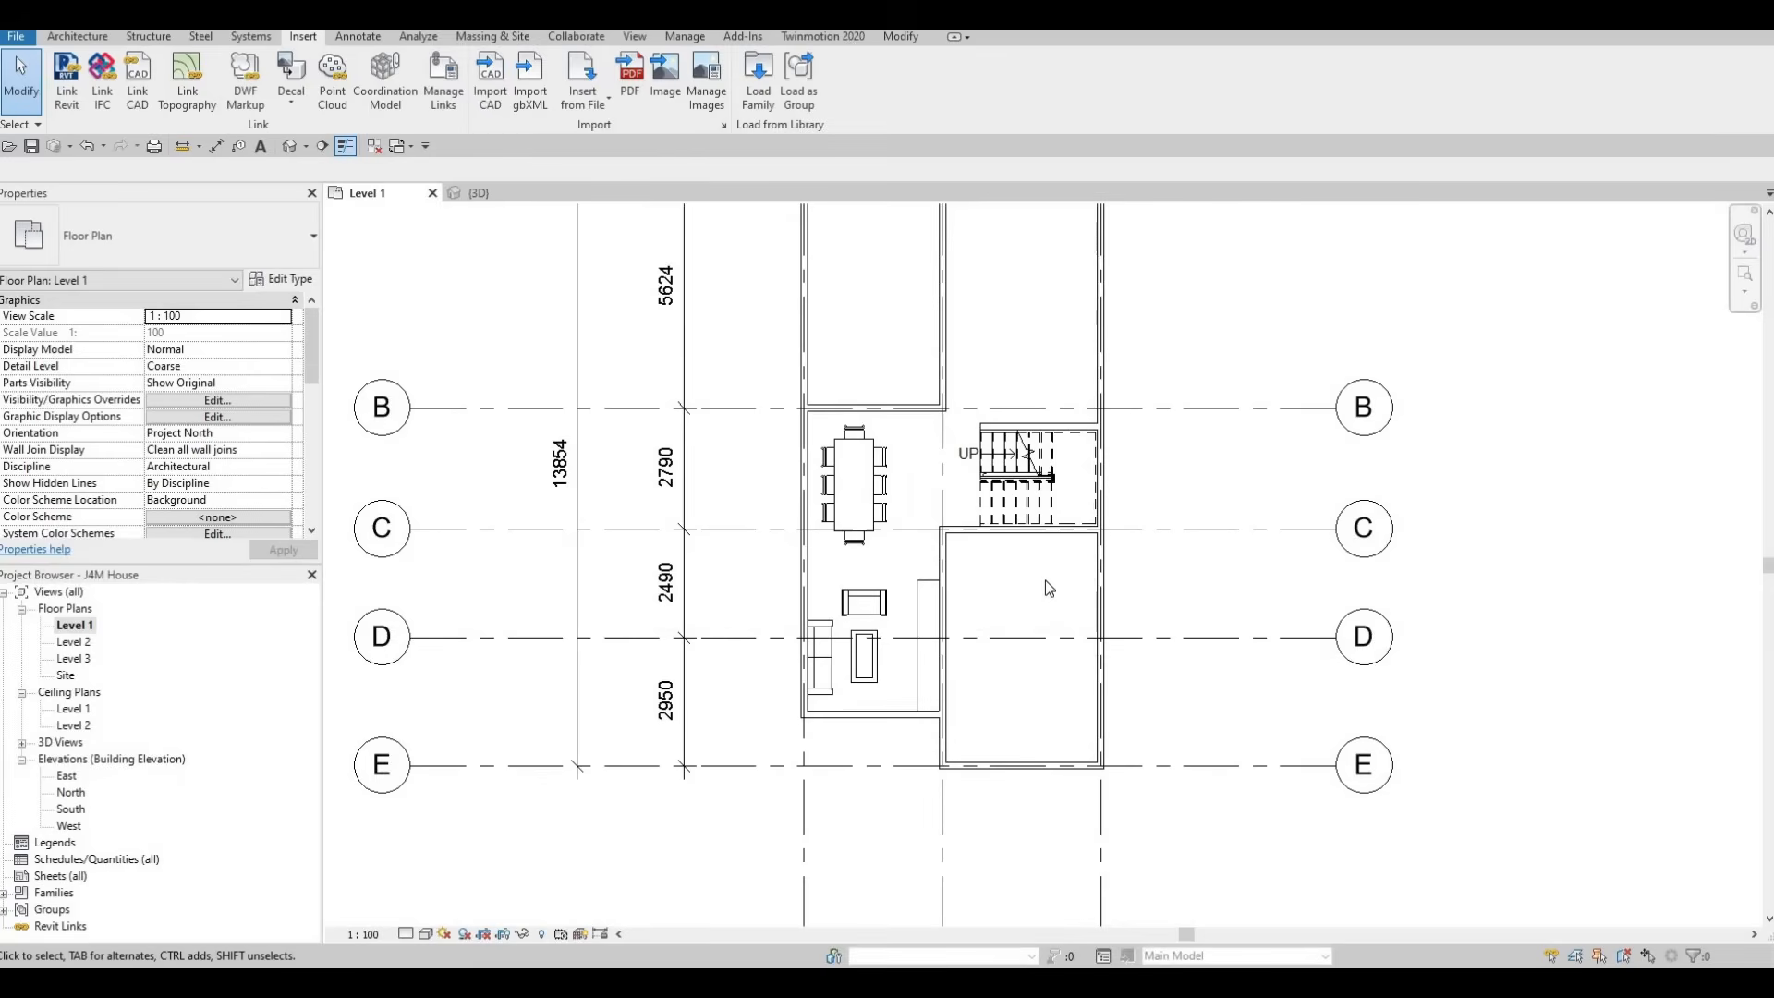
pyautogui.press('F1')
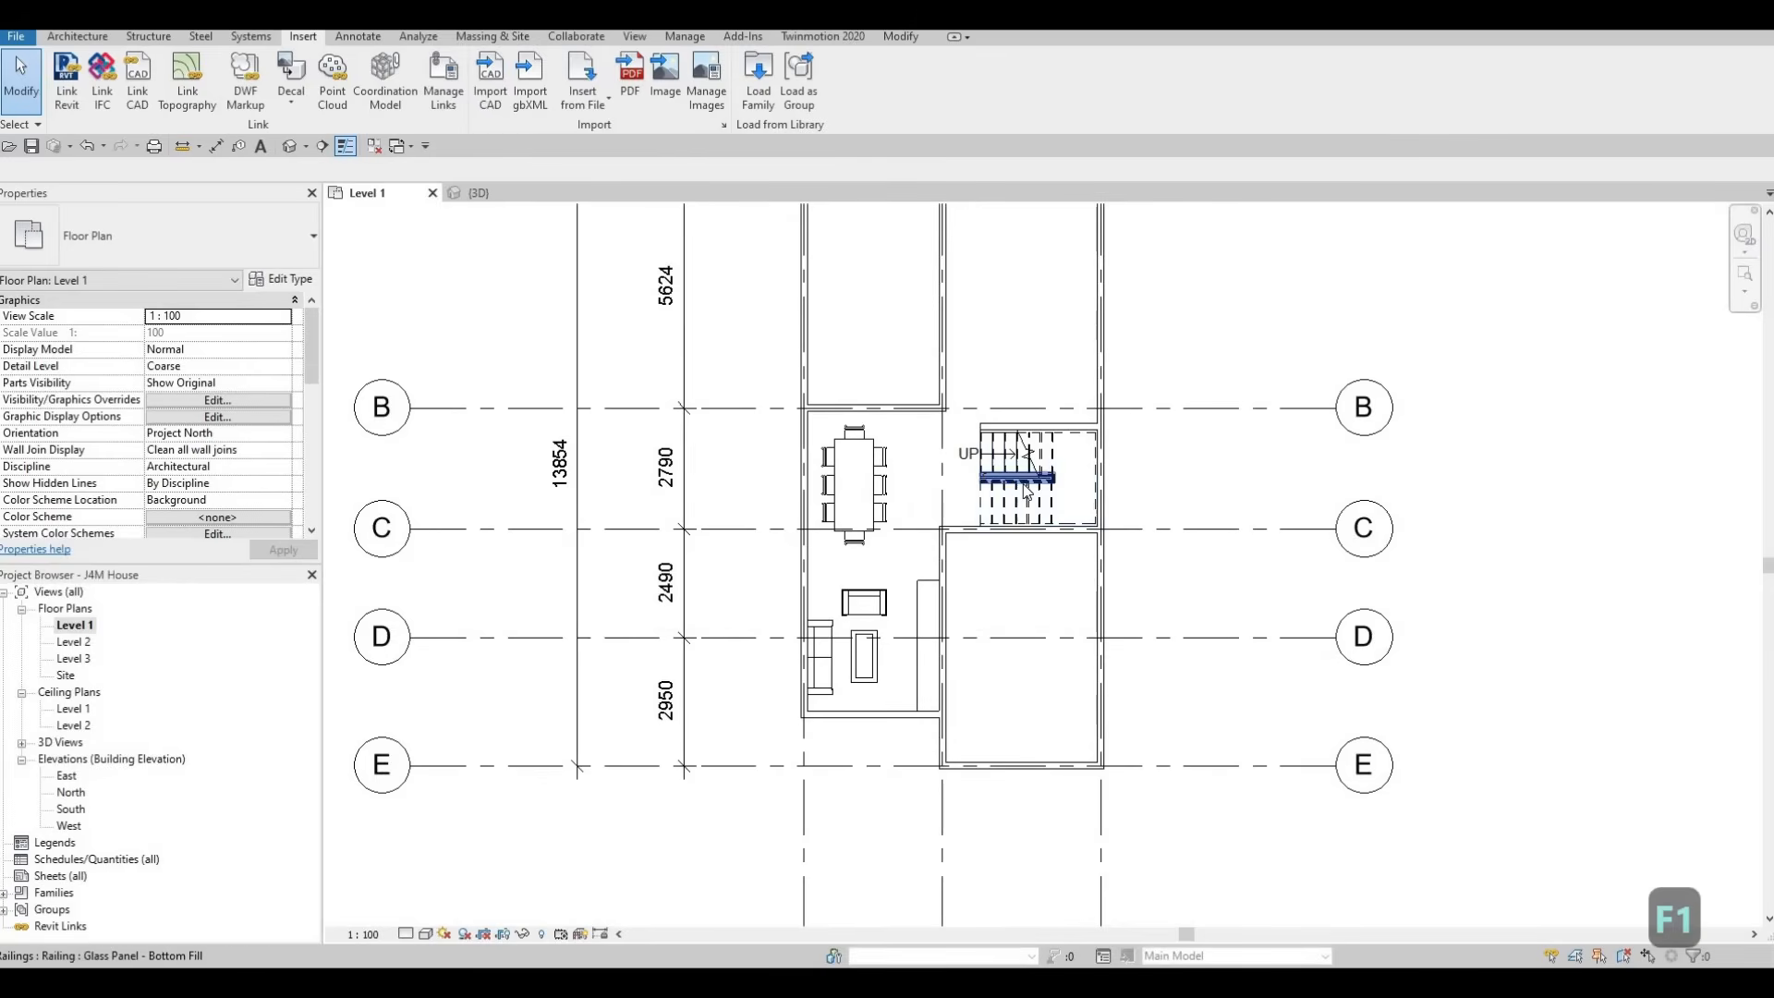
pyautogui.scroll(5, 1026, 492)
pyautogui.moveTo(1004, 524); pyautogui.dragTo(1002, 543, button='middle')
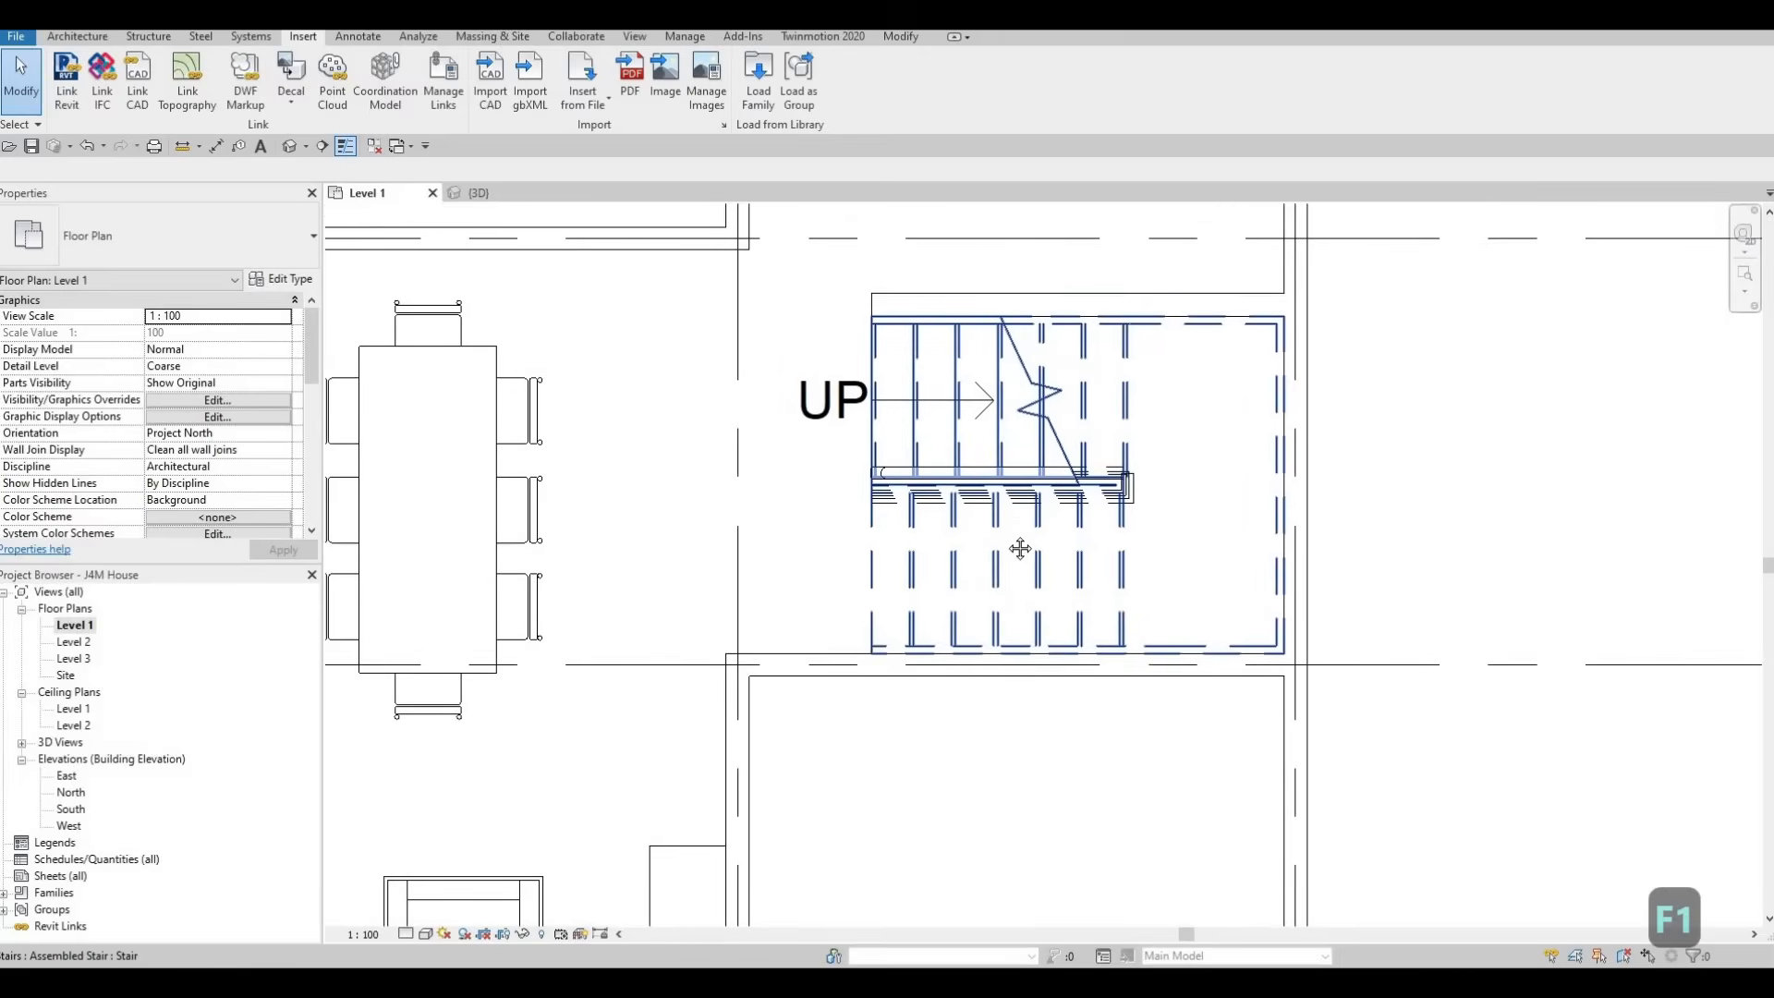
pyautogui.scroll(-2, 995, 646)
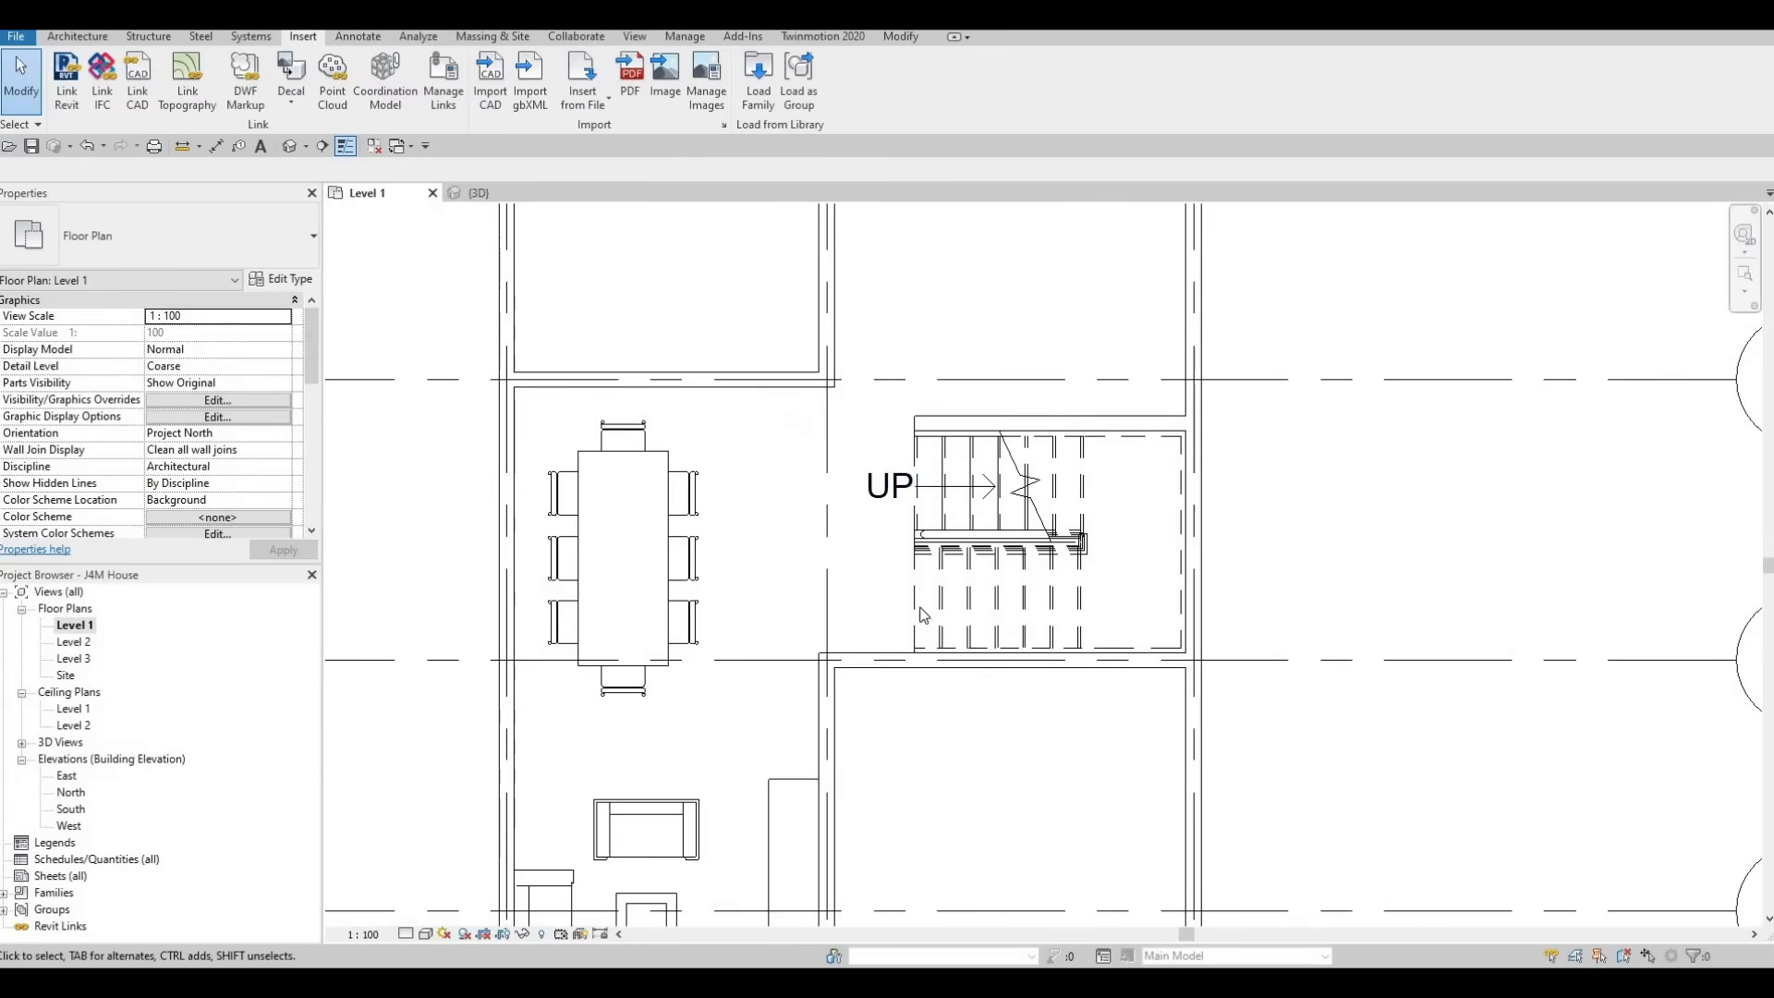
pyautogui.scroll(-2, 919, 610)
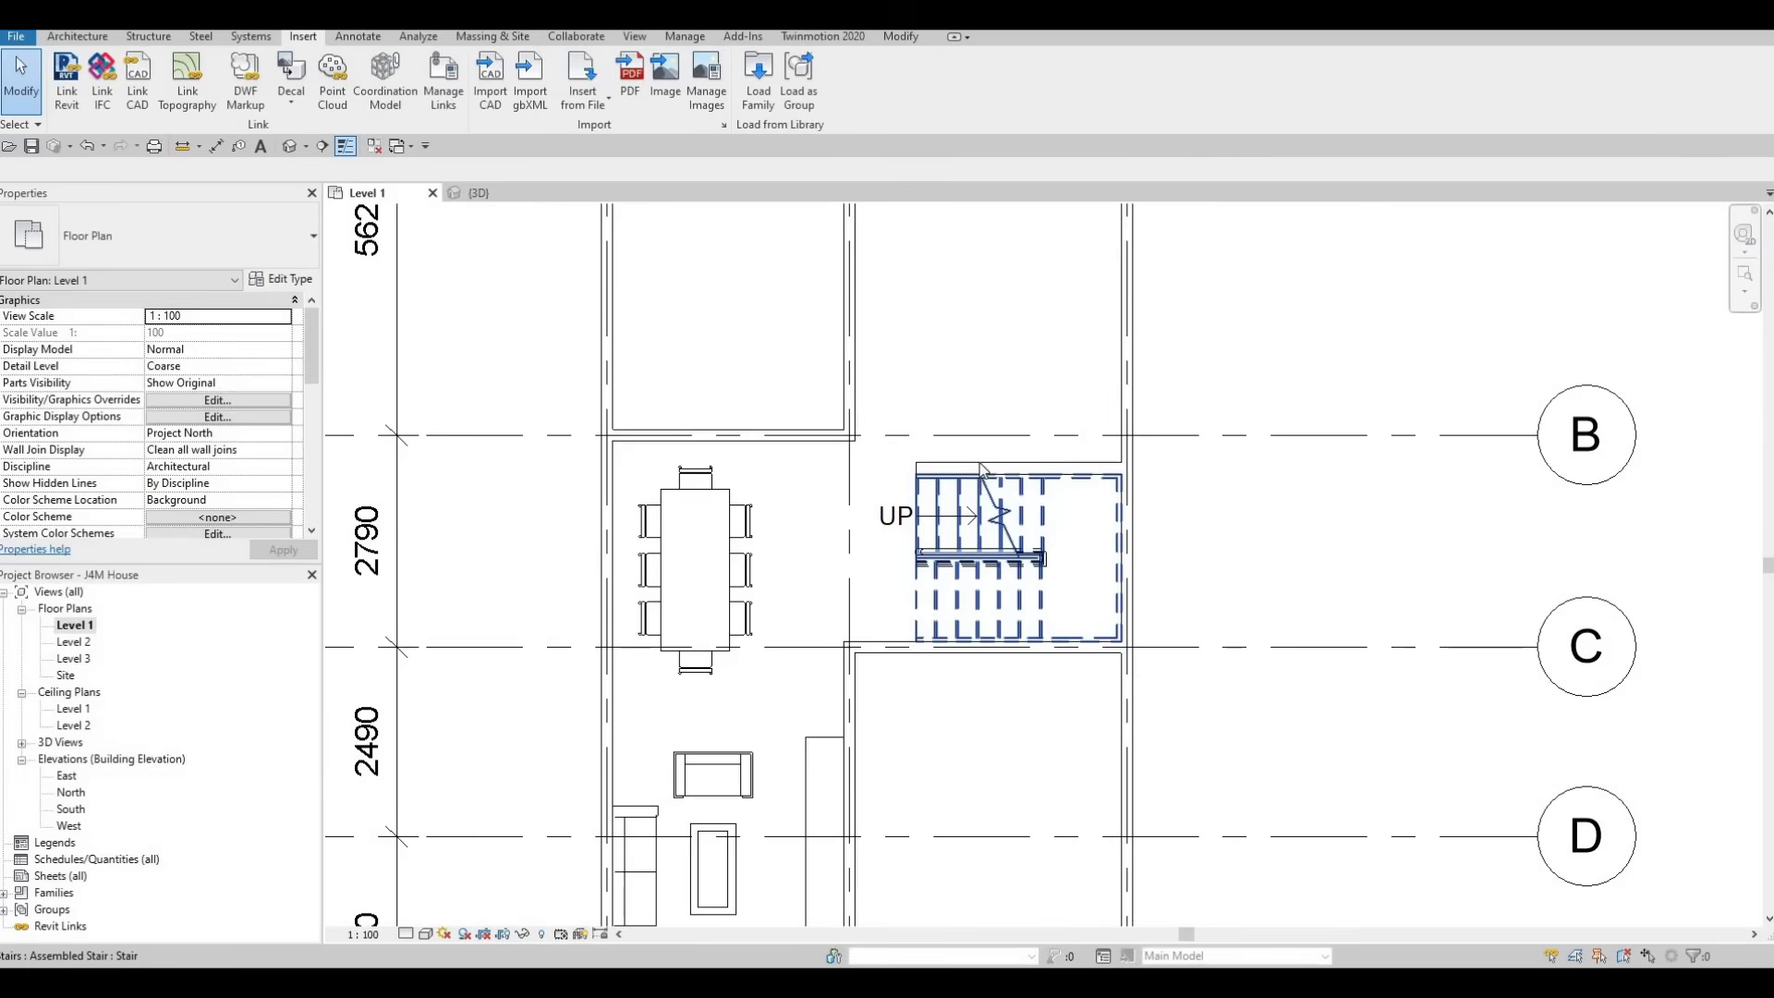
# Create a wall similar to the stair's INTERIOR WALL 1, about 1120 mm long, from the wall below the stair up to the railing start
pyautogui.click(981, 467)
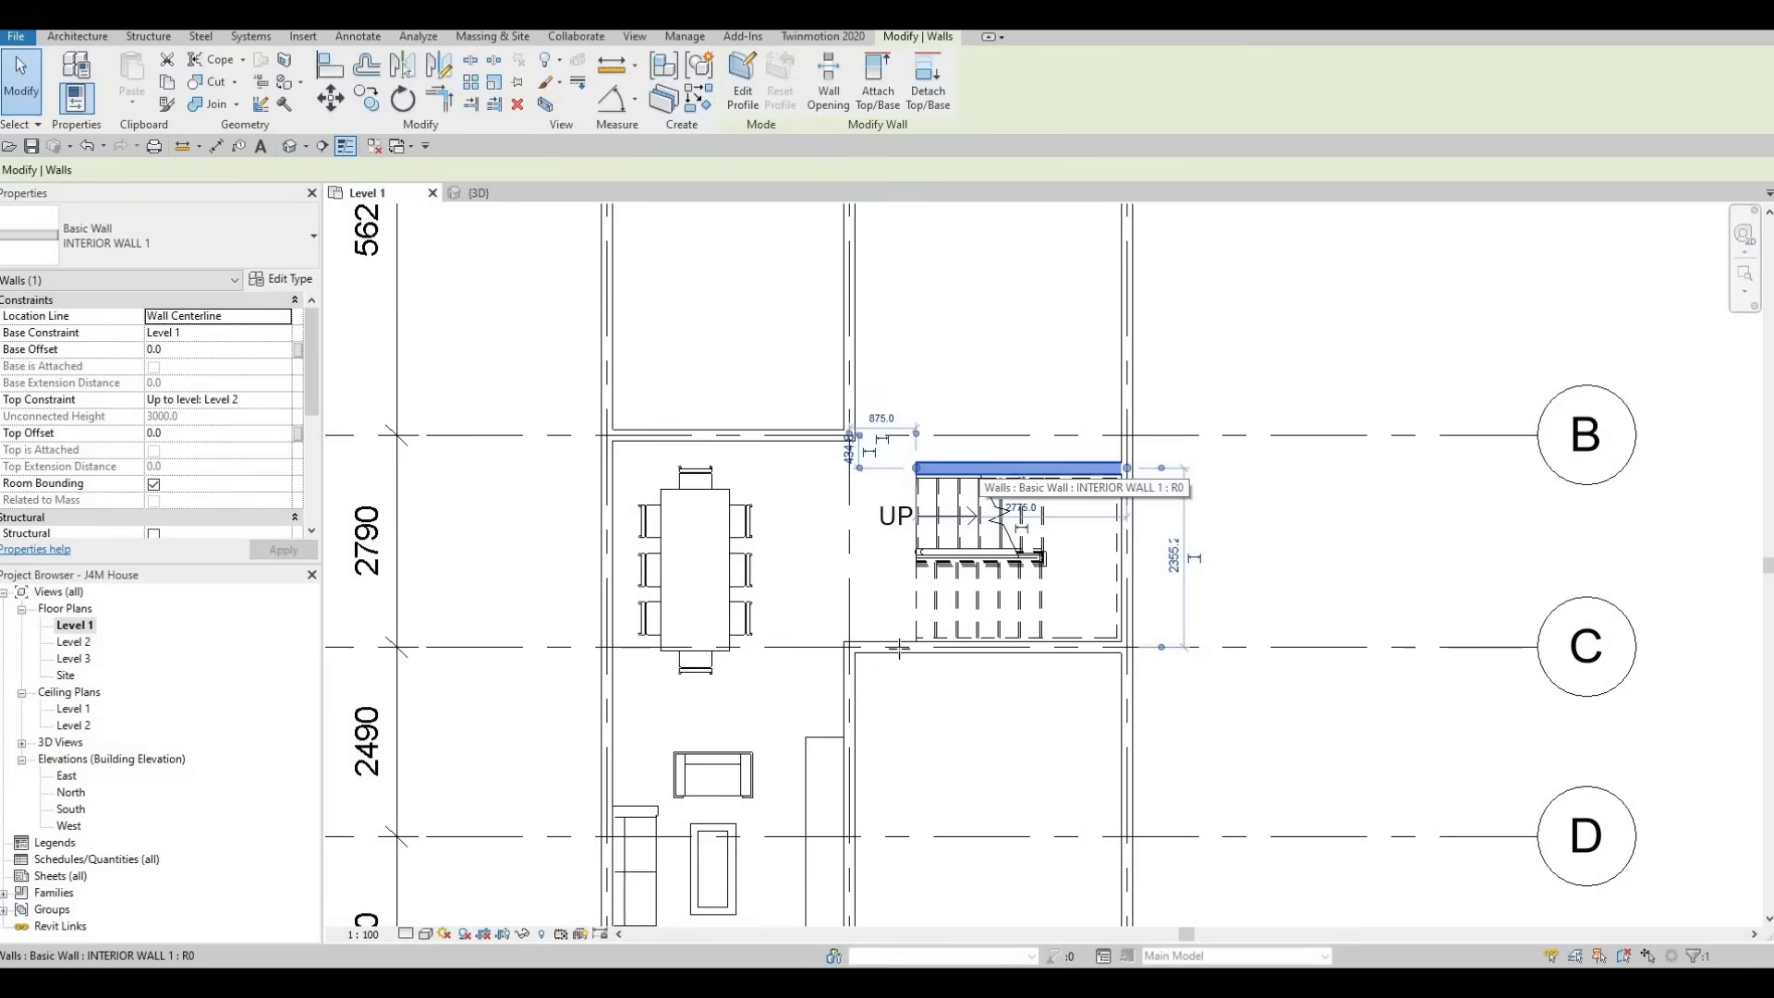
pyautogui.press('c')
pyautogui.press('s')
pyautogui.scroll(4, 911, 641)
pyautogui.click(934, 641)
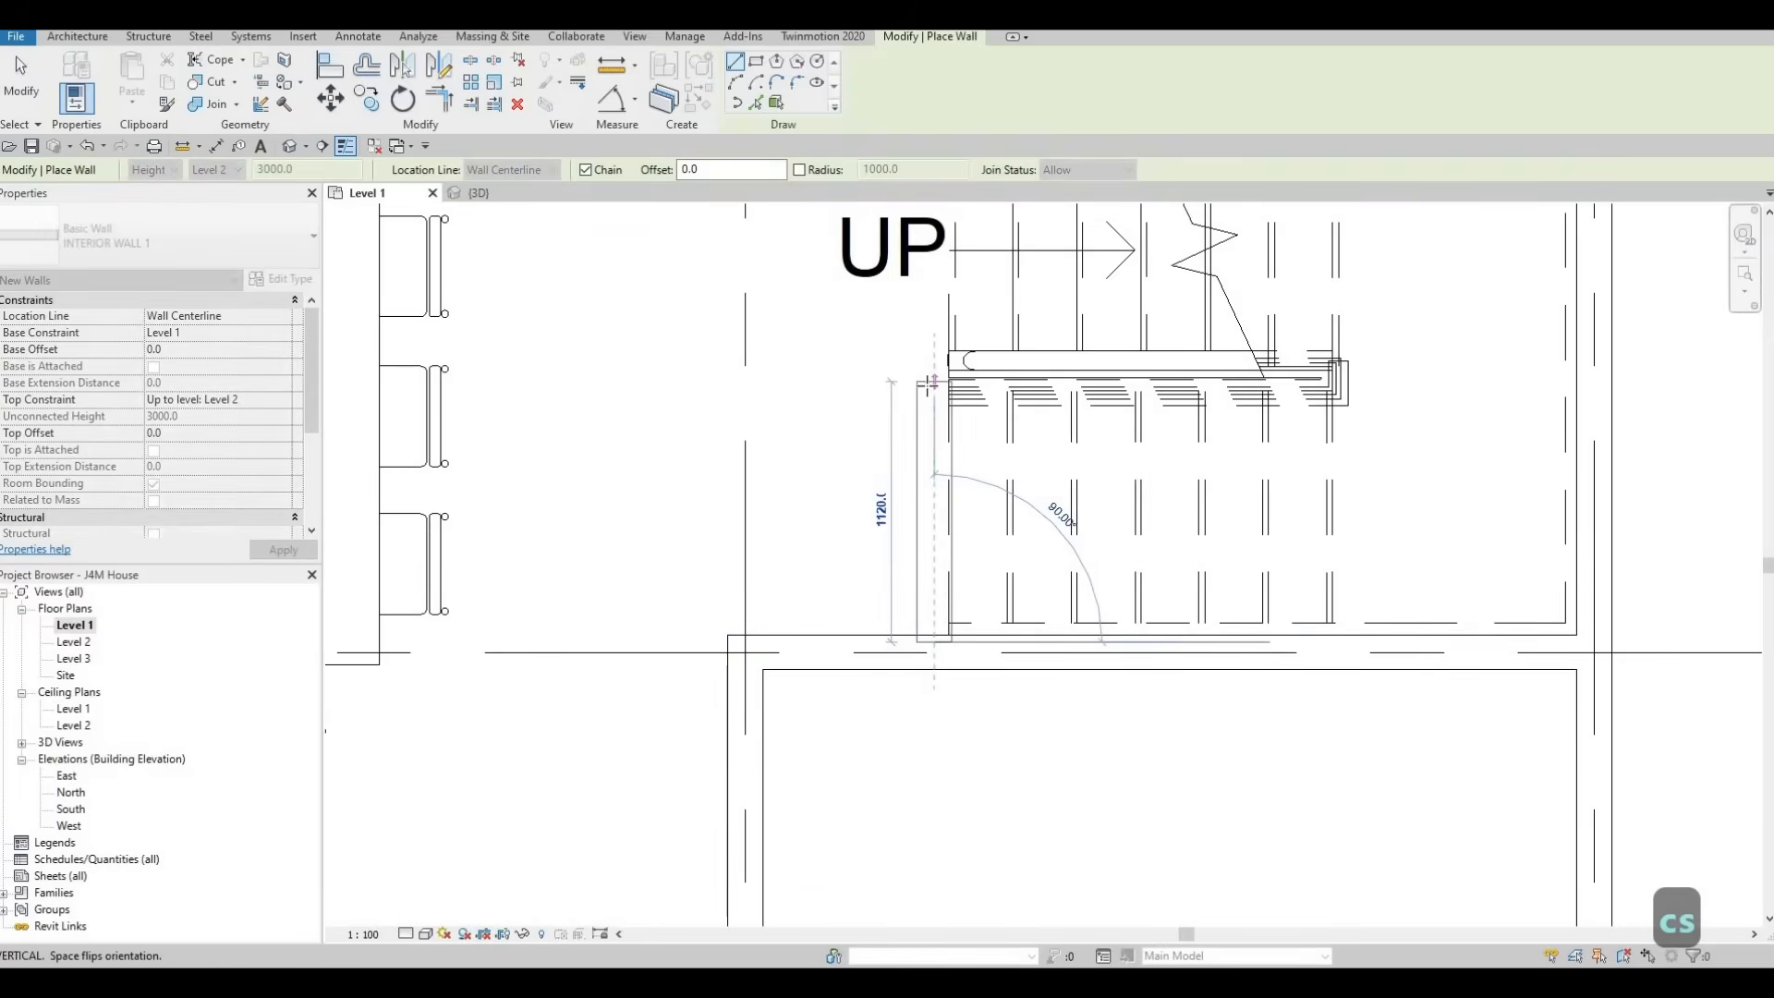
pyautogui.click(929, 381)
pyautogui.press('Escape')
pyautogui.press('Escape')
pyautogui.press('Escape')
# Nudge the new short wall right until its outer face meets the stair's starting edge, and extend its upper end to the railing
pyautogui.click(922, 425)
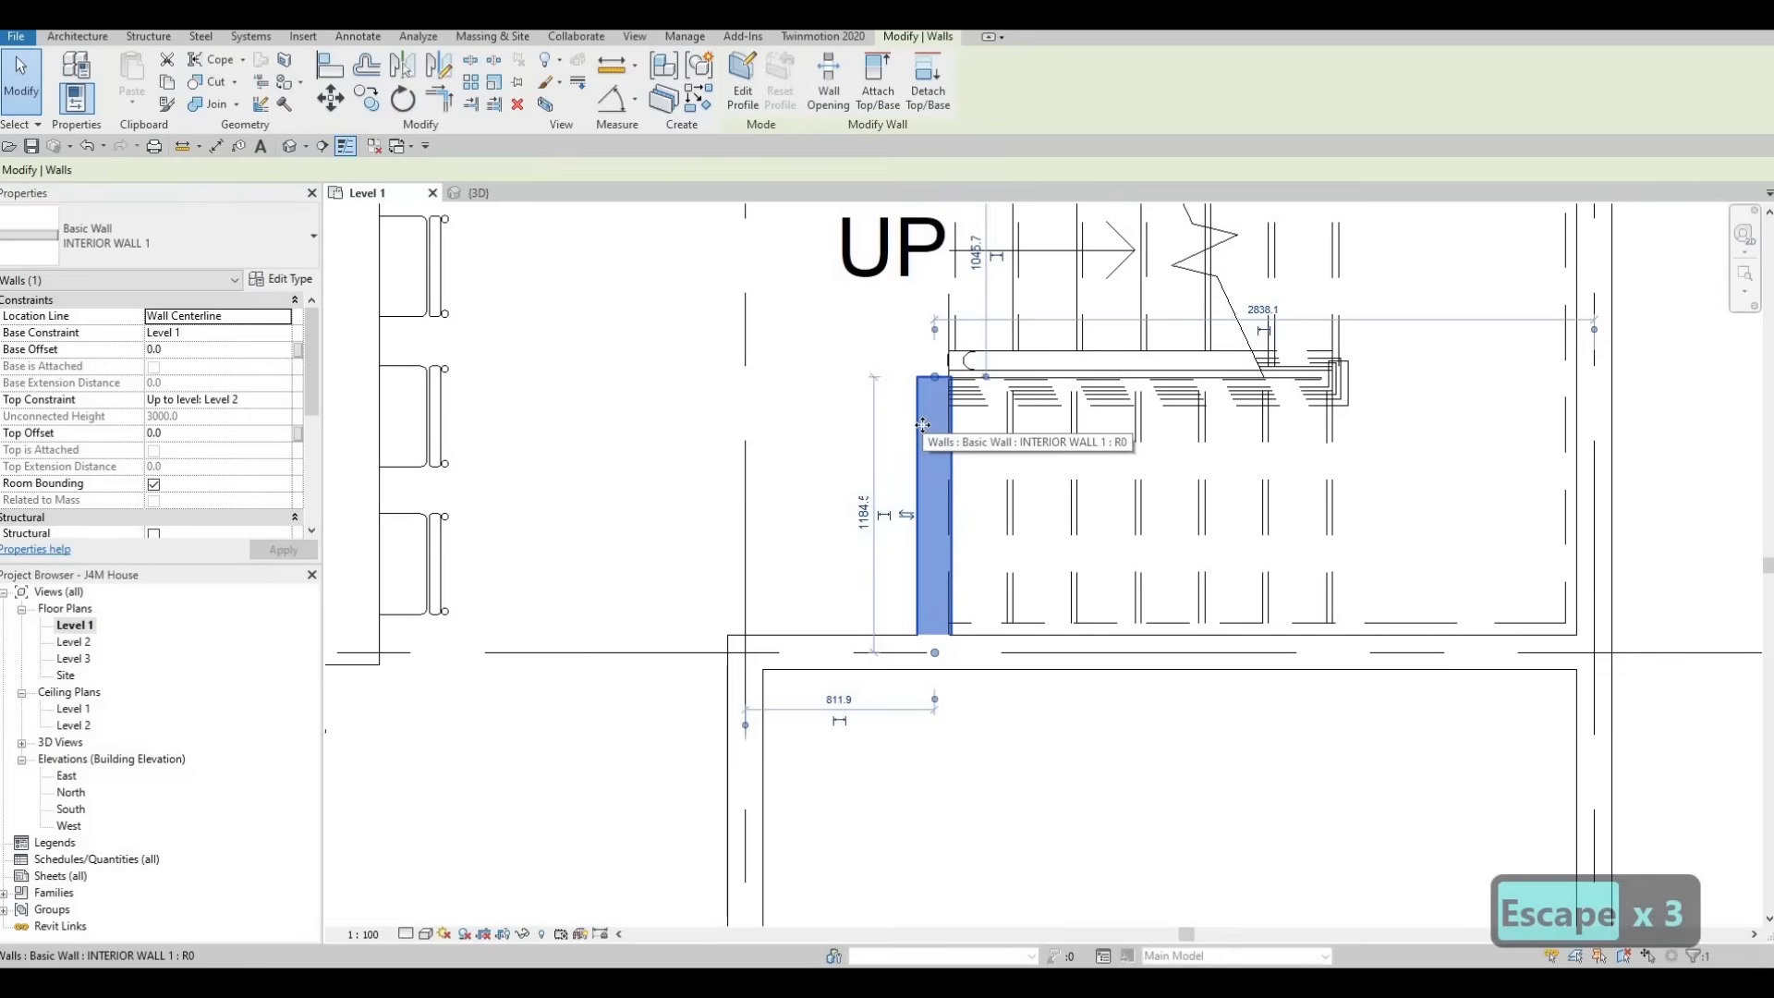
pyautogui.press('Right')
pyautogui.press('Right')
pyautogui.press('Right')
pyautogui.press('Right')
pyautogui.press('Right')
pyautogui.press('Right')
pyautogui.press('Right')
pyautogui.press('Right')
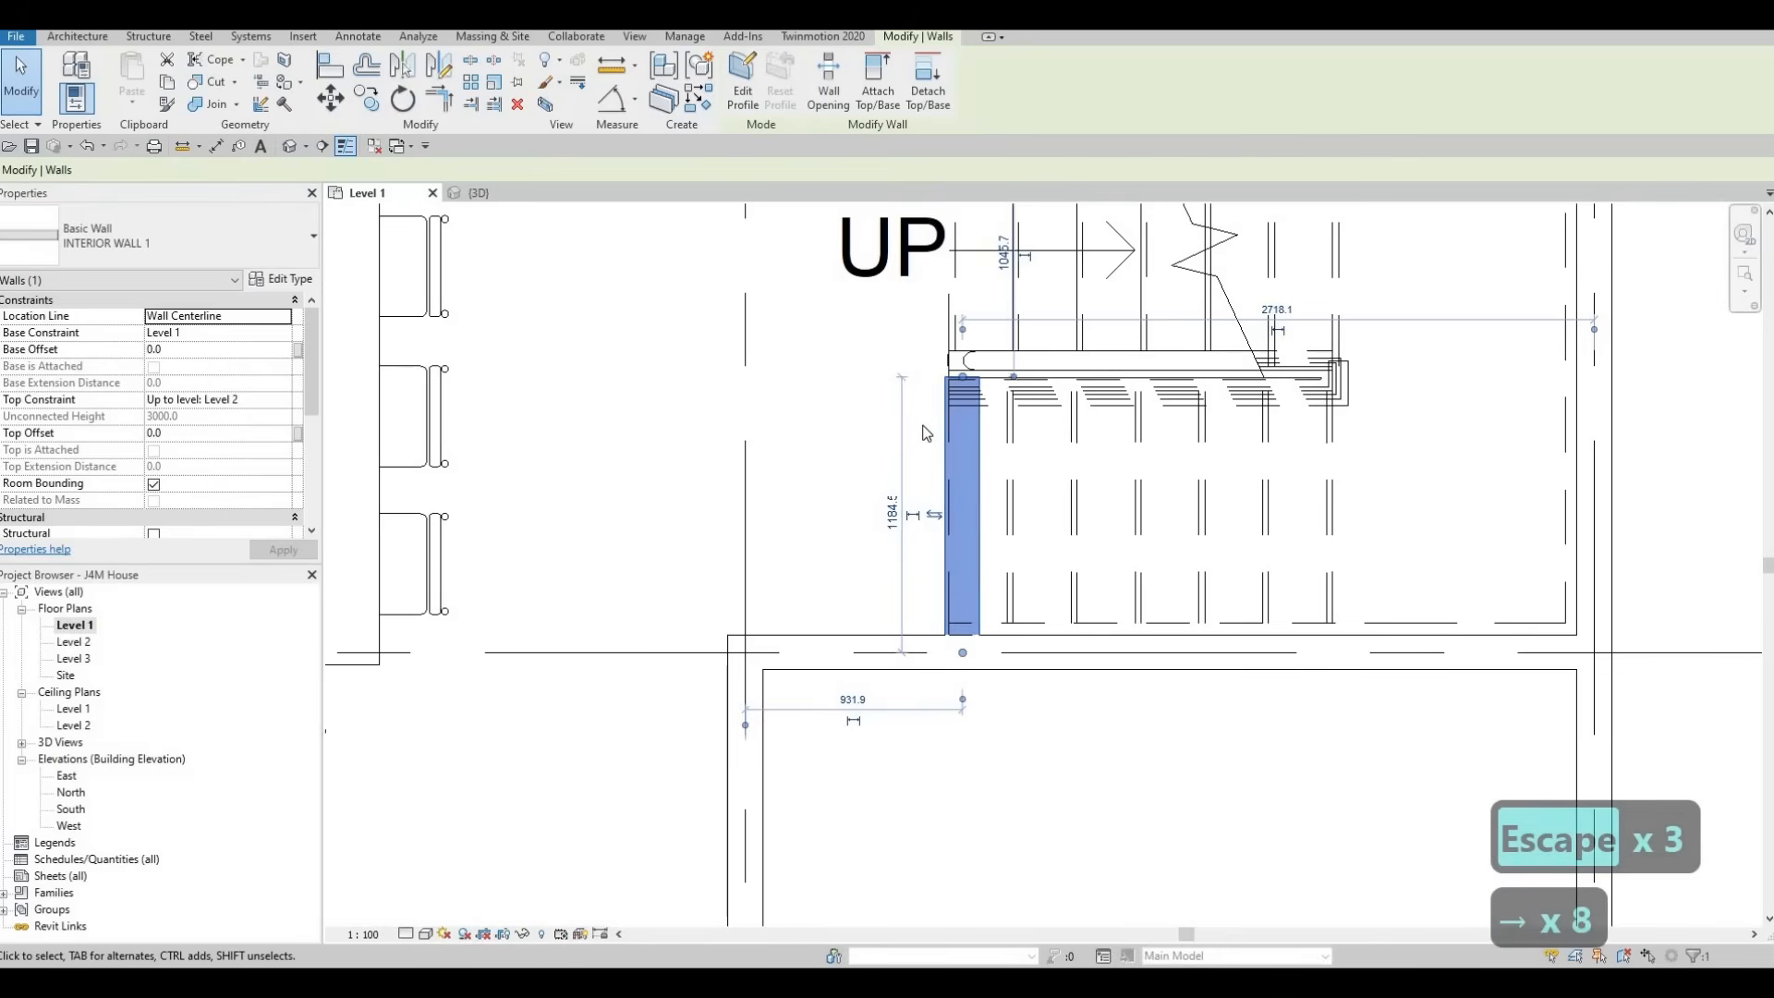
pyautogui.press('Up')
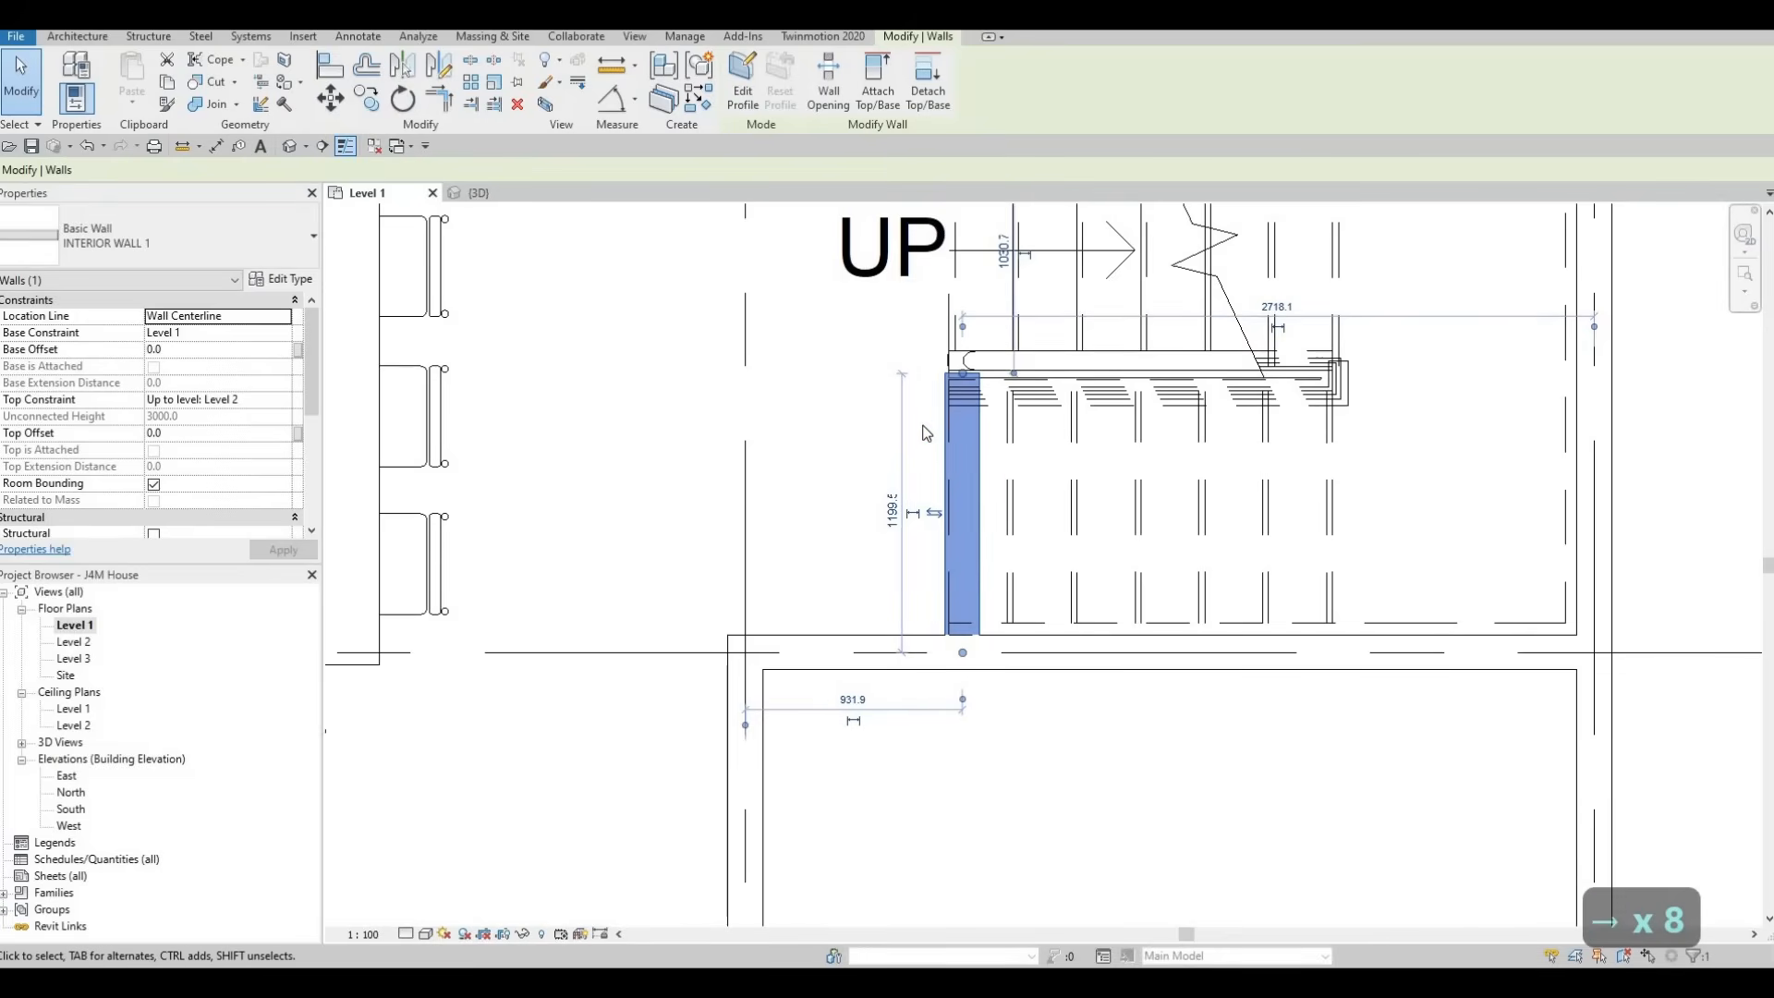
pyautogui.press('Up')
pyautogui.press('Right')
pyautogui.press('Up')
pyautogui.press('Right')
pyautogui.press('Left')
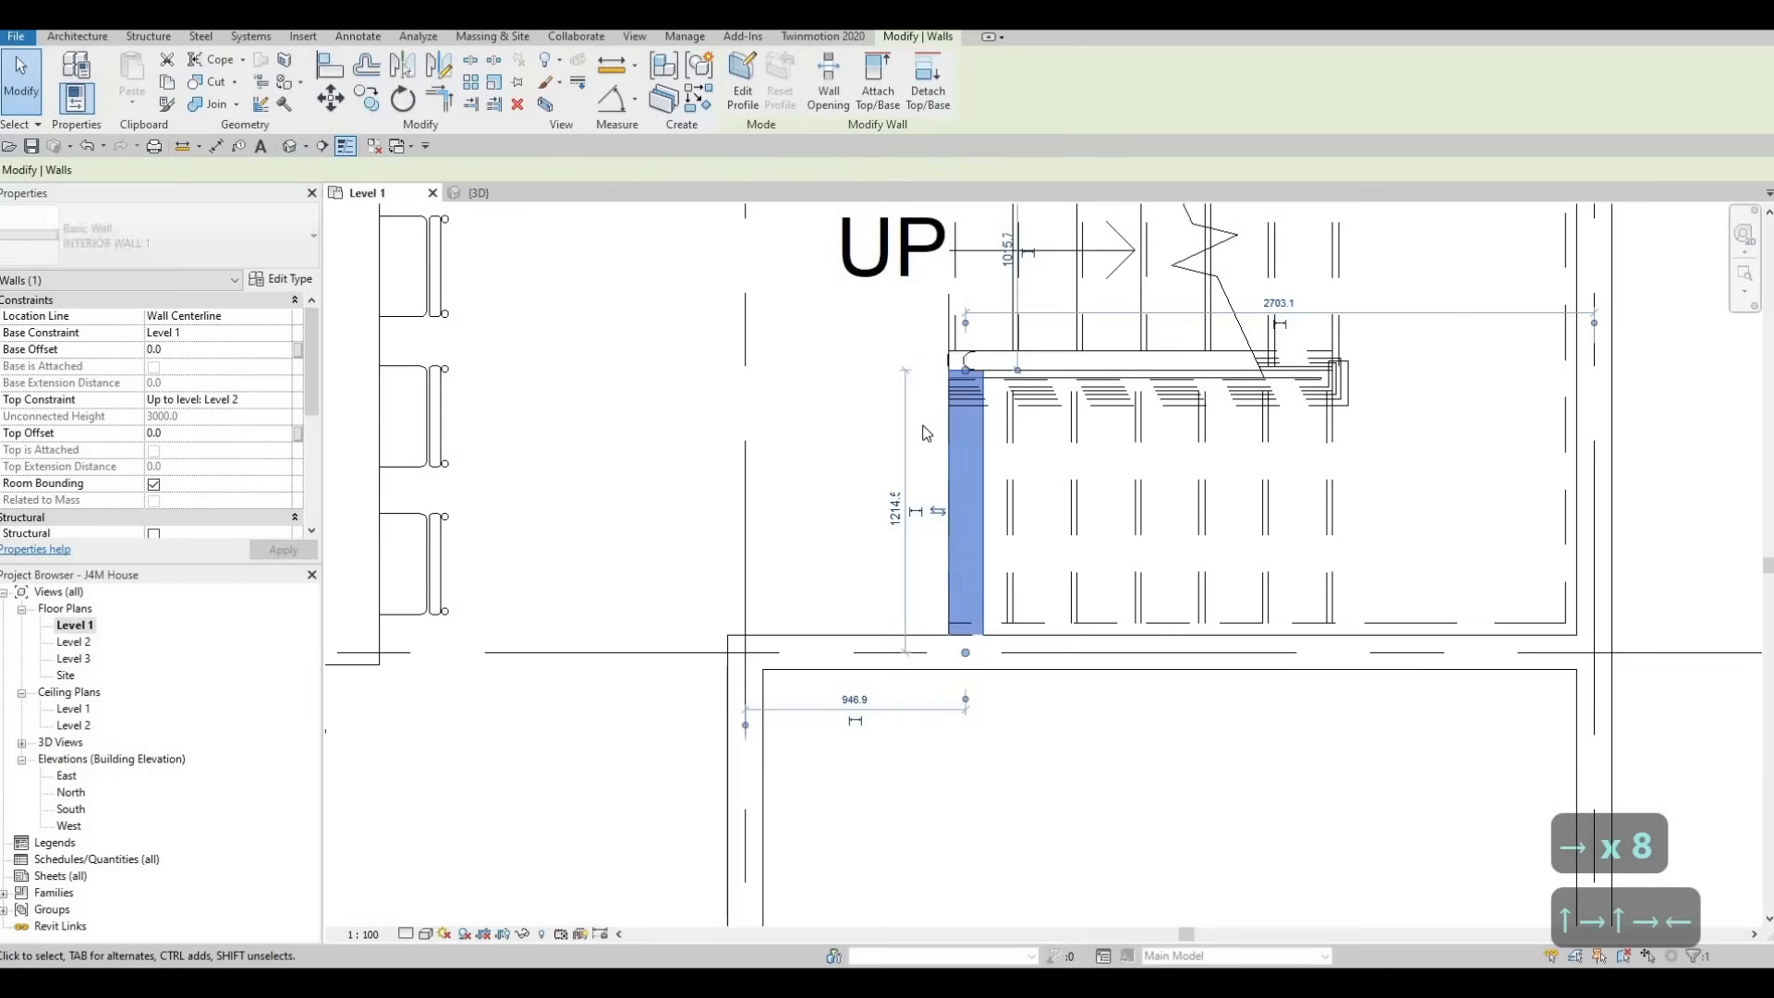
pyautogui.press('Escape')
pyautogui.press('Escape')
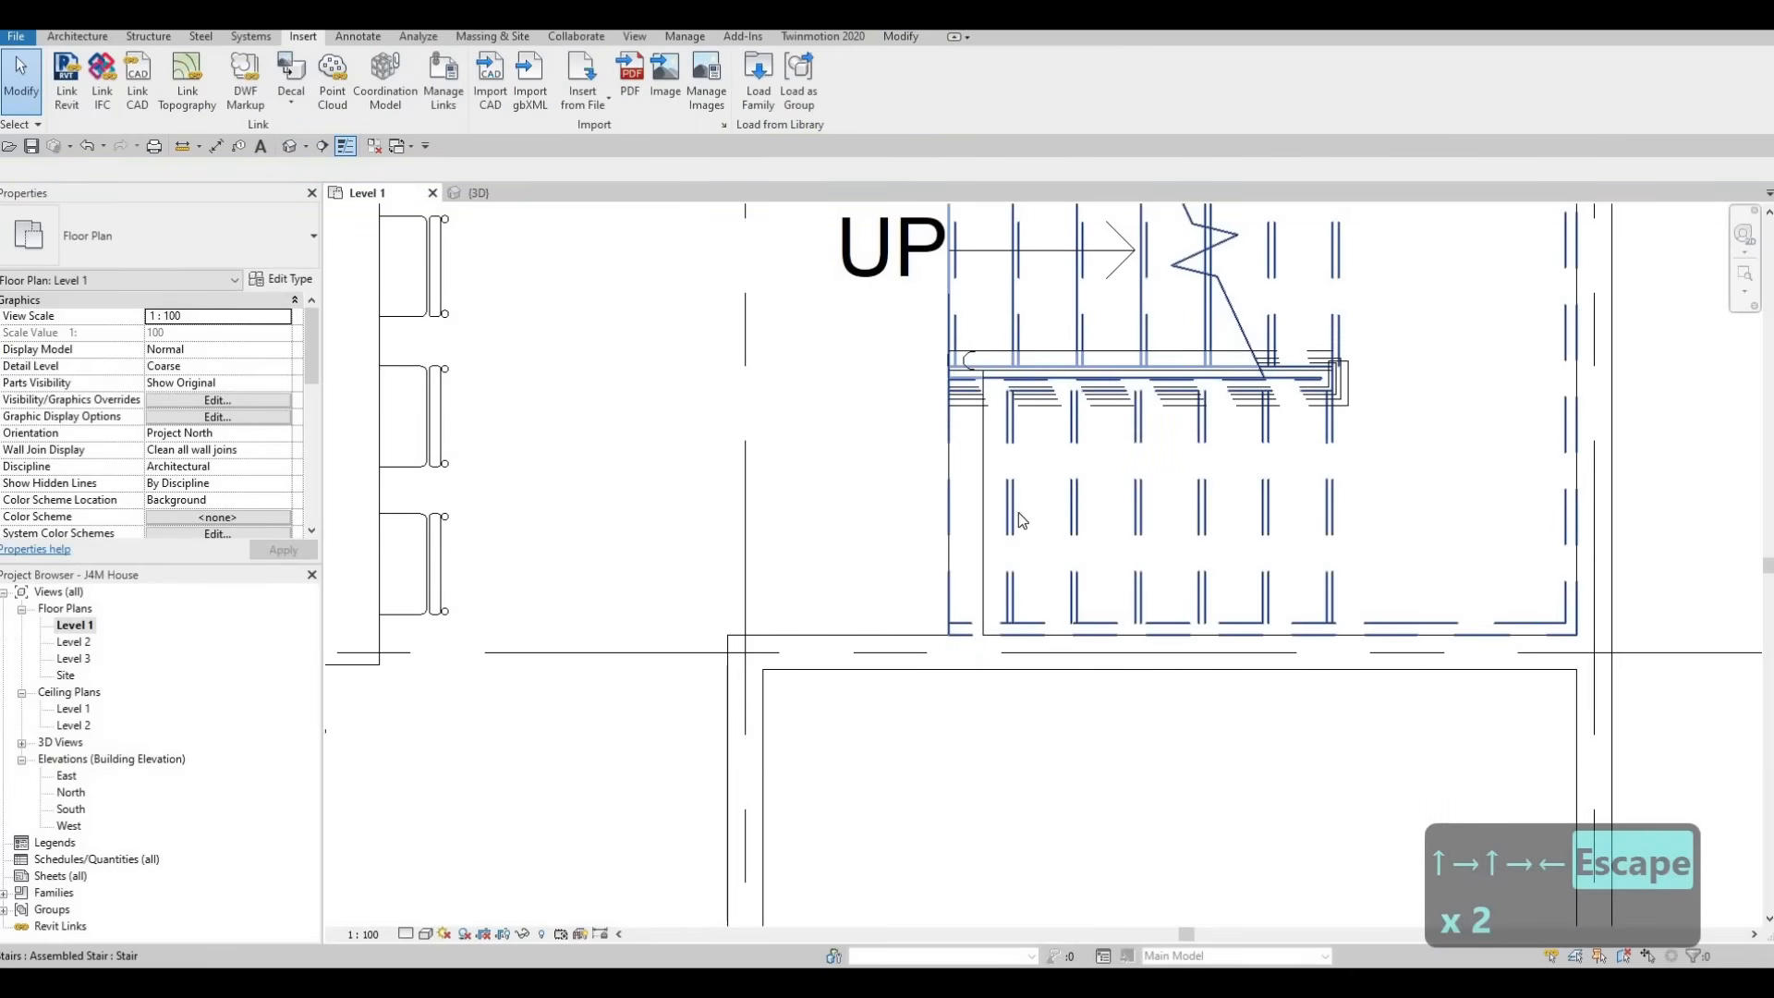
# Draw a second INTERIOR WALL 1 segment, about 1015 mm long, from the railing's landing end down to the wall below the stair
pyautogui.moveTo(1028, 519); pyautogui.dragTo(1026, 518, button='middle')
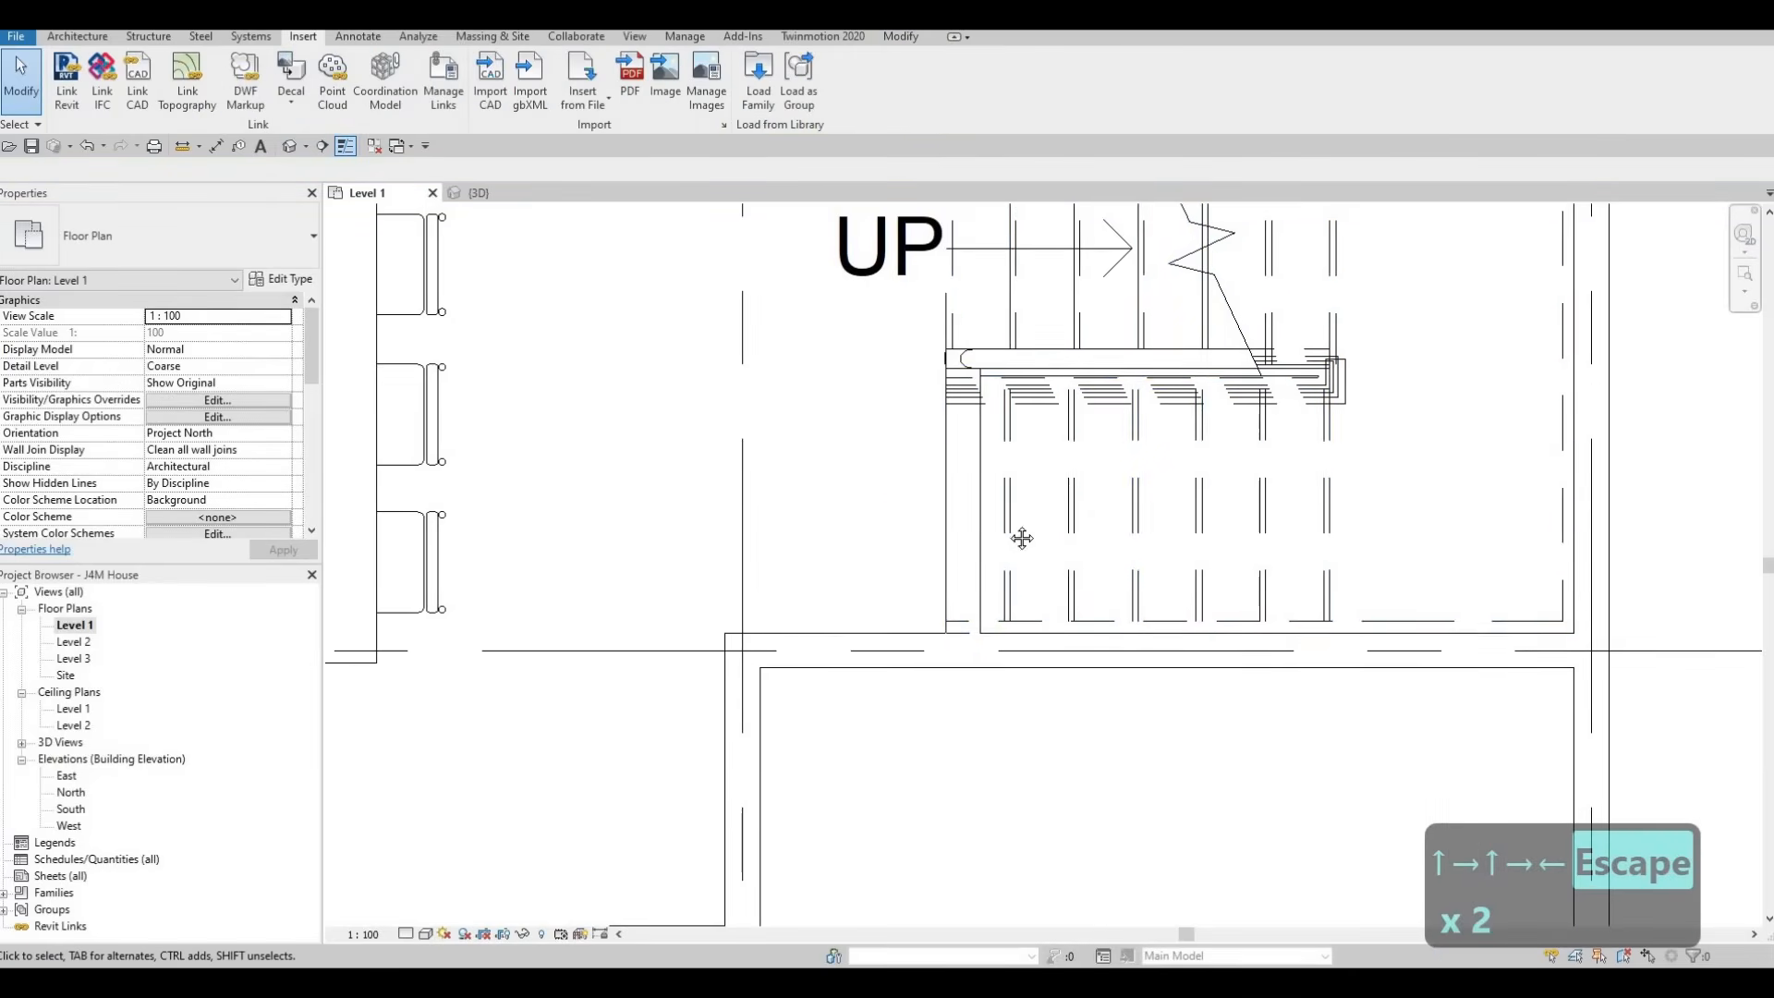
pyautogui.scroll(-2, 995, 468)
pyautogui.scroll(-2, 1016, 508)
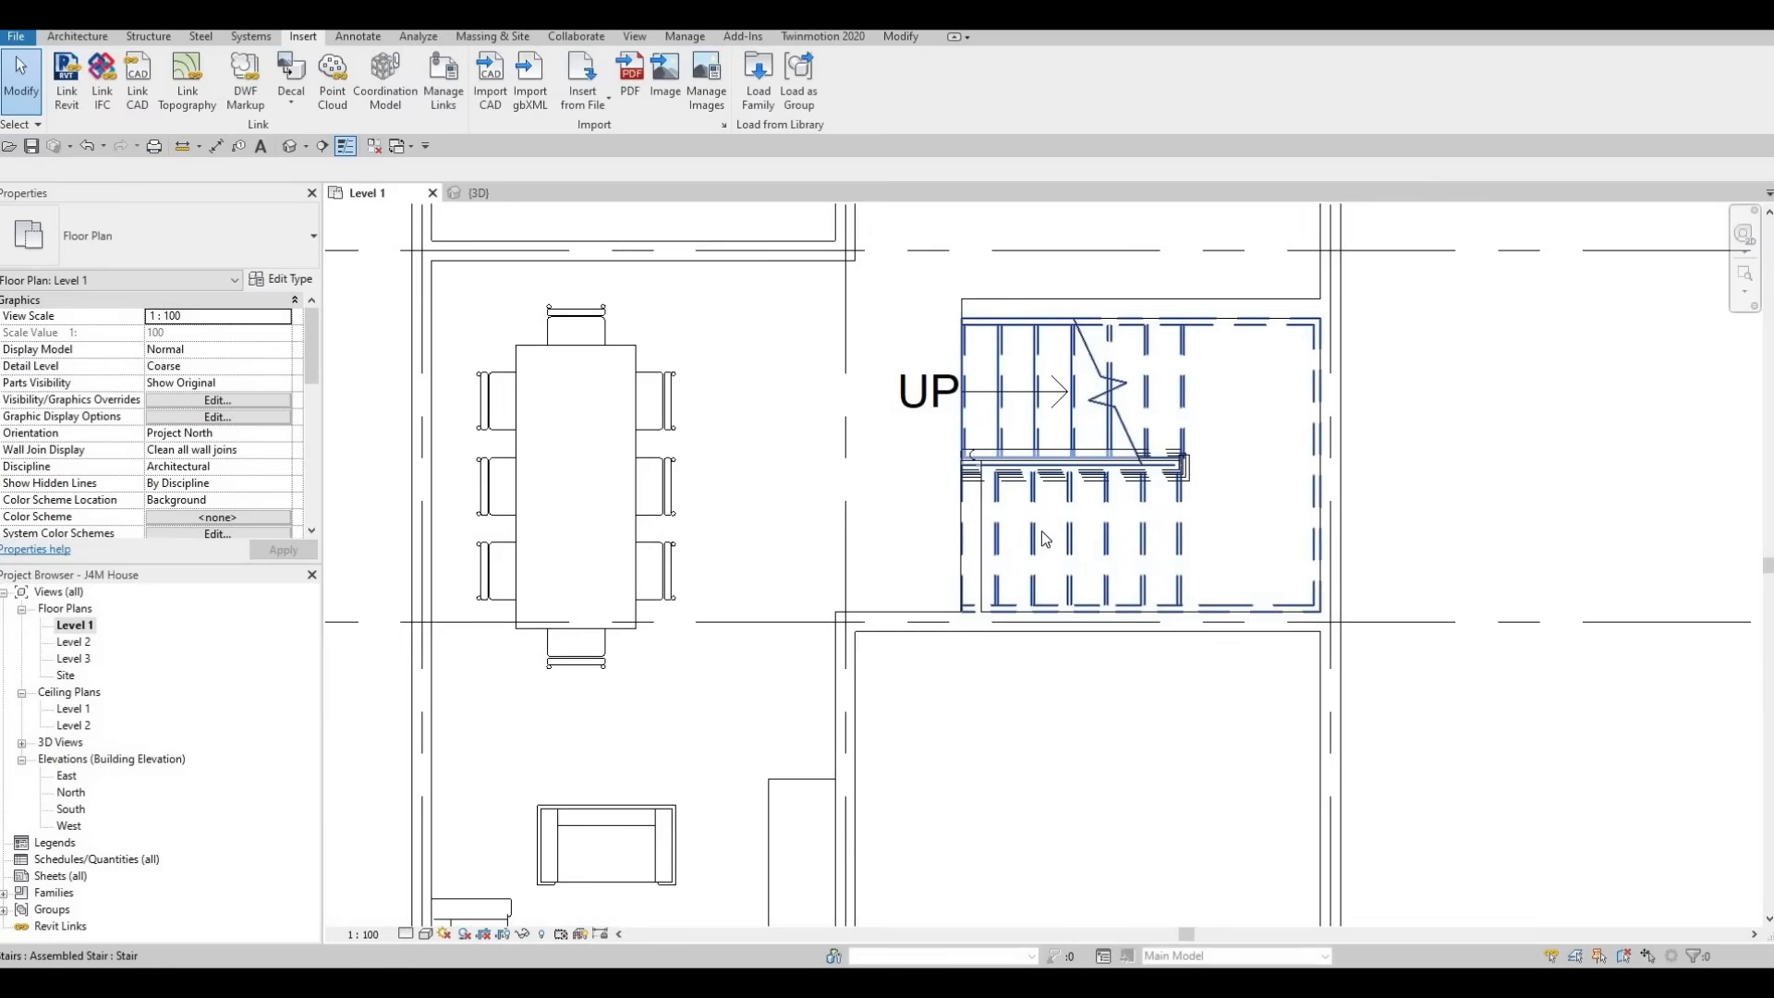
pyautogui.scroll(-2, 1041, 531)
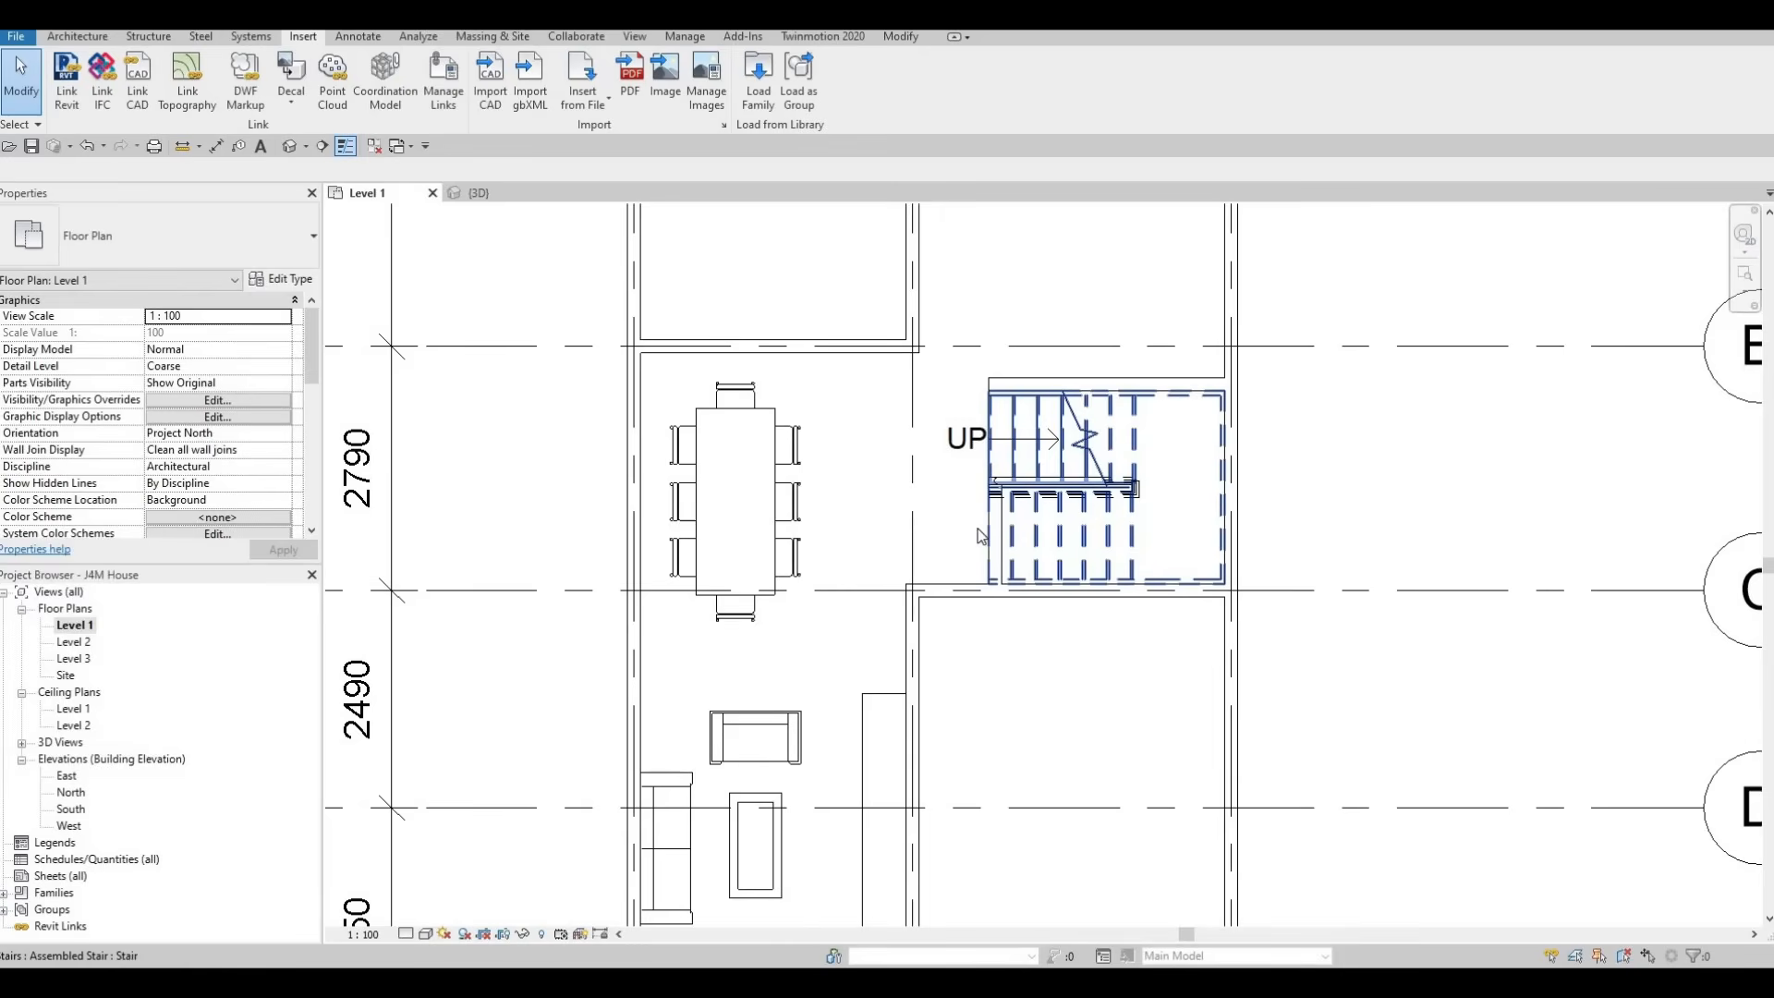
pyautogui.scroll(3, 1006, 506)
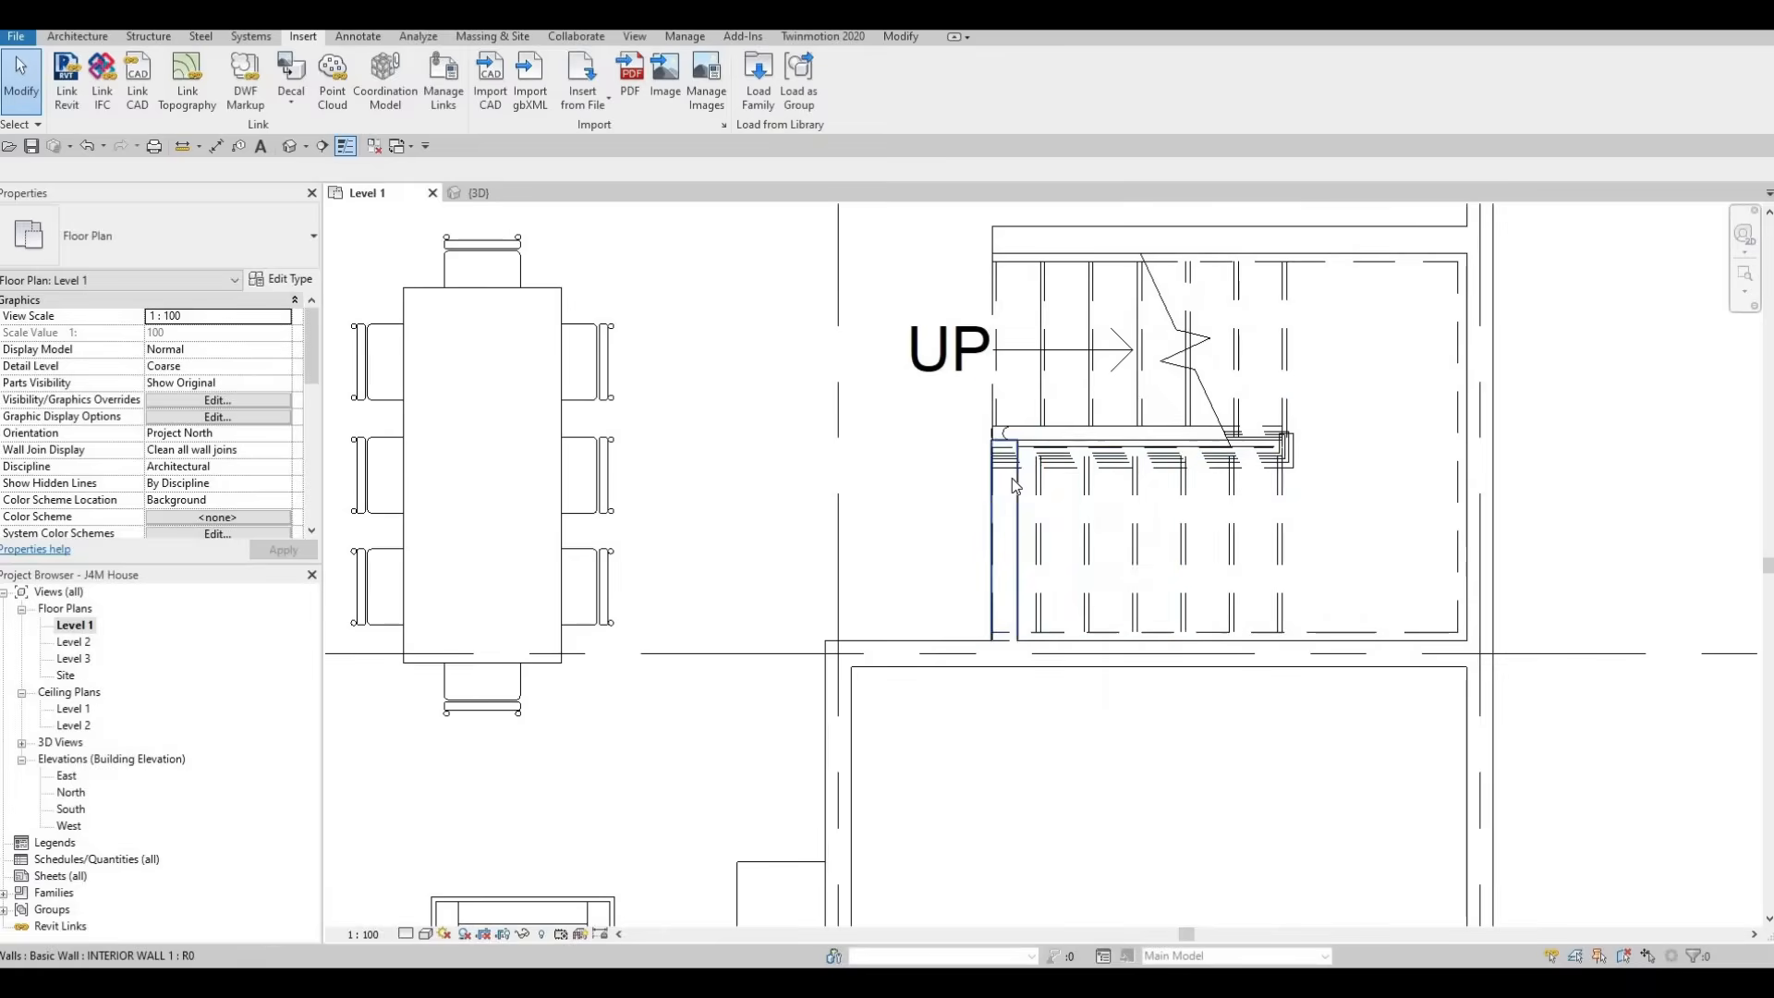
pyautogui.click(1012, 478)
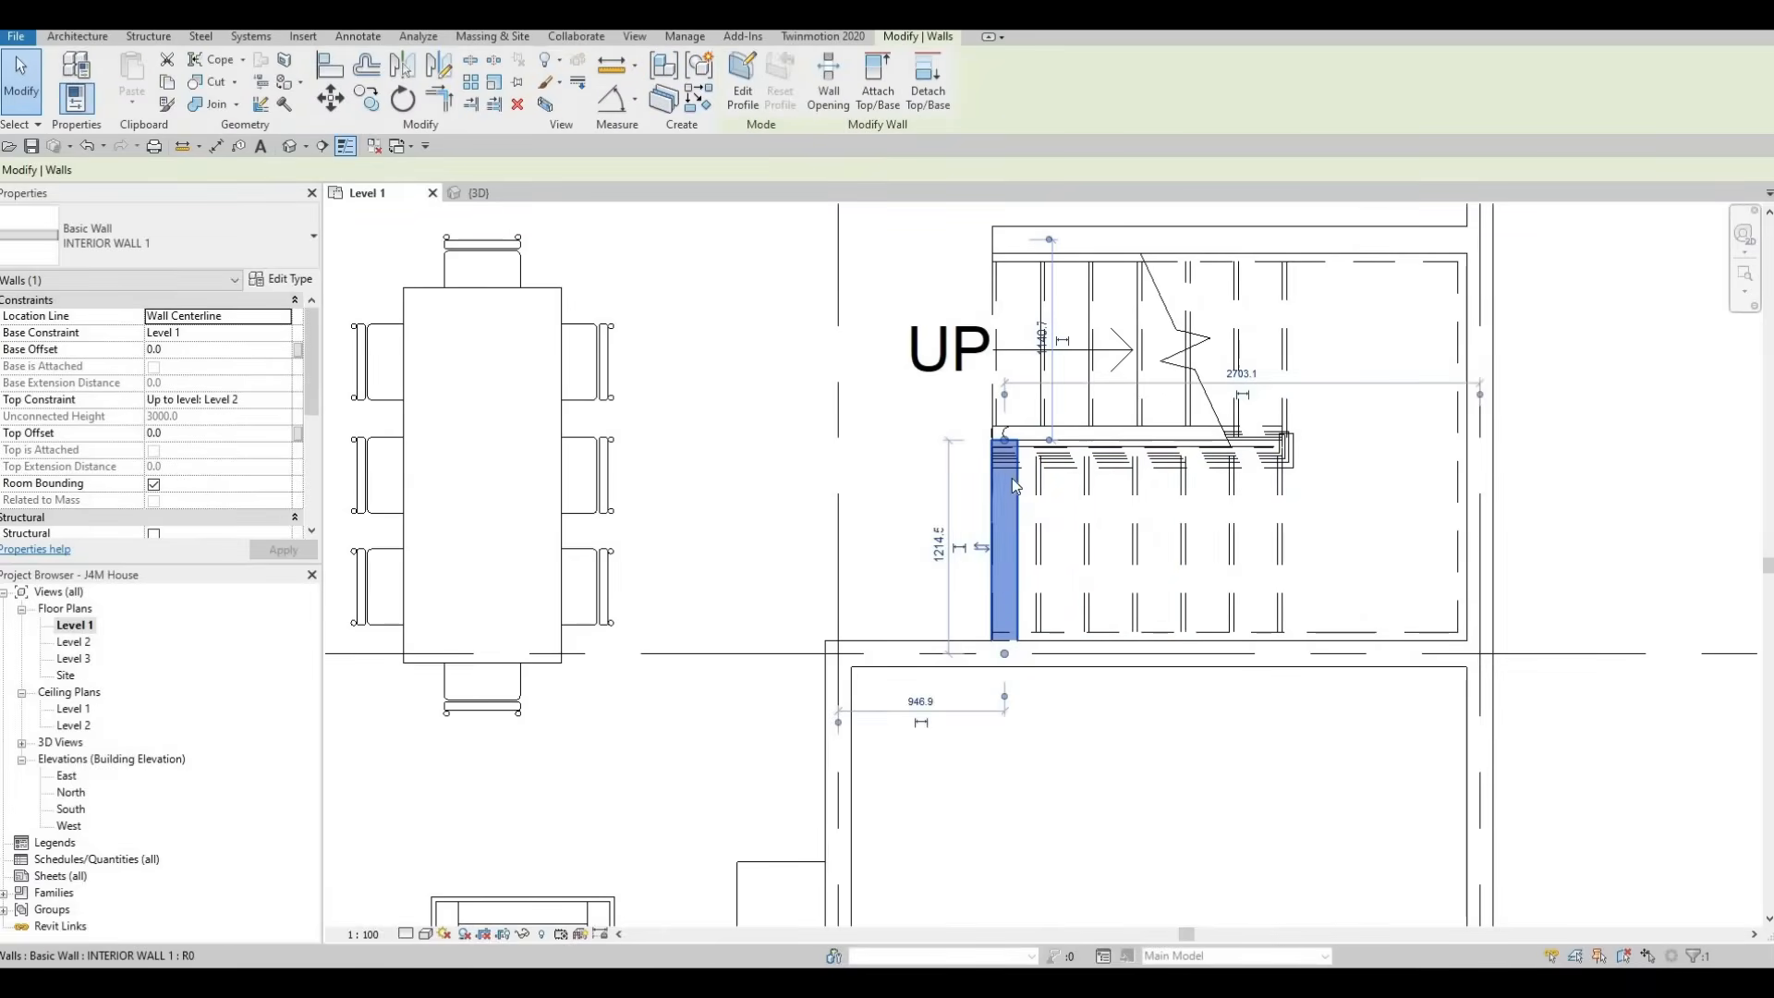
pyautogui.press('c')
pyautogui.press('s')
pyautogui.scroll(2, 1358, 520)
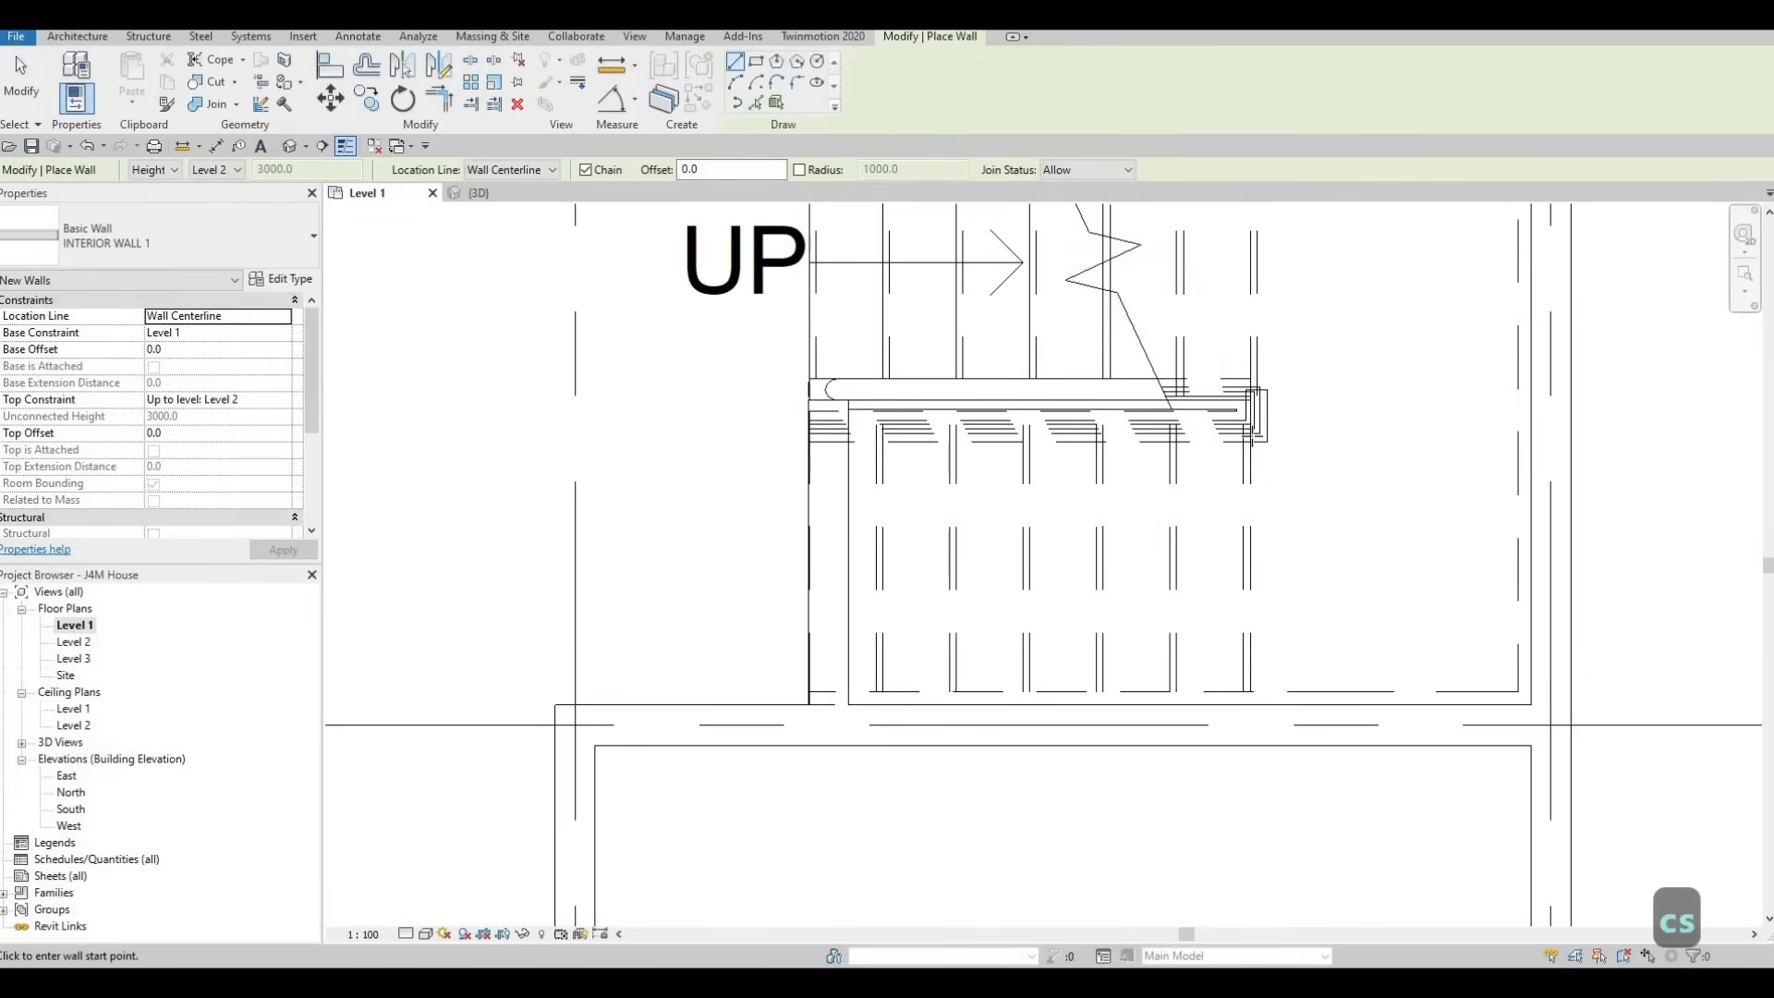
pyautogui.click(1250, 434)
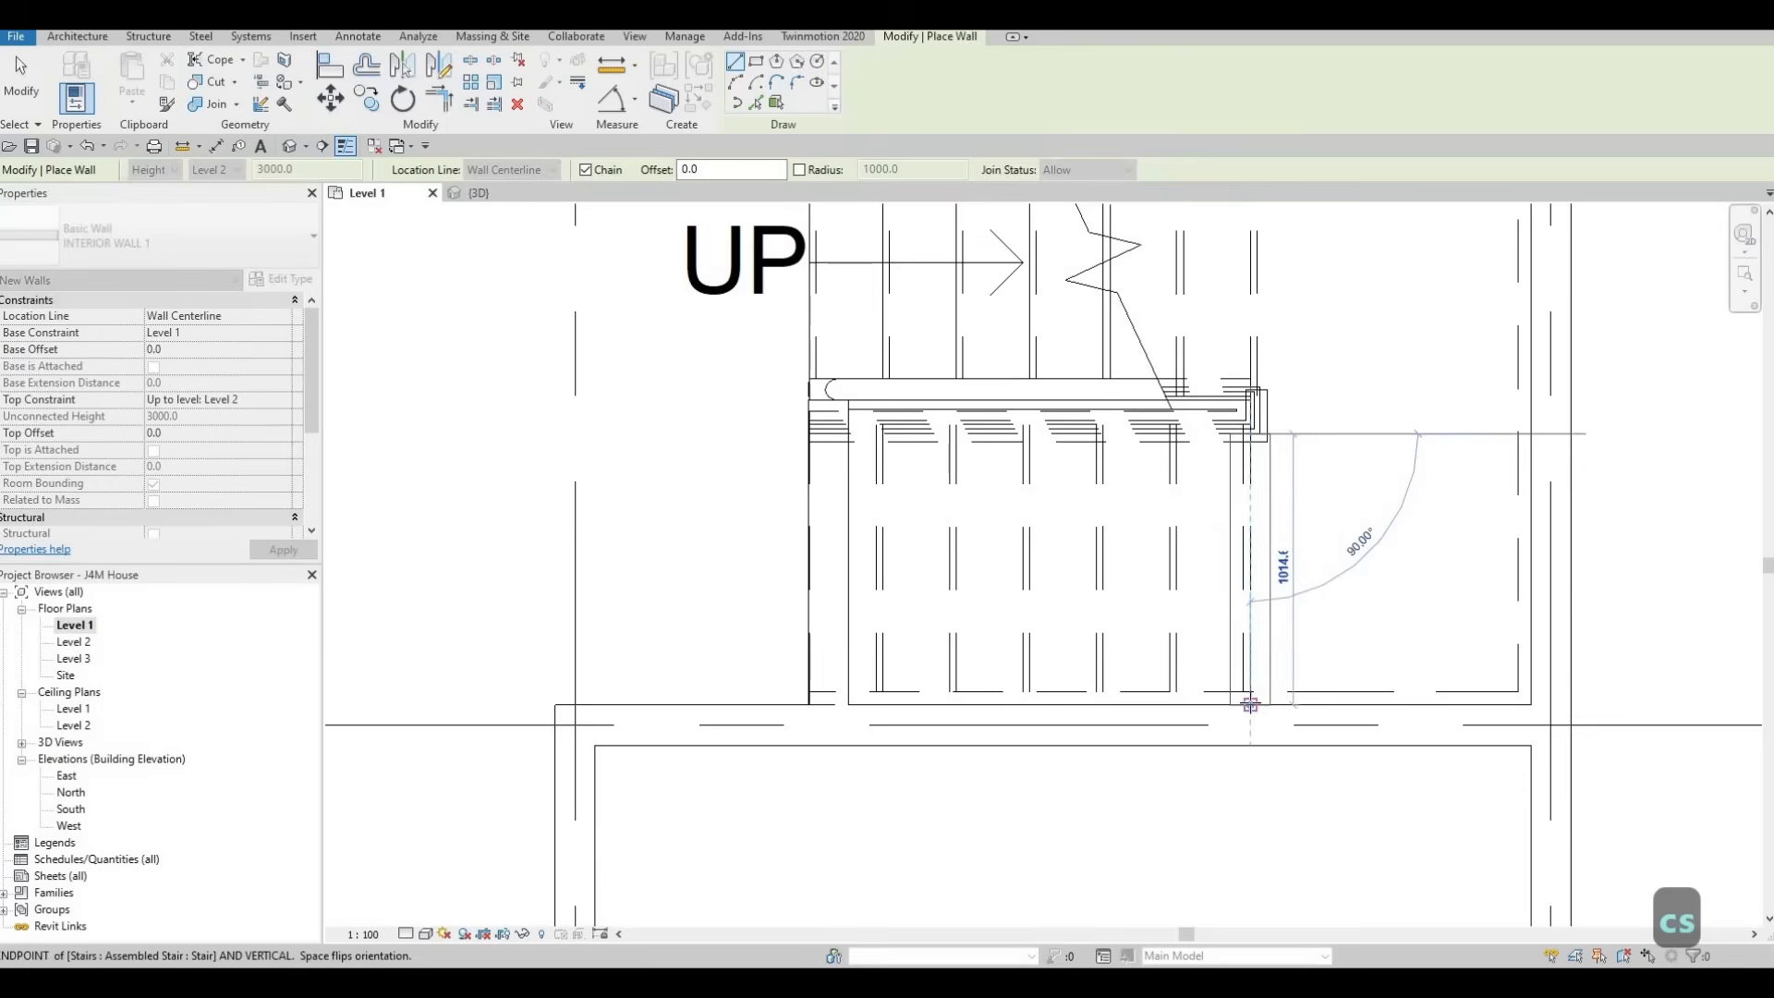
pyautogui.press('Escape')
pyautogui.press('Escape')
pyautogui.press('Escape')
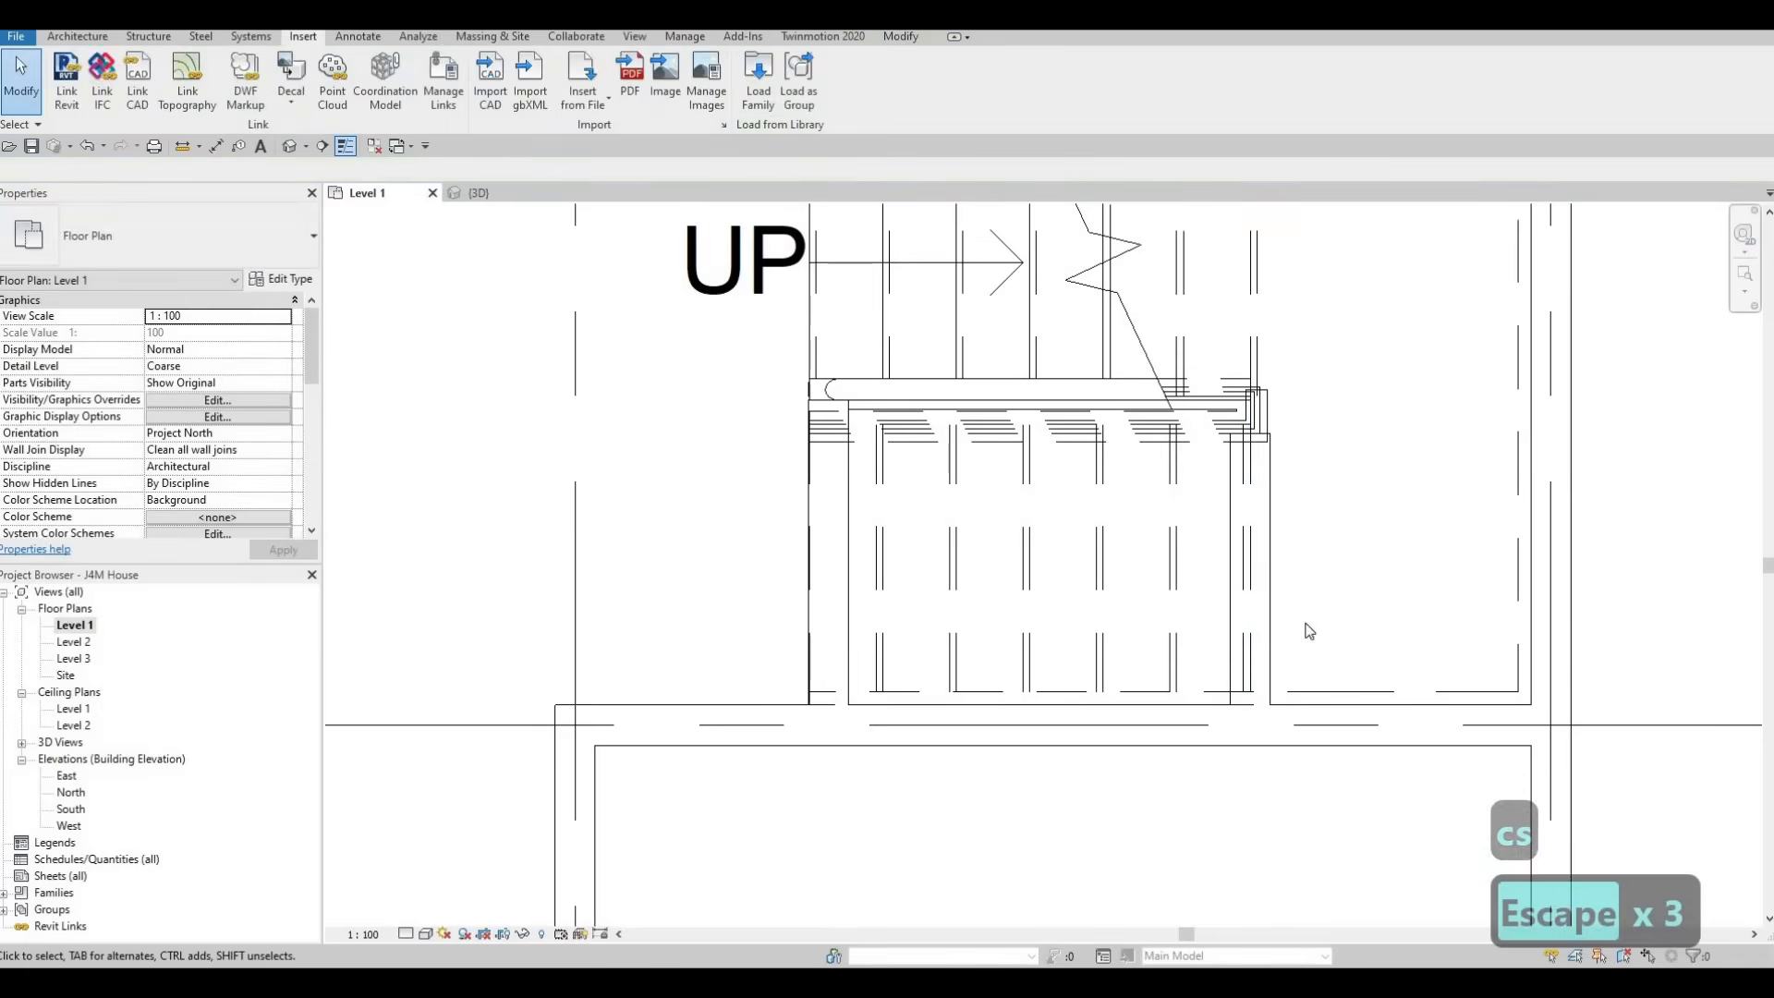
pyautogui.scroll(-2, 1384, 547)
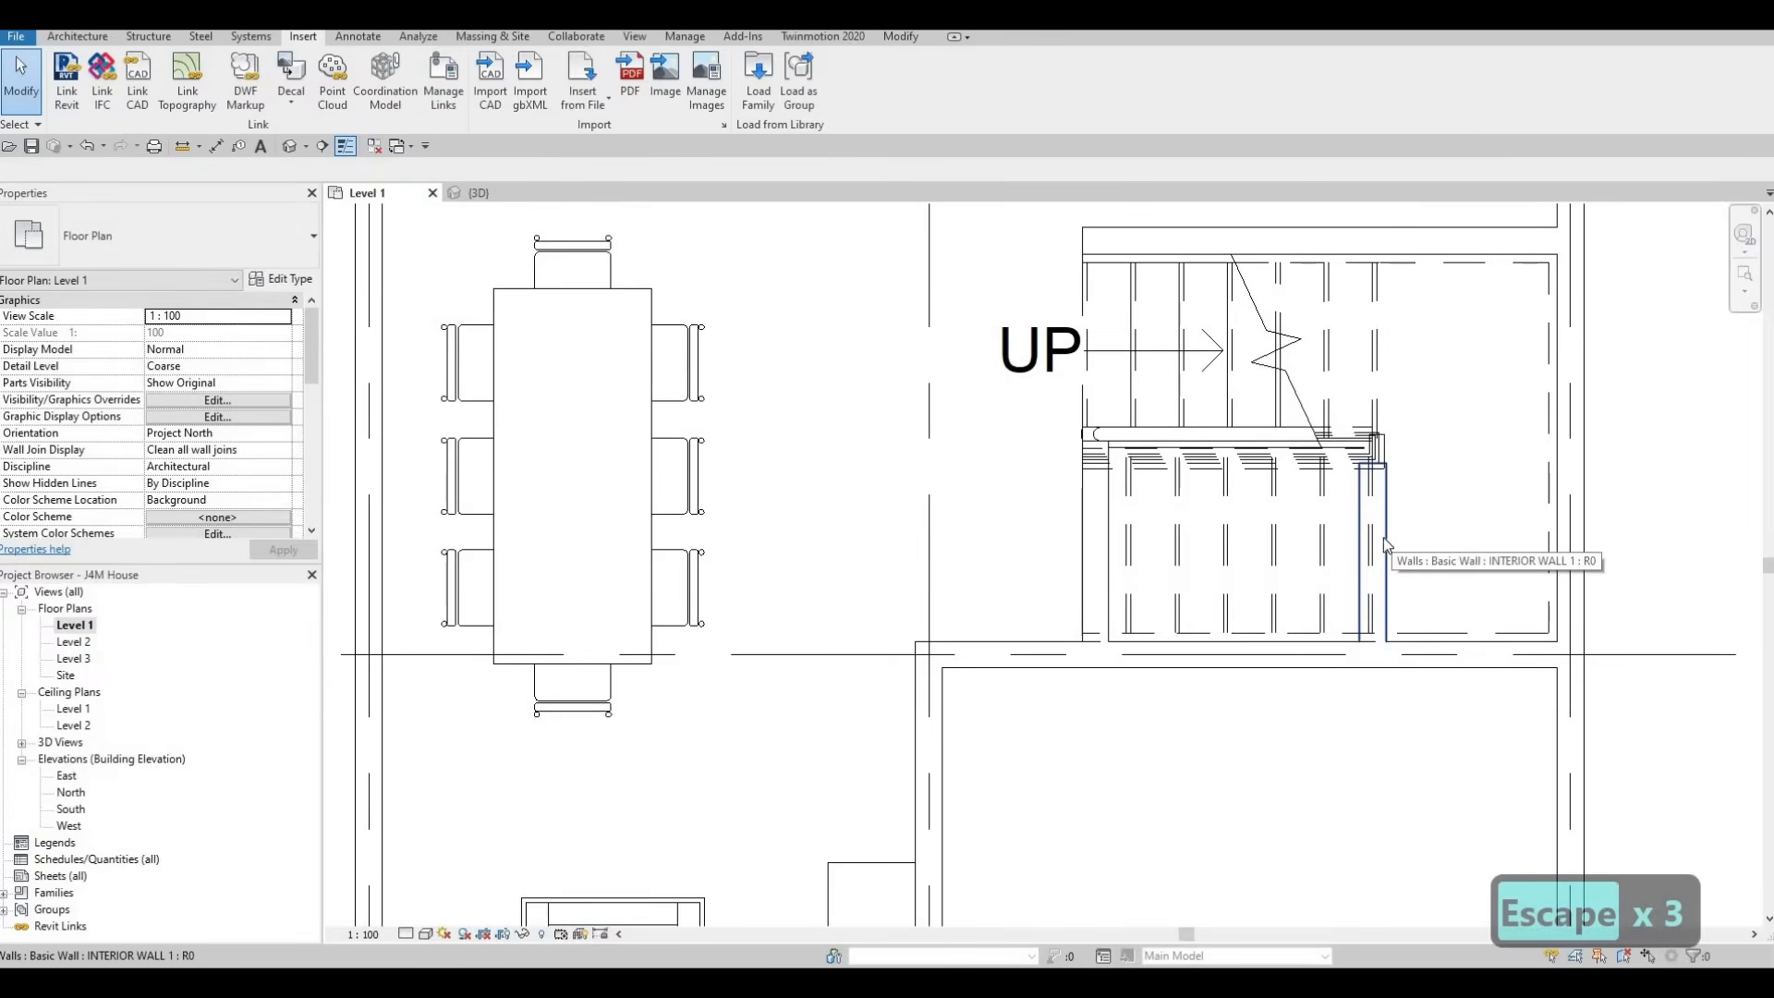
pyautogui.scroll(3, 1384, 514)
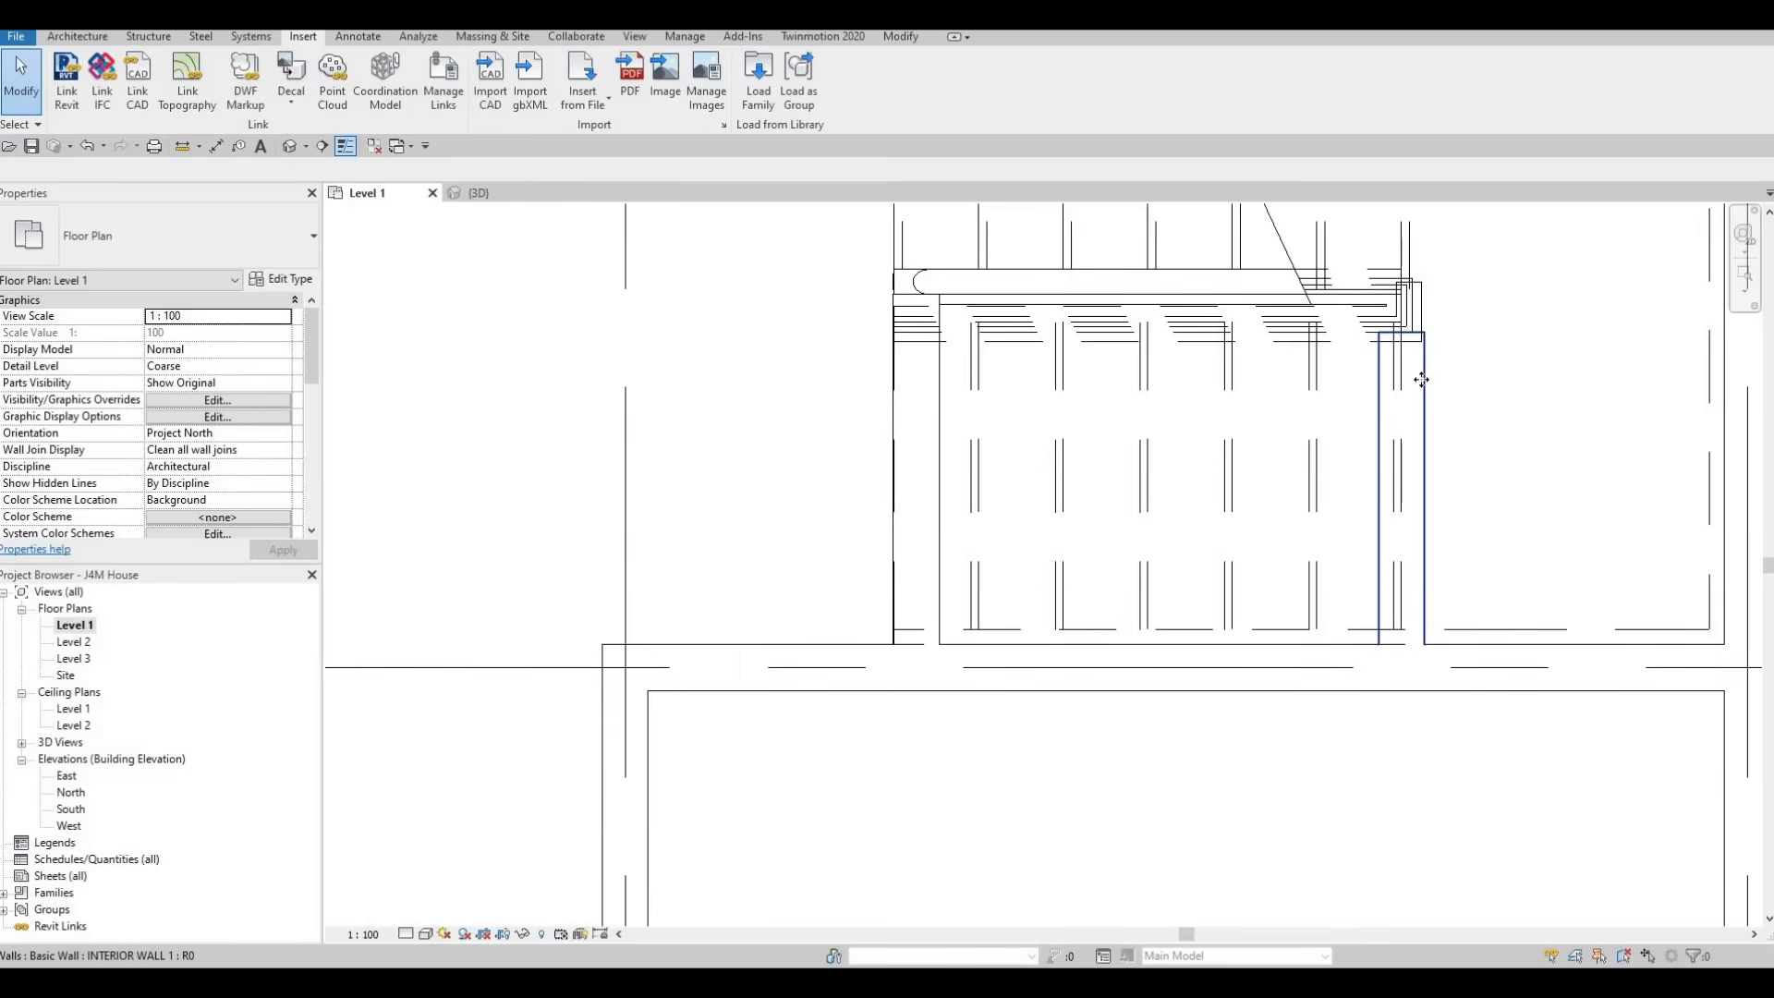
# Nudge the second short wall below the stair upward until its upper end reaches the railing, keeping its lower end joined
pyautogui.click(1421, 380)
pyautogui.press('Up')
pyautogui.press('Up')
pyautogui.press('Up')
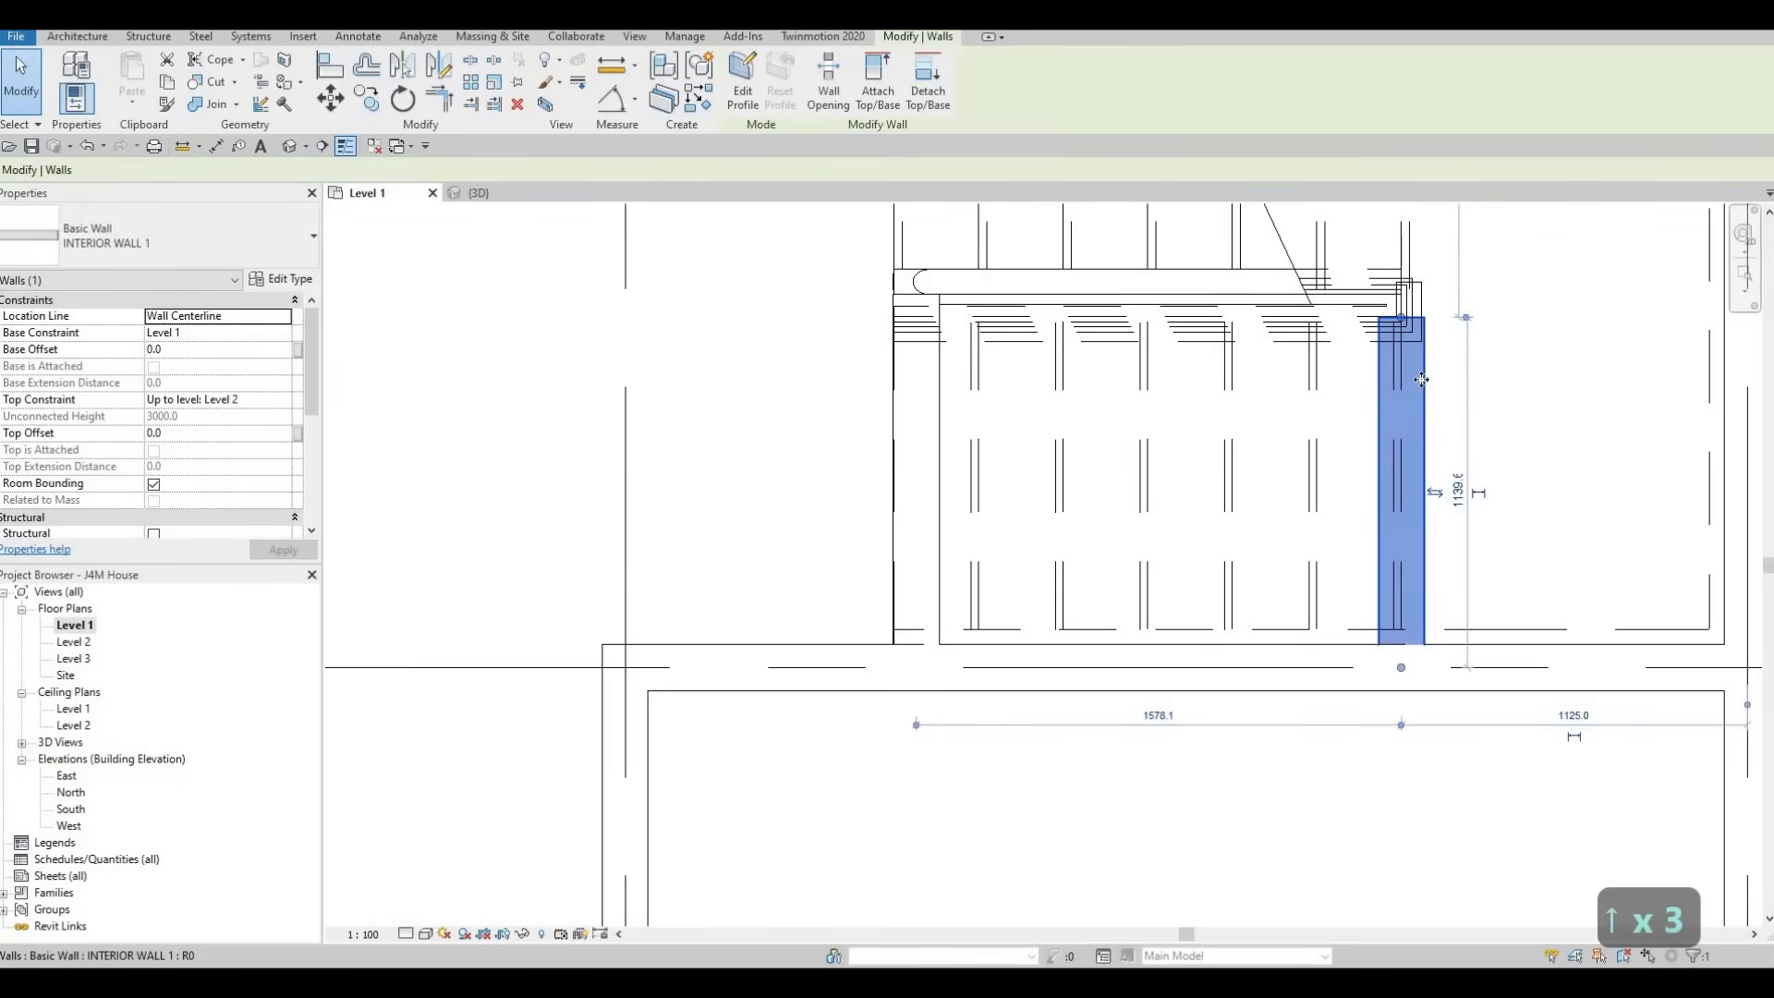
pyautogui.press('Up')
pyautogui.press('Up')
pyautogui.press('Up')
pyautogui.press('Up')
pyautogui.press('Up')
pyautogui.press('Up')
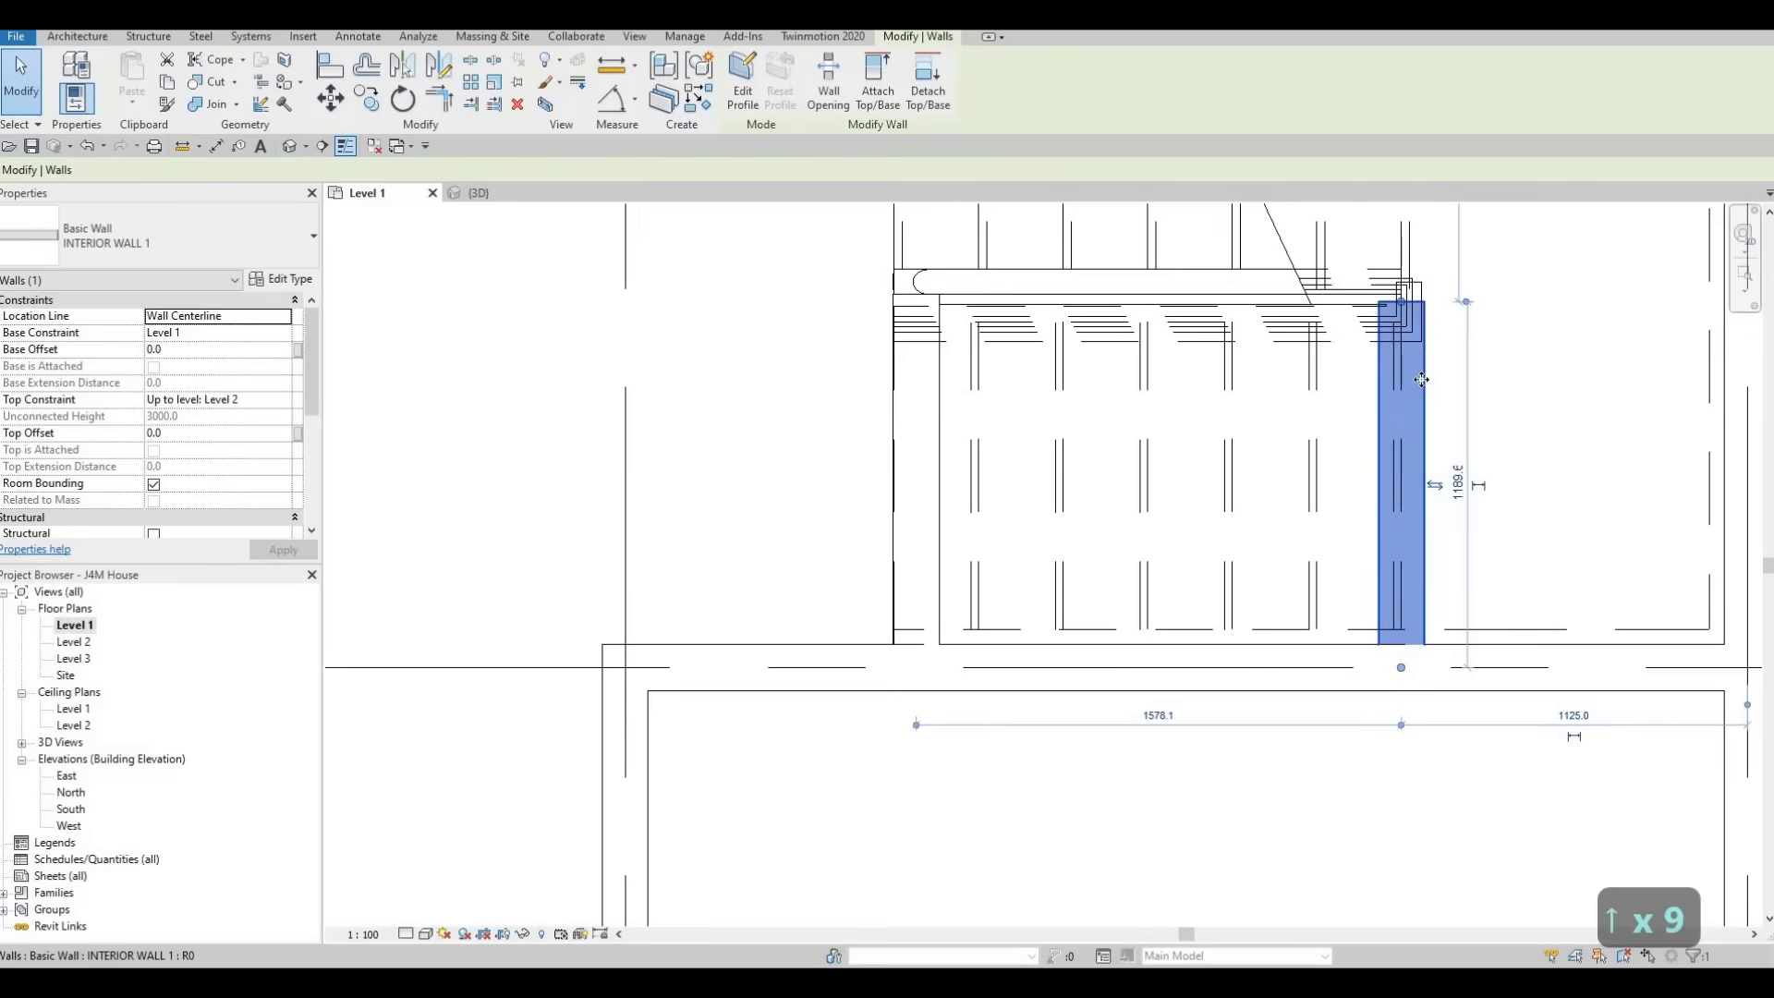
pyautogui.press('Escape')
pyautogui.press('Escape')
pyautogui.press('Escape')
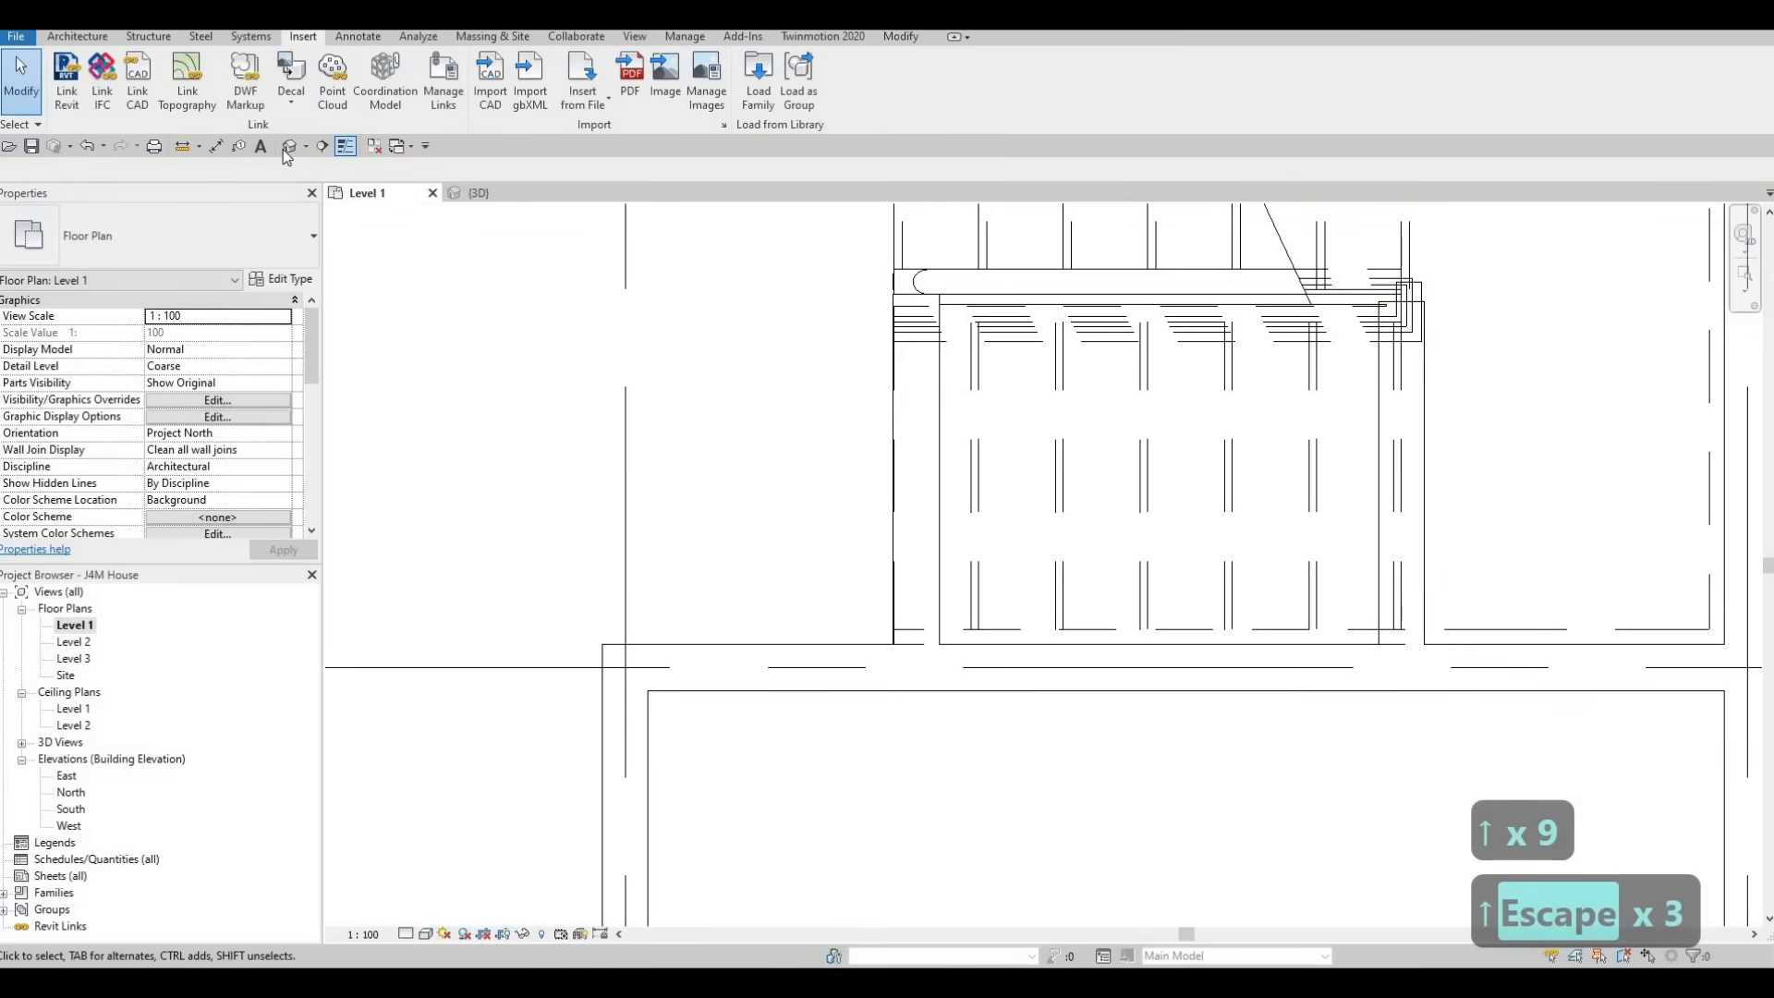
# In the 3D view, lower the top of the landing-end short wall to the underside of the stair, a top offset of about -1350.7 mm
pyautogui.click(478, 193)
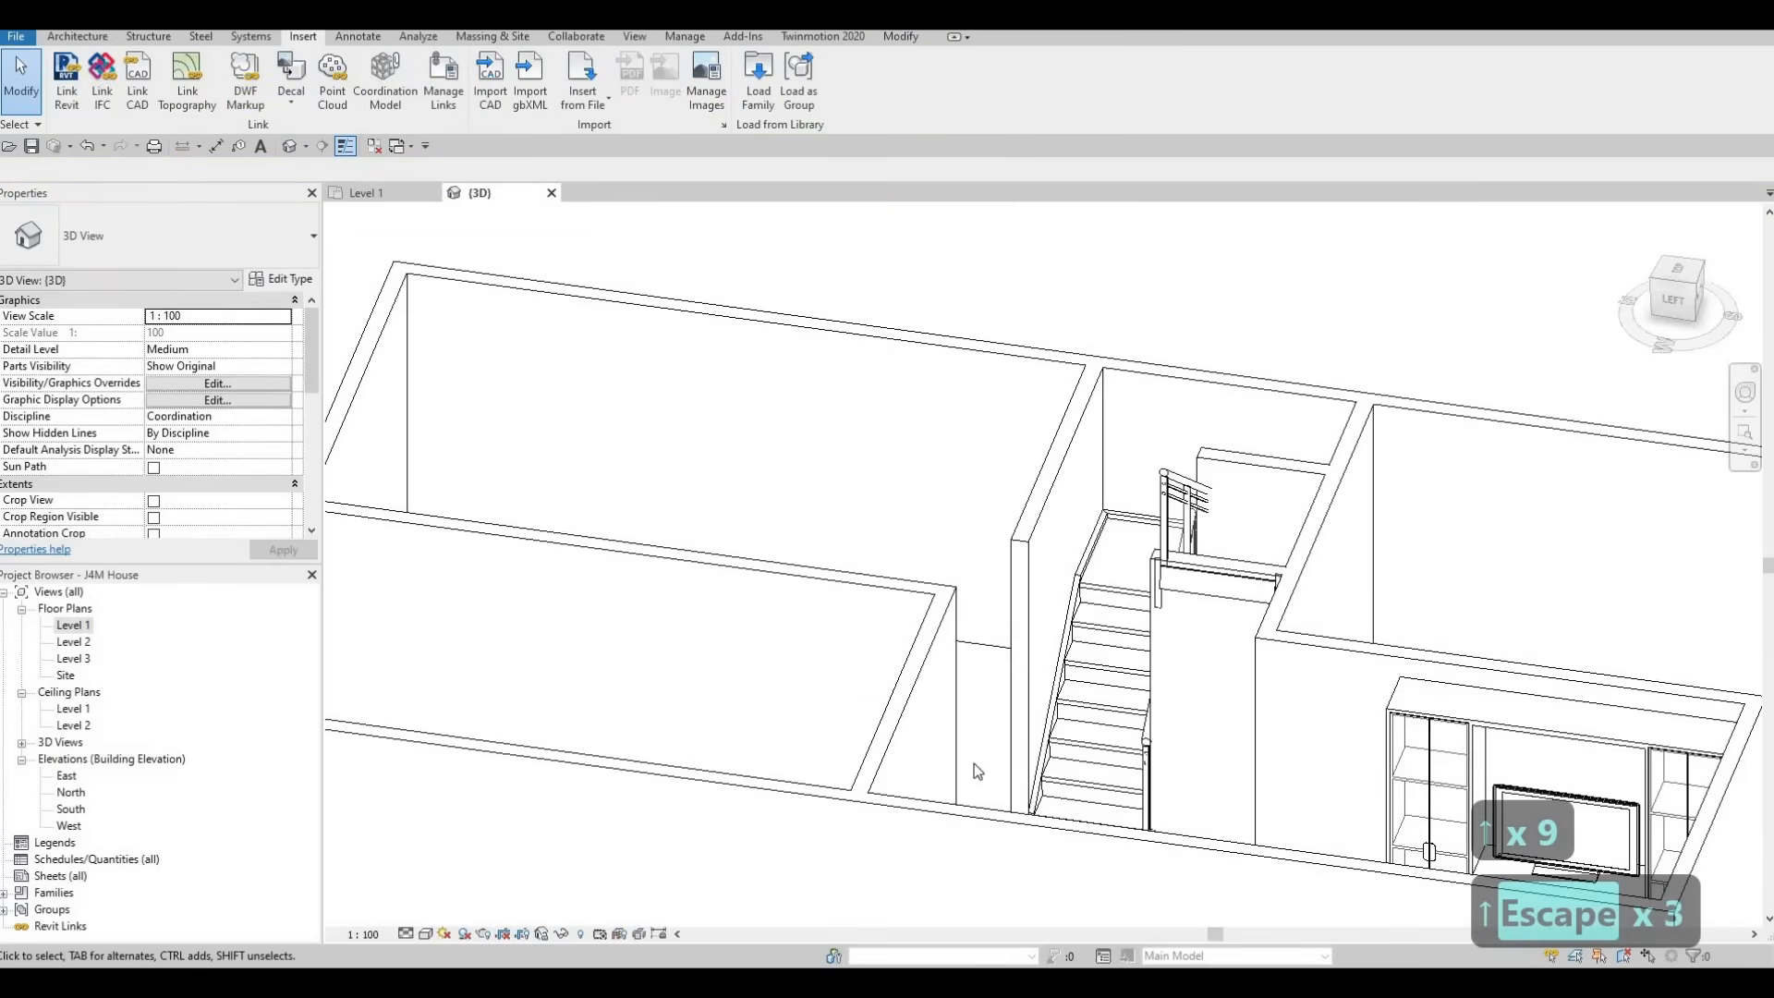
pyautogui.keyDown('shift'); pyautogui.moveTo(976, 767); pyautogui.dragTo(1108, 767, button='middle'); pyautogui.keyUp('shift')
pyautogui.click(1121, 332)
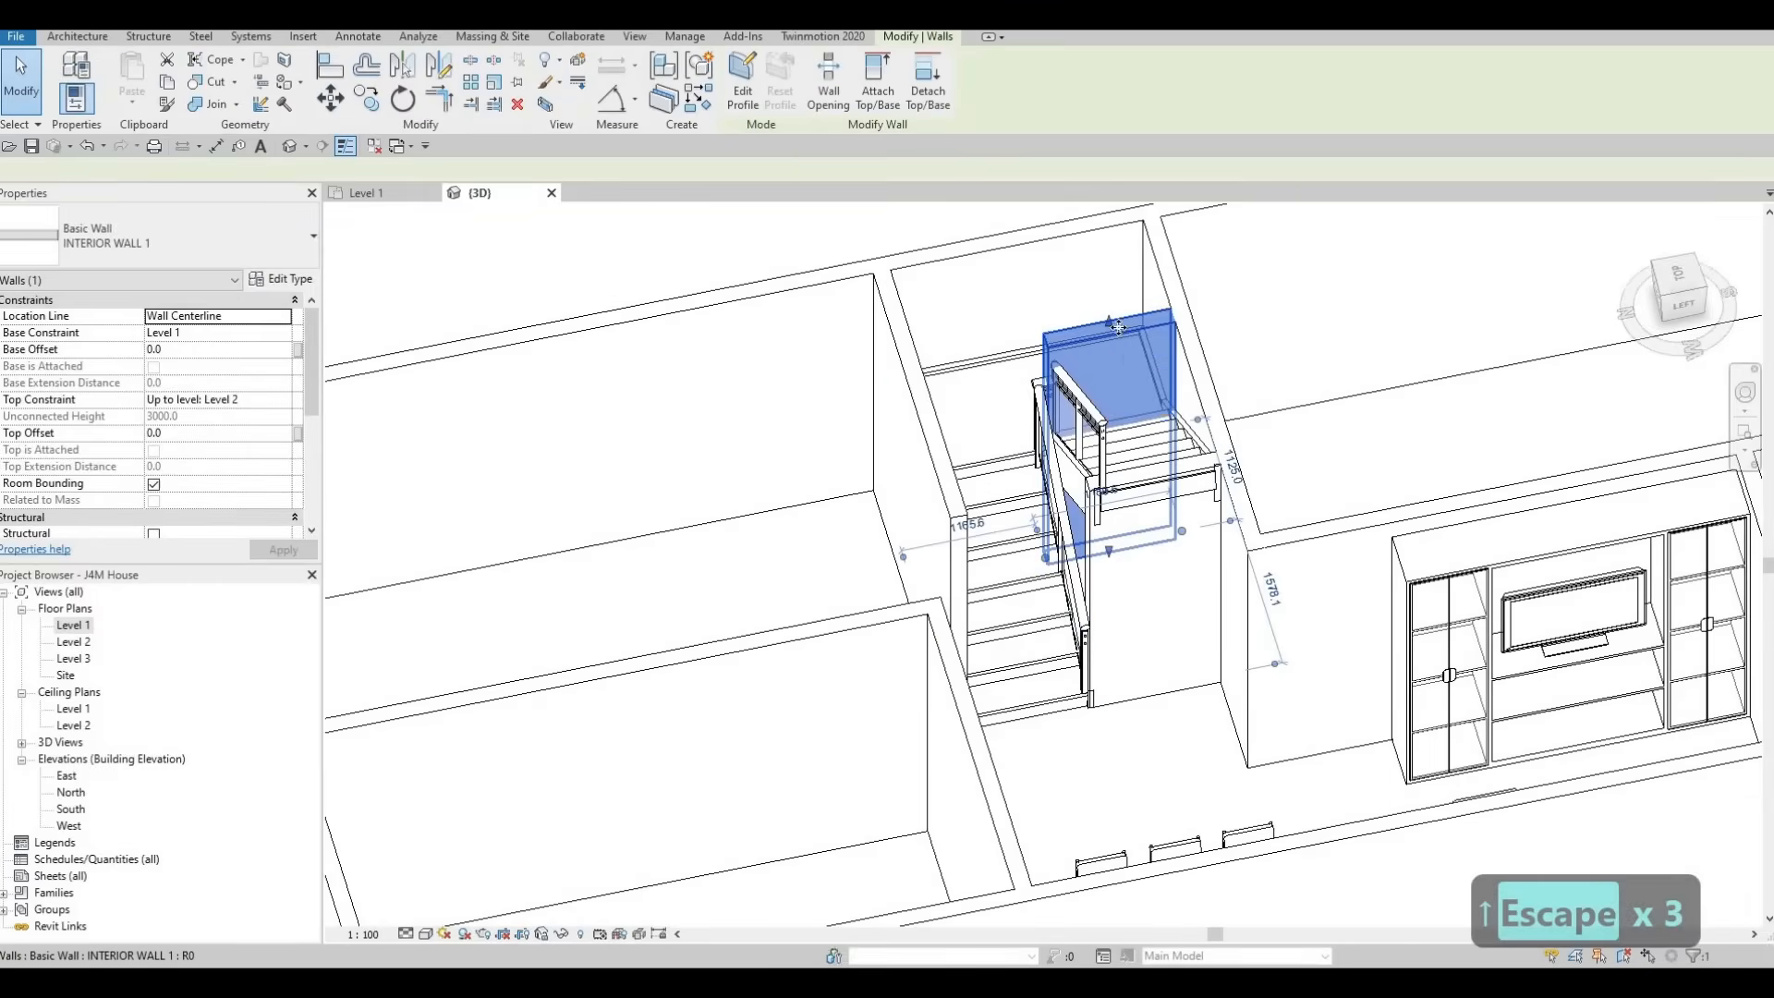
pyautogui.moveTo(1114, 421); pyautogui.dragTo(1124, 520)
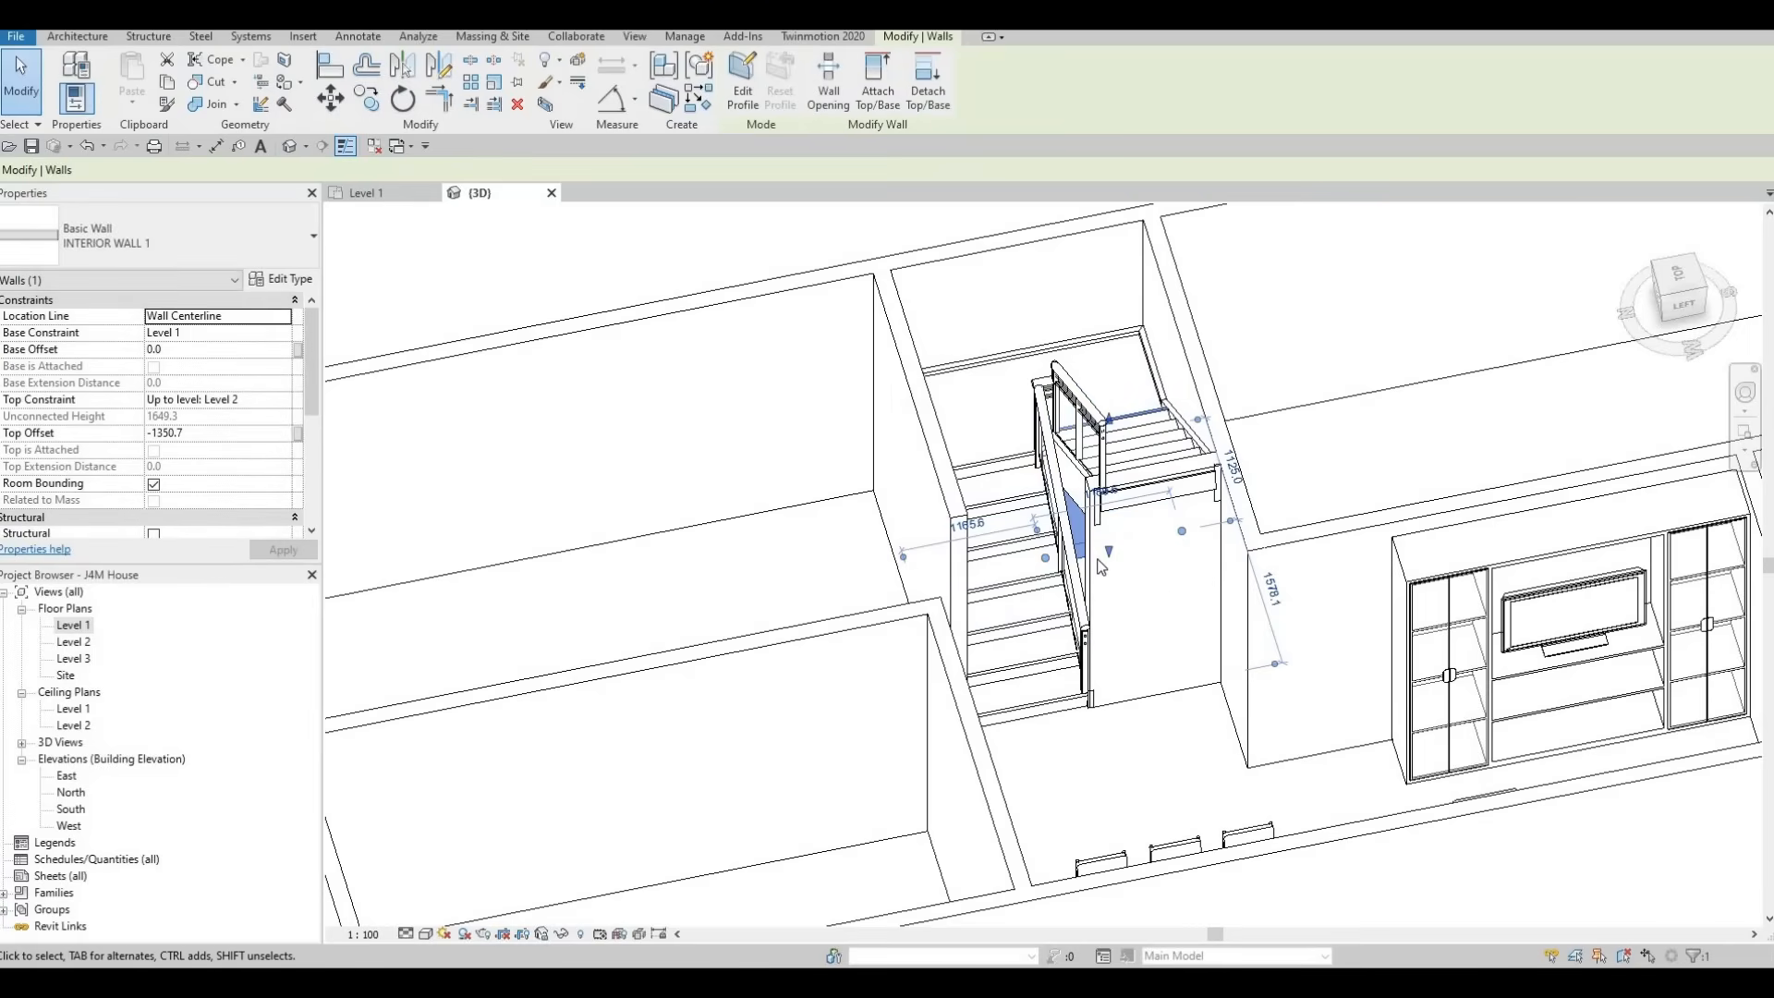
# Lower the top of the outer short wall to the underside of the upper stair flight, a top offset of about -370.5 mm
pyautogui.click(1146, 479)
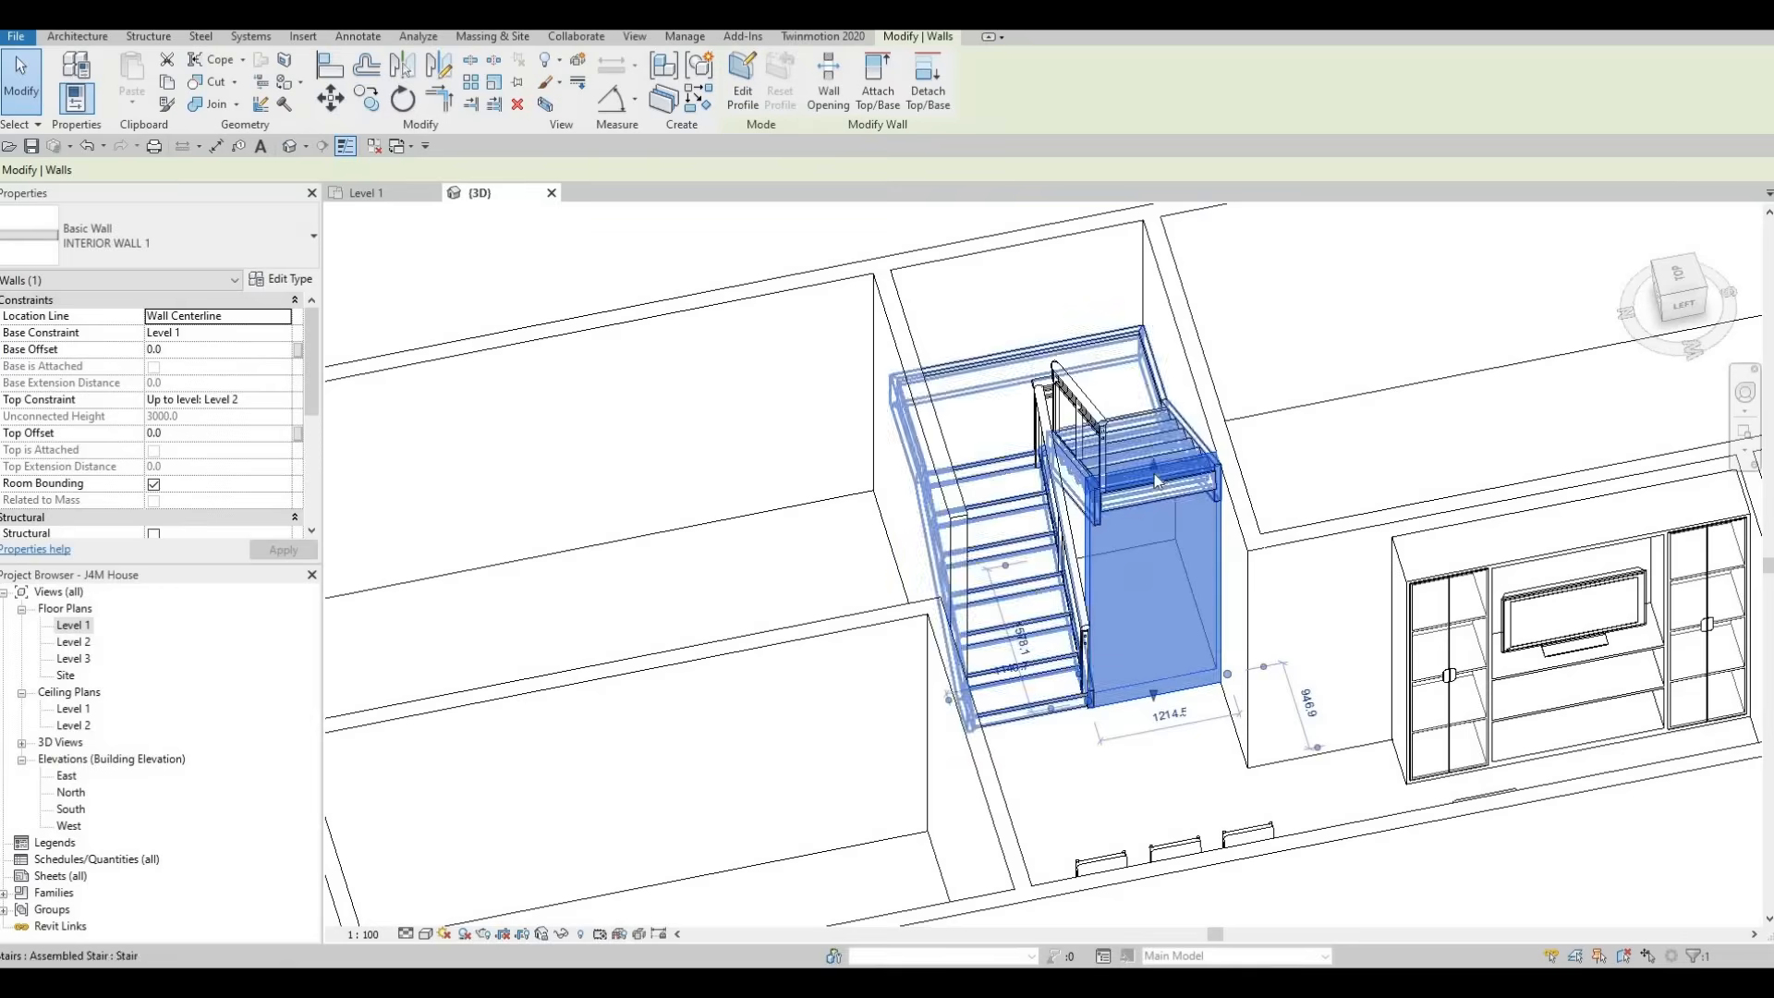
pyautogui.moveTo(1153, 467); pyautogui.dragTo(1156, 499)
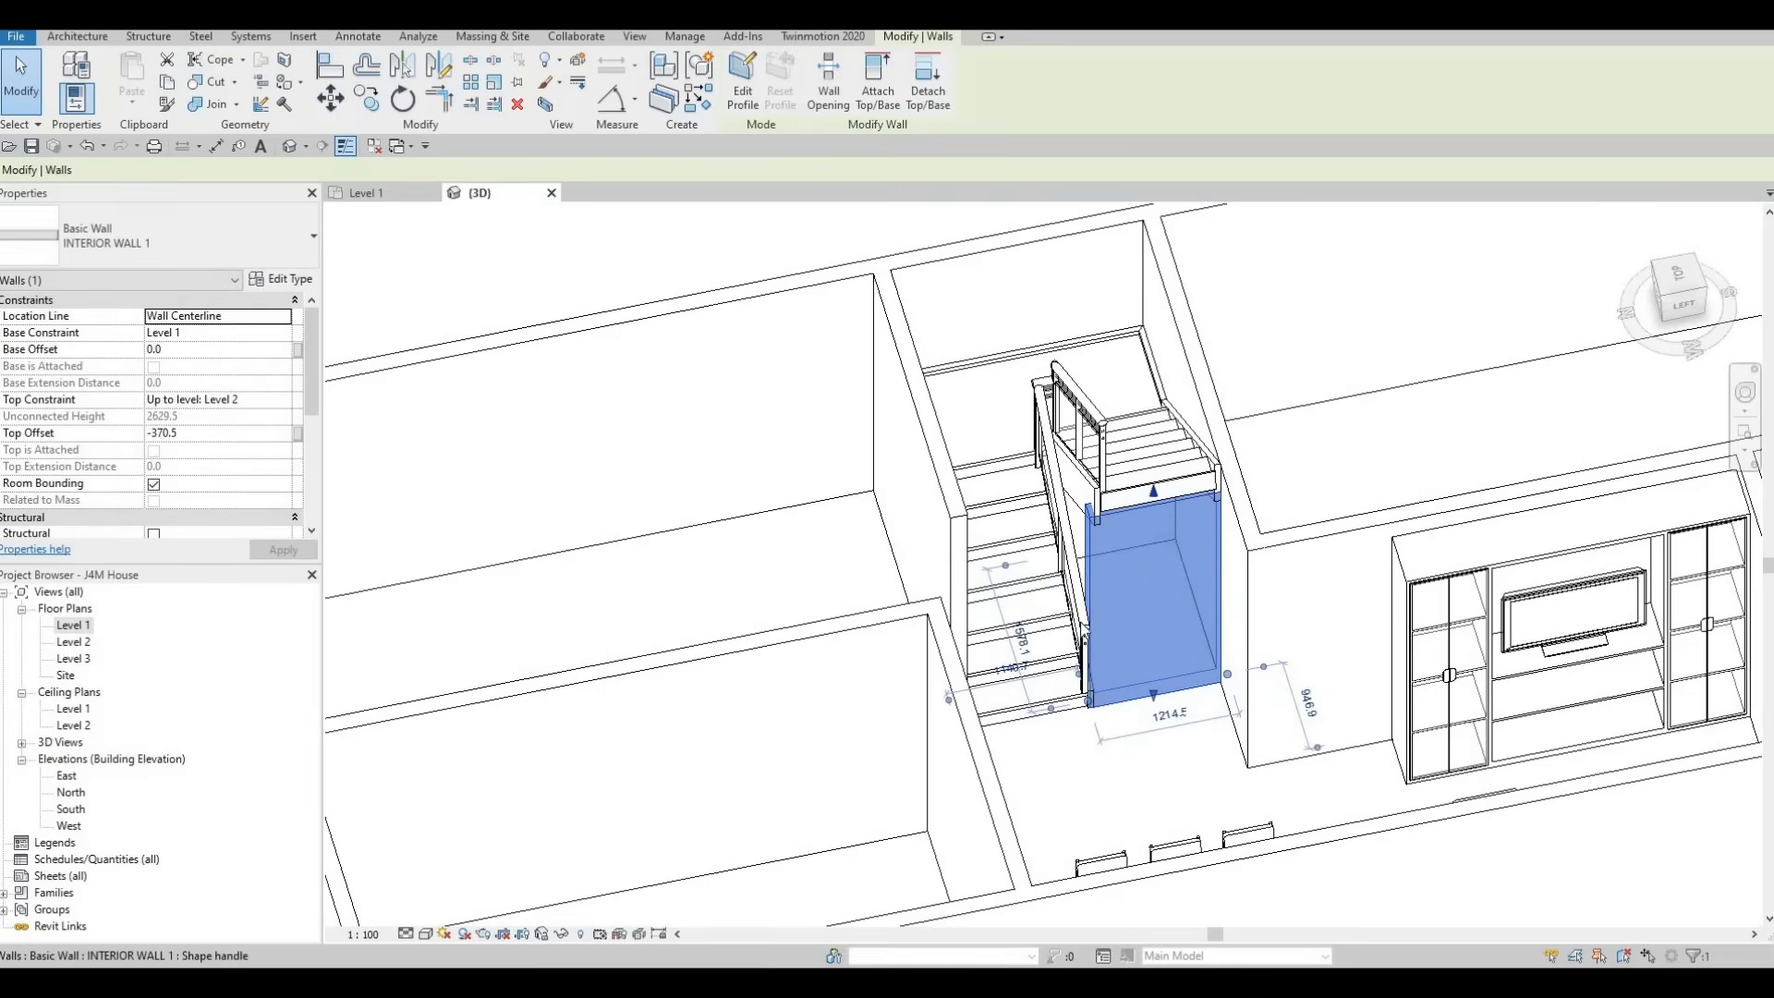
pyautogui.press('Escape')
pyautogui.press('Escape')
# Examine the walls enclosing the stair in 3D and the Level 1 plan, from the staircase and furniture out to the full grid
pyautogui.keyDown('shift'); pyautogui.moveTo(1111, 621); pyautogui.dragTo(969, 543, button='middle'); pyautogui.keyUp('shift')
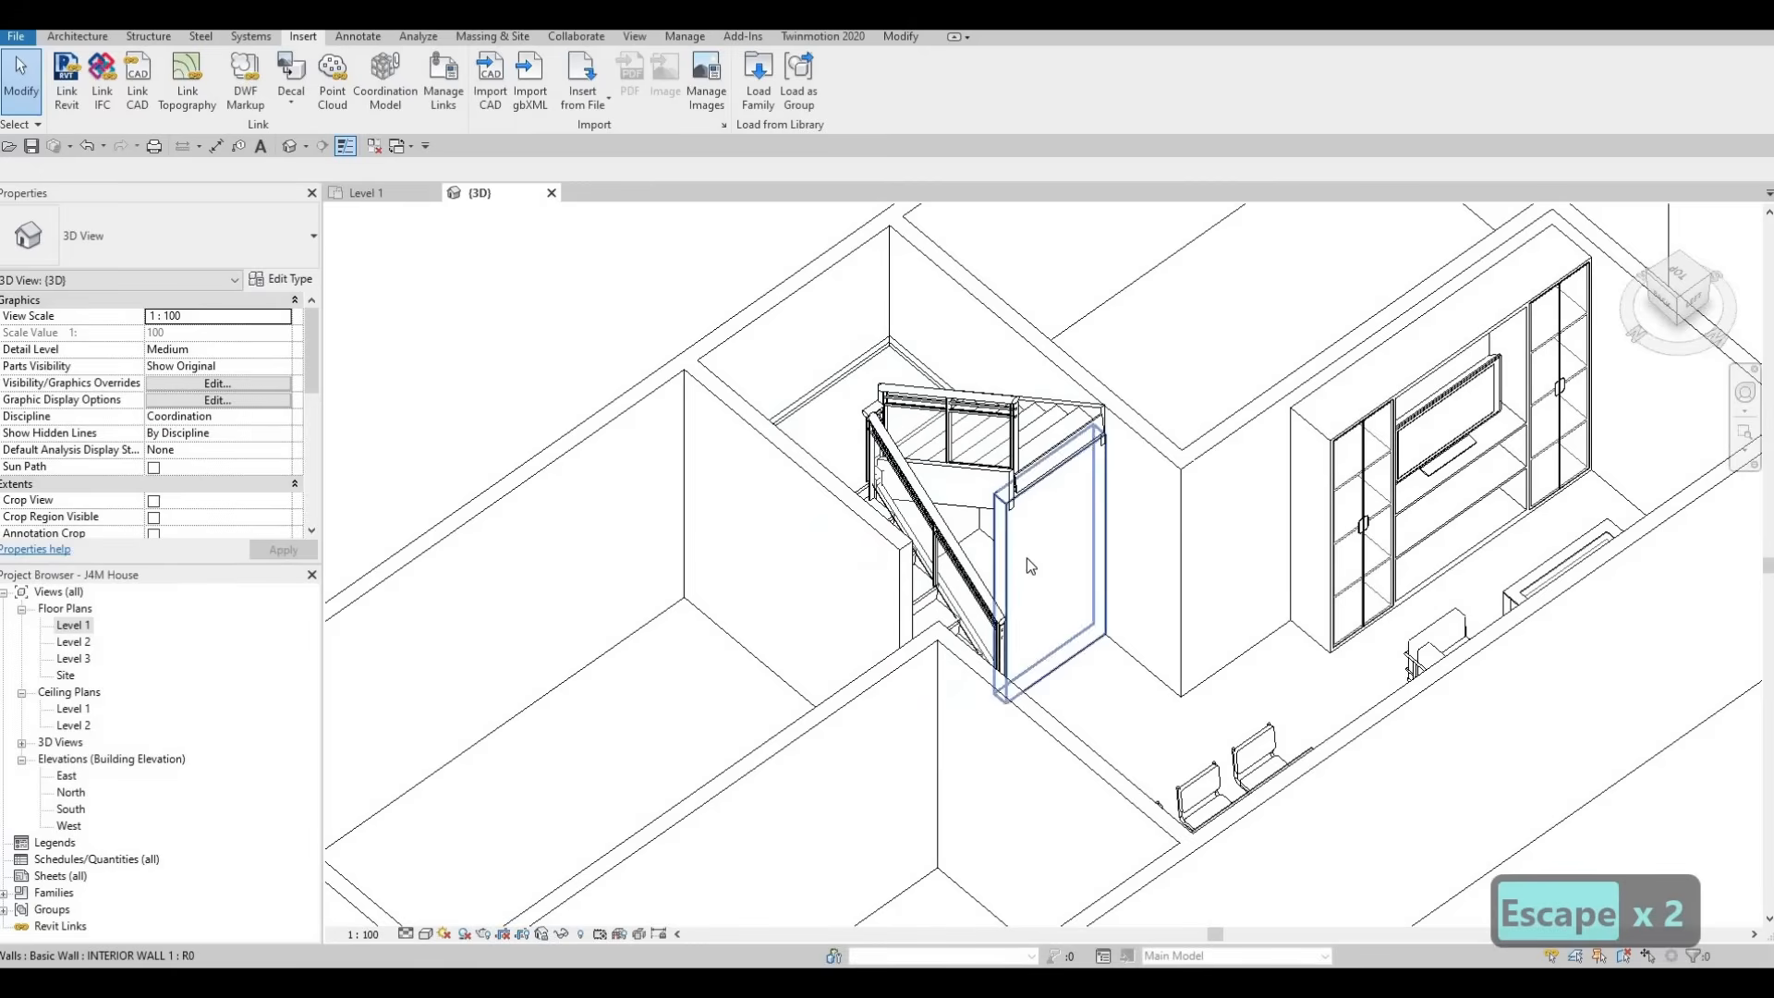
pyautogui.keyDown('shift'); pyautogui.moveTo(714, 678); pyautogui.dragTo(1044, 540, button='middle'); pyautogui.keyUp('shift')
pyautogui.moveTo(1351, 424); pyautogui.dragTo(1498, 204, button='middle')
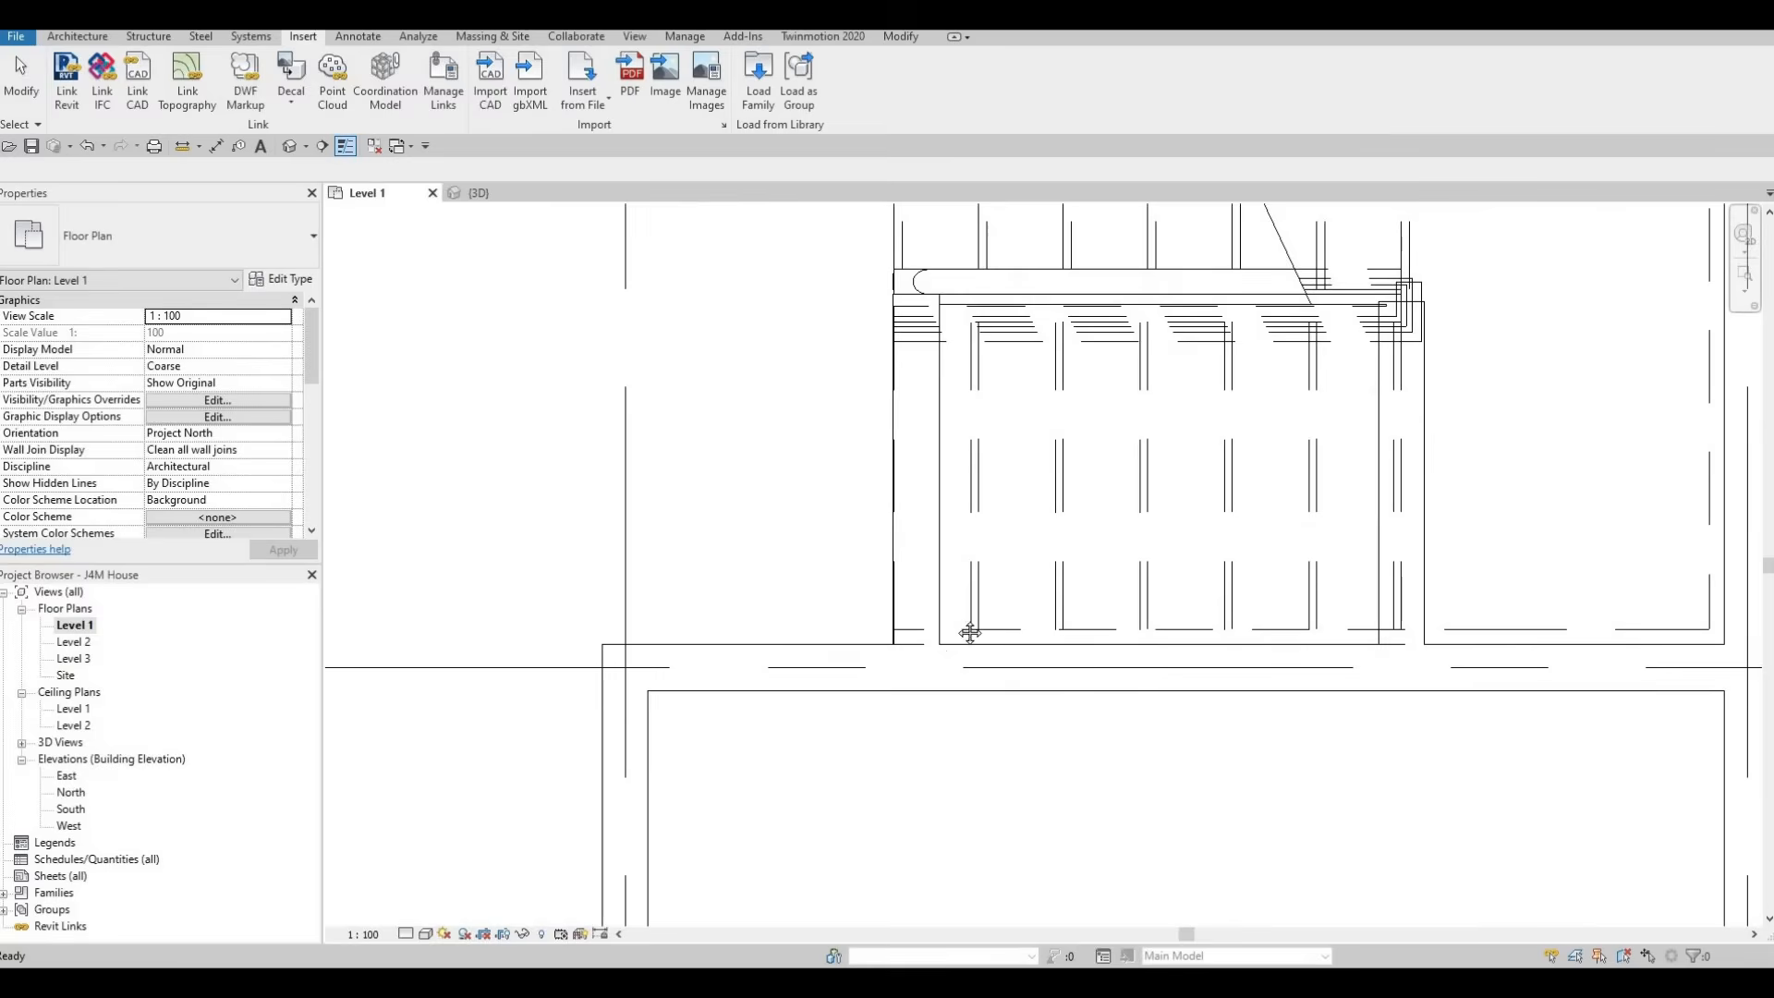
pyautogui.scroll(-1, 970, 631)
pyautogui.moveTo(971, 631); pyautogui.dragTo(1025, 642, button='middle')
pyautogui.scroll(-3, 998, 628)
pyautogui.moveTo(872, 660); pyautogui.dragTo(1010, 636, button='middle')
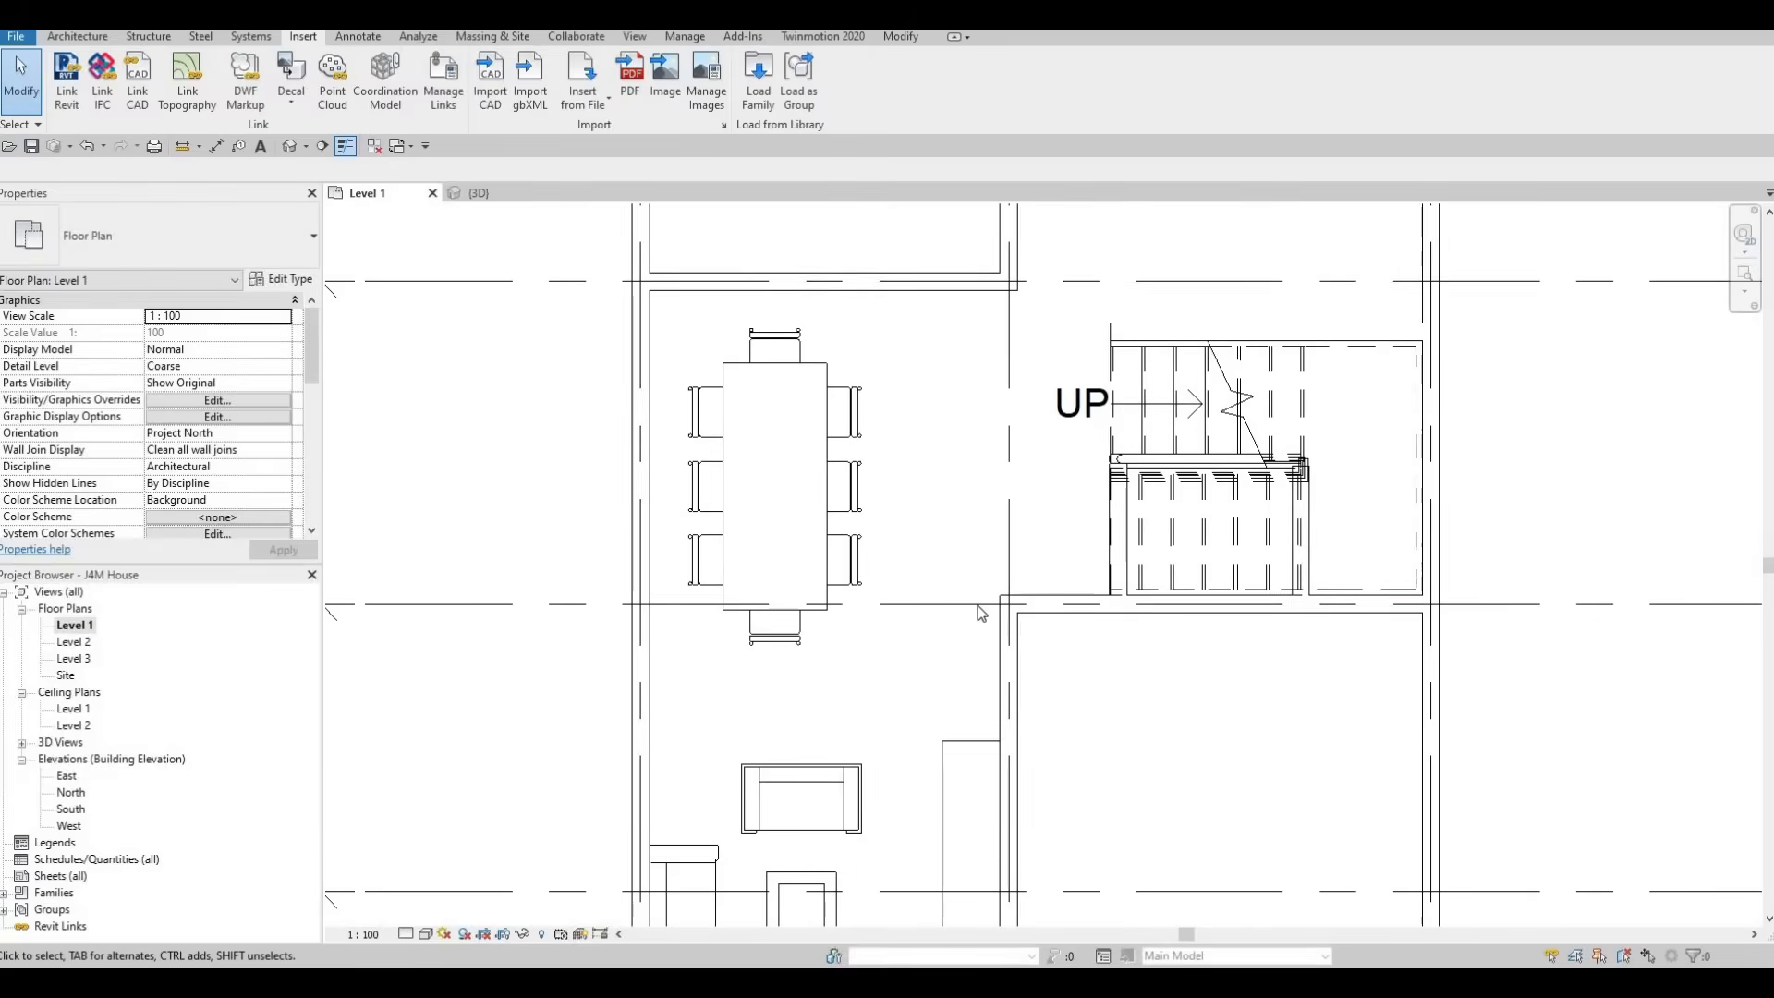
pyautogui.moveTo(867, 741); pyautogui.dragTo(974, 674, button='middle')
pyautogui.moveTo(959, 614); pyautogui.dragTo(1001, 493, button='middle')
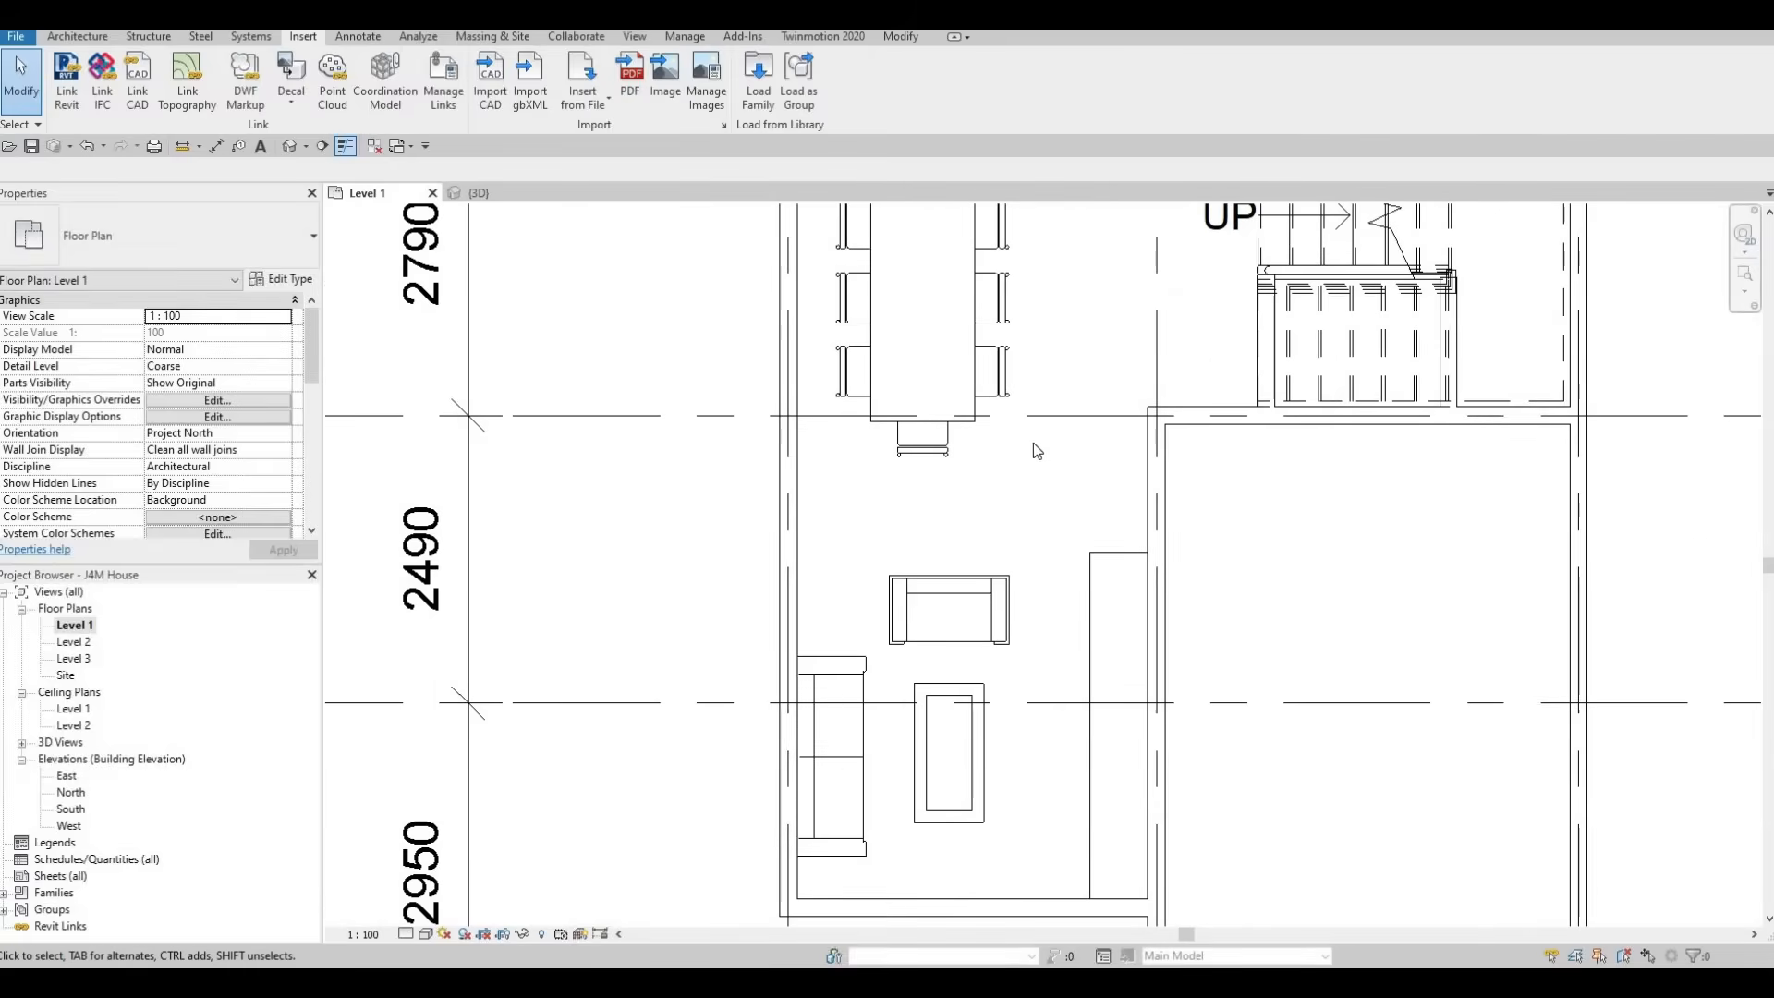
pyautogui.moveTo(990, 606); pyautogui.dragTo(963, 564, button='middle')
pyautogui.scroll(-2, 963, 560)
pyautogui.moveTo(967, 407); pyautogui.dragTo(916, 553, button='middle')
pyautogui.scroll(-1, 910, 547)
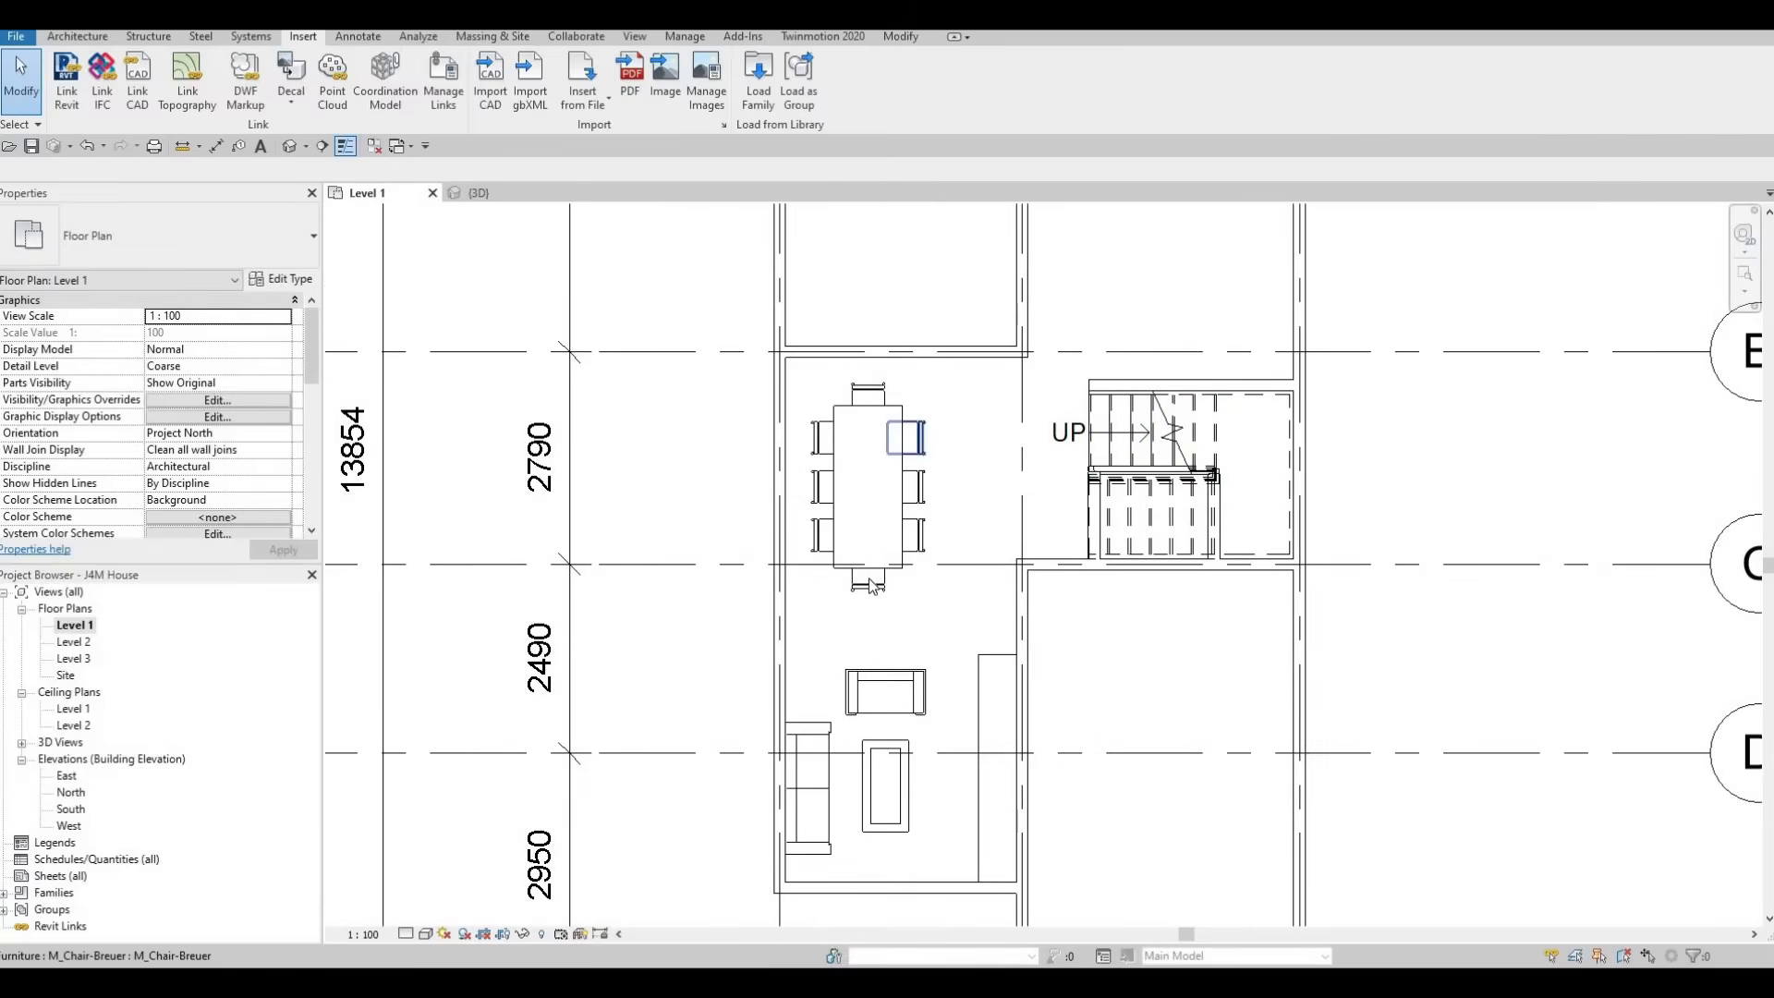
pyautogui.scroll(-3, 843, 582)
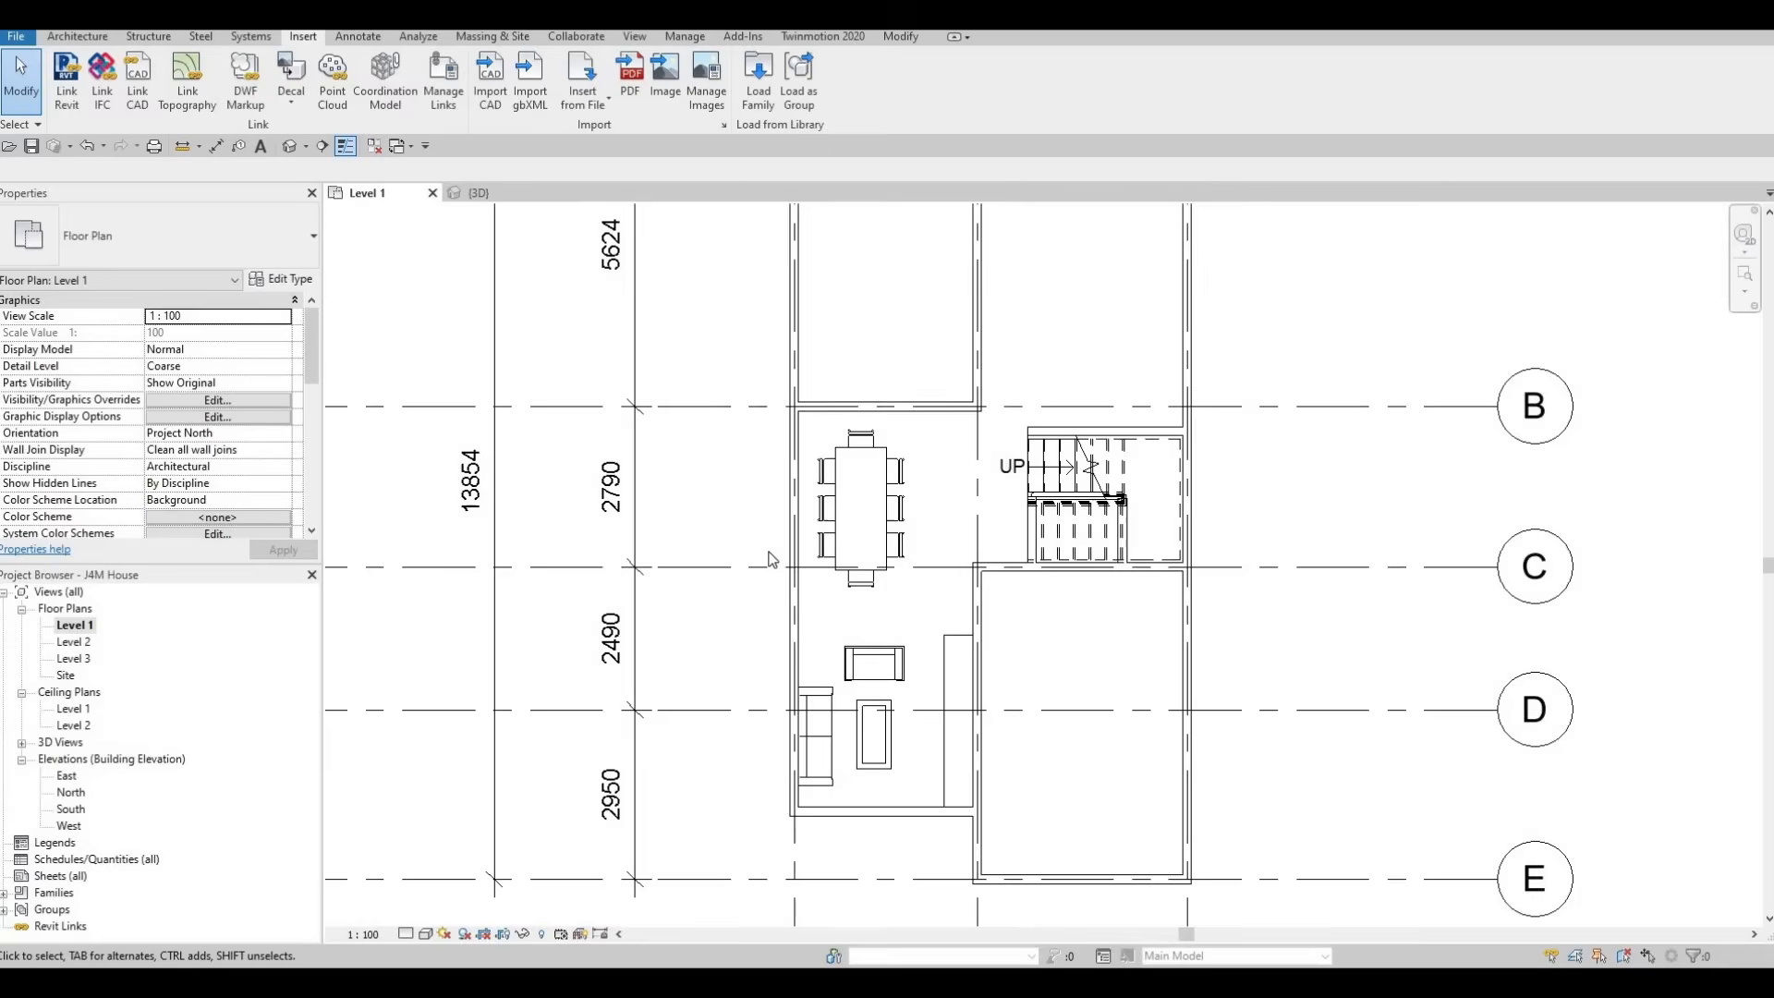
pyautogui.moveTo(786, 467); pyautogui.dragTo(860, 653, button='middle')
pyautogui.scroll(-1, 858, 651)
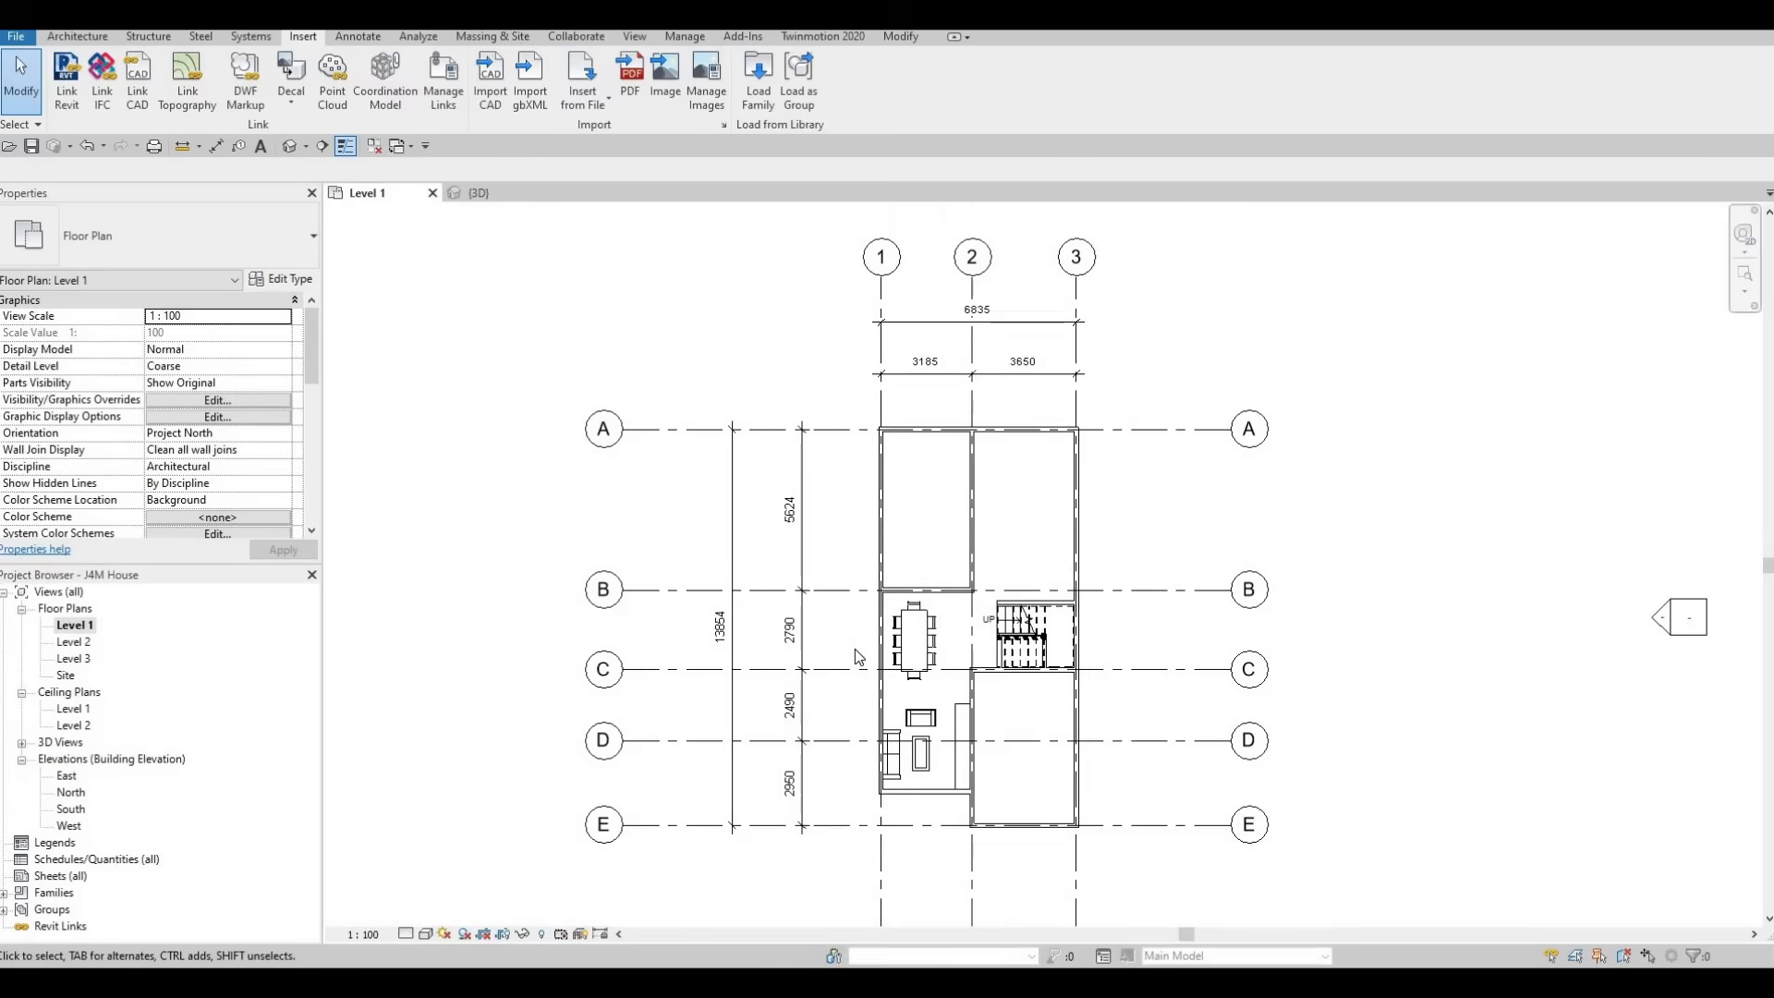